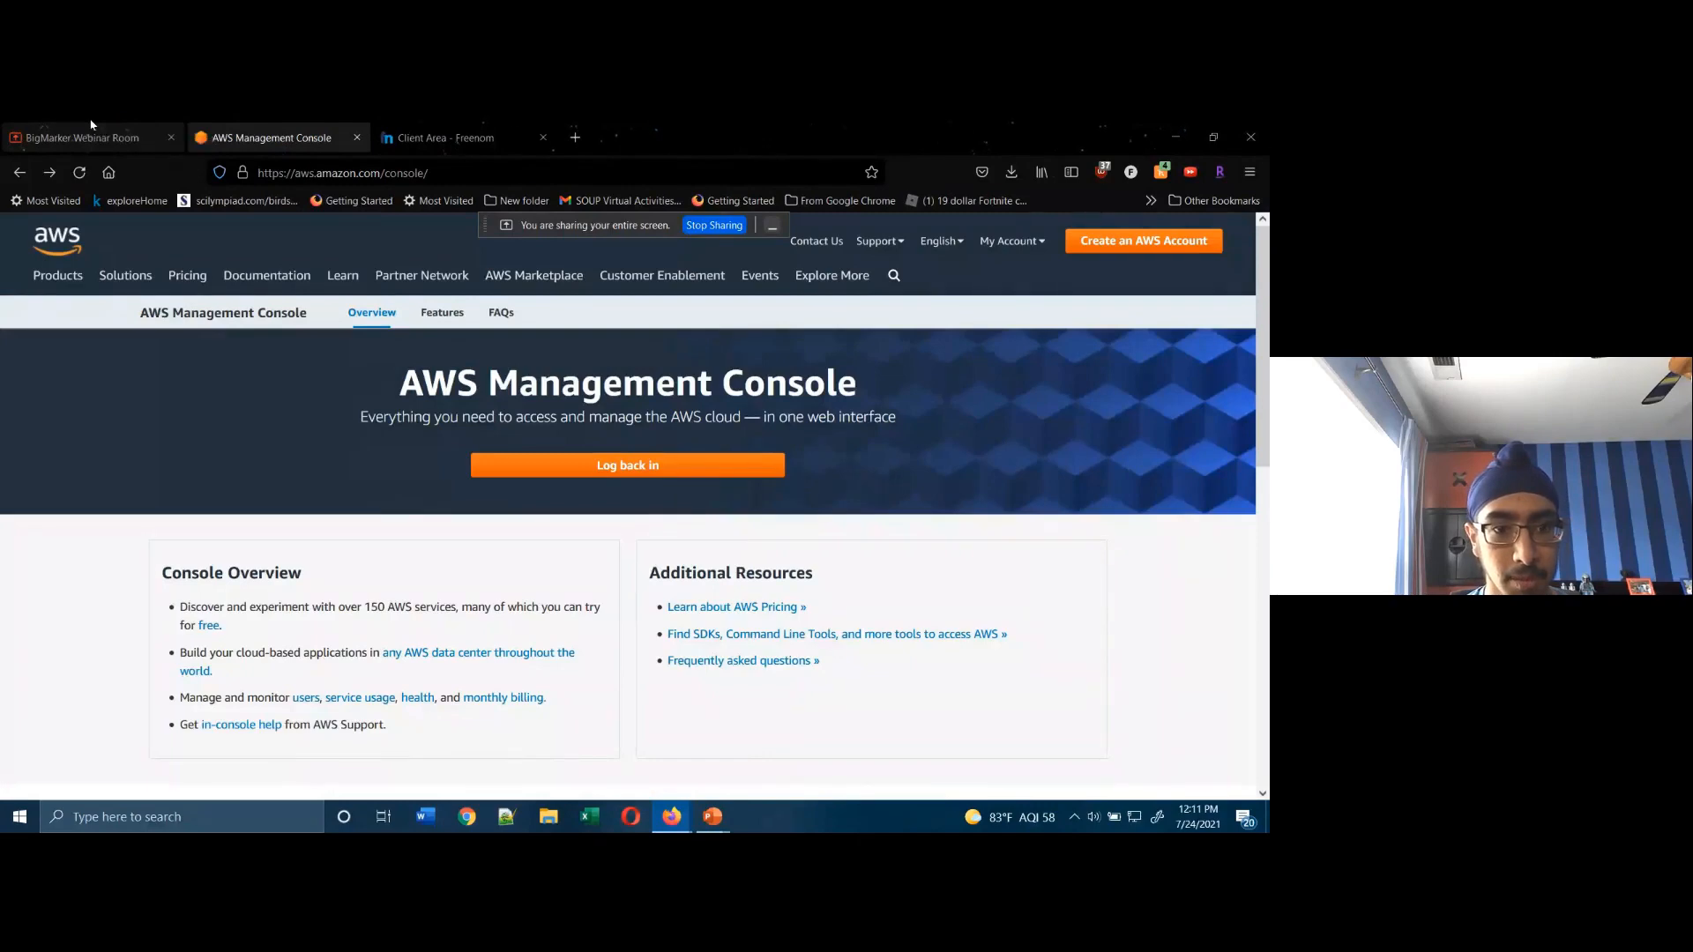
pyautogui.click(92, 134)
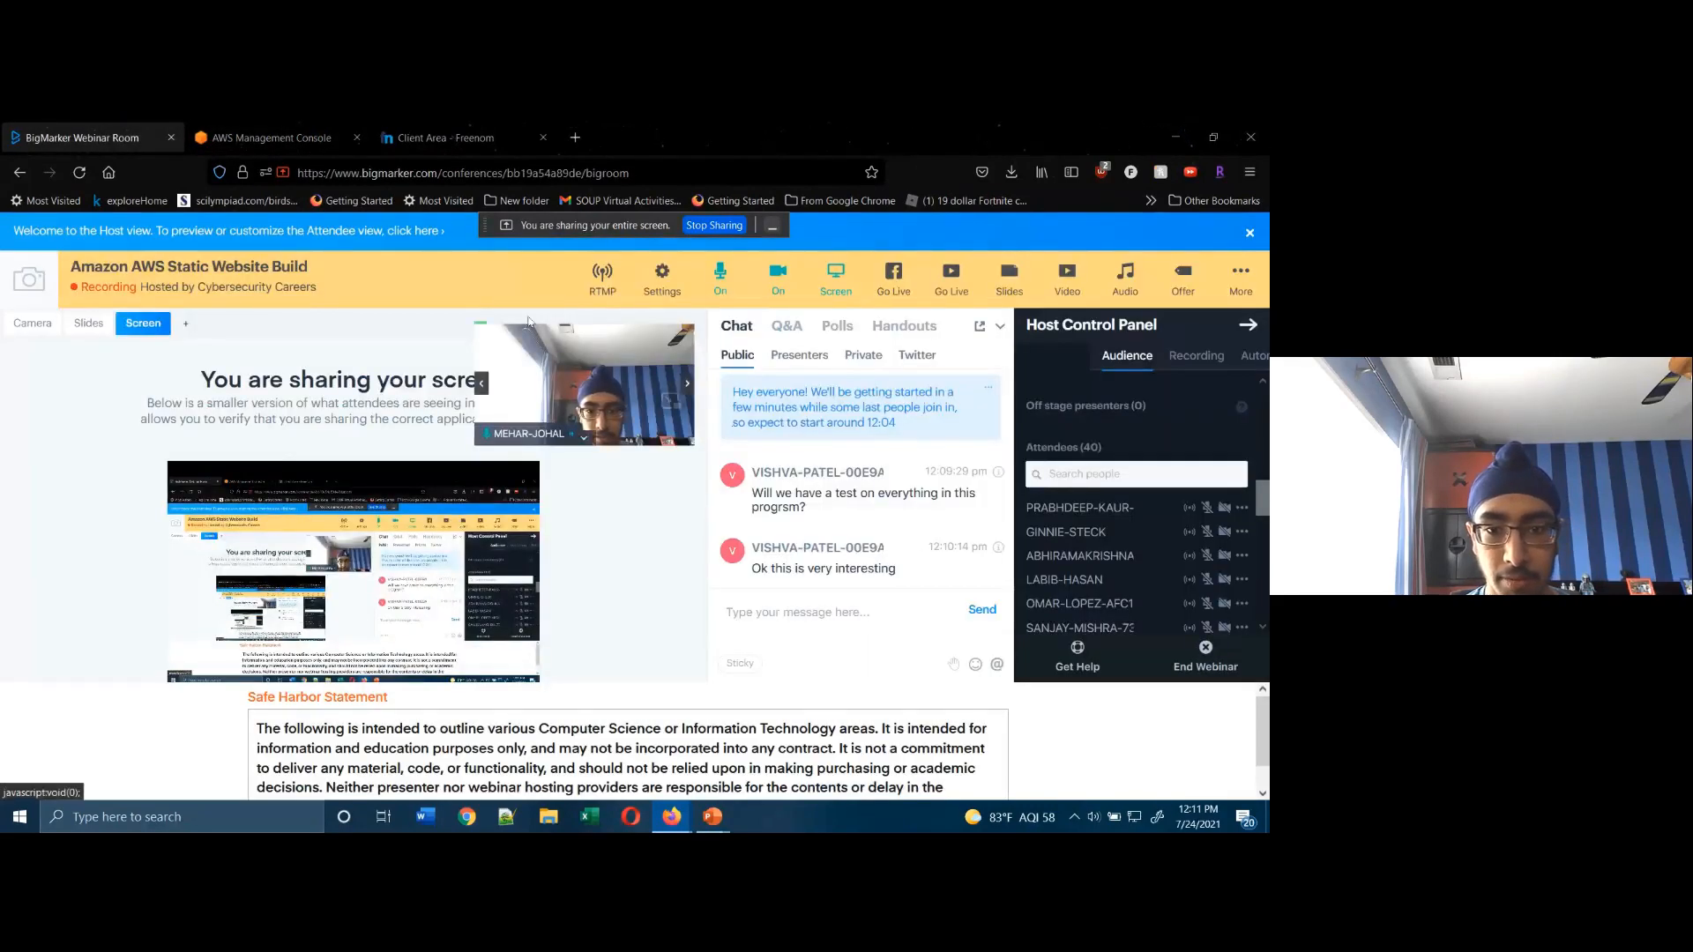
pyautogui.click(258, 135)
pyautogui.click(74, 126)
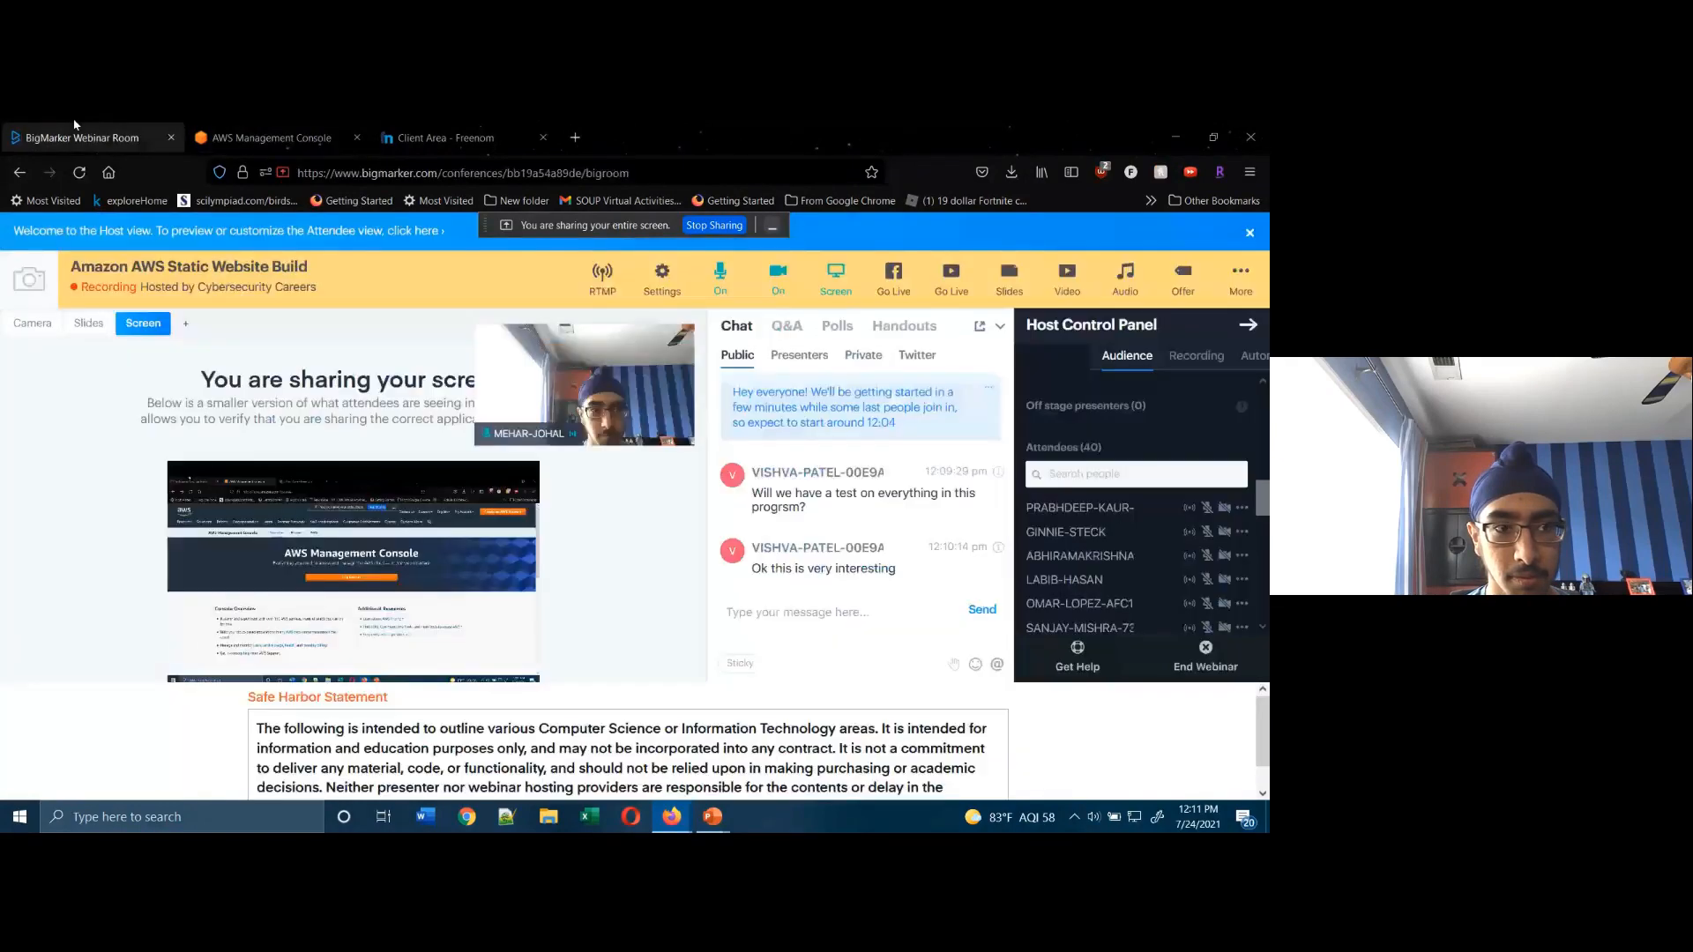
pyautogui.click(256, 137)
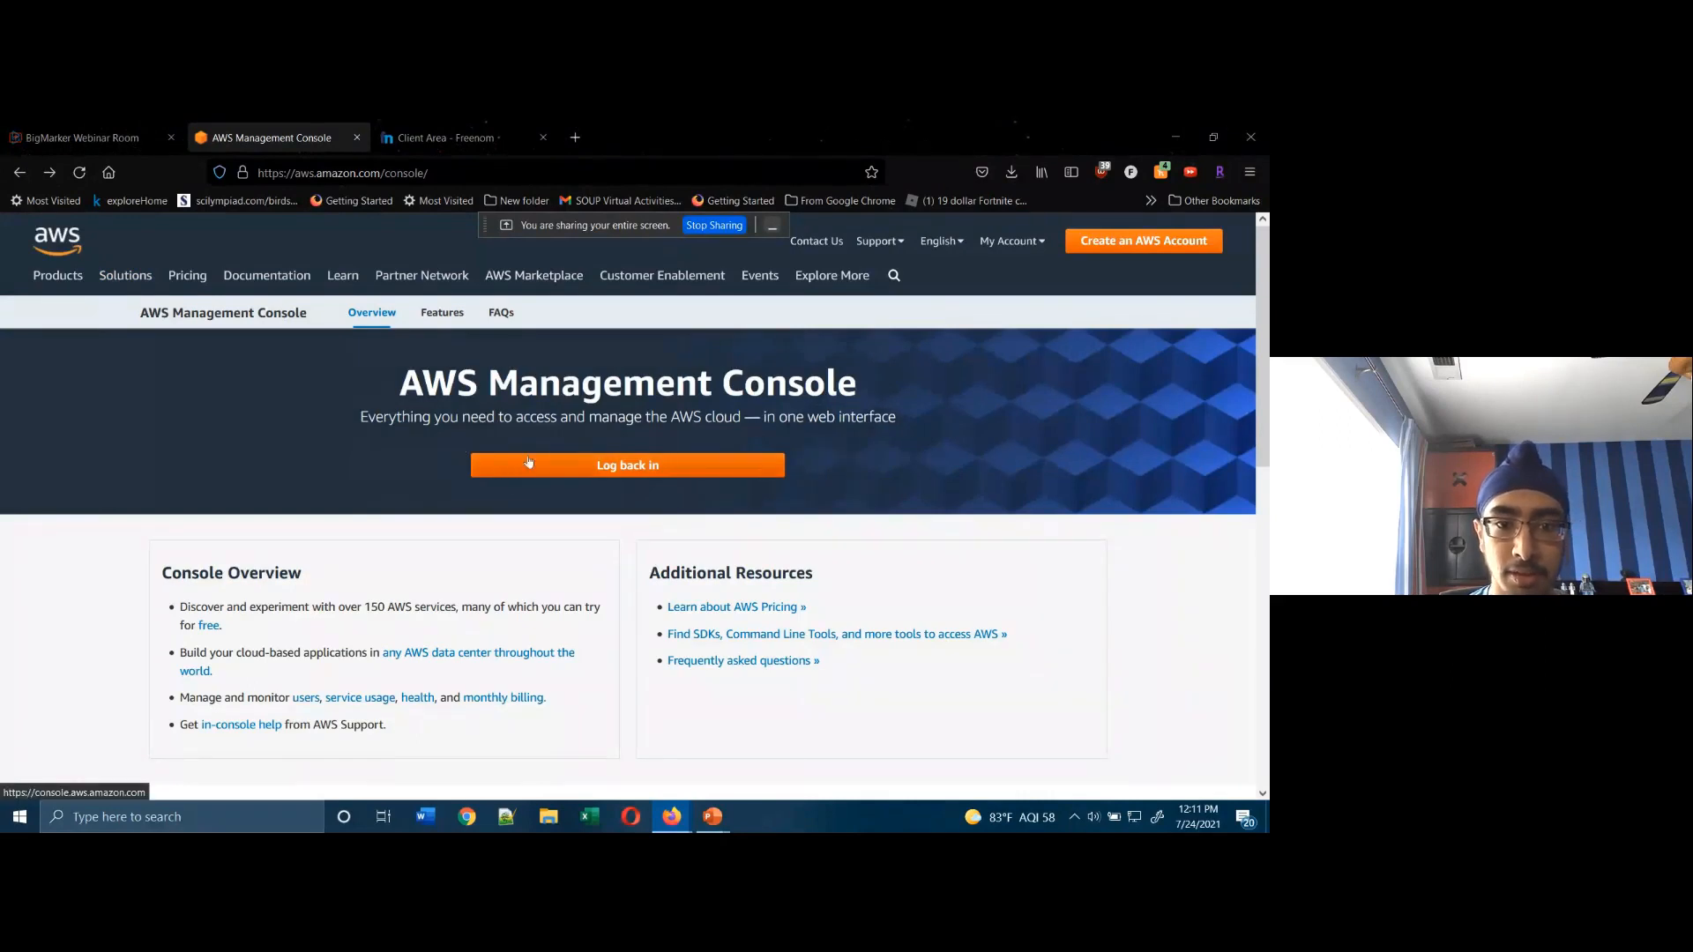
# Go from the console landing page to the AWS sign-in page, returning once and reopening it
pyautogui.moveTo(367, 418); pyautogui.dragTo(831, 413)
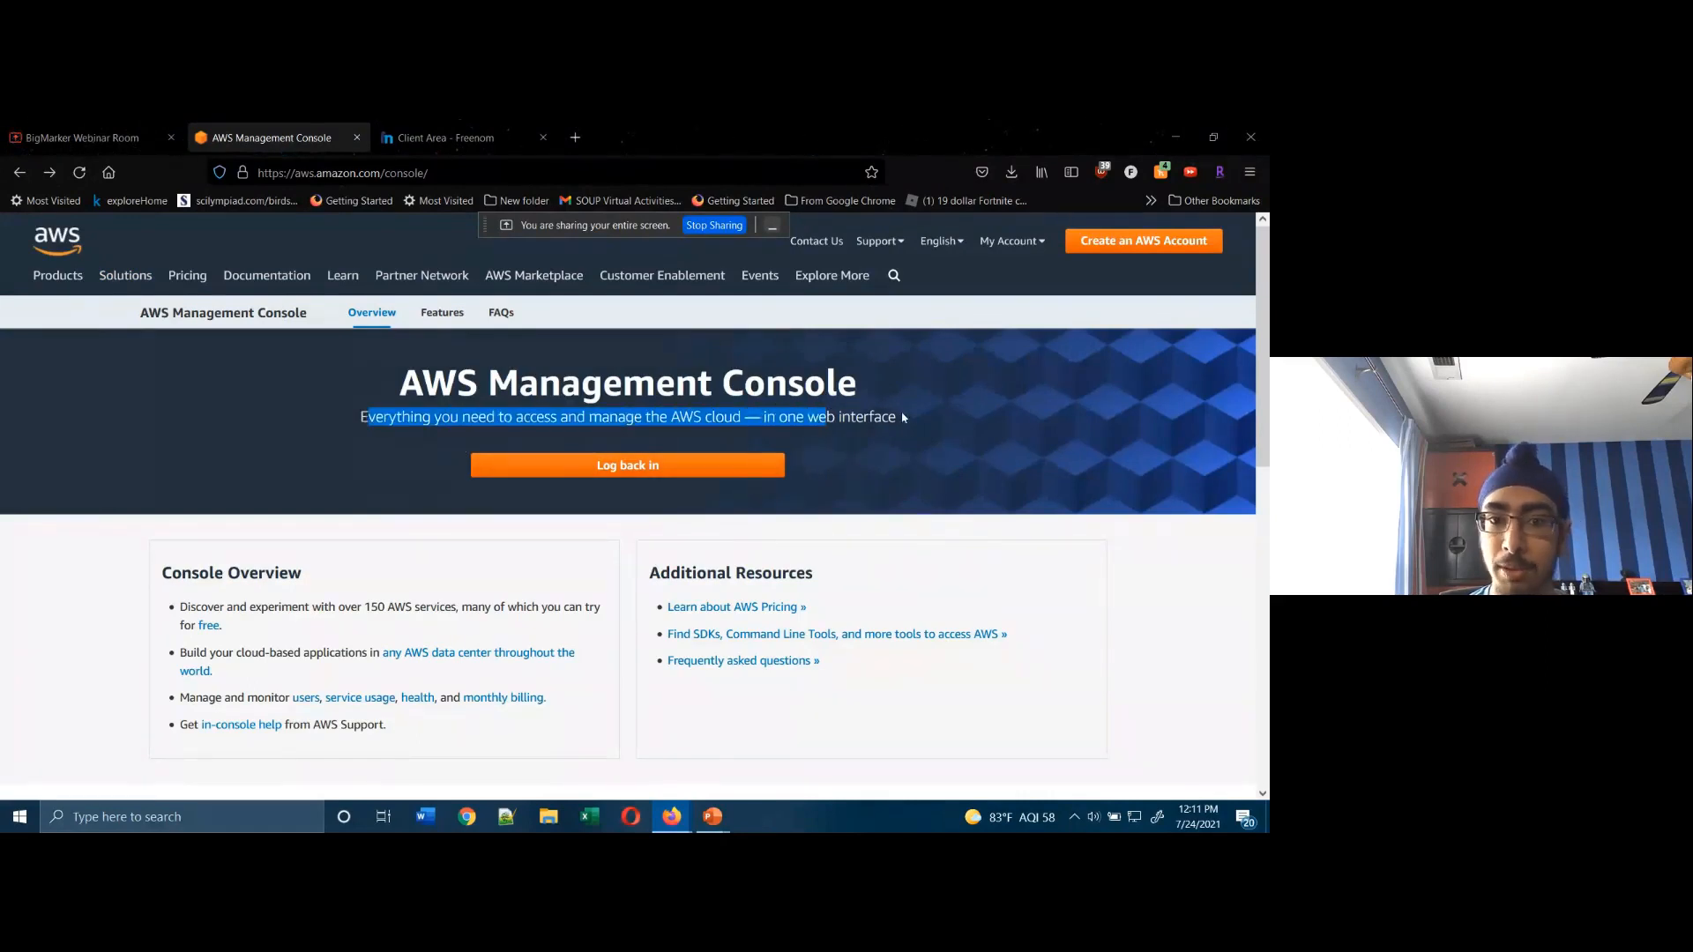
pyautogui.click(920, 417)
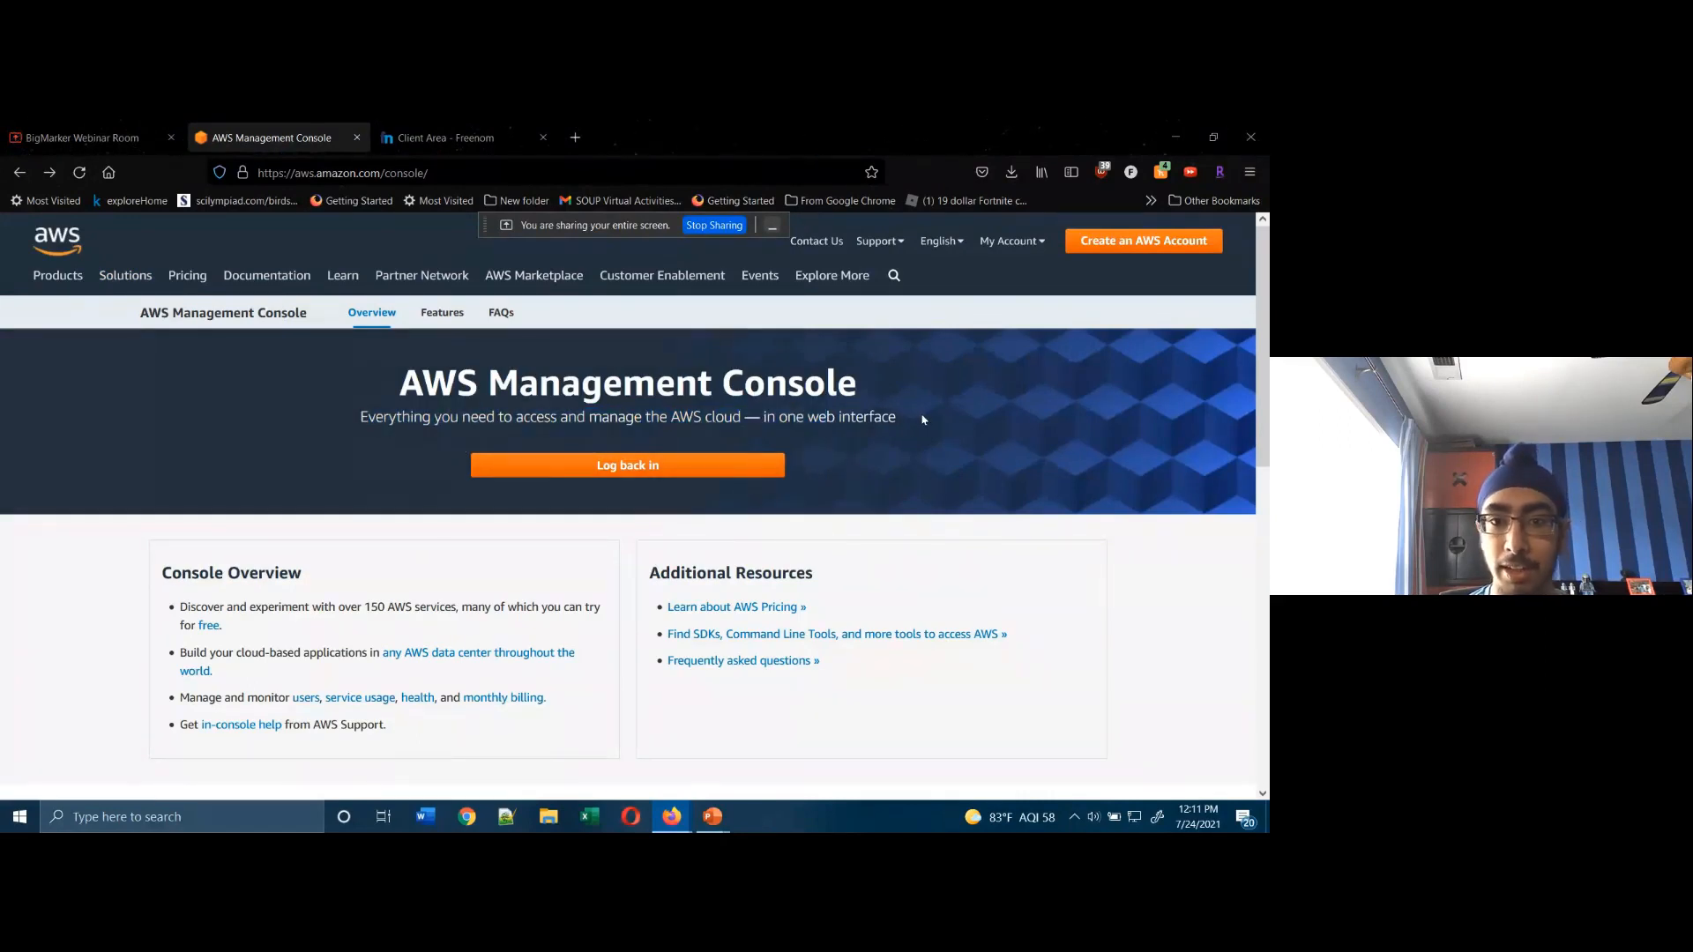
pyautogui.click(688, 466)
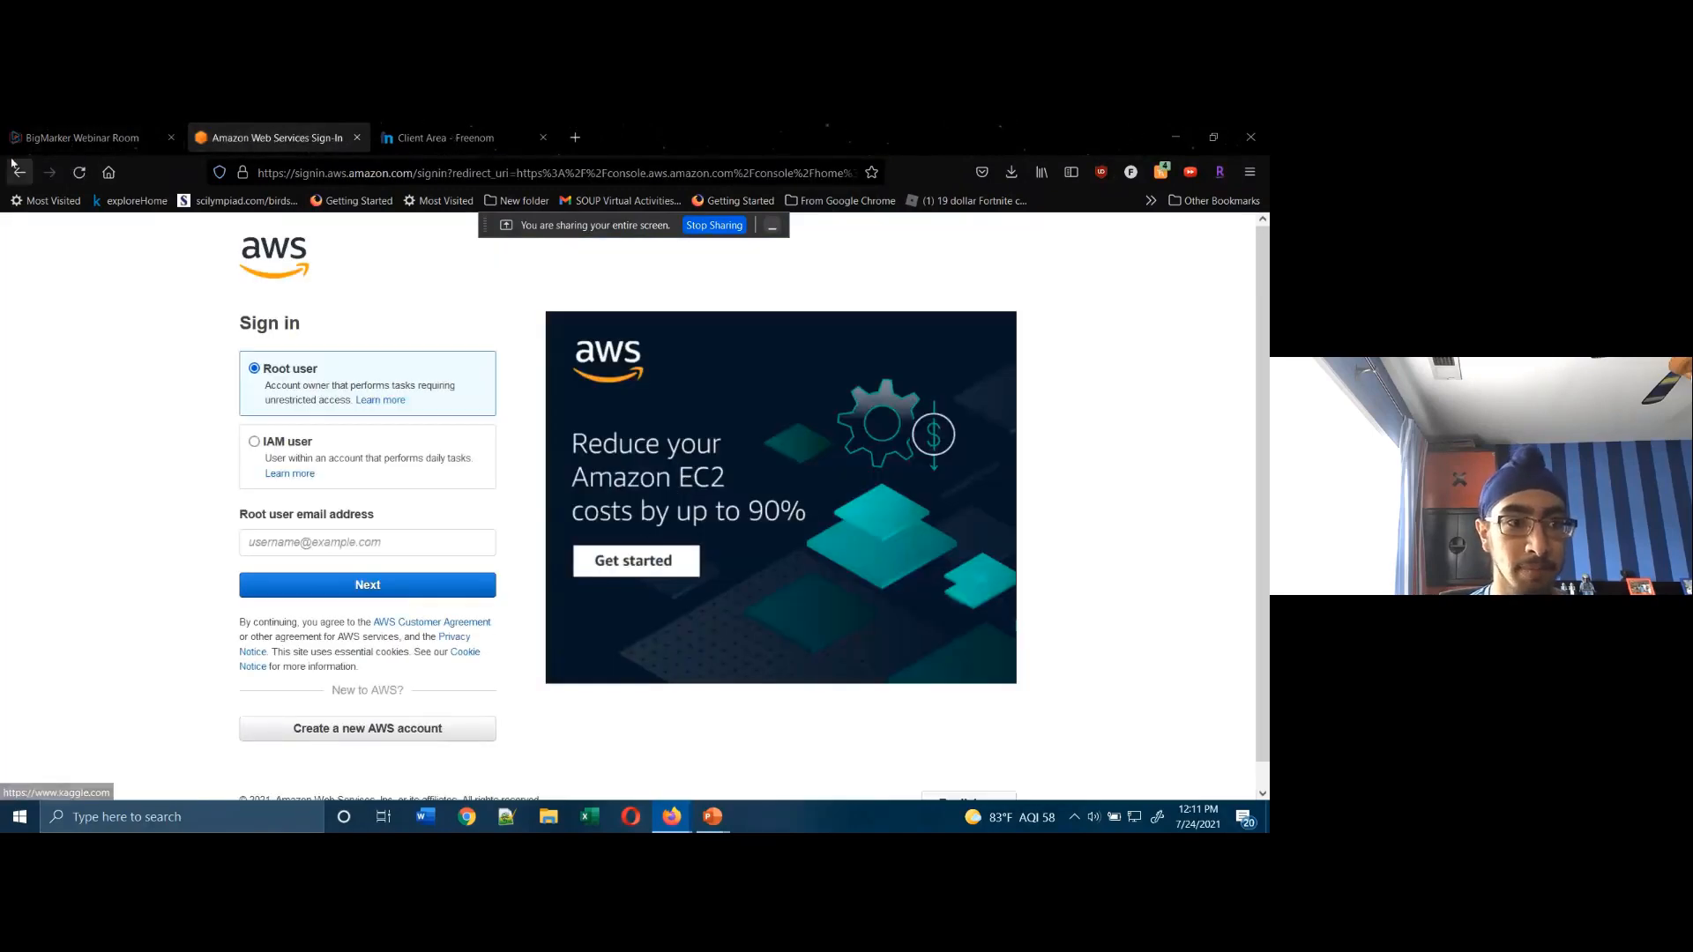
pyautogui.click(19, 172)
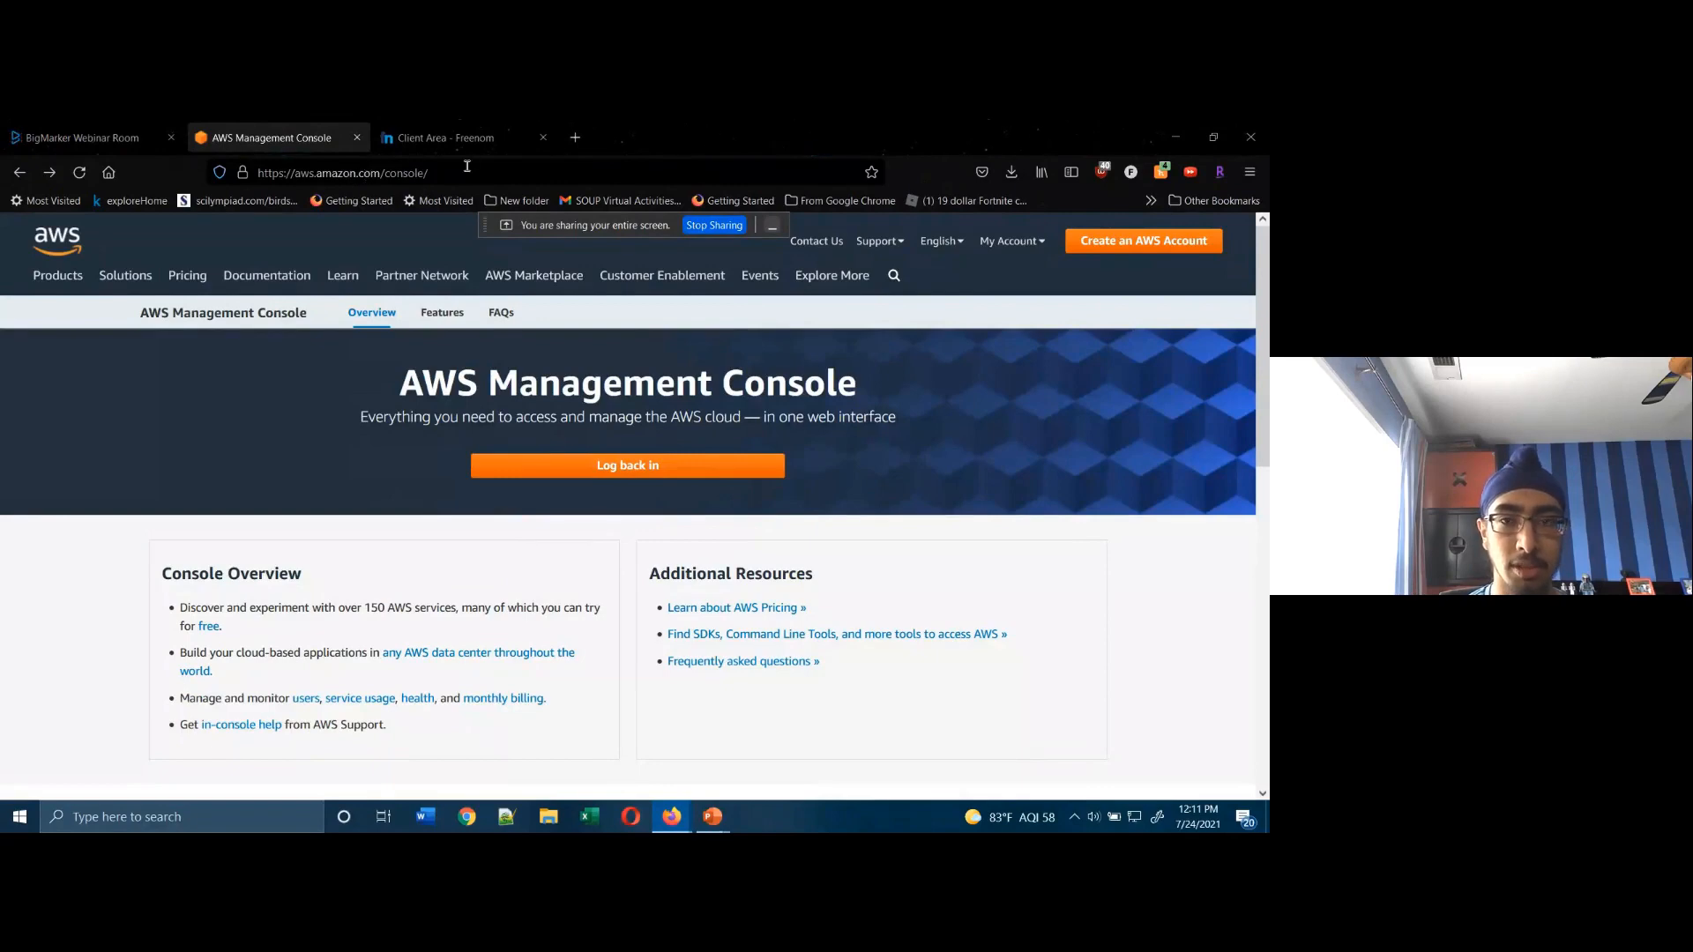
pyautogui.click(685, 476)
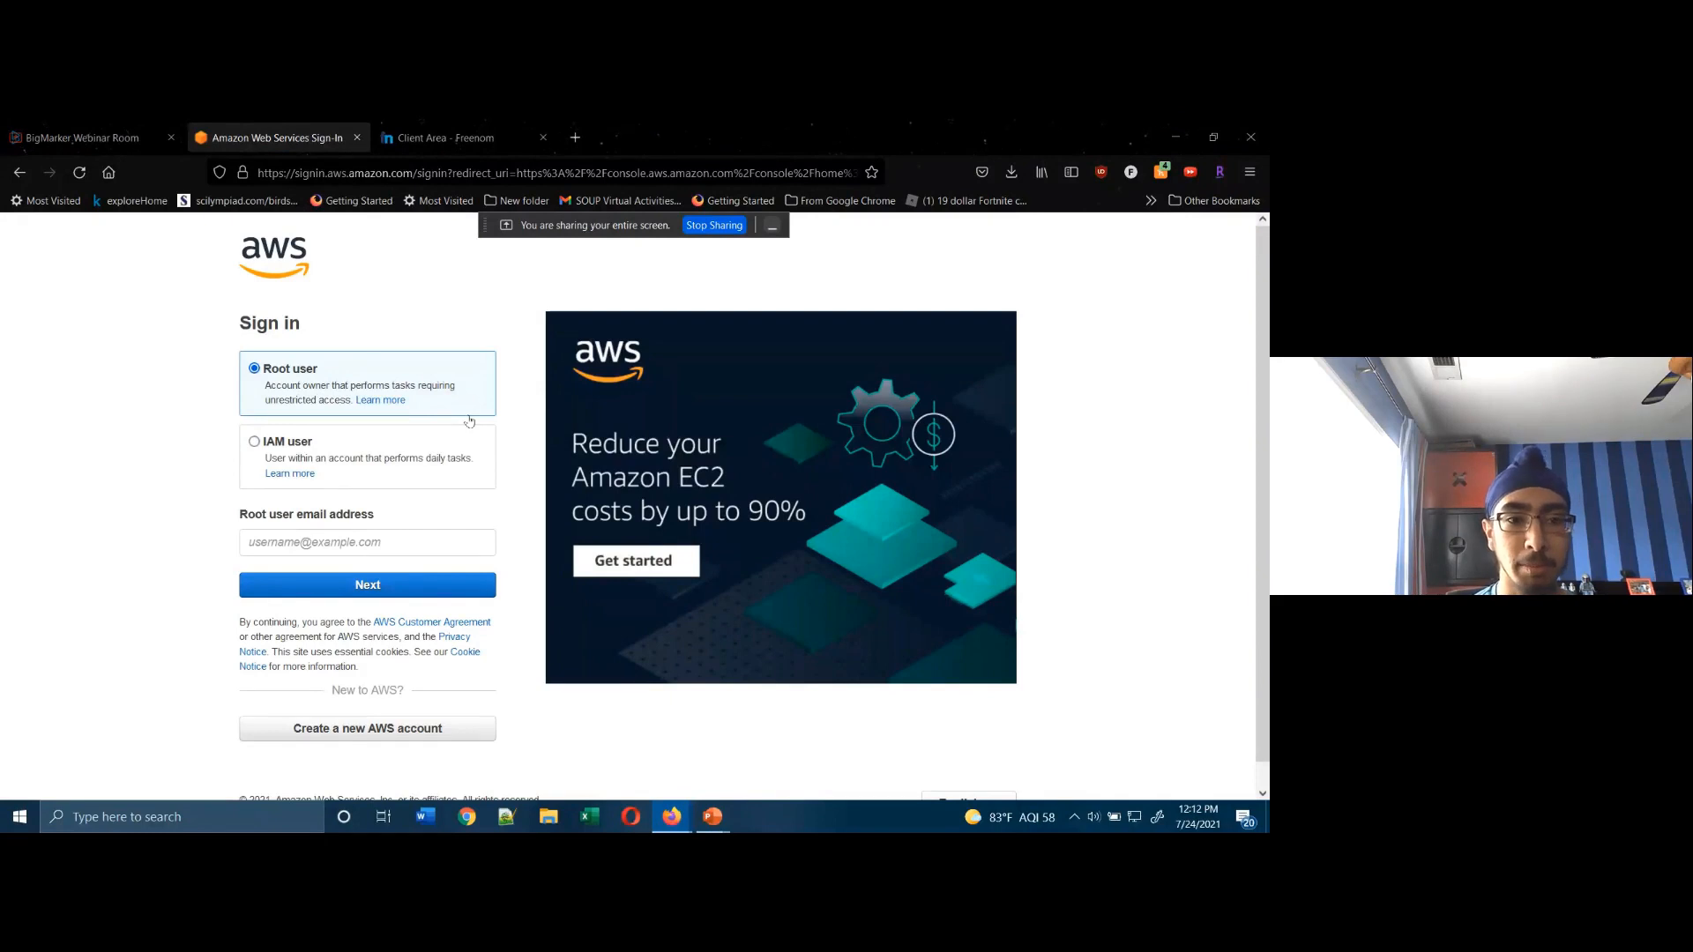
# Try the saved root e-mail, then go back and reopen sign-in with Root user selected
pyautogui.click(345, 538)
pyautogui.click(427, 545)
pyautogui.click(427, 545)
pyautogui.click(426, 547)
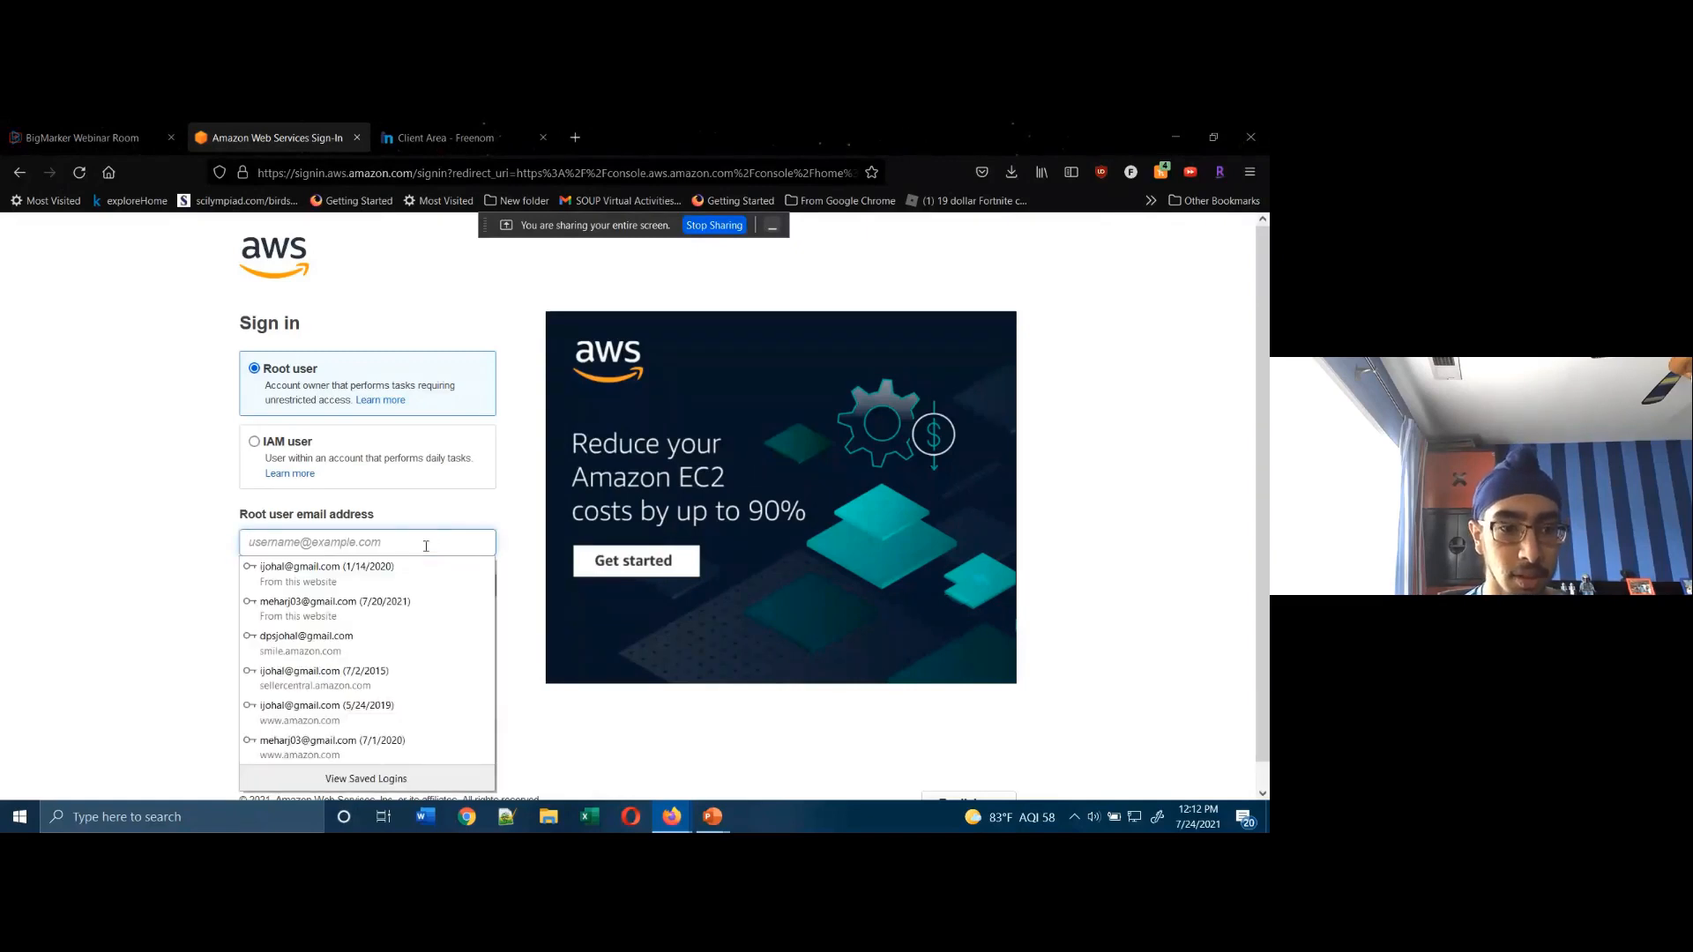
pyautogui.click(446, 608)
pyautogui.click(408, 582)
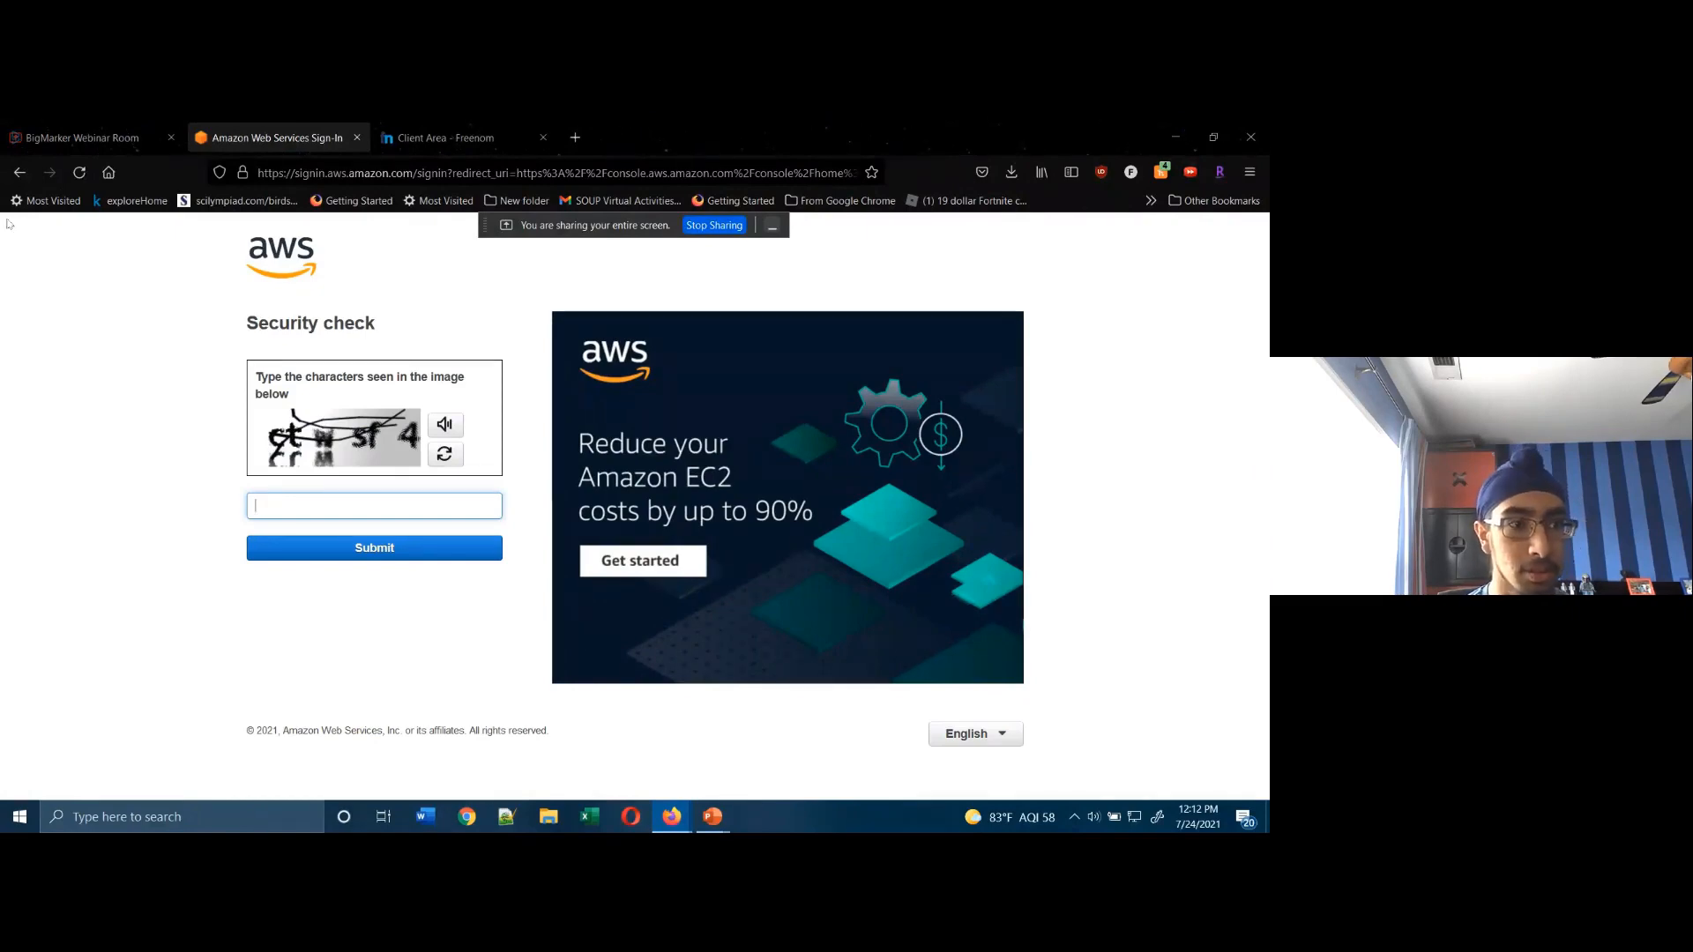
pyautogui.click(20, 172)
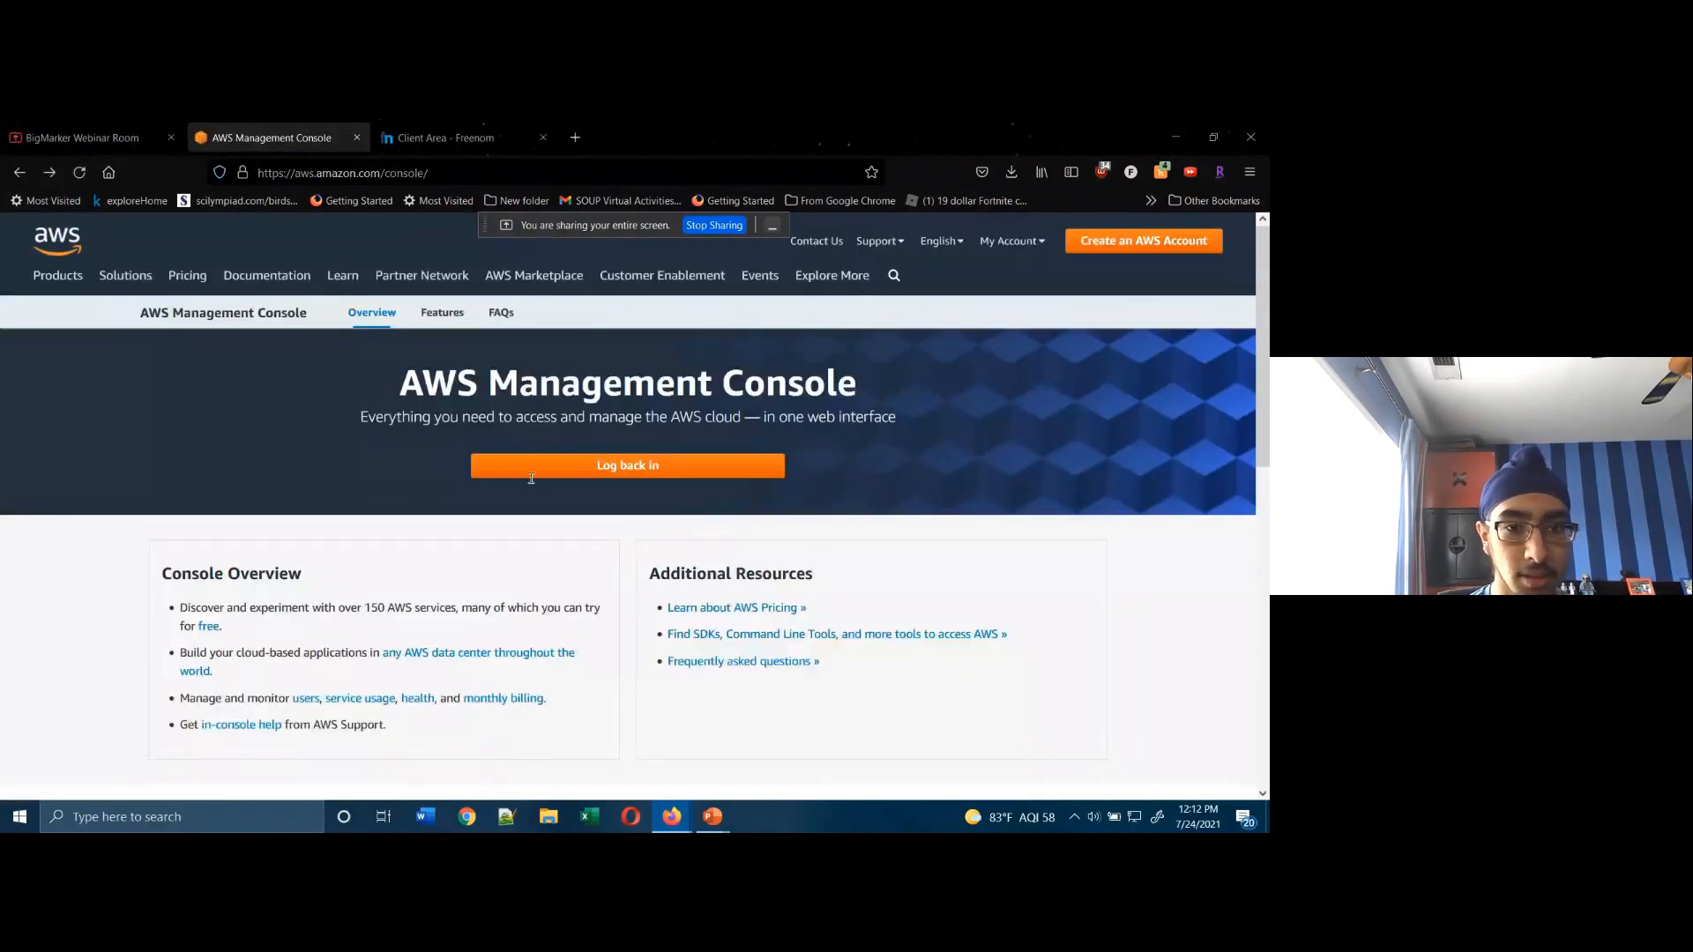
pyautogui.click(529, 466)
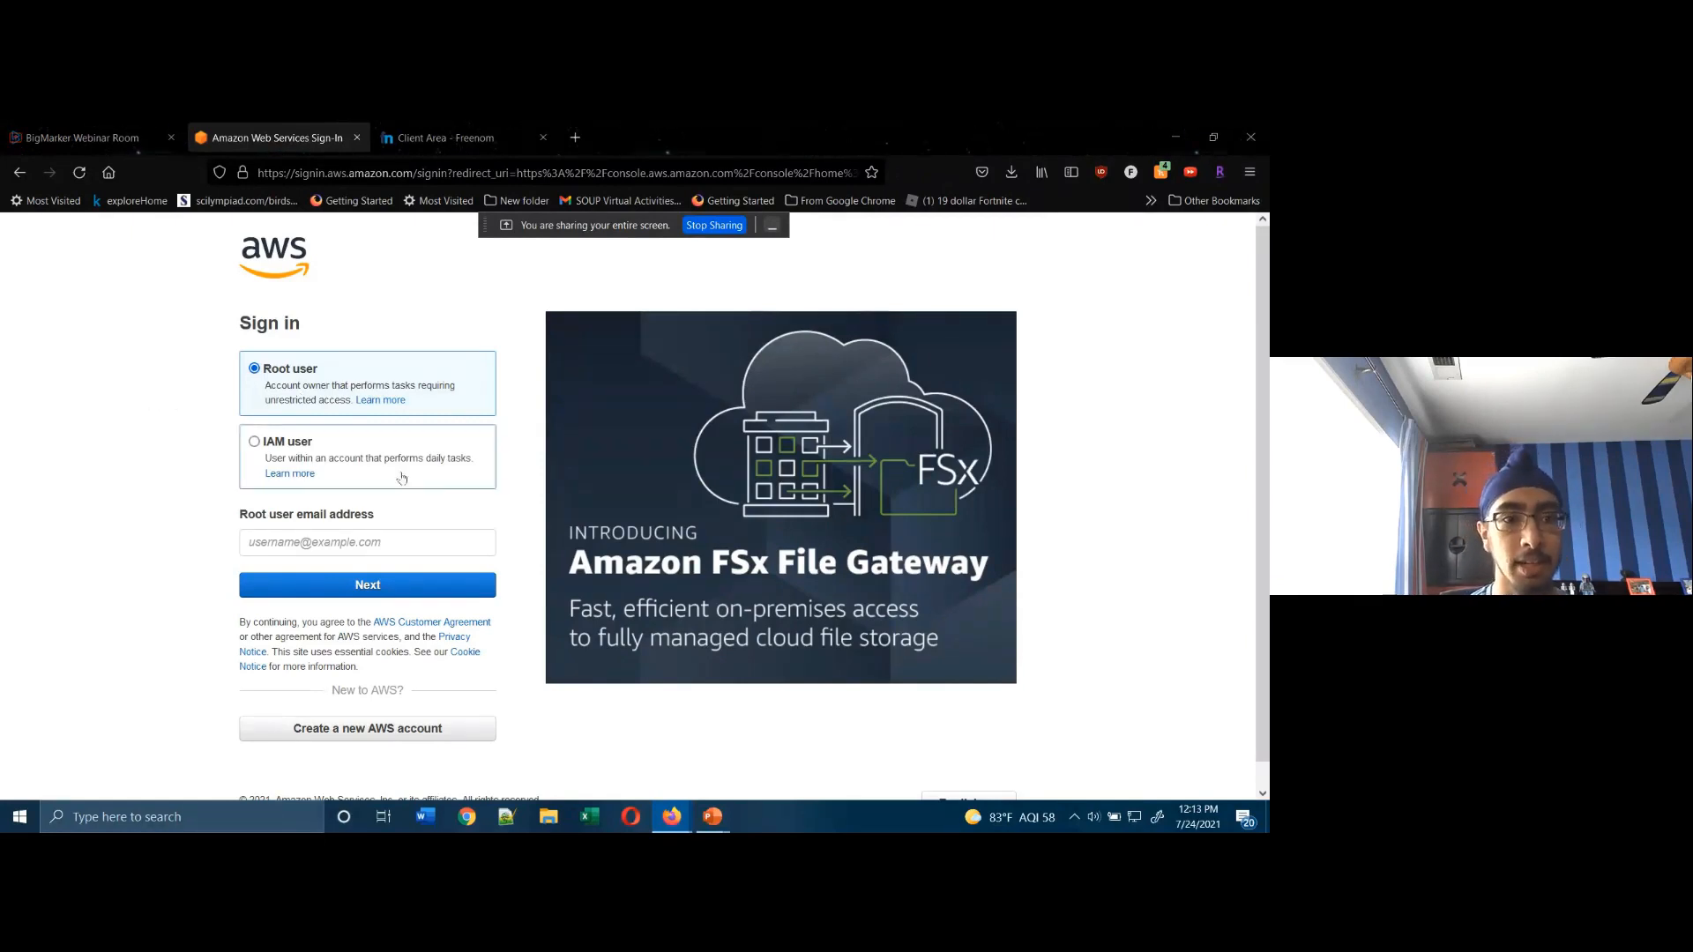
# Enter the root user's saved e-mail and pass the captcha security check
pyautogui.click(330, 540)
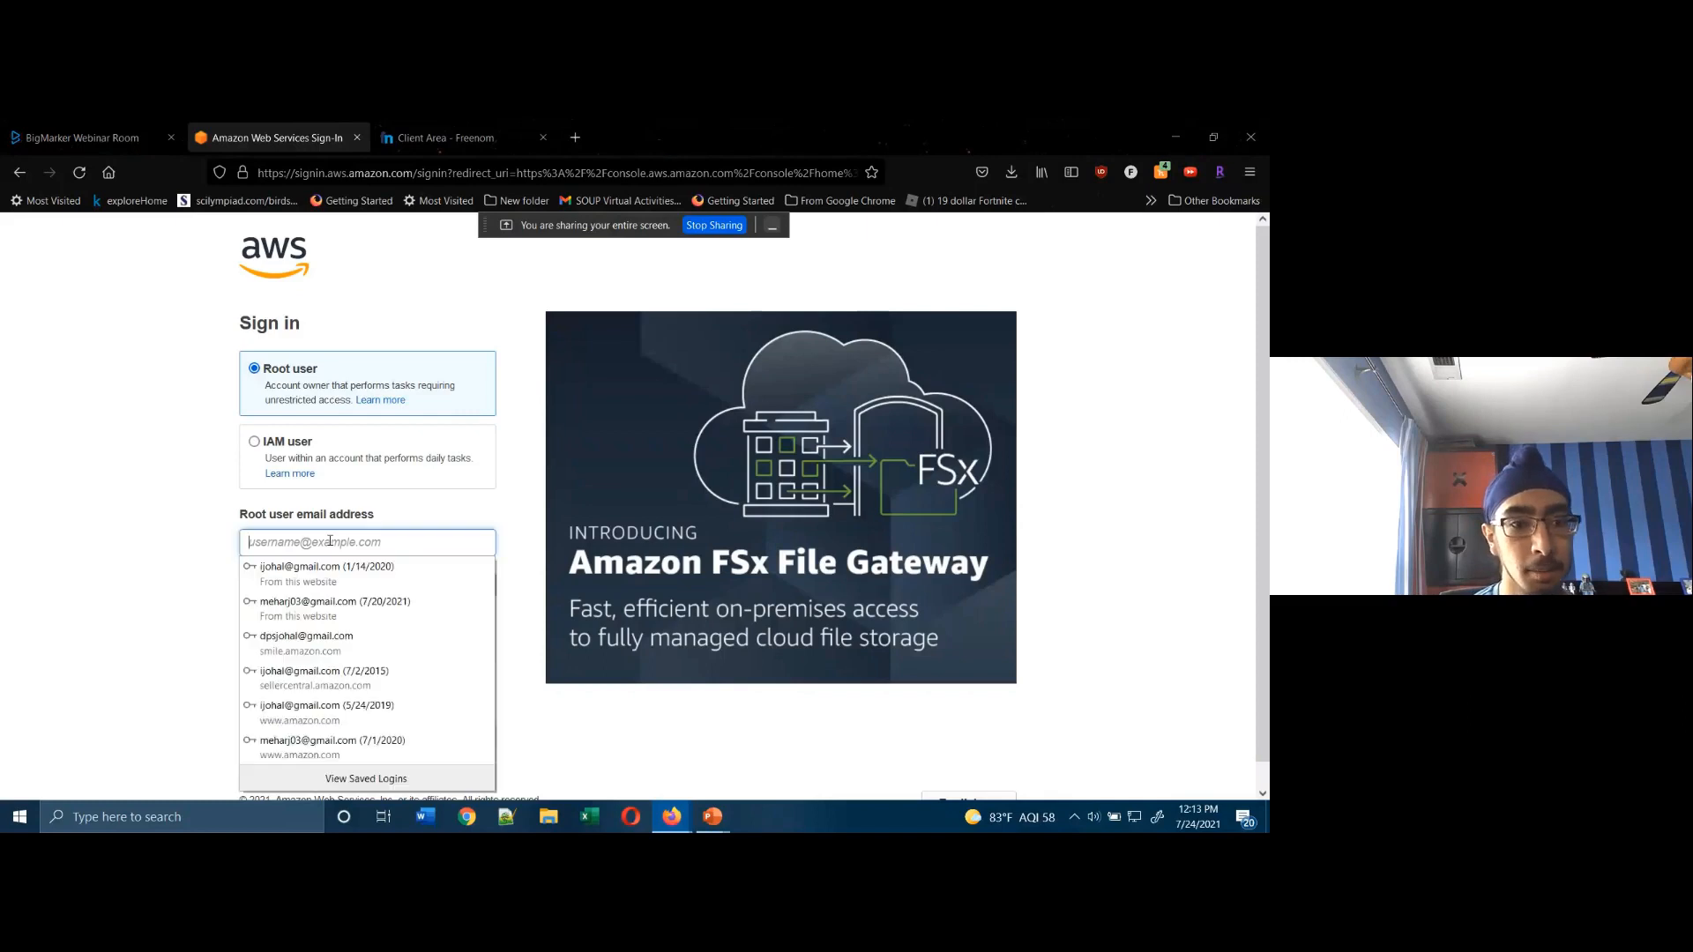
pyautogui.click(477, 606)
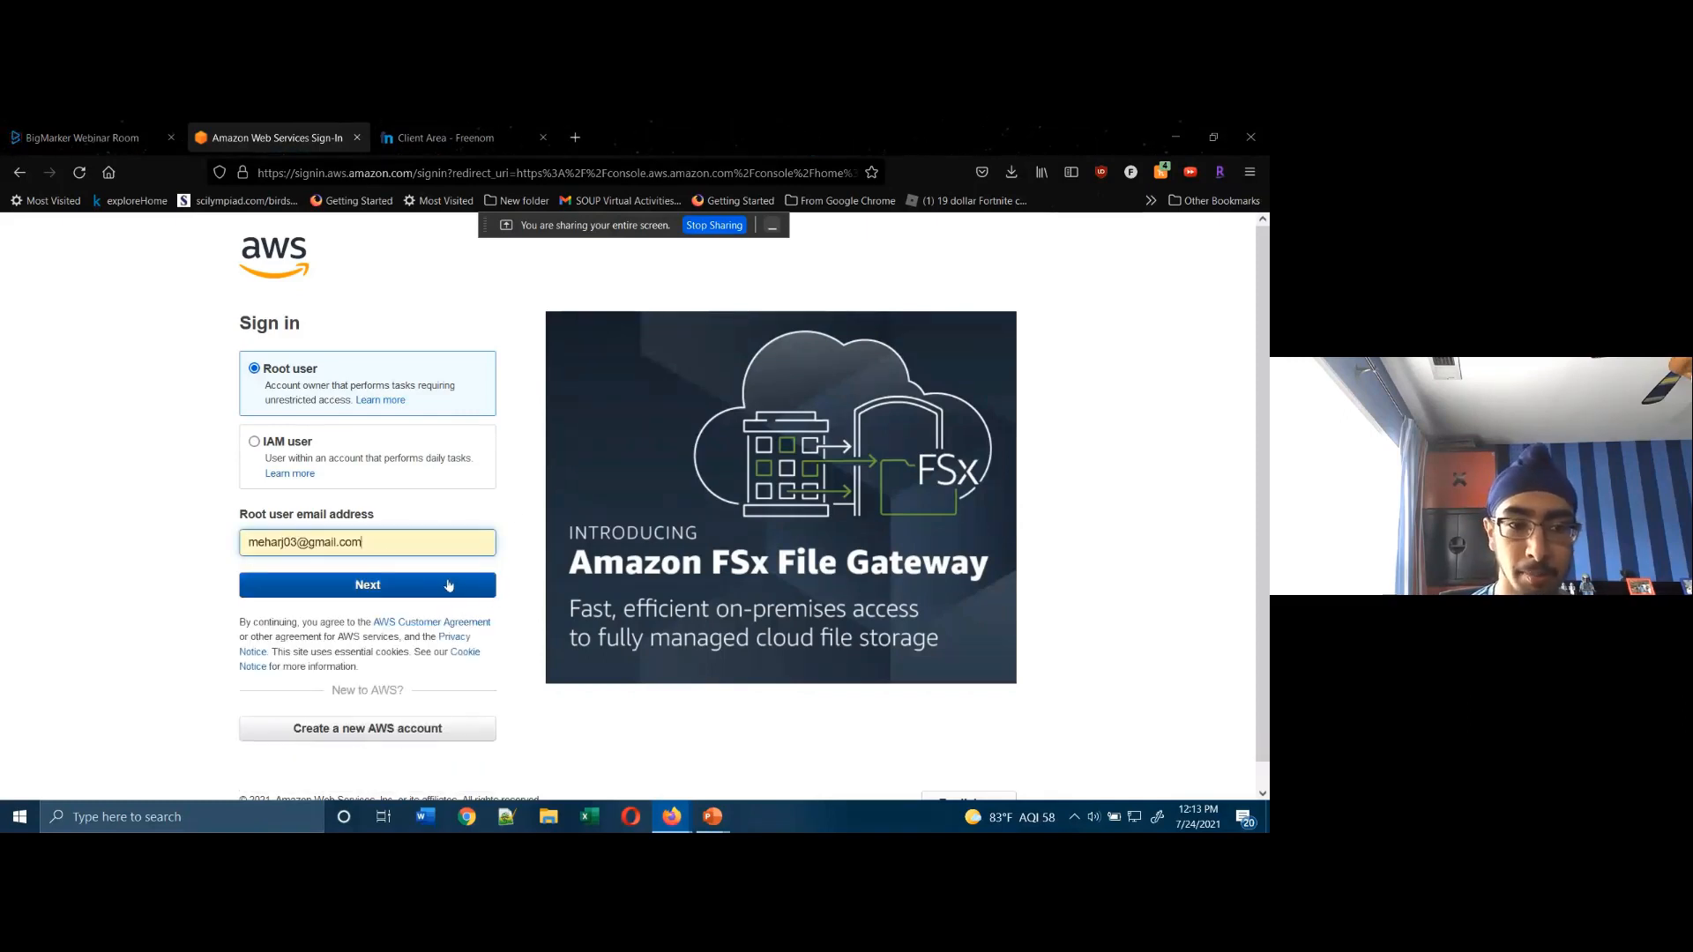
pyautogui.click(447, 585)
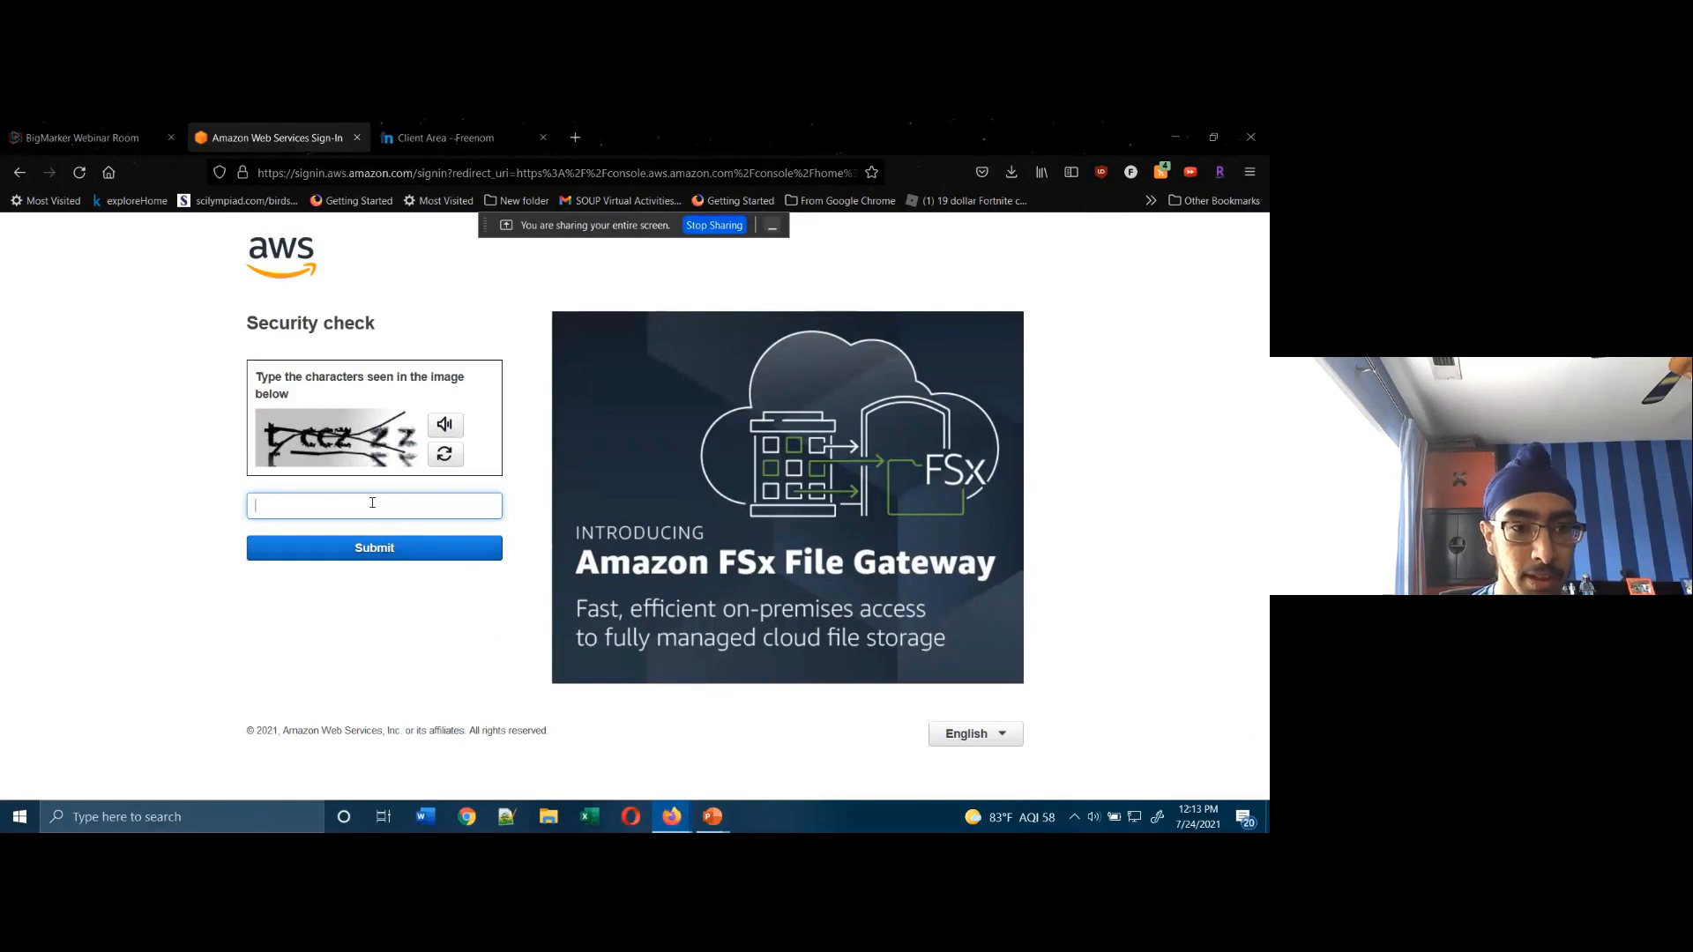
pyautogui.write('t')
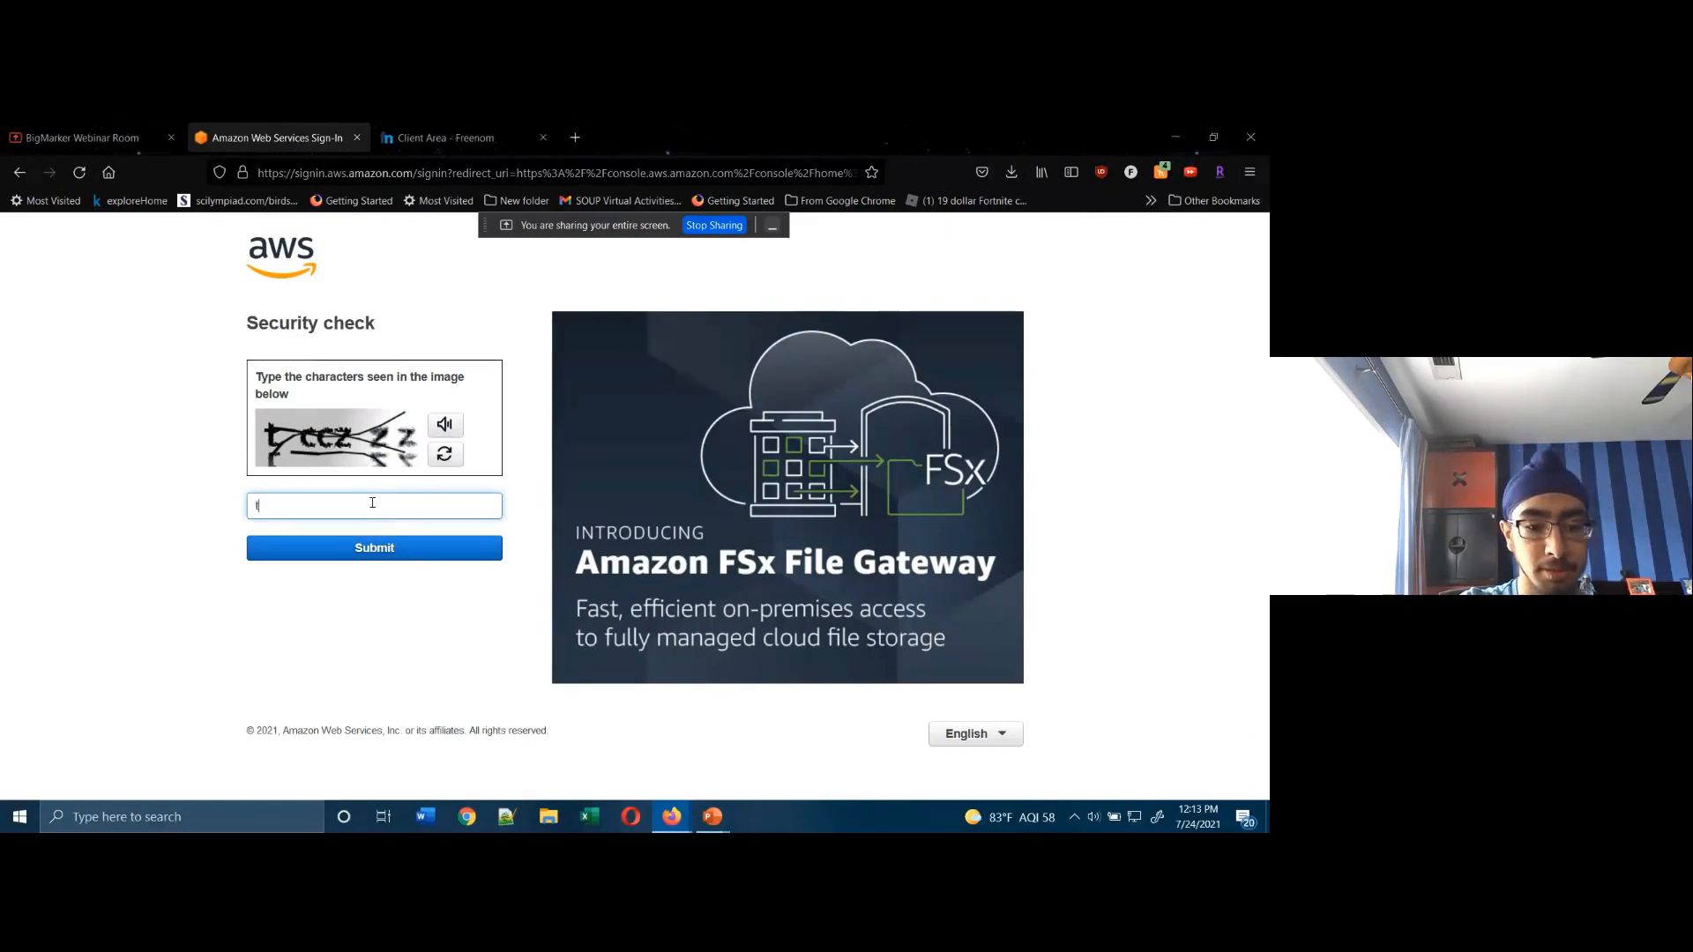
pyautogui.write('cc')
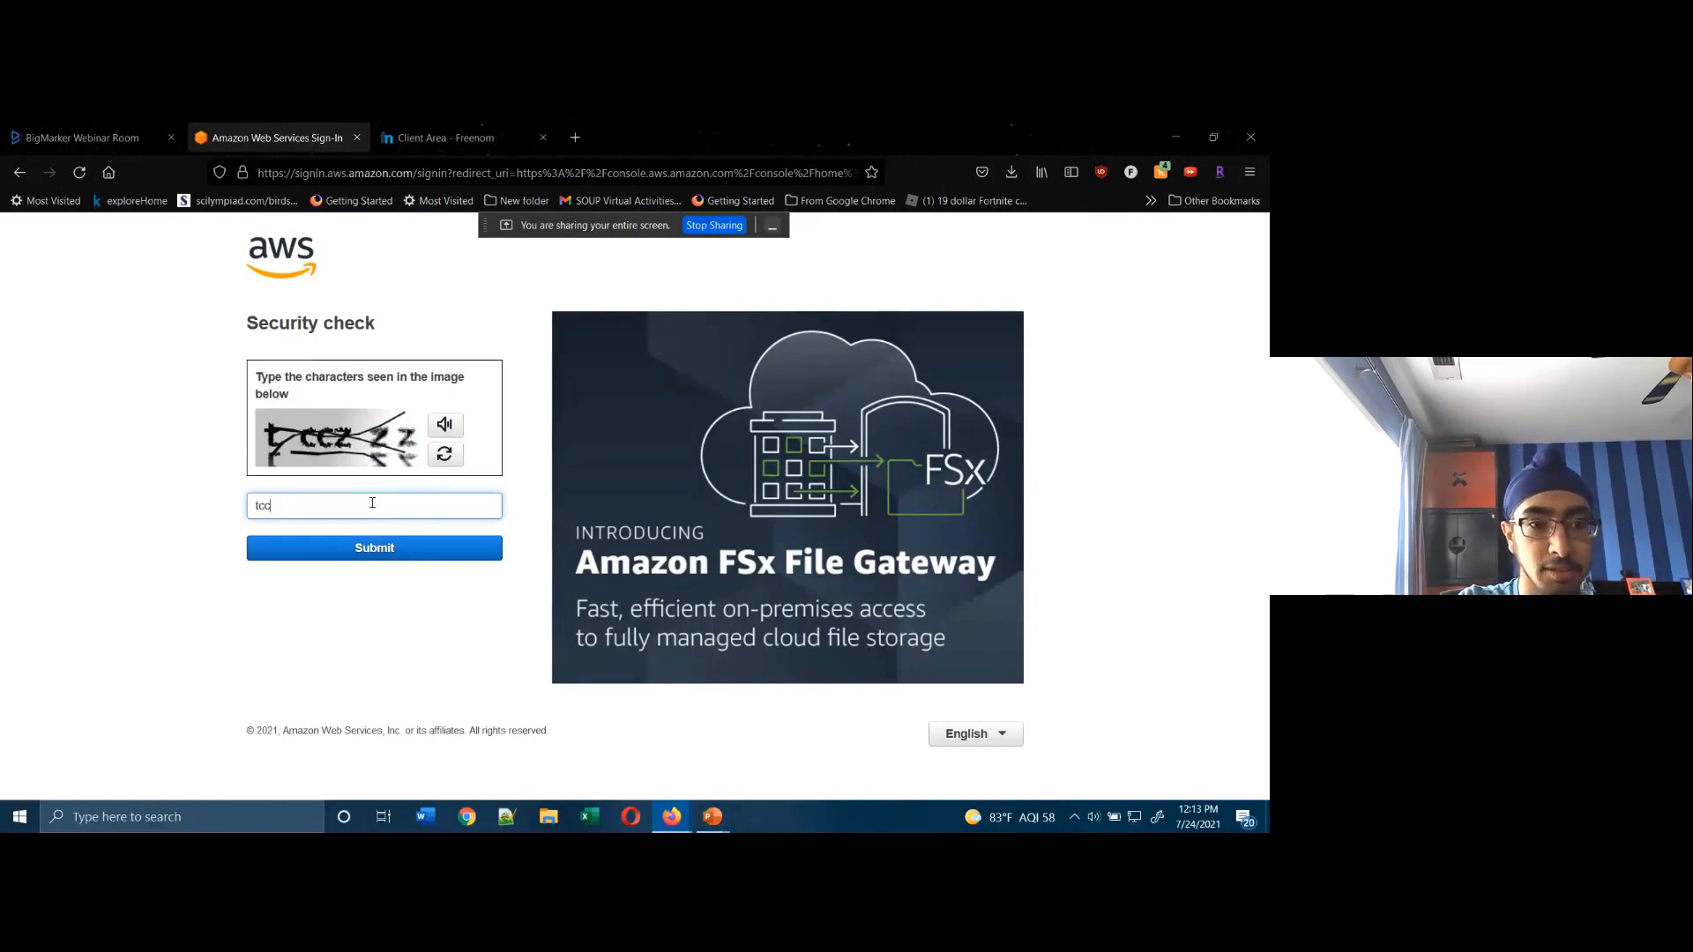
pyautogui.write('zzz')
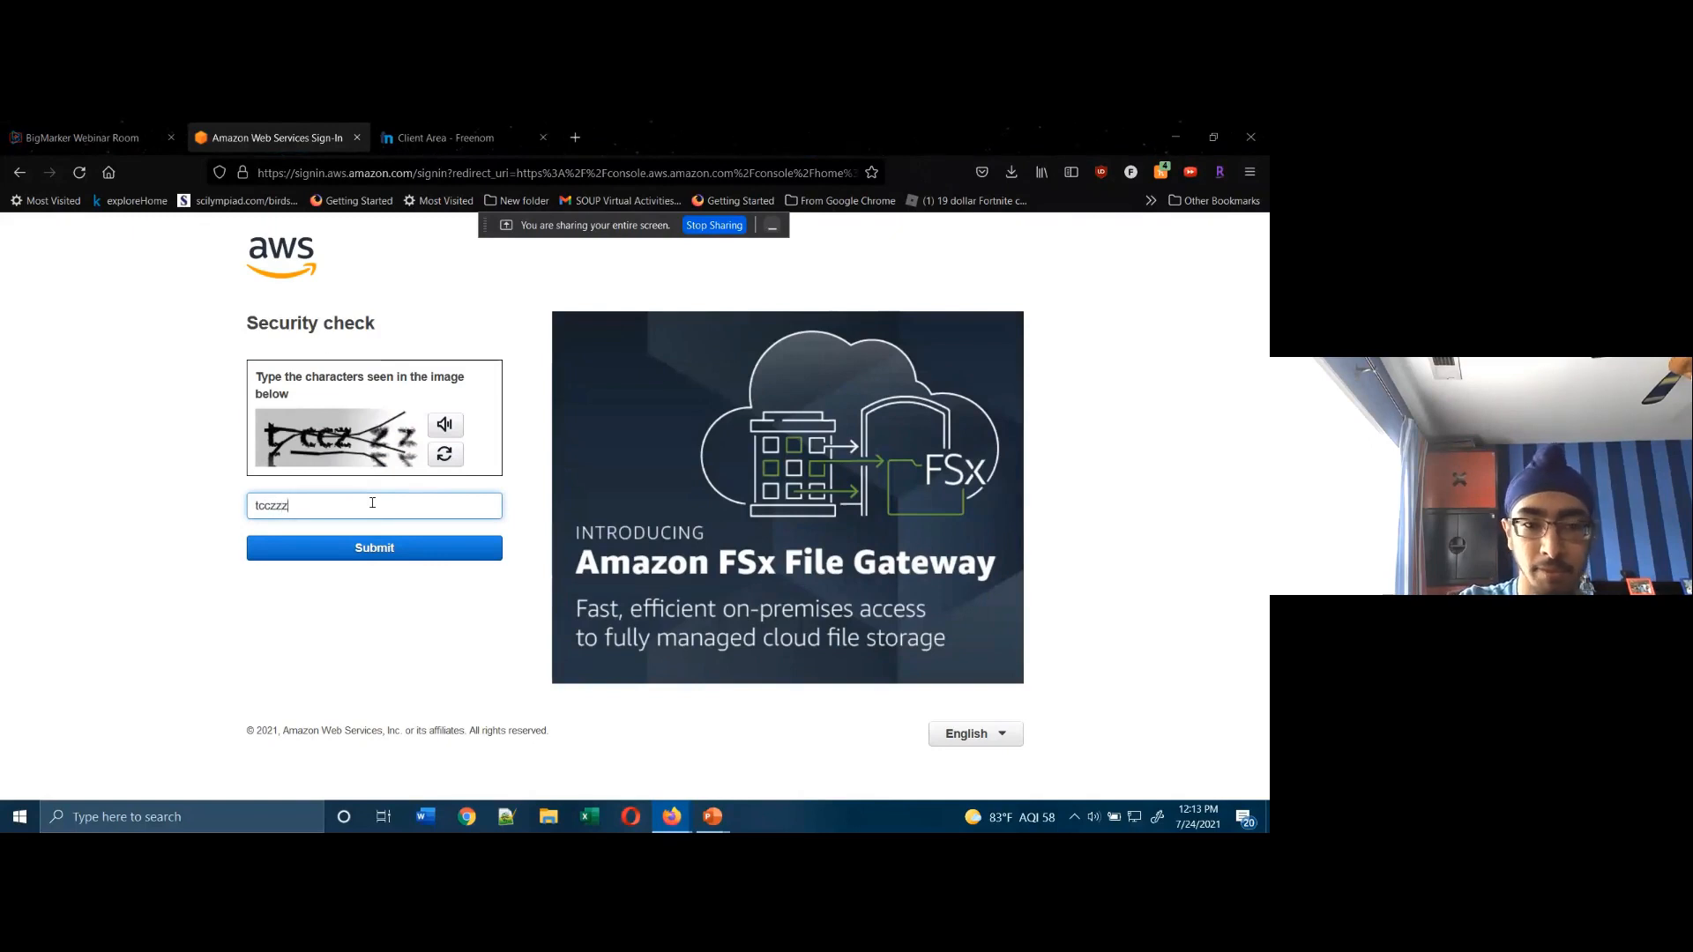
pyautogui.press('Return')
# Fill in the saved password, sign in, and submit the MFA code
pyautogui.click(430, 481)
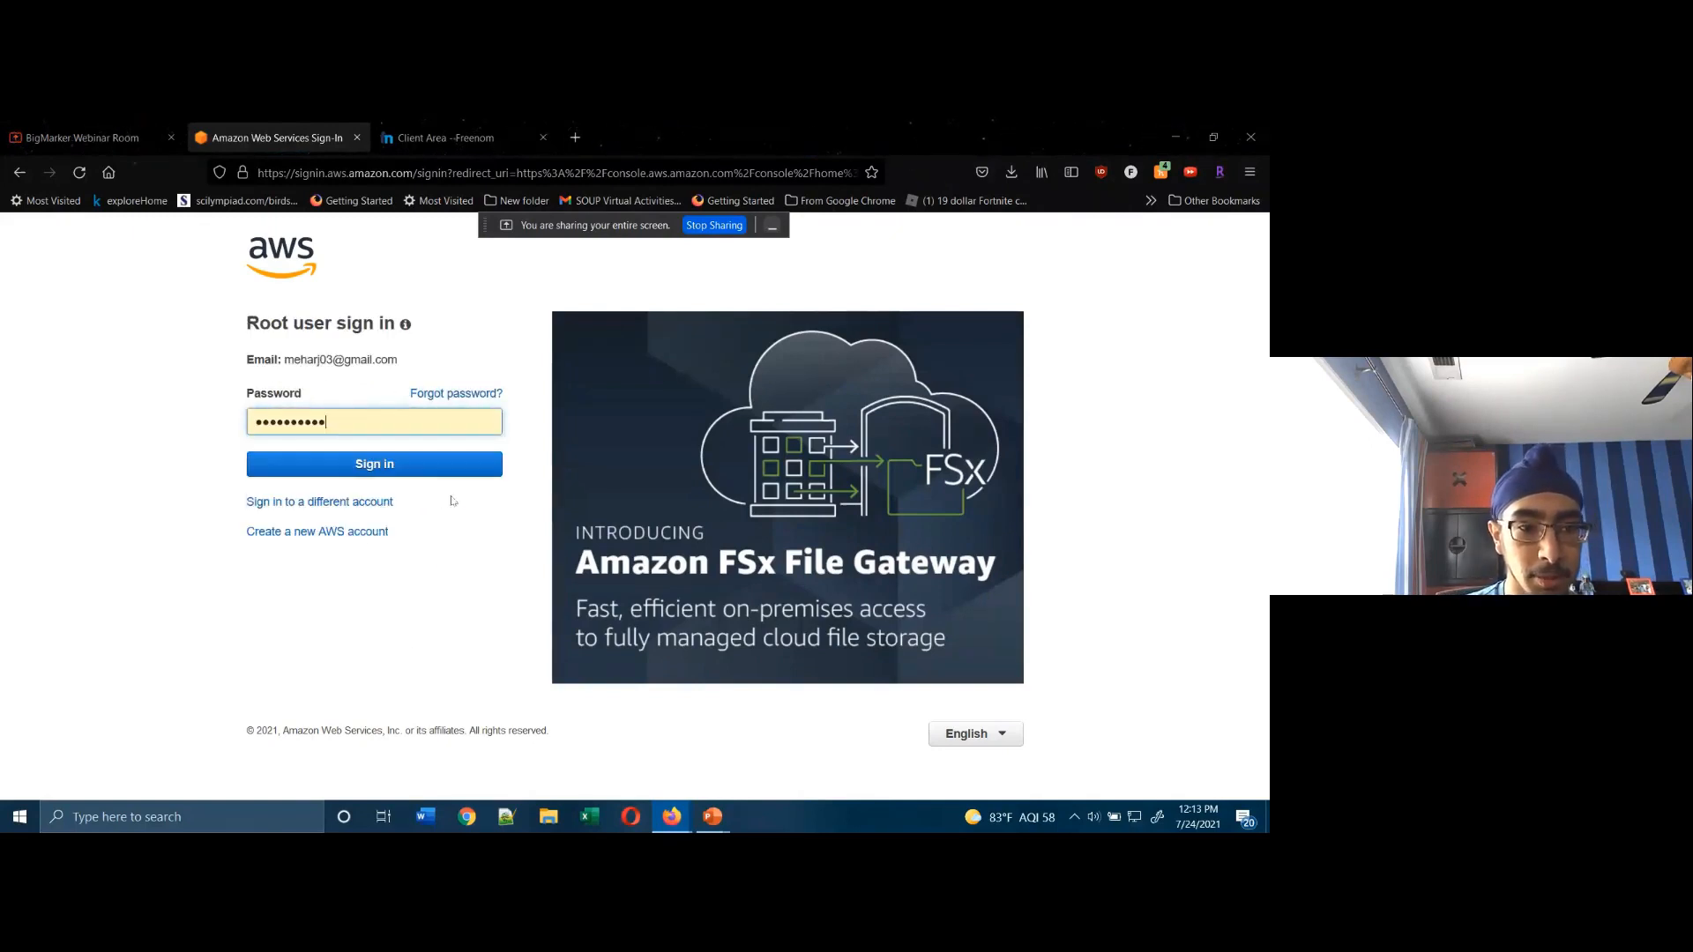
pyautogui.click(430, 472)
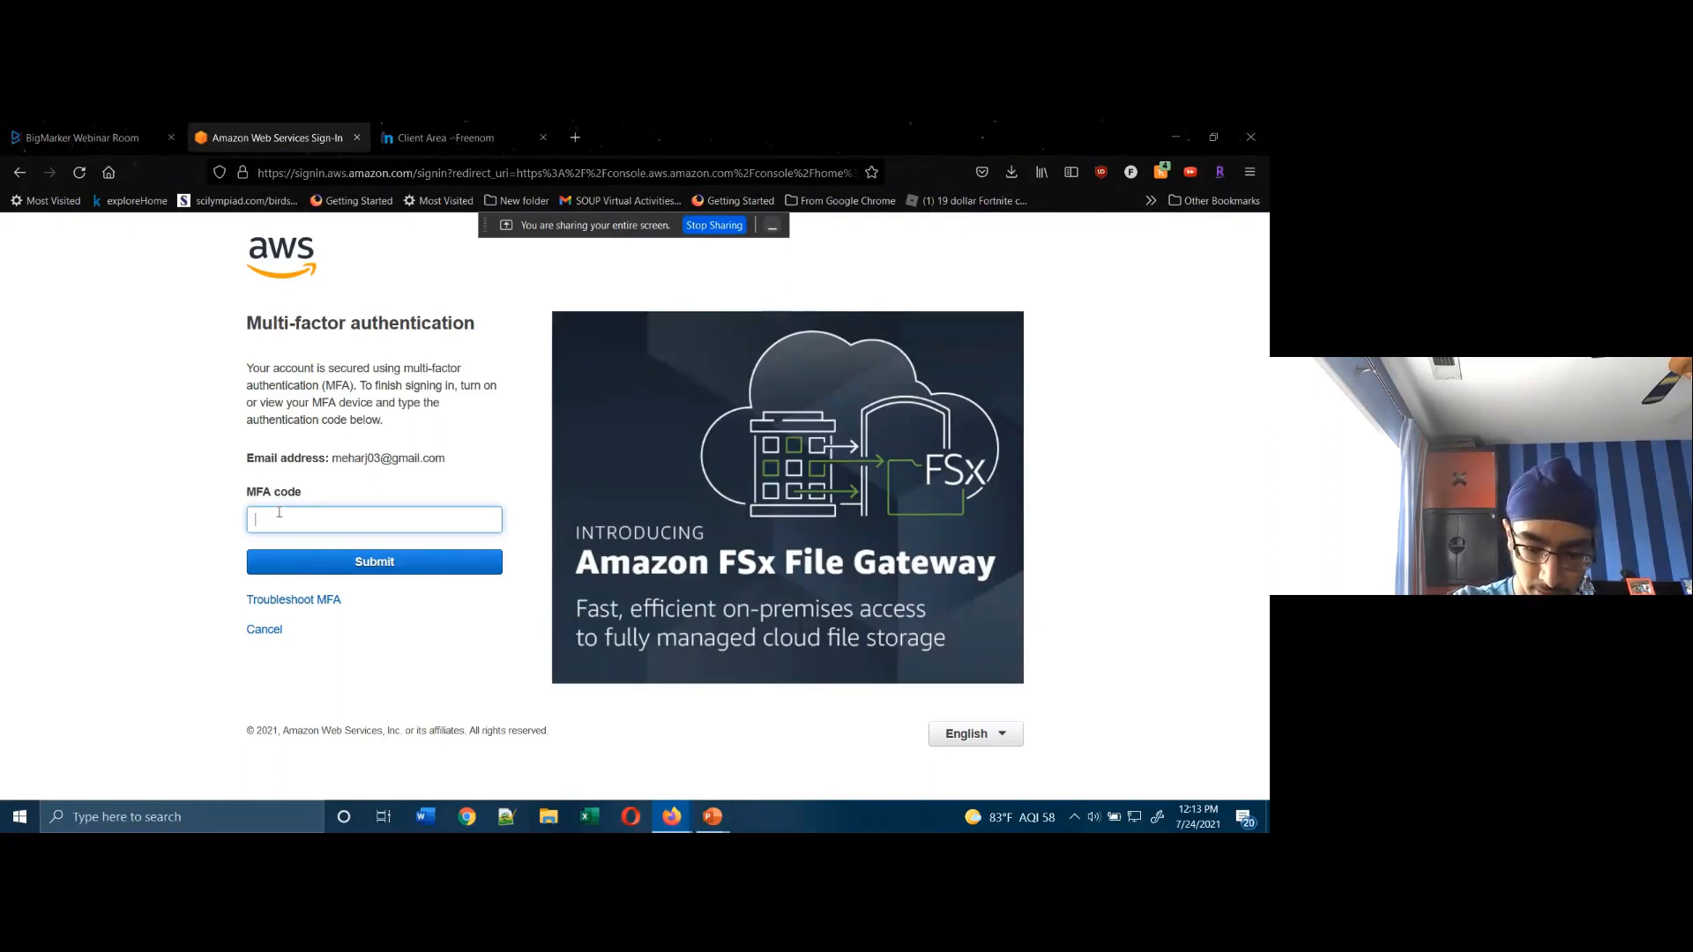
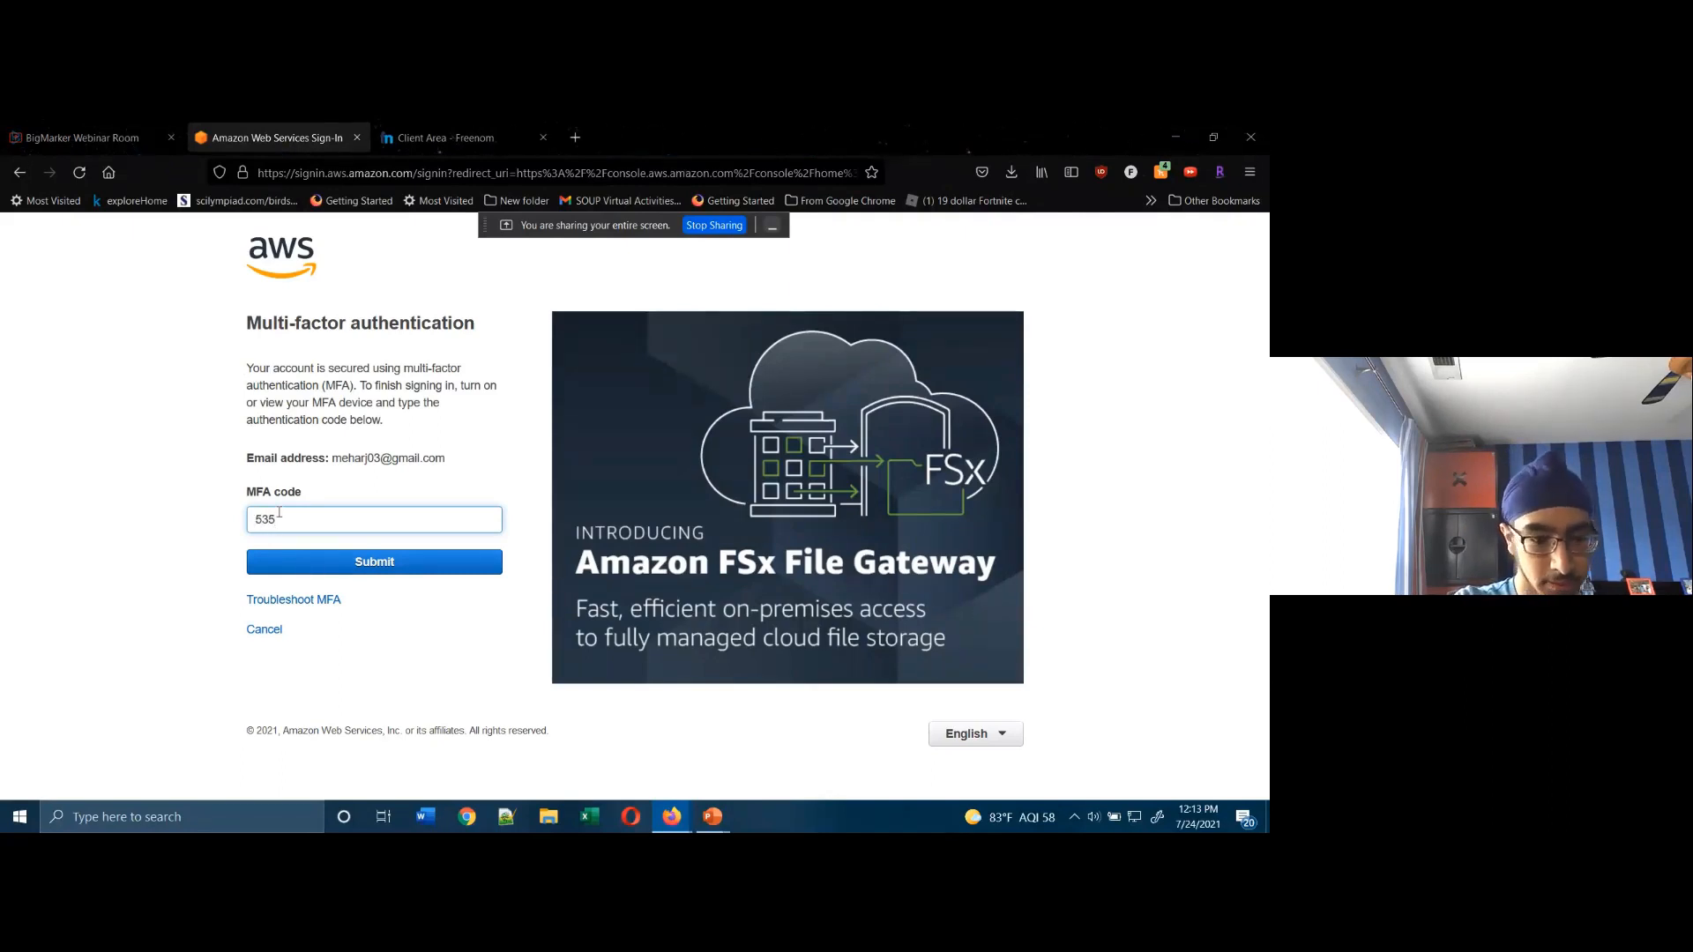
pyautogui.press('Return')
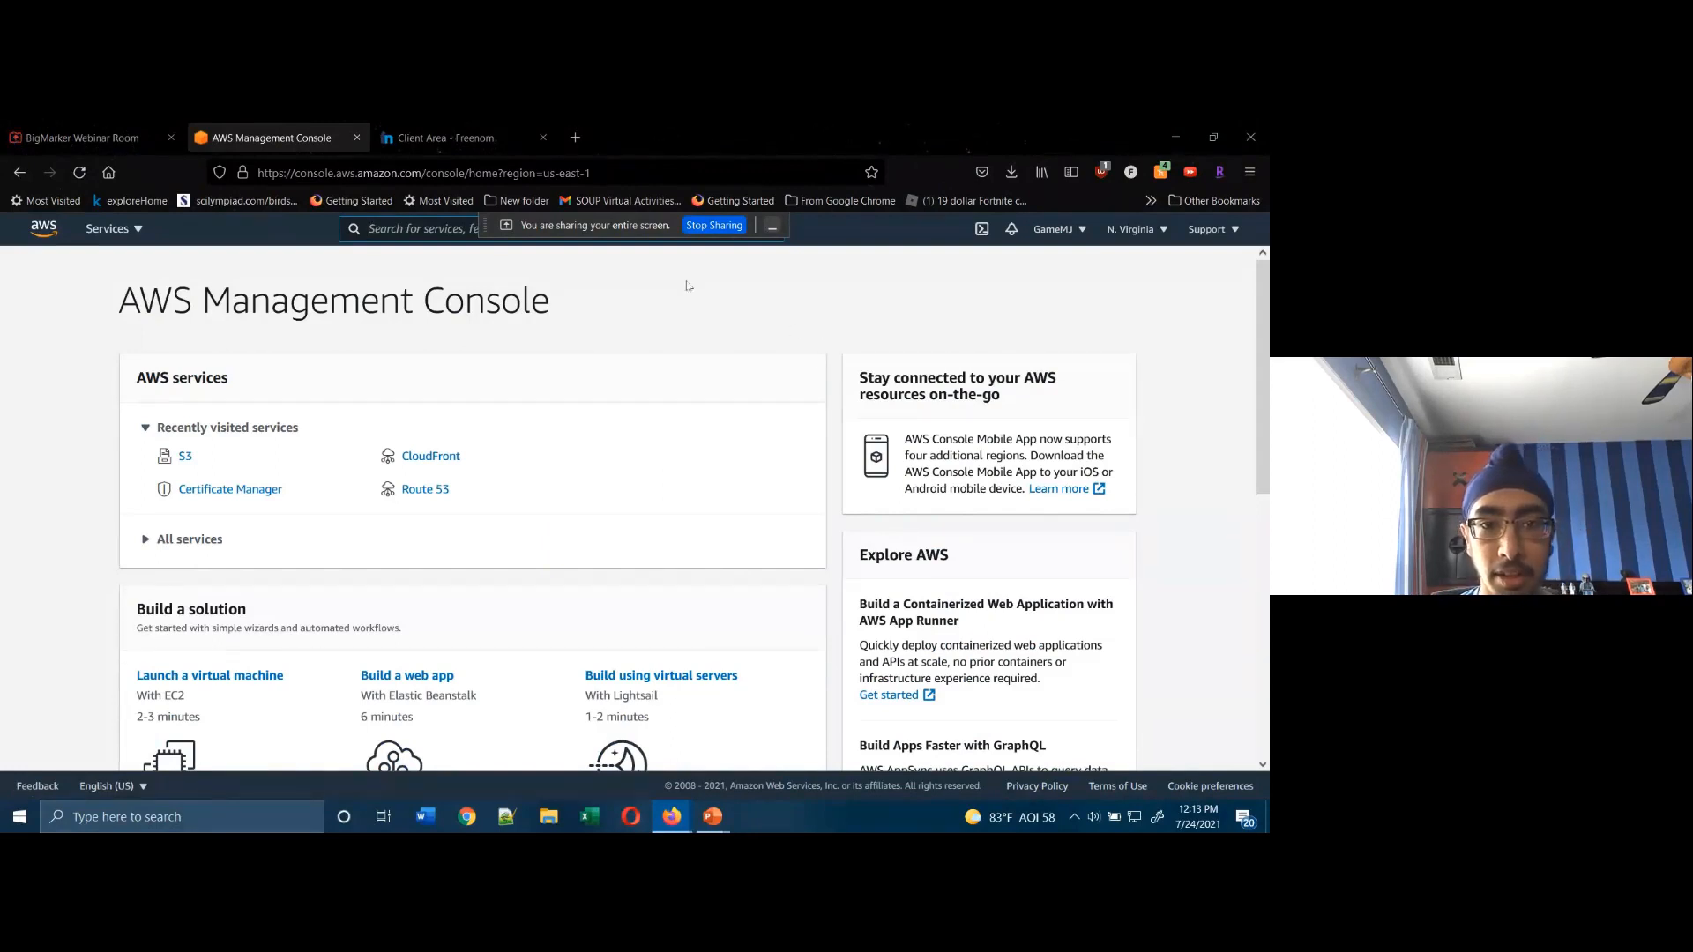
# Star and unstar S3 in the Services list, then open S3 by searching 's3'
pyautogui.moveTo(544, 234); pyautogui.dragTo(1005, 268)
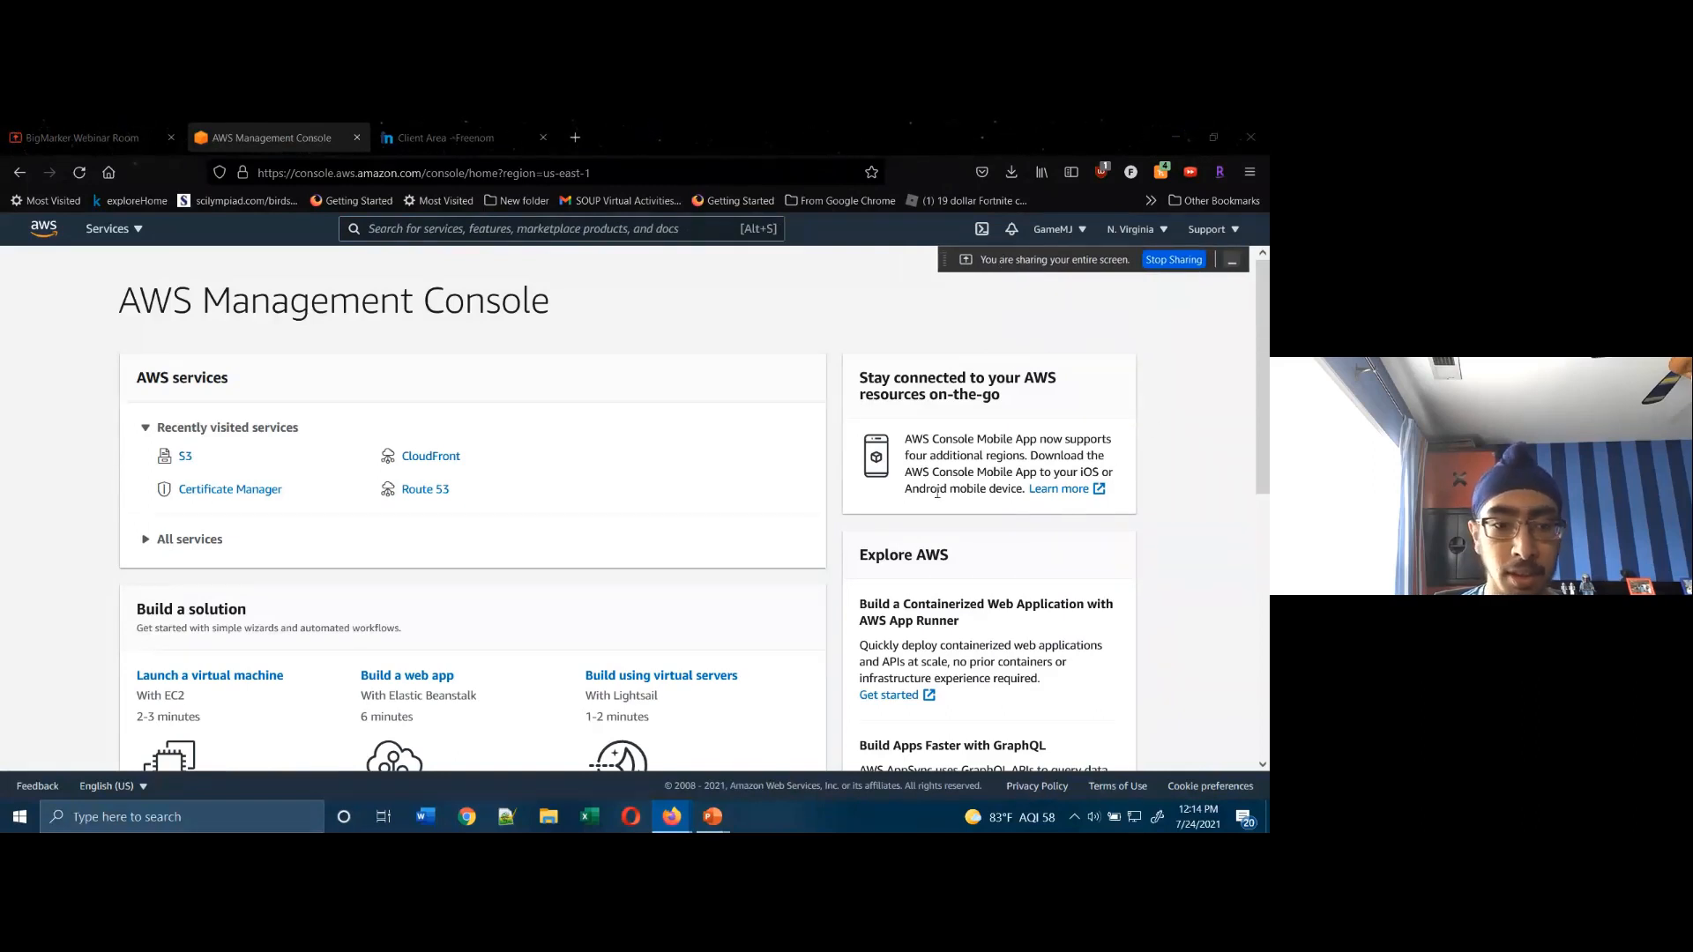
pyautogui.click(115, 228)
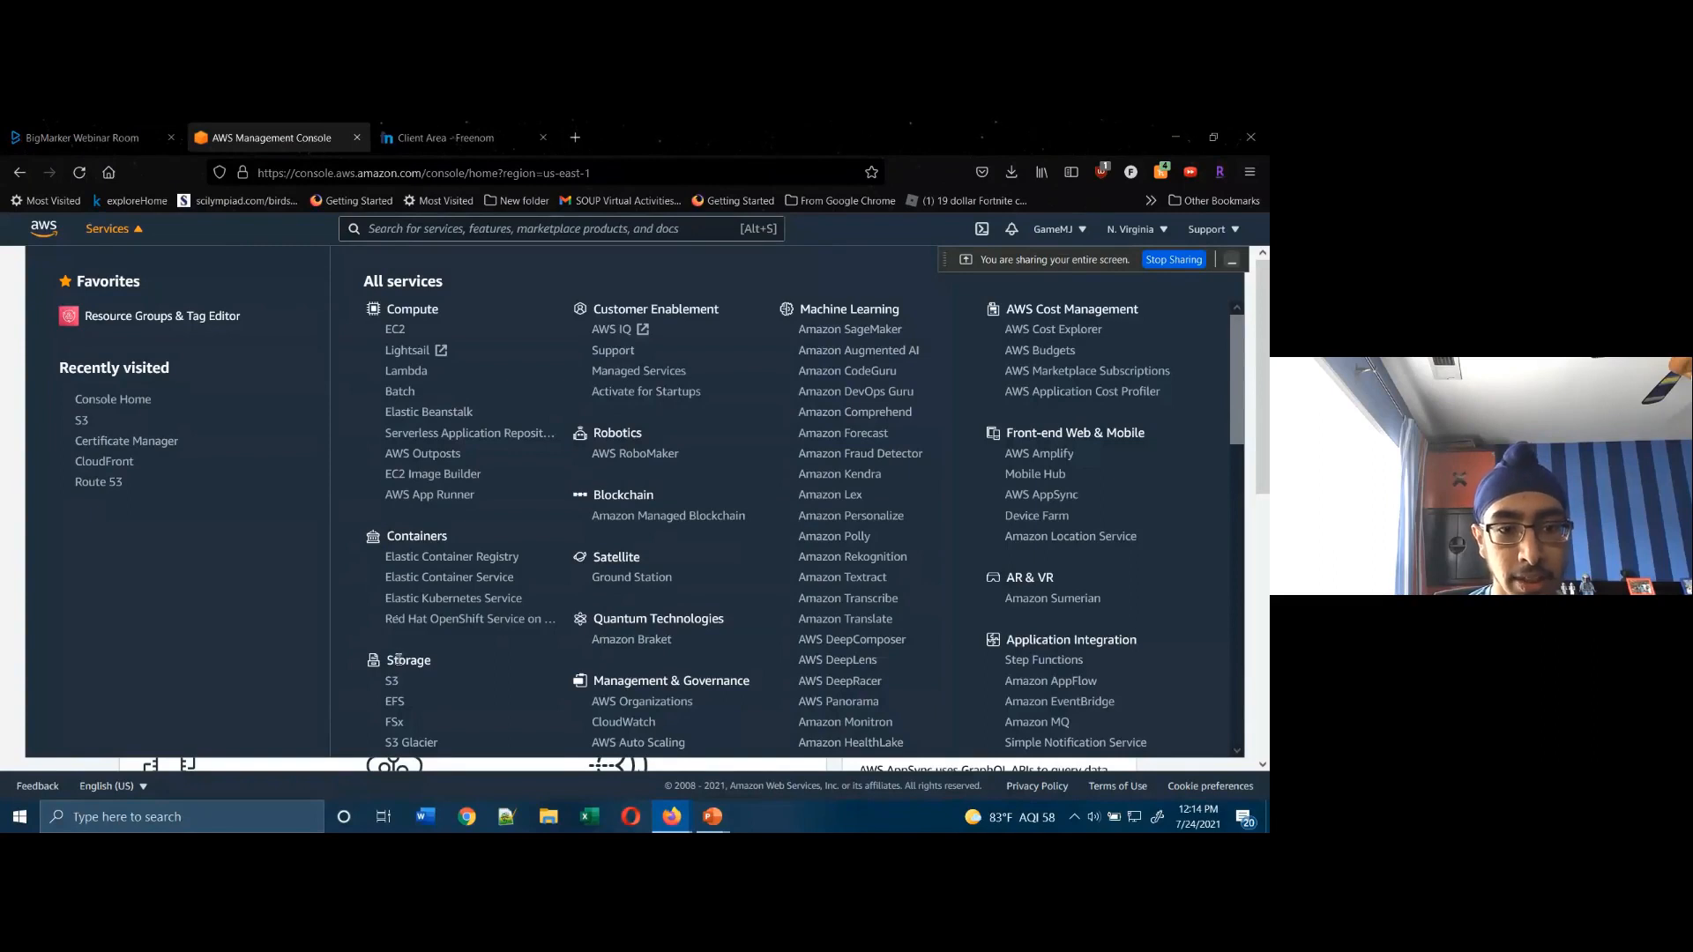
pyautogui.scroll(-2, 394, 592)
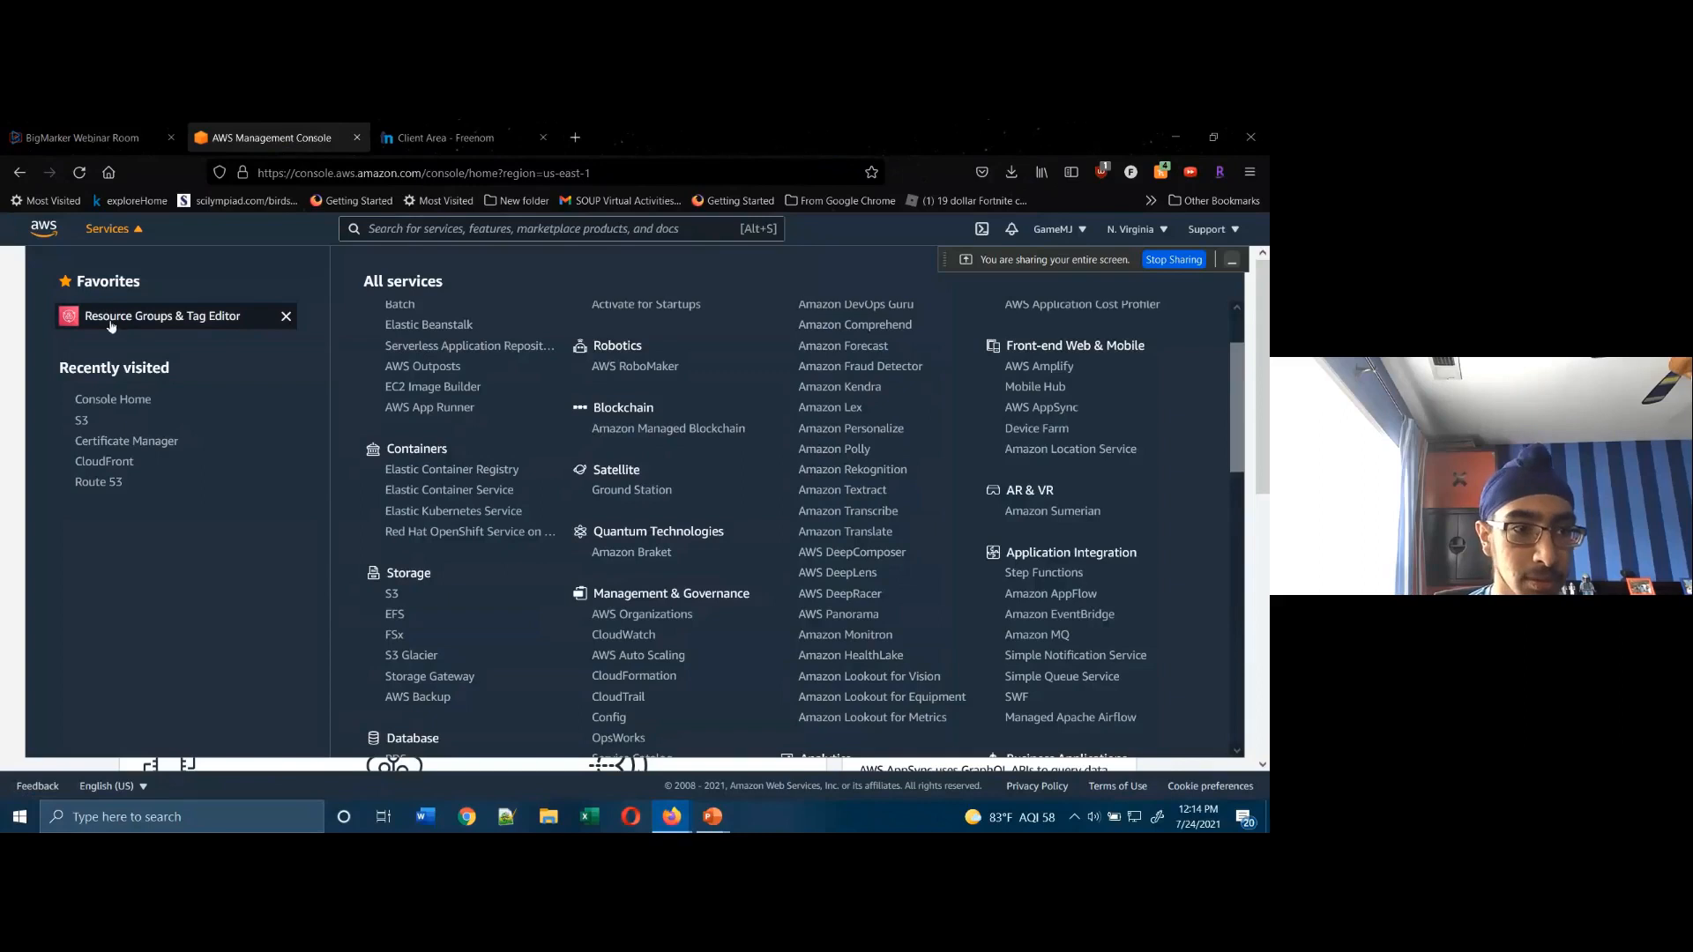
pyautogui.click(374, 593)
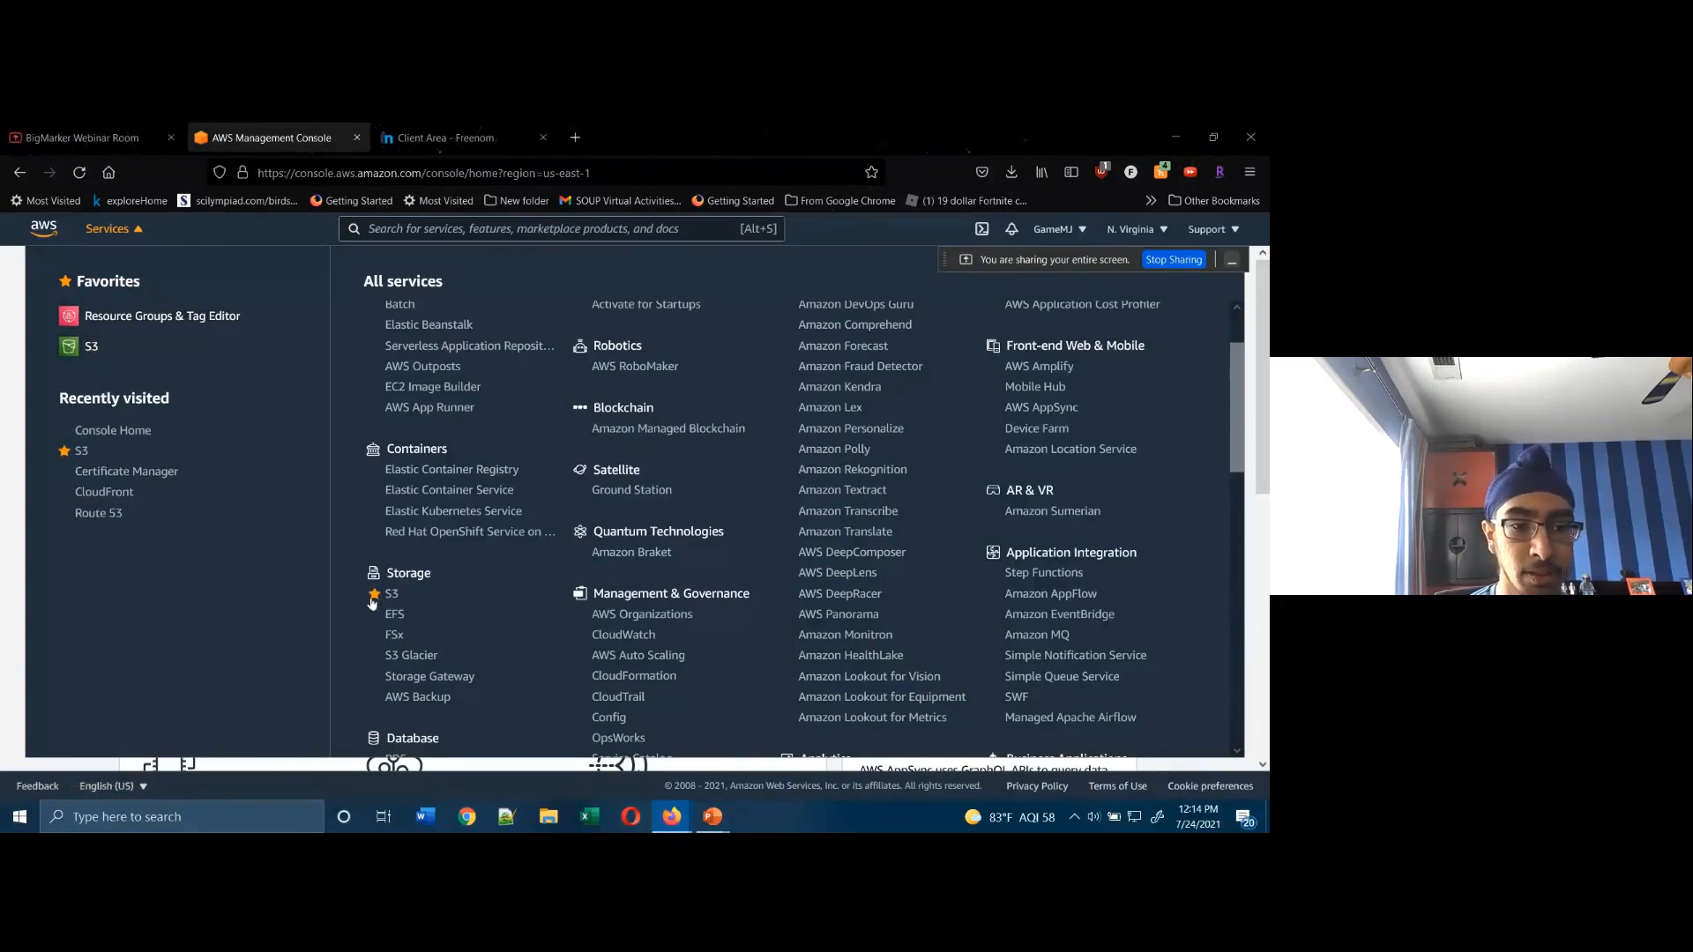
pyautogui.click(373, 596)
pyautogui.click(460, 228)
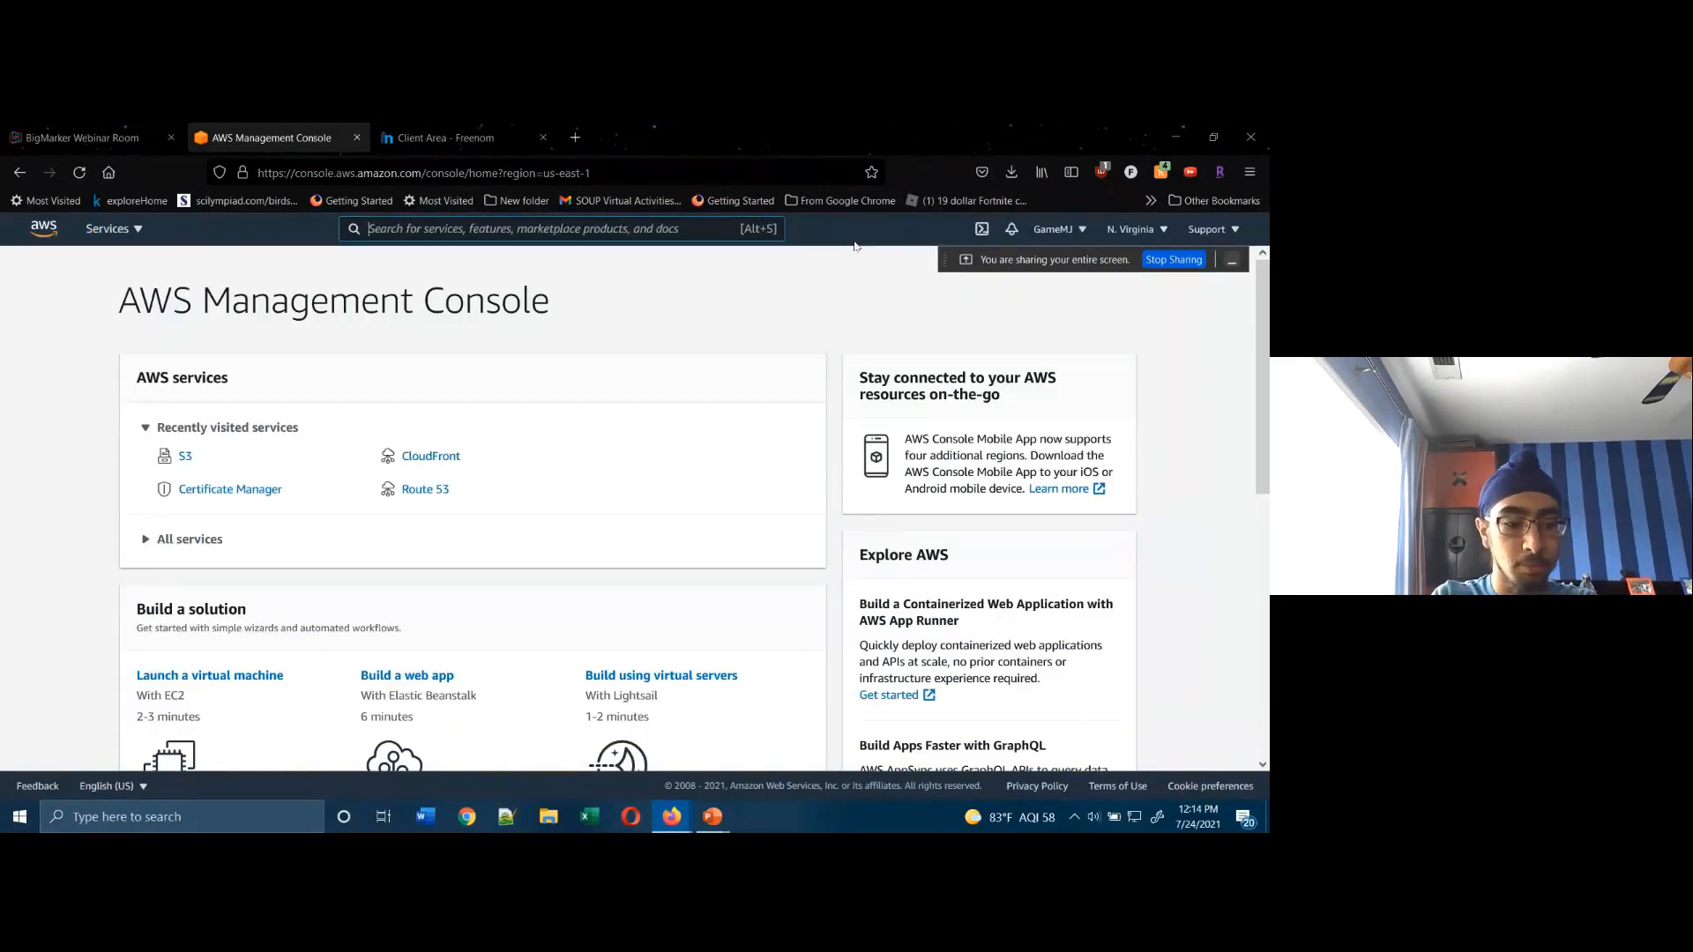
pyautogui.write('s3')
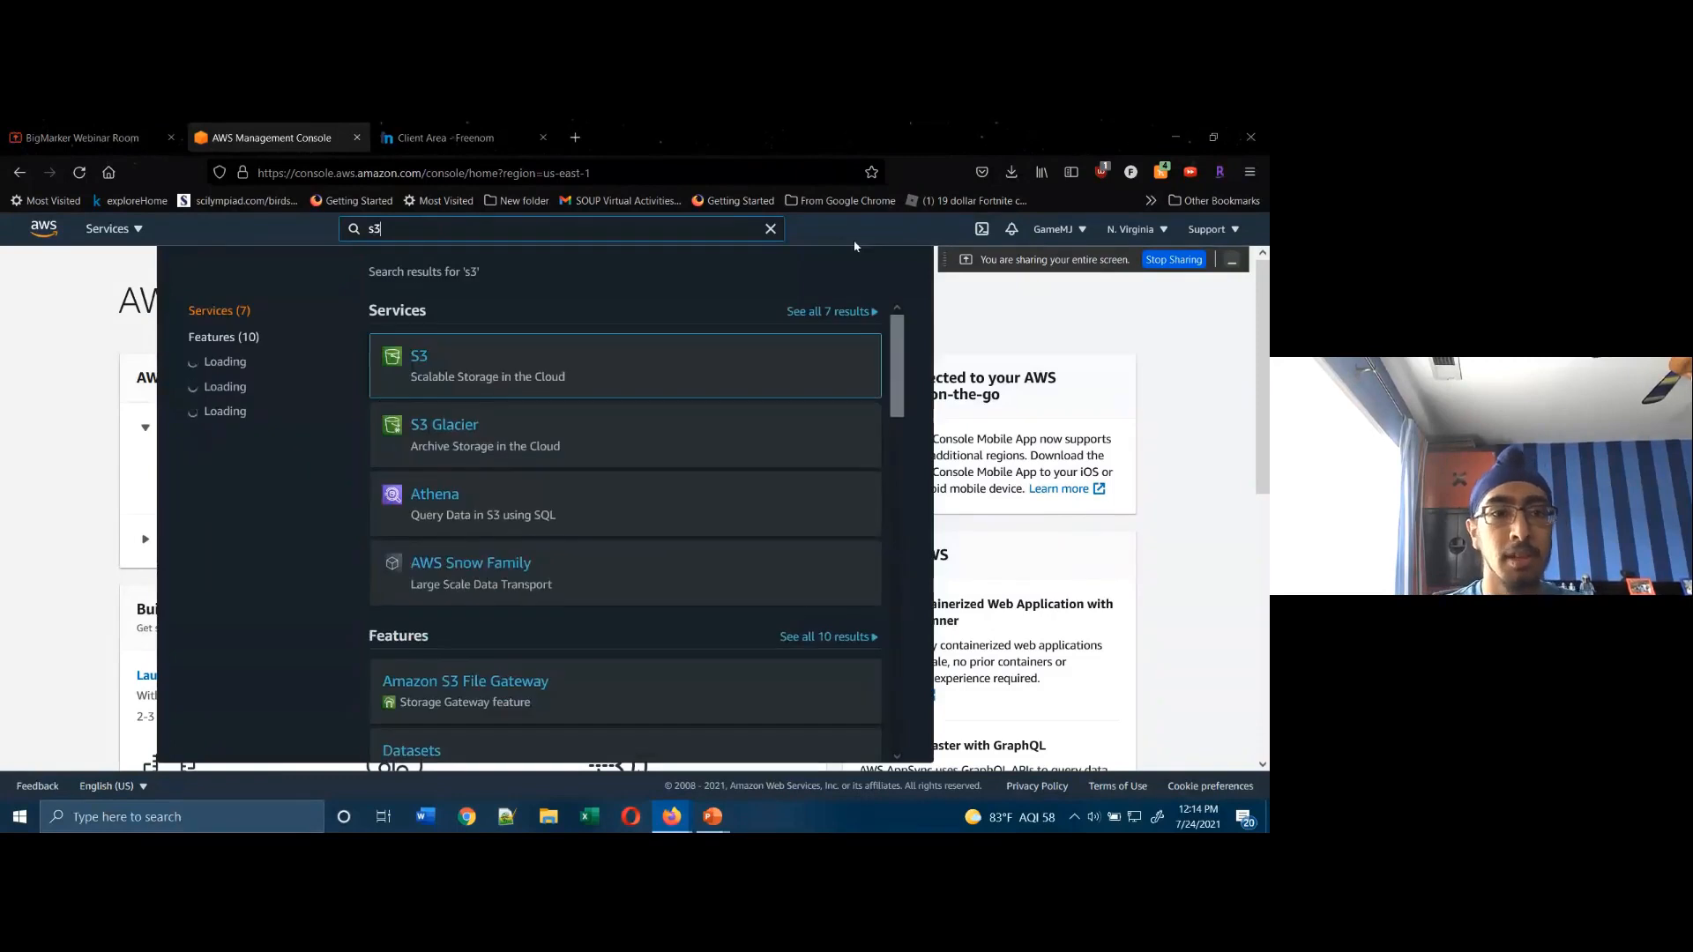
pyautogui.click(415, 379)
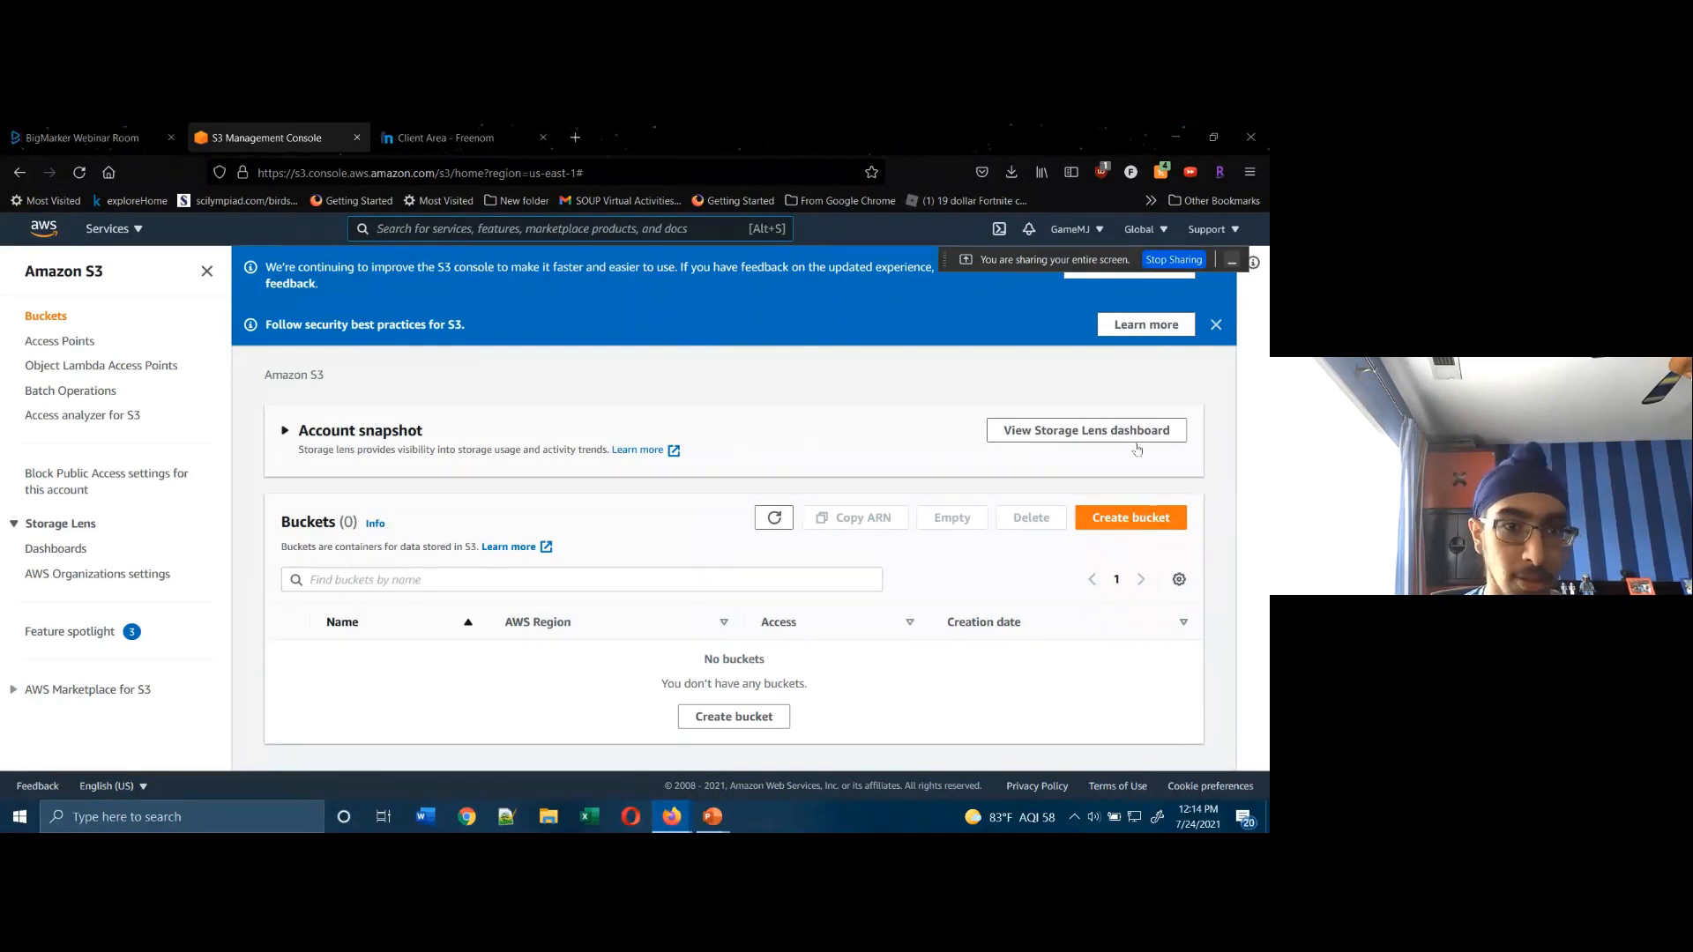
# Start creating a new bucket and name it hsnavtestdemo
pyautogui.click(1137, 523)
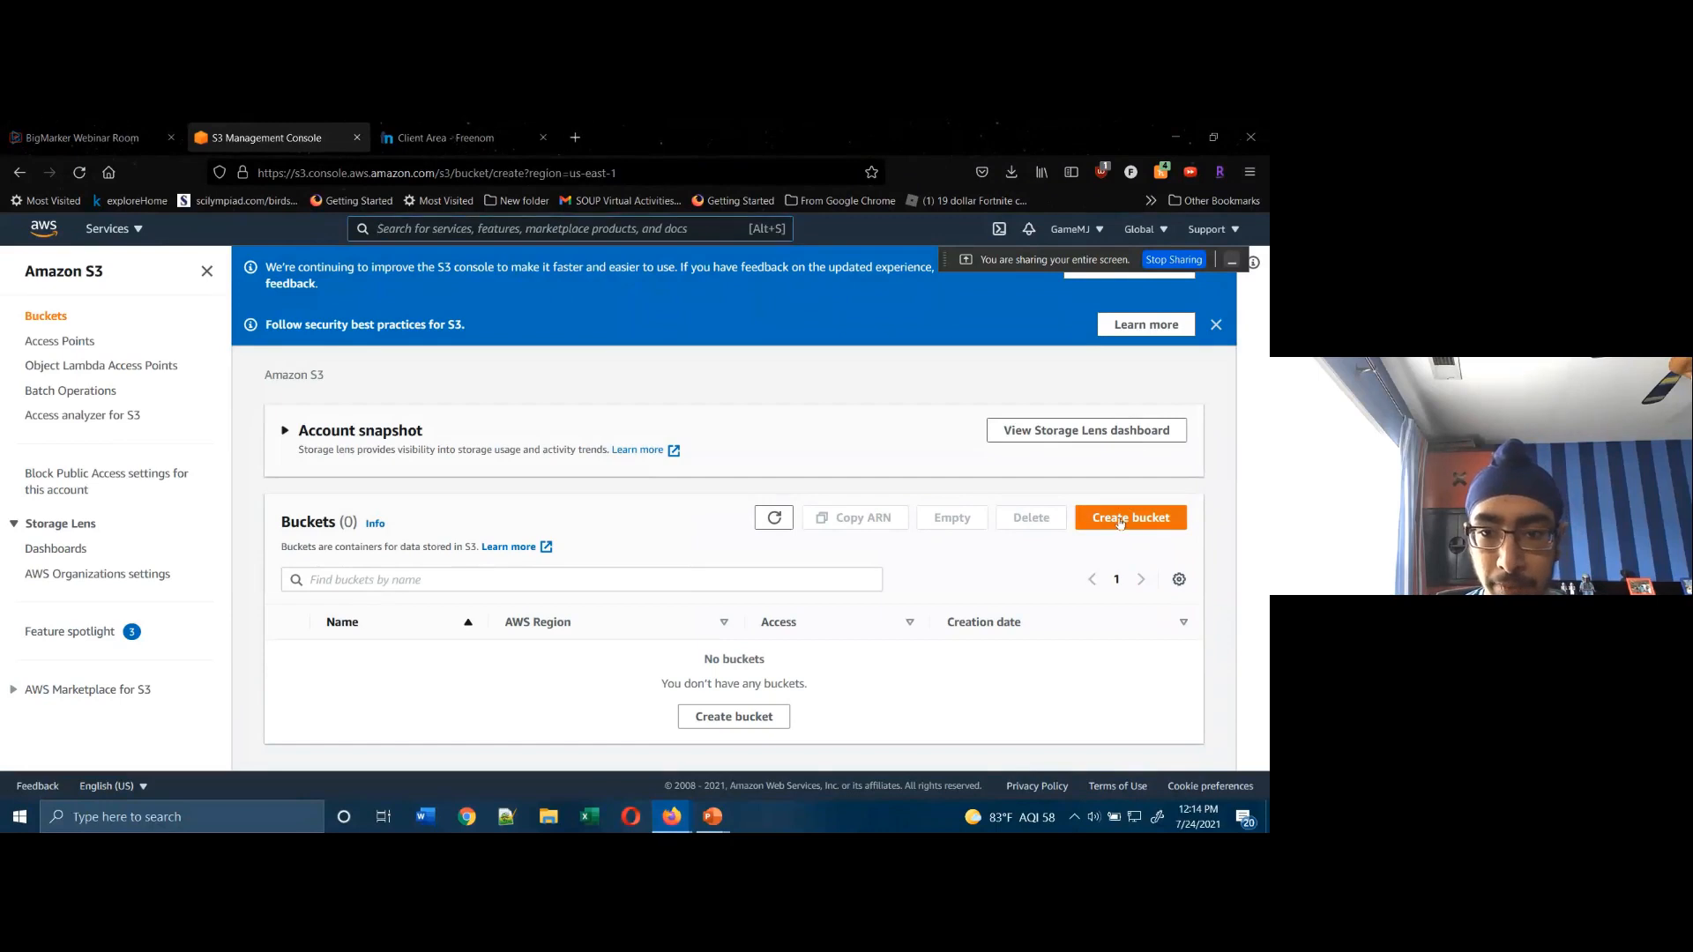
pyautogui.click(282, 515)
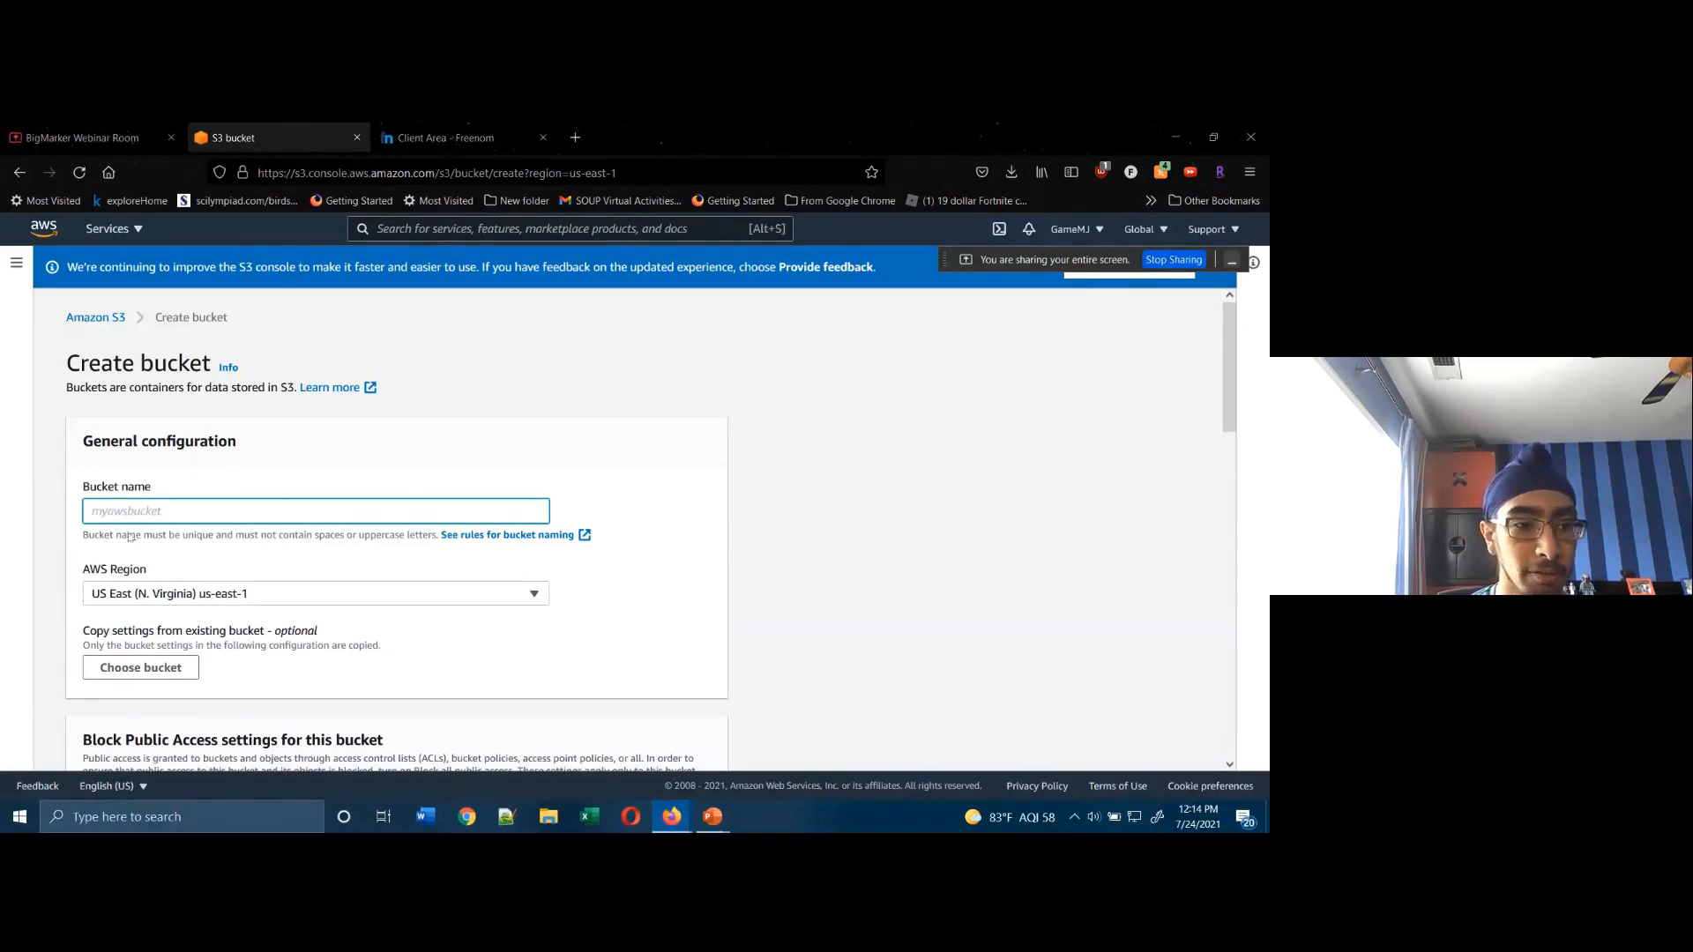
pyautogui.write('r')
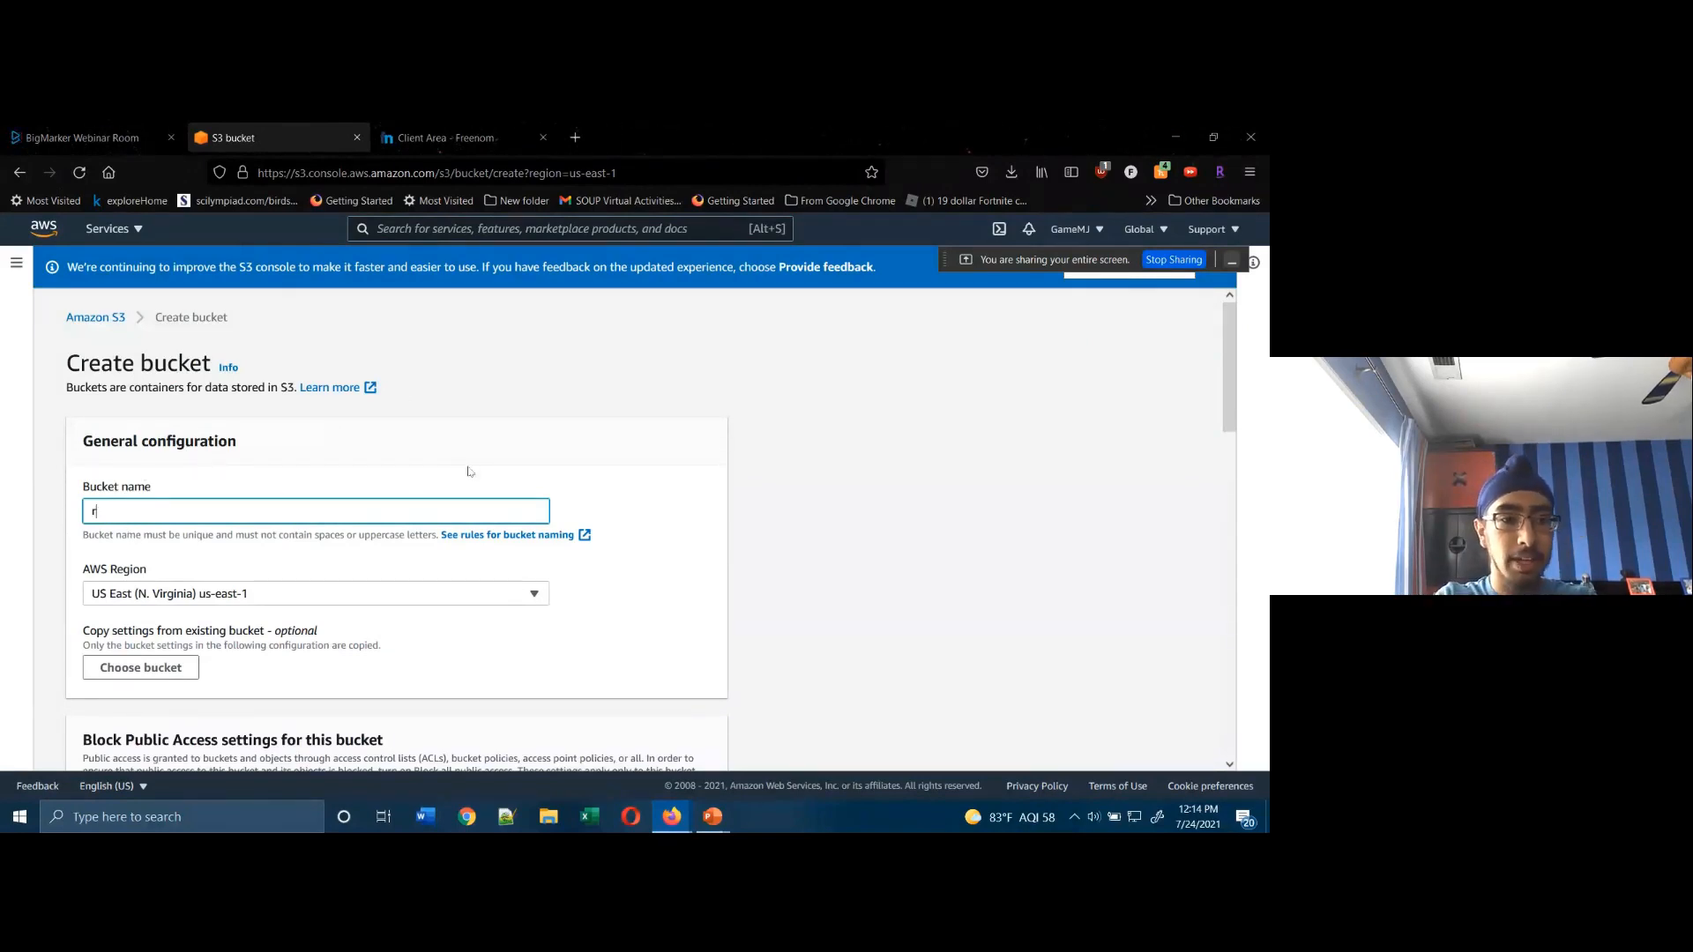
pyautogui.press('BackSpace')
pyautogui.write('test')
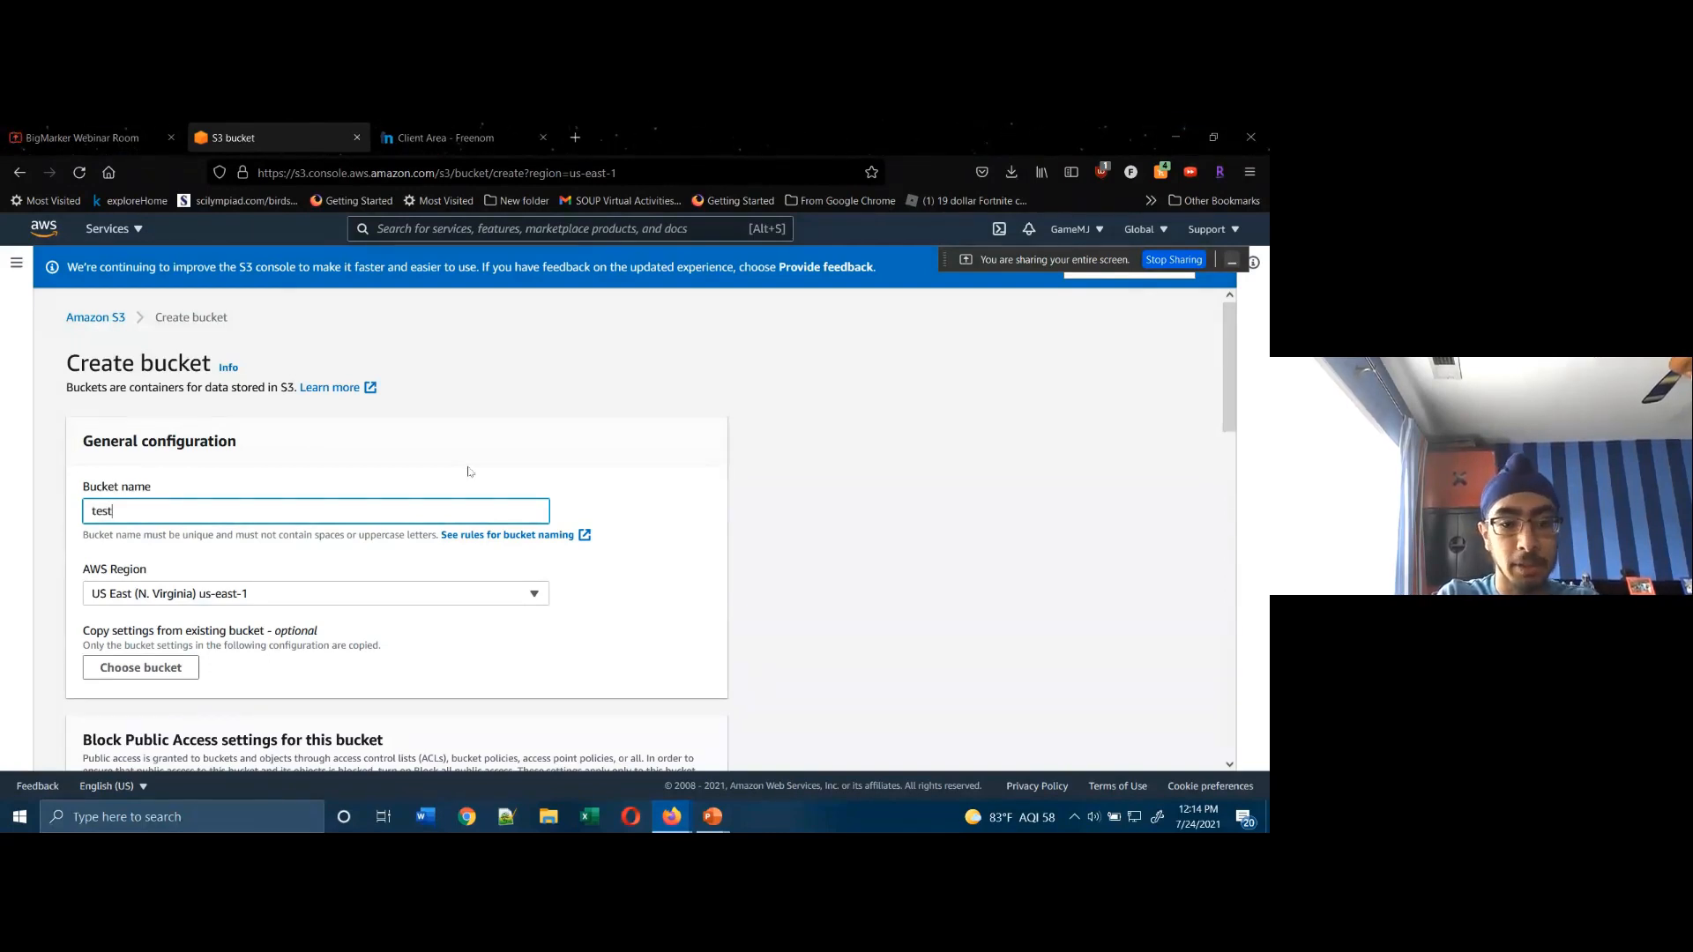
pyautogui.press('BackSpace')
pyautogui.press('BackSpace')
pyautogui.press('BackSpace')
pyautogui.press('BackSpace')
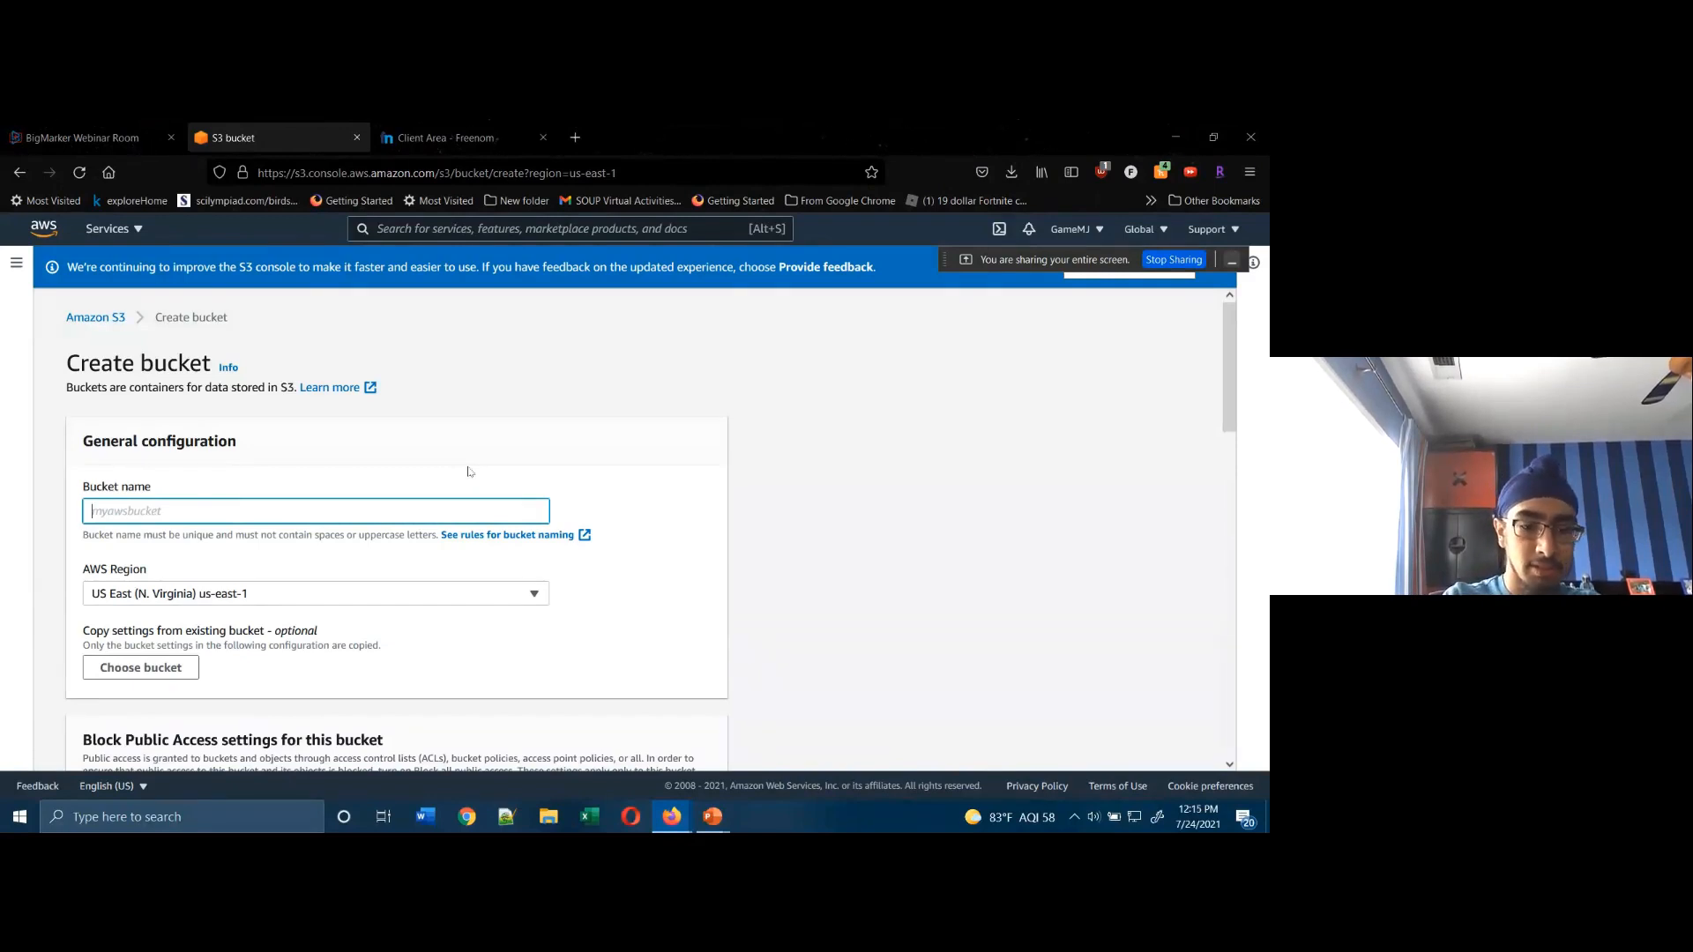
pyautogui.write('hsnav')
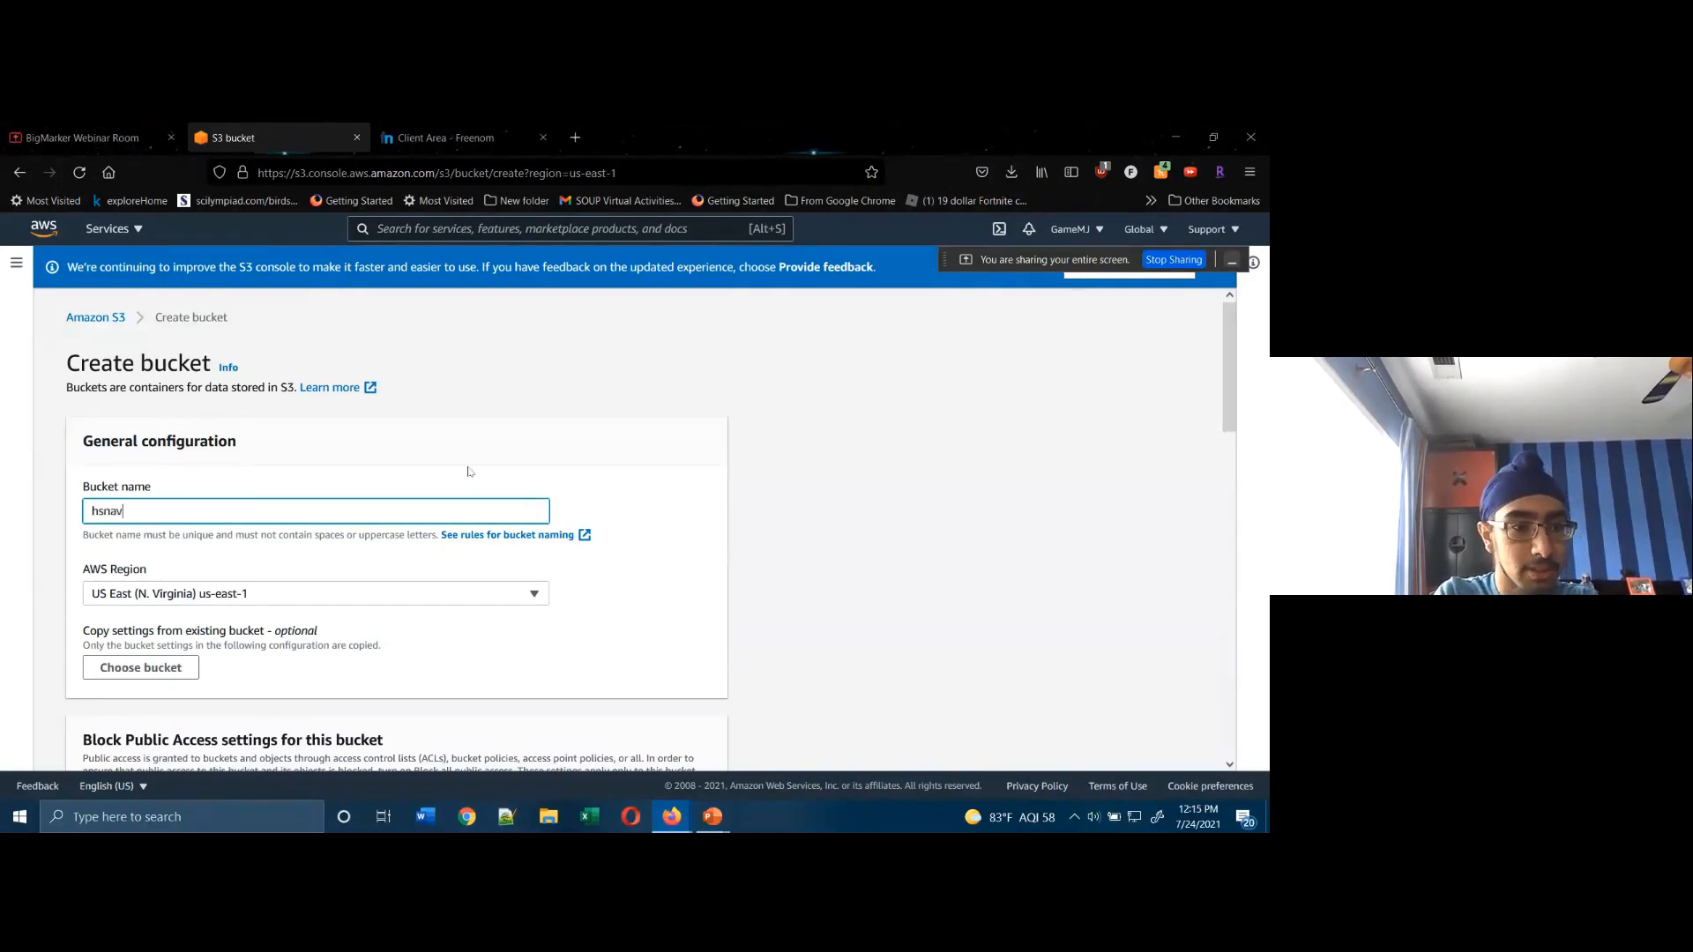
pyautogui.write('testdemo')
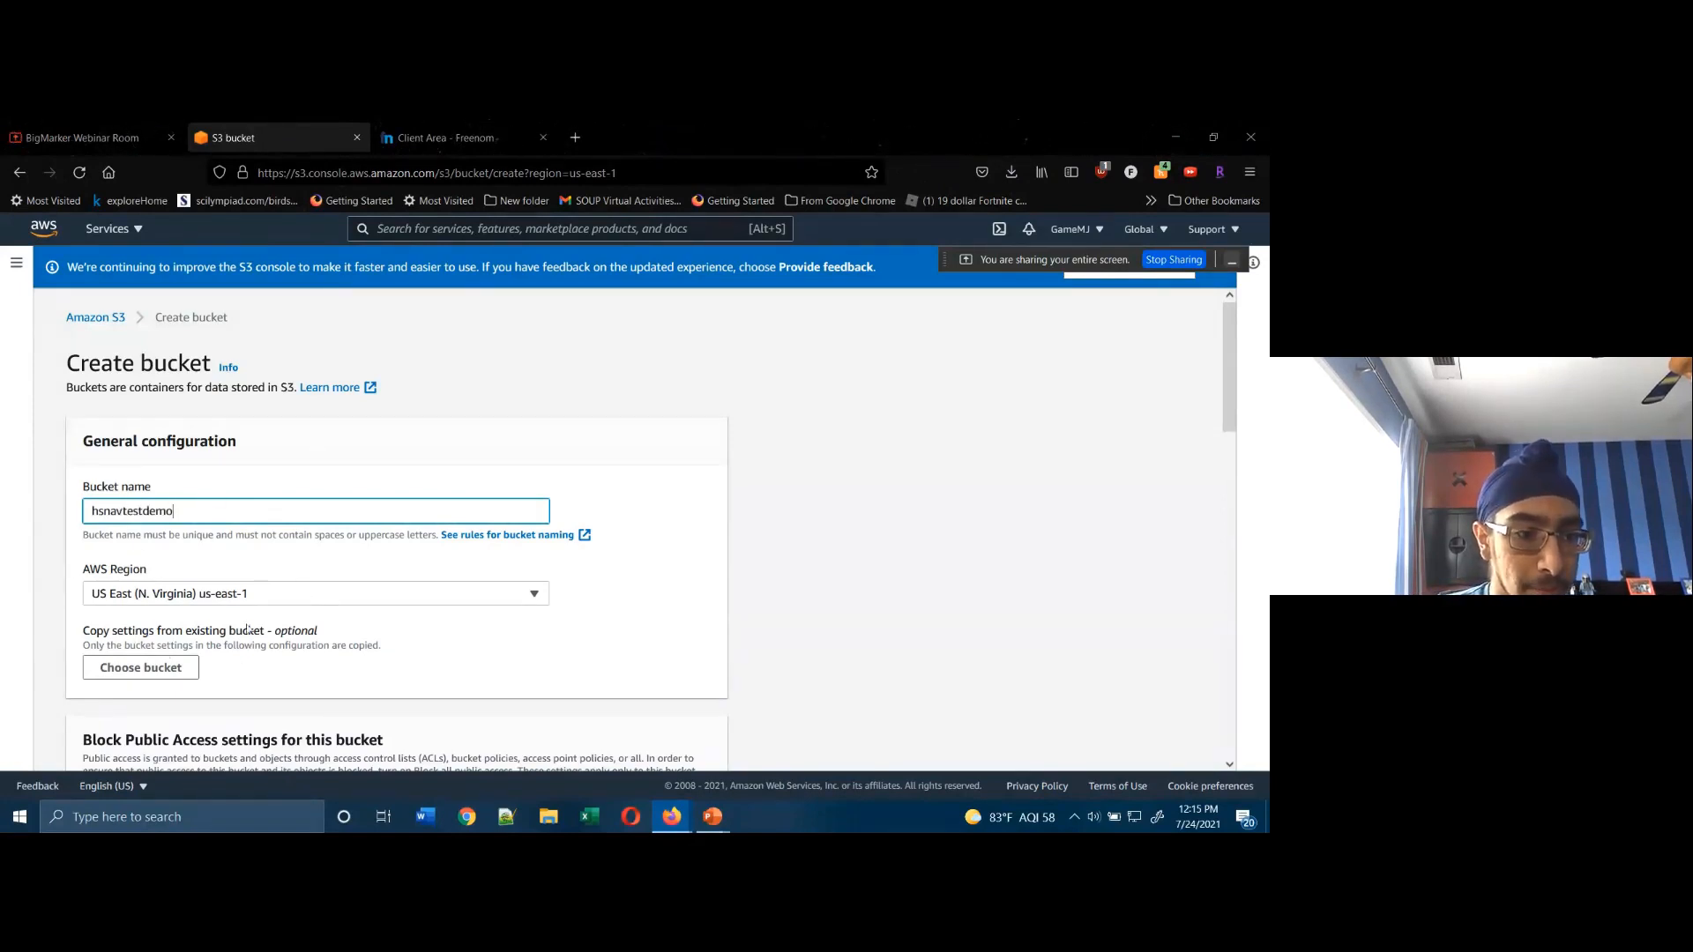
# Keep the bucket region as US East (N. Virginia) us-east-1
pyautogui.click(304, 600)
pyautogui.click(305, 599)
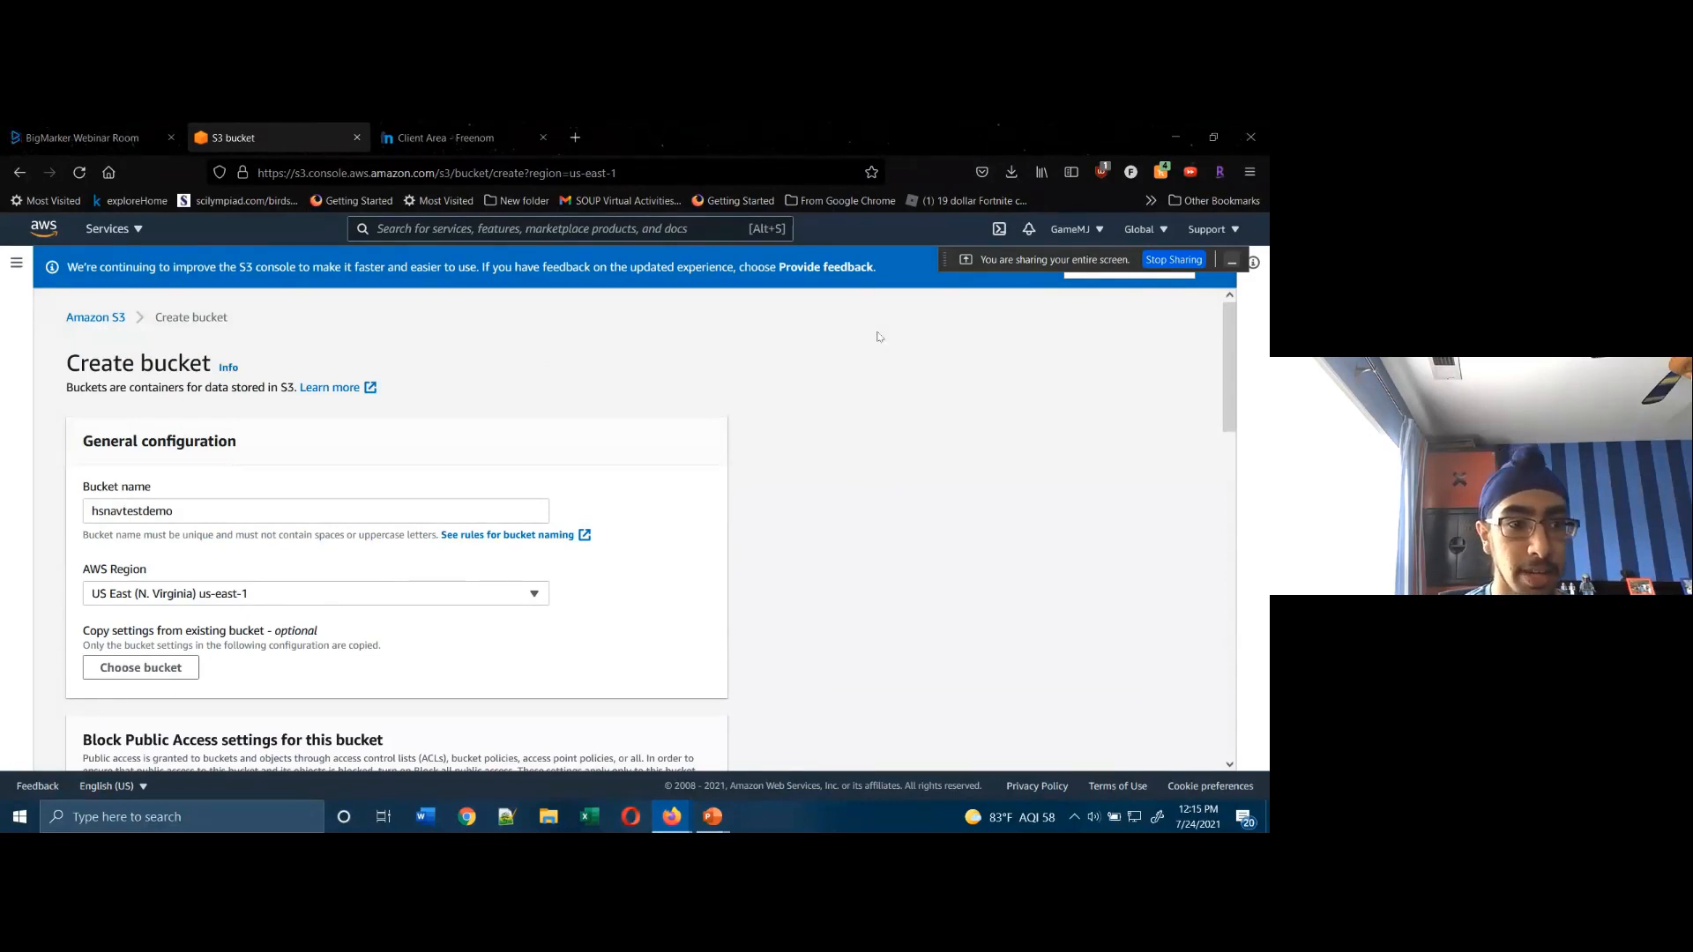
pyautogui.click(164, 603)
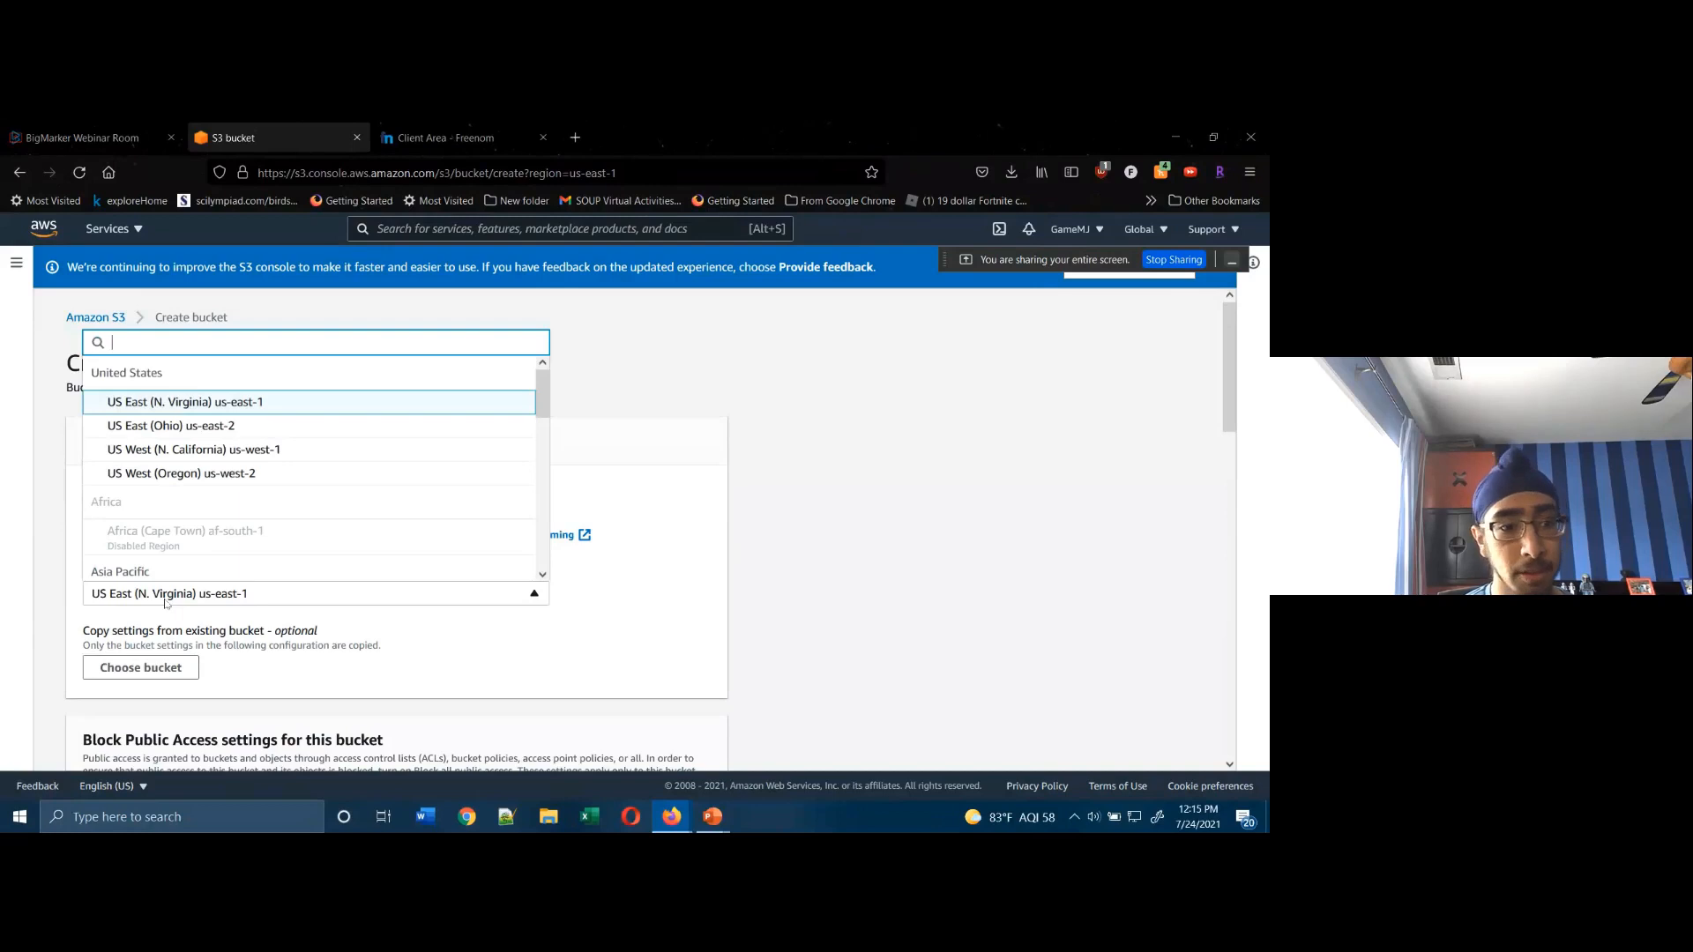
pyautogui.scroll(-3, 305, 527)
pyautogui.scroll(-3, 322, 466)
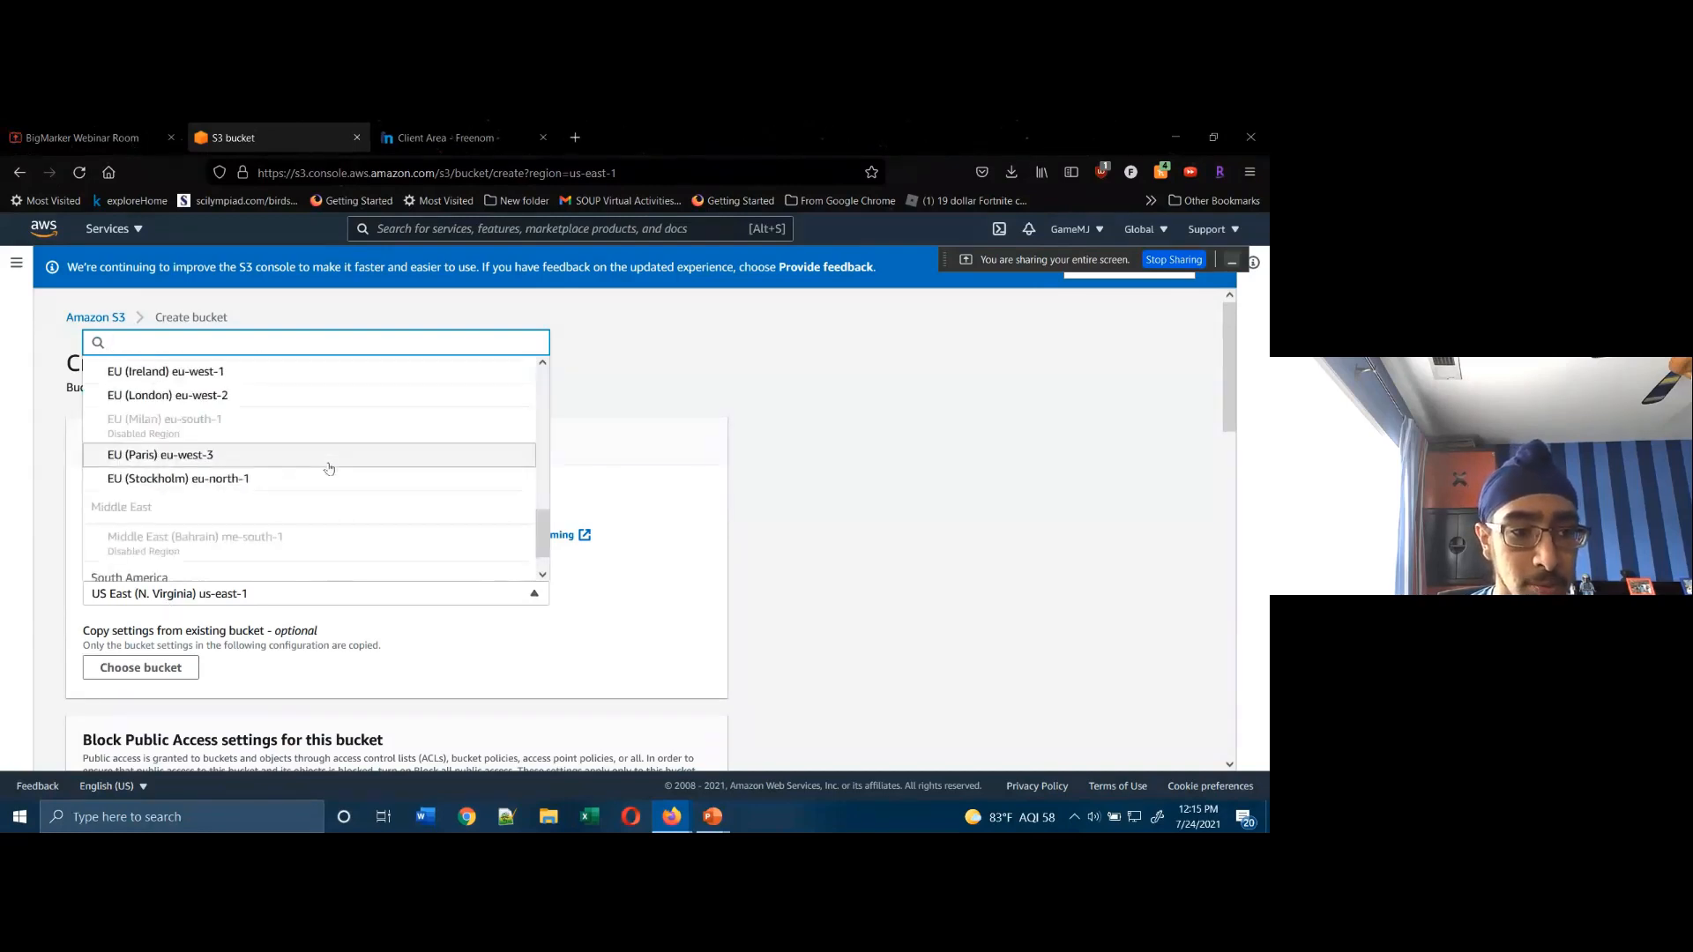
pyautogui.scroll(4, 344, 458)
pyautogui.scroll(2, 345, 458)
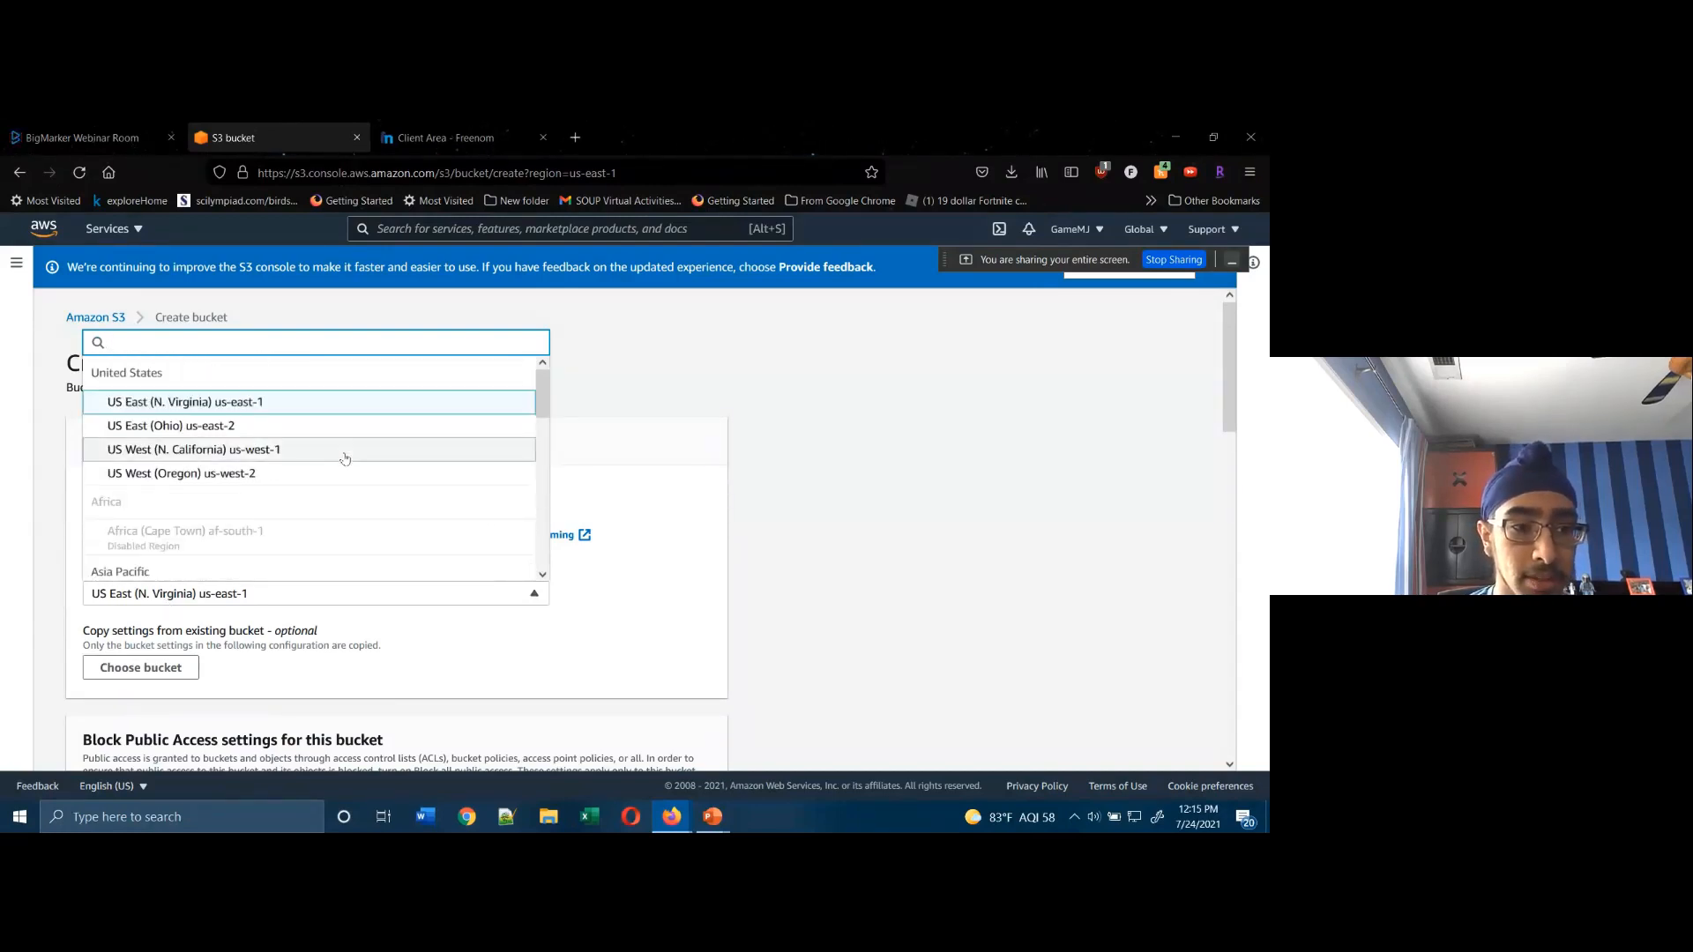
pyautogui.click(699, 579)
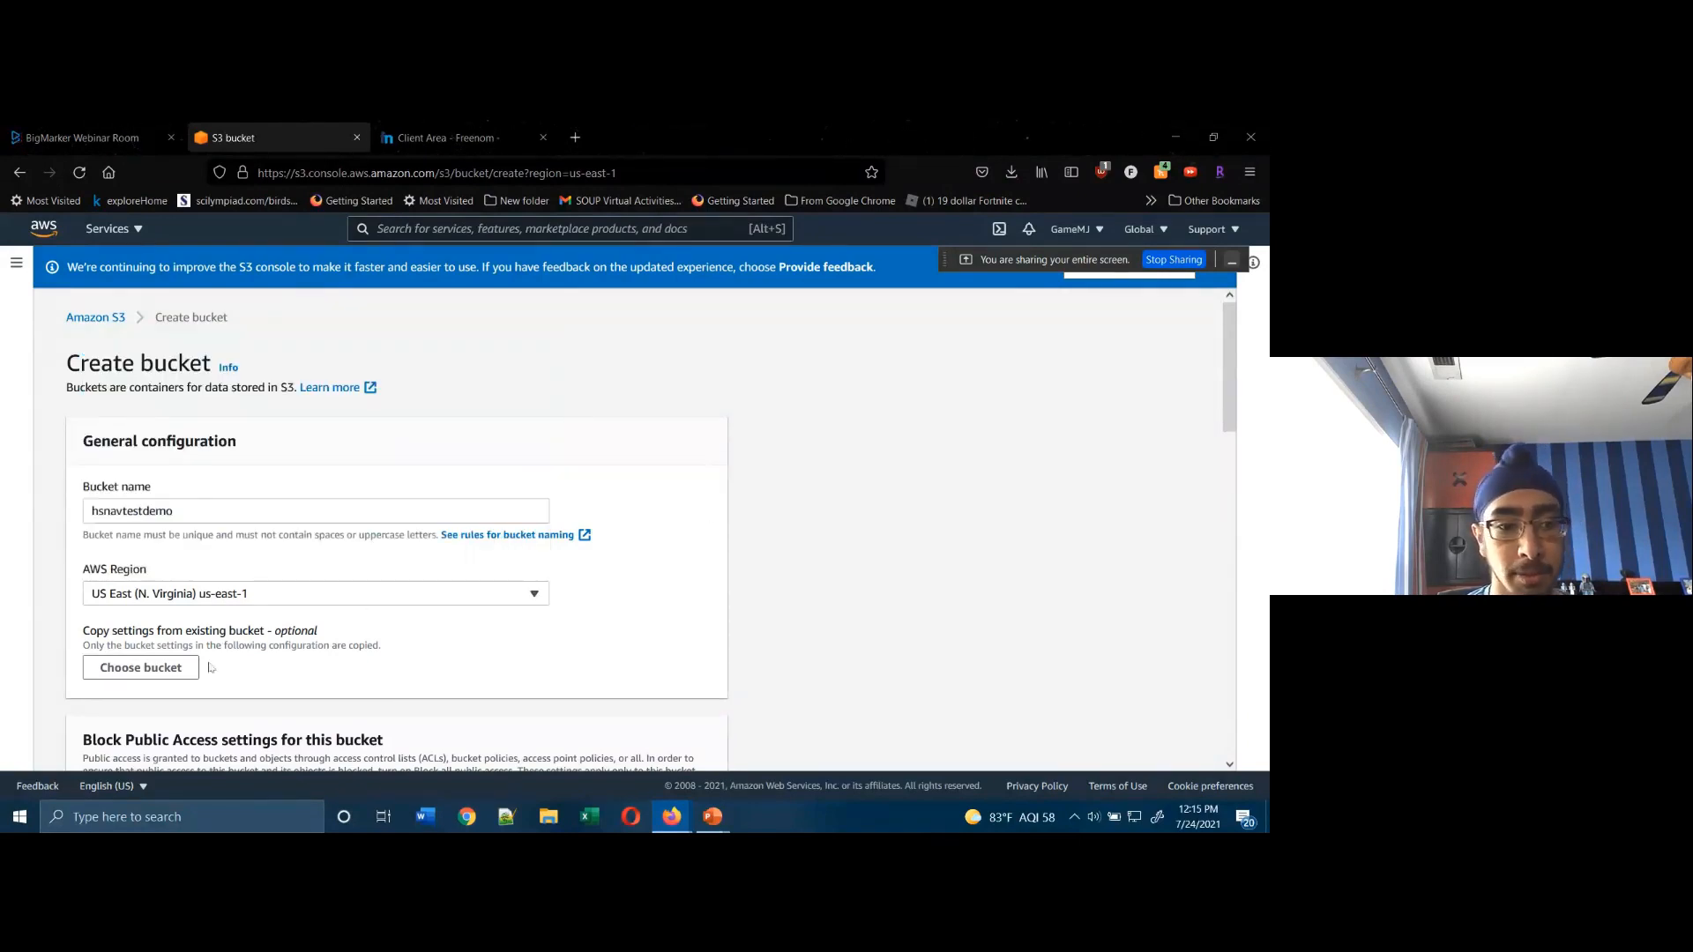
pyautogui.scroll(-2, 279, 612)
pyautogui.scroll(-4, 340, 577)
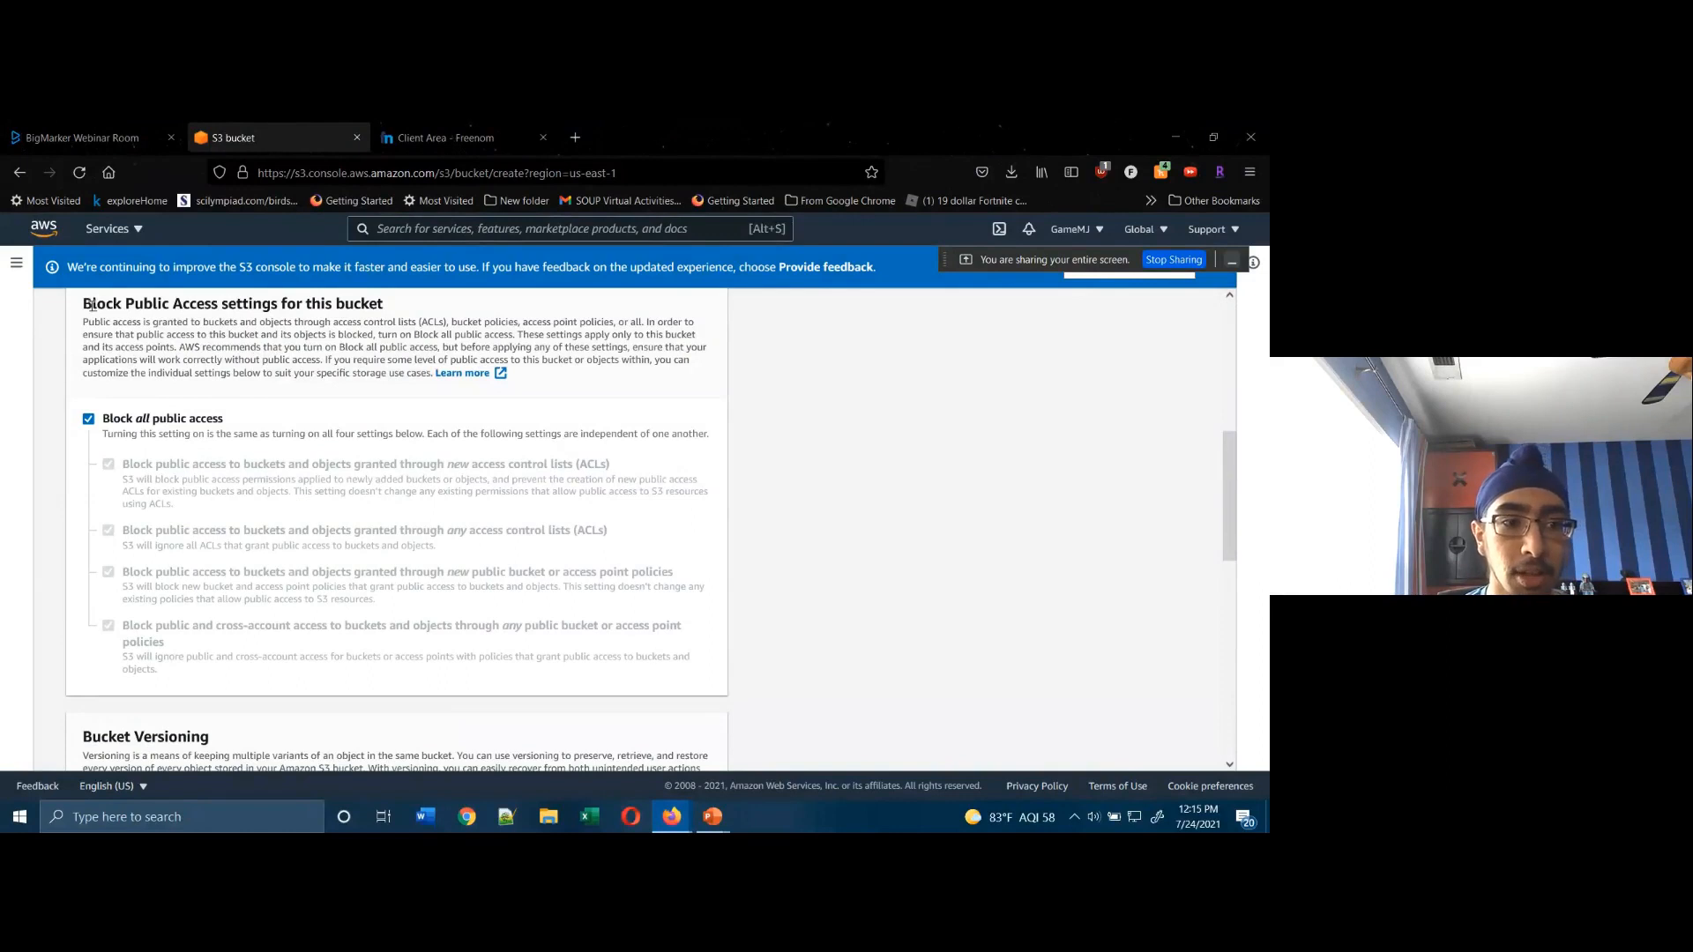
# Review the default Block Public Access, Bucket Versioning, Tags and Default encryption settings
pyautogui.moveTo(92, 303); pyautogui.dragTo(429, 377)
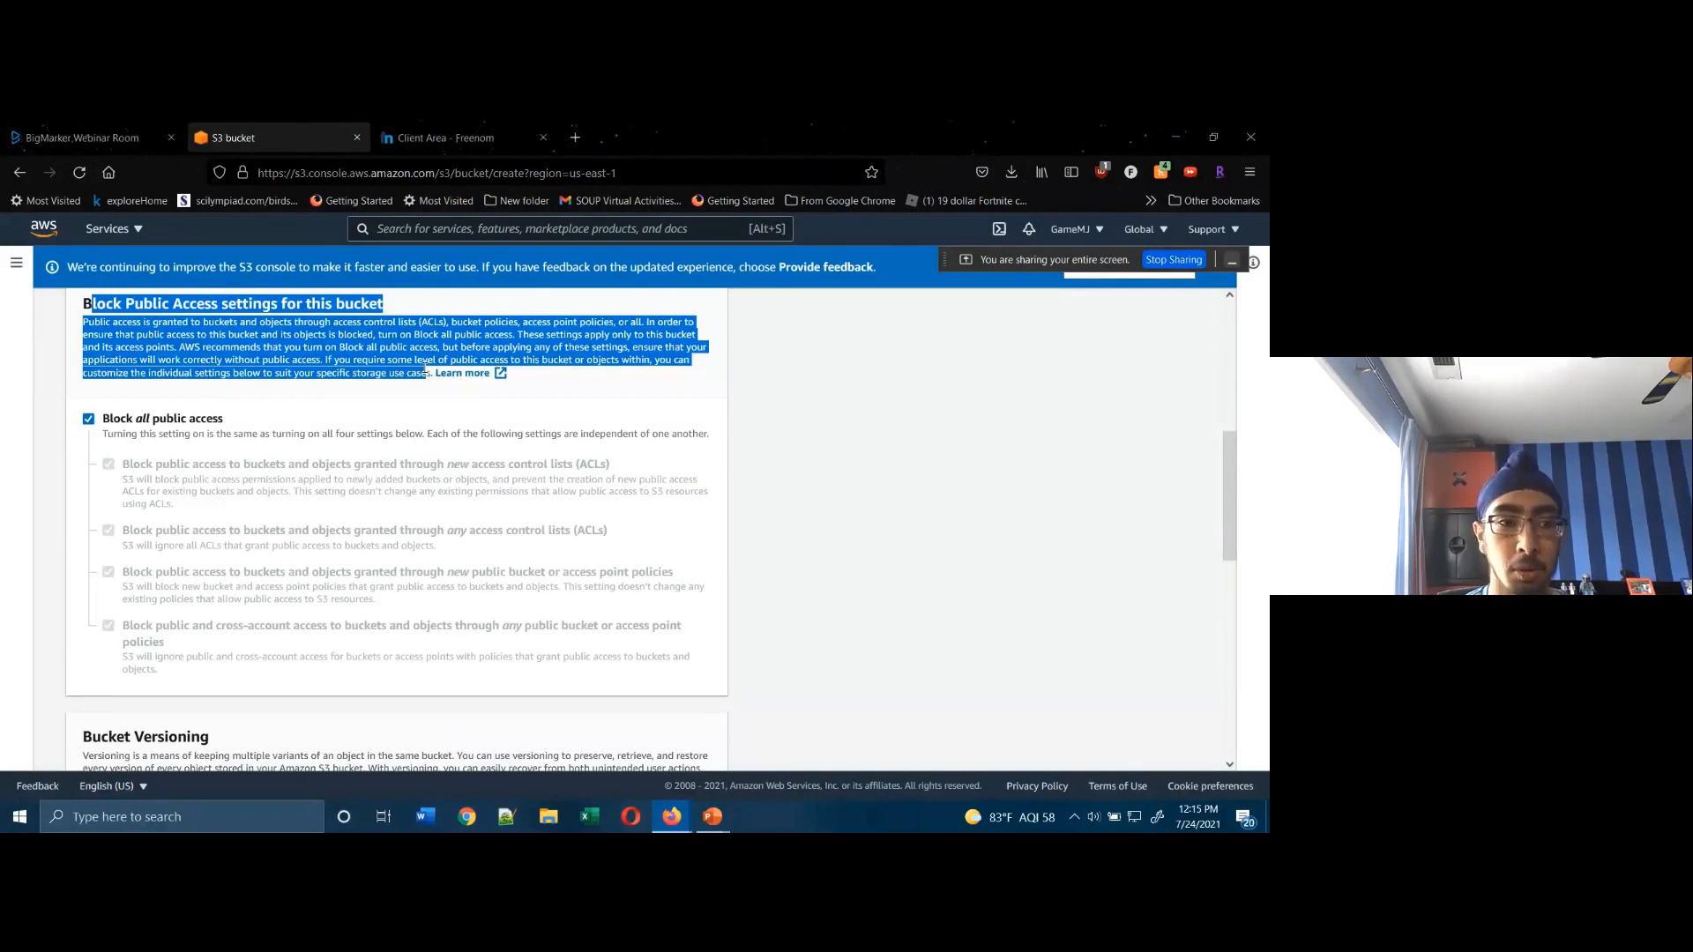
pyautogui.click(177, 436)
pyautogui.scroll(-4, 281, 352)
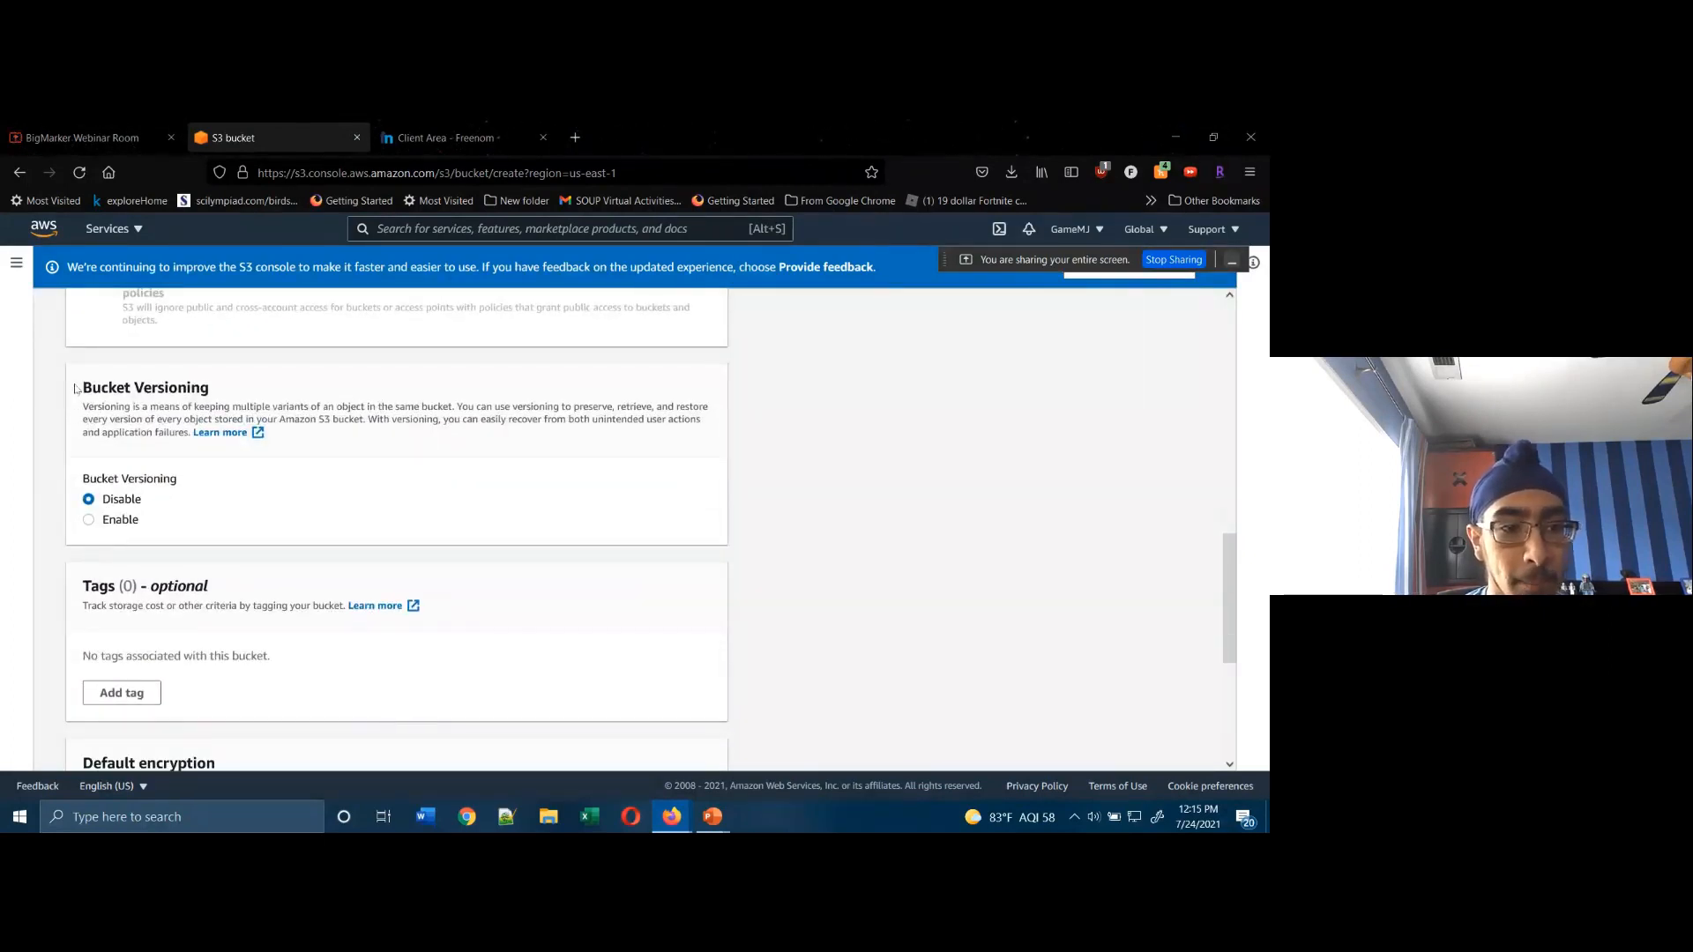
pyautogui.scroll(10, 166, 403)
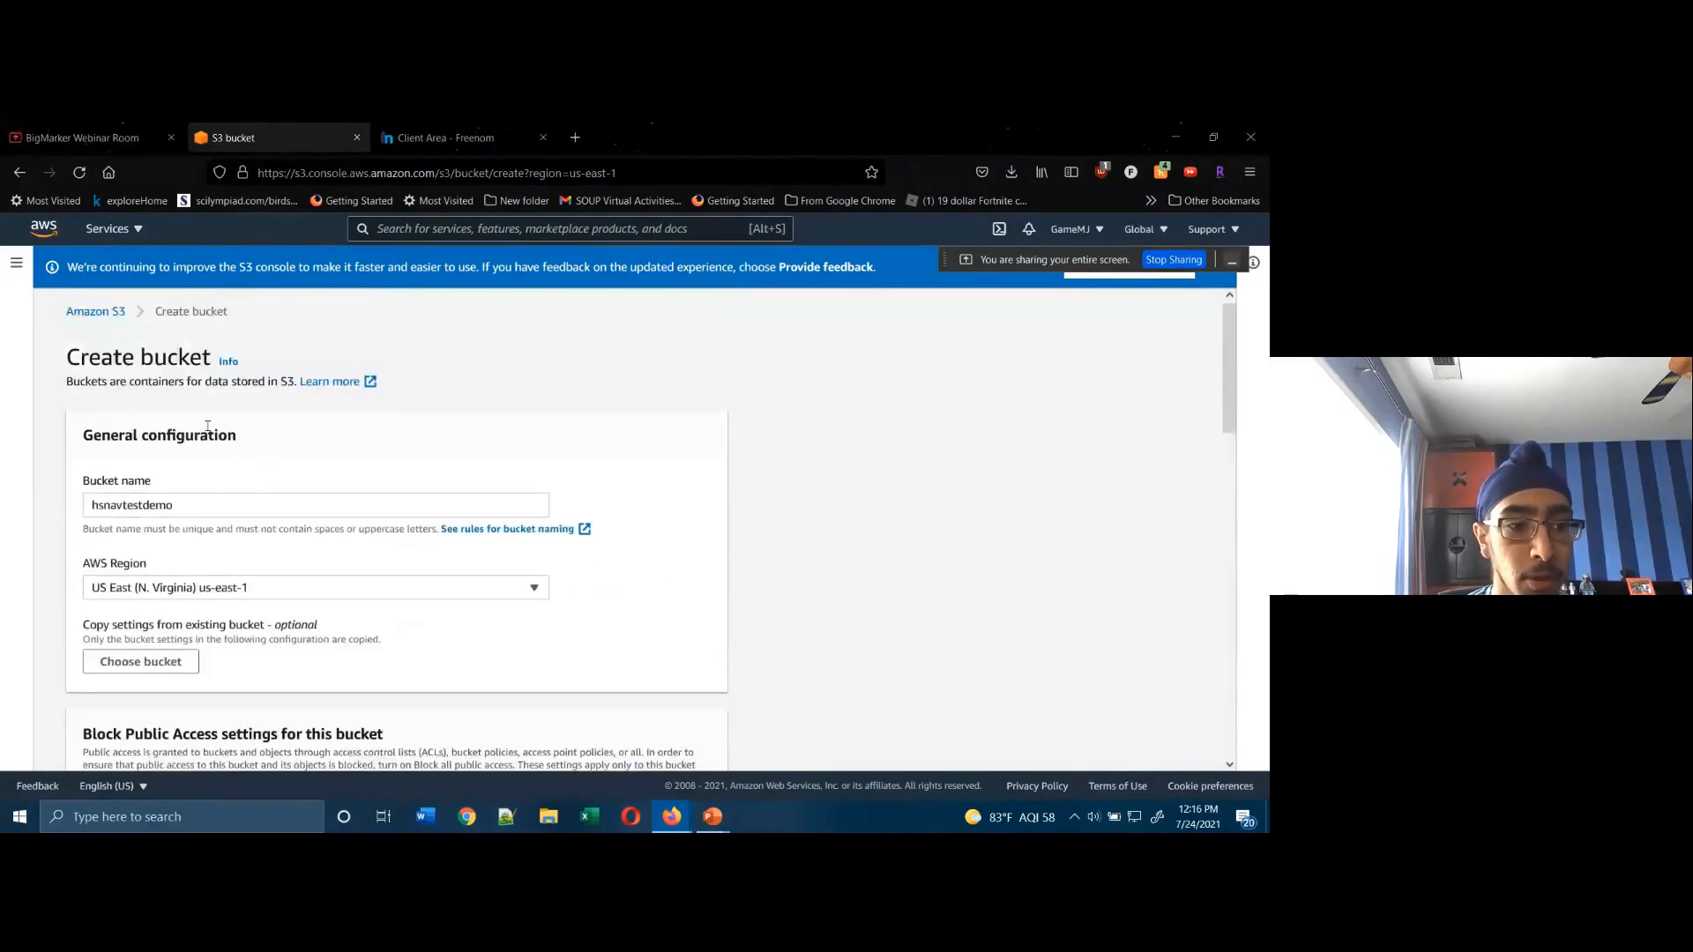
pyautogui.scroll(-7, 48, 573)
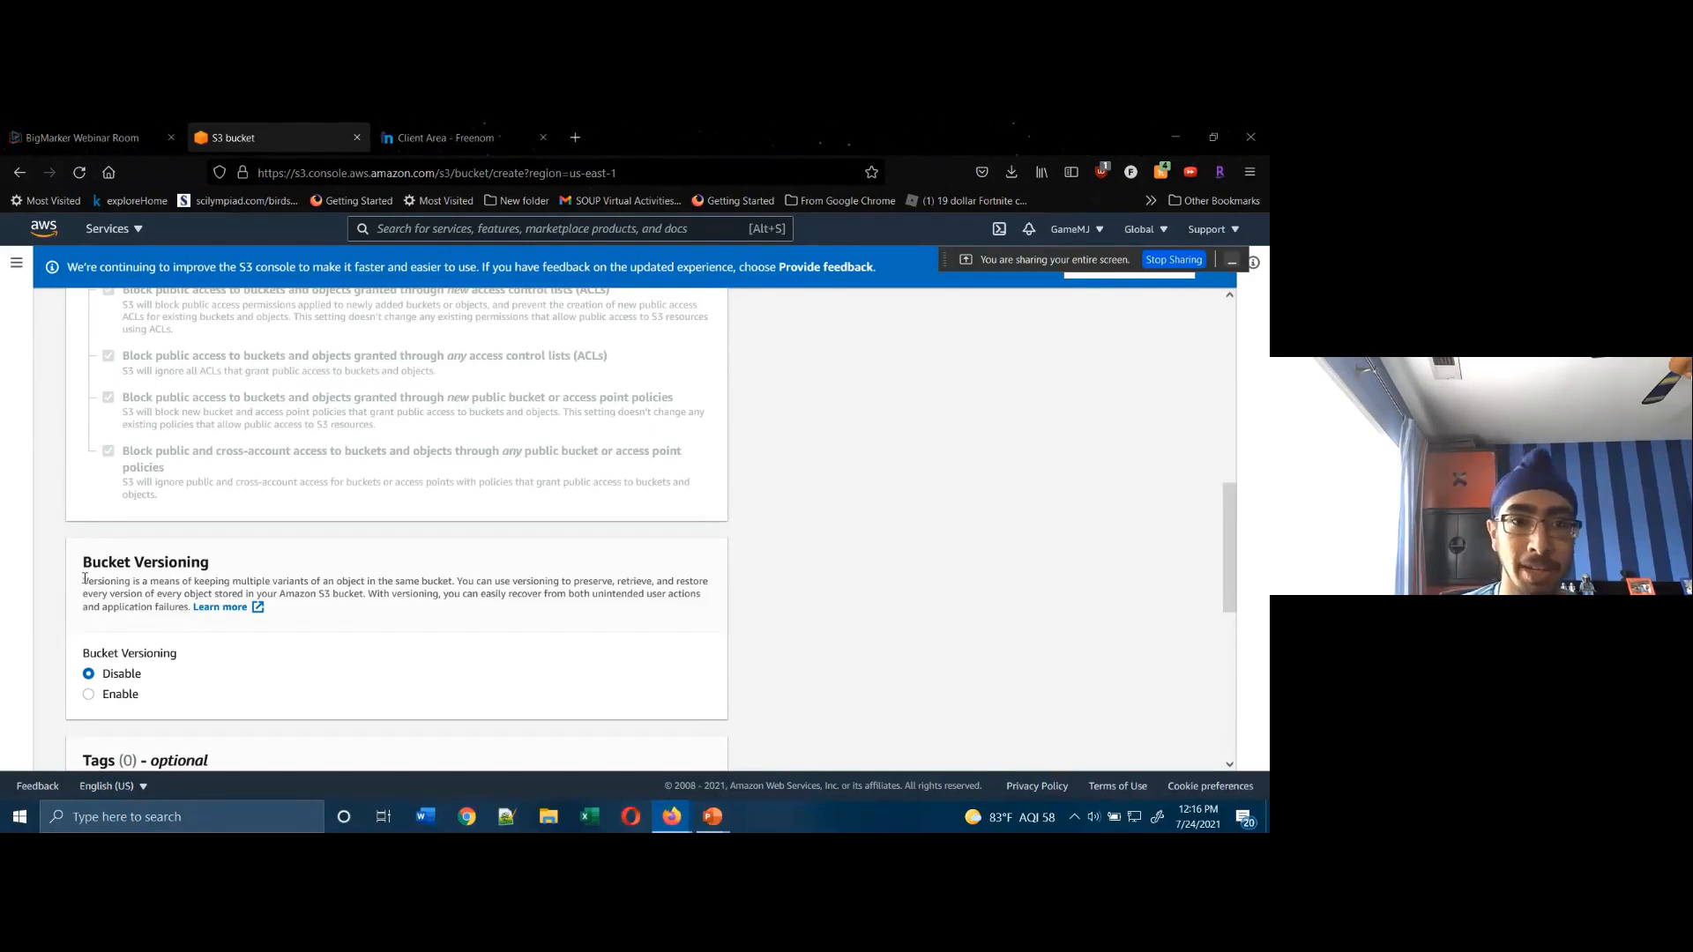
pyautogui.scroll(-3, 99, 578)
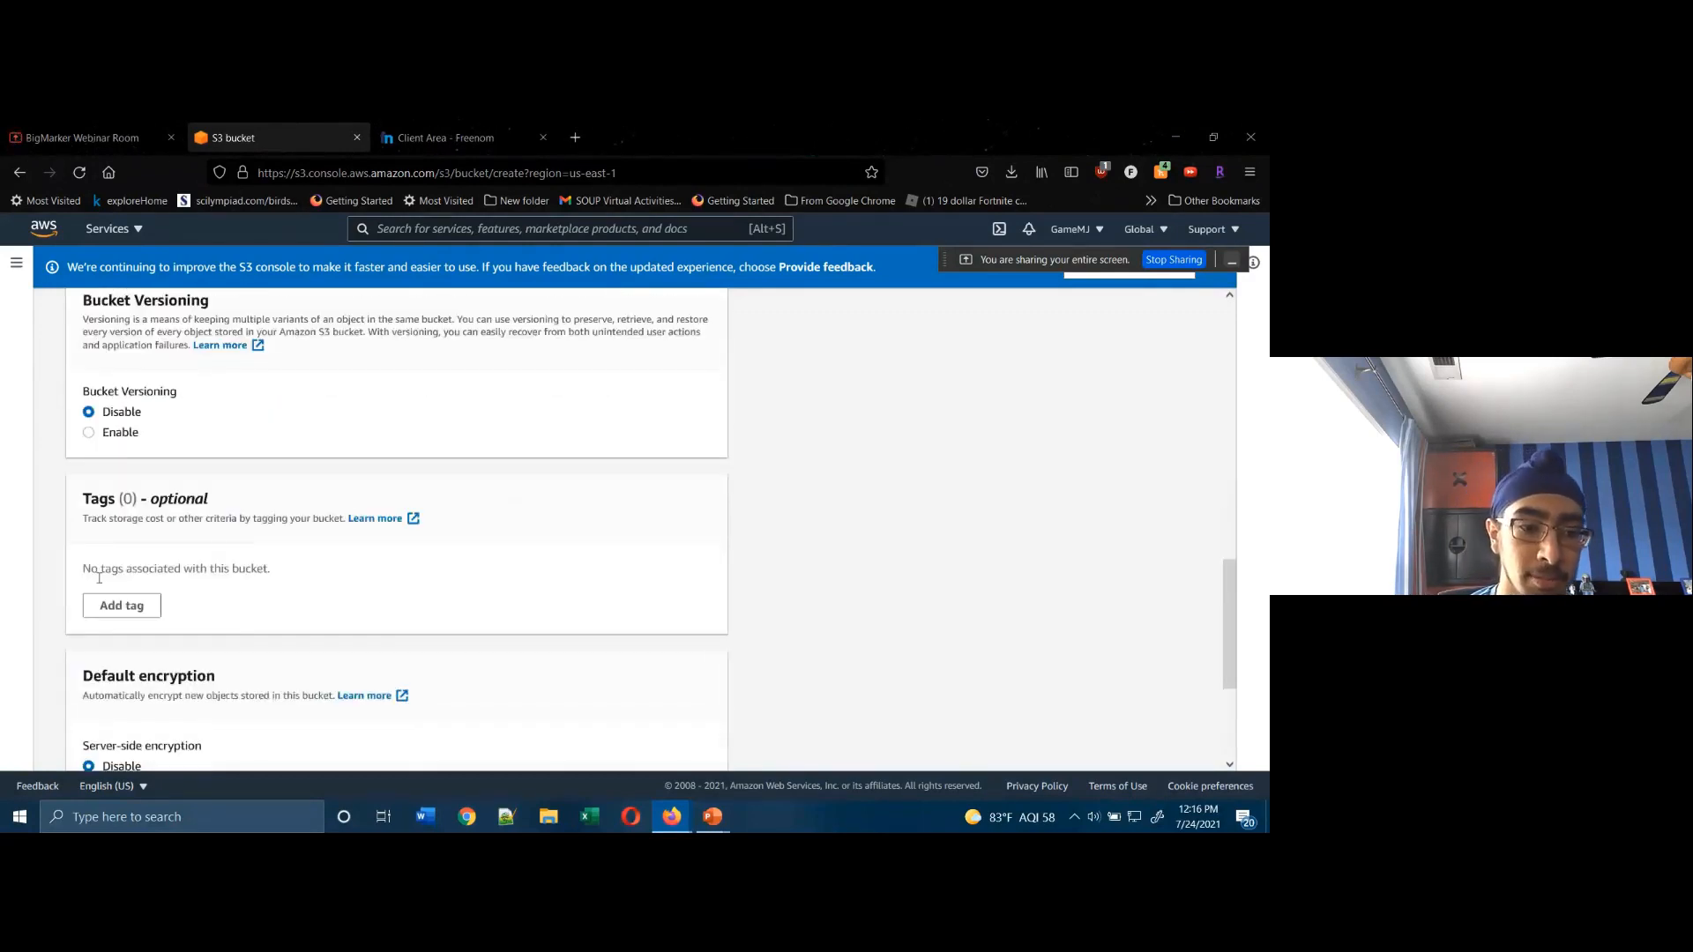
pyautogui.scroll(-3, 287, 531)
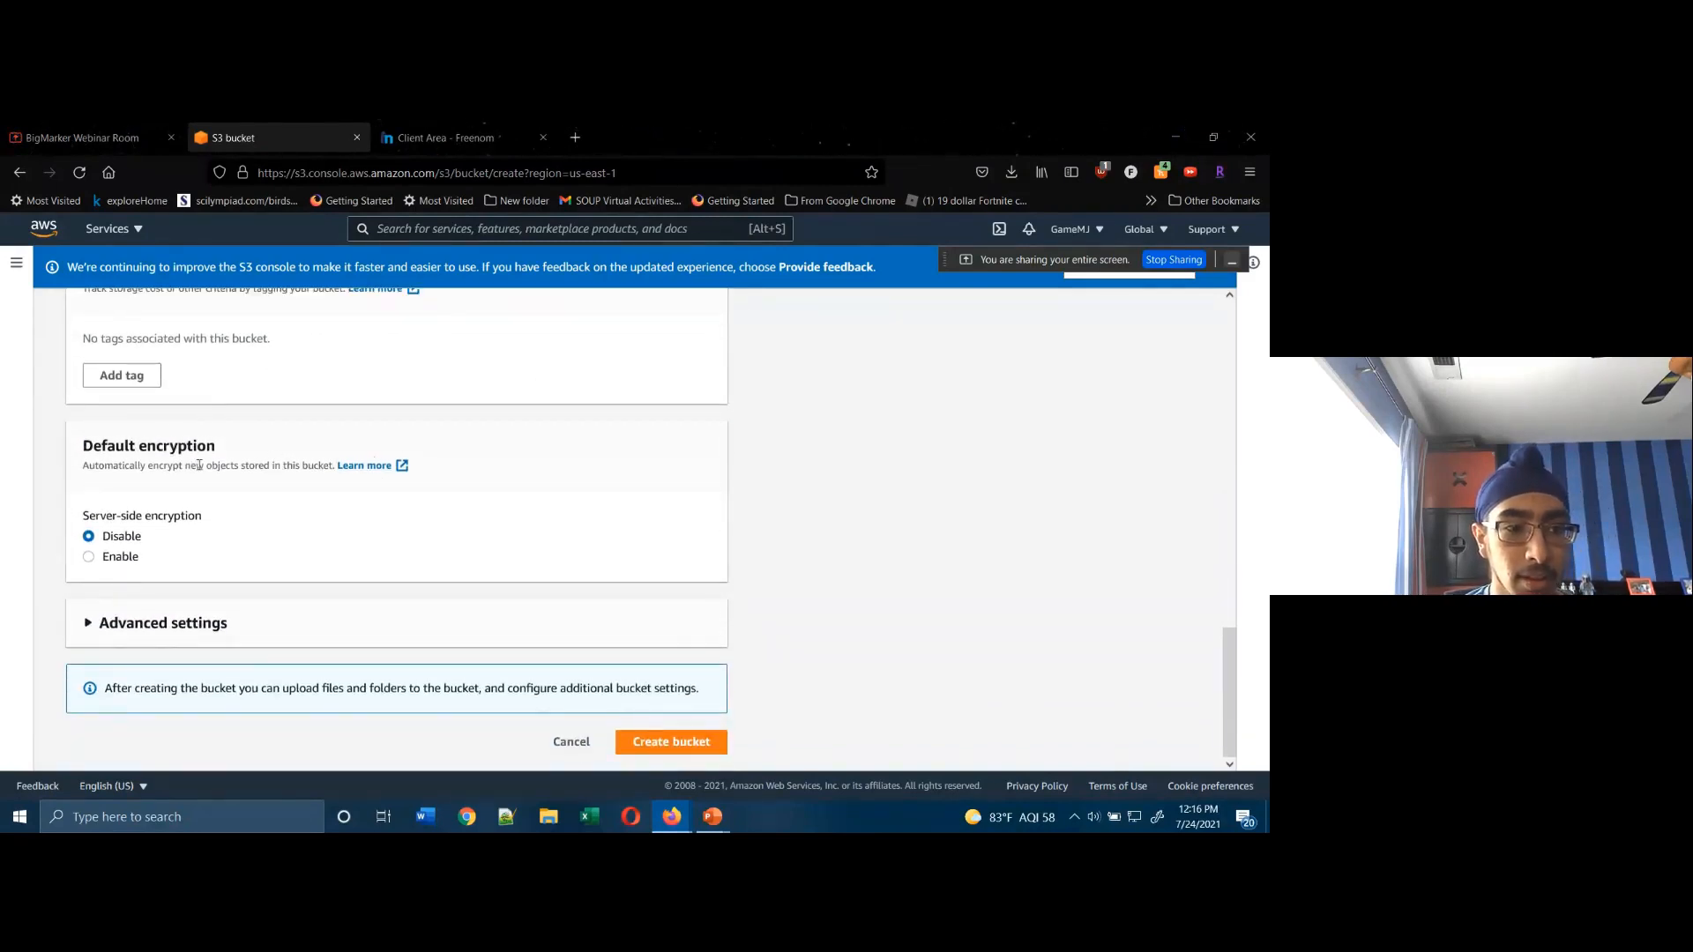
# Expand Advanced settings to show Object Lock left disabled
pyautogui.click(132, 624)
pyautogui.scroll(-3, 352, 547)
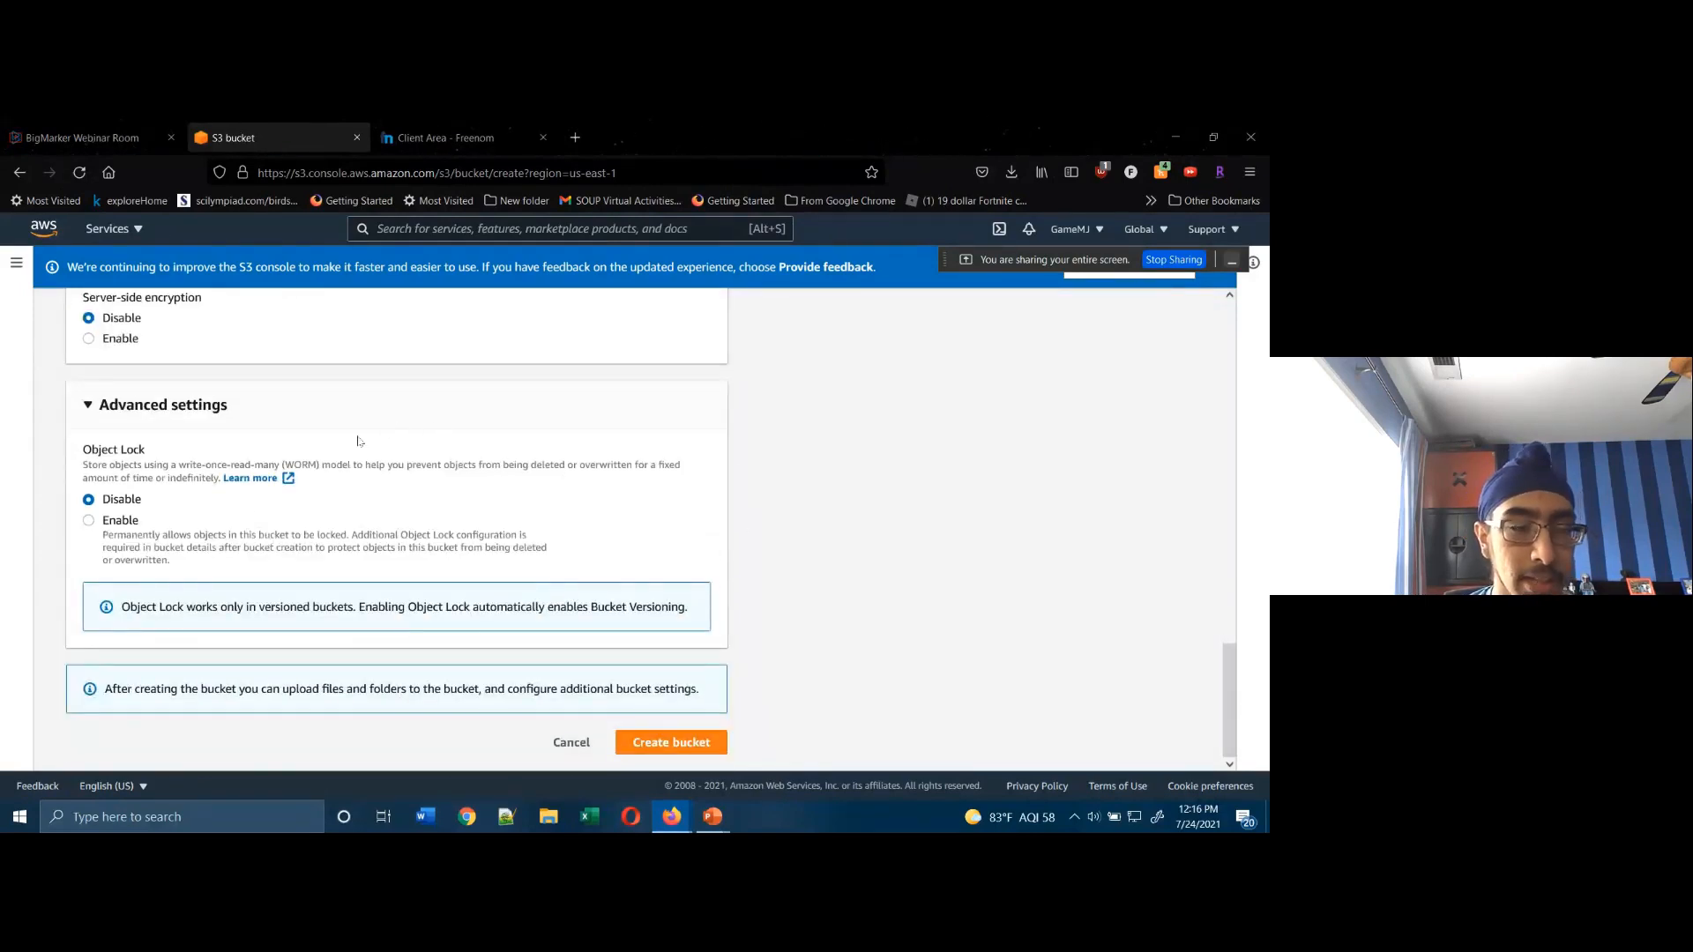
pyautogui.scroll(5, 265, 480)
pyautogui.scroll(1, 206, 482)
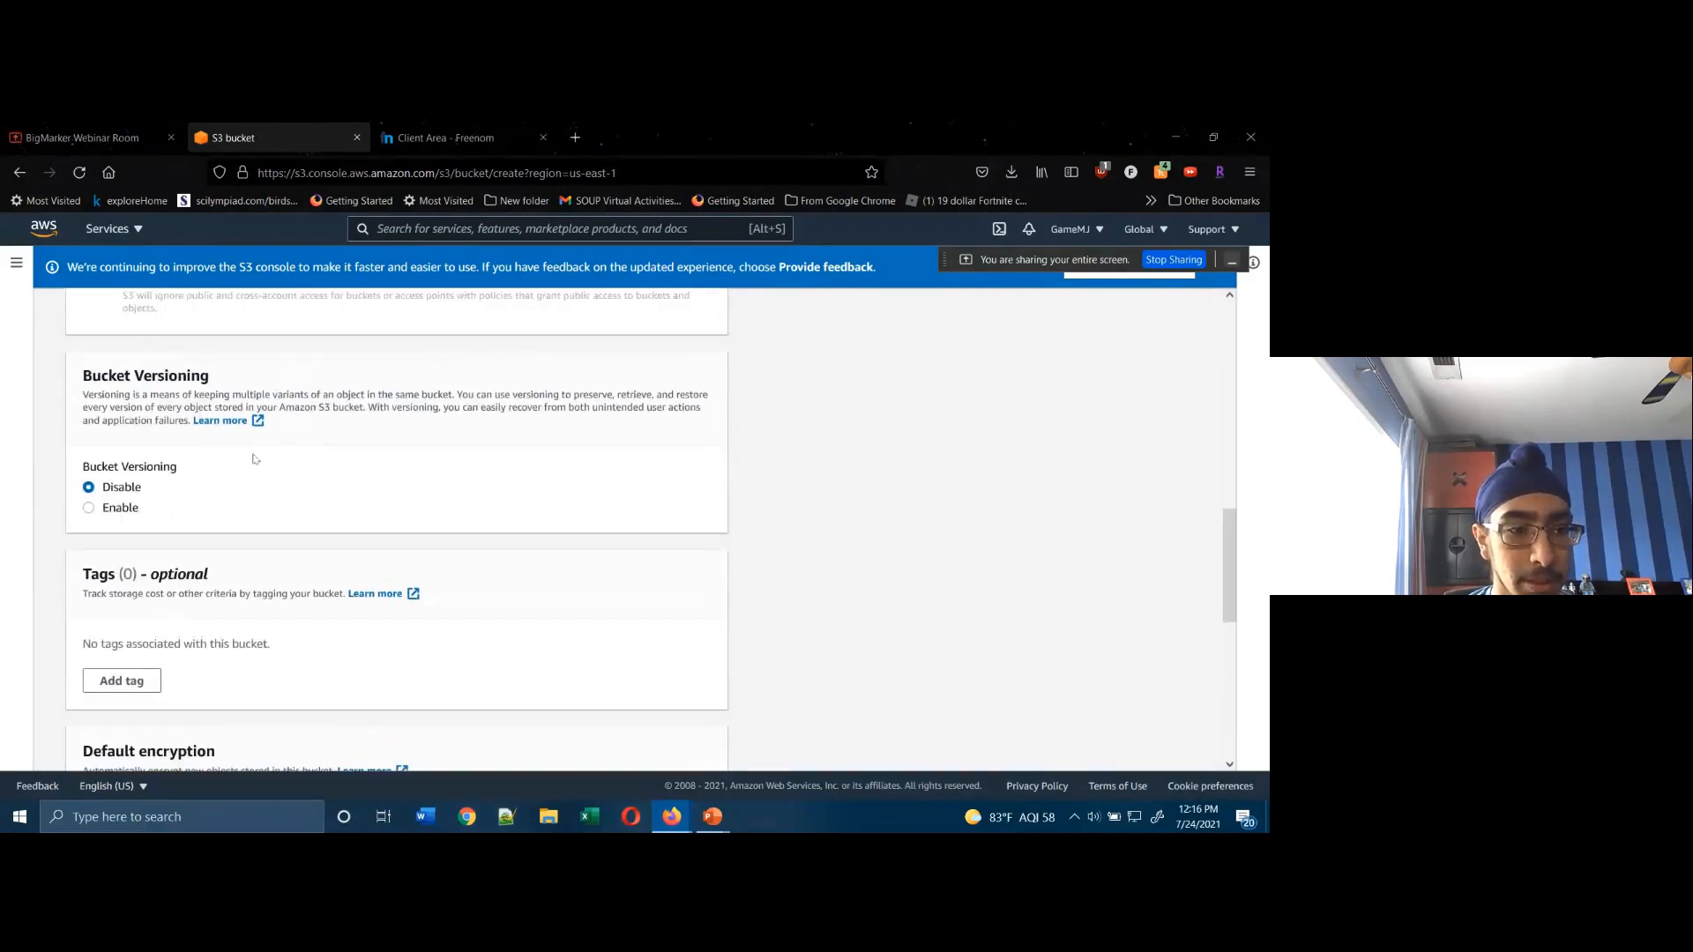
pyautogui.scroll(-6, 253, 465)
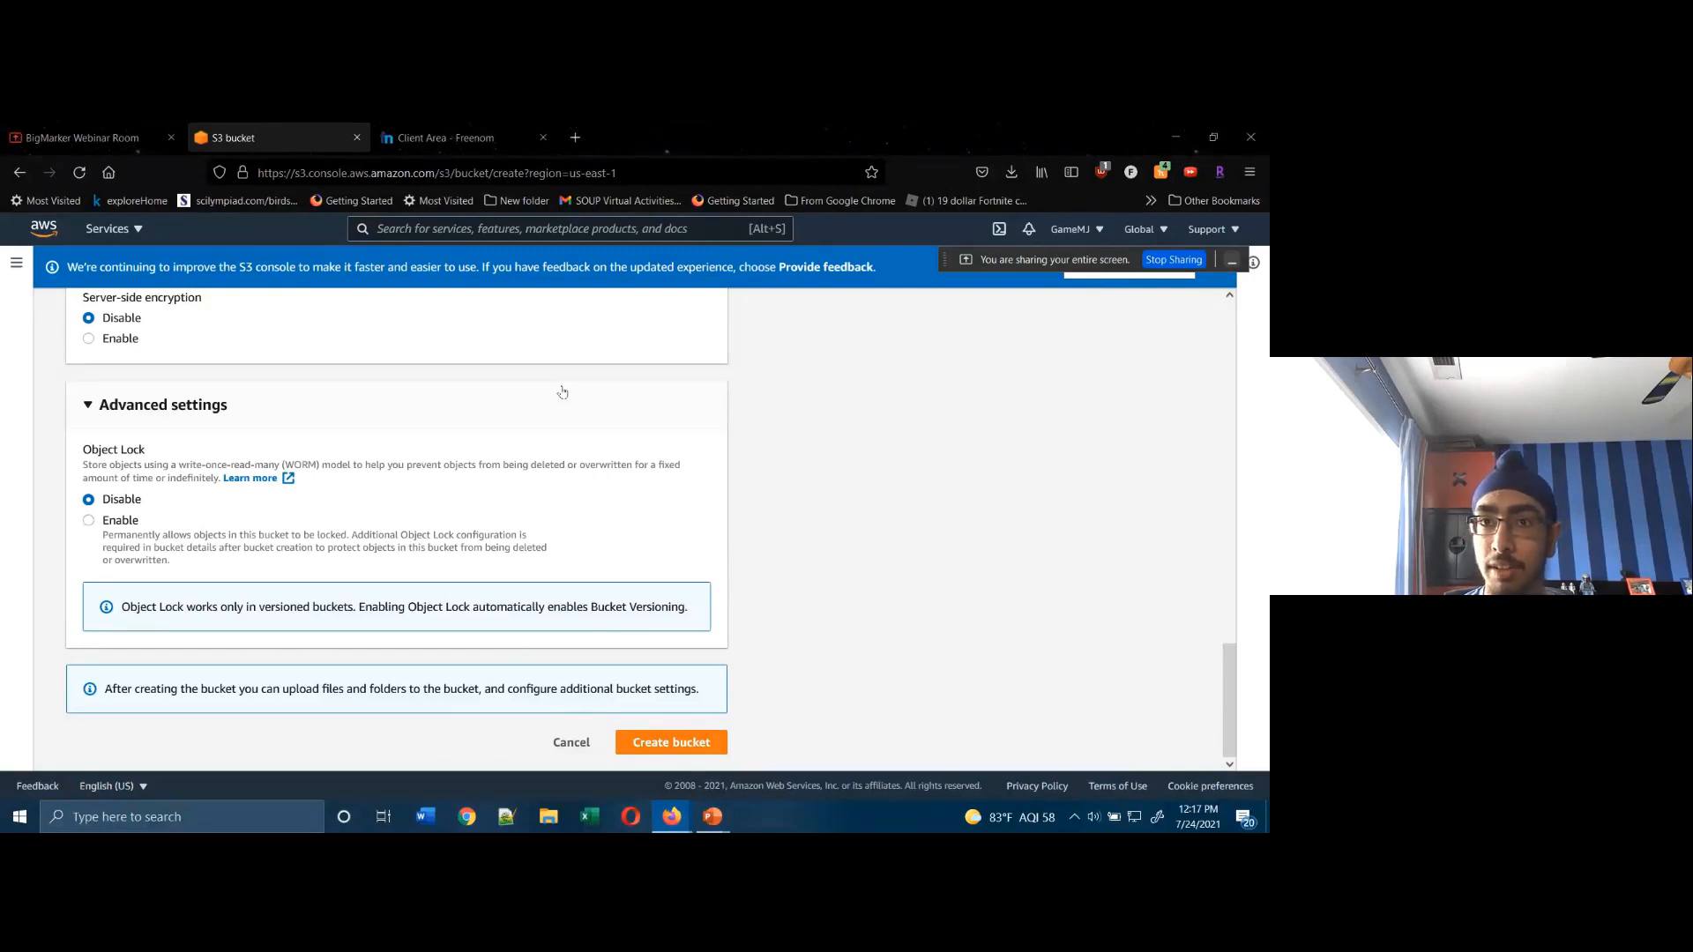
# Create the hsnavtestdemo bucket, open it from the Buckets list, and reach its Upload page
pyautogui.click(683, 752)
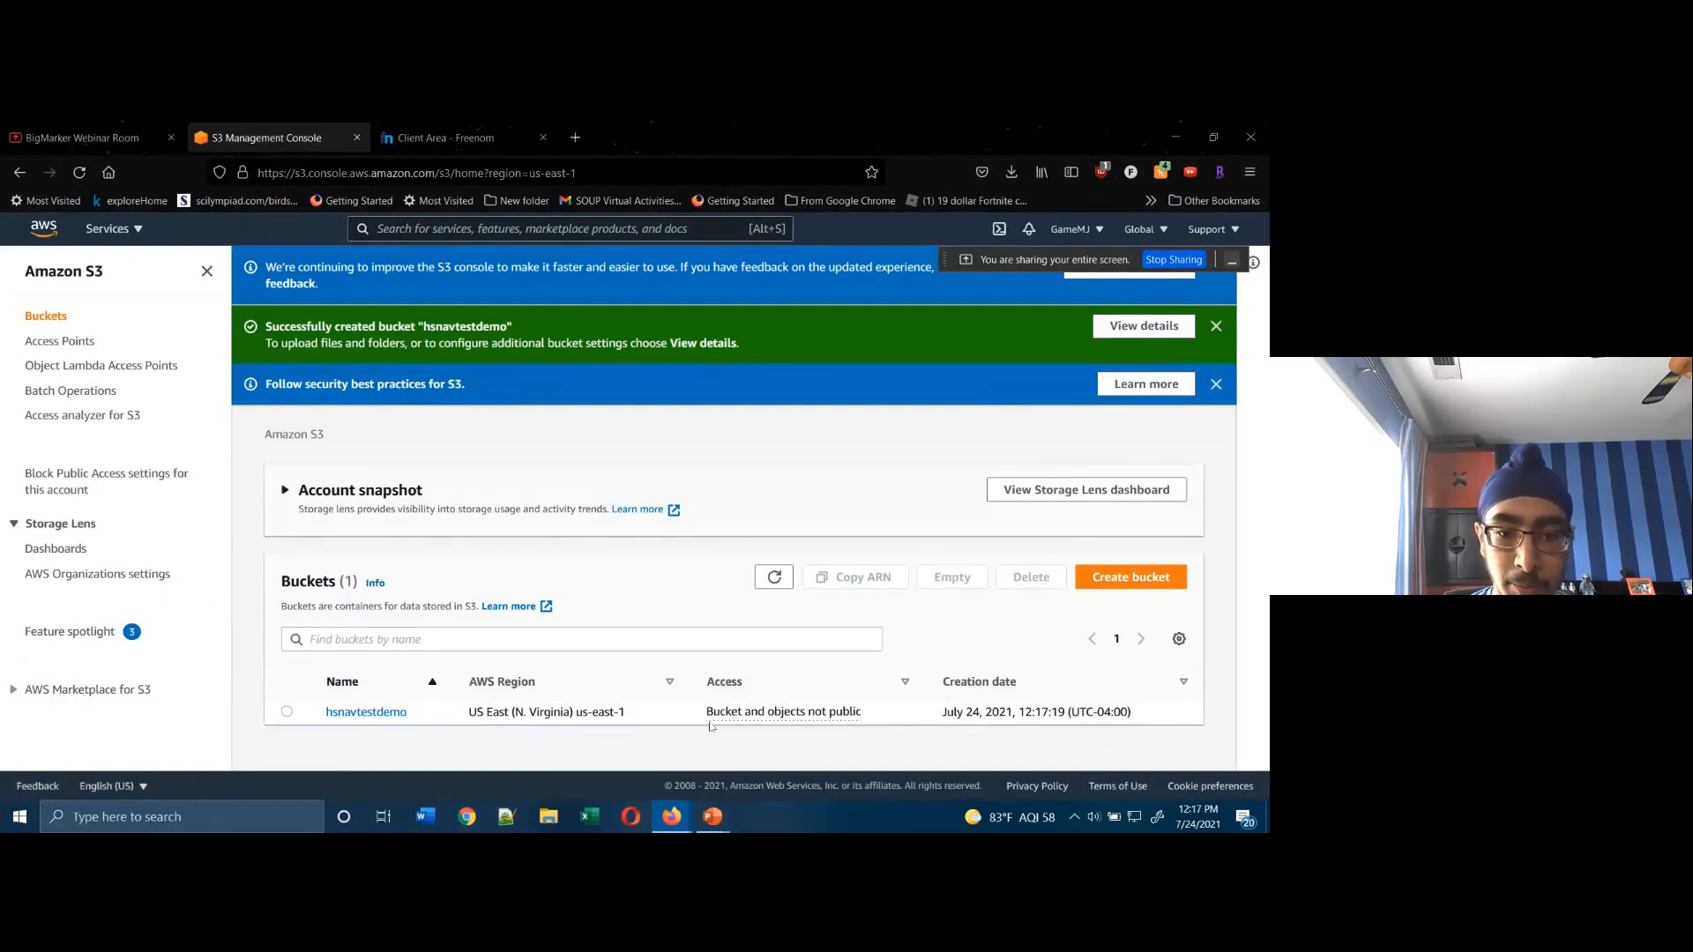
pyautogui.click(369, 714)
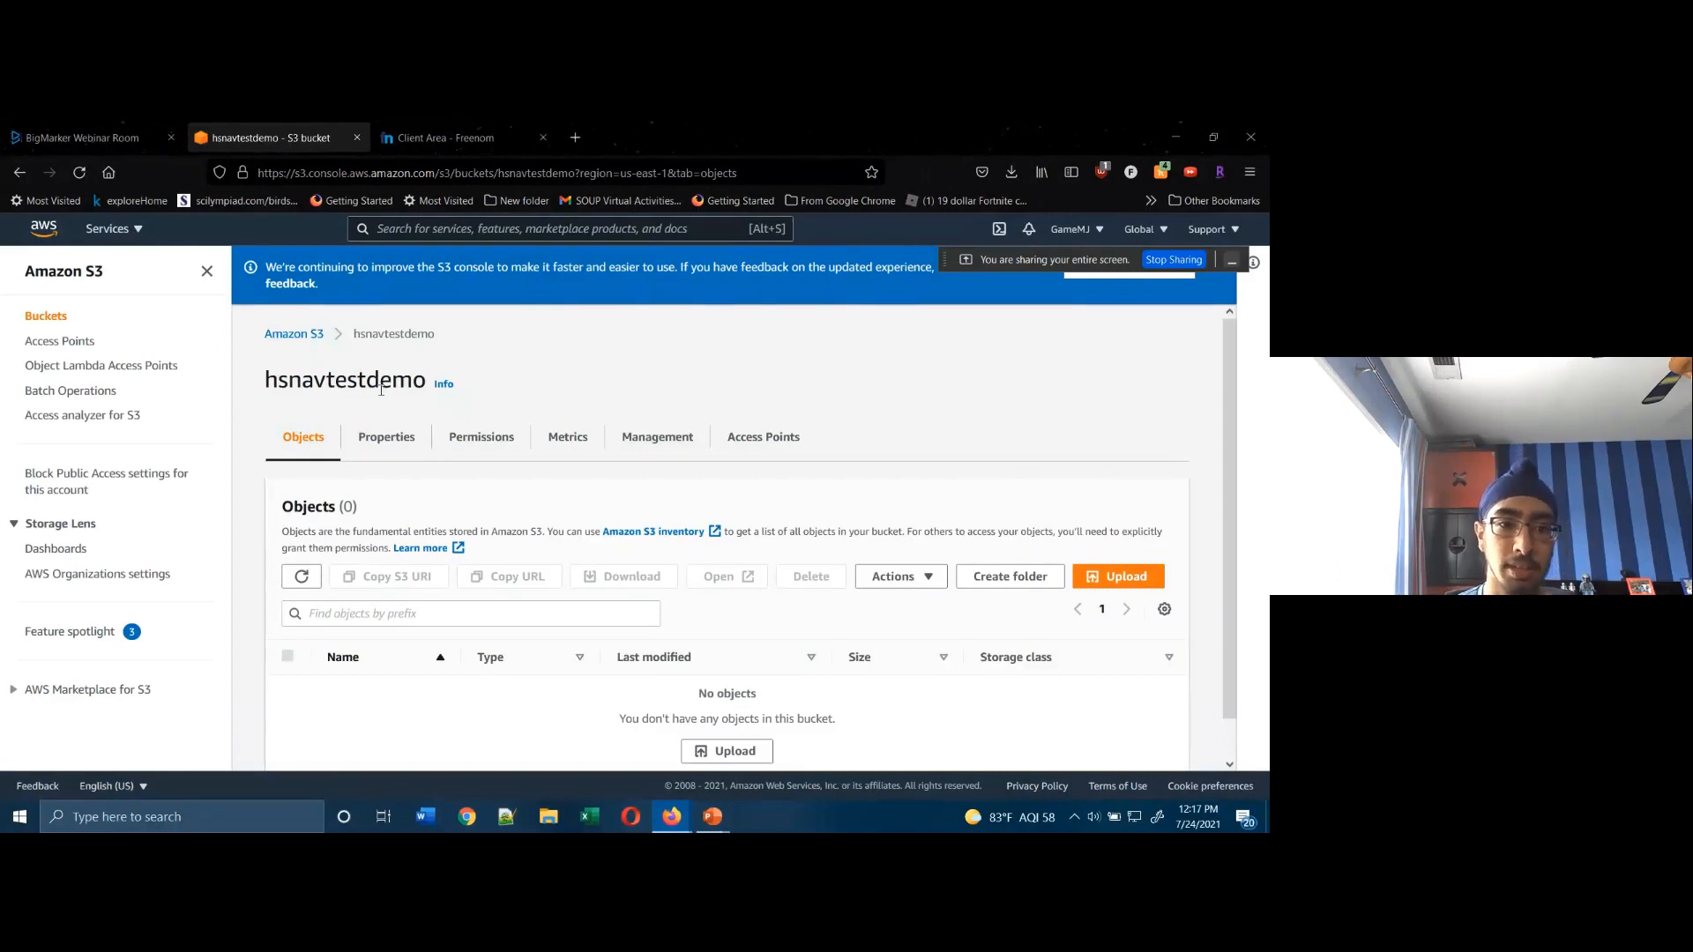
pyautogui.scroll(-1, 477, 420)
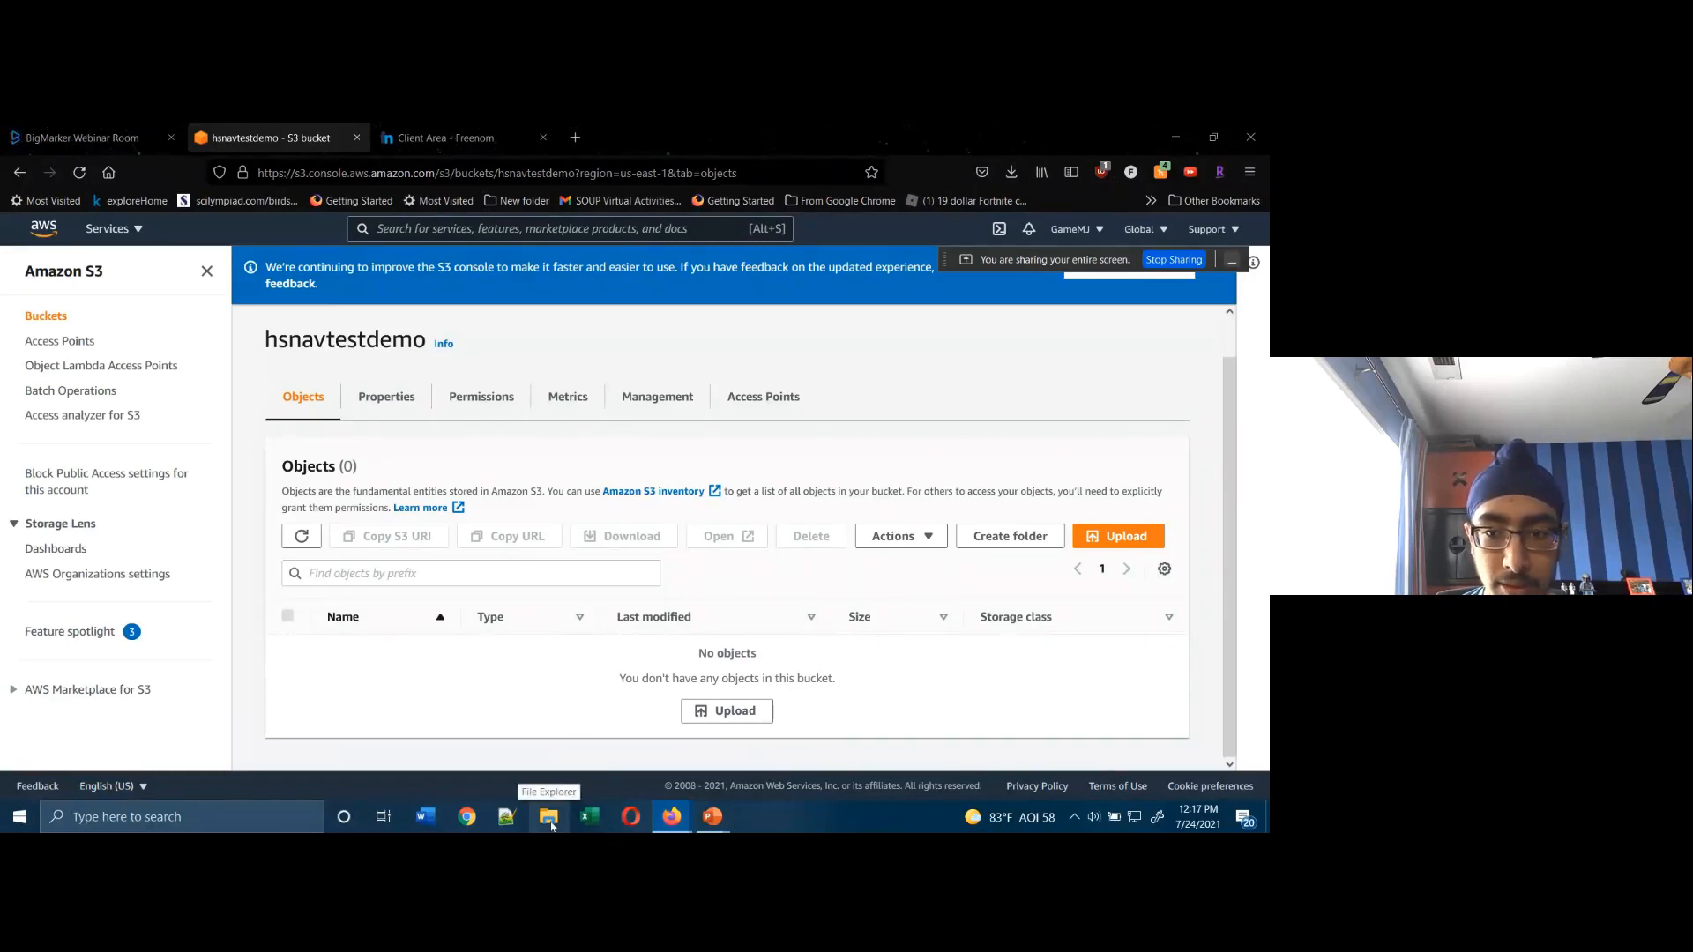
pyautogui.click(1102, 540)
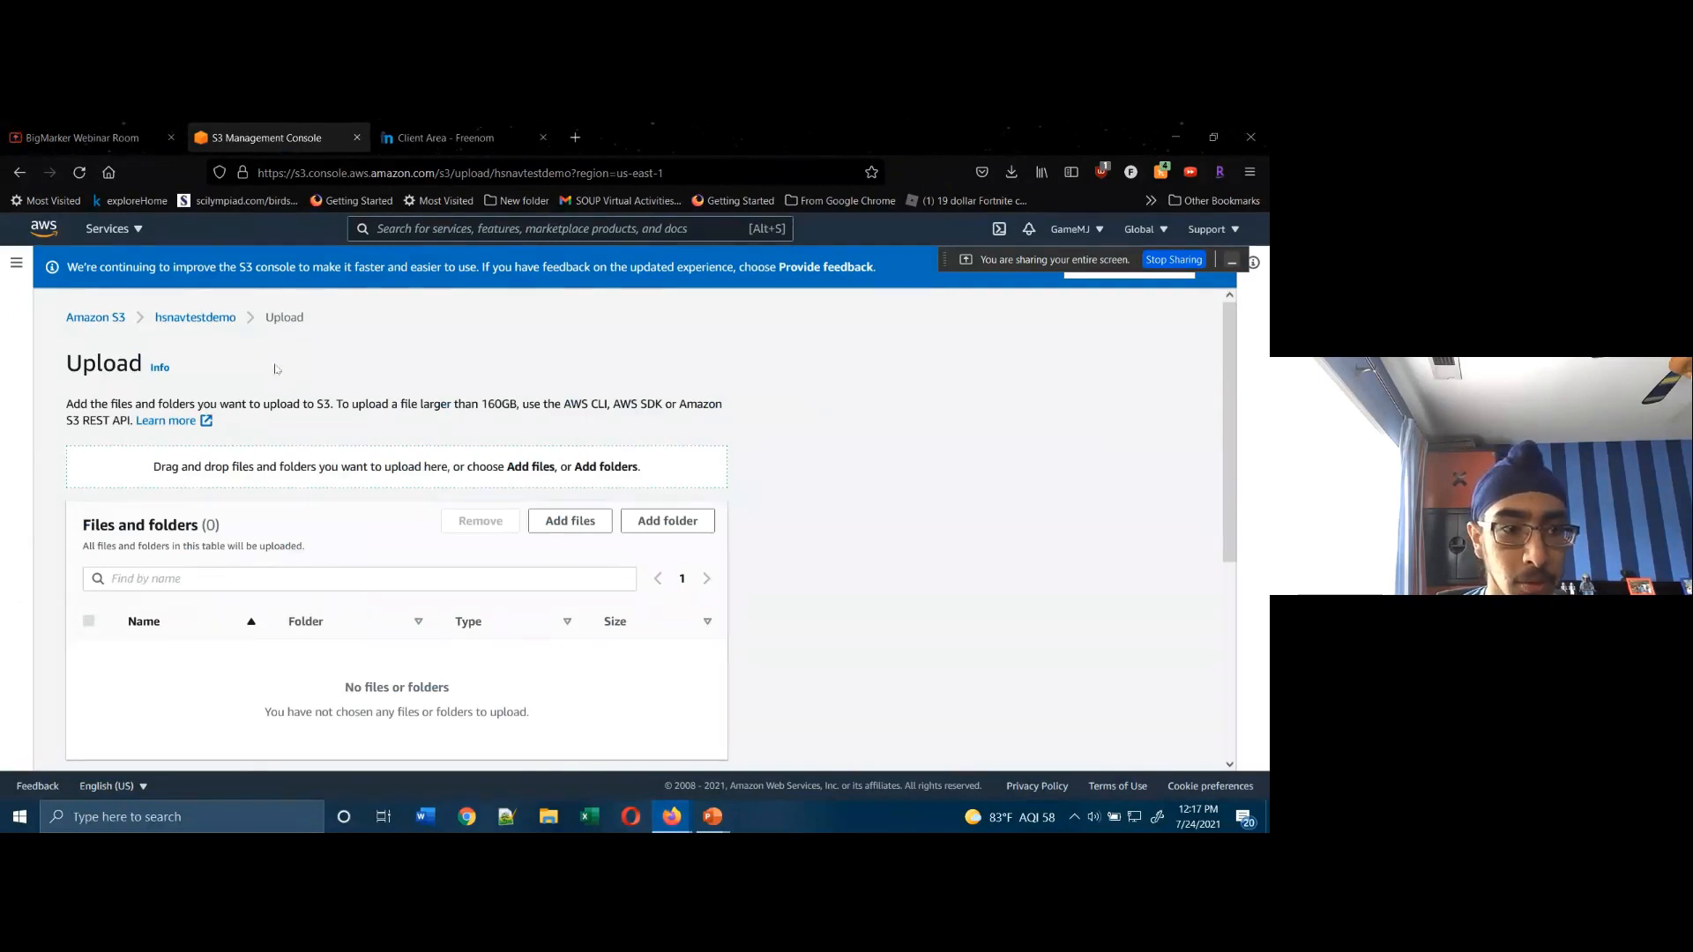
# Choose error.html, hsdemo.png and index.html from the computer for upload
pyautogui.click(571, 524)
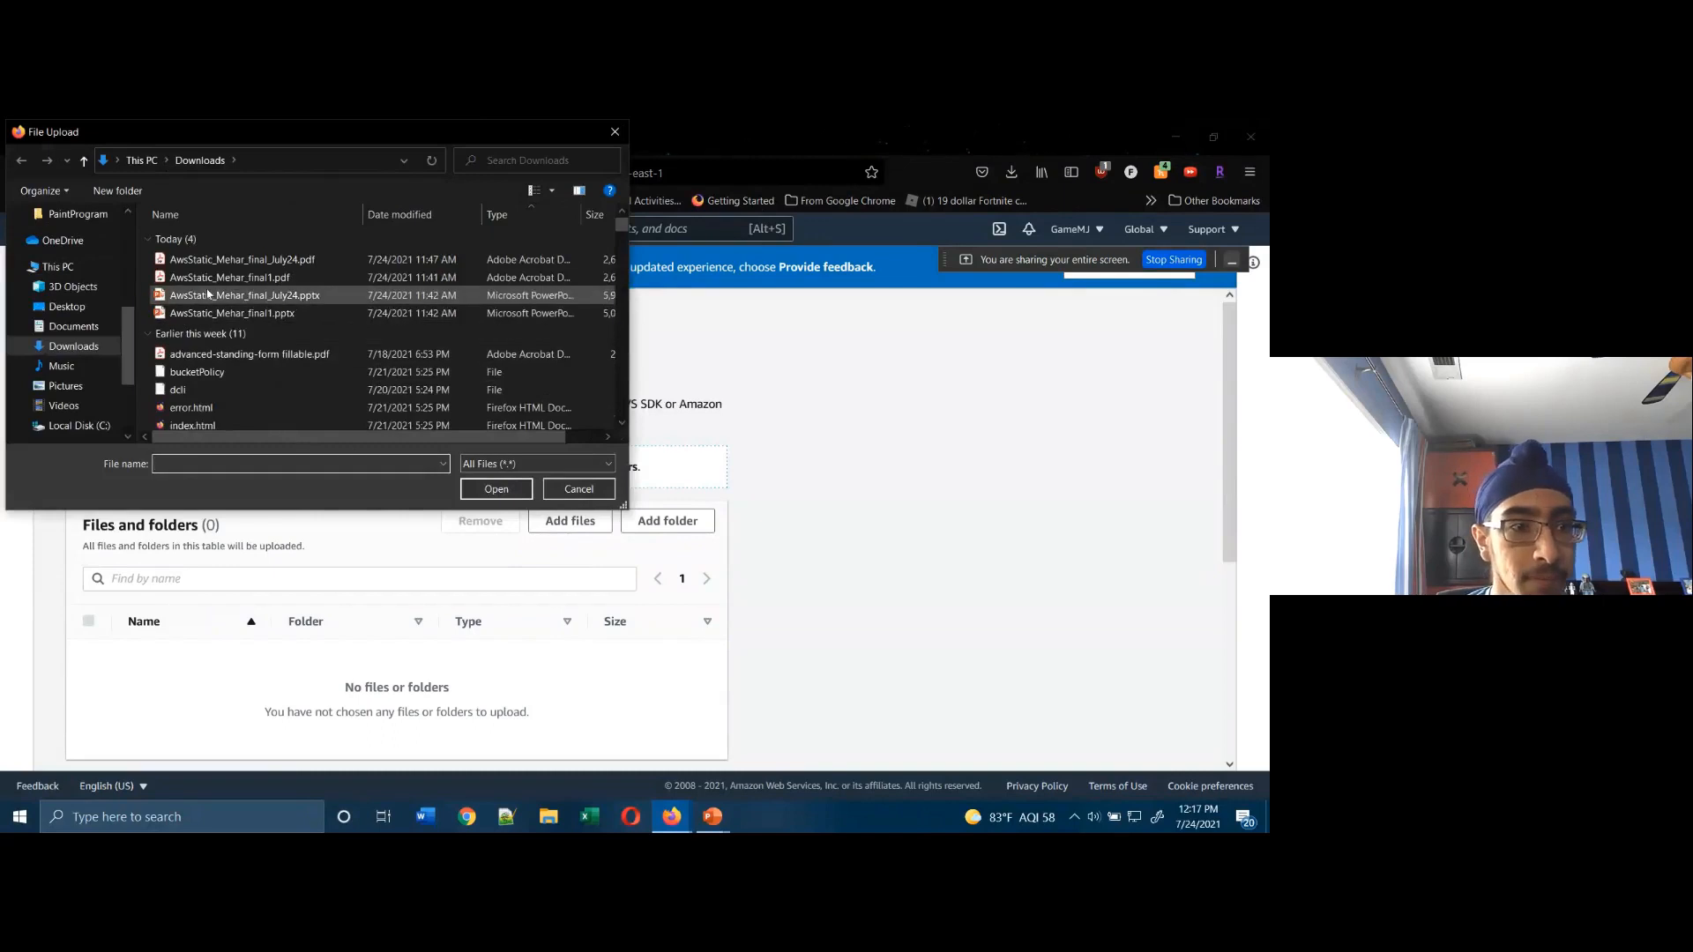
pyautogui.scroll(-2, 208, 295)
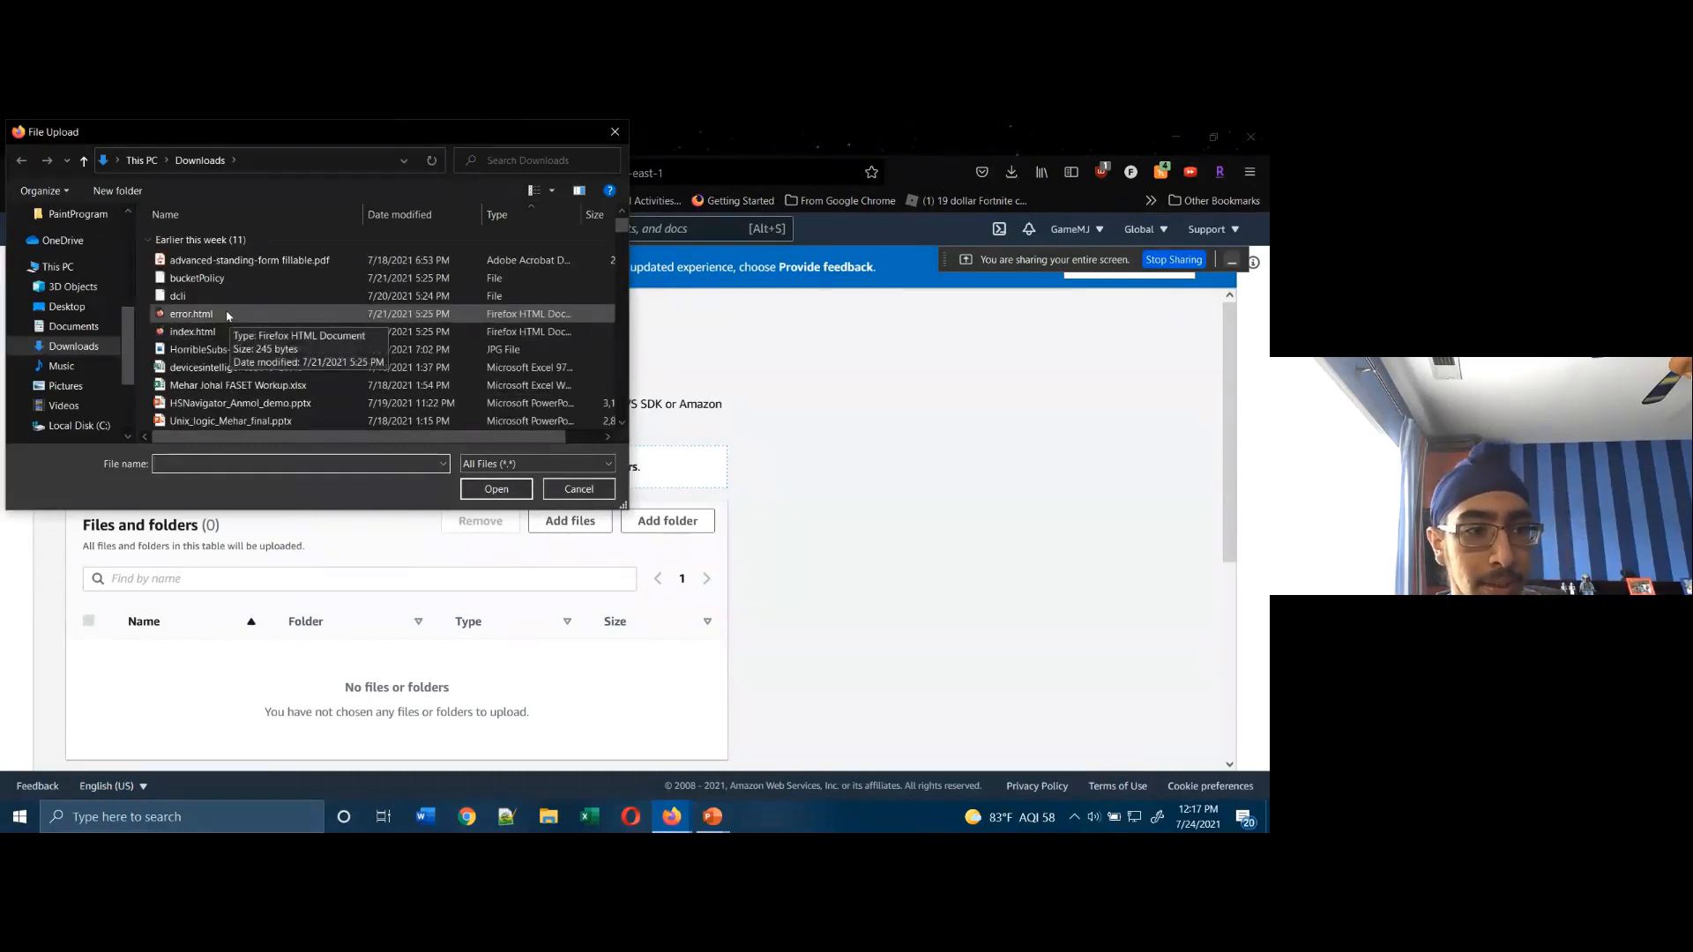
pyautogui.click(231, 316)
pyautogui.keyDown('ctrl'); pyautogui.click(214, 332); pyautogui.keyUp('ctrl')
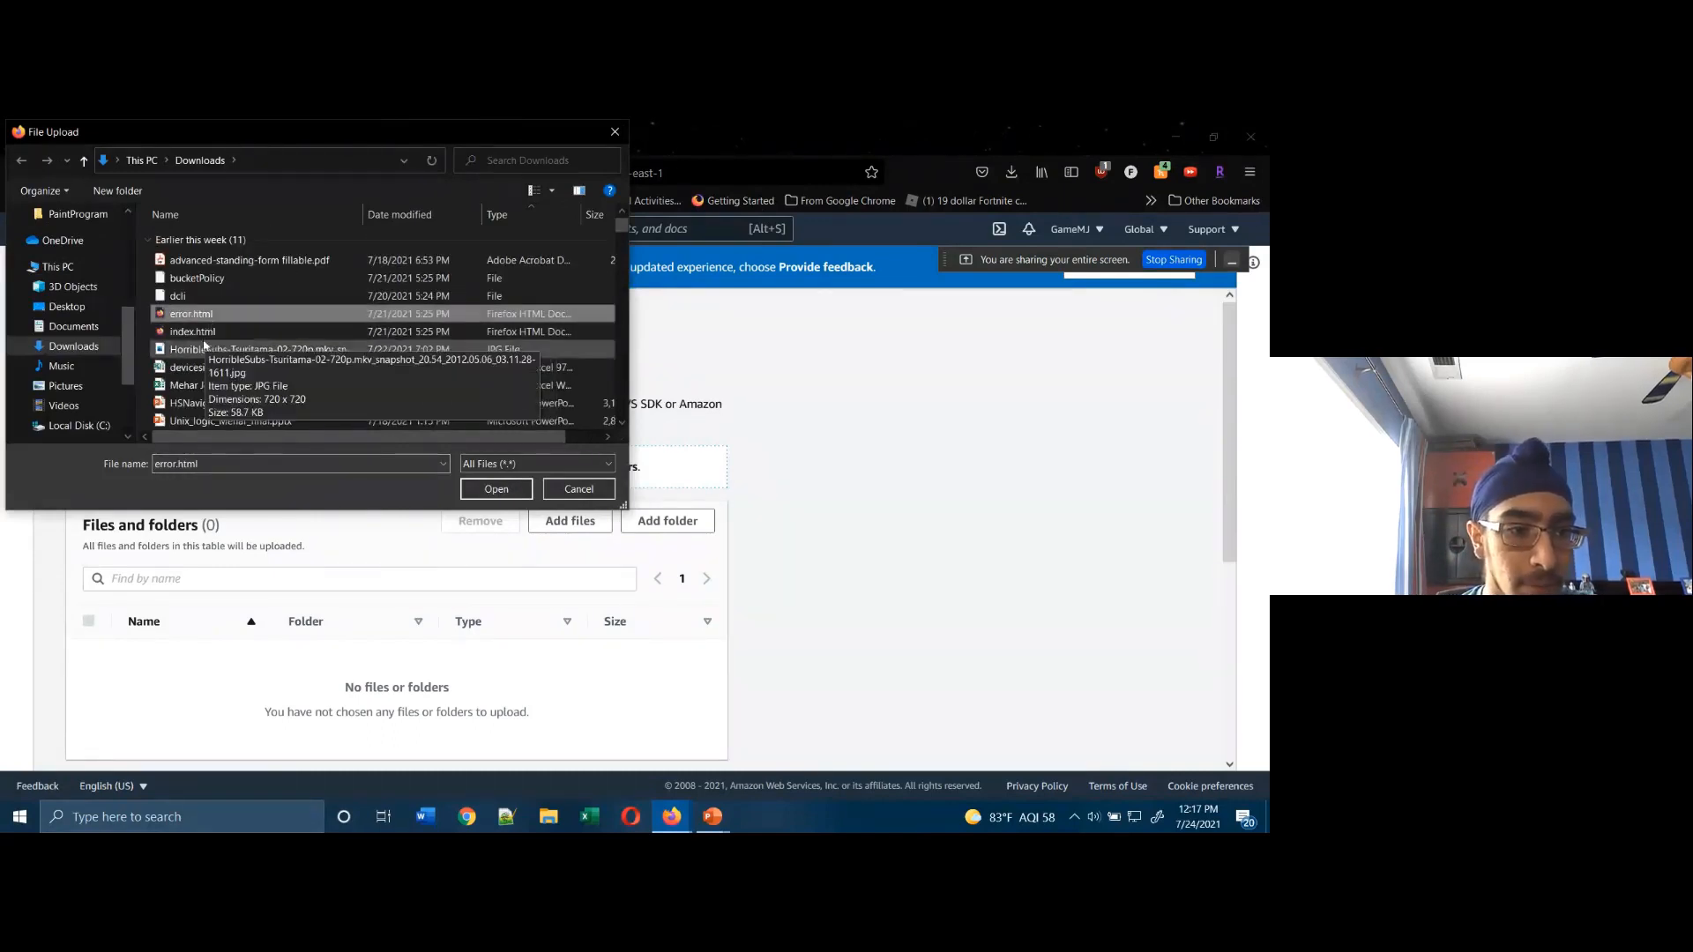
pyautogui.scroll(-2, 246, 328)
pyautogui.click(253, 327)
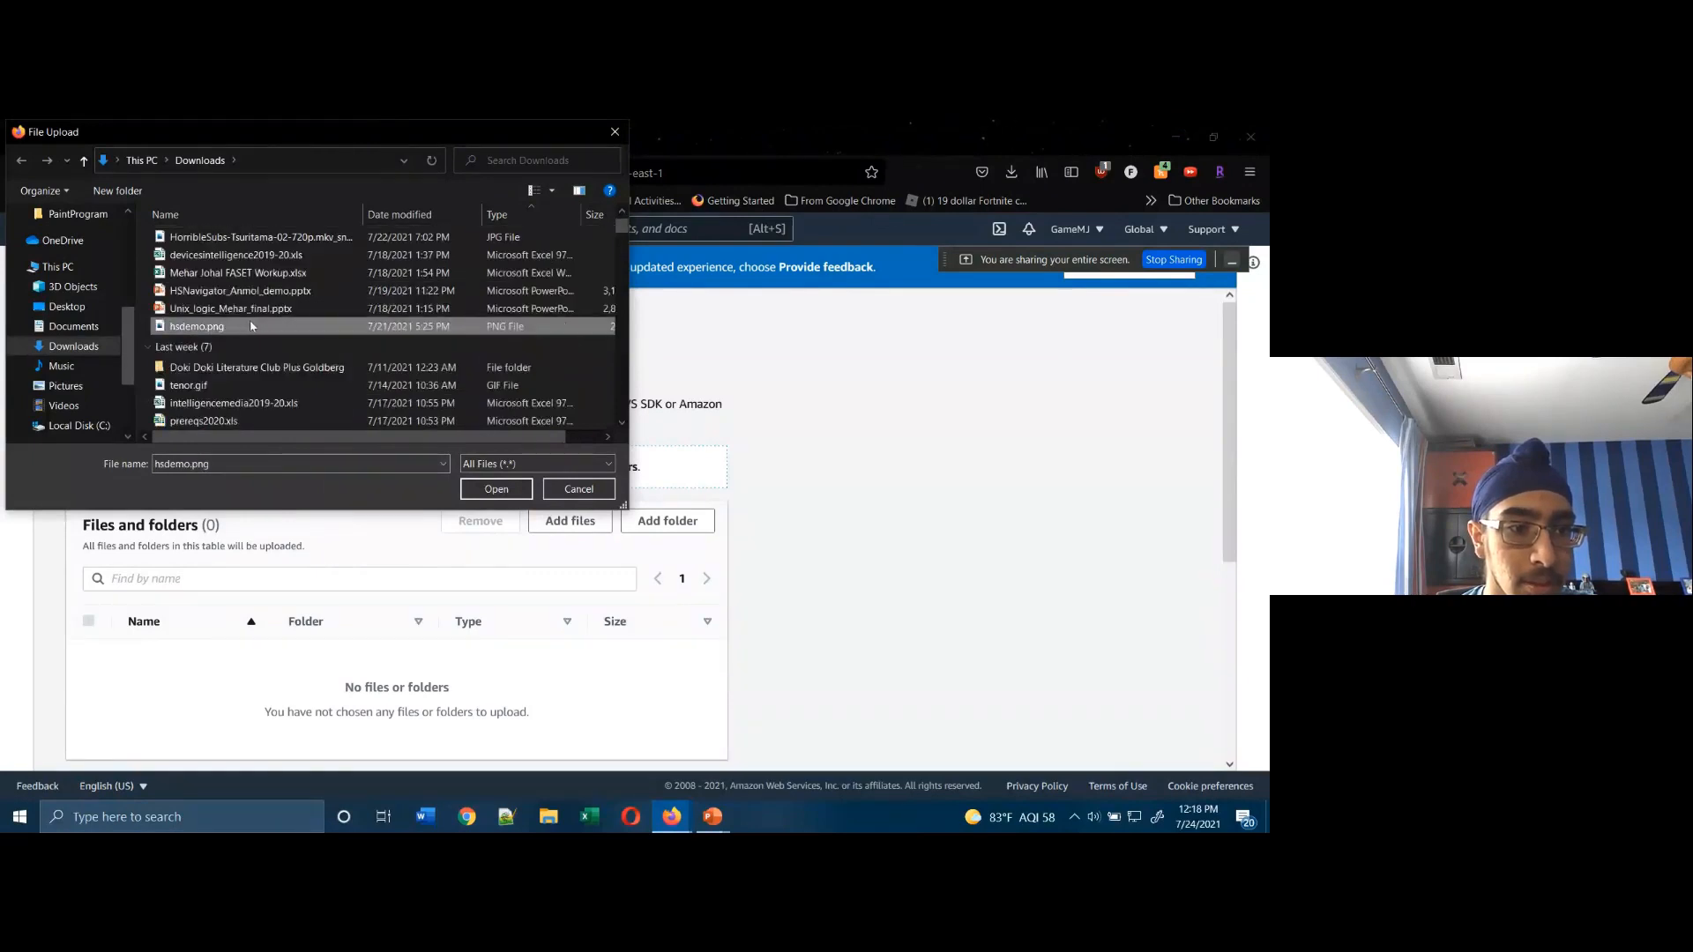
pyautogui.scroll(2, 247, 328)
pyautogui.keyDown('ctrl'); pyautogui.click(240, 328); pyautogui.keyUp('ctrl')
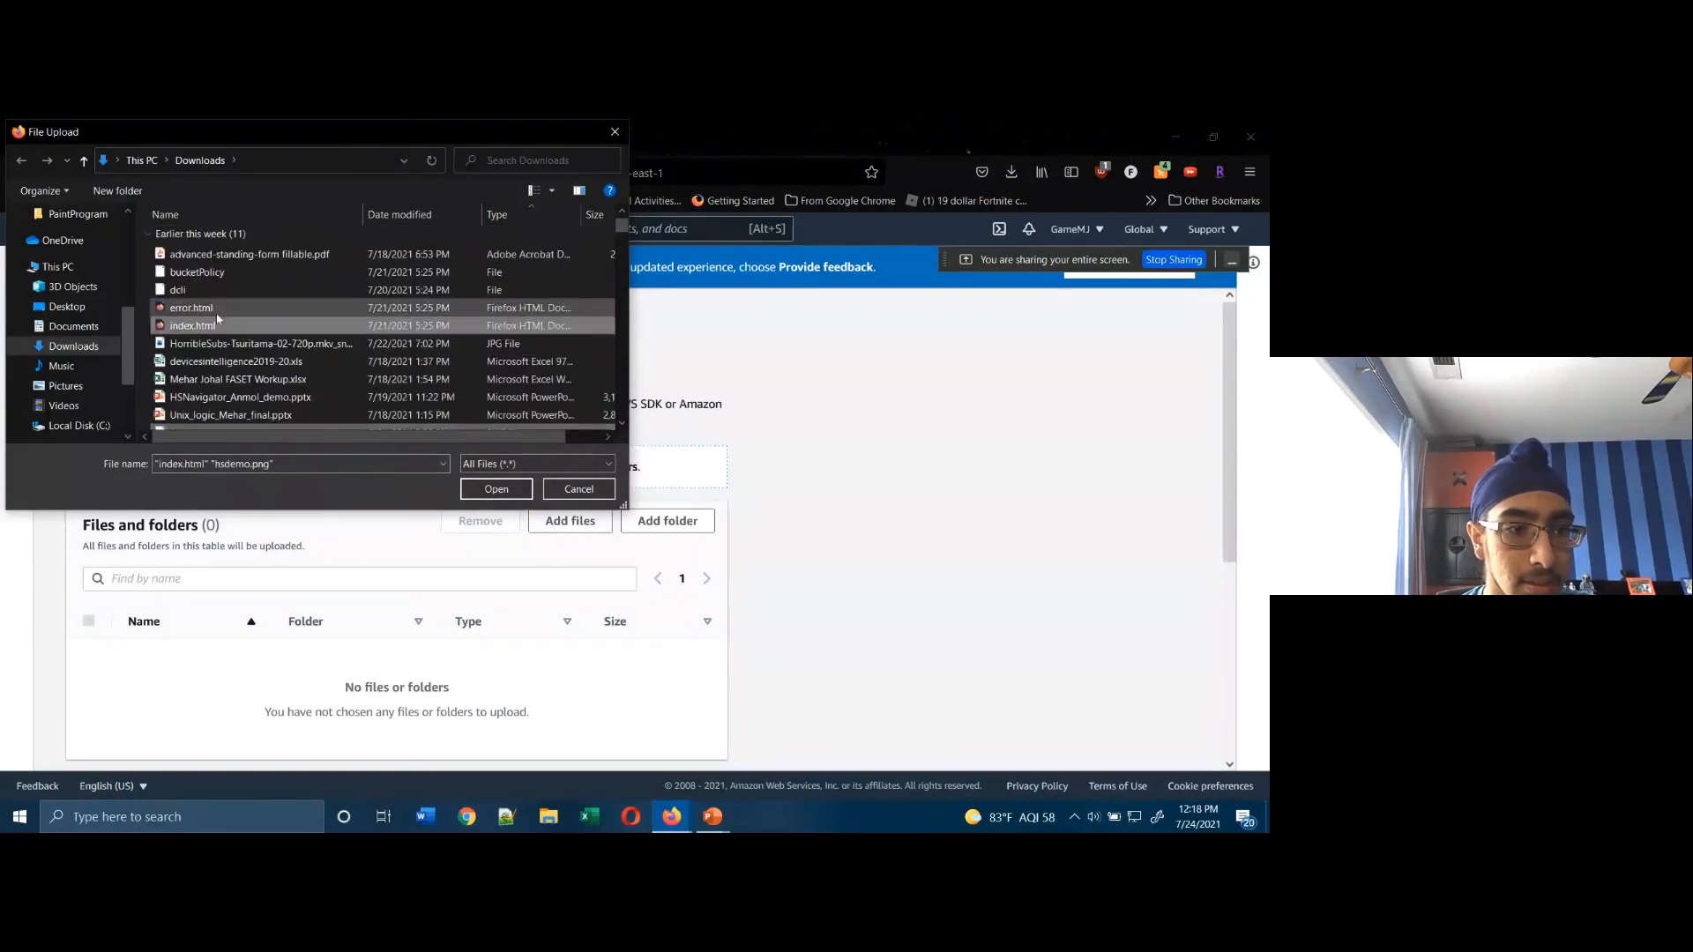
pyautogui.keyDown('ctrl'); pyautogui.click(221, 309); pyautogui.keyUp('ctrl')
pyautogui.click(497, 489)
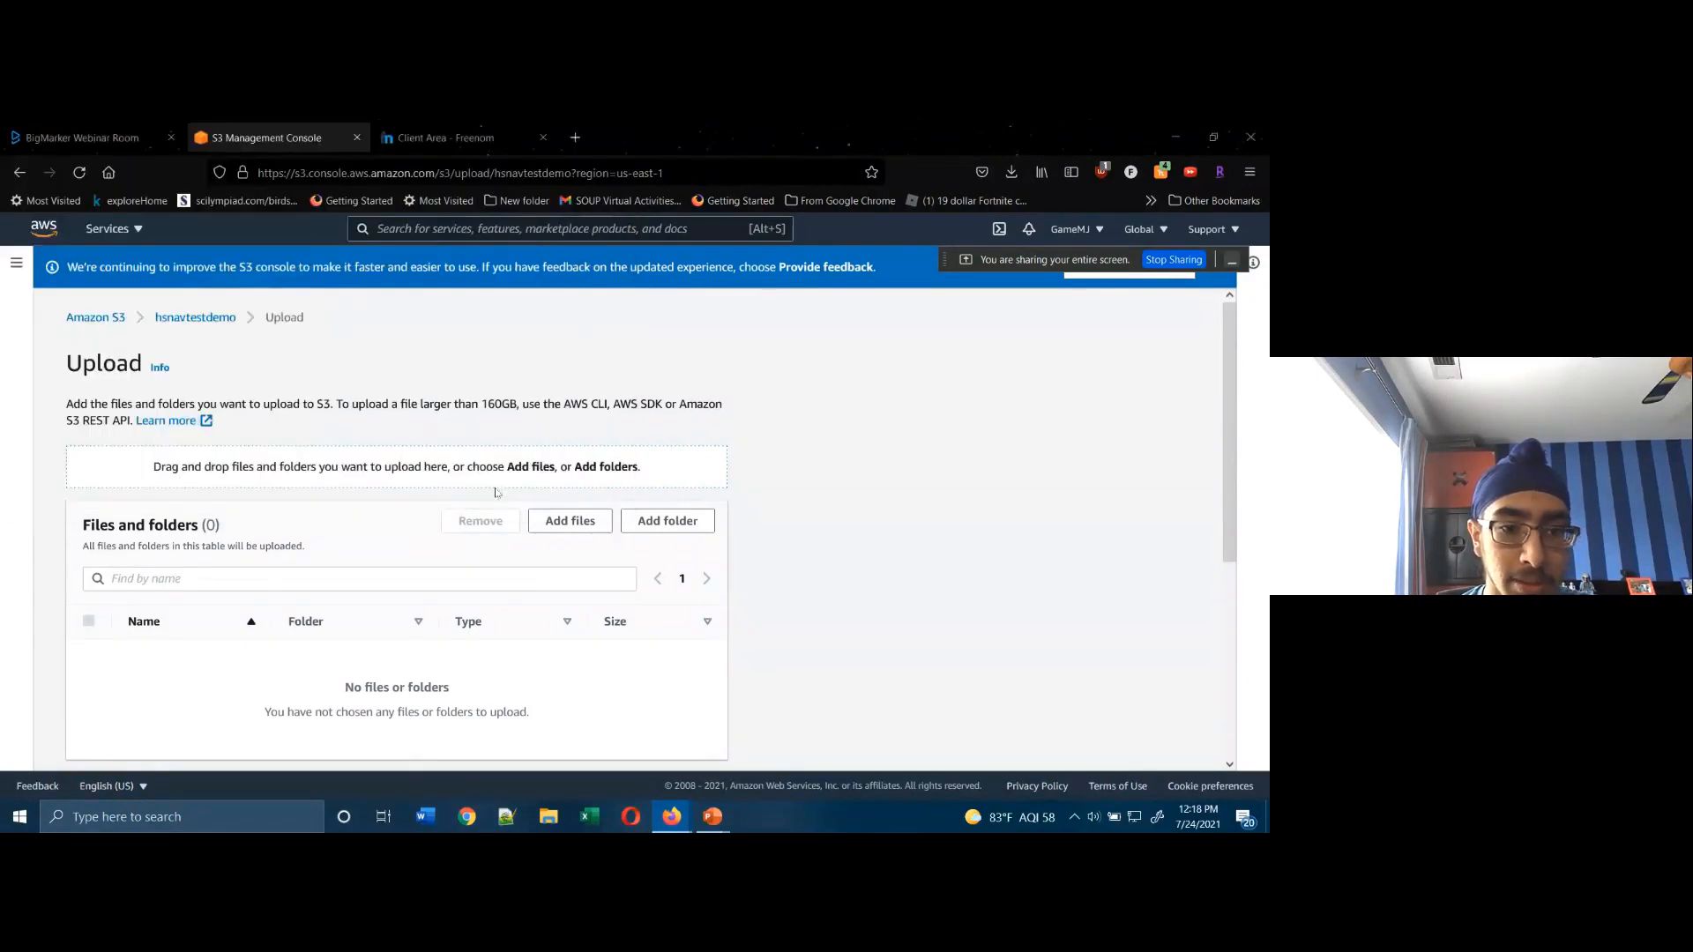
# Upload the three files, confirm they succeeded, and return to the hsnavtestdemo bucket
pyautogui.scroll(-2, 600, 372)
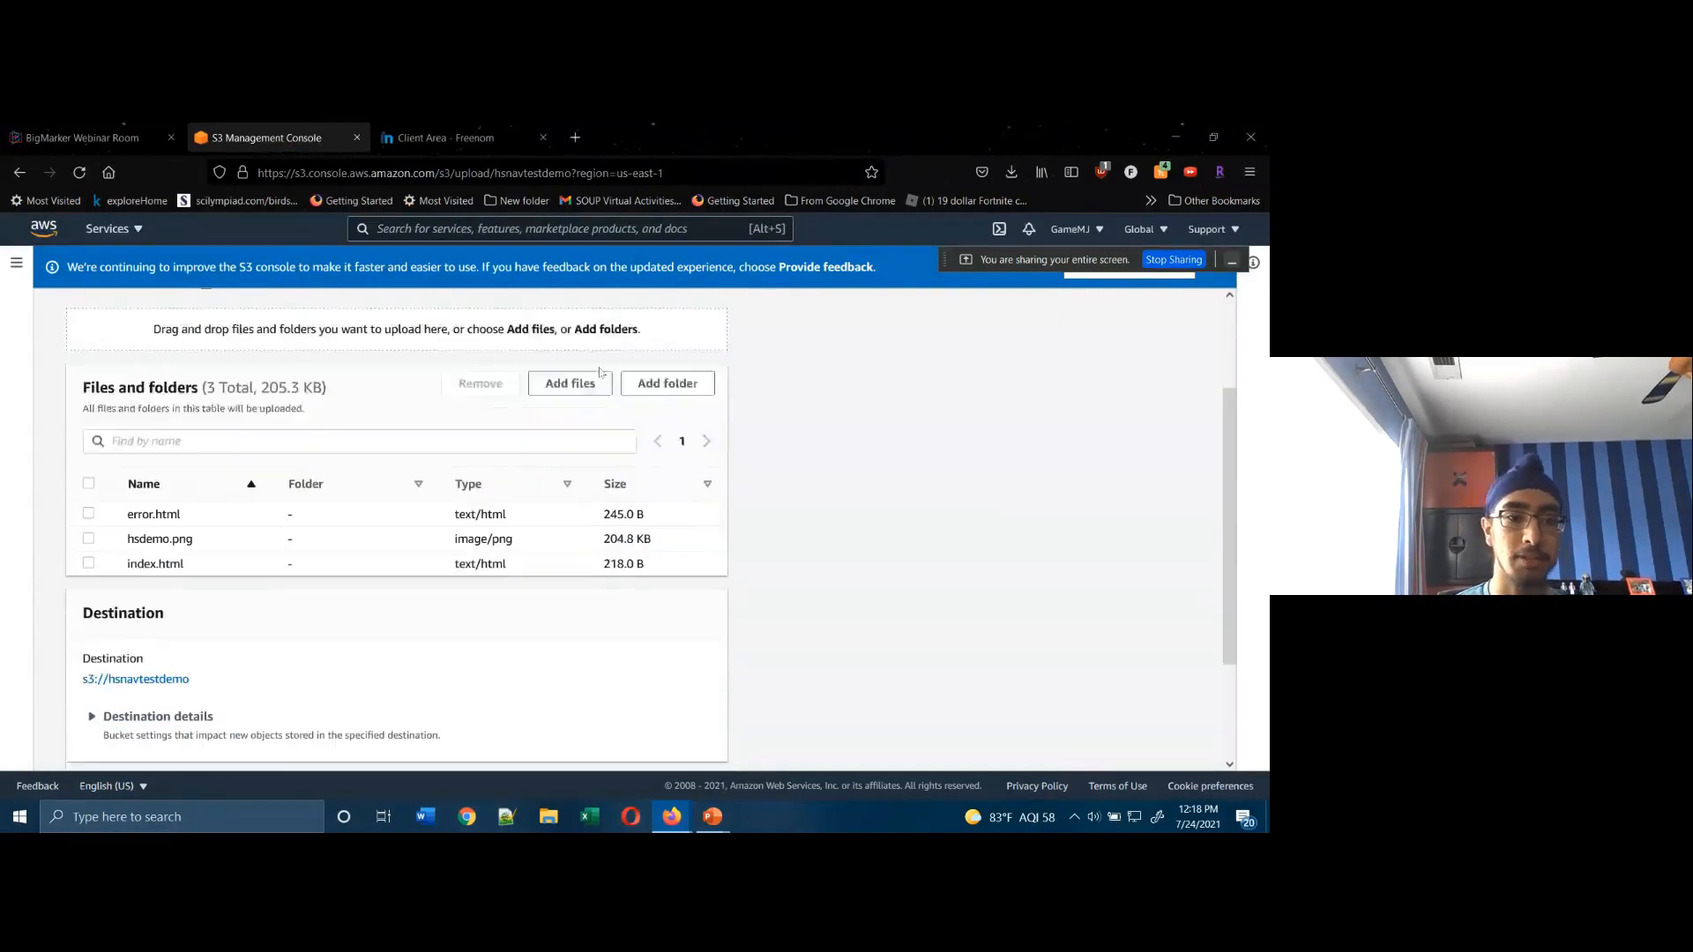
pyautogui.scroll(1, 141, 463)
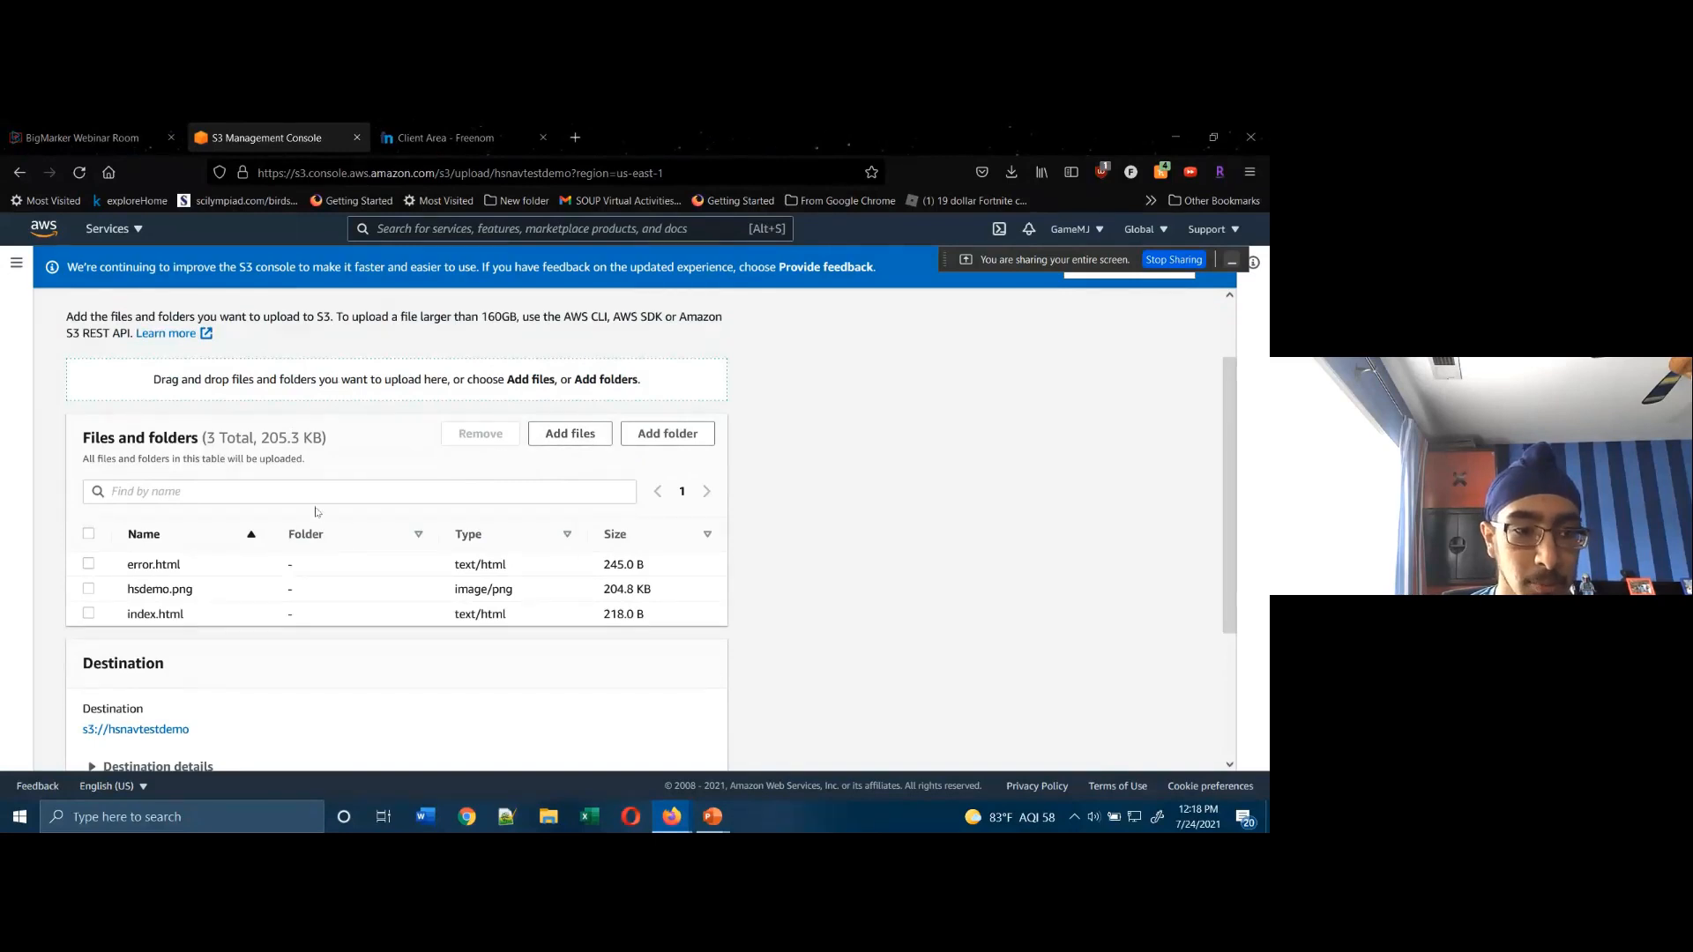
pyautogui.scroll(-1, 315, 512)
pyautogui.scroll(-1, 316, 511)
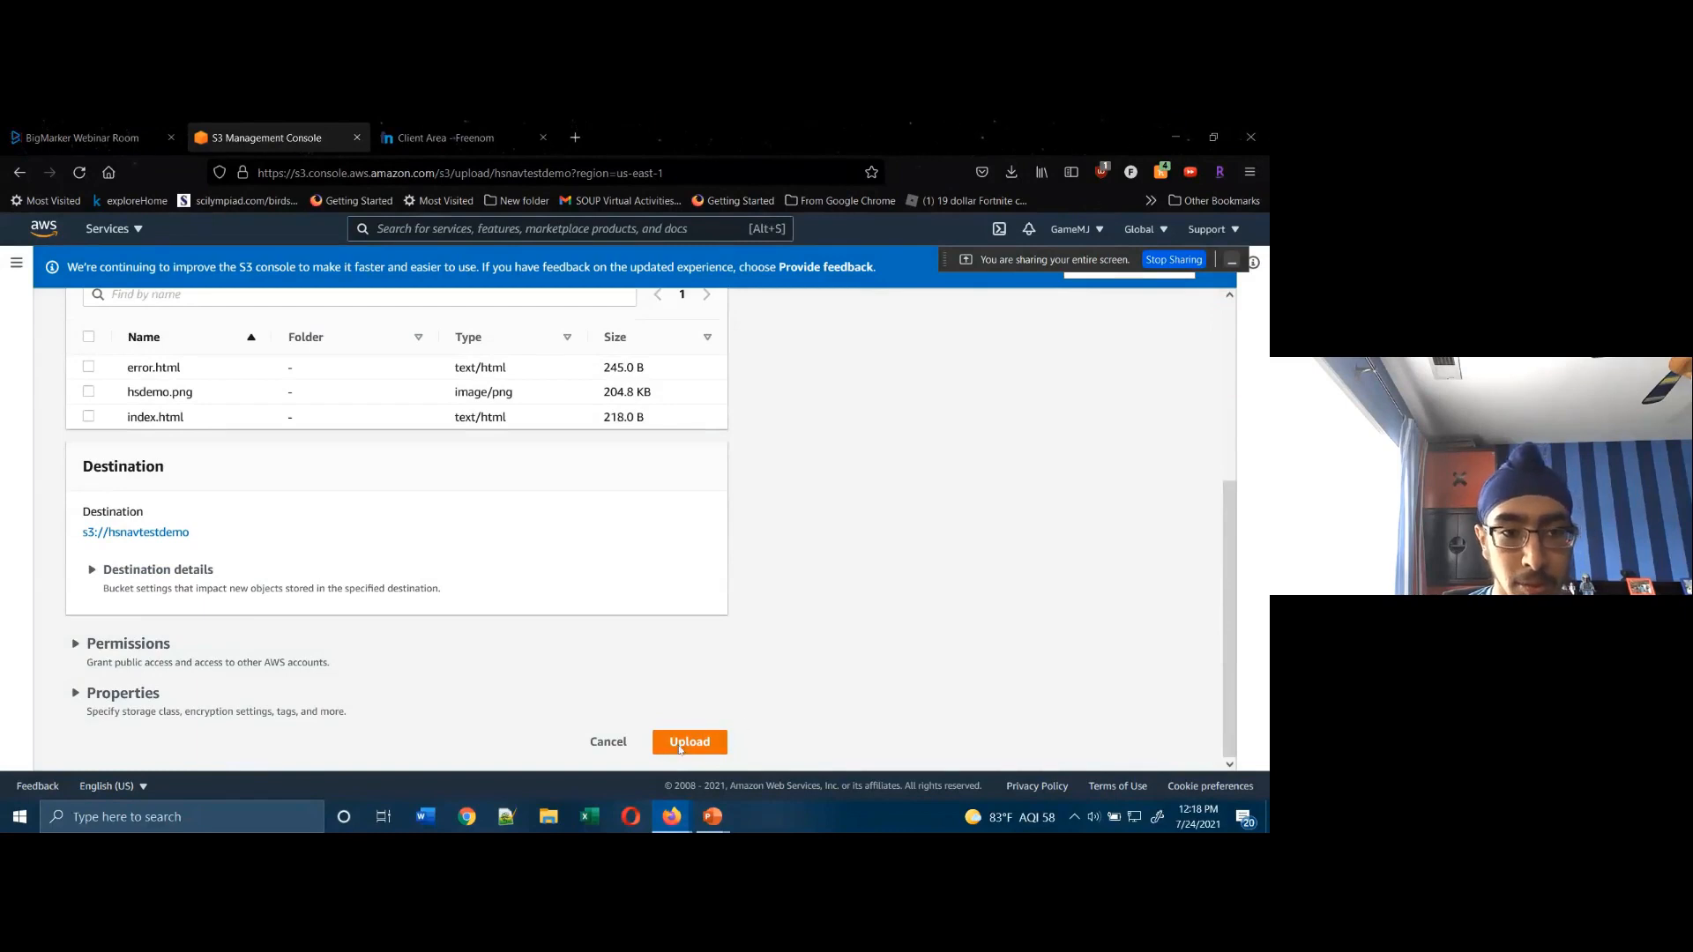
pyautogui.click(680, 747)
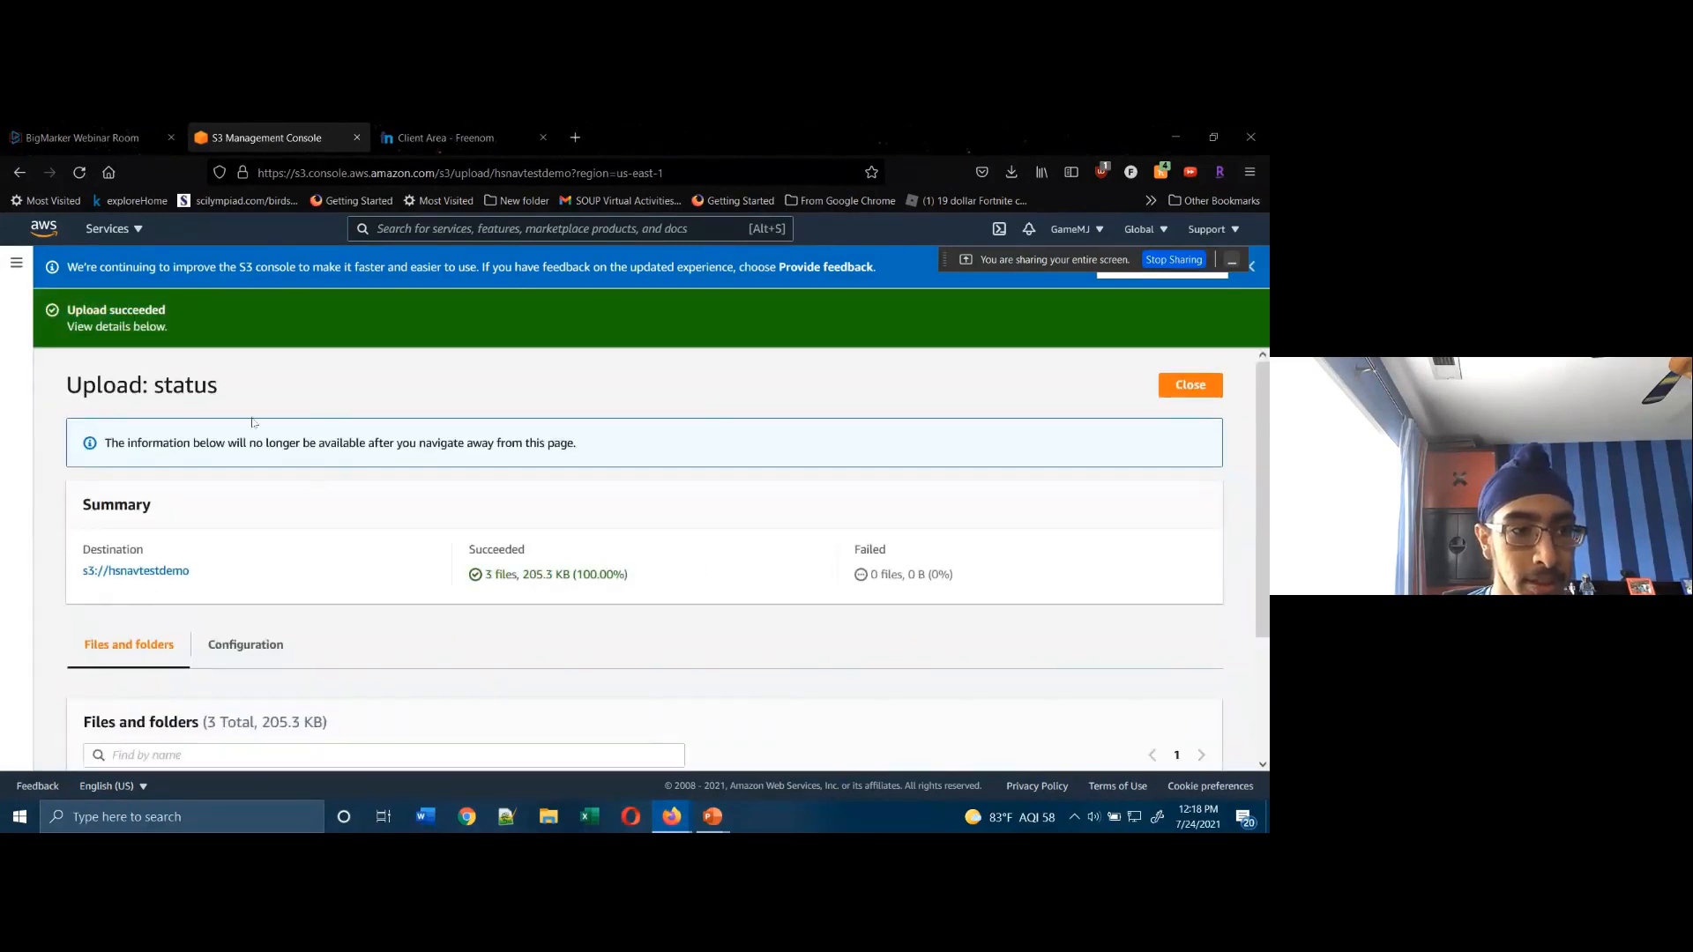
pyautogui.scroll(-2, 445, 420)
pyautogui.scroll(2, 287, 565)
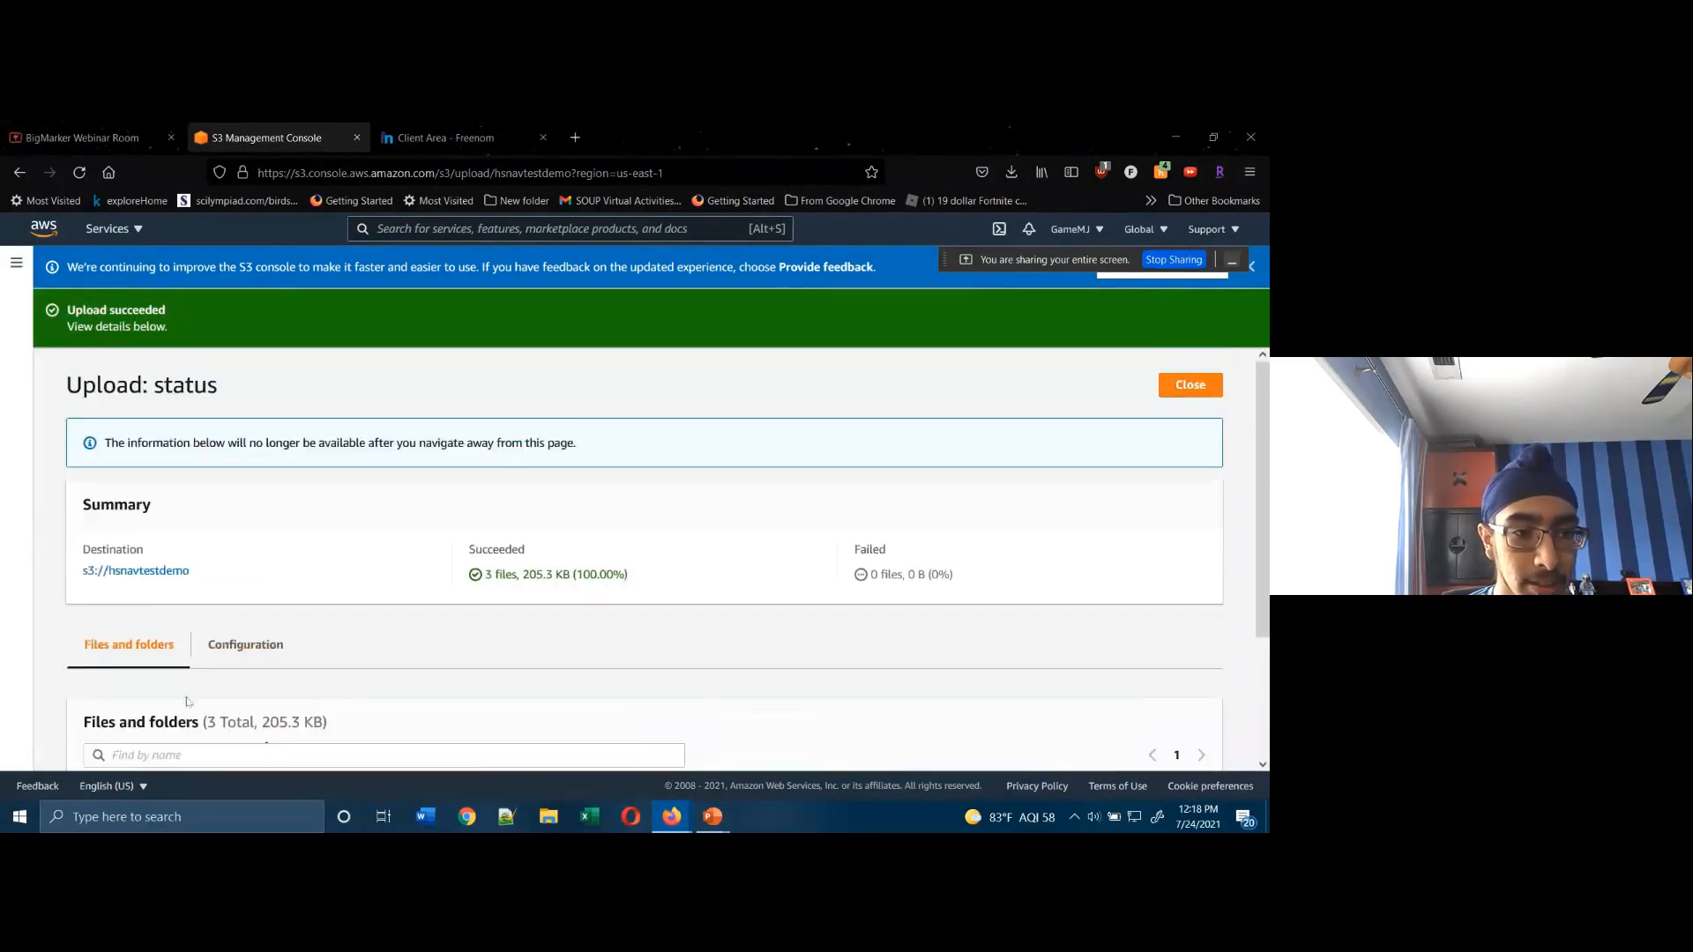
pyautogui.scroll(-2, 405, 567)
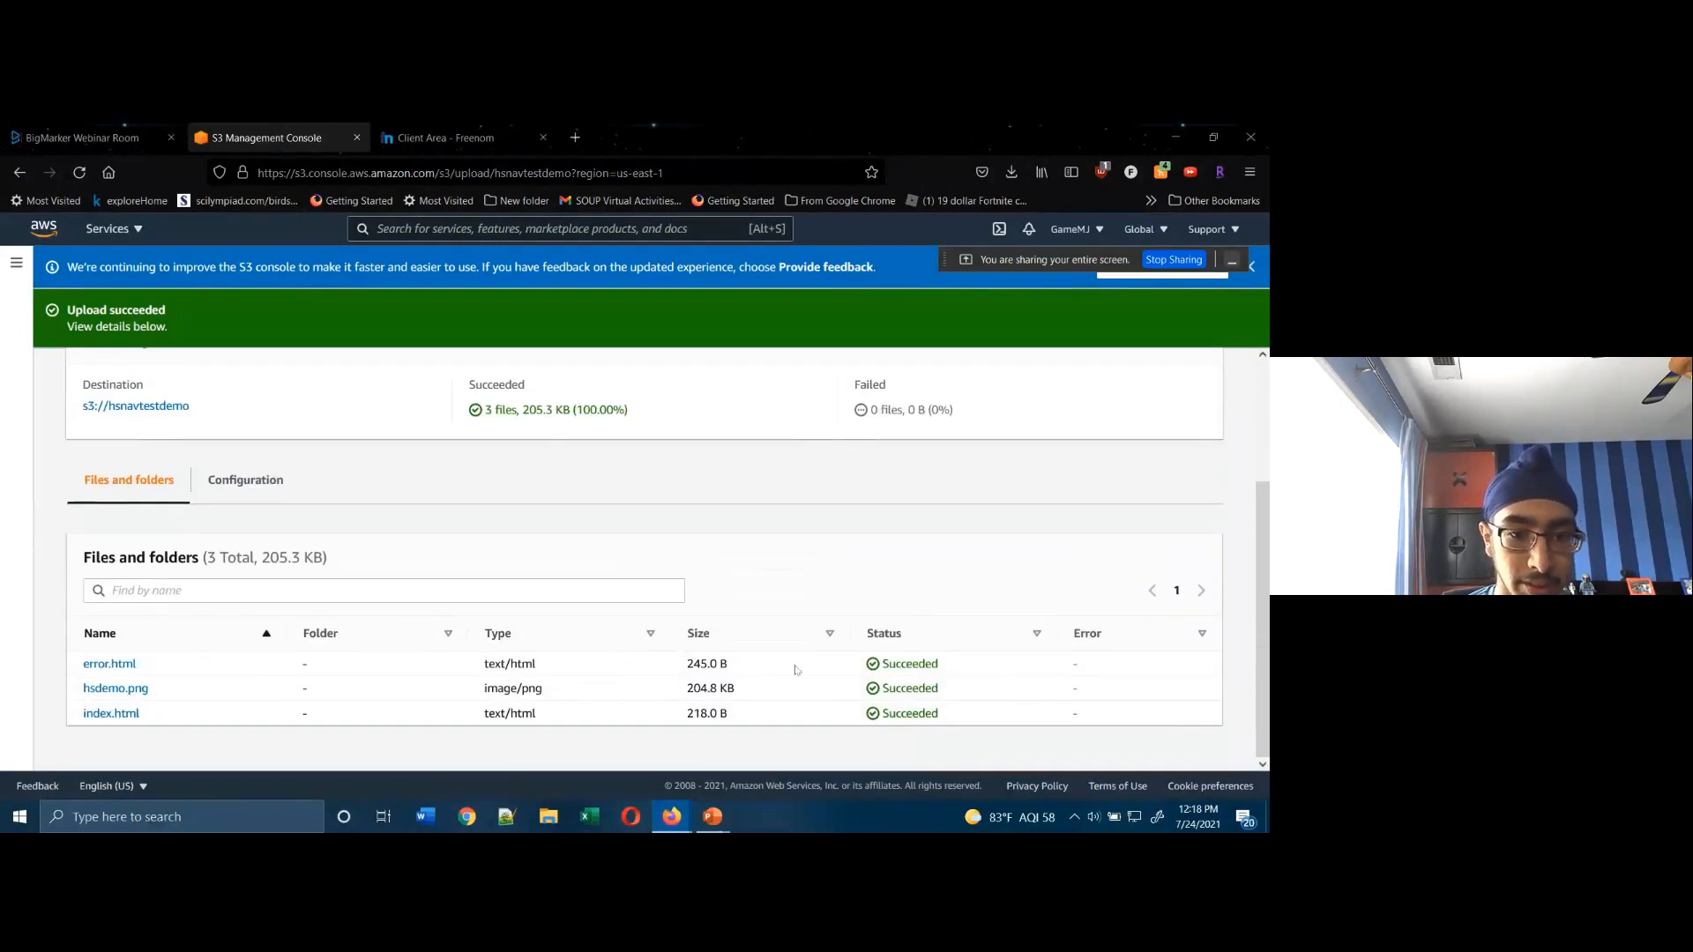
pyautogui.scroll(2, 957, 643)
pyautogui.scroll(-2, 943, 593)
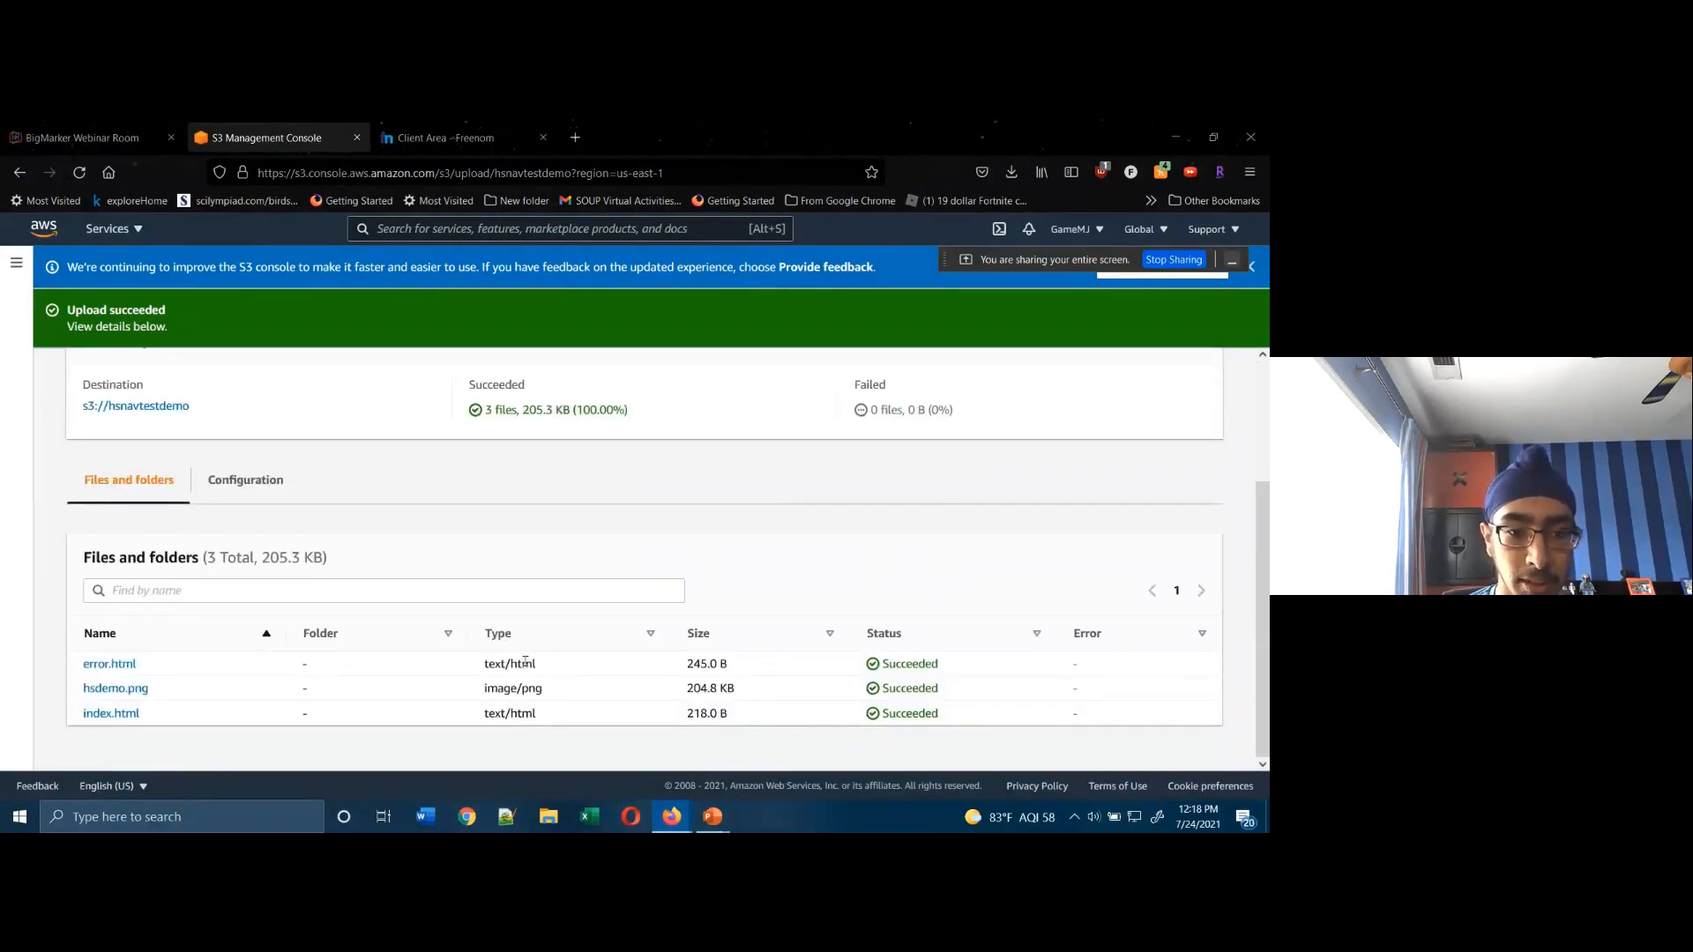
pyautogui.scroll(2, 743, 561)
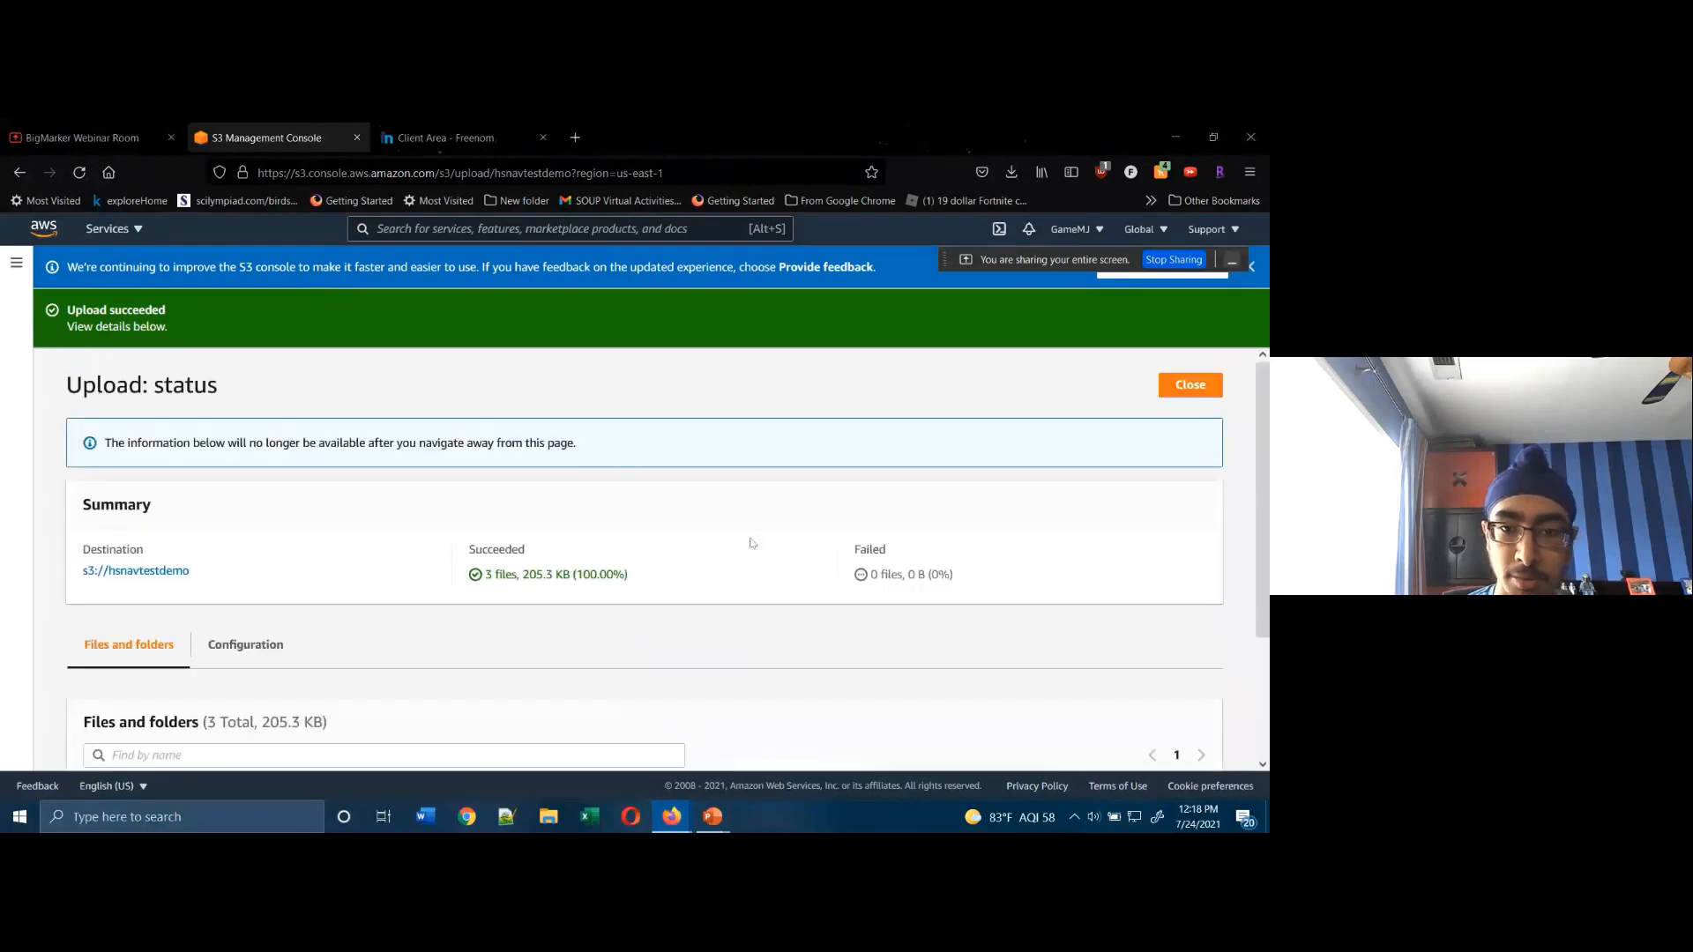
pyautogui.click(1187, 385)
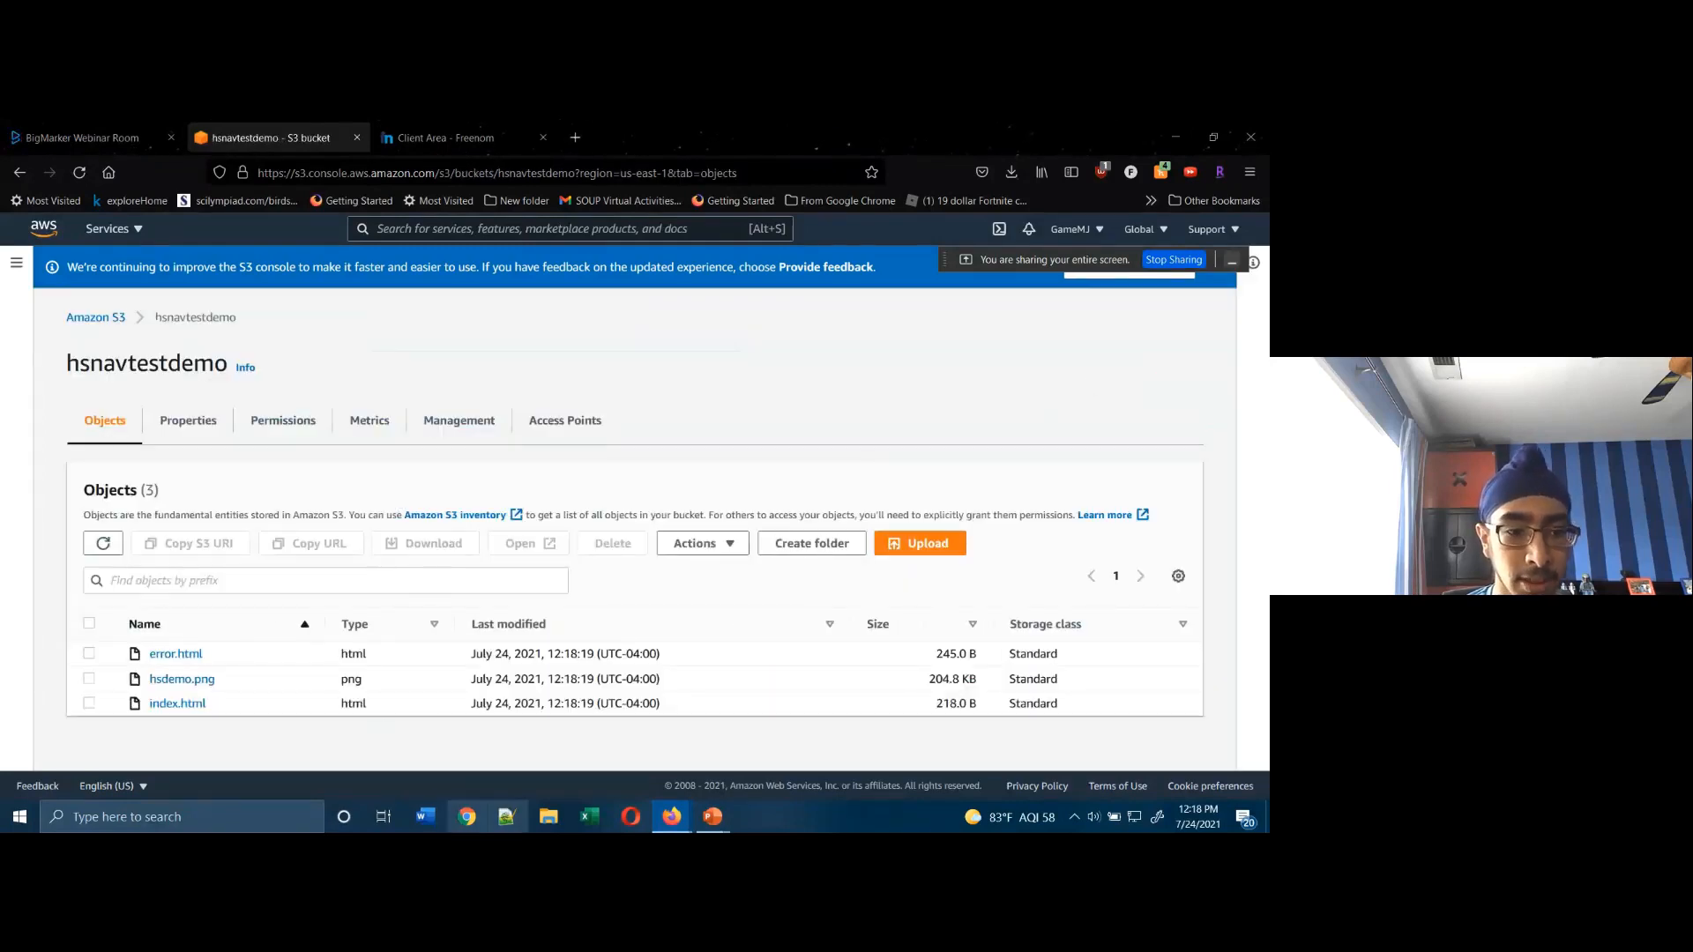
# Open File Explorer, browse Documents and This PC, and place the window over the S3 page
pyautogui.click(549, 816)
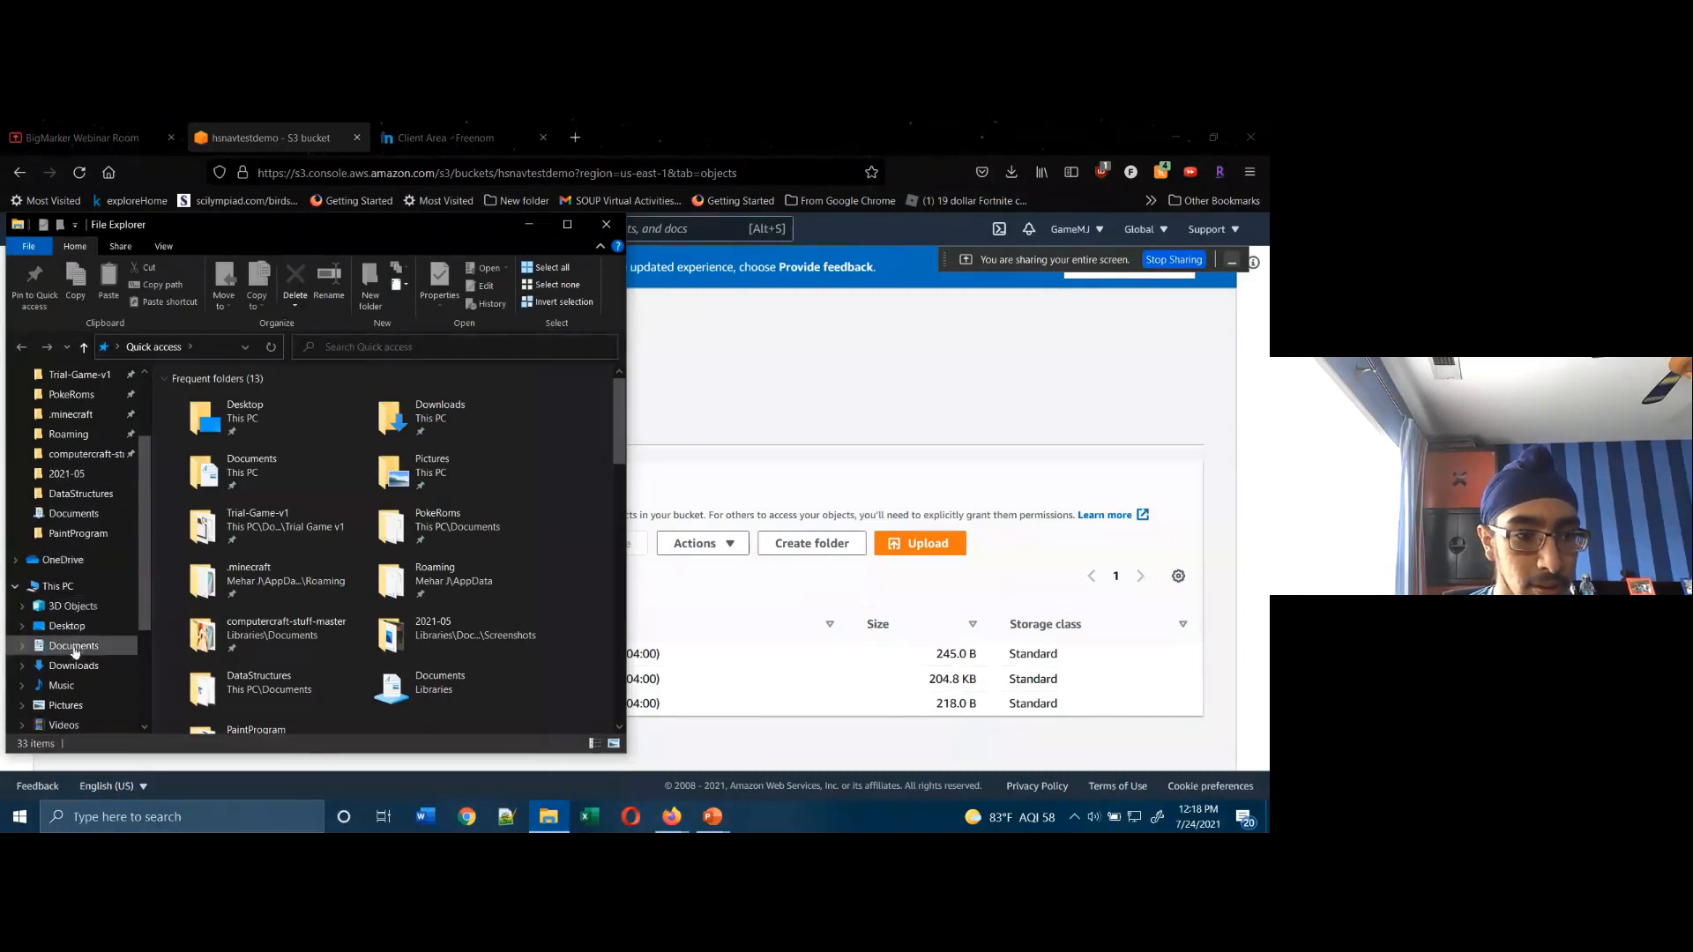
pyautogui.click(73, 666)
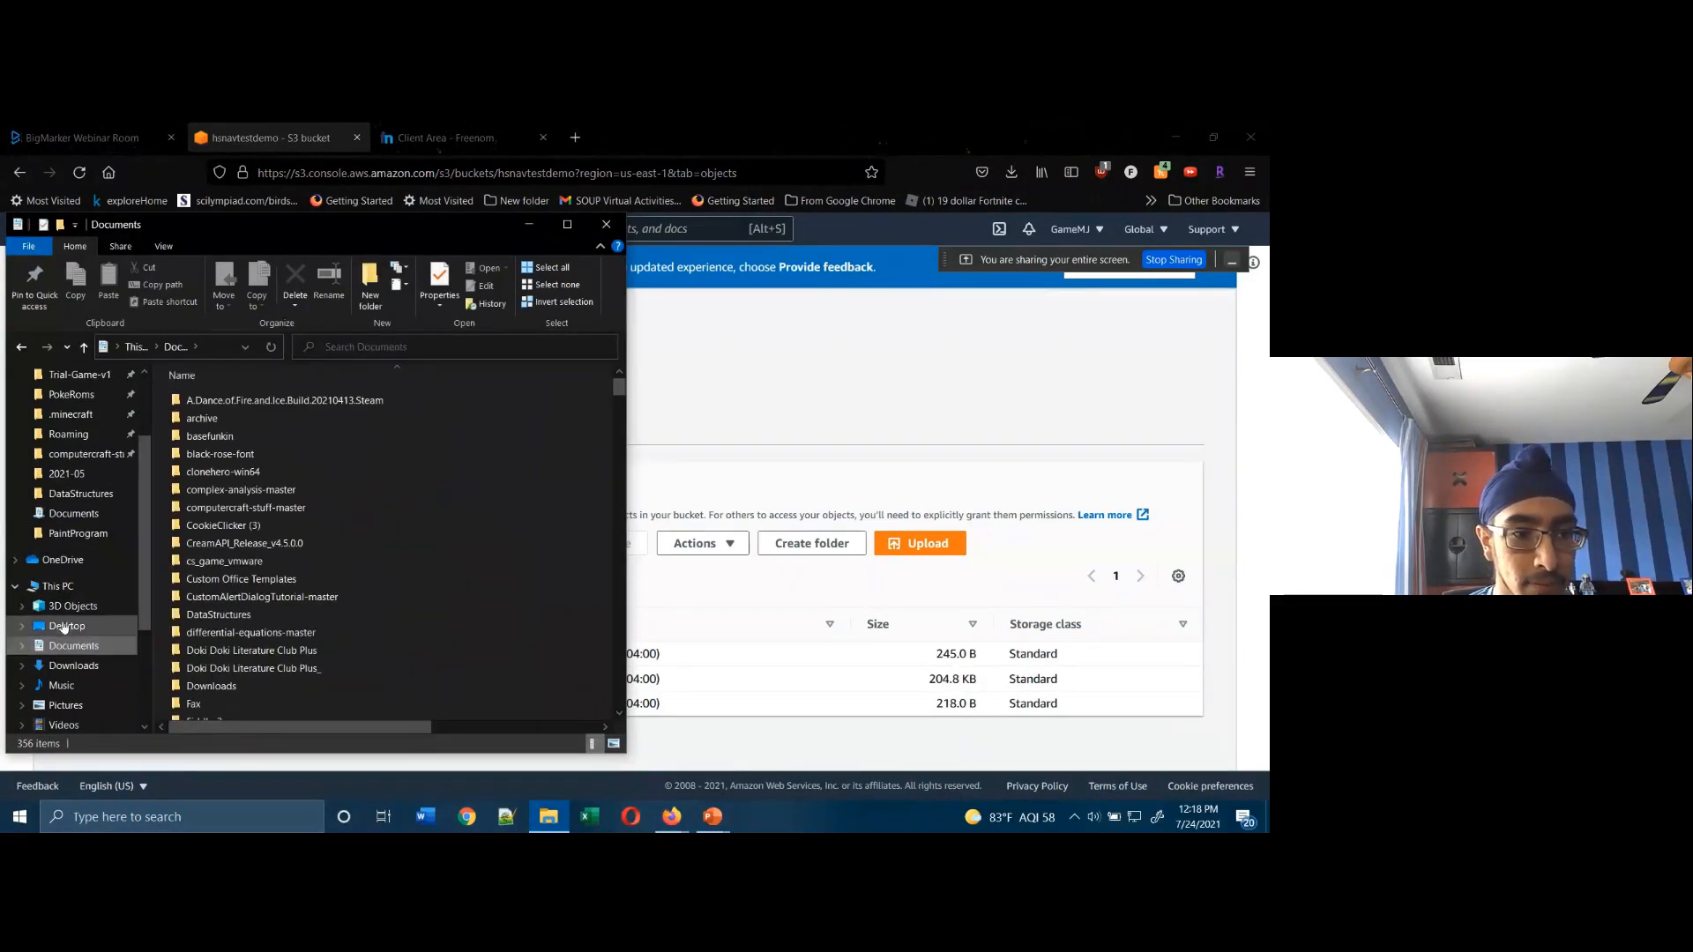
pyautogui.click(57, 587)
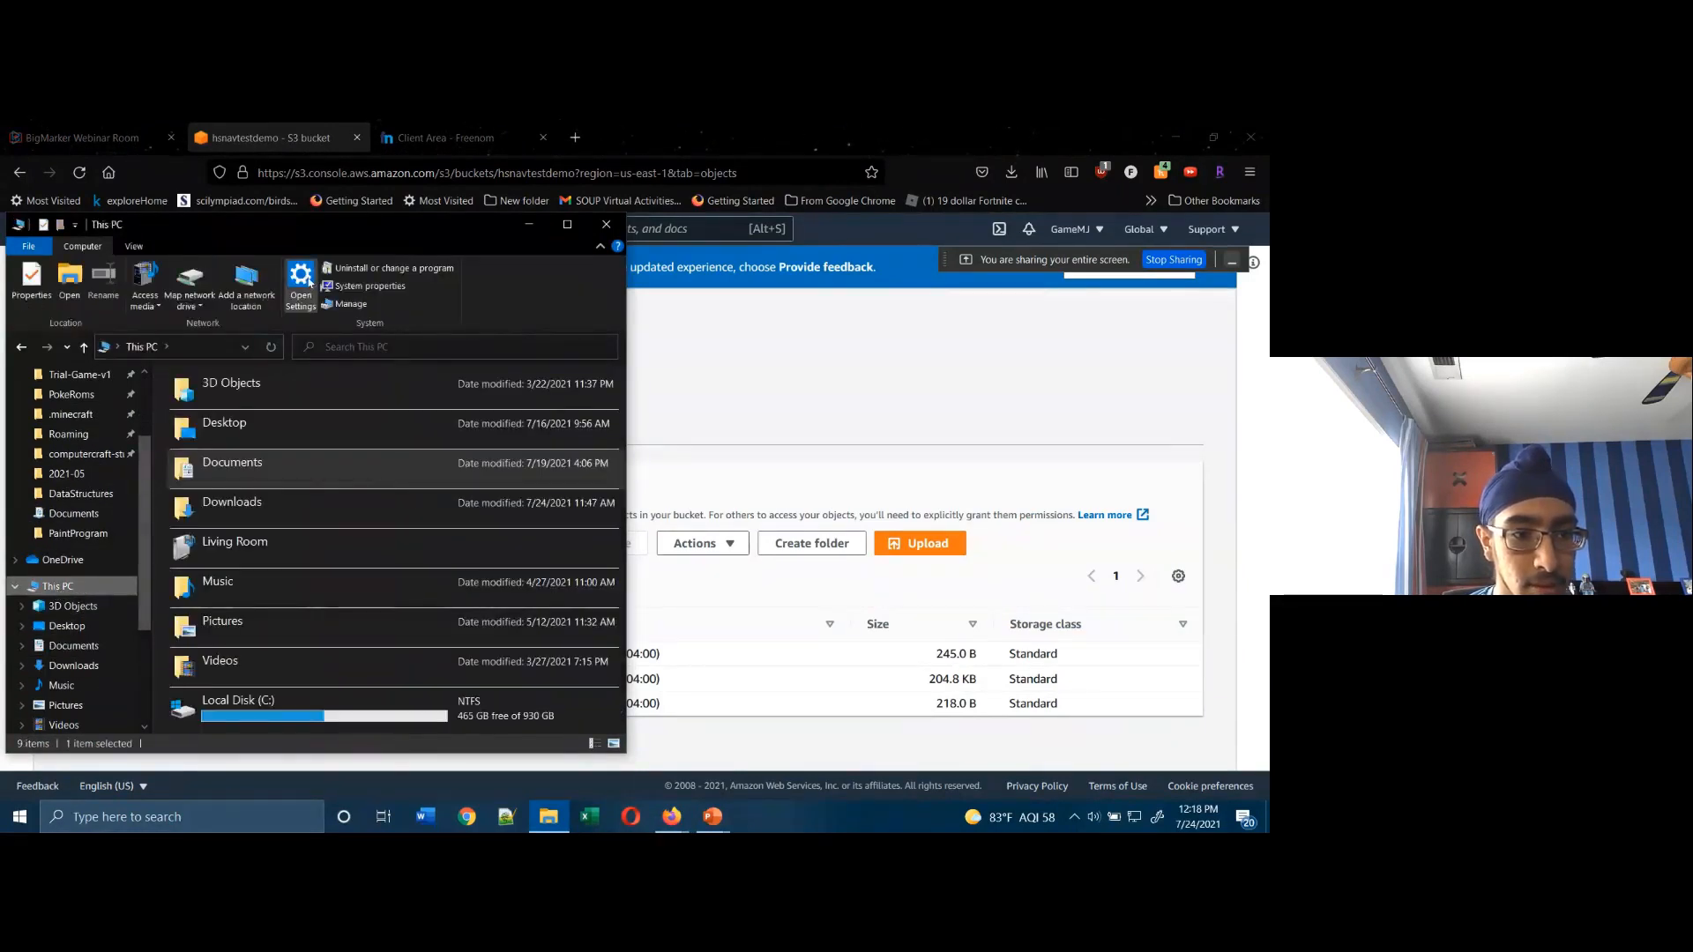
pyautogui.moveTo(293, 236); pyautogui.dragTo(1268, 352)
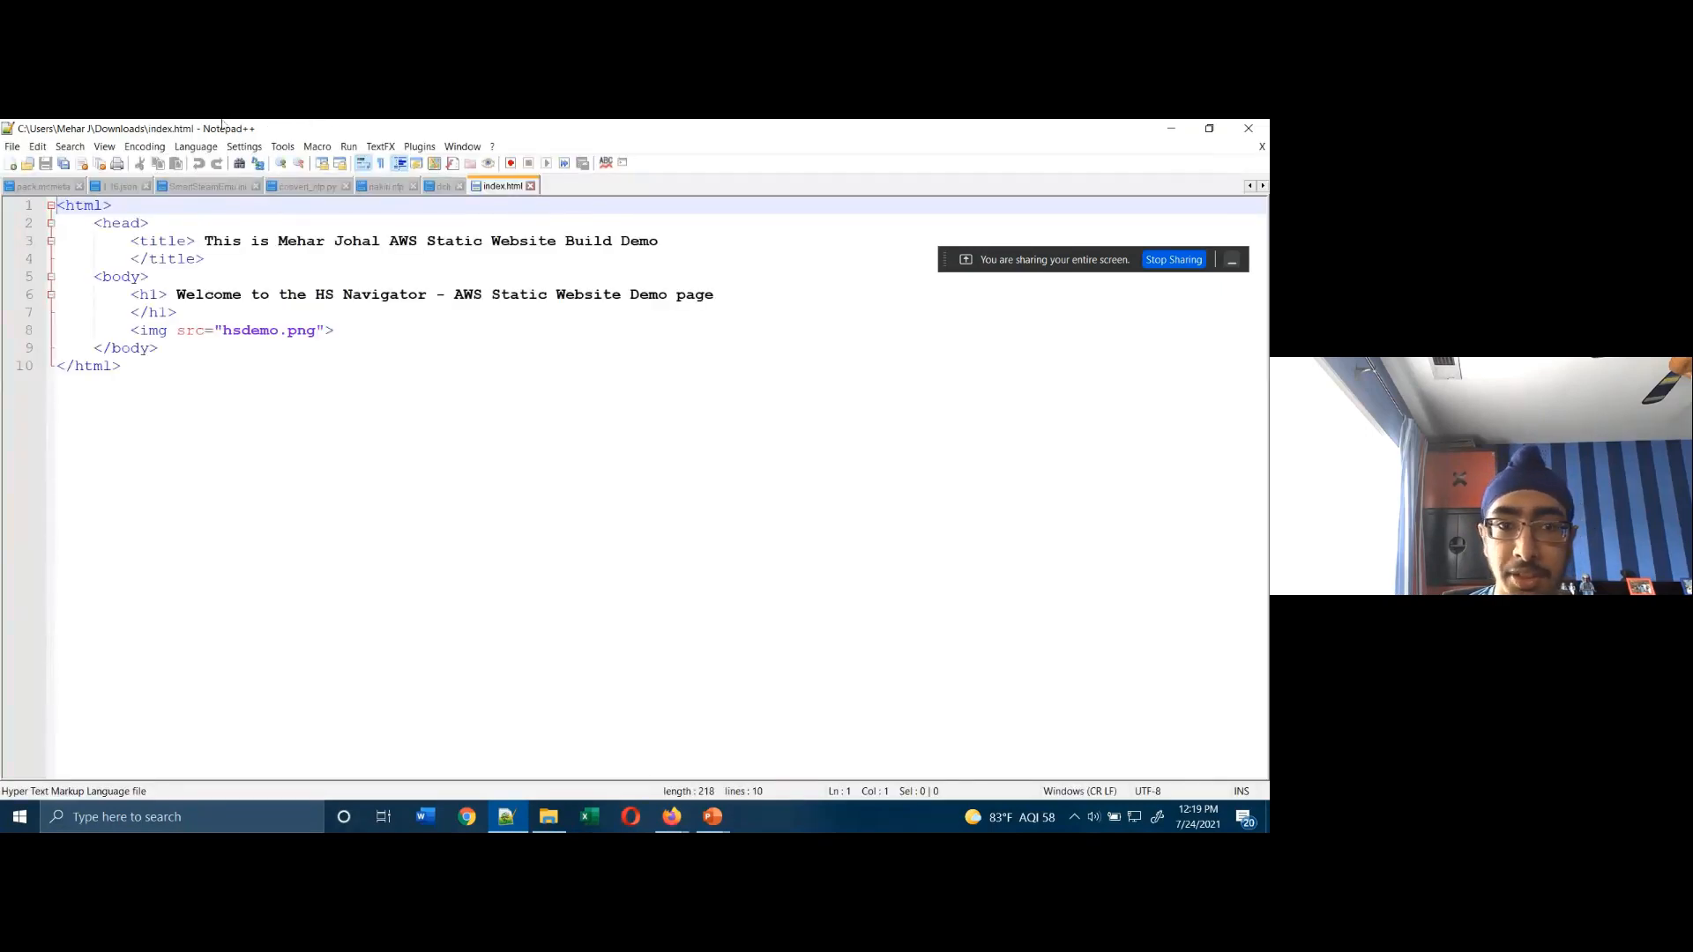
# Walk through index.html's html tags, title, h1 heading and hsdemo.png img tag, then close Notepad++
pyautogui.moveTo(296, 129); pyautogui.dragTo(399, 278)
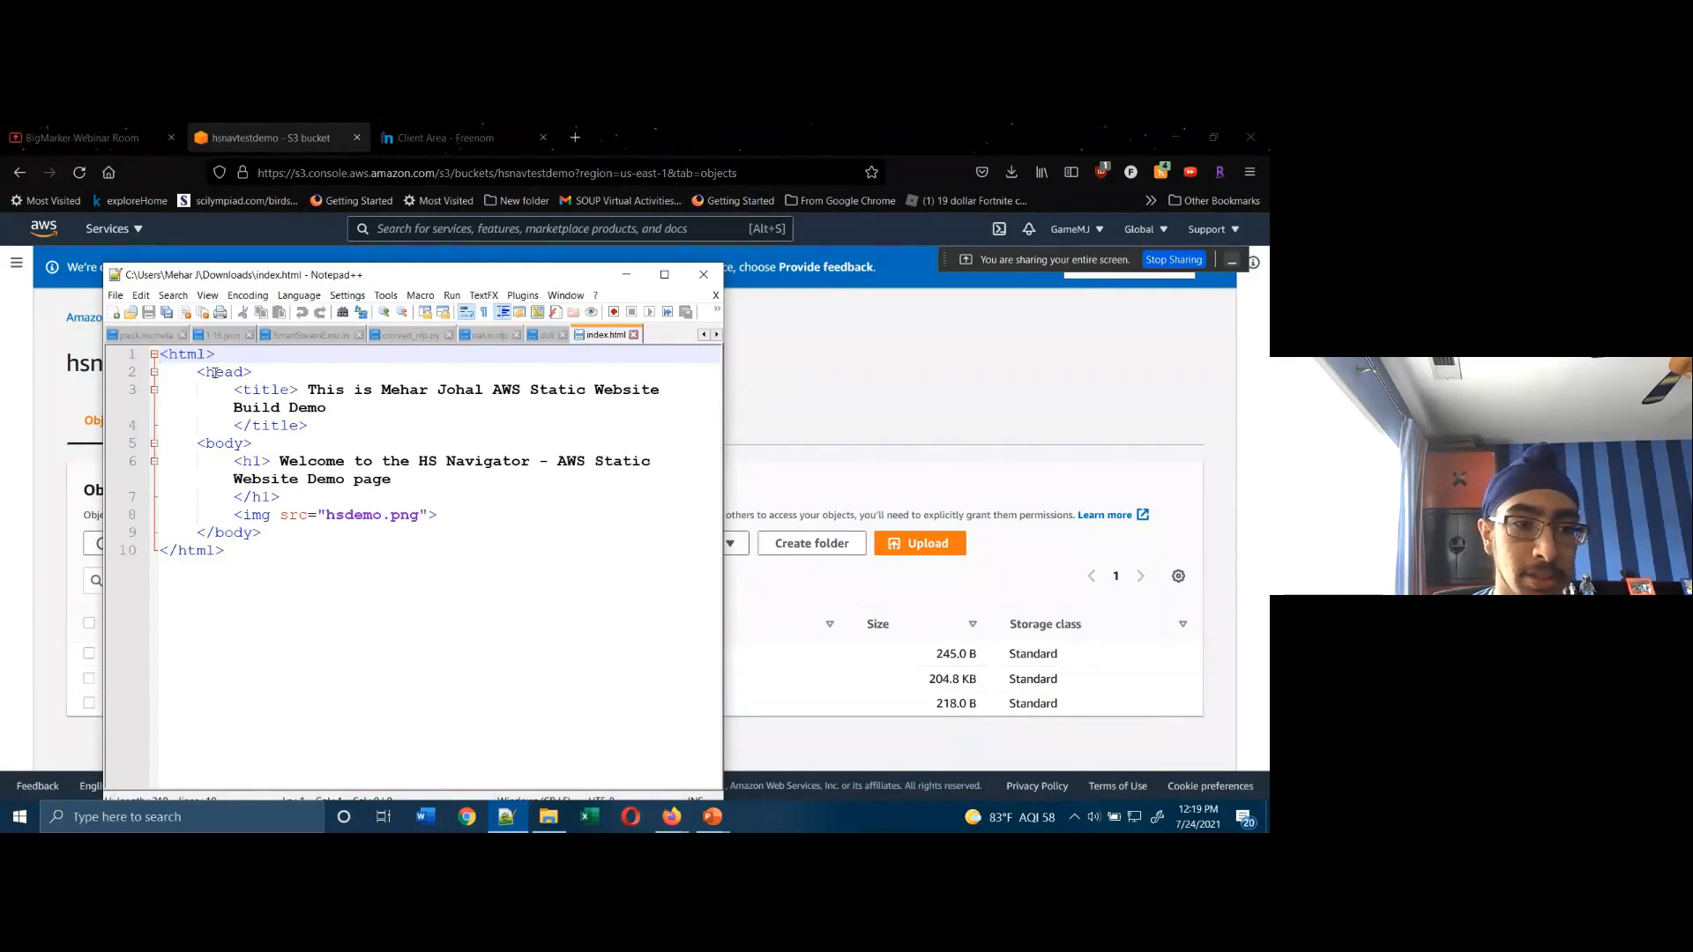
pyautogui.moveTo(215, 354); pyautogui.dragTo(154, 355)
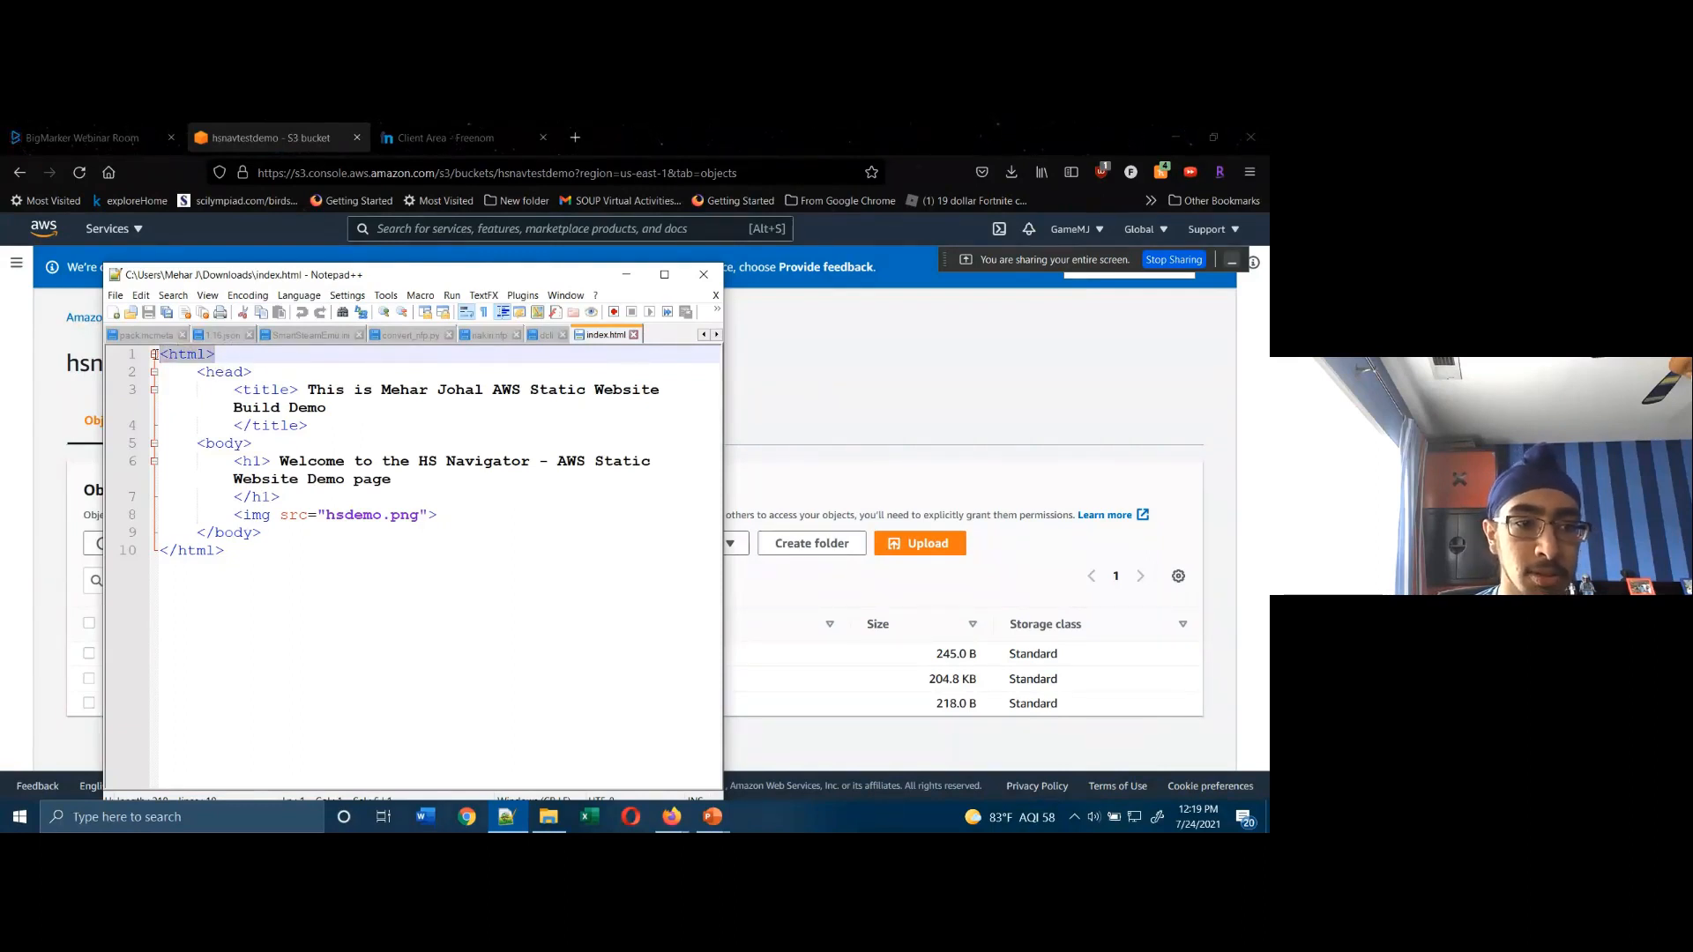
pyautogui.moveTo(269, 557); pyautogui.dragTo(157, 552)
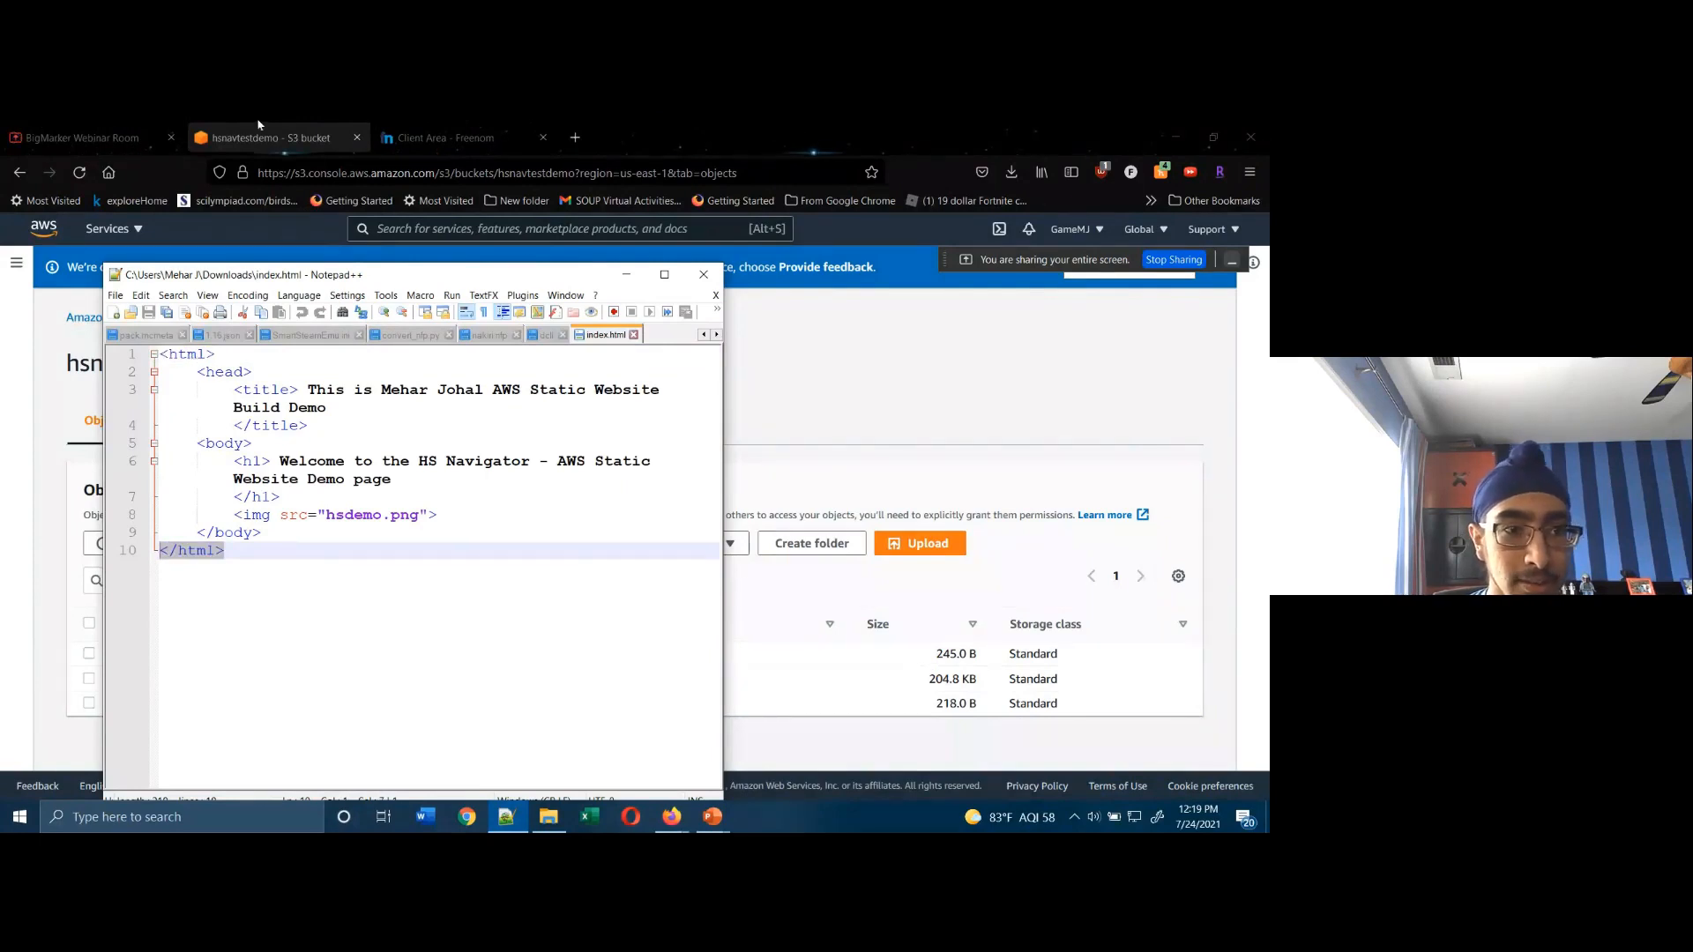
pyautogui.moveTo(309, 389); pyautogui.dragTo(366, 401)
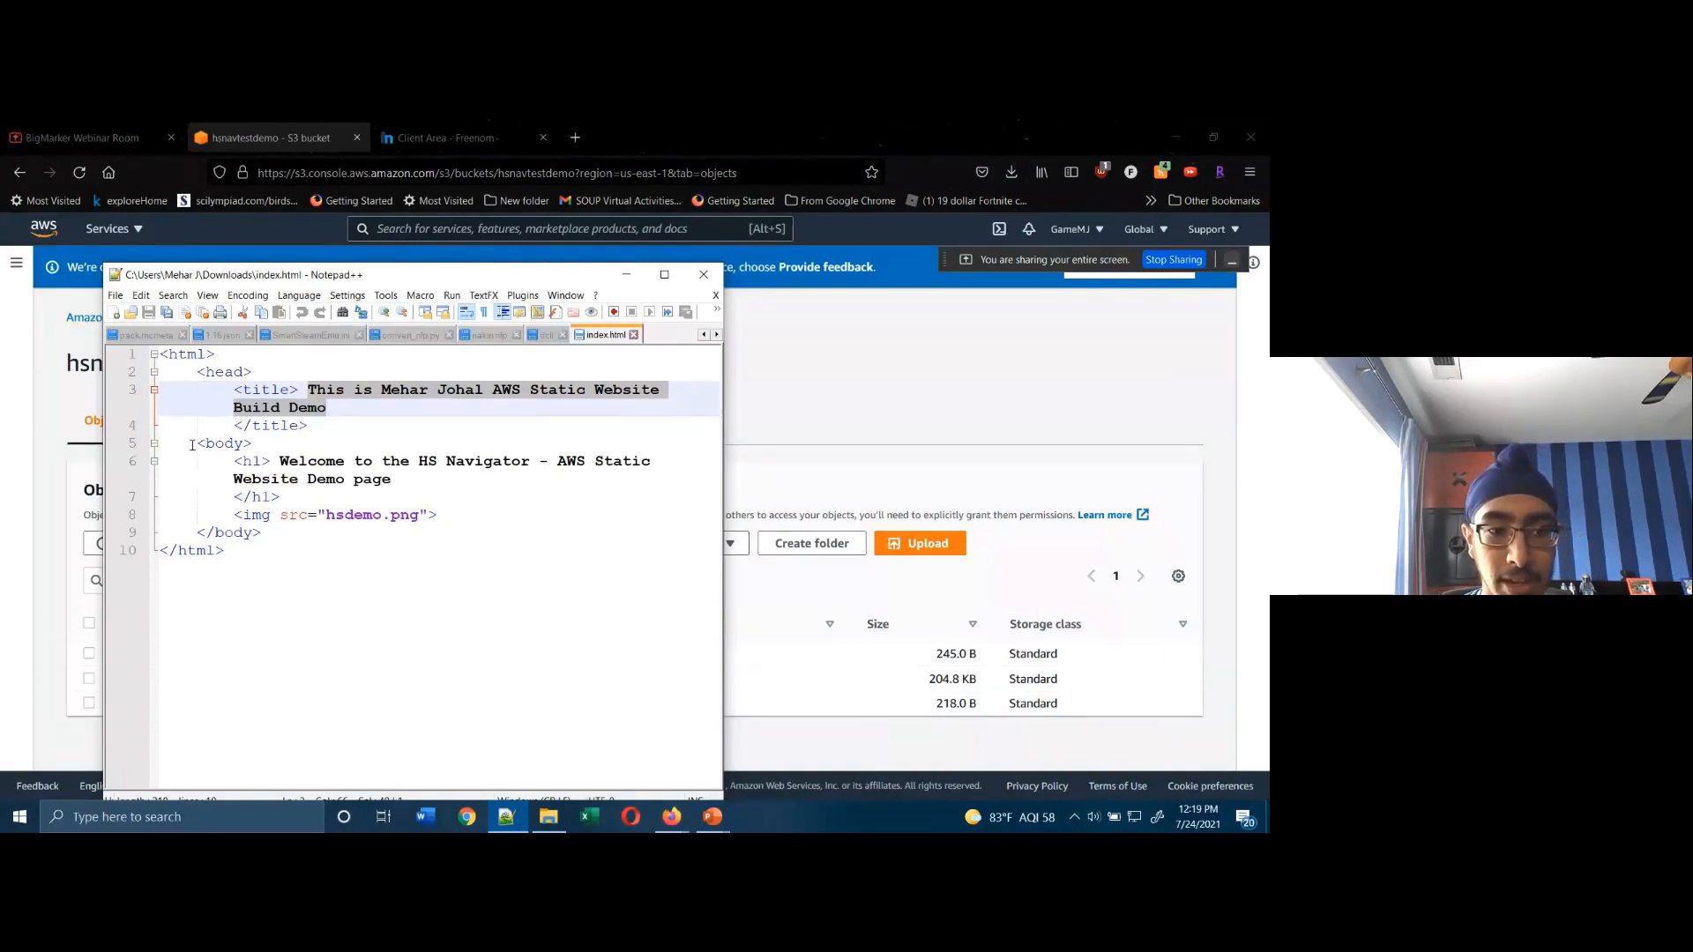
pyautogui.moveTo(204, 443); pyautogui.dragTo(279, 461)
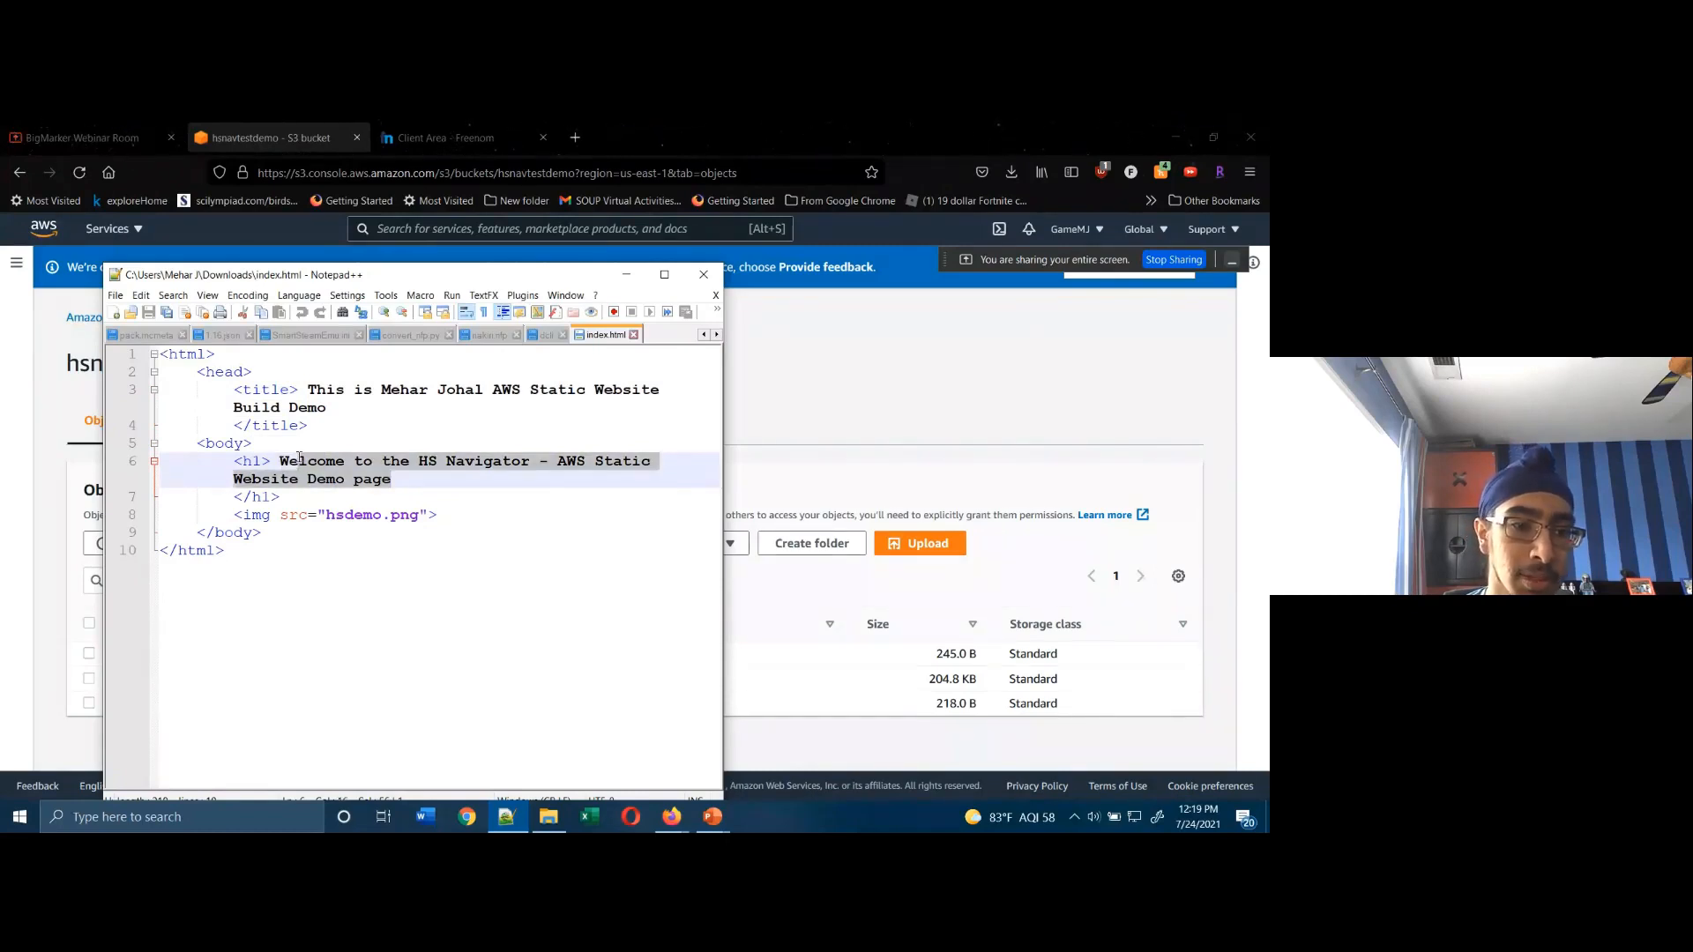
pyautogui.moveTo(246, 515); pyautogui.dragTo(464, 512)
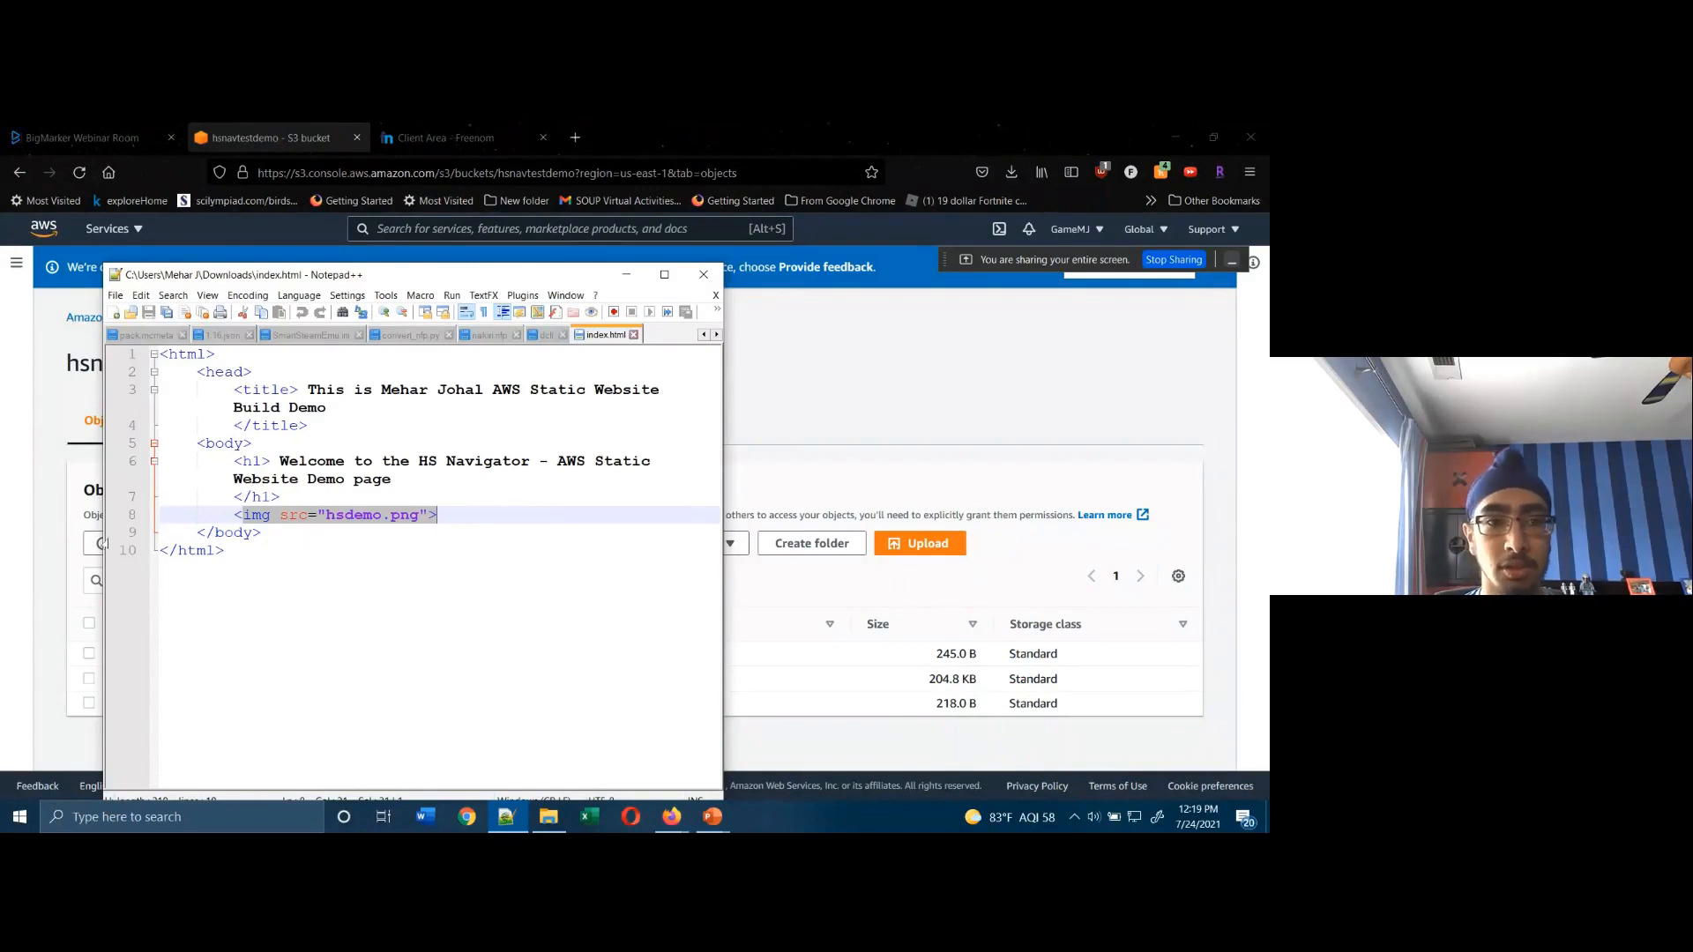
pyautogui.click(705, 276)
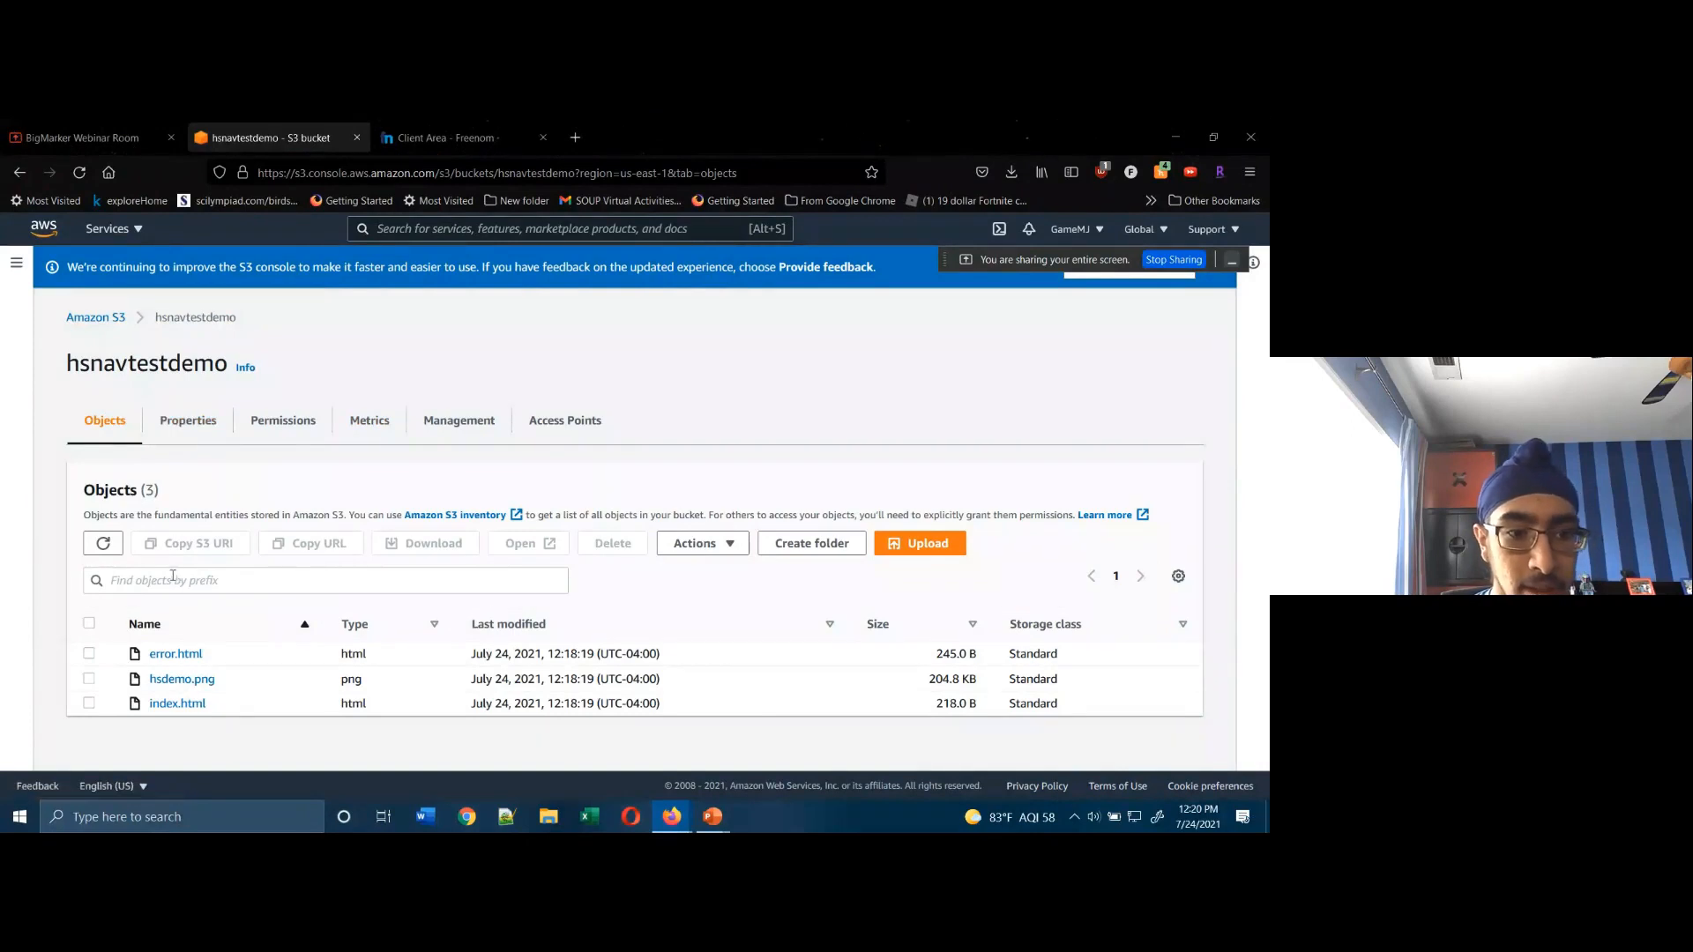
# Open the index.html object's overview and copy its Object URL
pyautogui.click(179, 703)
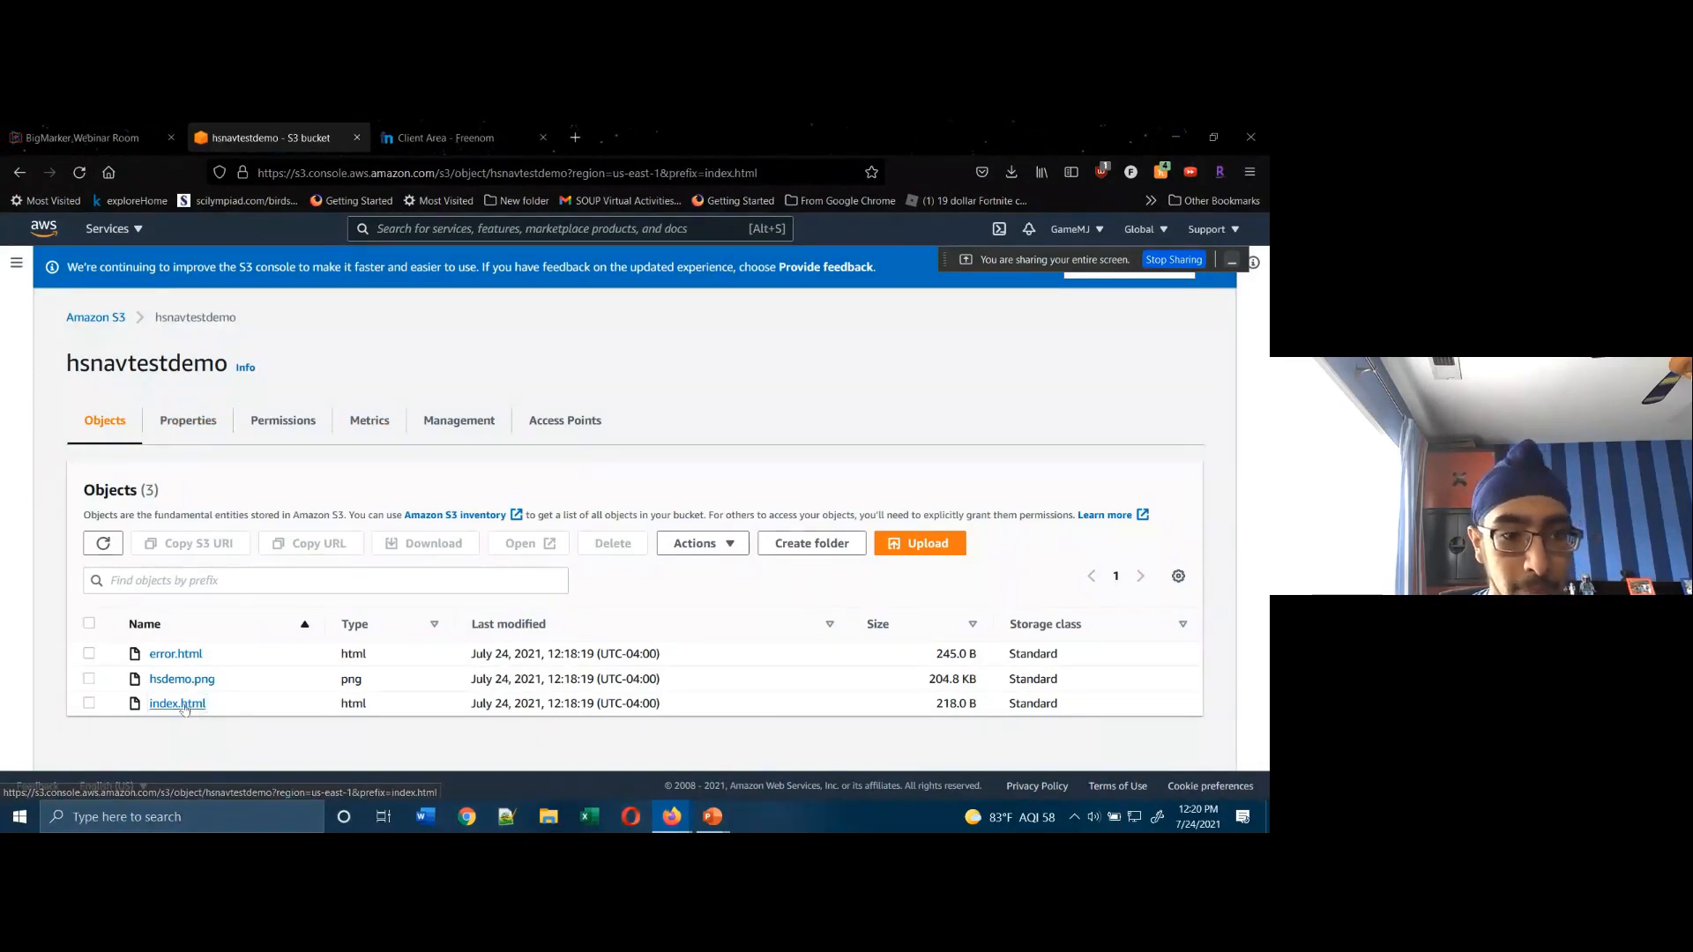
pyautogui.scroll(-1, 454, 428)
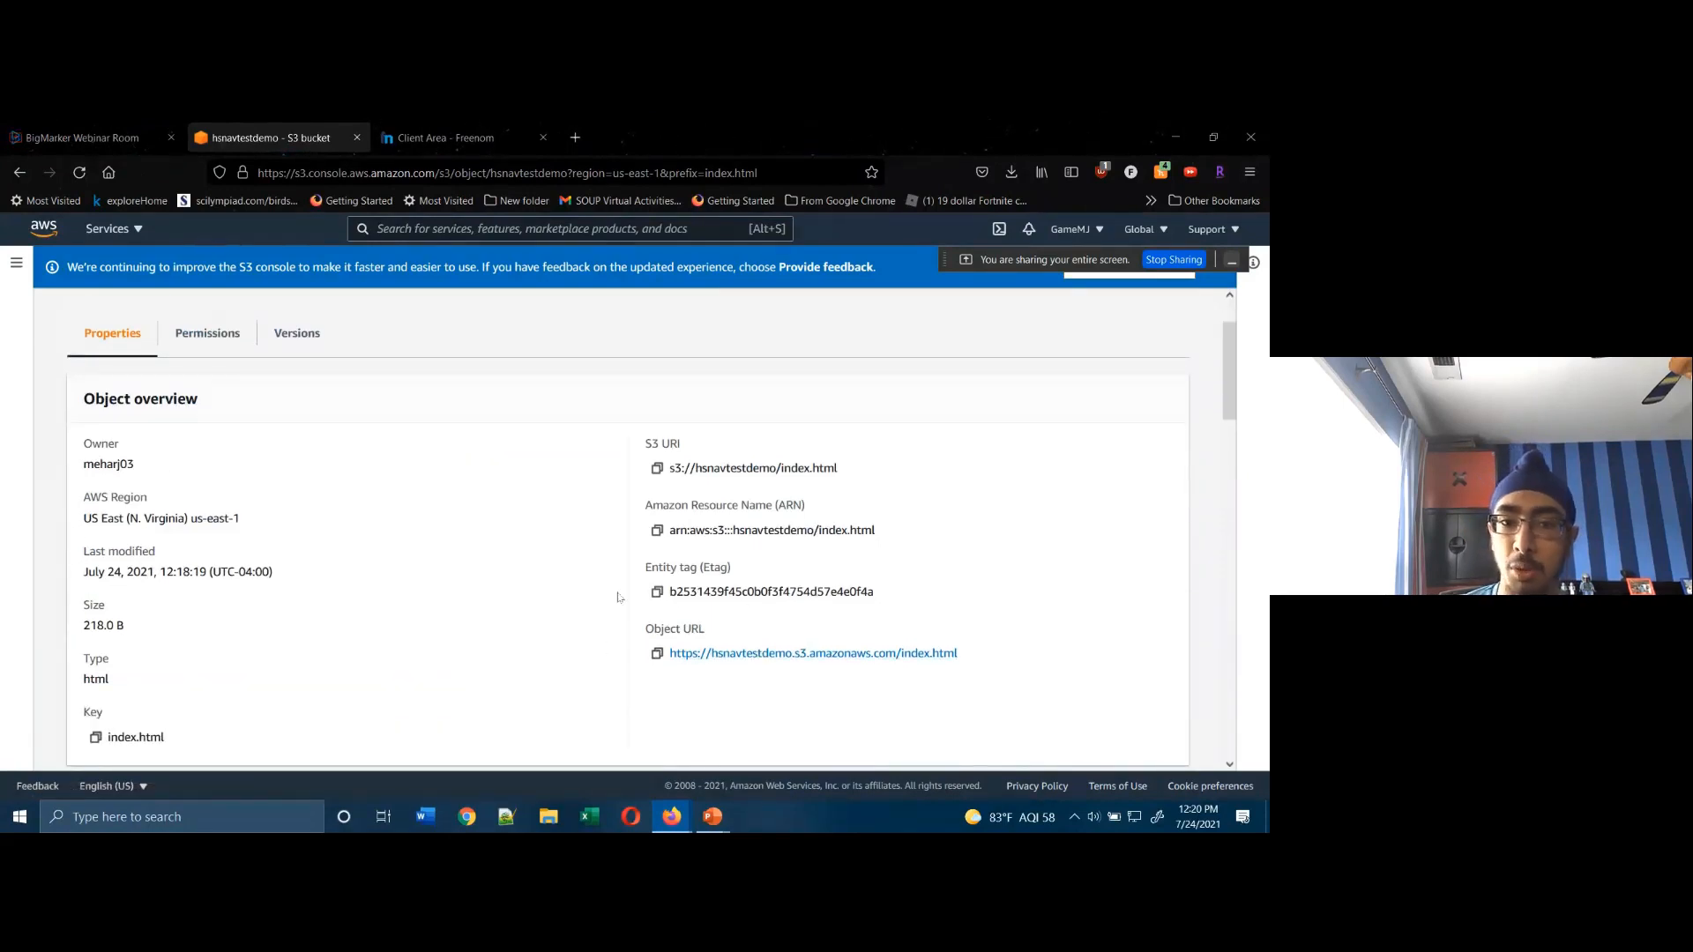
pyautogui.click(656, 654)
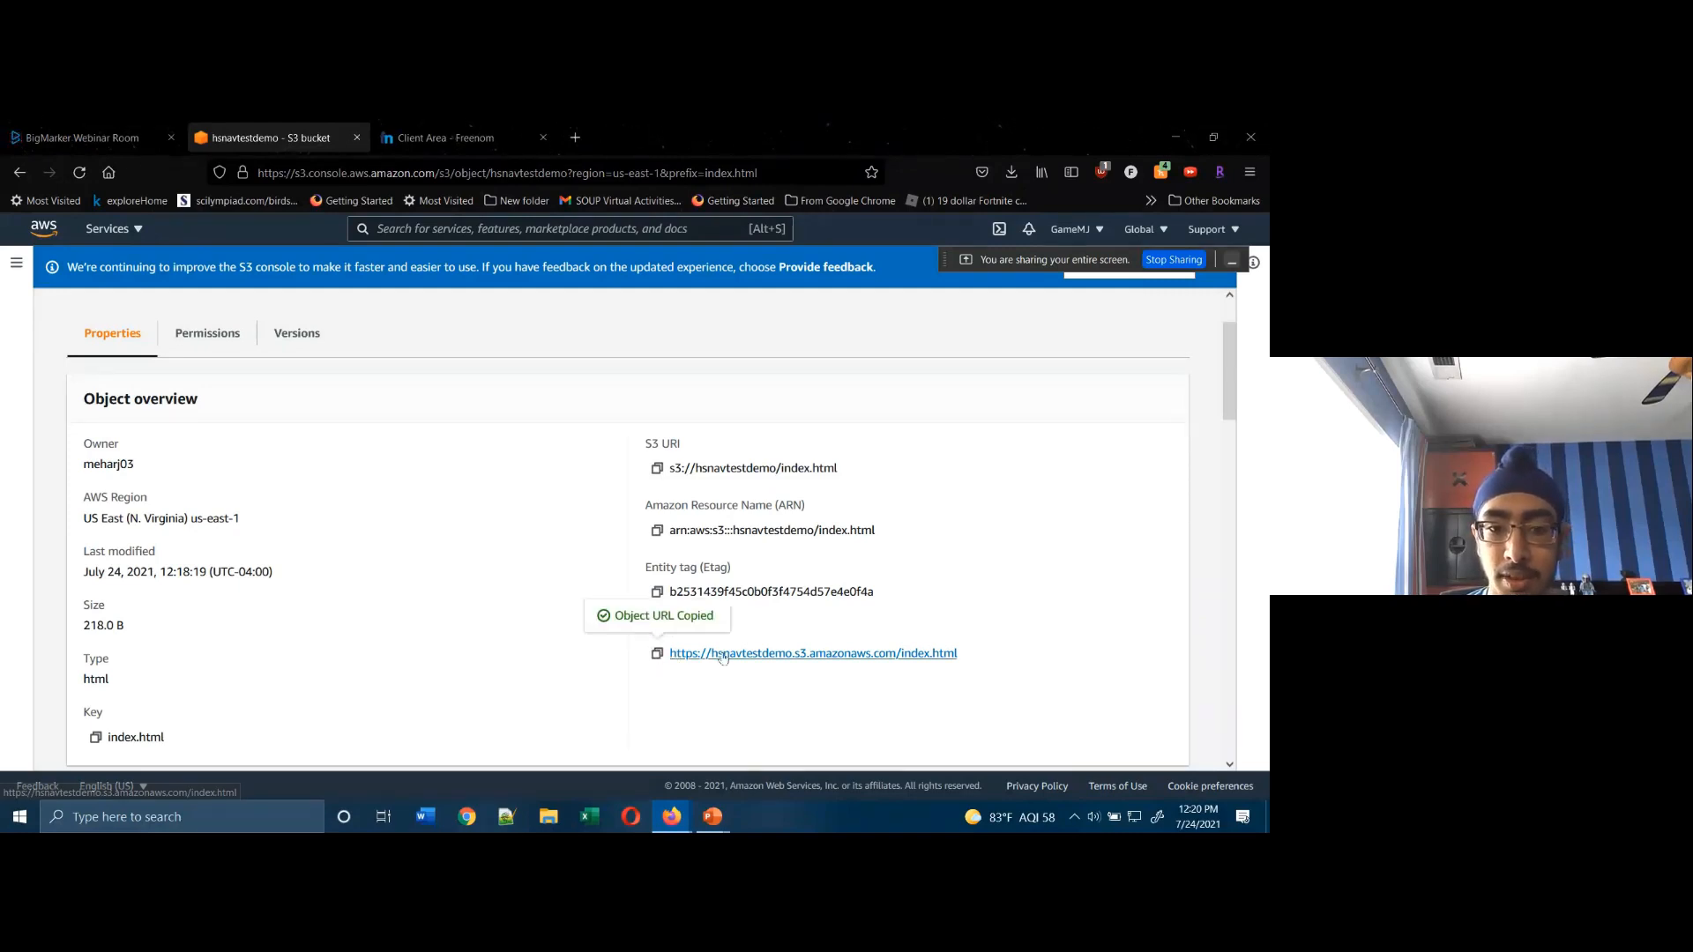
# Load the copied index.html Object URL in a new Firefox tab, which shows an AccessDenied XML error
pyautogui.click(574, 134)
pyautogui.rightClick(589, 165)
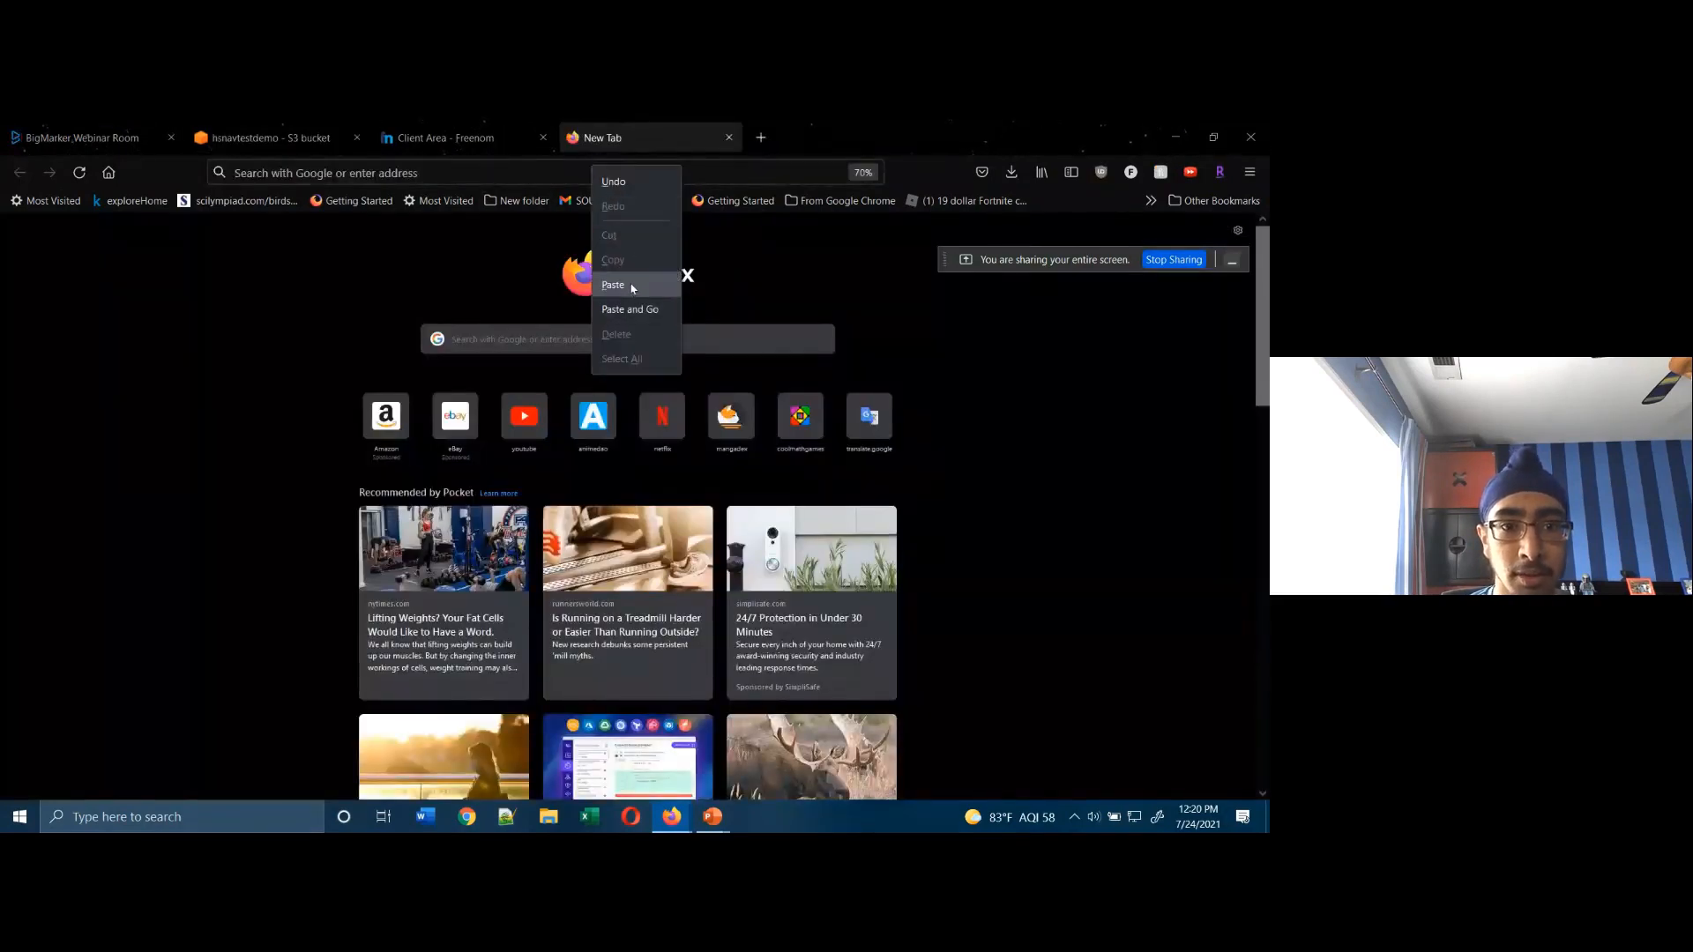
pyautogui.click(614, 285)
pyautogui.press('Return')
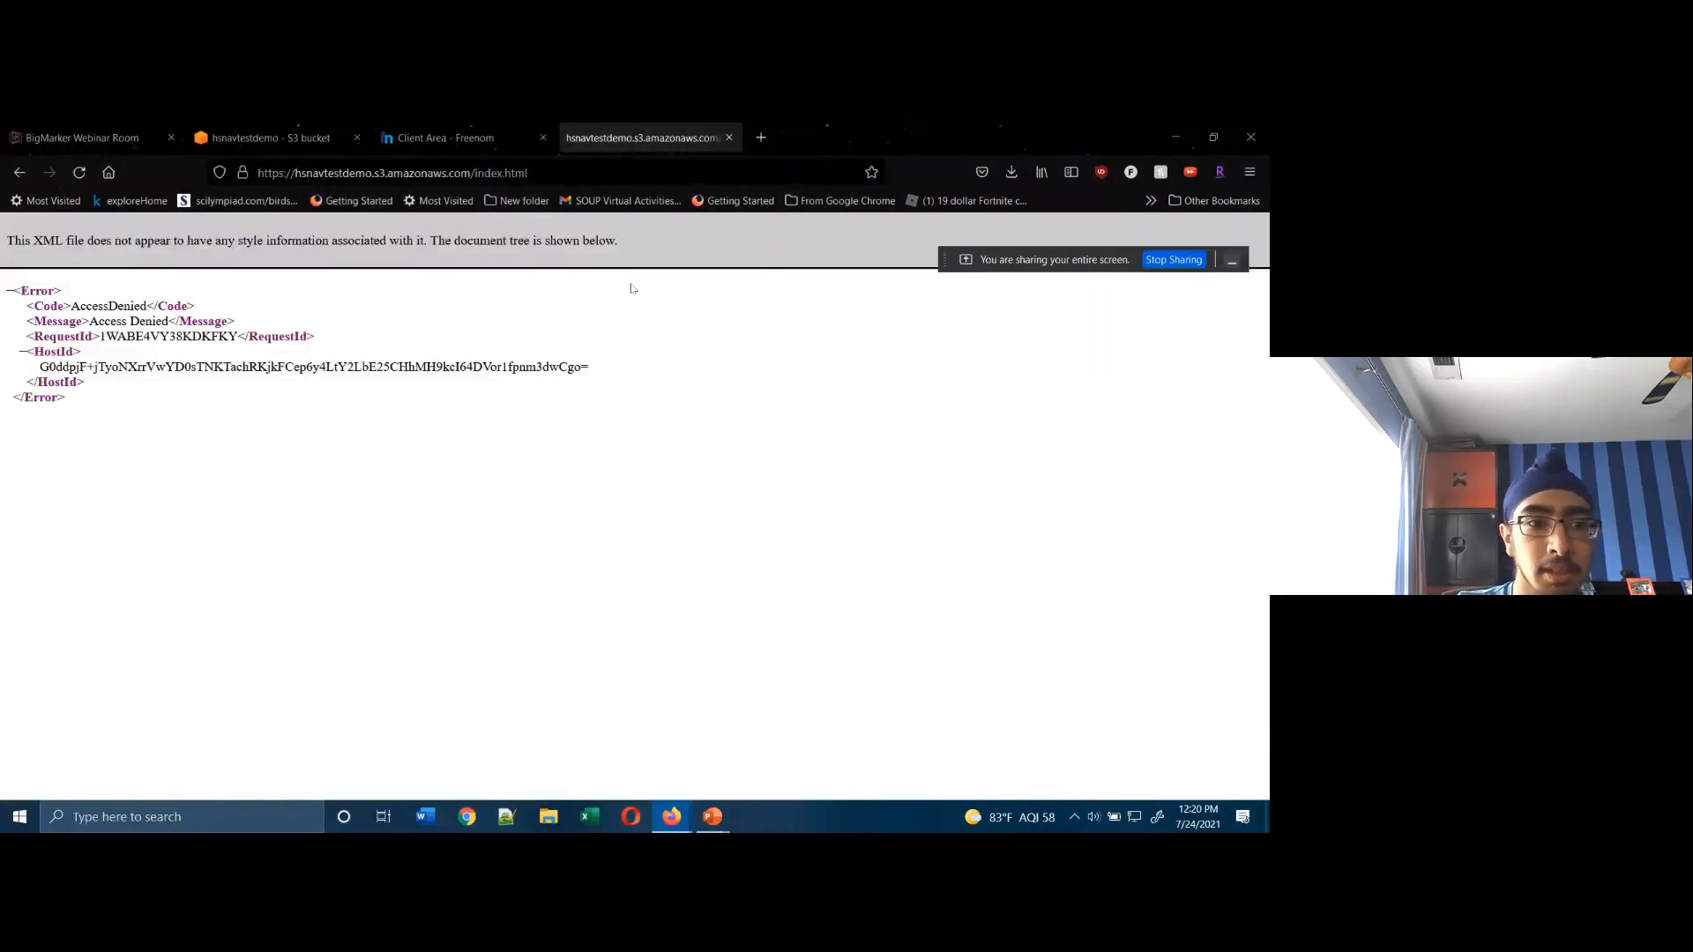
pyautogui.moveTo(33, 305); pyautogui.dragTo(399, 383)
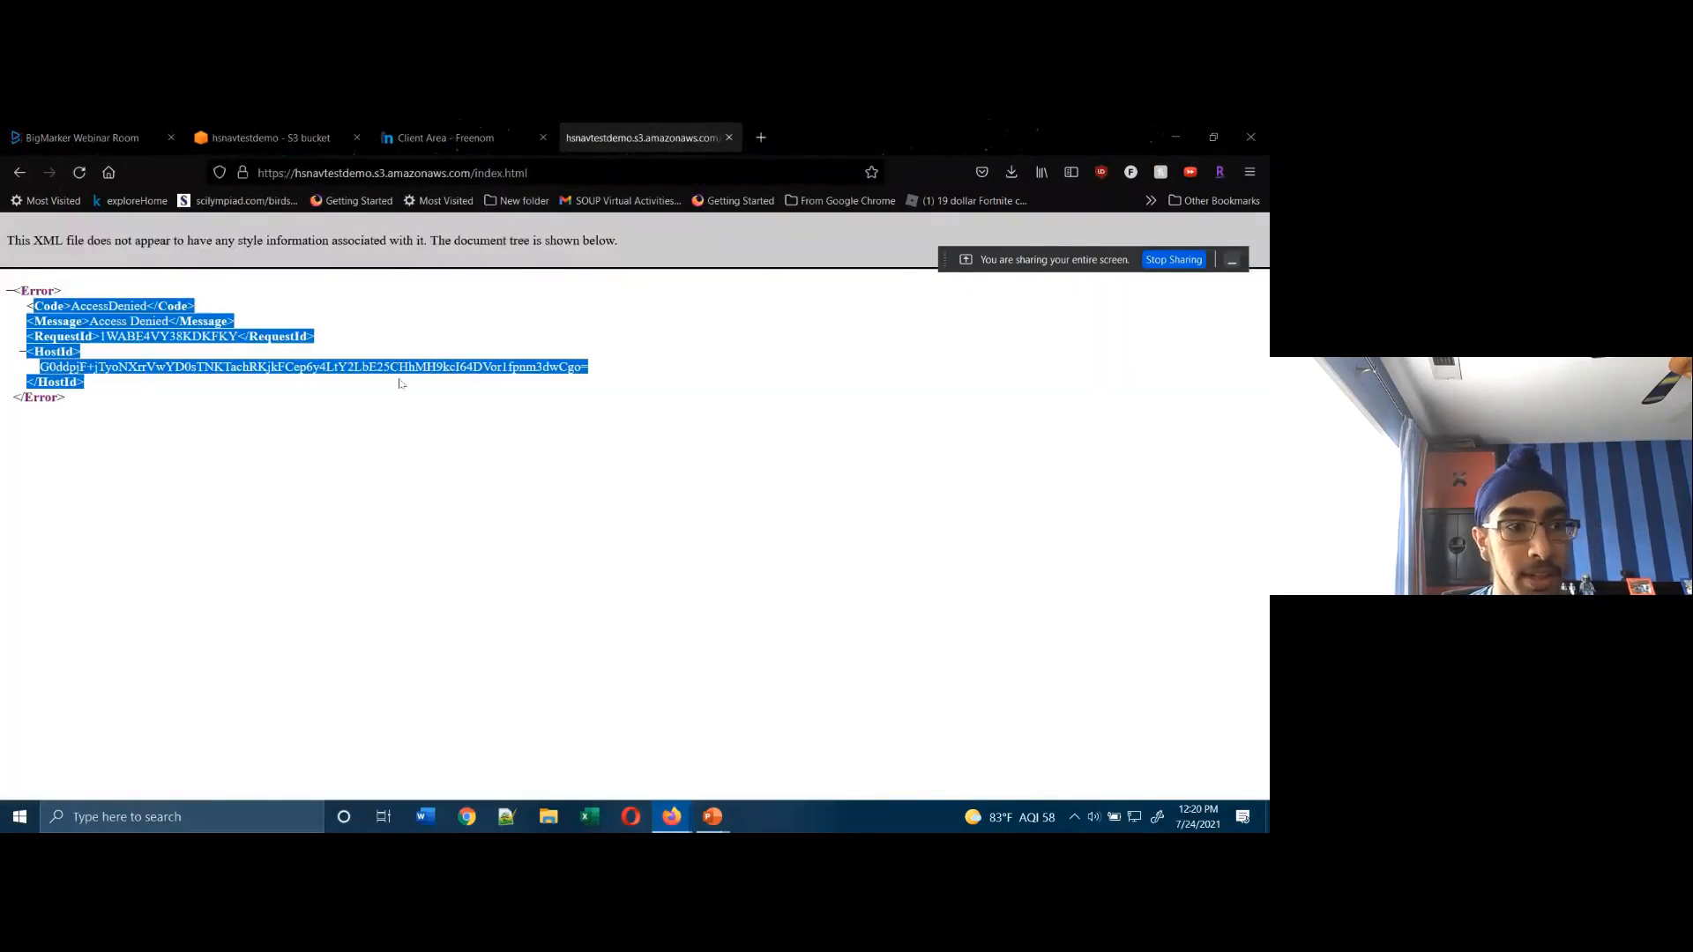
# Back in the S3 tab, check index.html's Permissions, then return to its Properties
pyautogui.click(240, 143)
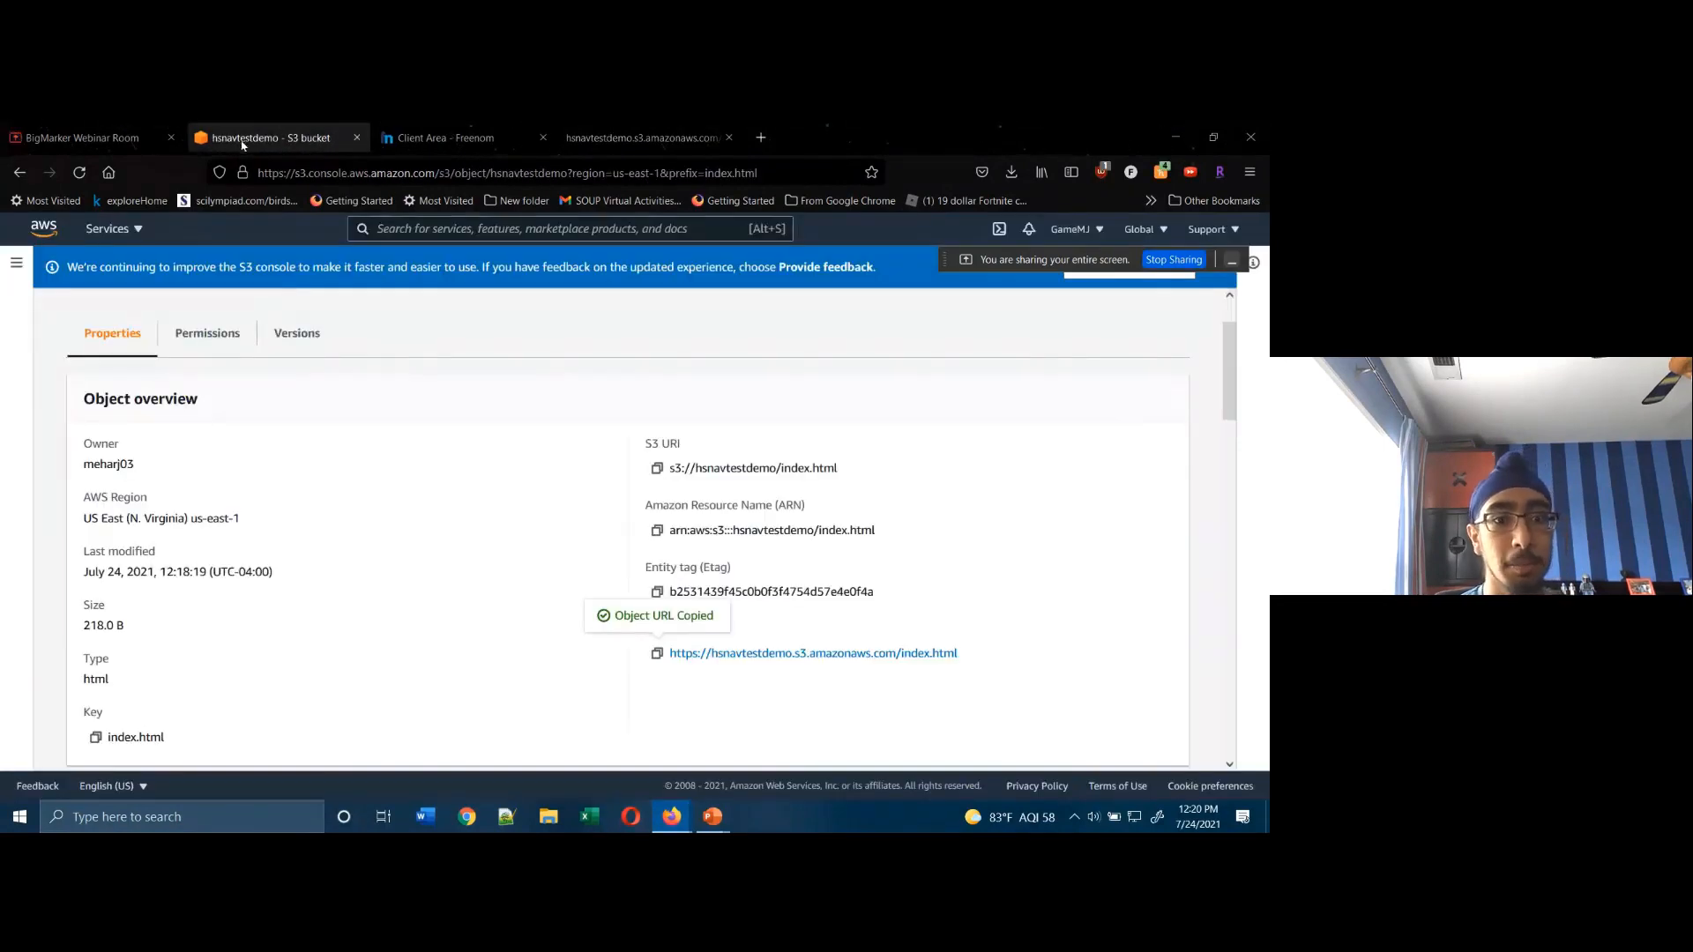
pyautogui.scroll(-7, 269, 344)
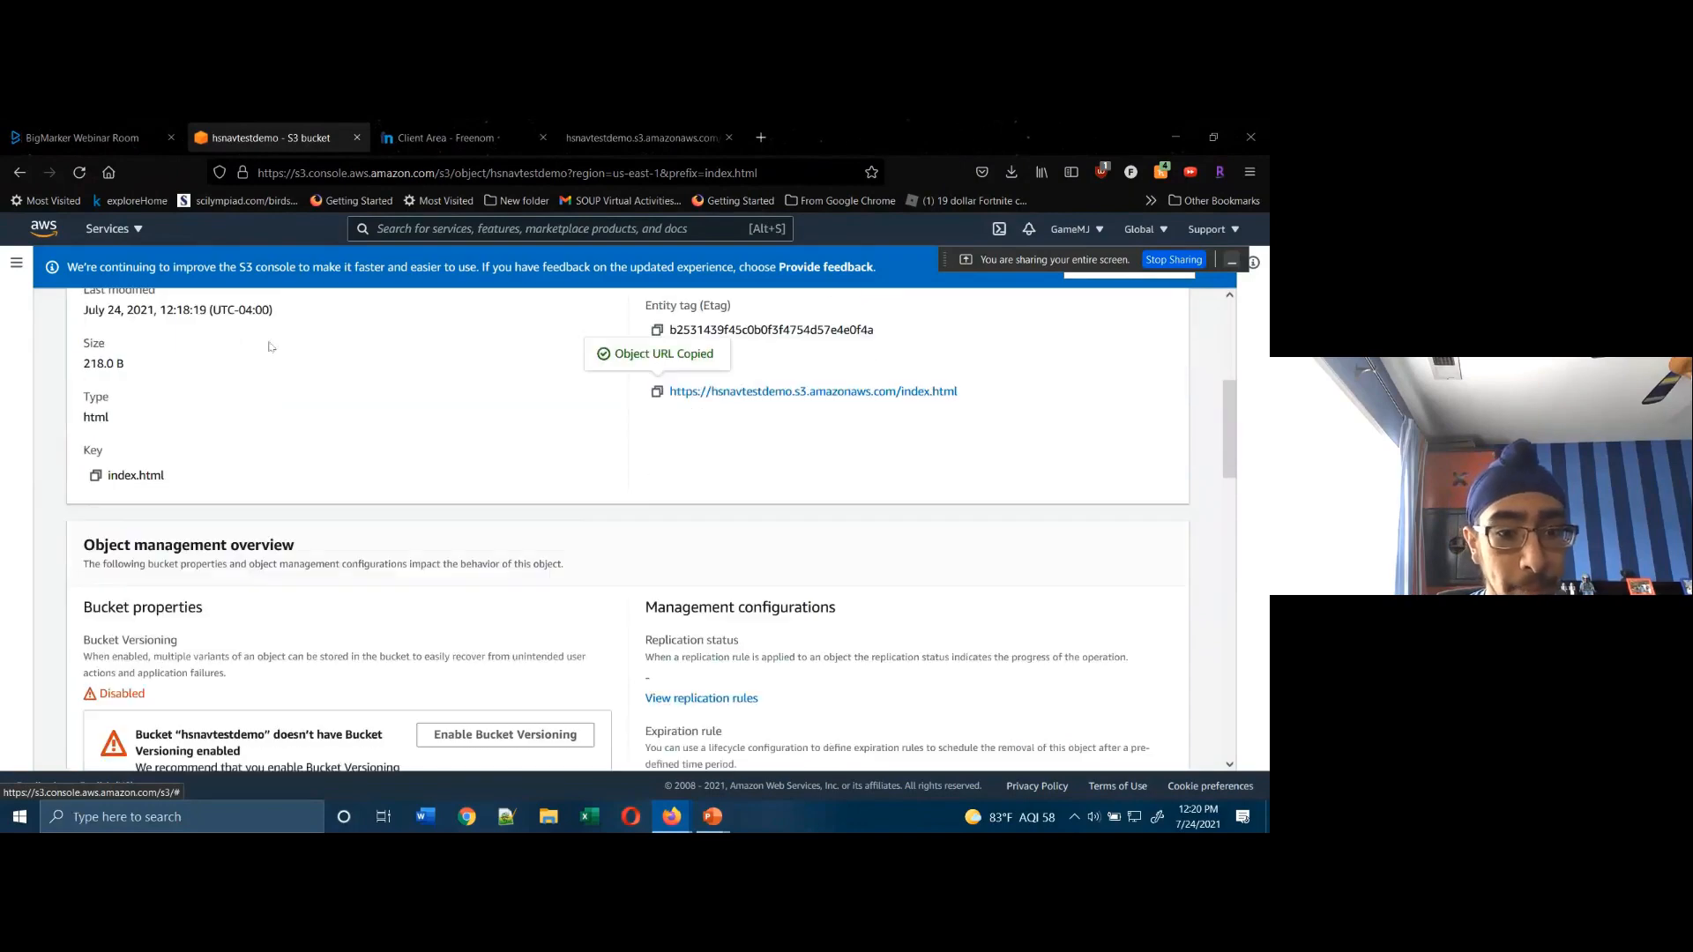
pyautogui.scroll(7, 269, 344)
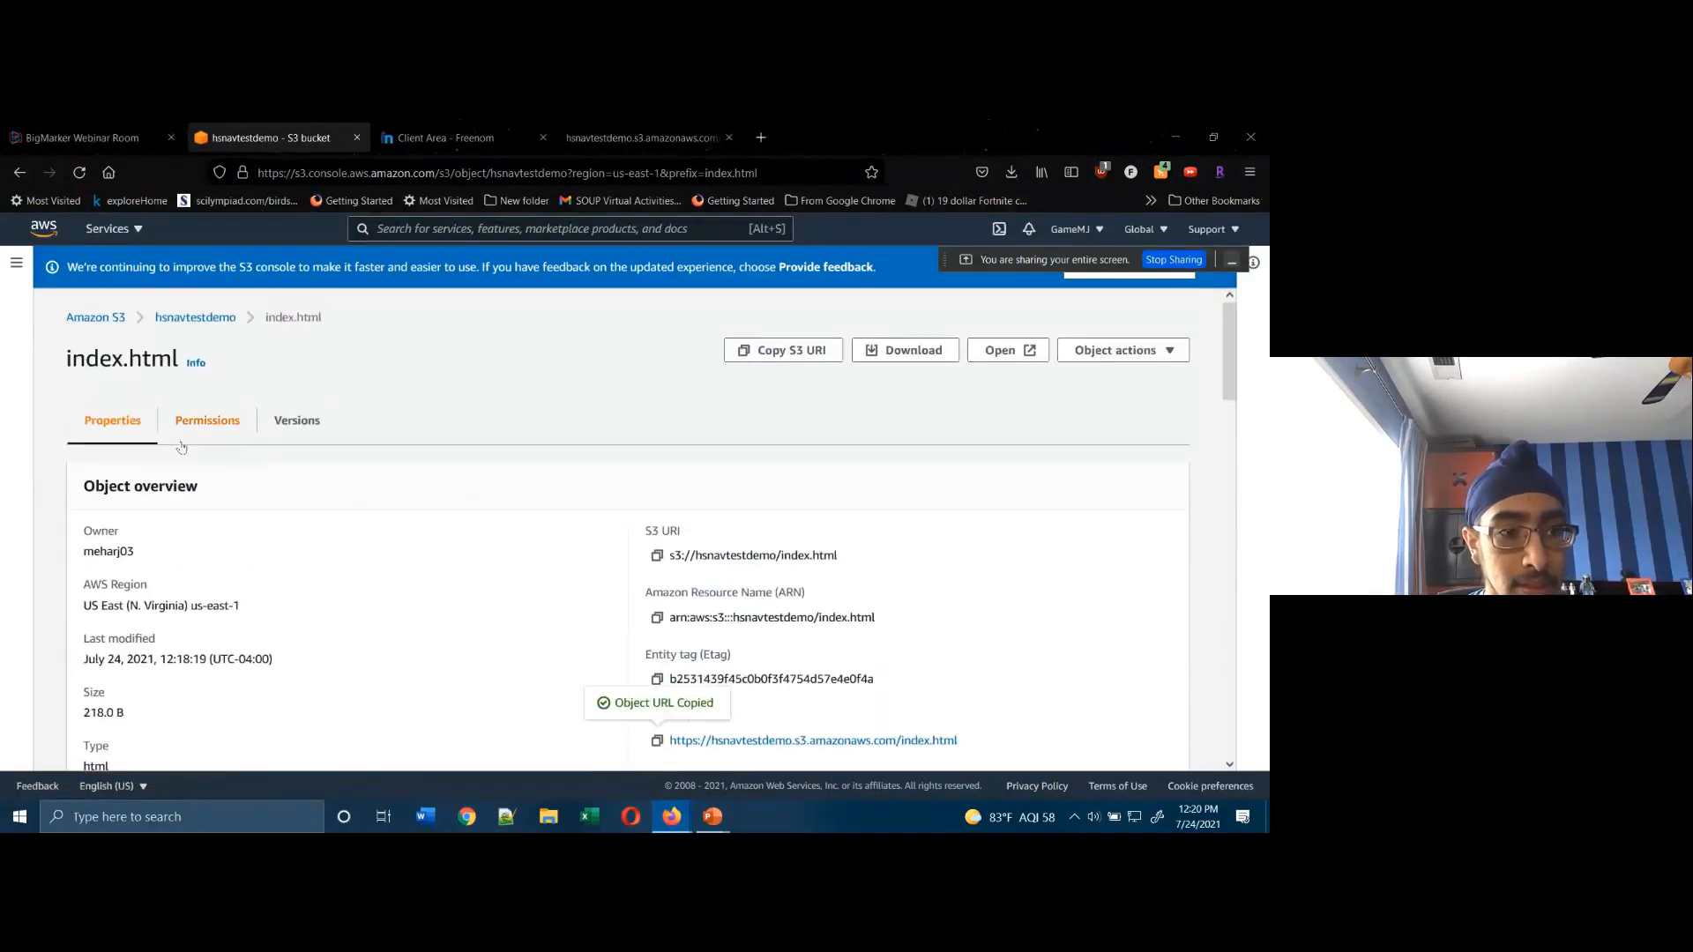
pyautogui.click(187, 432)
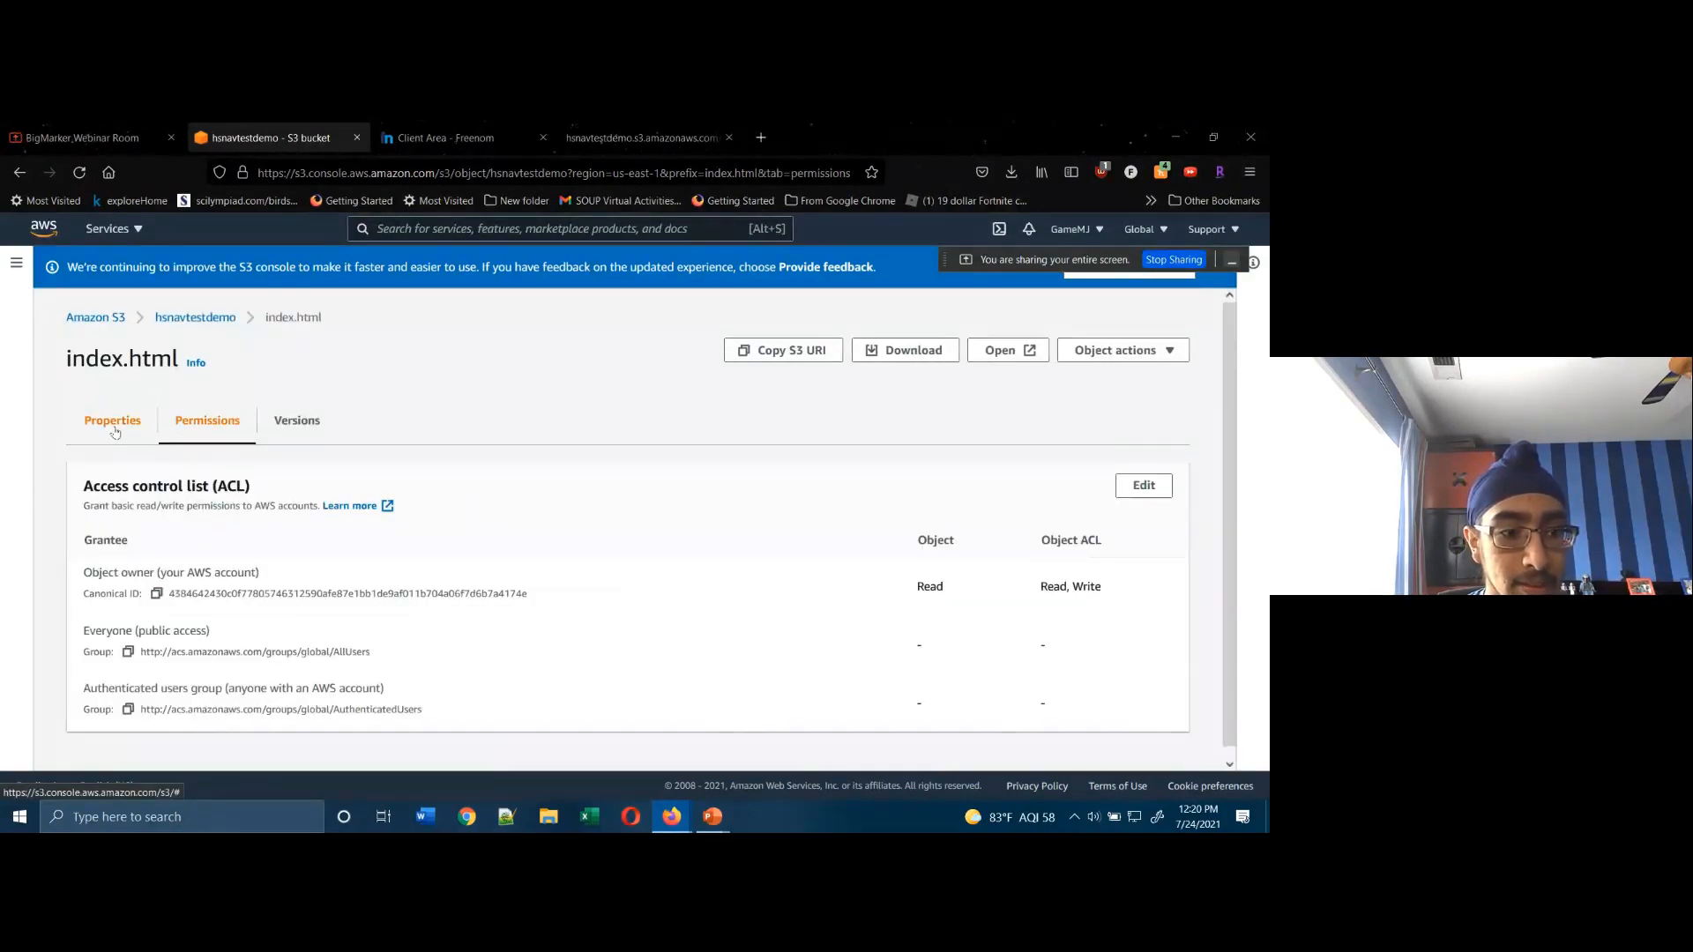
pyautogui.click(115, 422)
# Open the Object actions dropdown for index.html
pyautogui.scroll(-3, 285, 538)
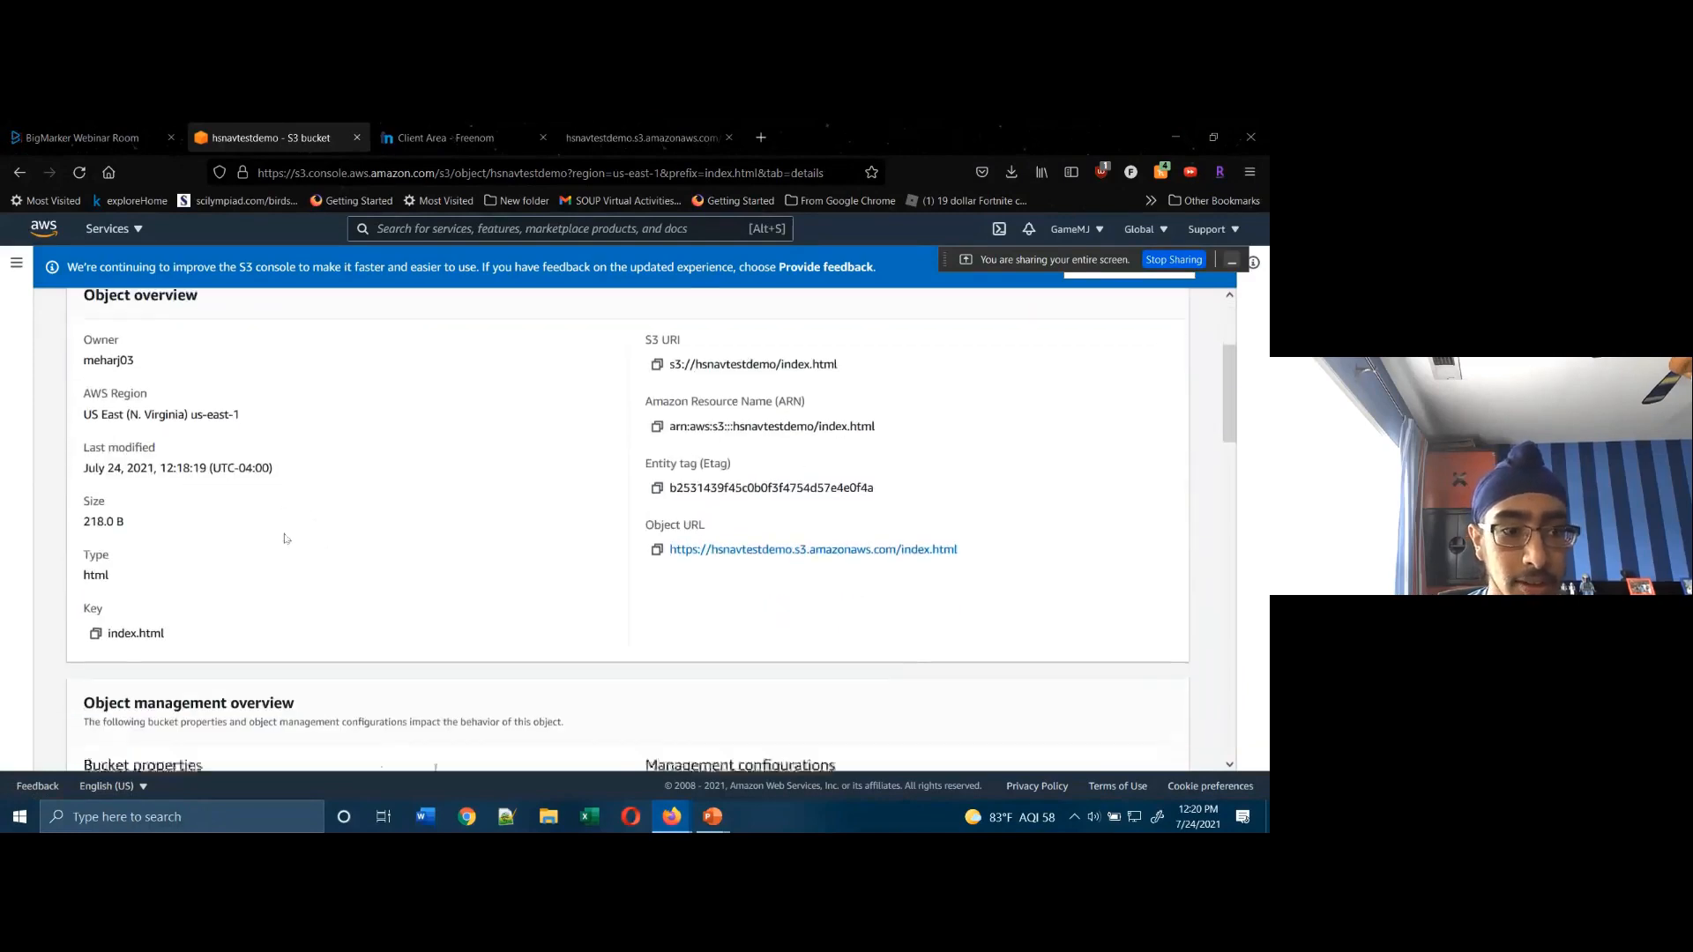
pyautogui.scroll(-15, 285, 539)
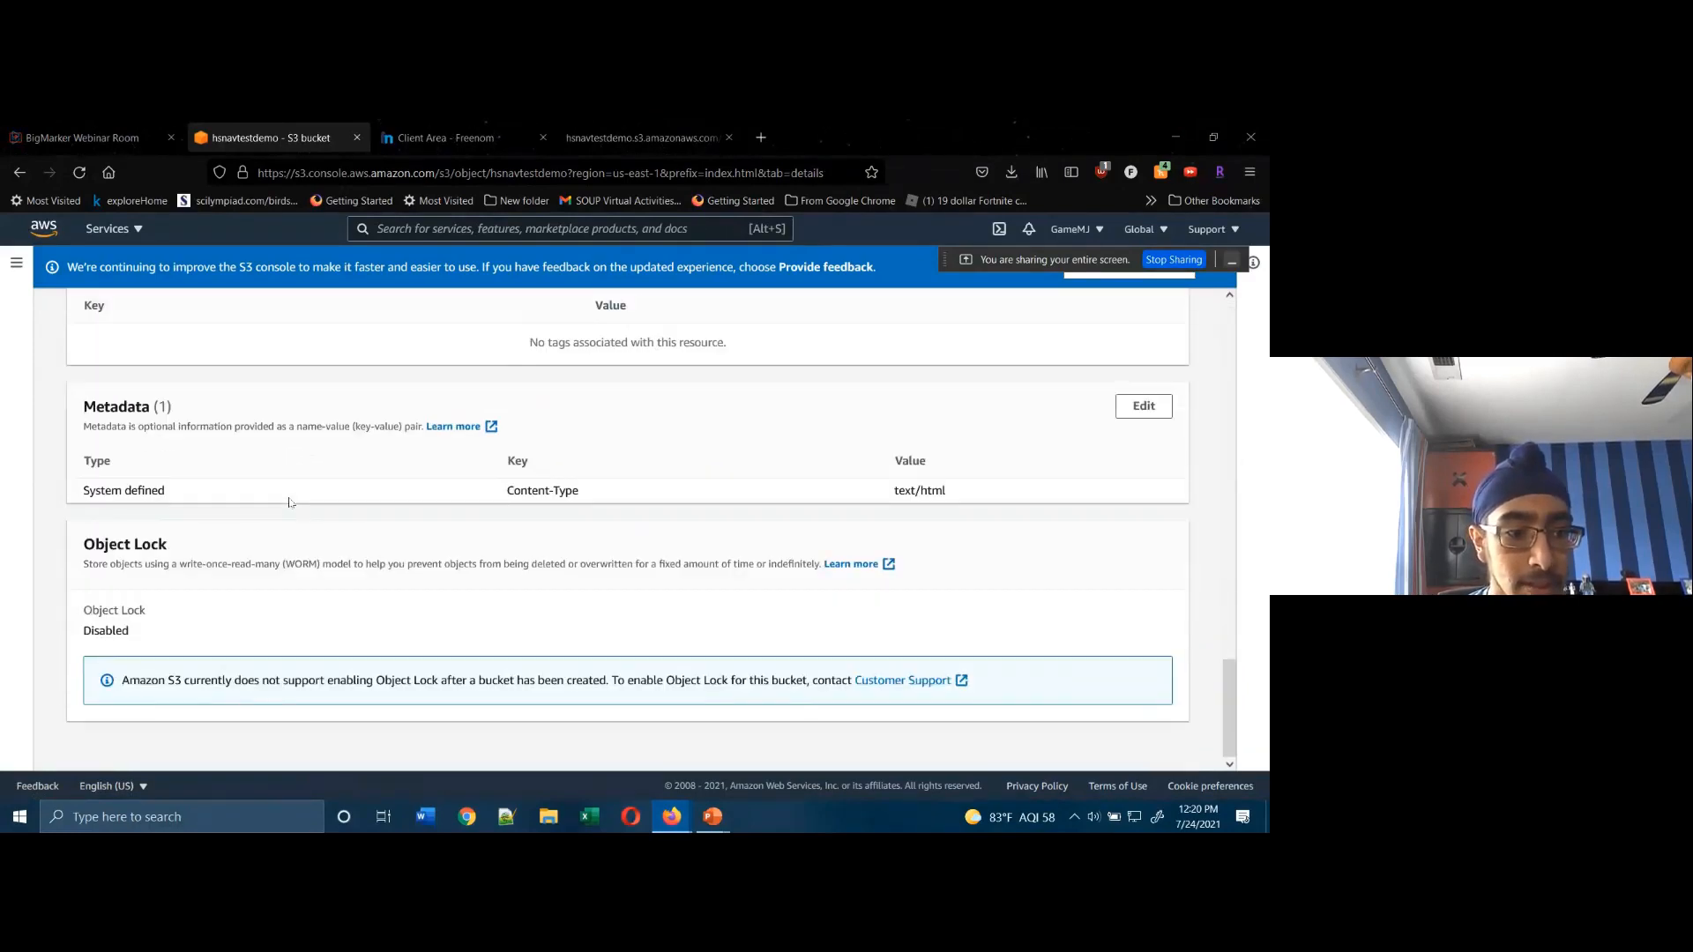
pyautogui.scroll(10, 289, 502)
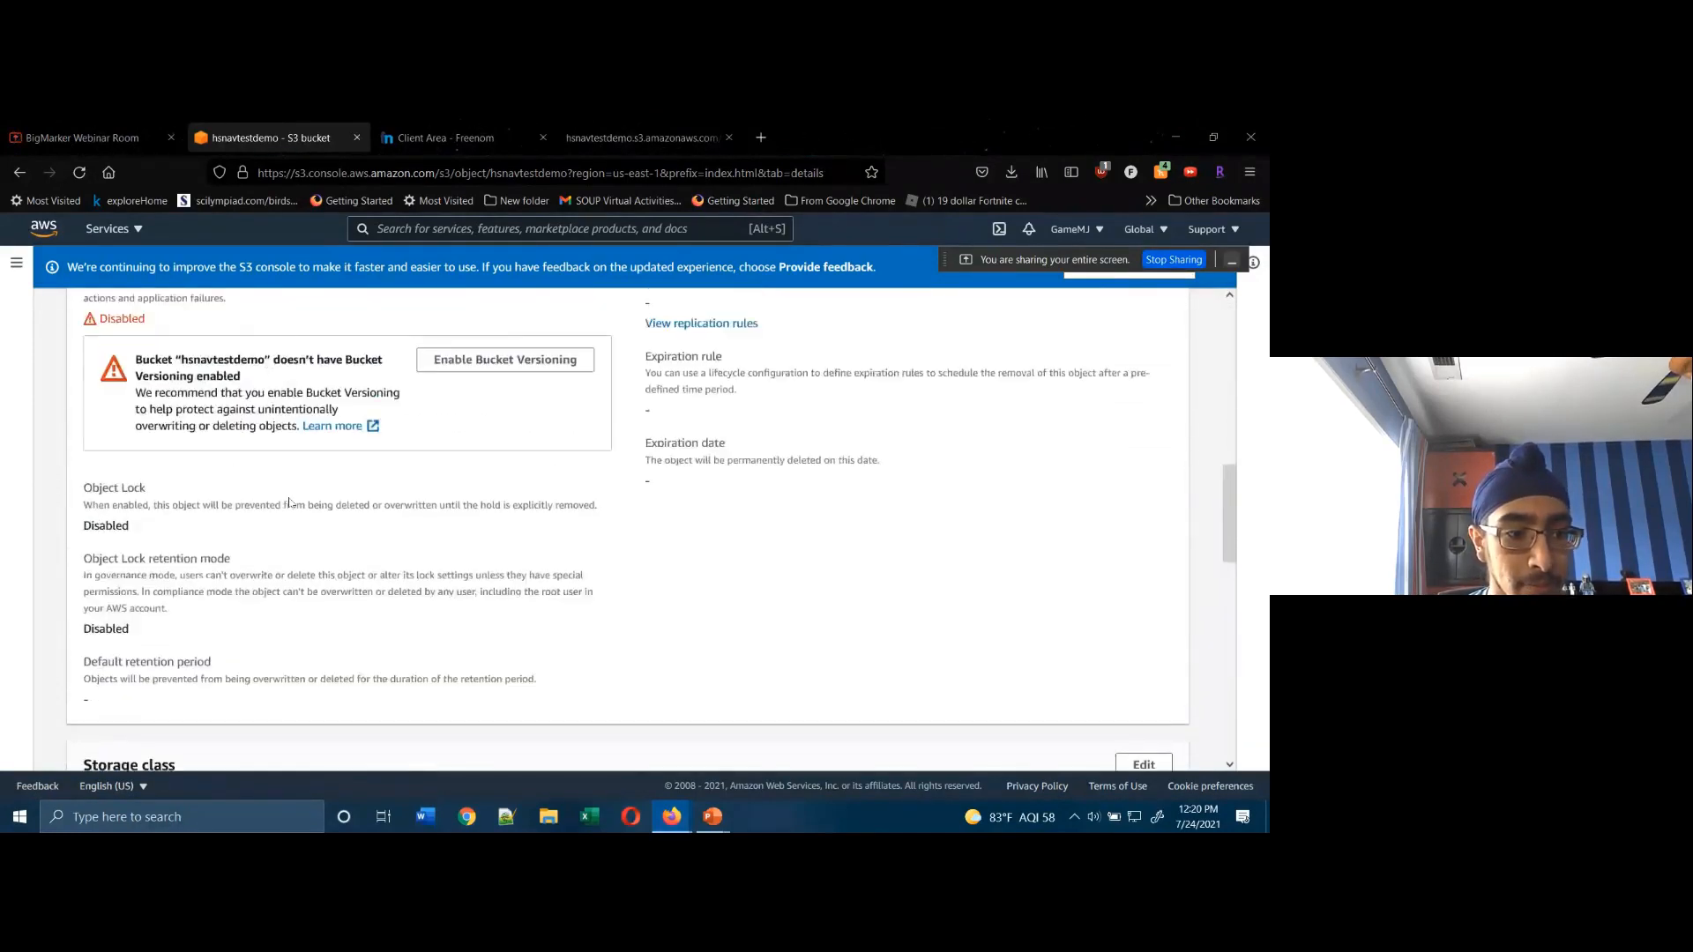
pyautogui.scroll(3, 289, 503)
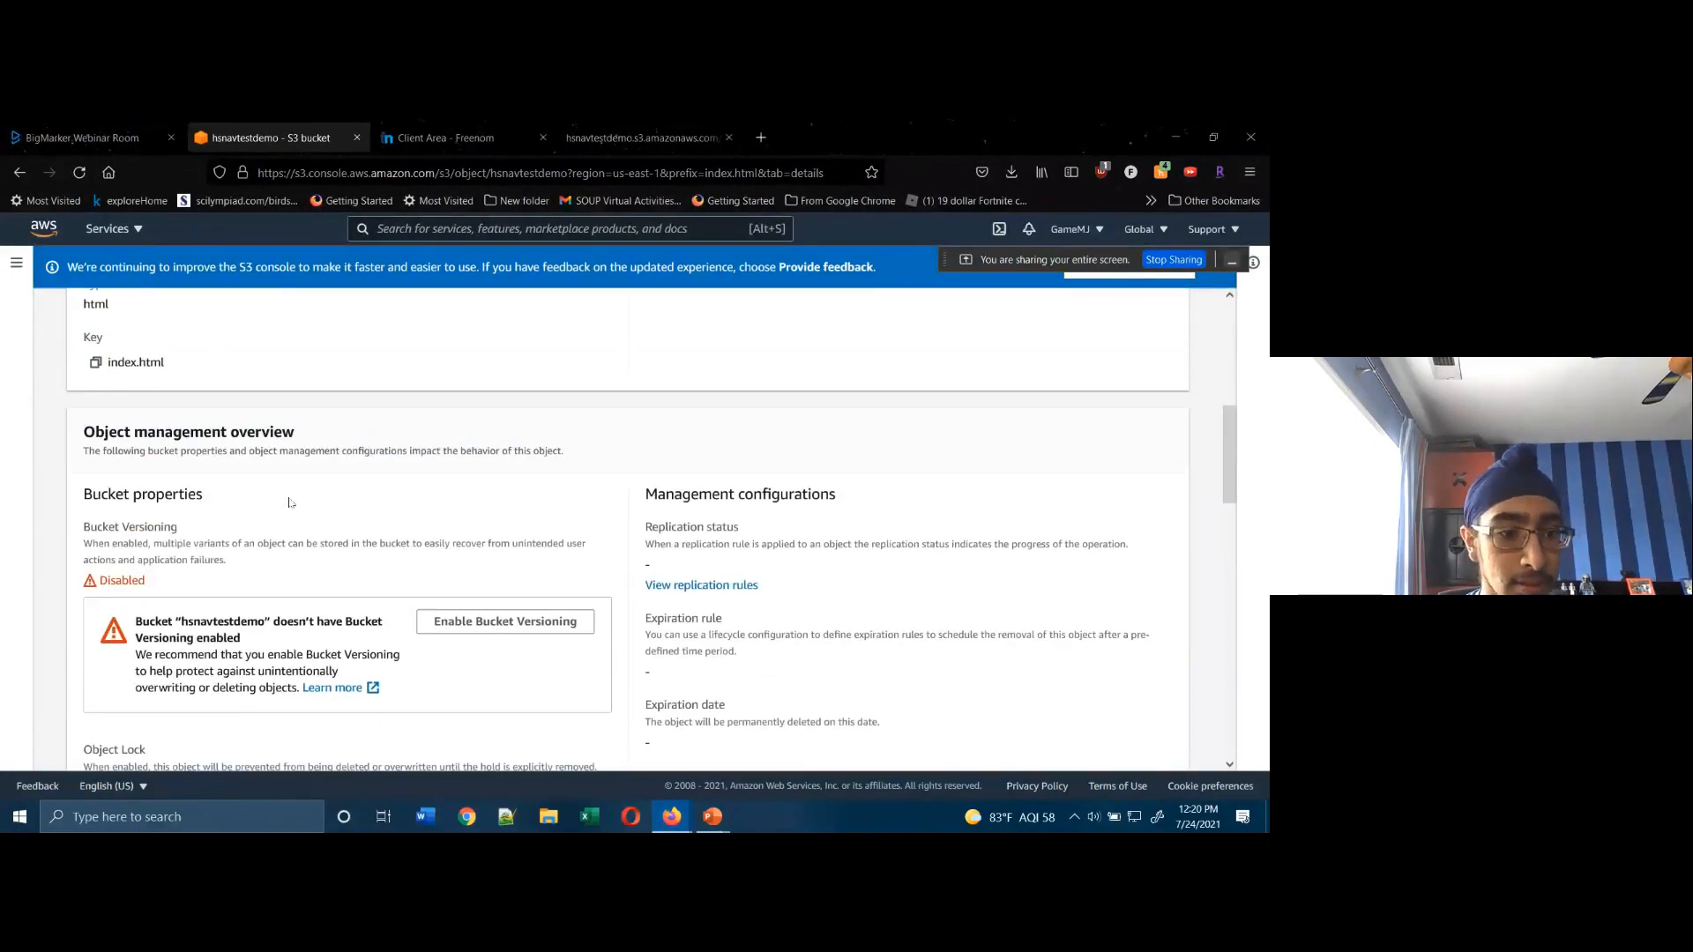
pyautogui.scroll(5, 290, 503)
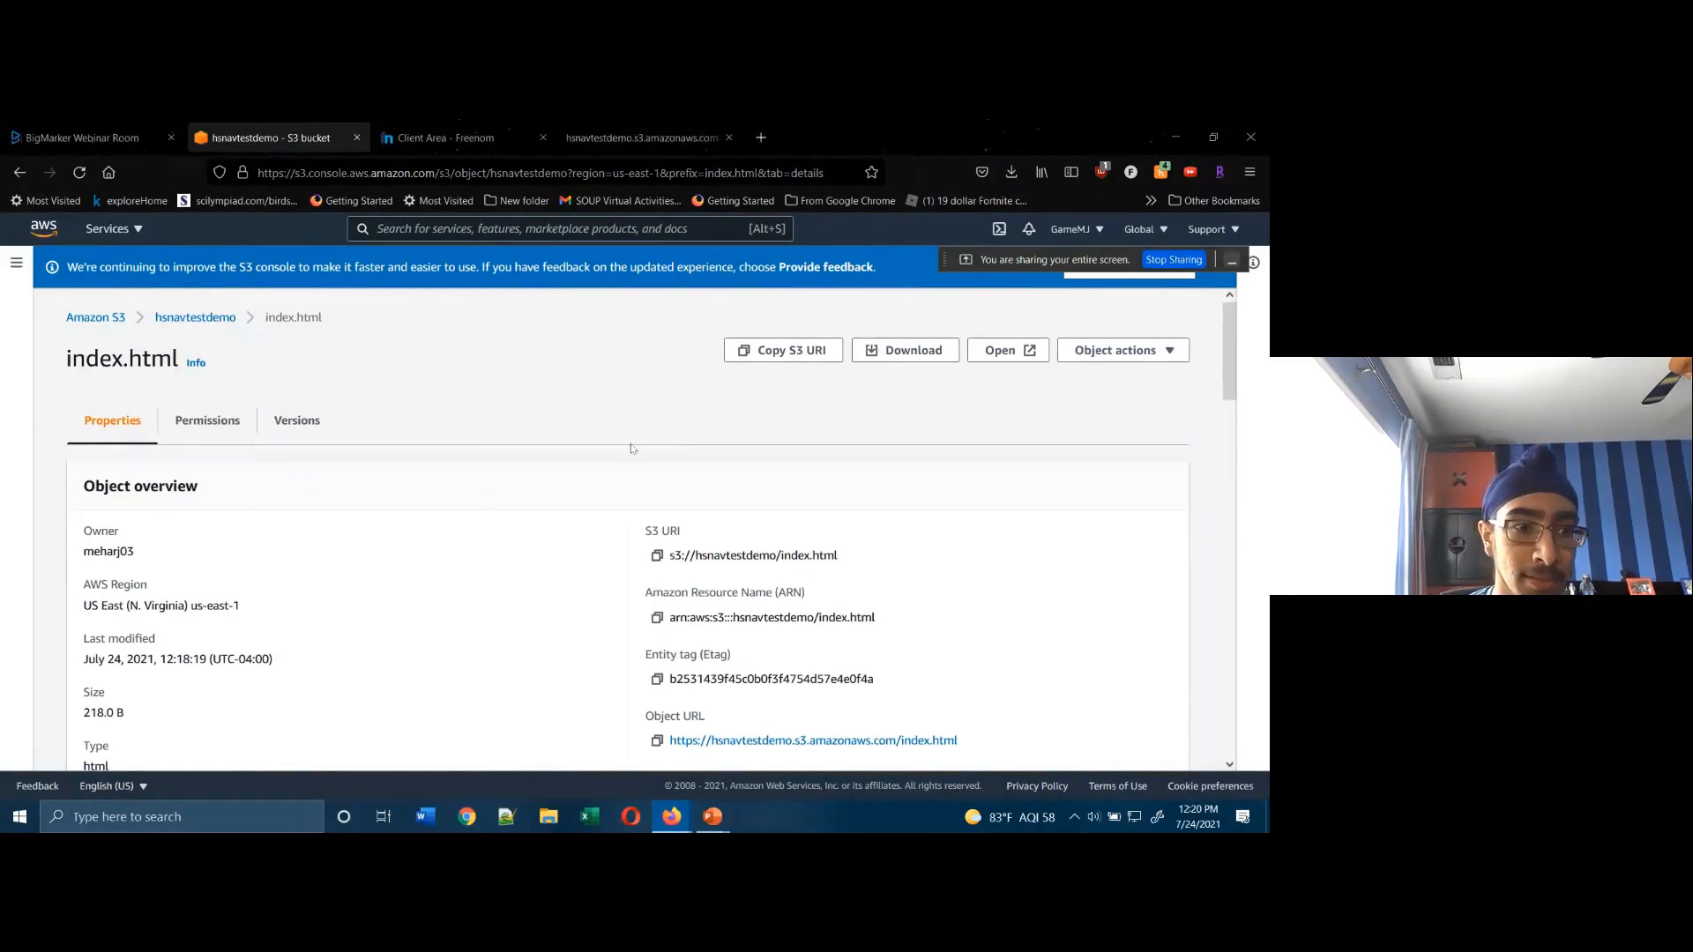
pyautogui.click(1148, 352)
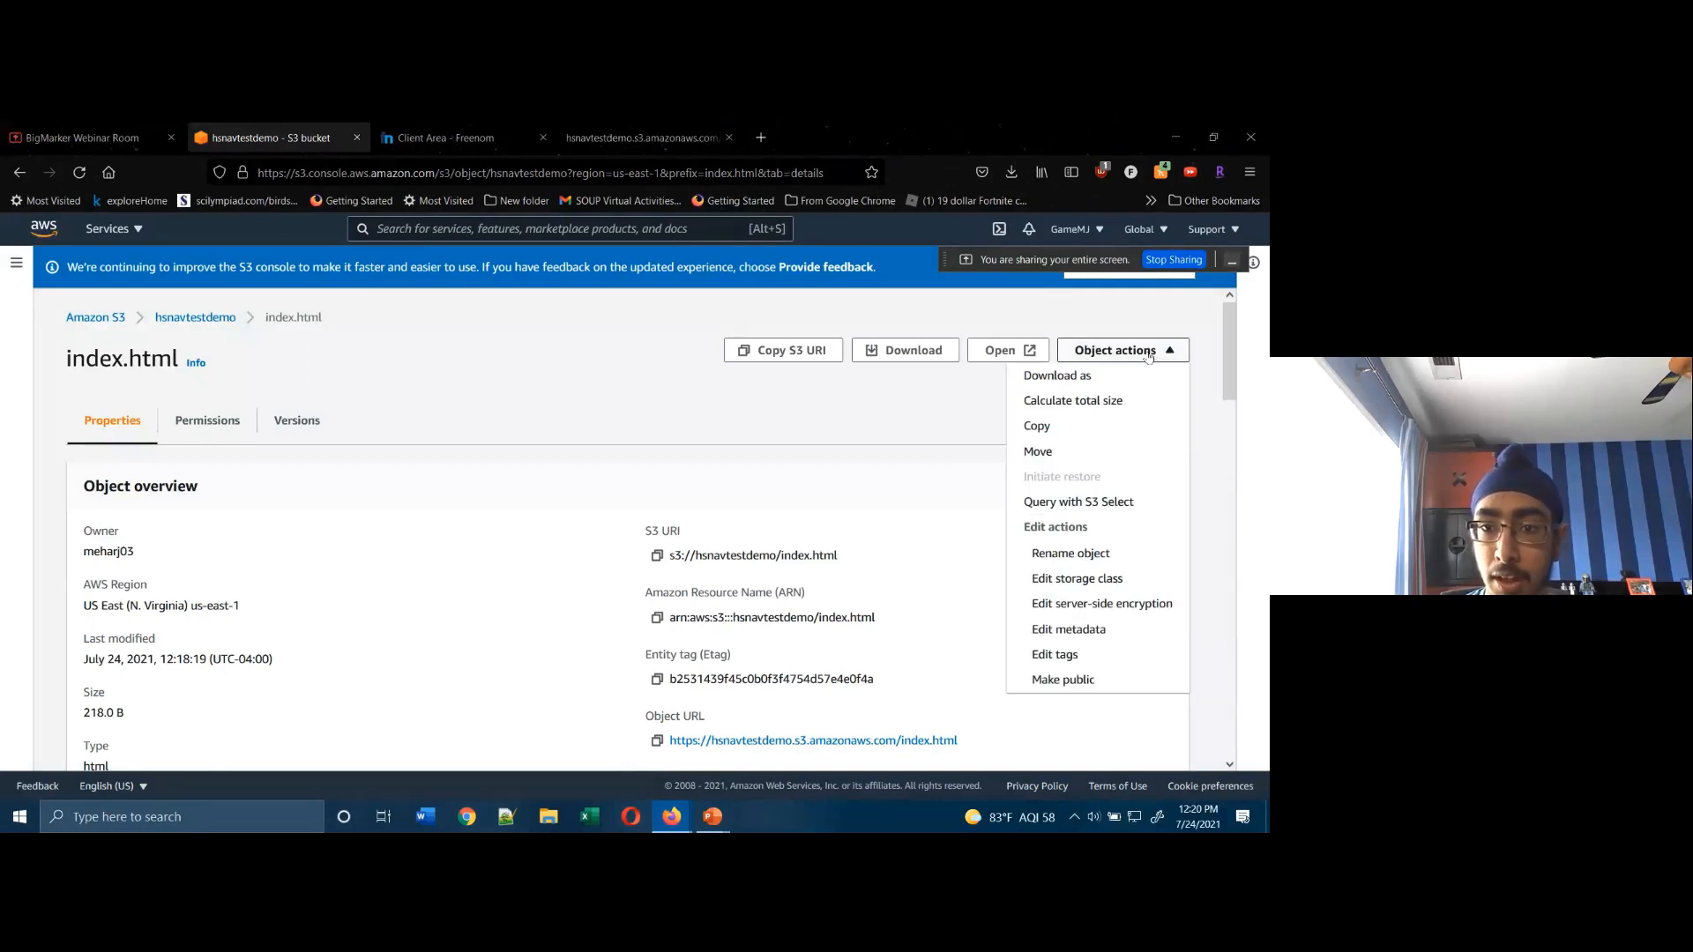
pyautogui.click(1064, 679)
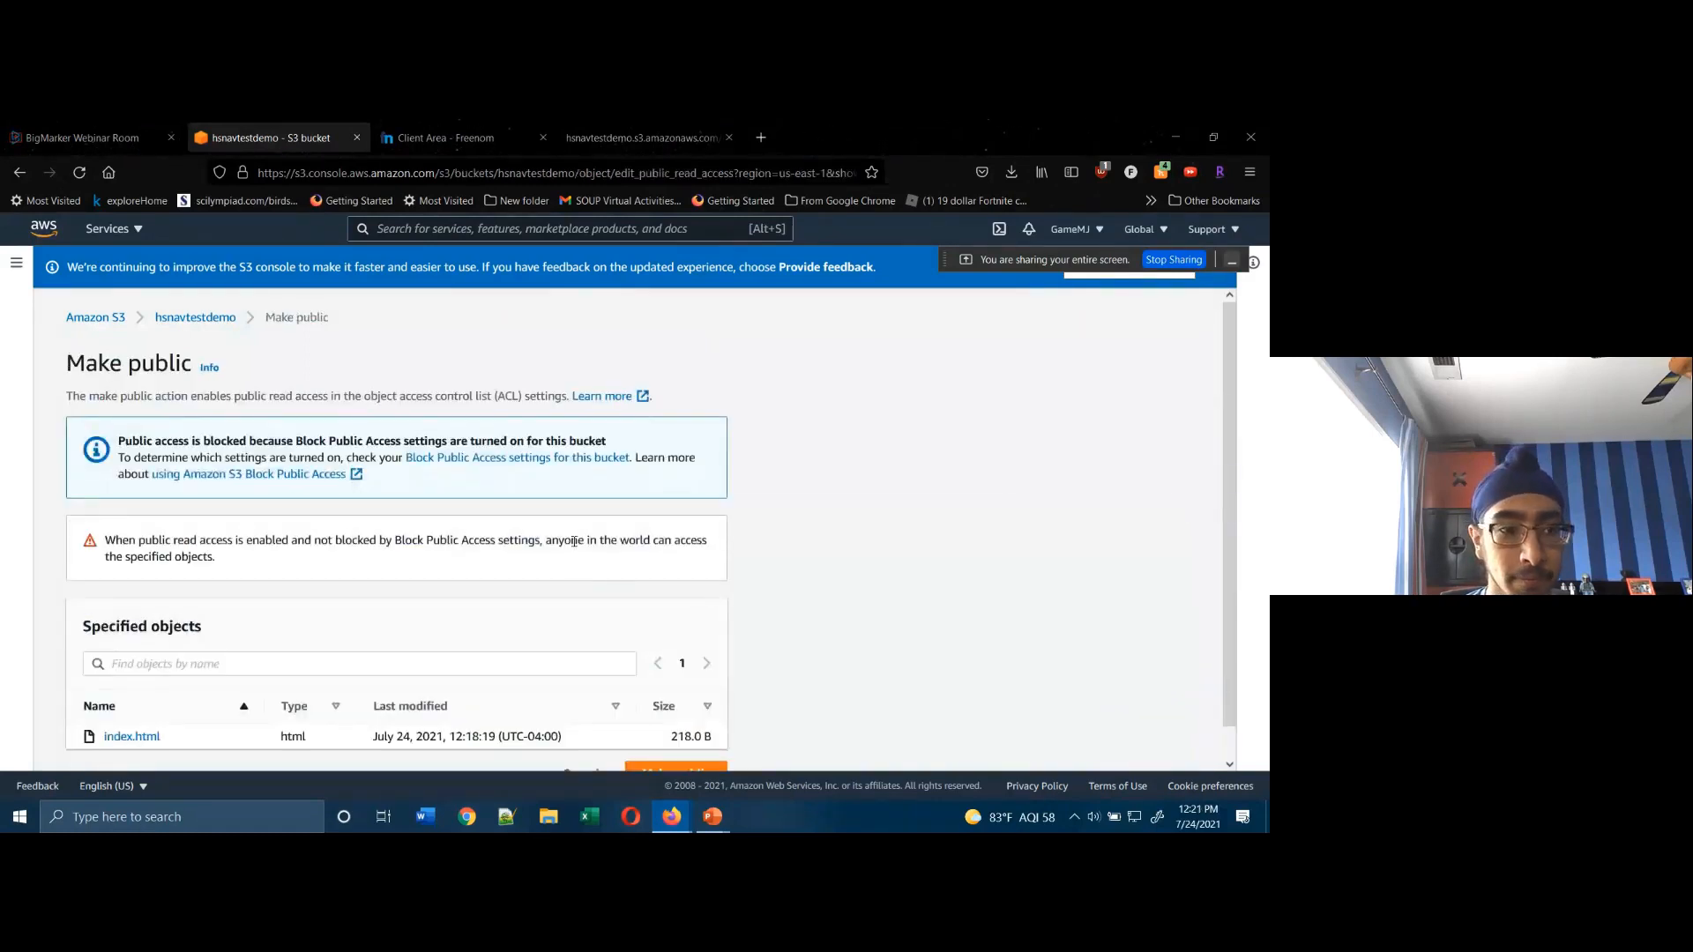
pyautogui.scroll(-1, 578, 558)
pyautogui.click(670, 746)
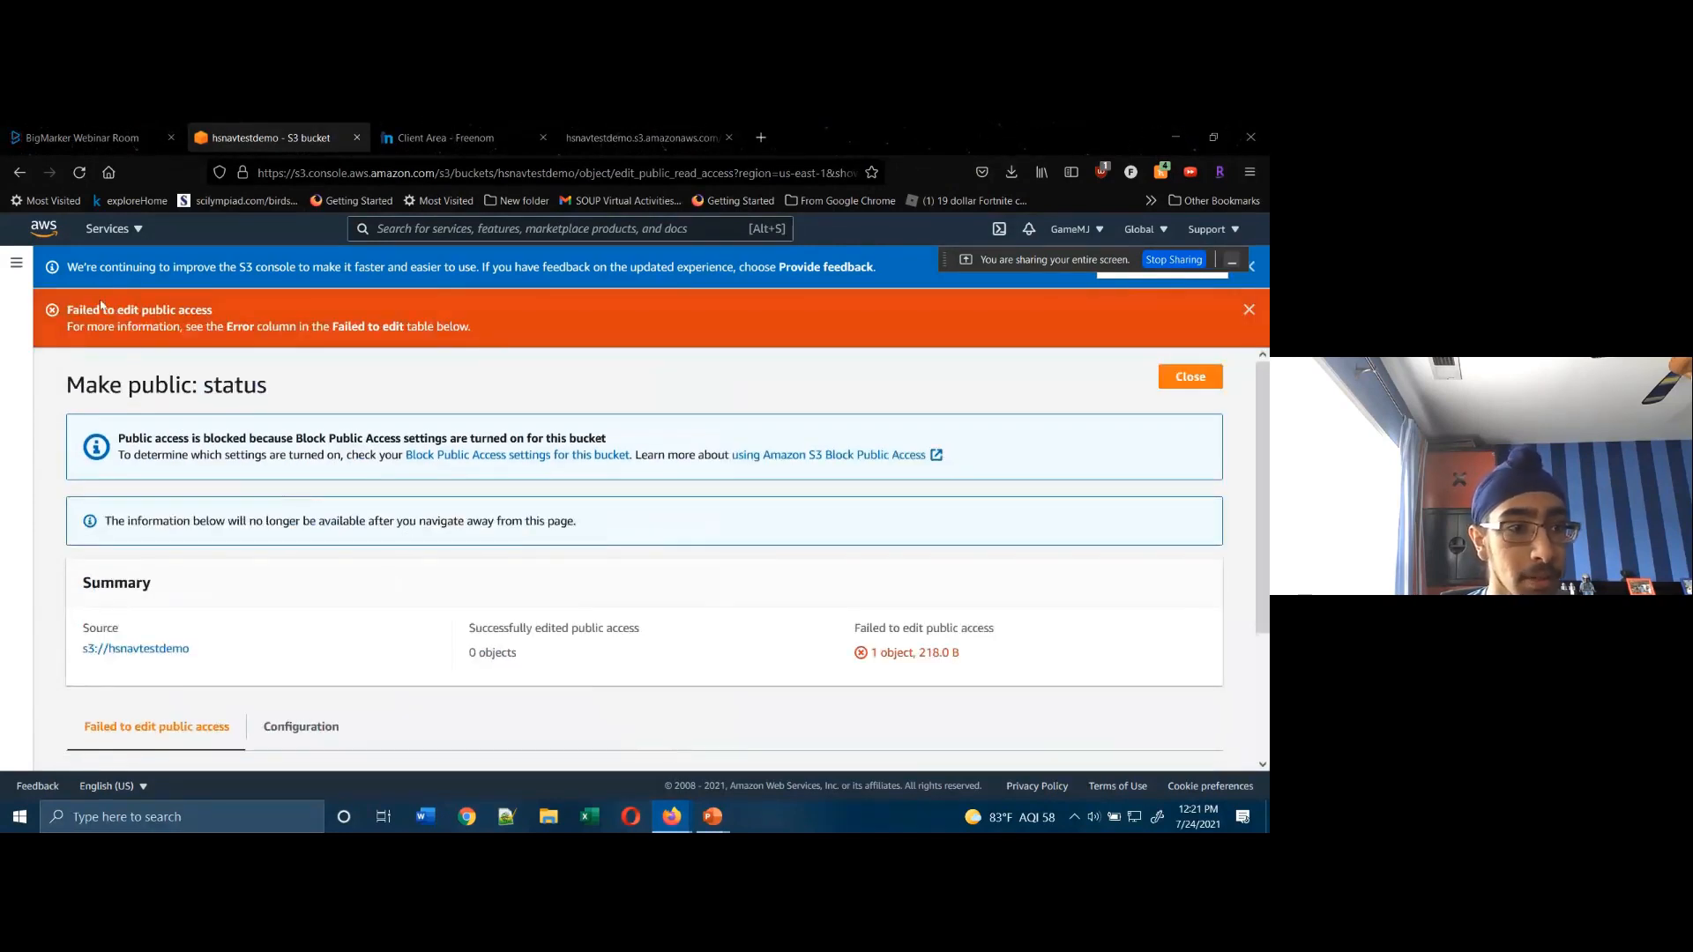
pyautogui.moveTo(76, 313); pyautogui.dragTo(499, 330)
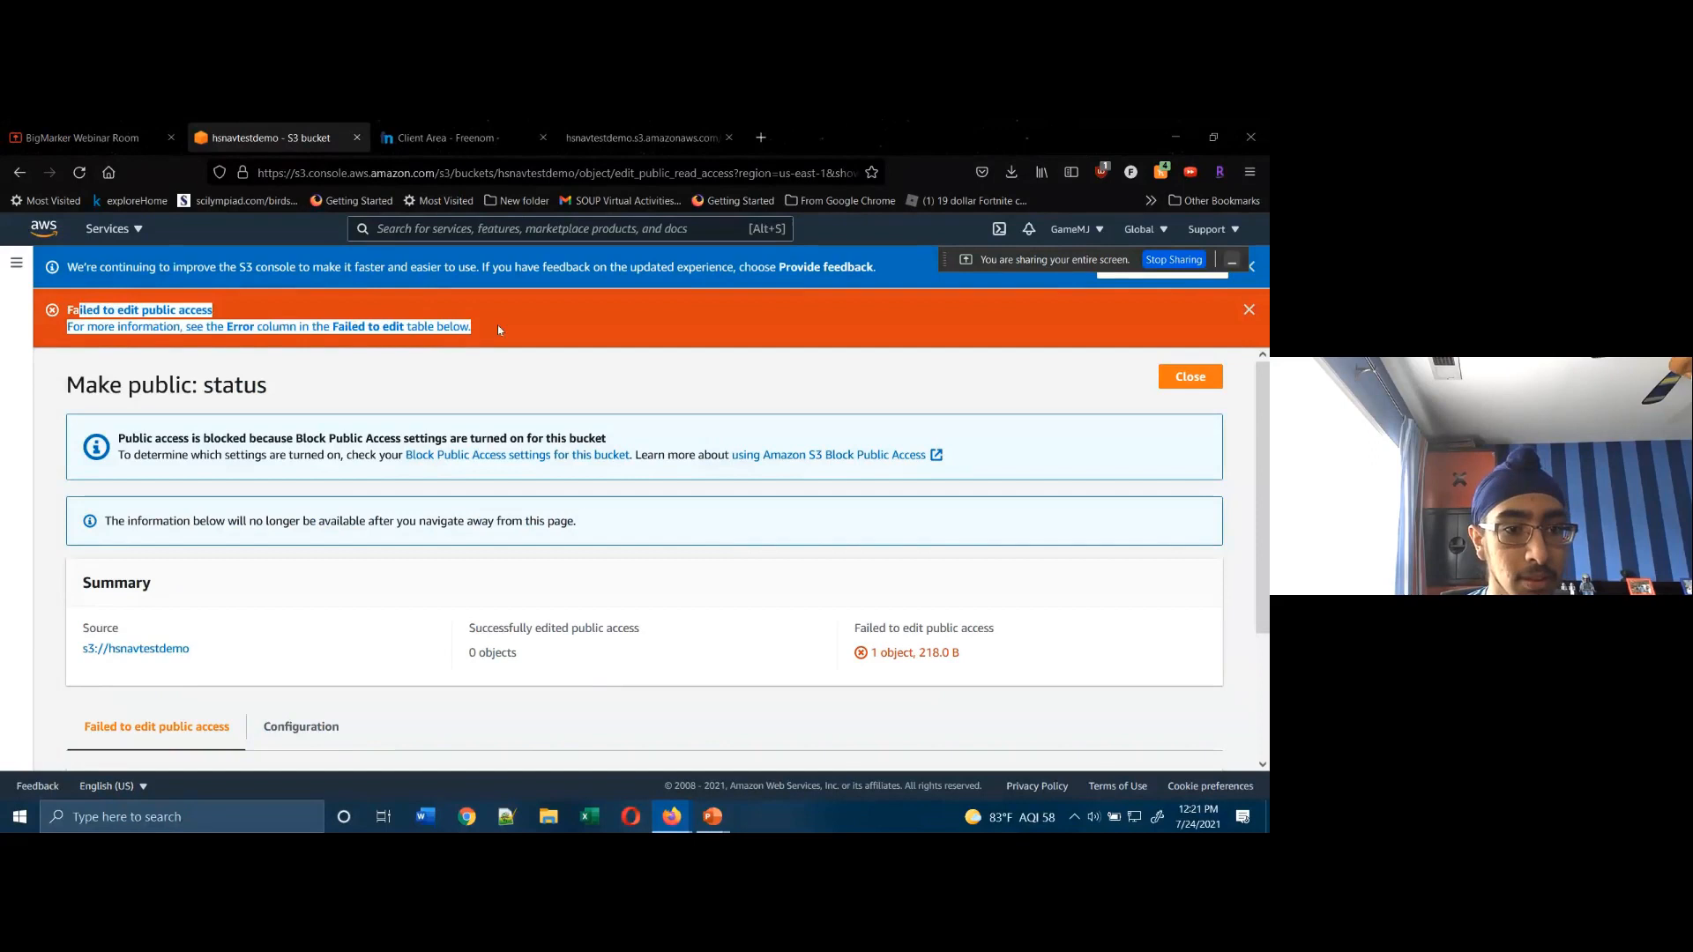
pyautogui.click(102, 311)
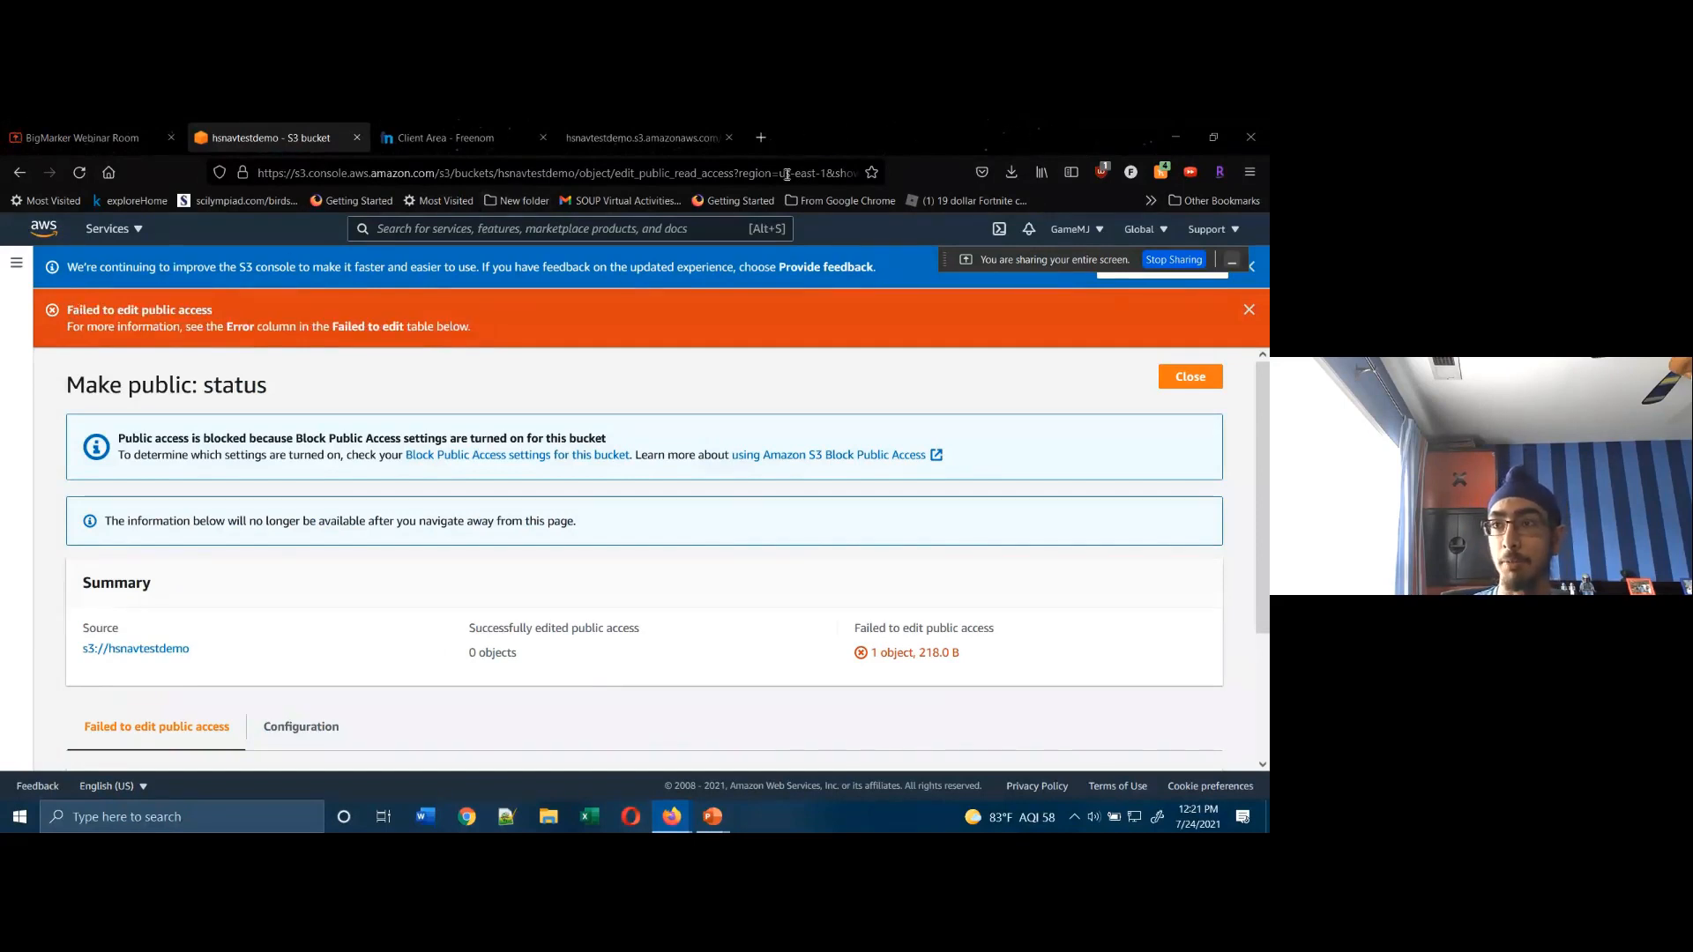
pyautogui.scroll(-2, 1005, 705)
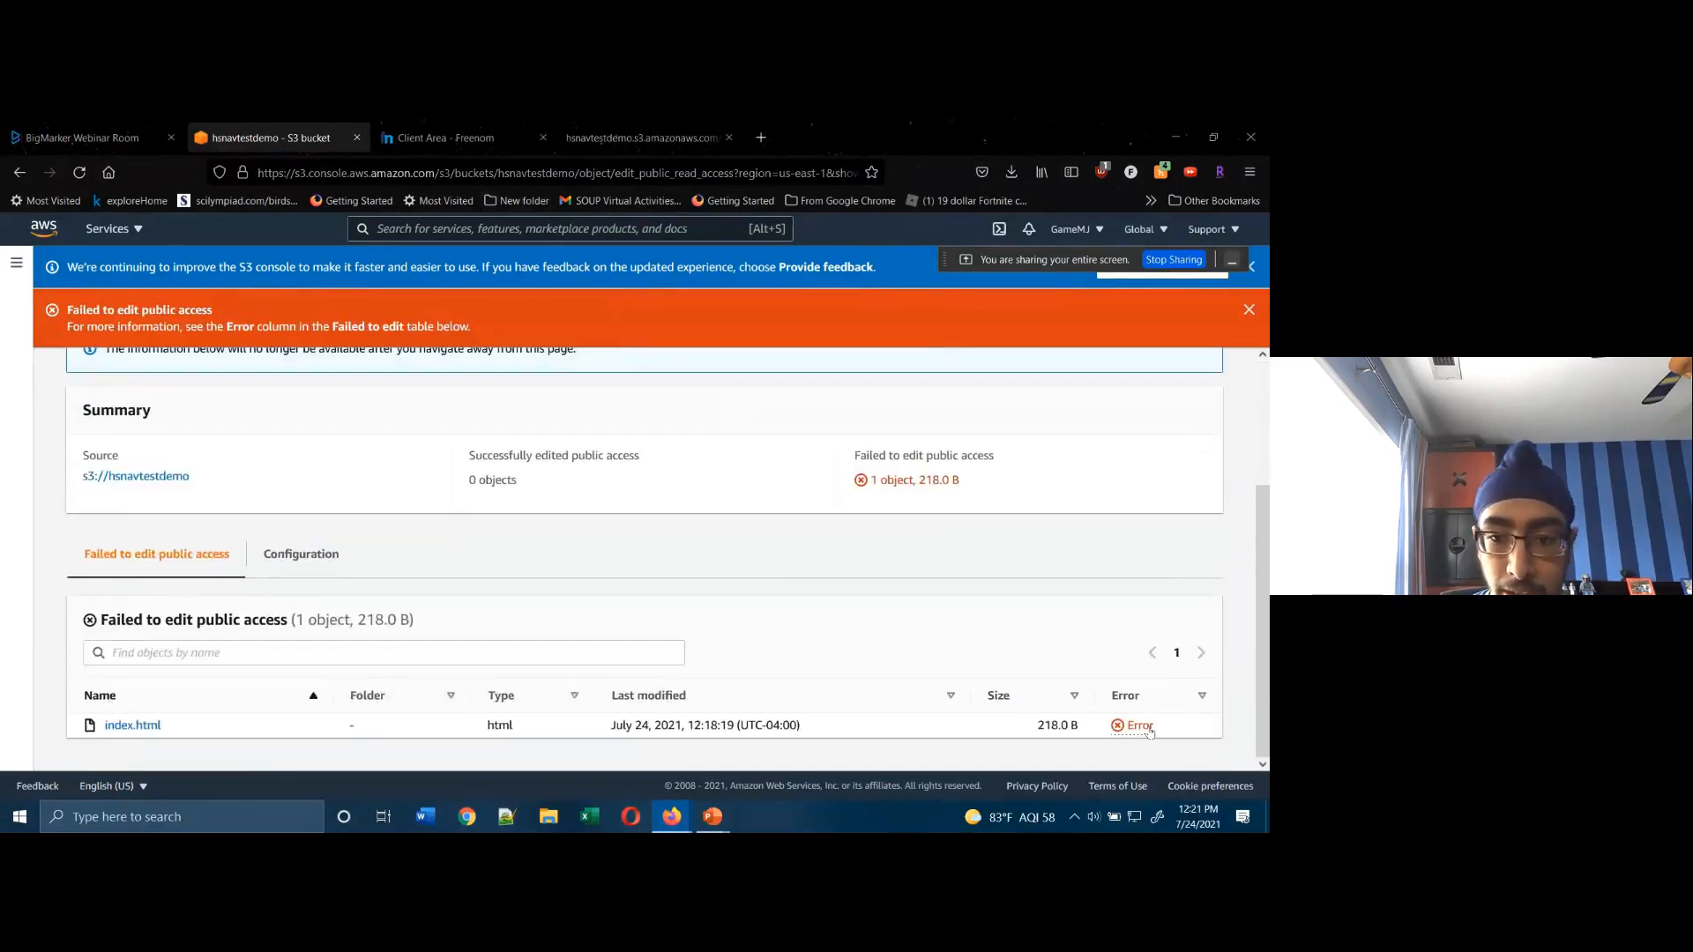
pyautogui.scroll(1, 745, 516)
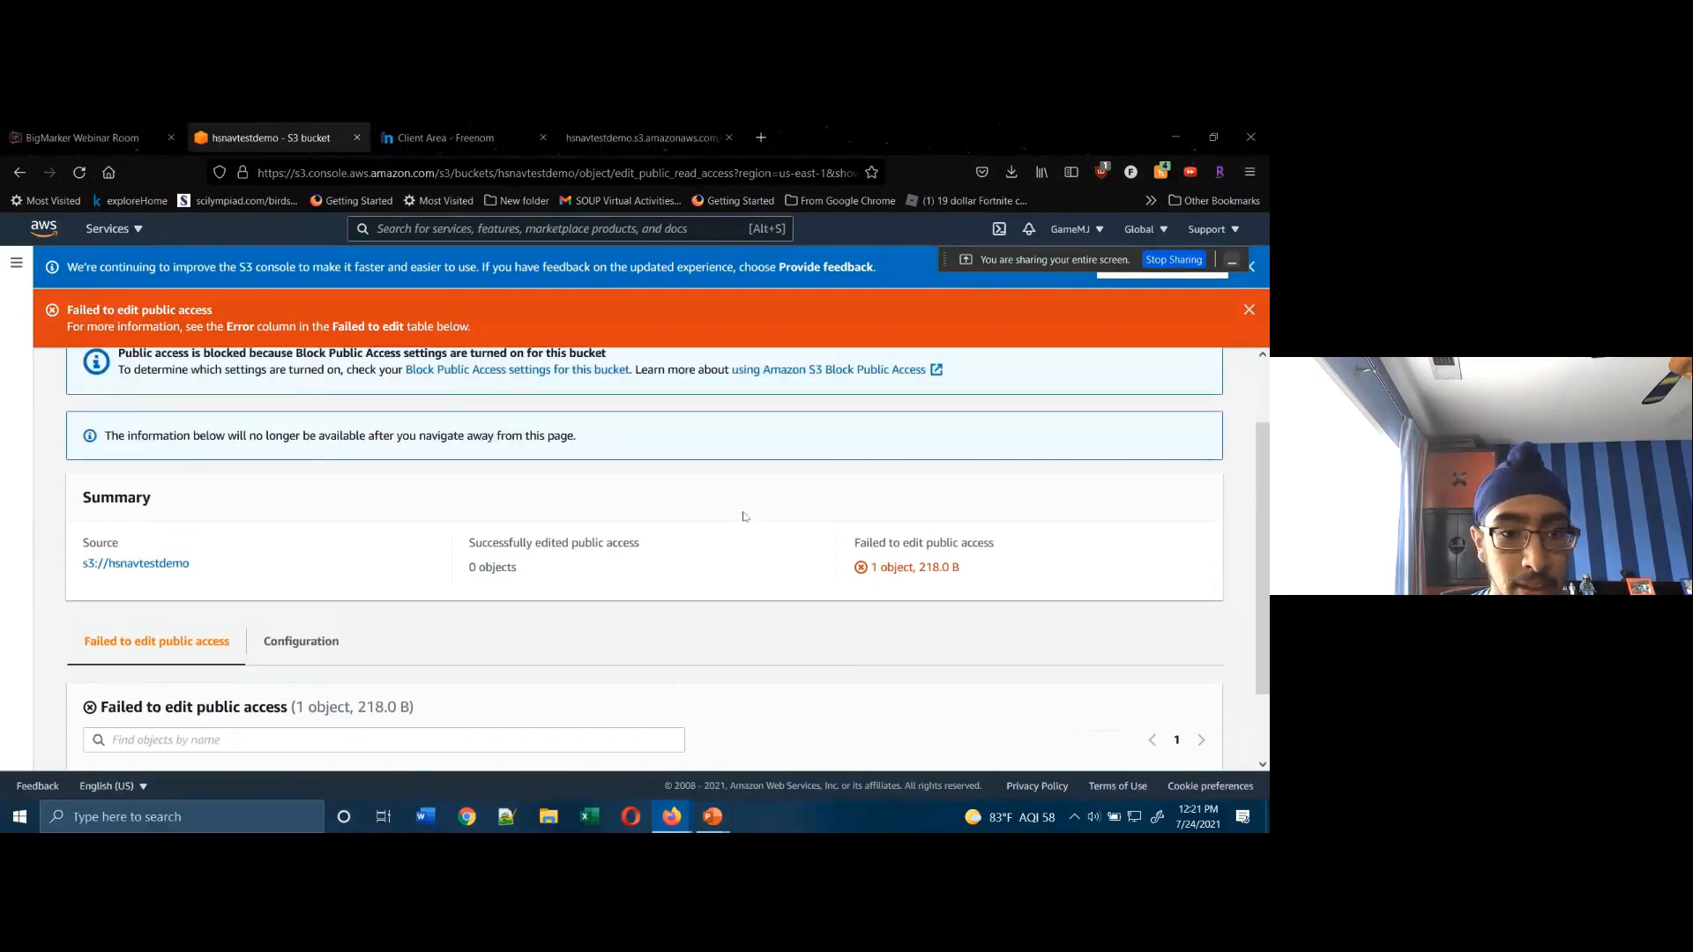
pyautogui.scroll(1, 744, 516)
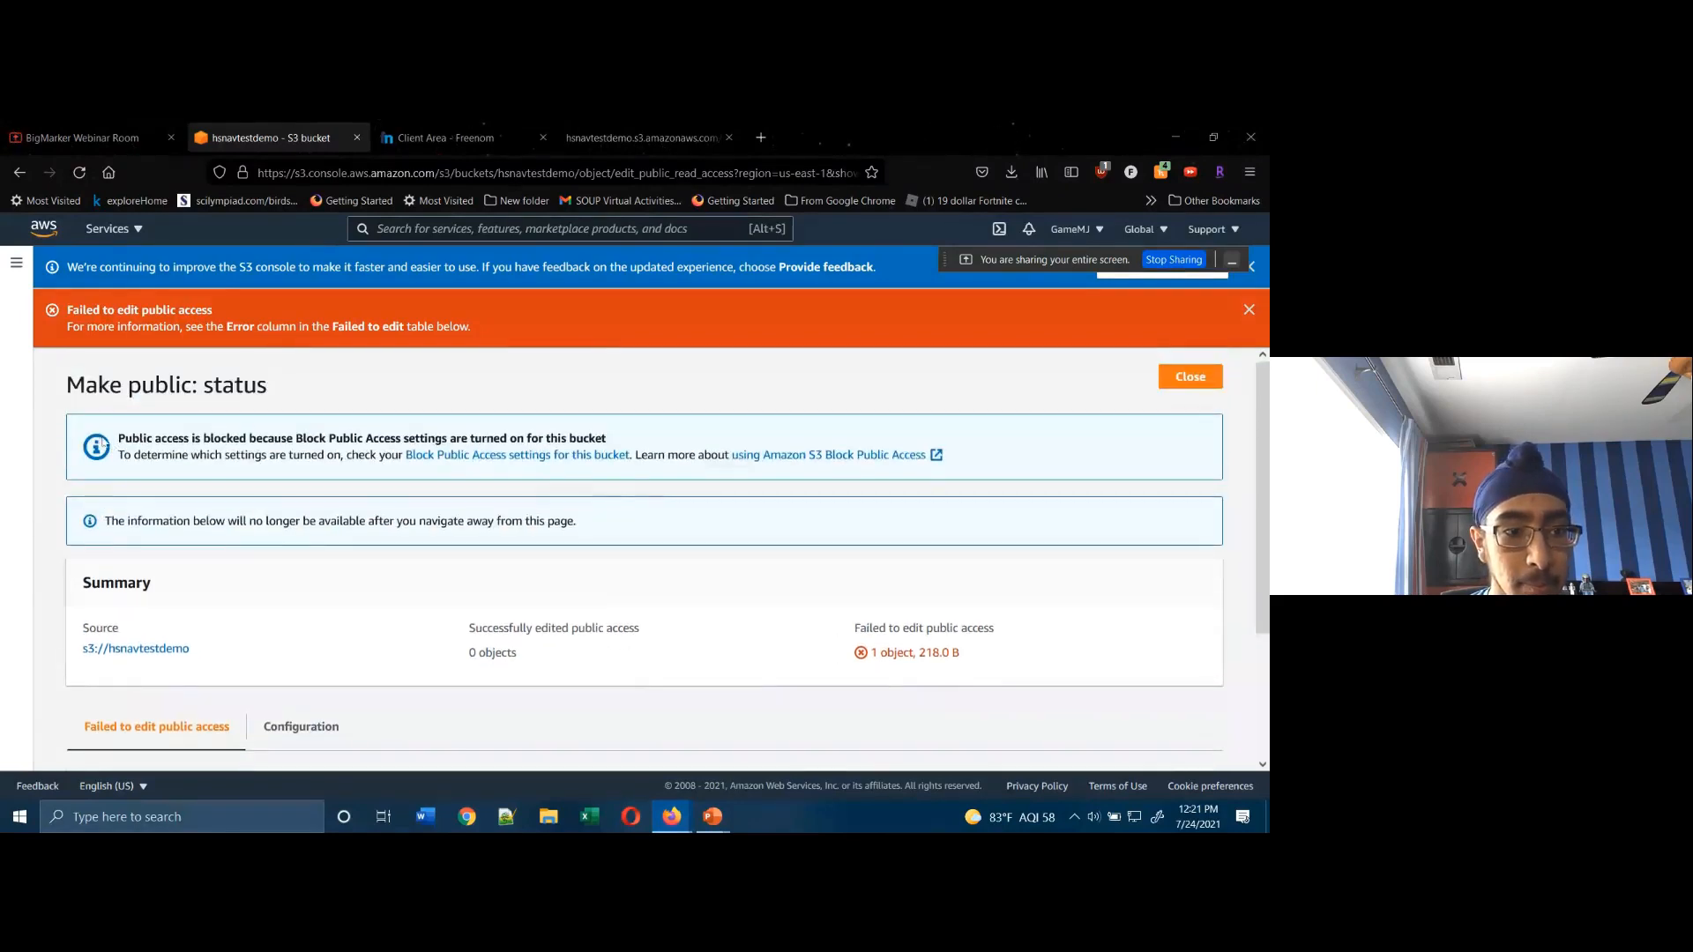
pyautogui.moveTo(121, 439)
pyautogui.mouseDown()
pyautogui.moveTo(650, 439)
pyautogui.moveTo(529, 439)
pyautogui.moveTo(70, 265)
pyautogui.moveTo(114, 447)
pyautogui.mouseUp()
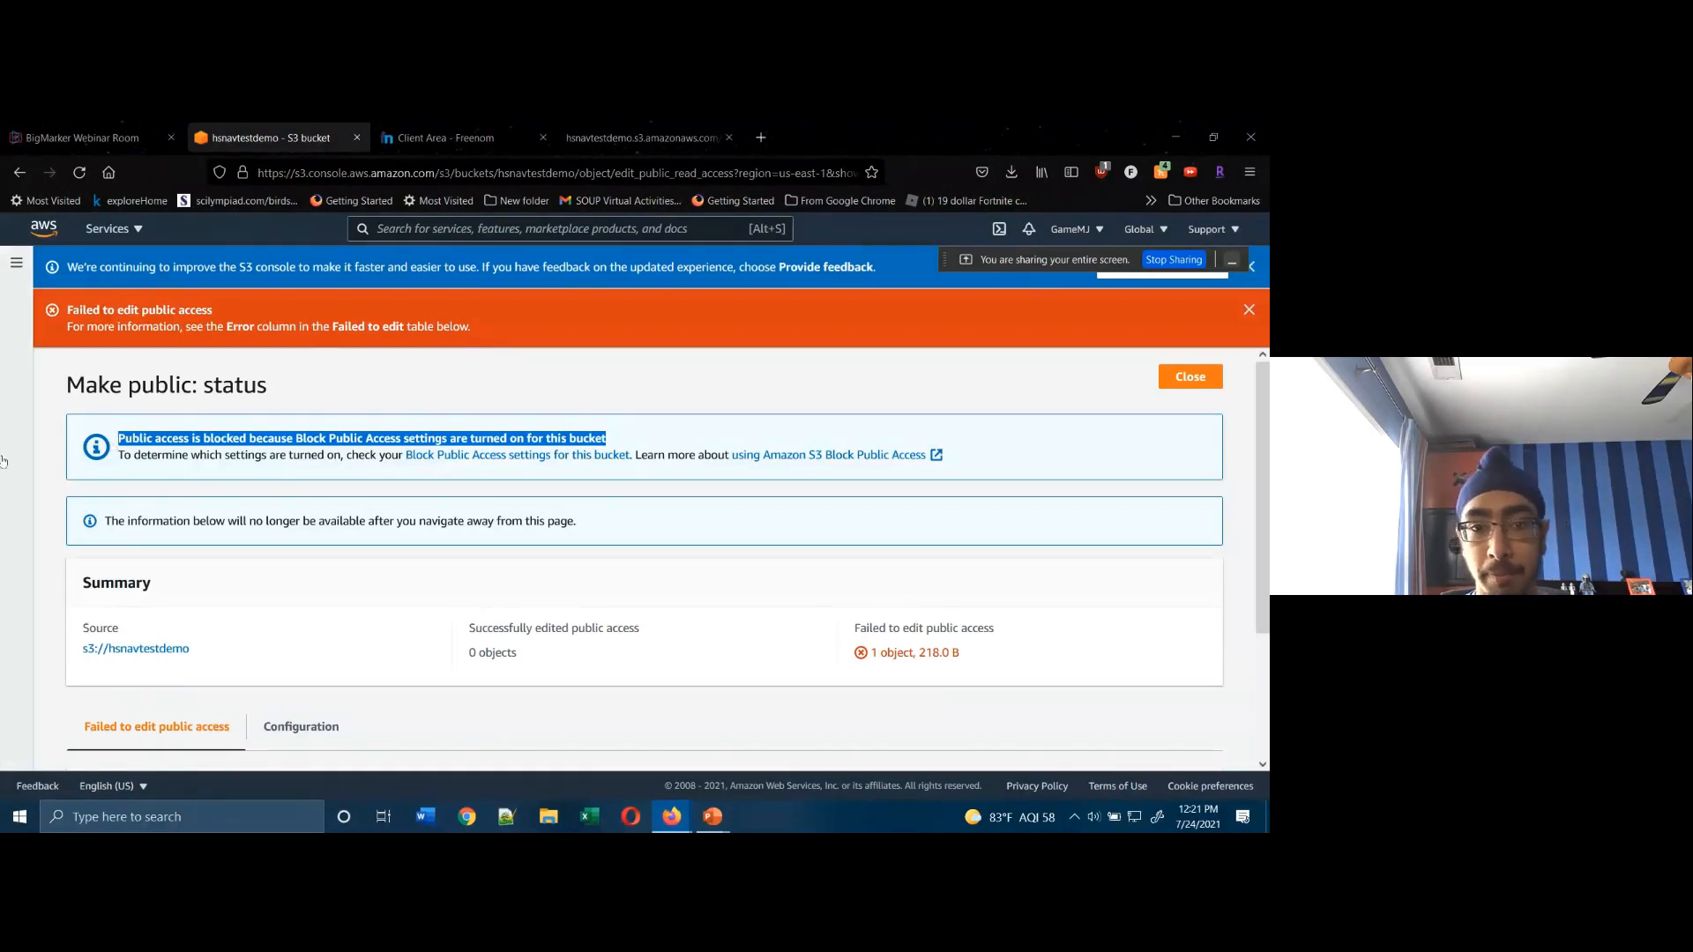
pyautogui.click(1190, 378)
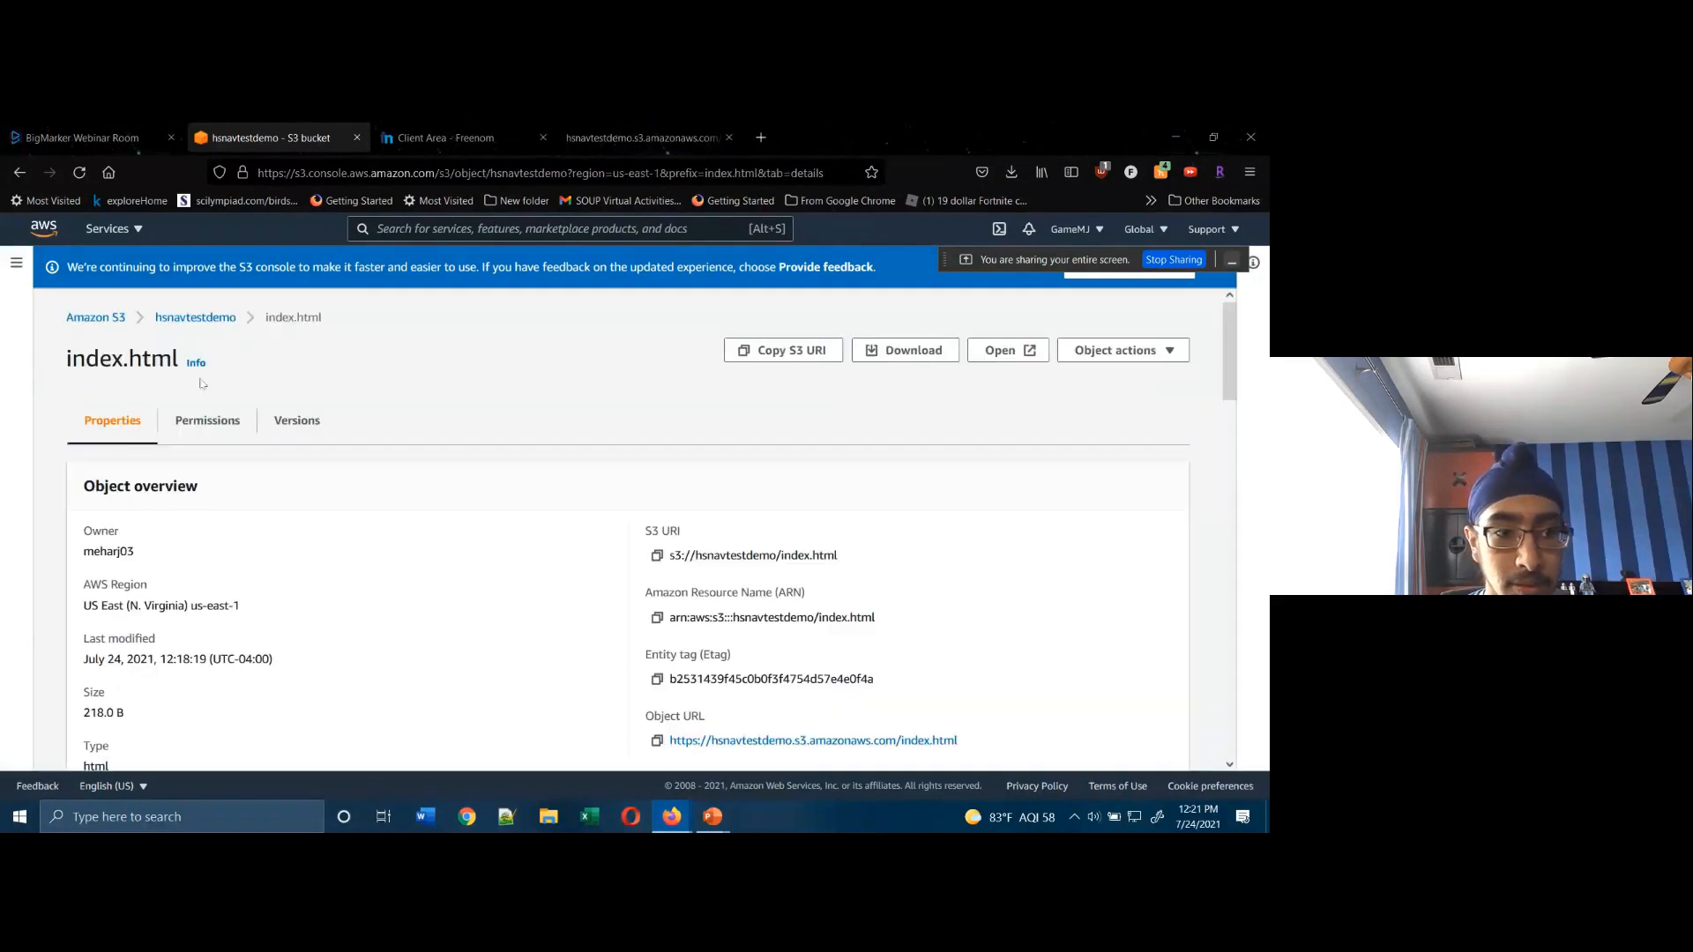
# Return to the hsnavtestdemo bucket and look over its Properties
pyautogui.click(194, 318)
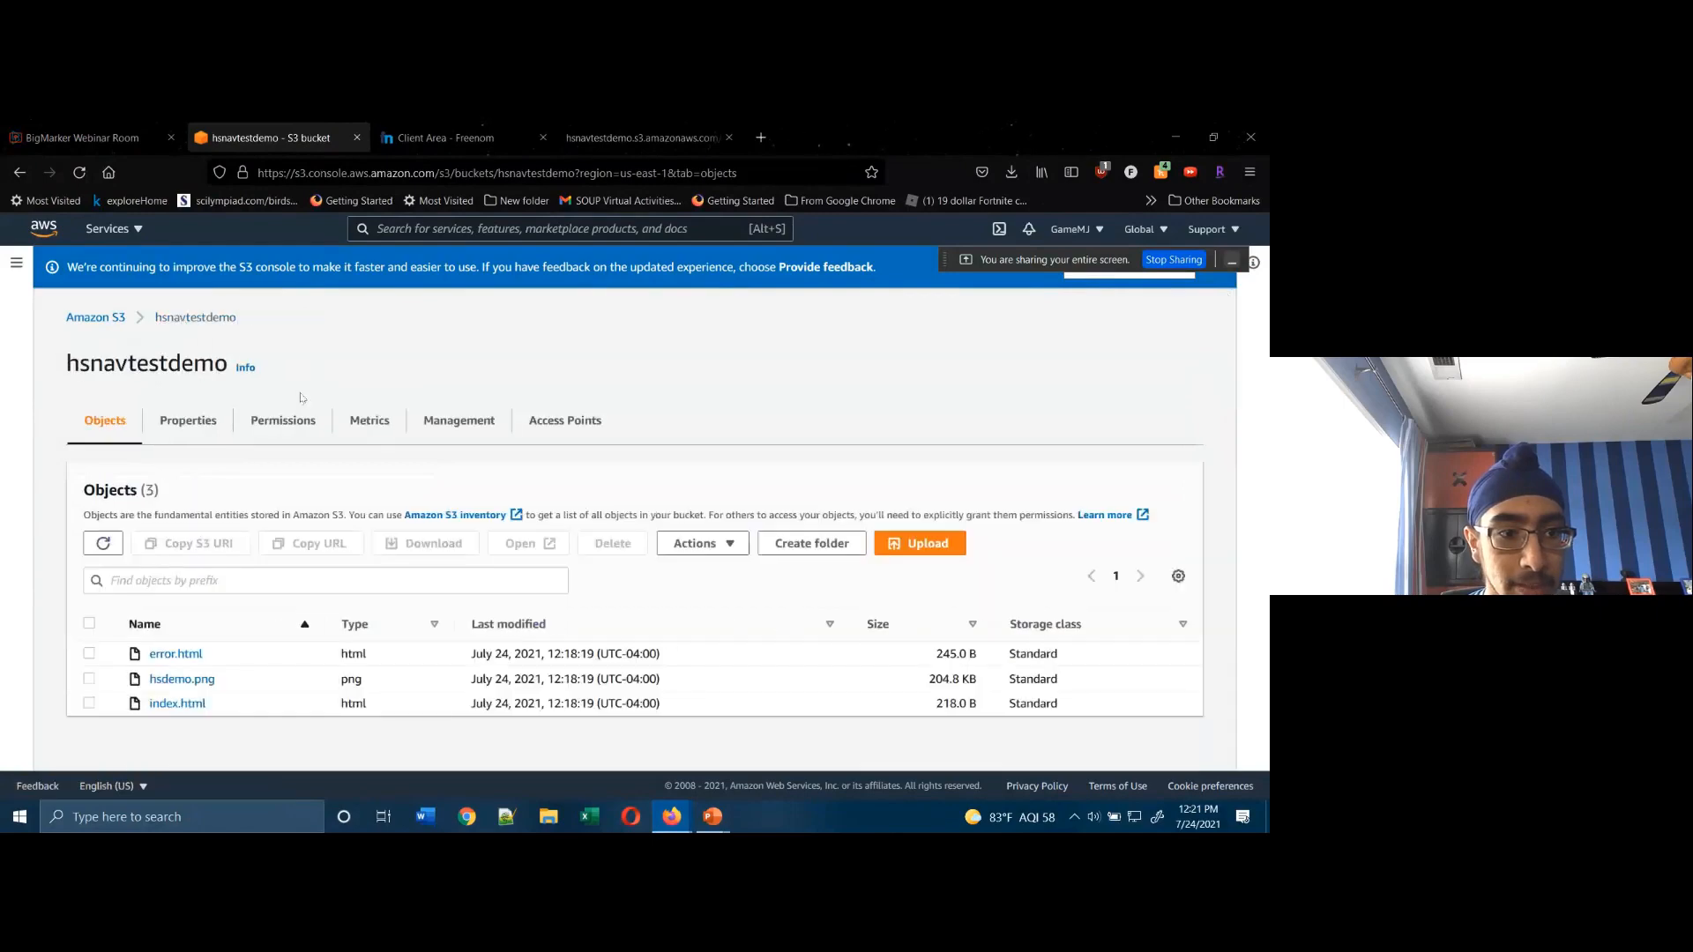
pyautogui.click(197, 421)
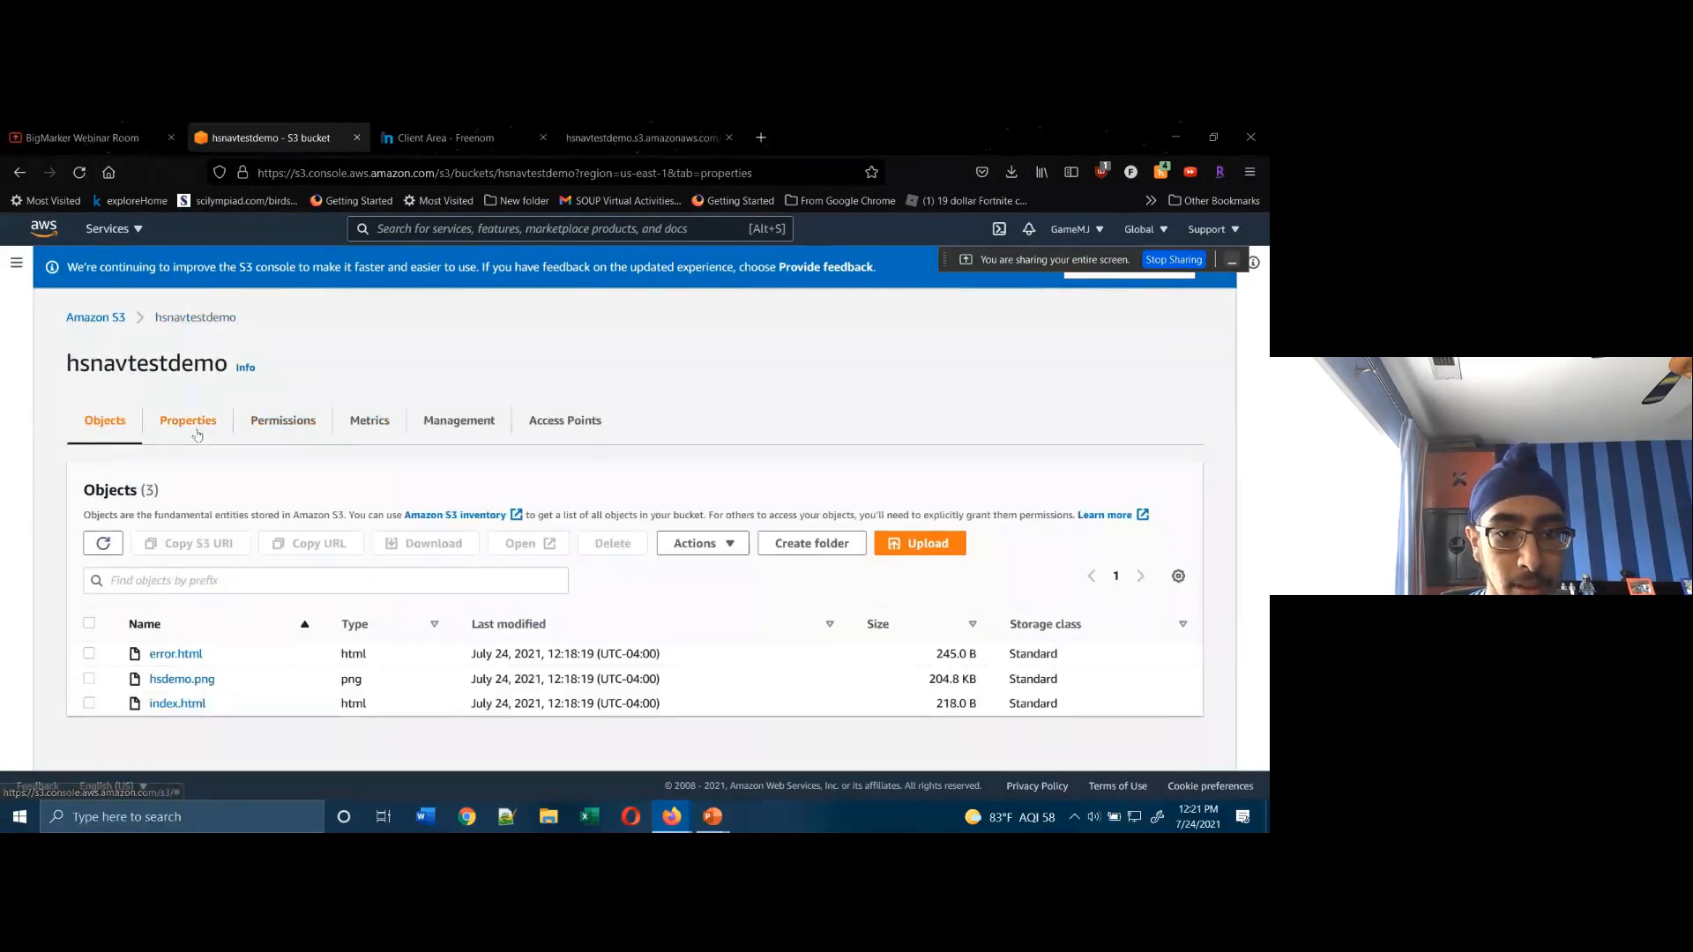
pyautogui.scroll(-5, 278, 433)
pyautogui.scroll(-10, 278, 433)
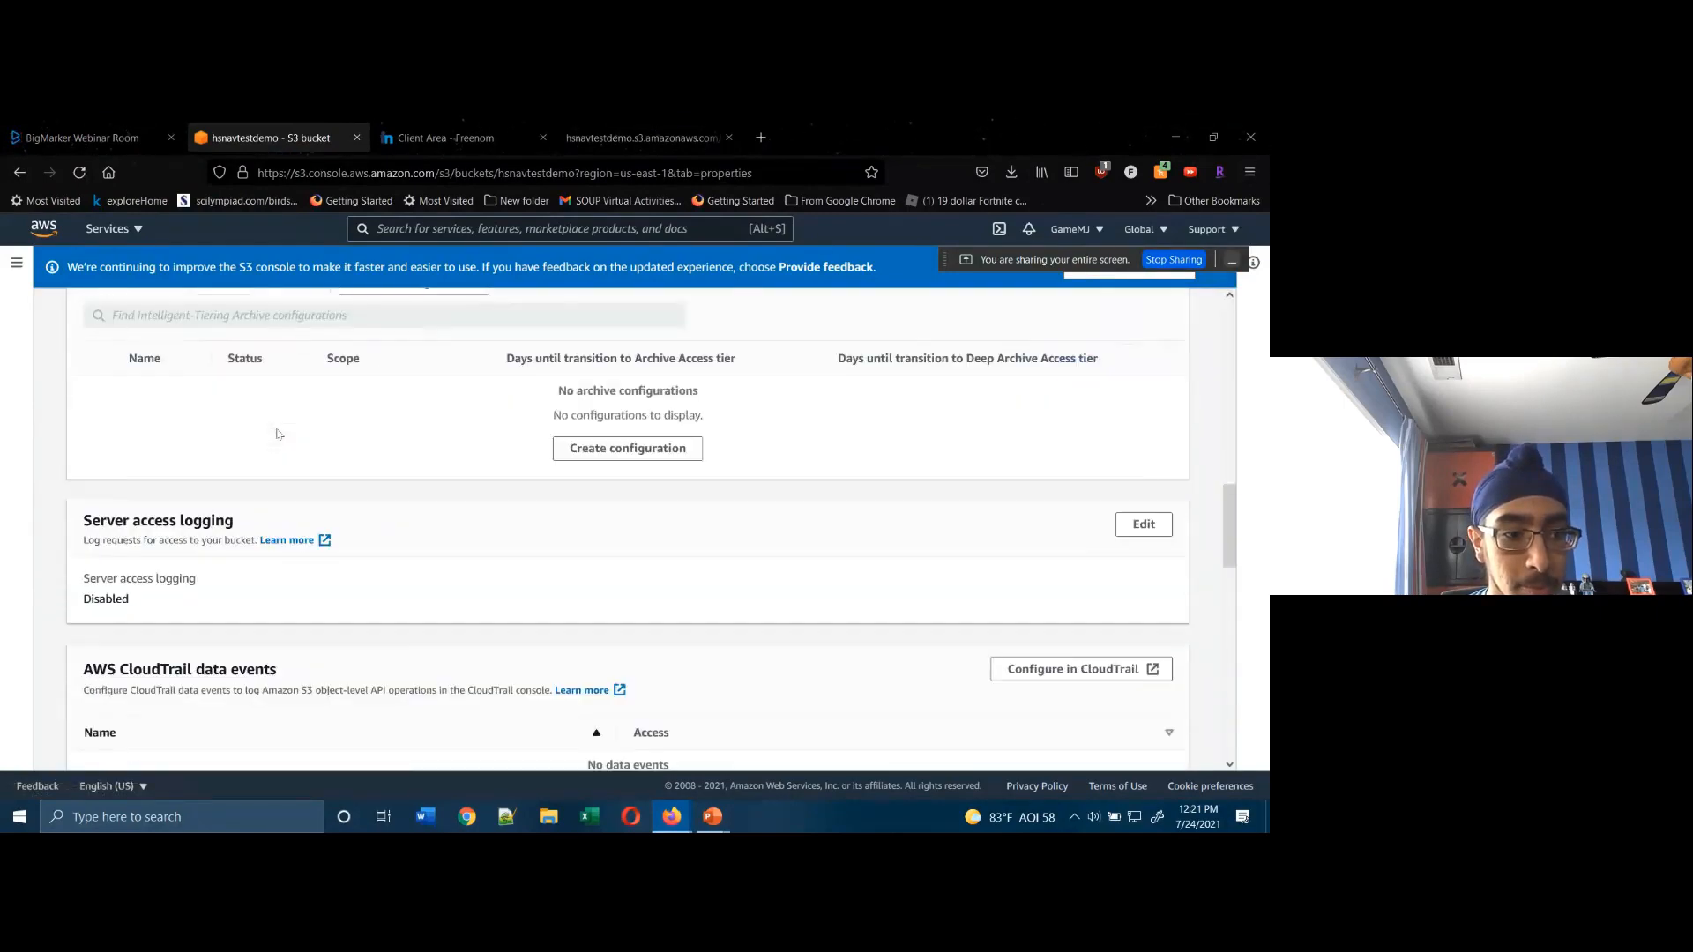
pyautogui.scroll(10, 273, 430)
pyautogui.scroll(5, 270, 426)
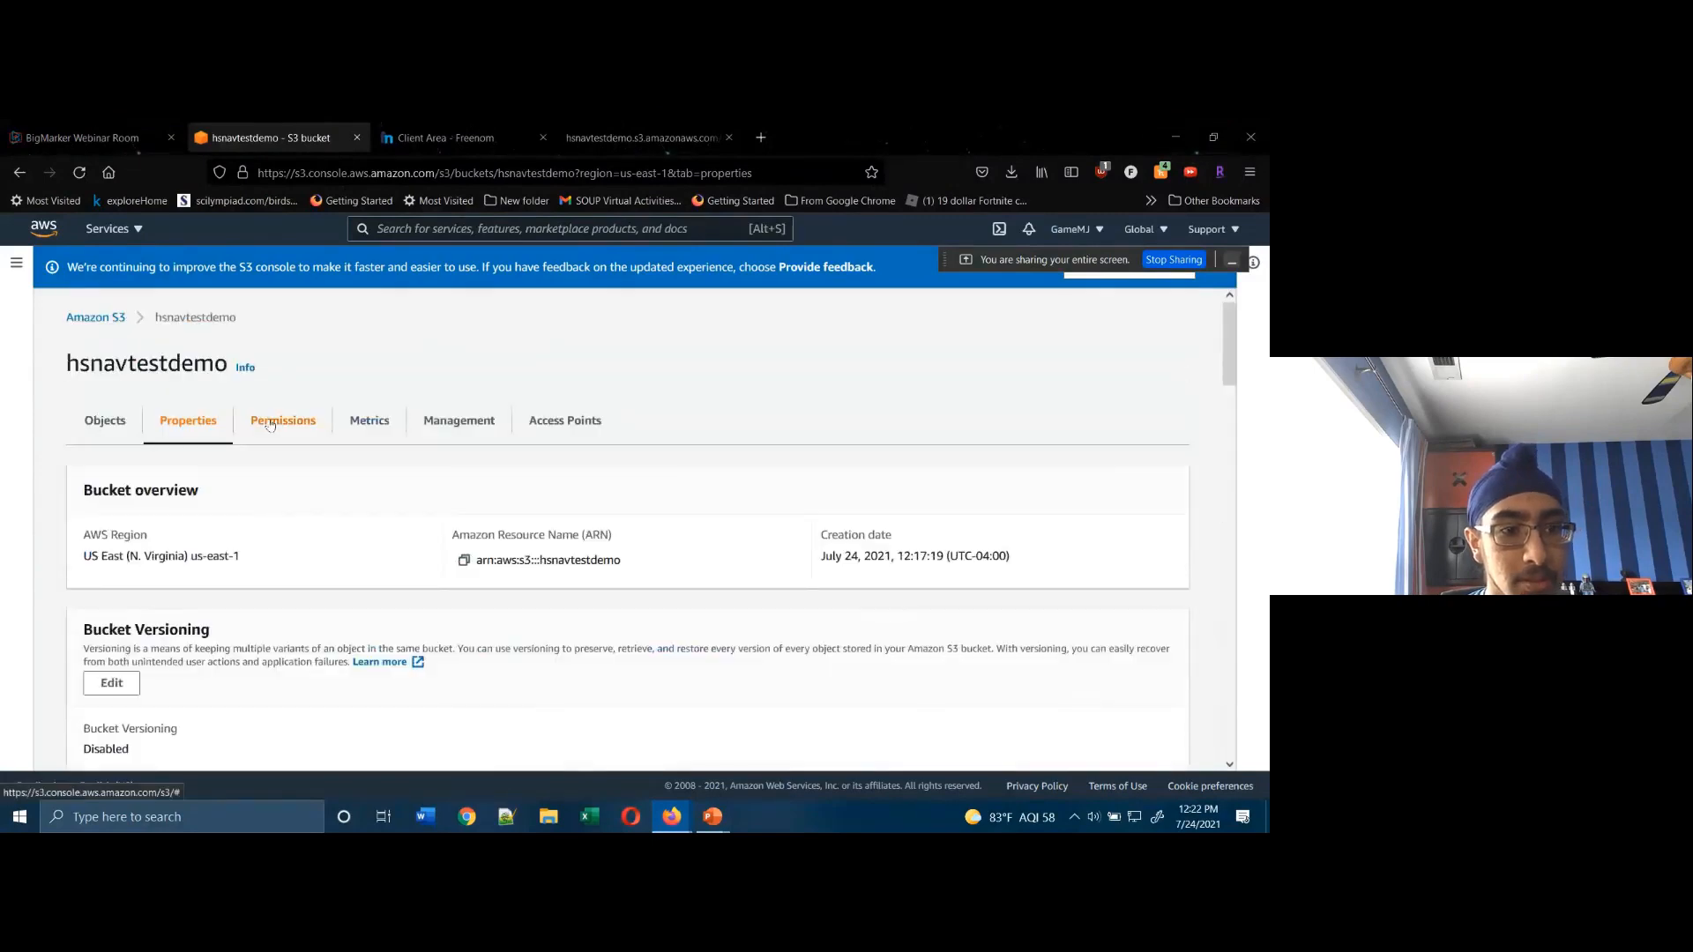
# On the bucket's Permissions tab, review Block public access and start editing it
pyautogui.click(270, 423)
pyautogui.scroll(-1, 148, 548)
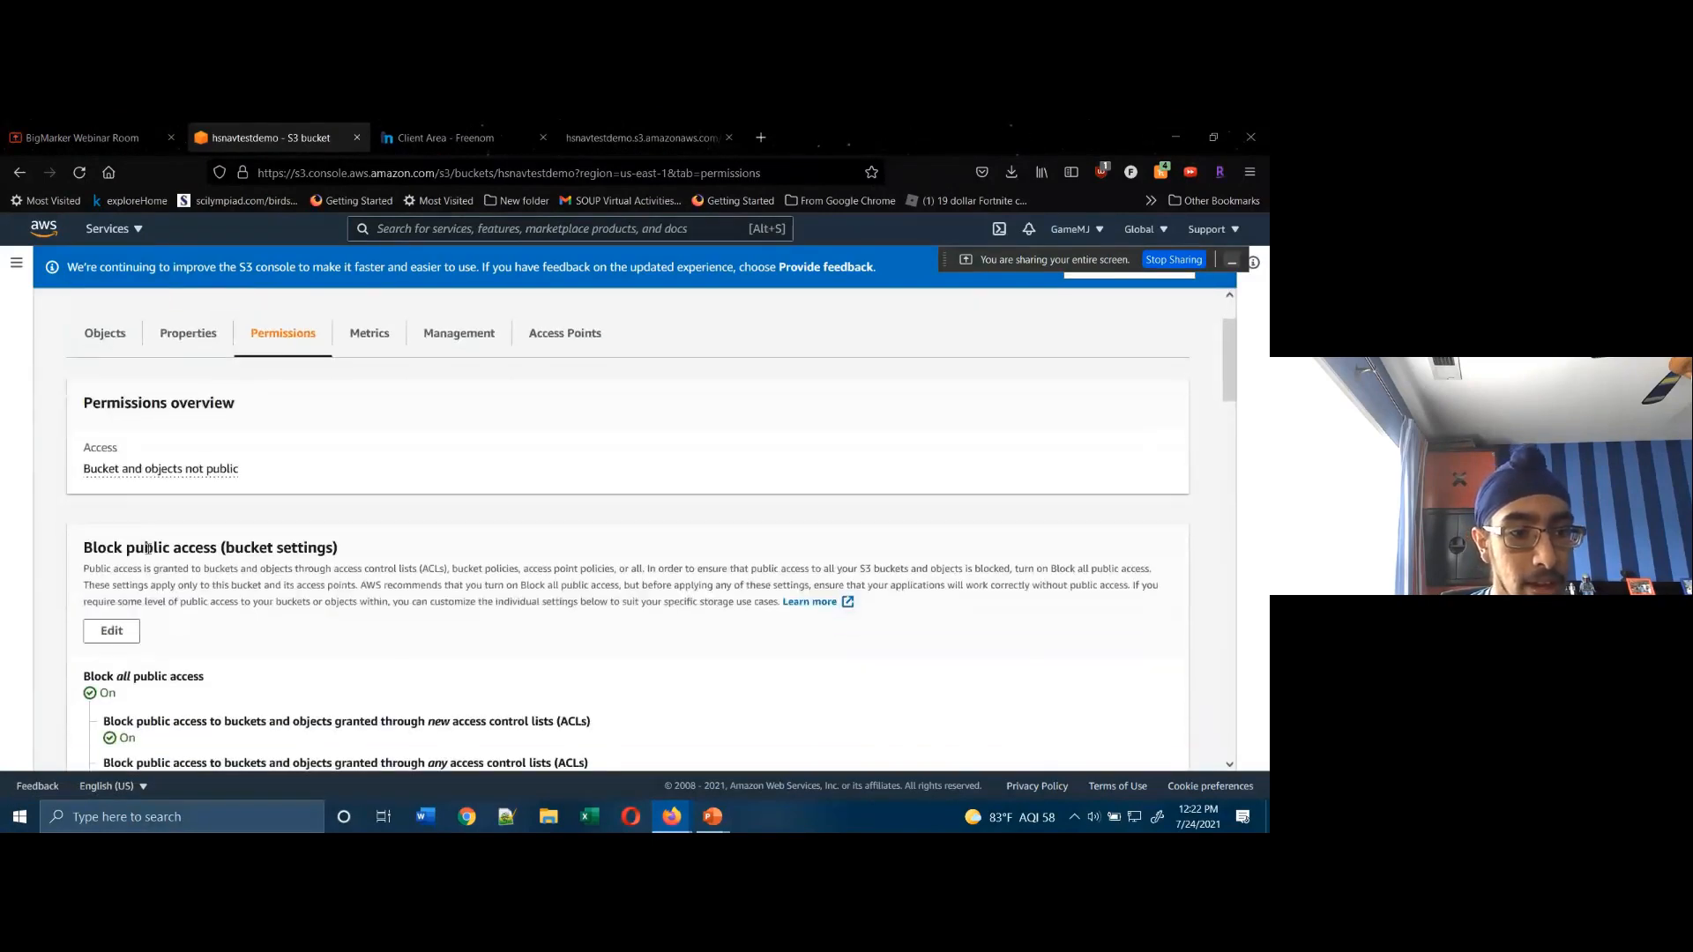
pyautogui.moveTo(81, 539); pyautogui.dragTo(763, 604)
pyautogui.scroll(-3, 764, 603)
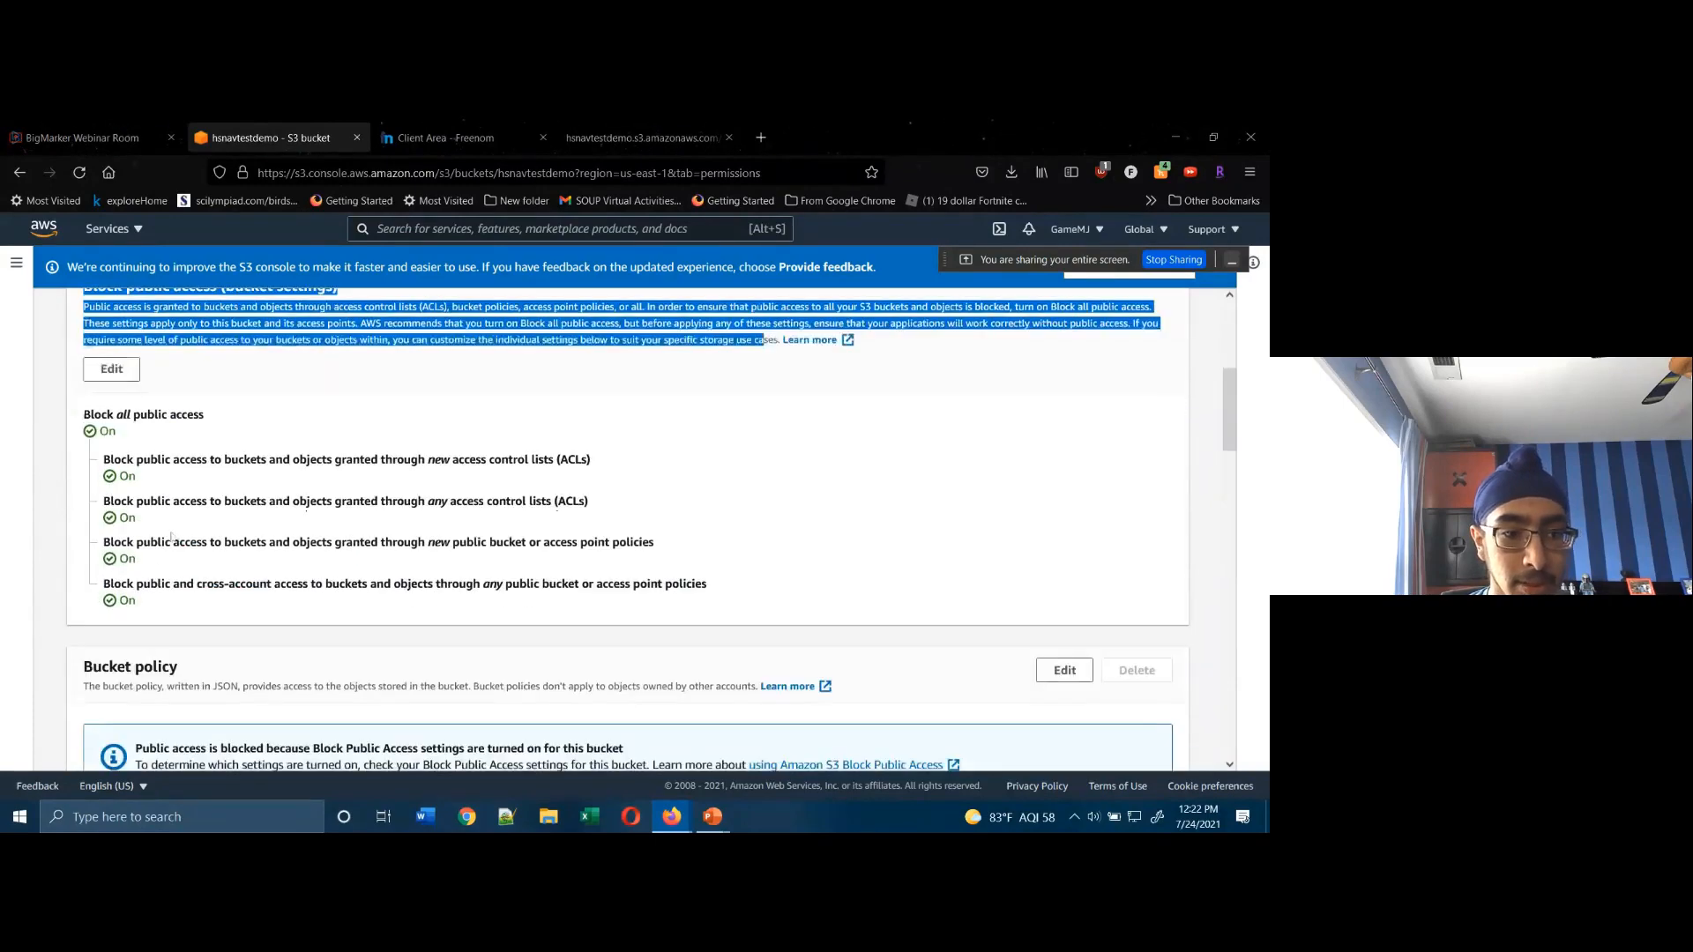
pyautogui.click(111, 369)
# Uncheck Block all public access and save, typing 'confirm' to approve the change
pyautogui.scroll(-2, 124, 501)
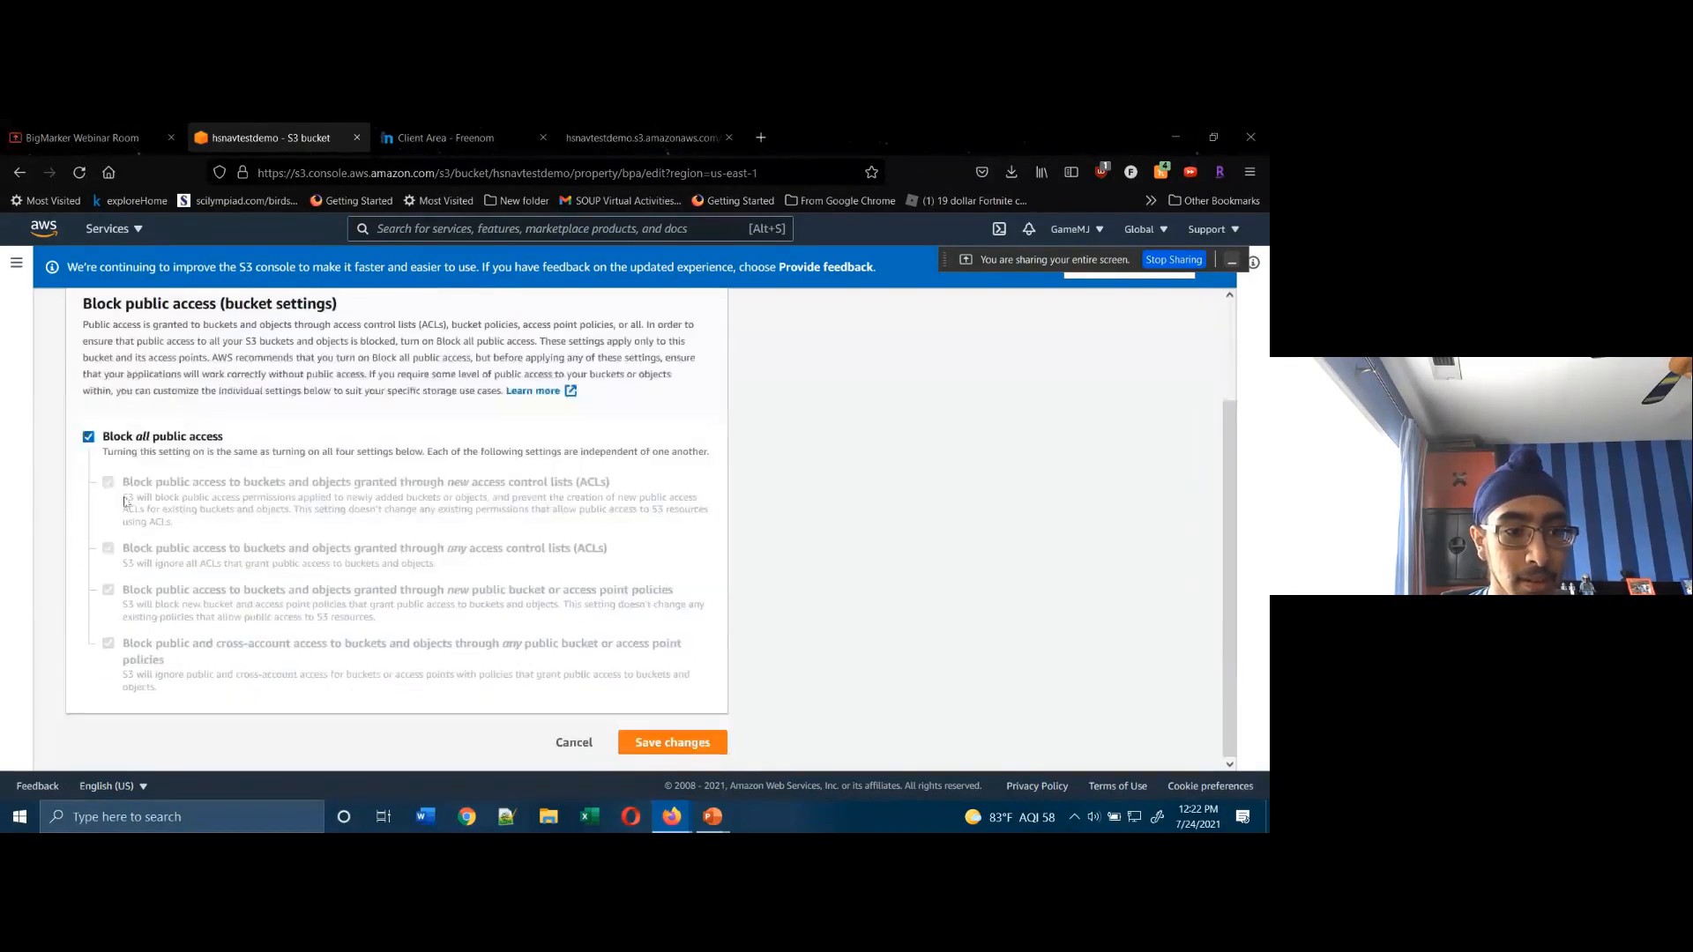
pyautogui.click(89, 437)
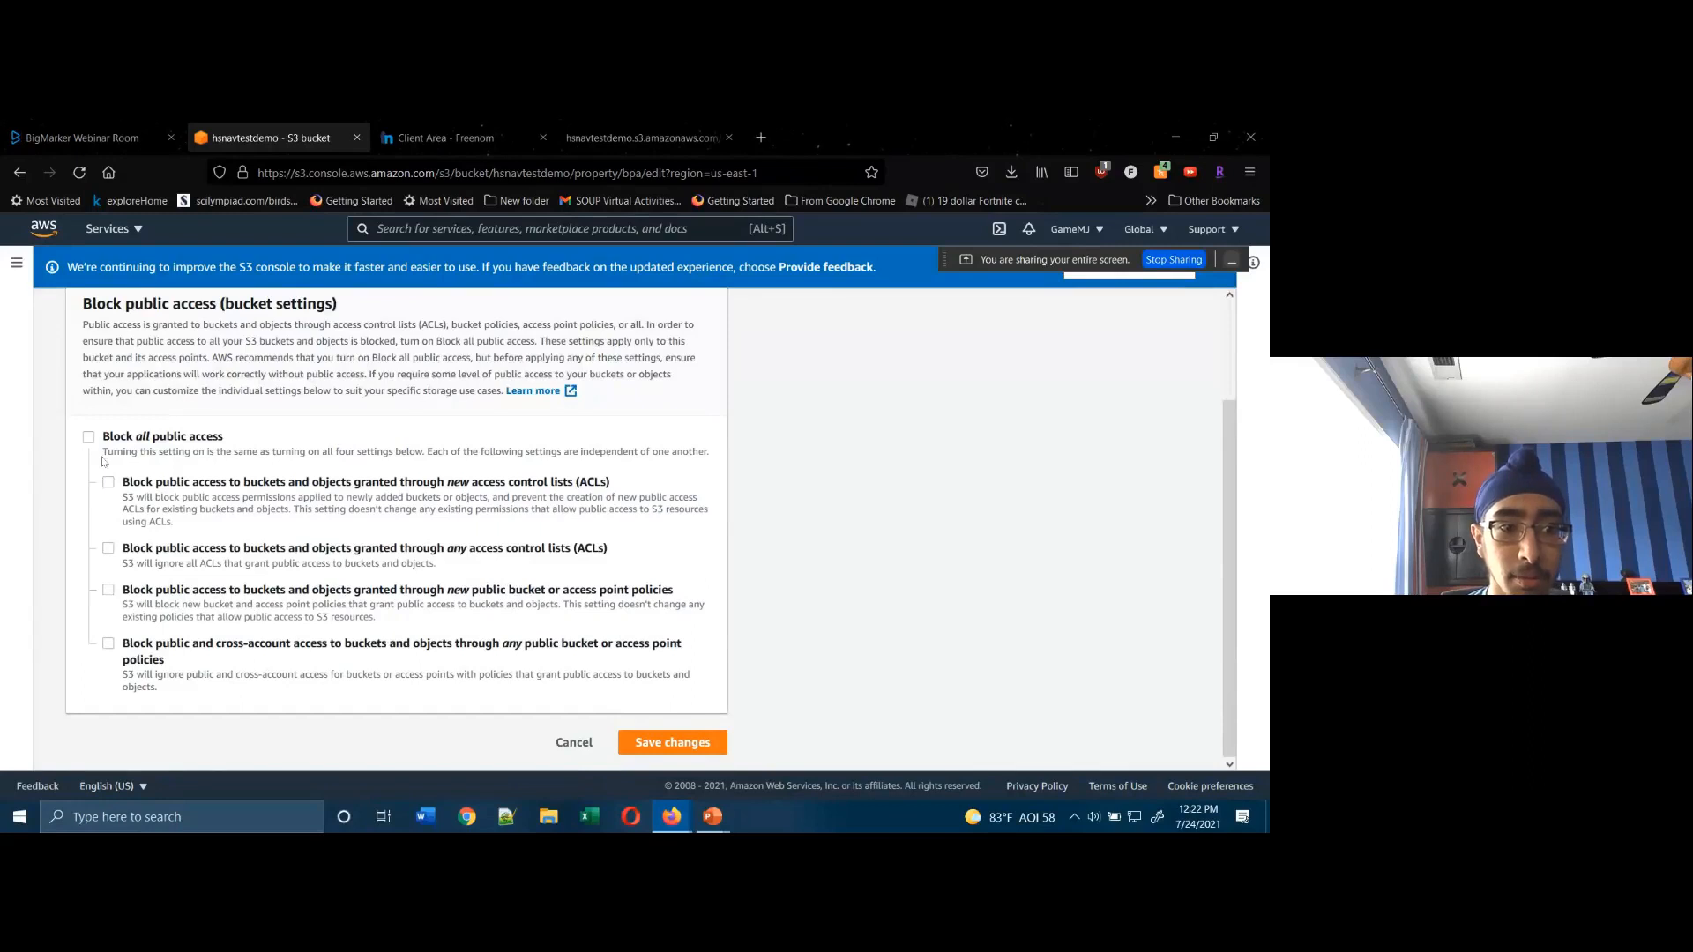
pyautogui.click(670, 749)
pyautogui.click(471, 563)
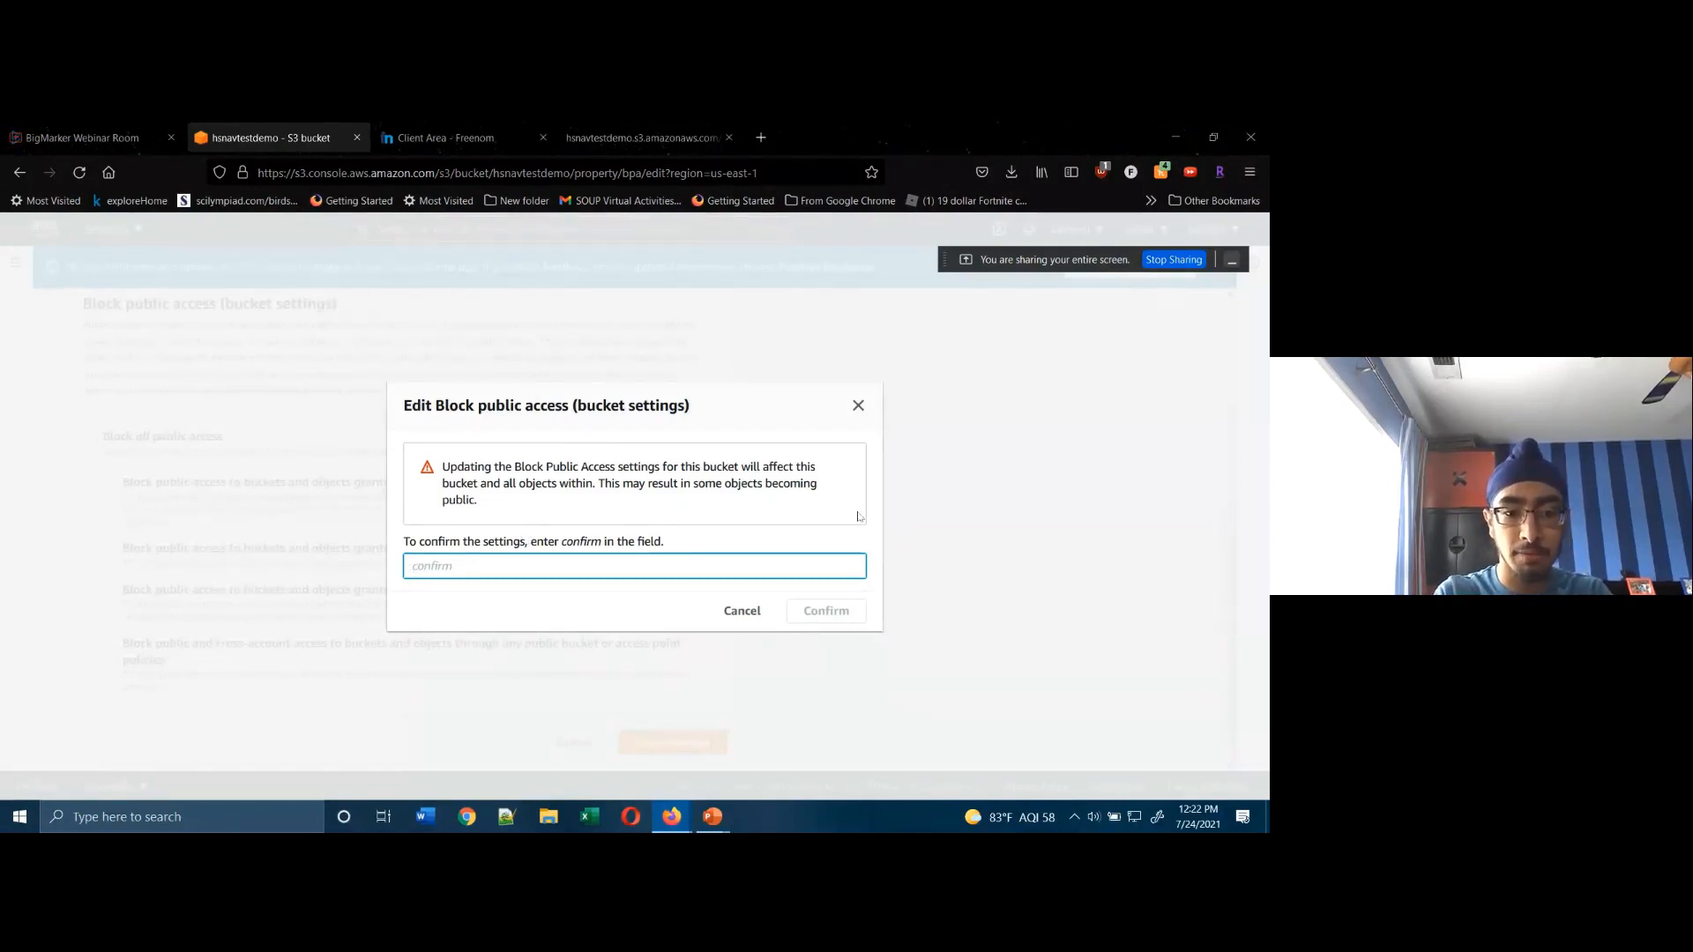
pyautogui.write('confirm')
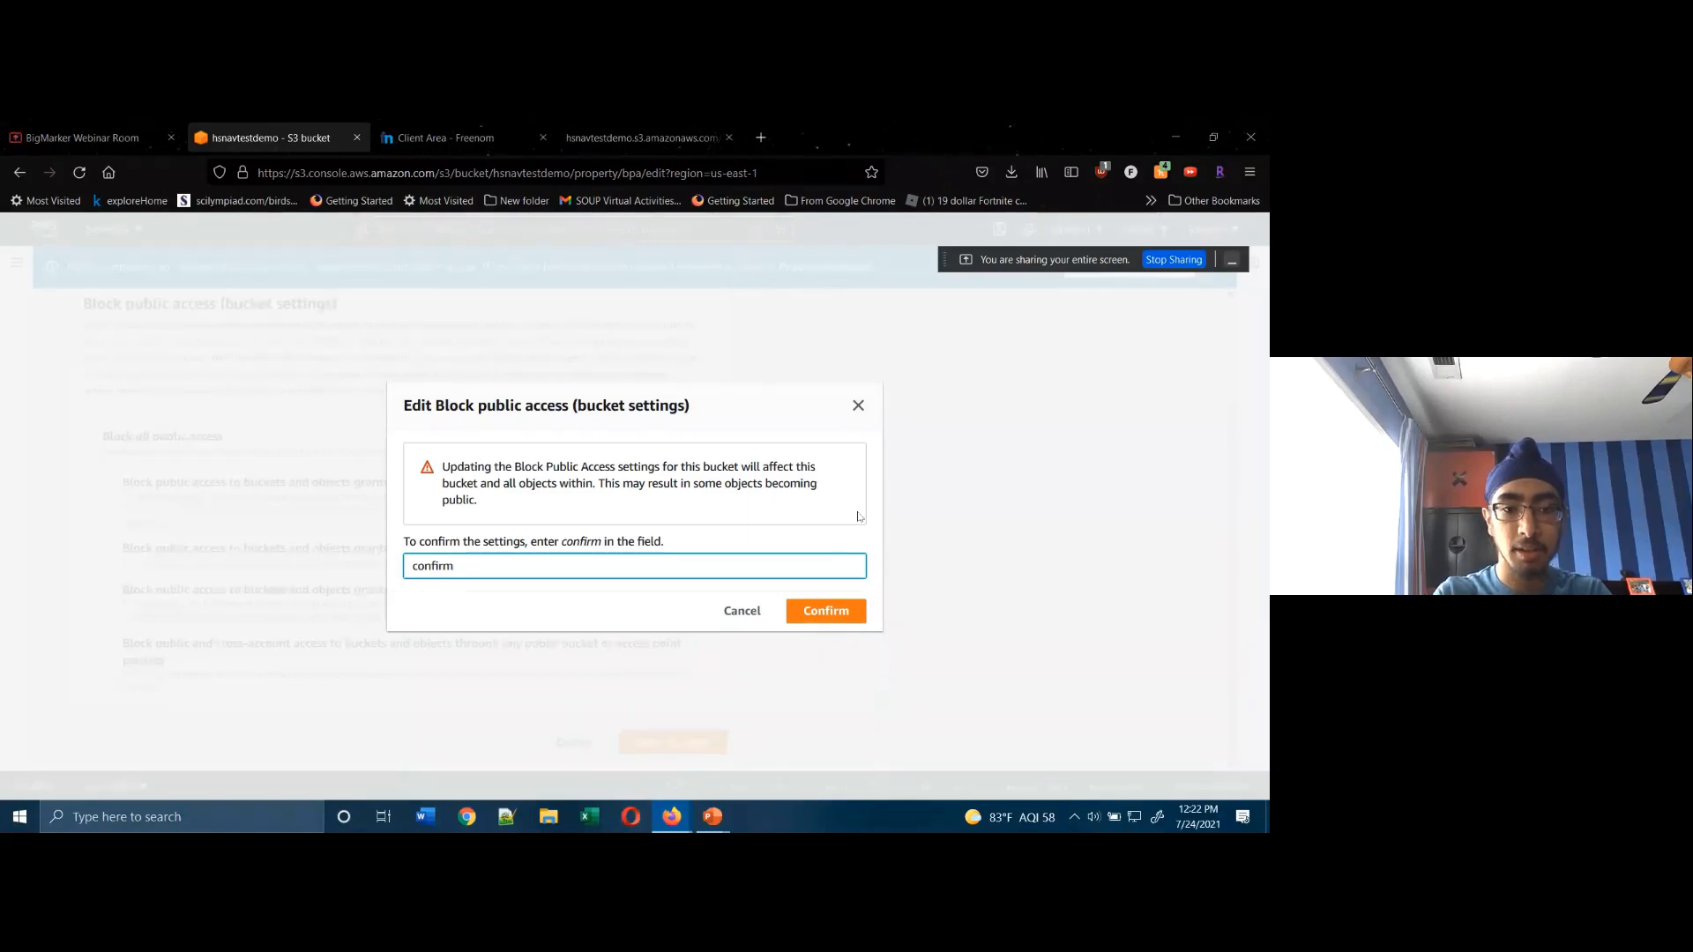
pyautogui.click(825, 609)
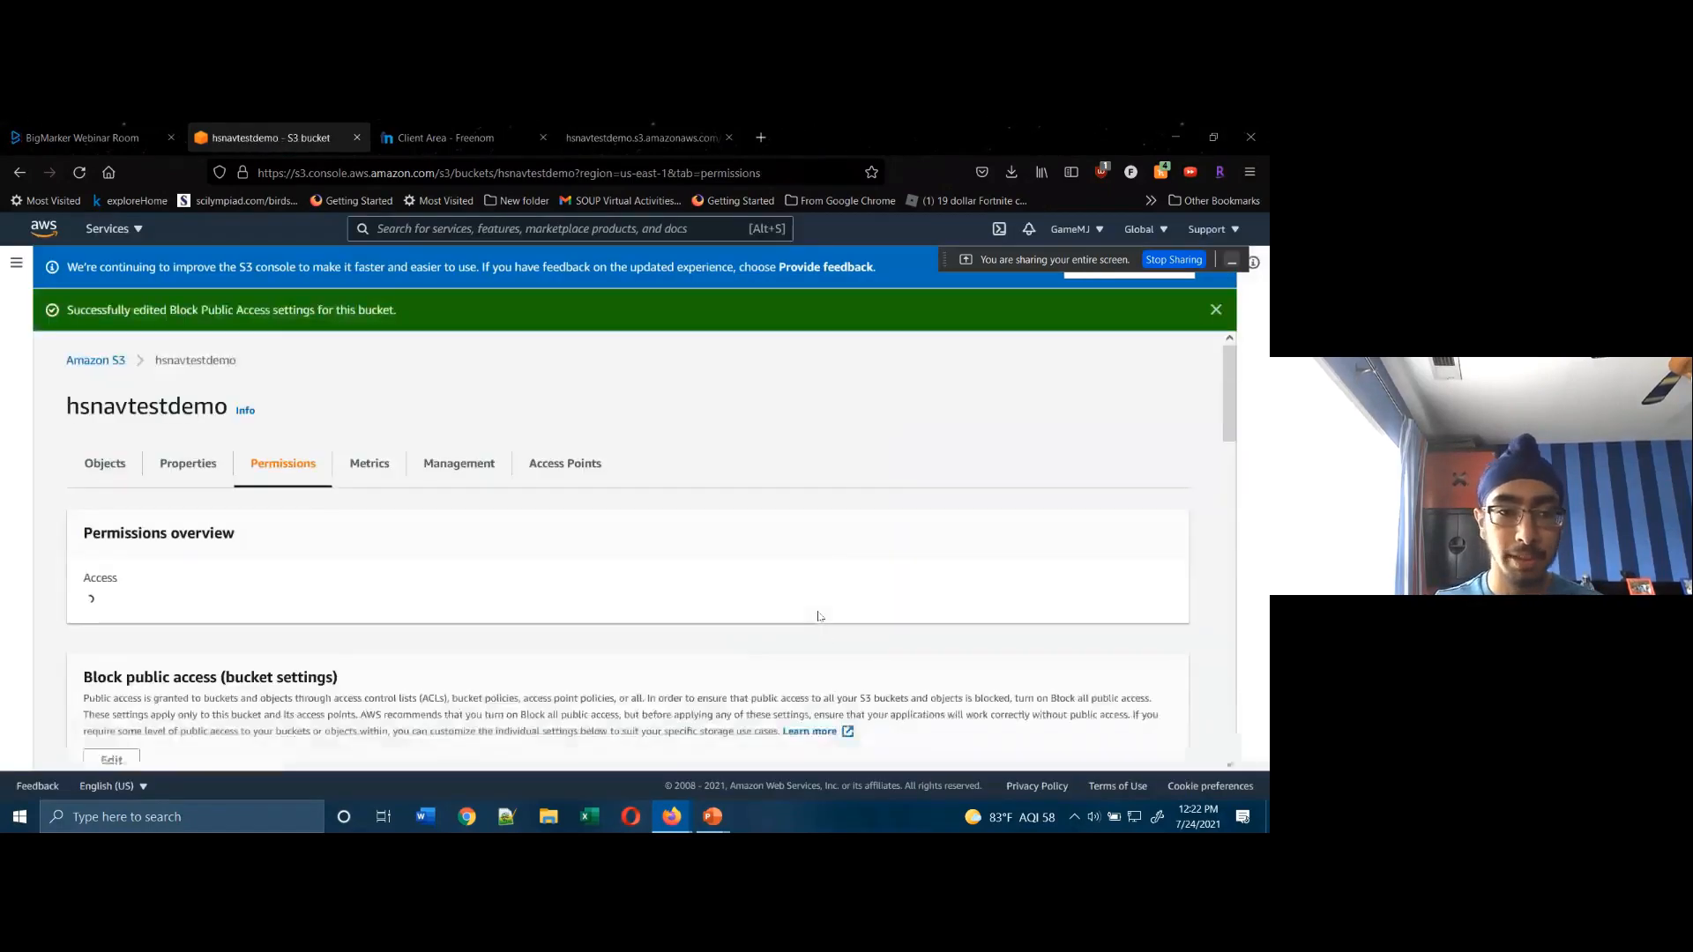
pyautogui.scroll(-3, 829, 599)
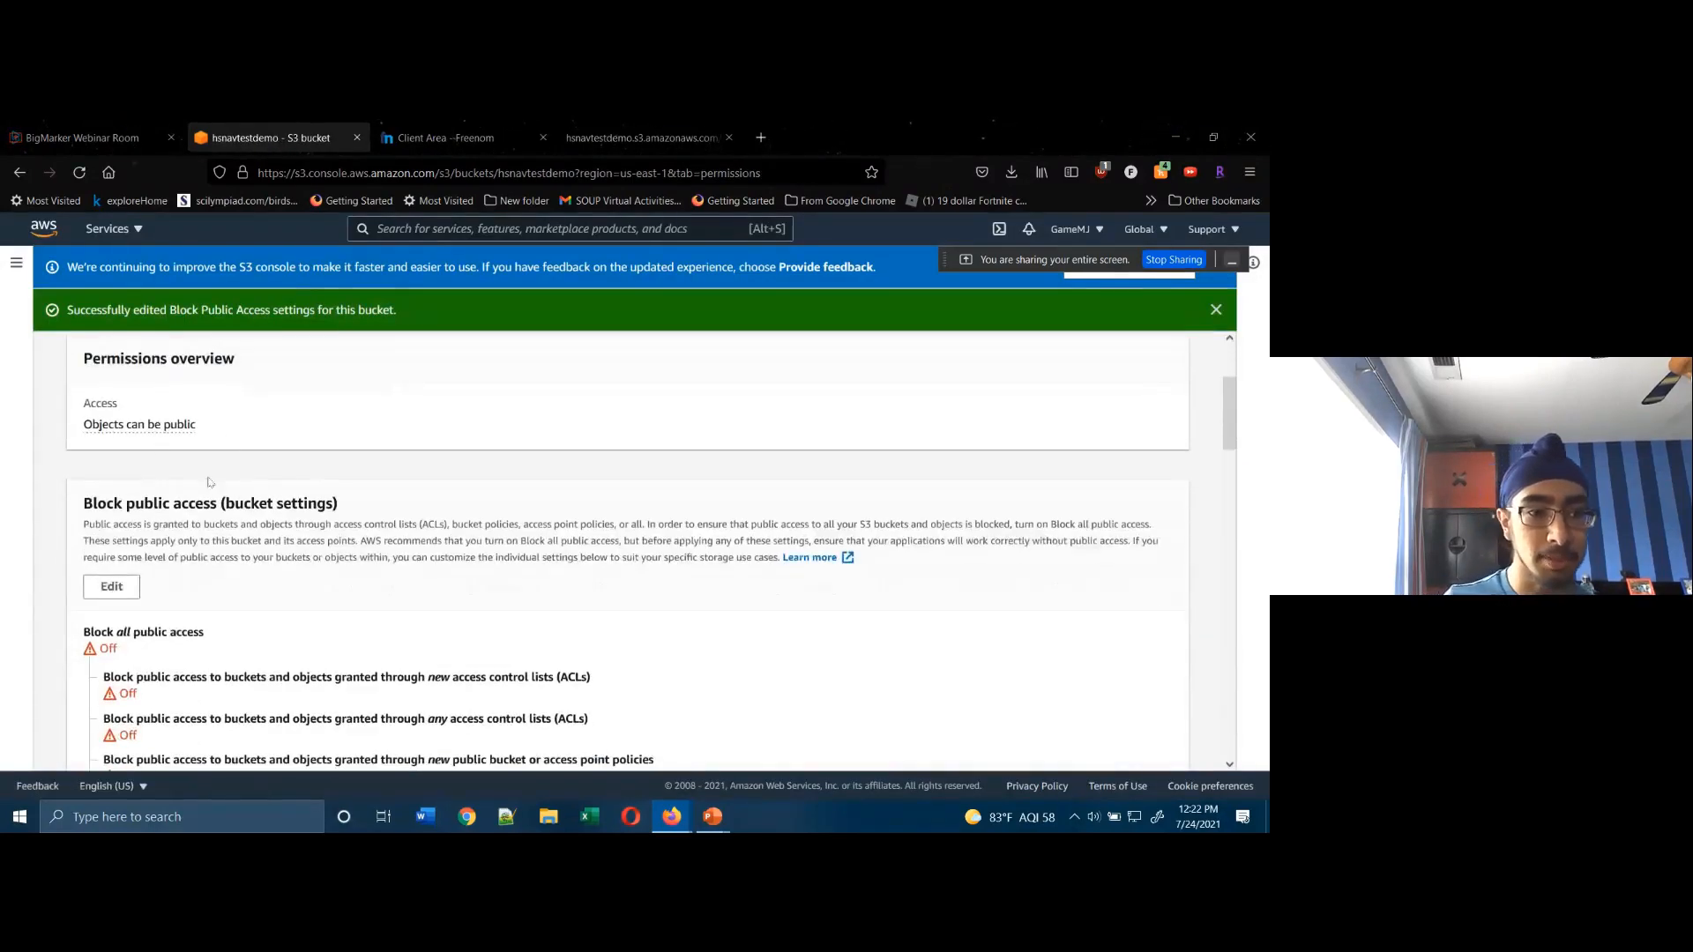
pyautogui.scroll(3, 139, 465)
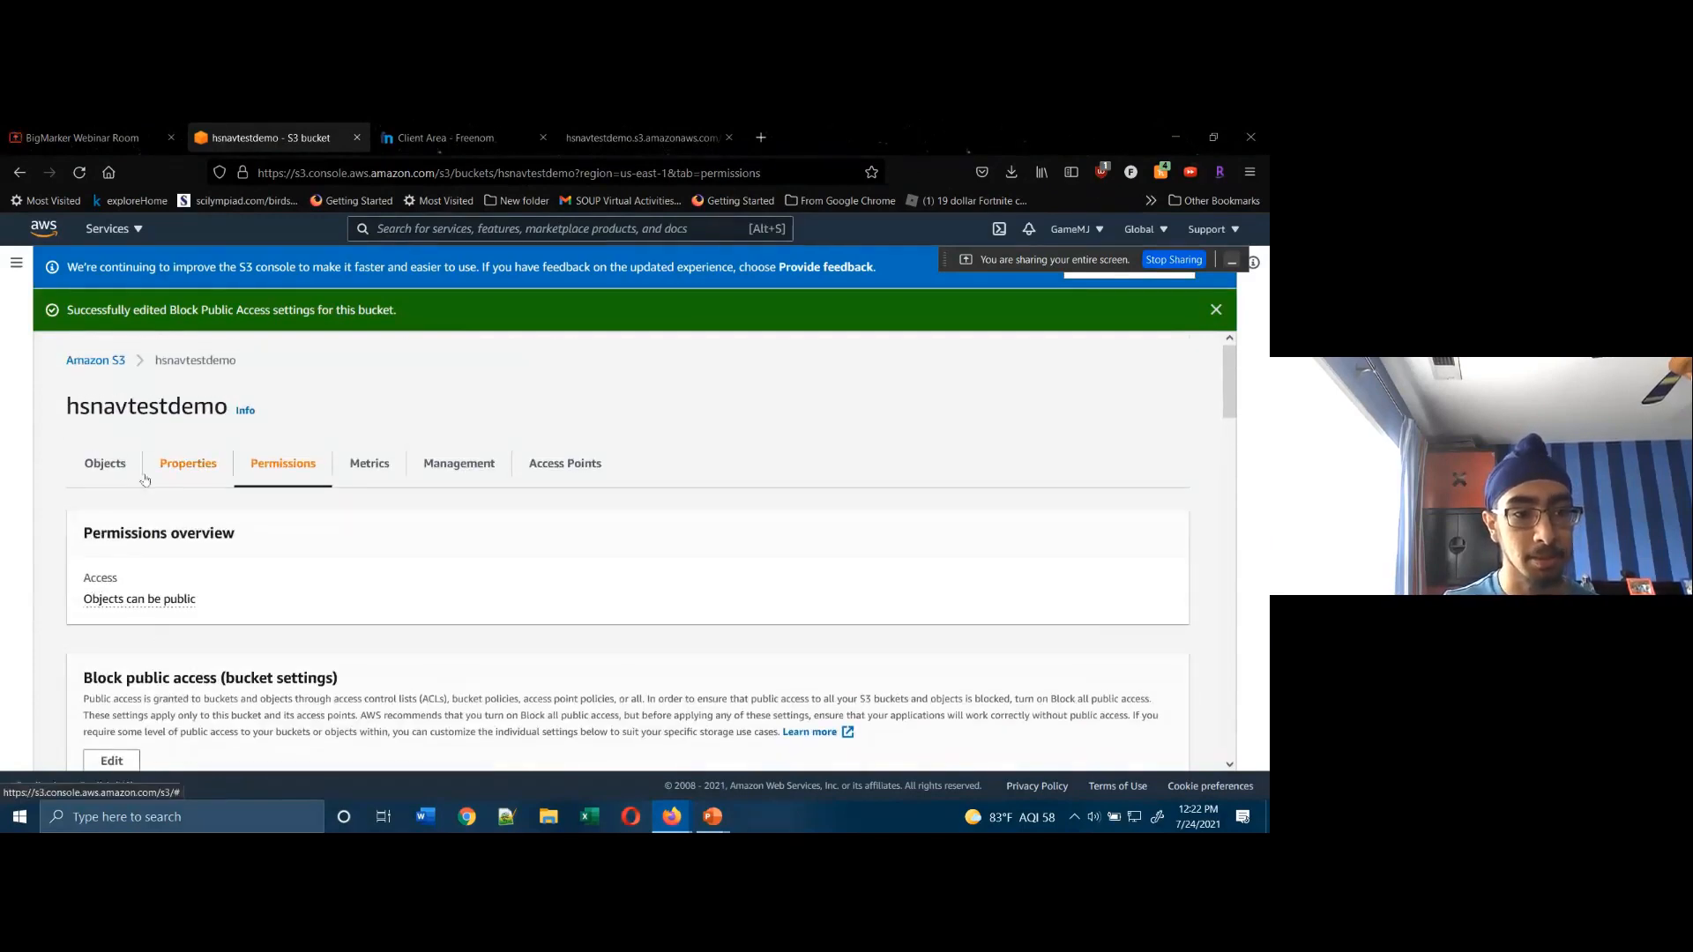
pyautogui.click(118, 468)
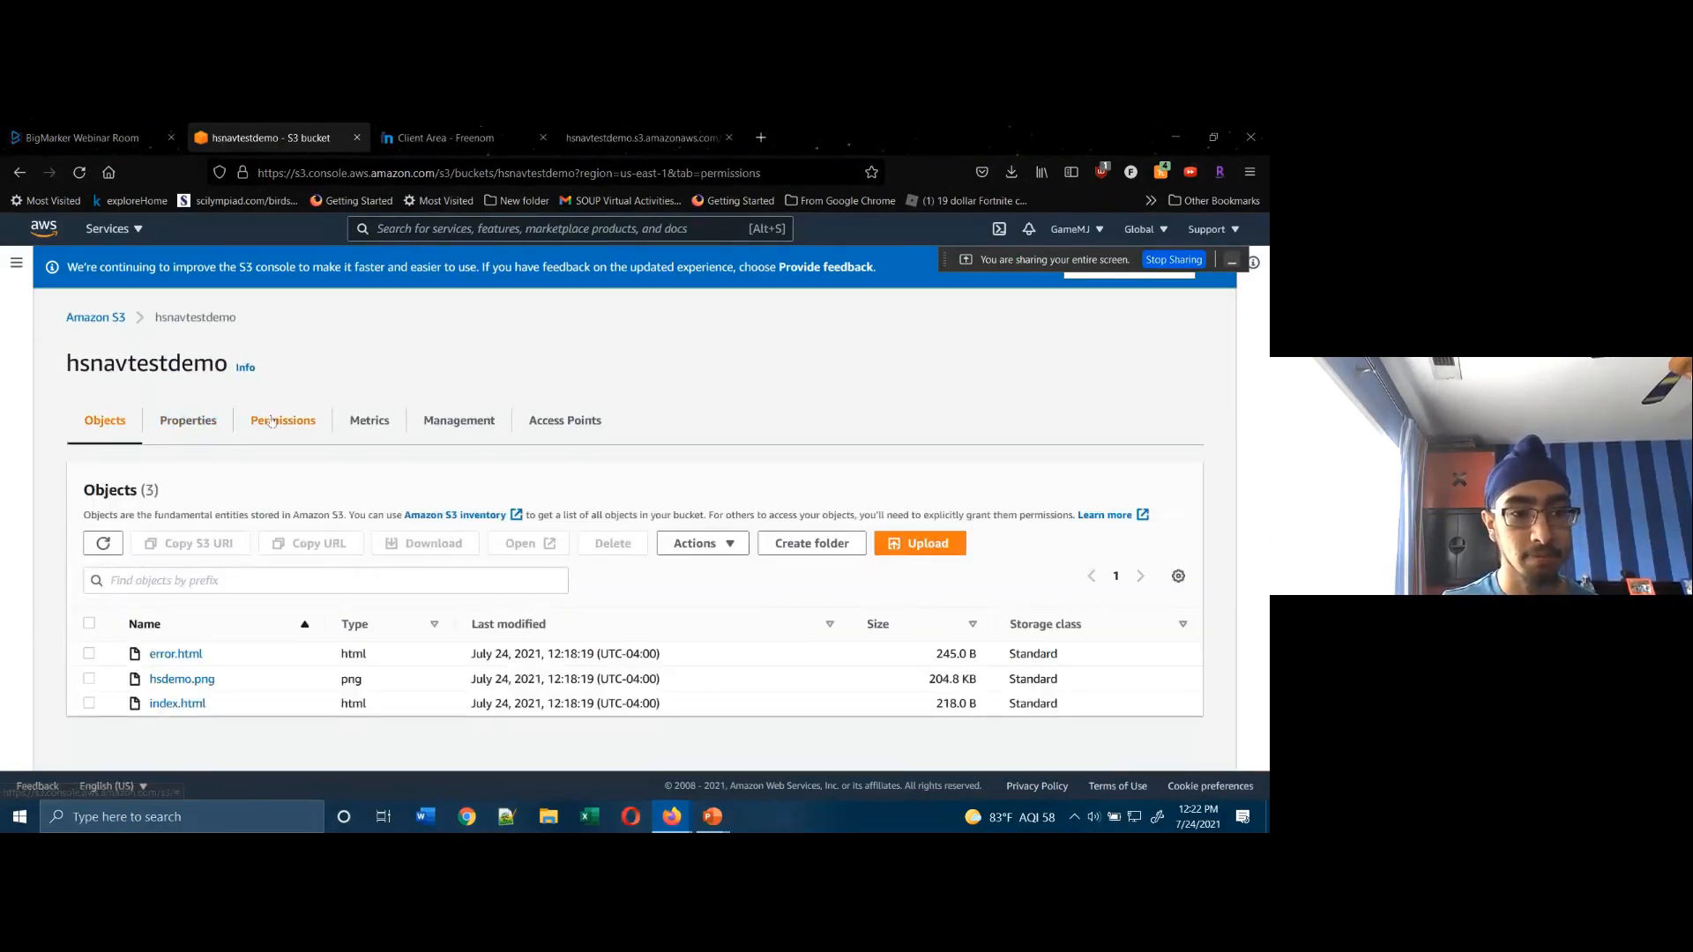
pyautogui.click(282, 421)
pyautogui.click(111, 427)
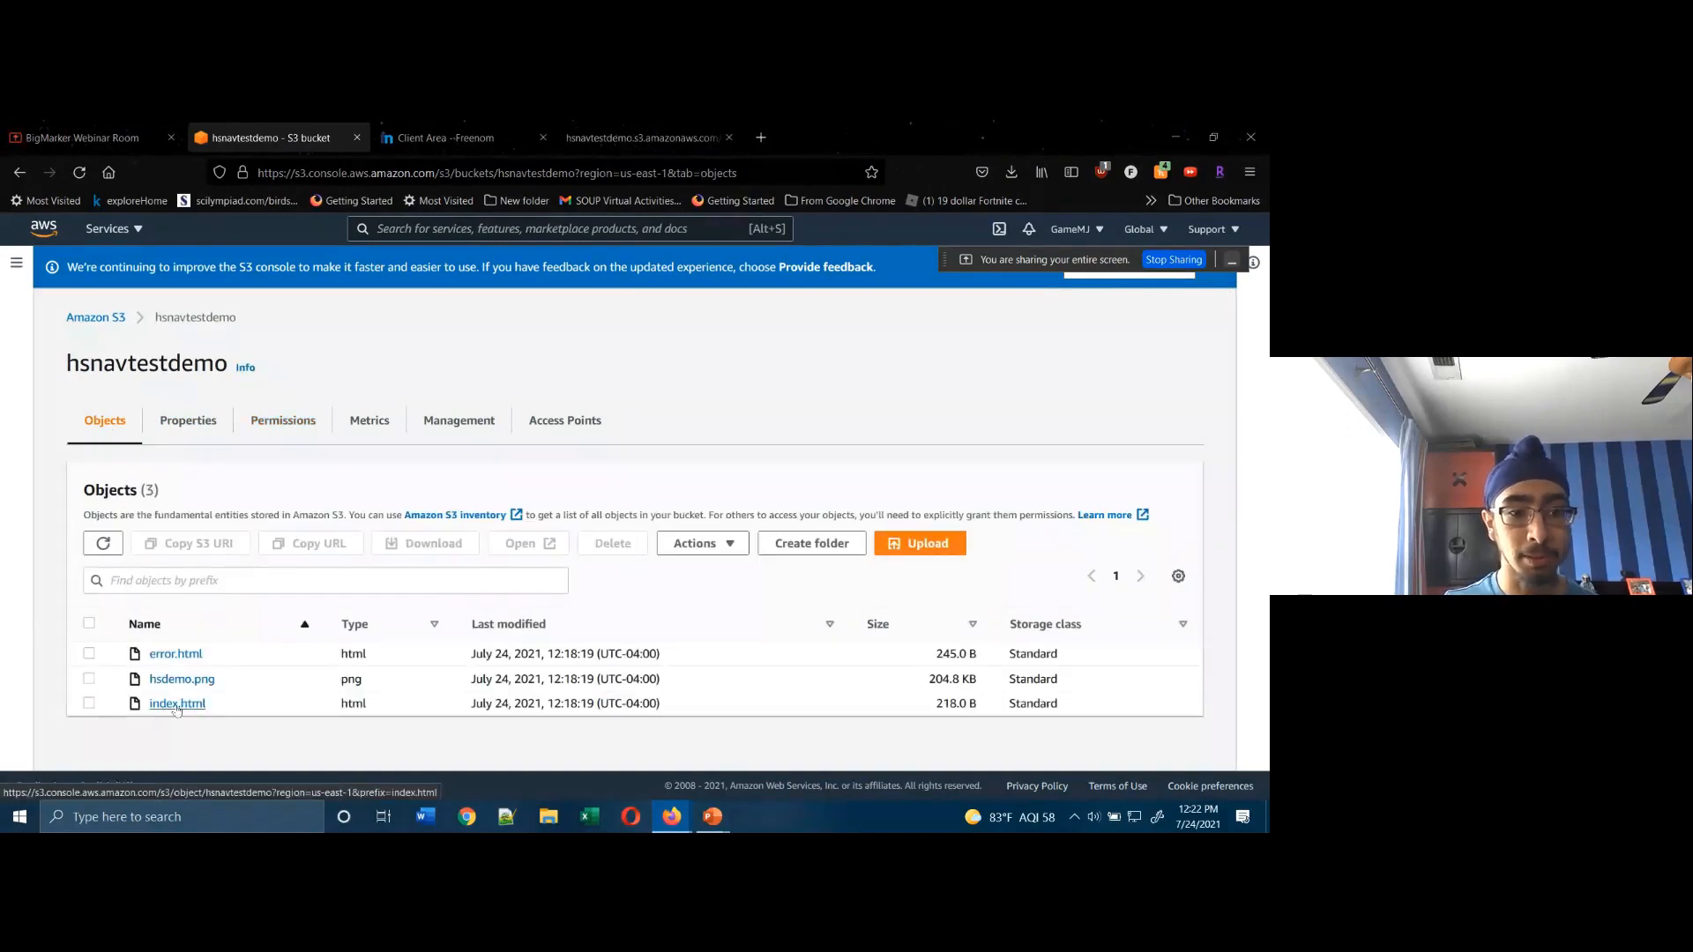
pyautogui.click(617, 134)
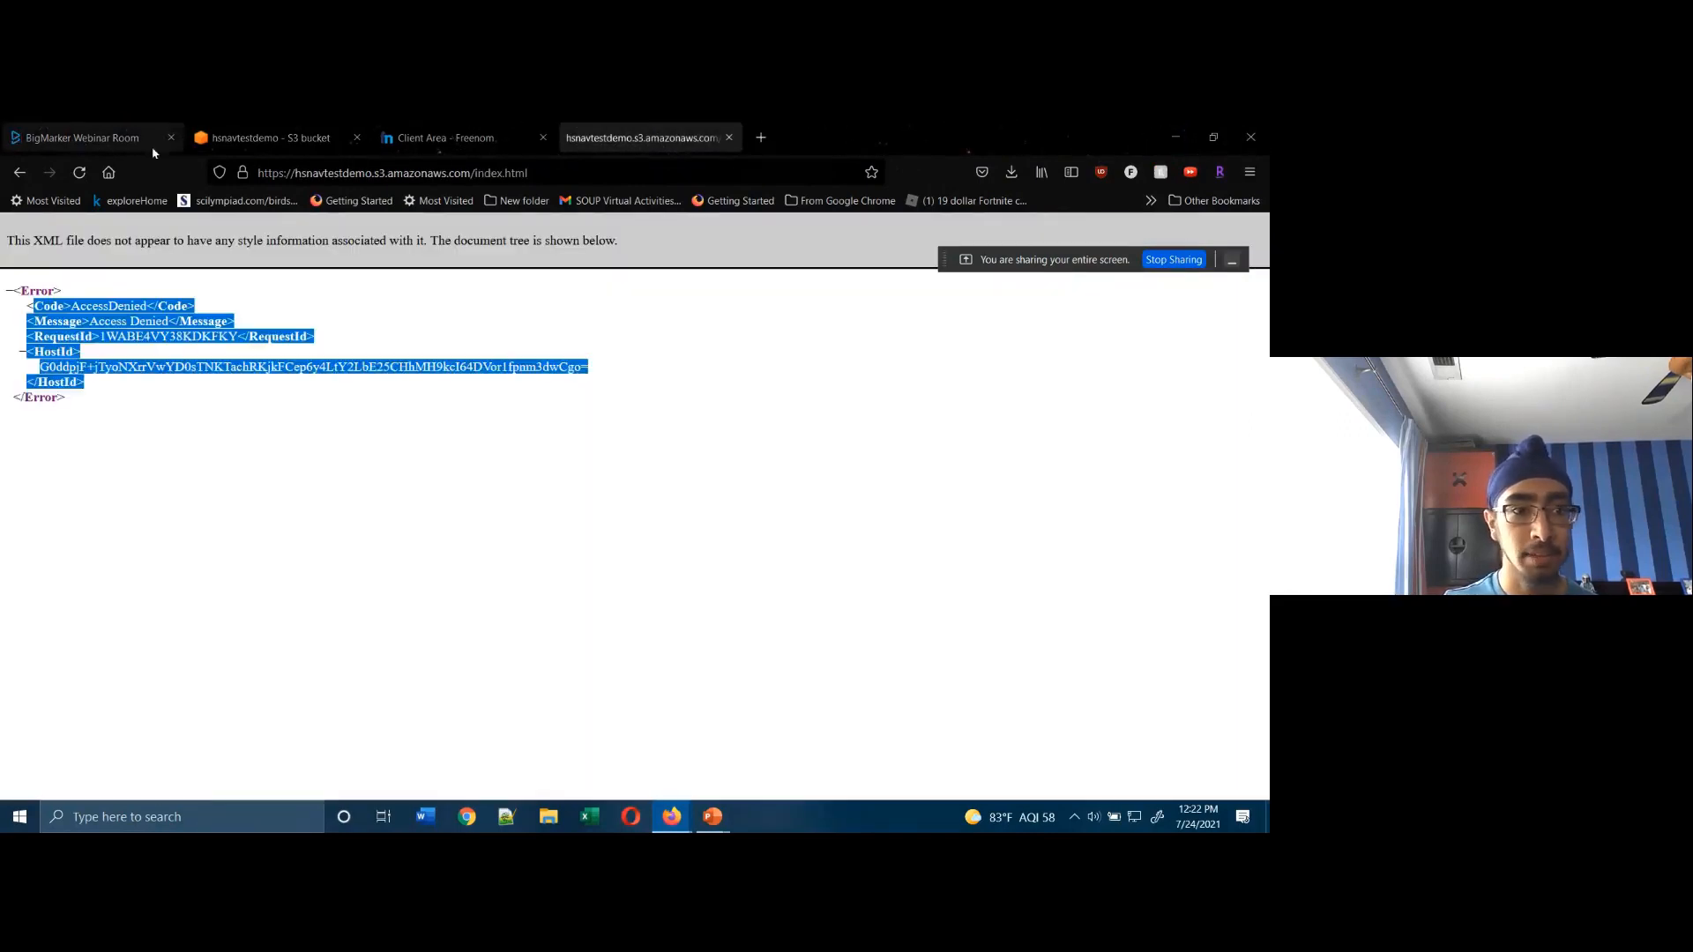
pyautogui.click(78, 174)
pyautogui.click(78, 174)
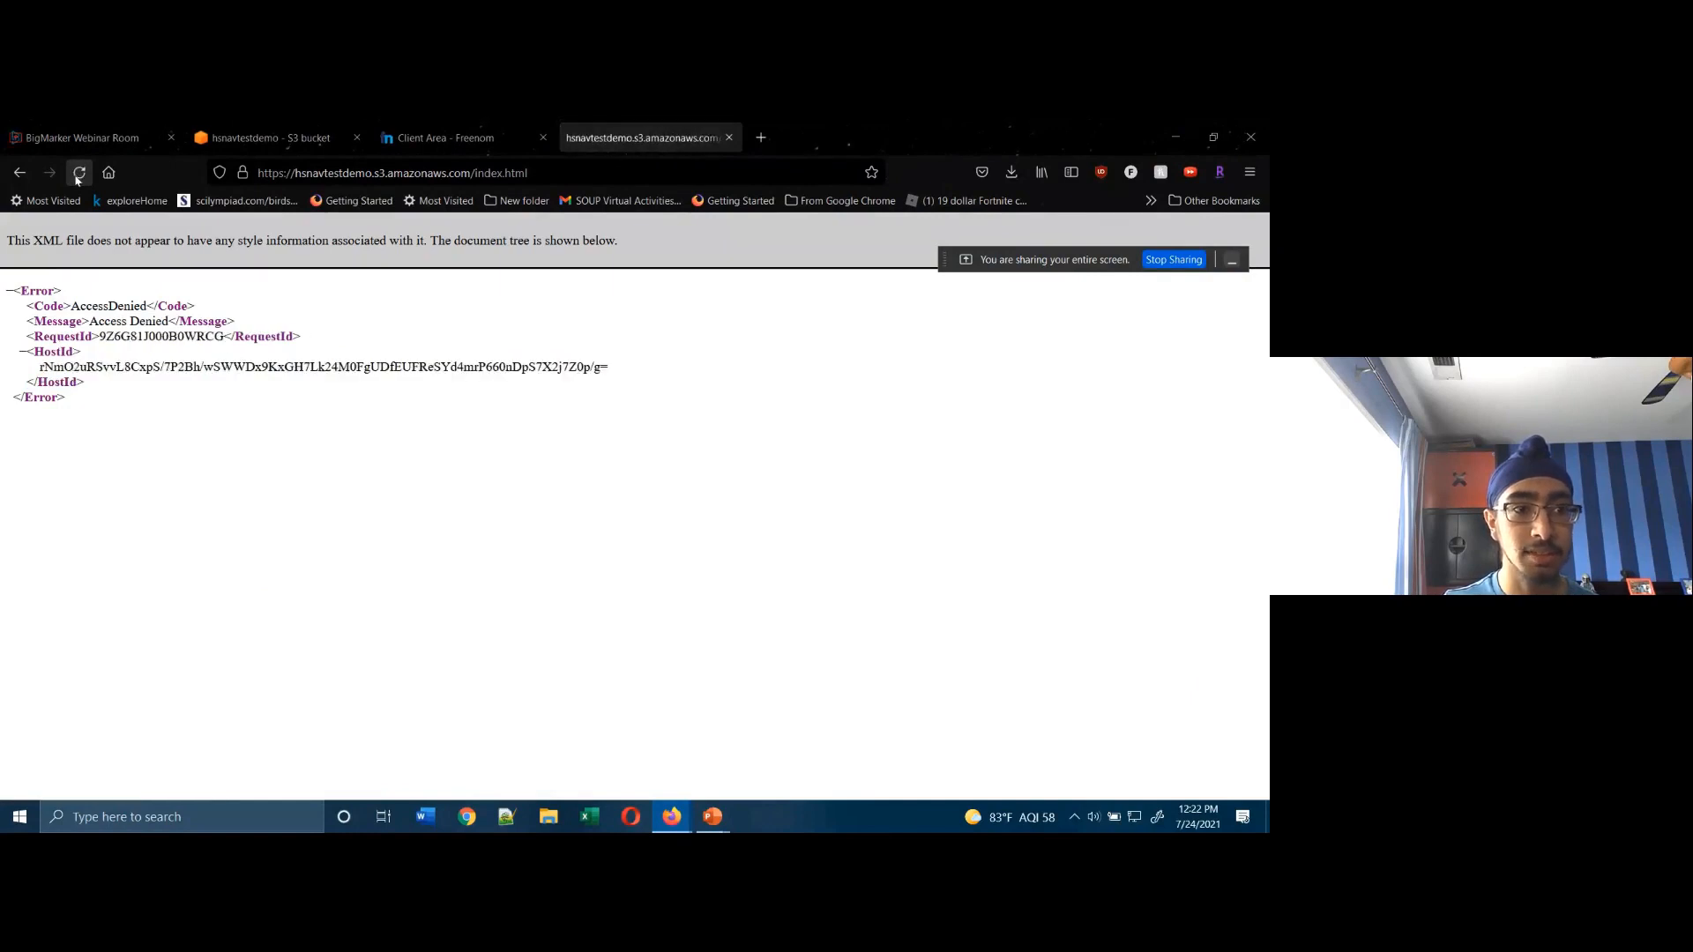
pyautogui.click(79, 175)
pyautogui.click(78, 175)
pyautogui.click(78, 175)
pyautogui.click(79, 174)
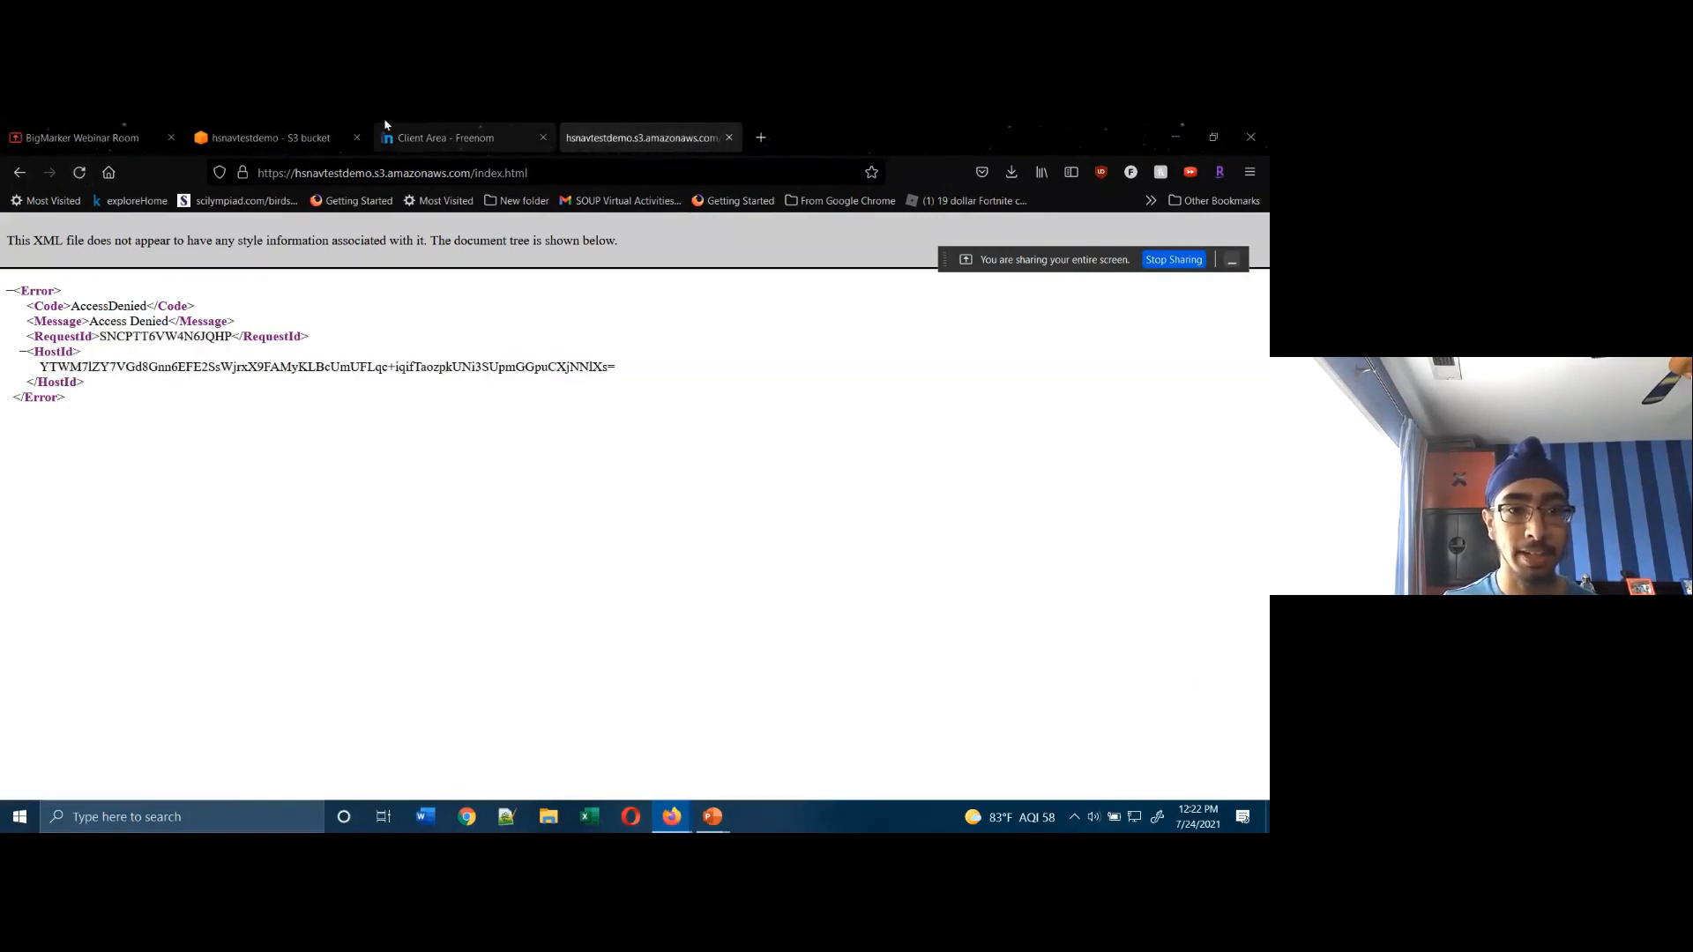
pyautogui.click(239, 141)
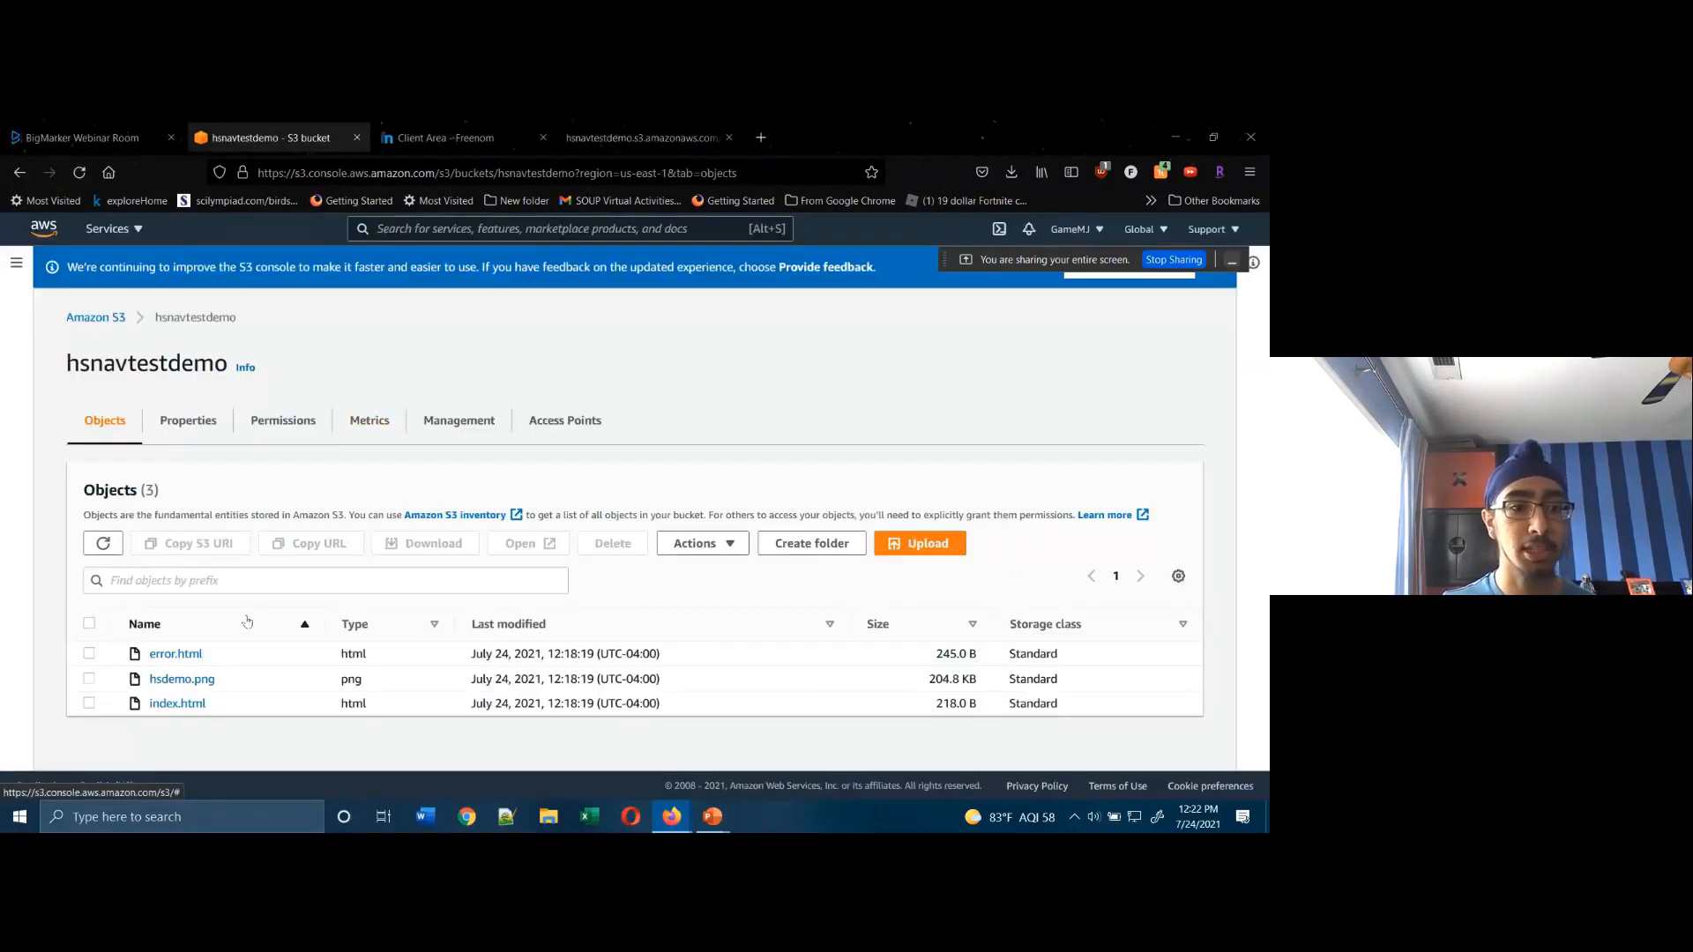
# Make index.html public through Object actions and review the summary: 1 edited, 0 failed
pyautogui.click(179, 703)
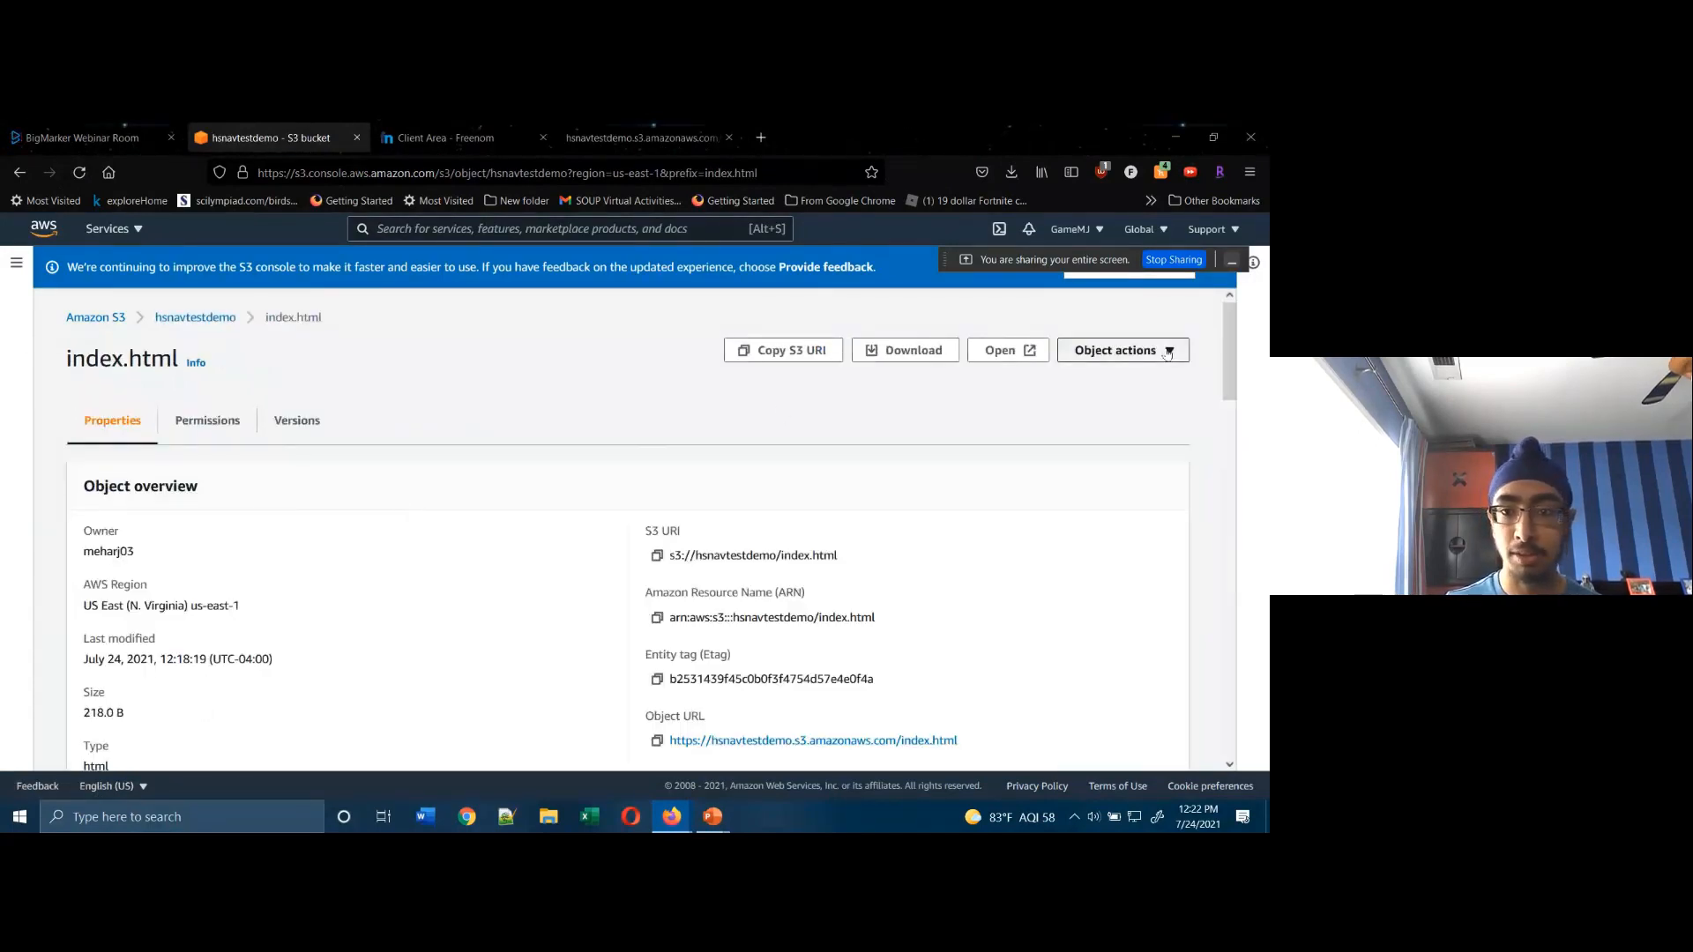
pyautogui.click(1118, 350)
pyautogui.click(1053, 680)
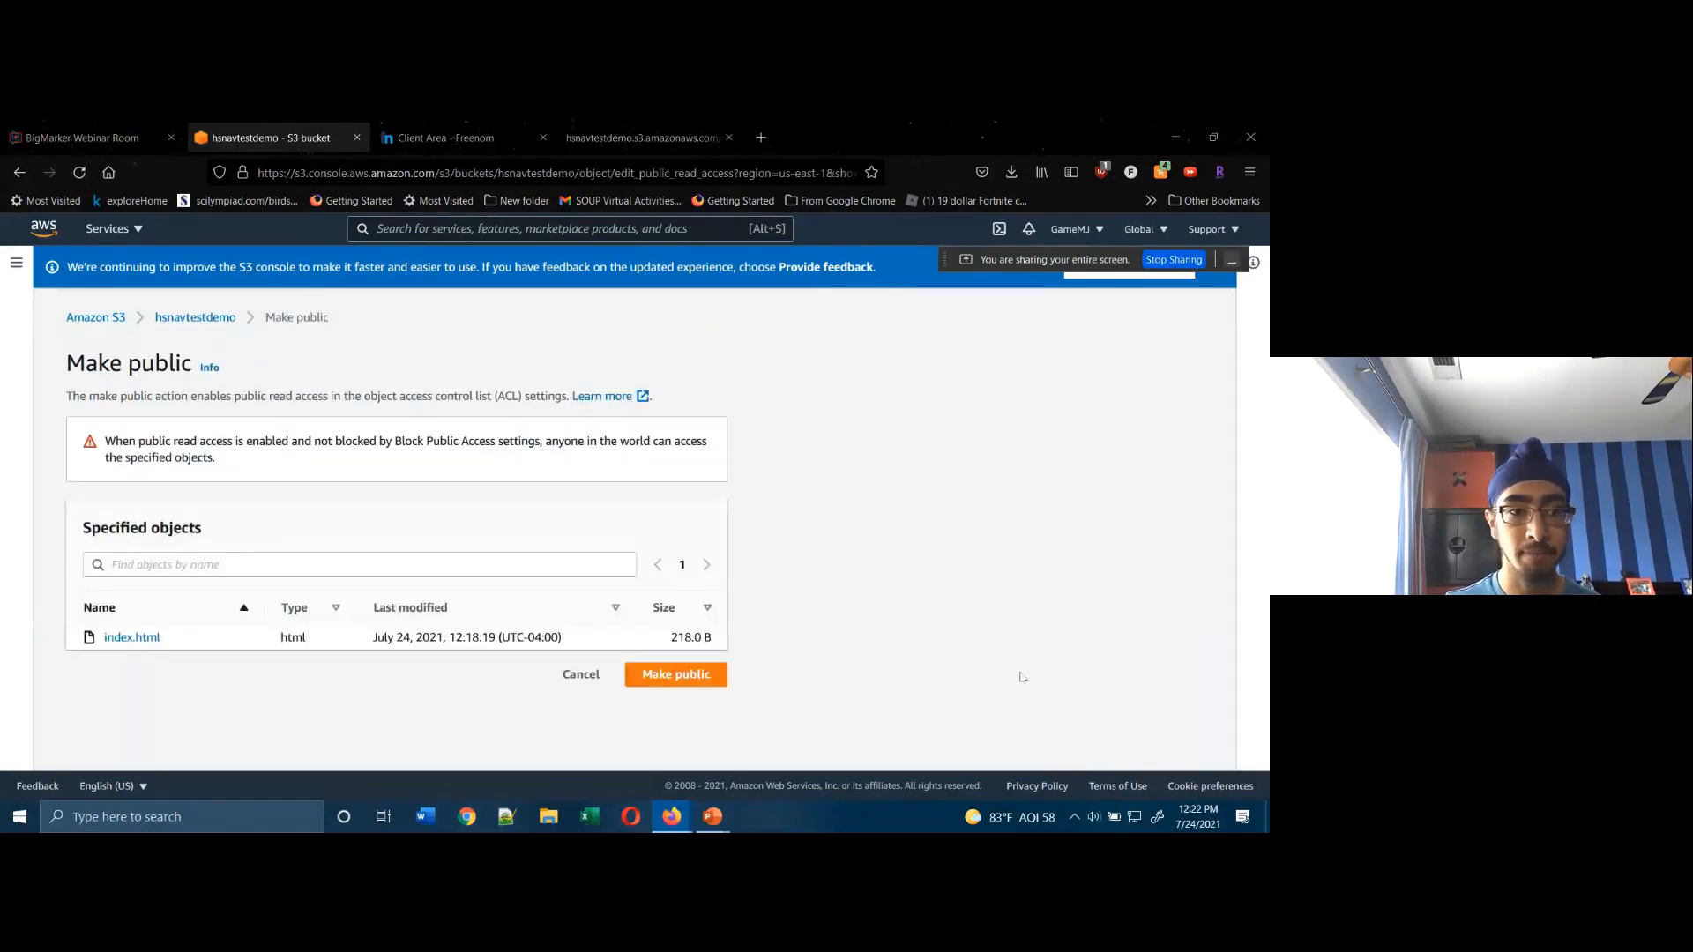
pyautogui.click(663, 683)
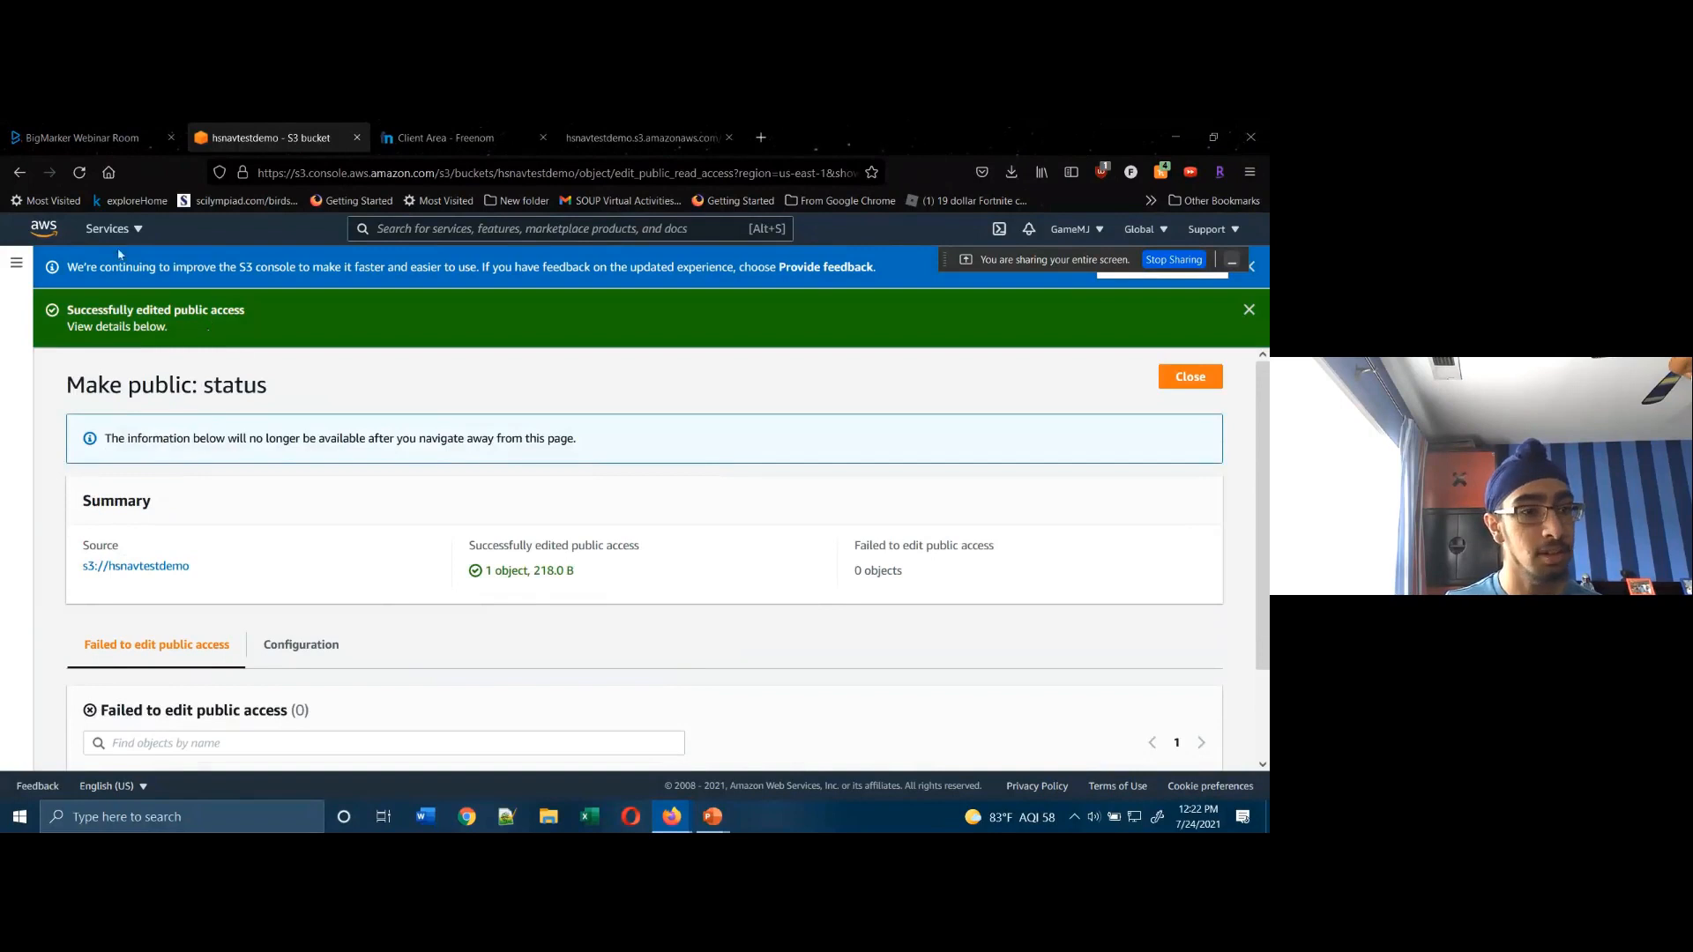
pyautogui.scroll(-2, 645, 530)
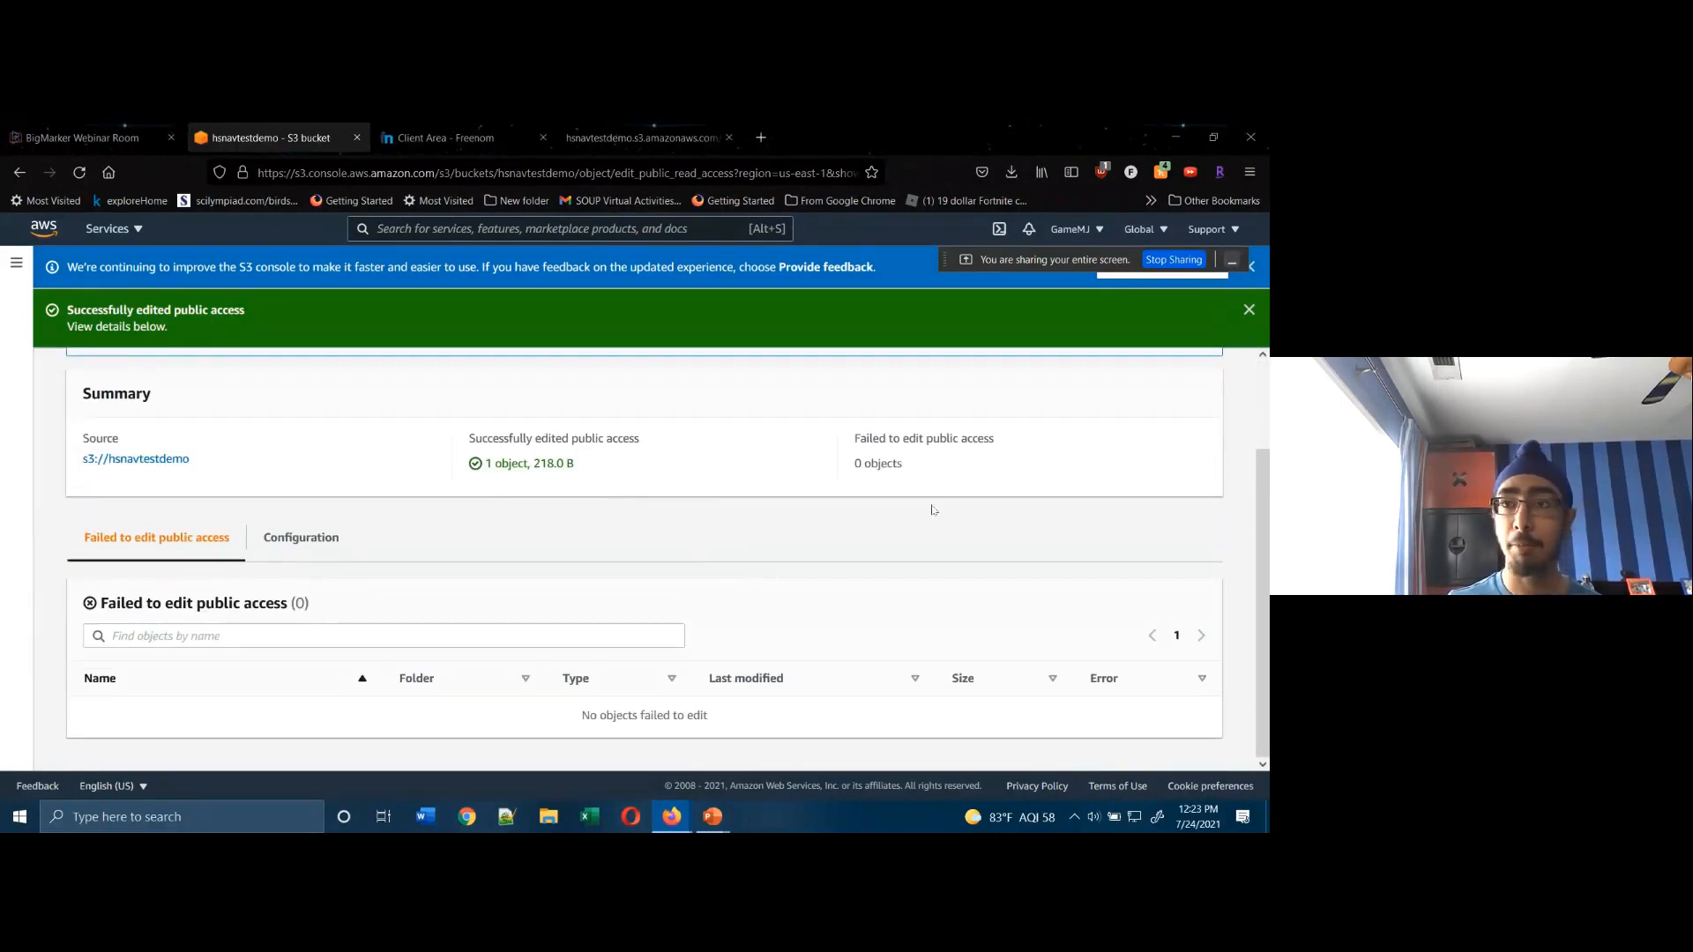
pyautogui.scroll(2, 824, 399)
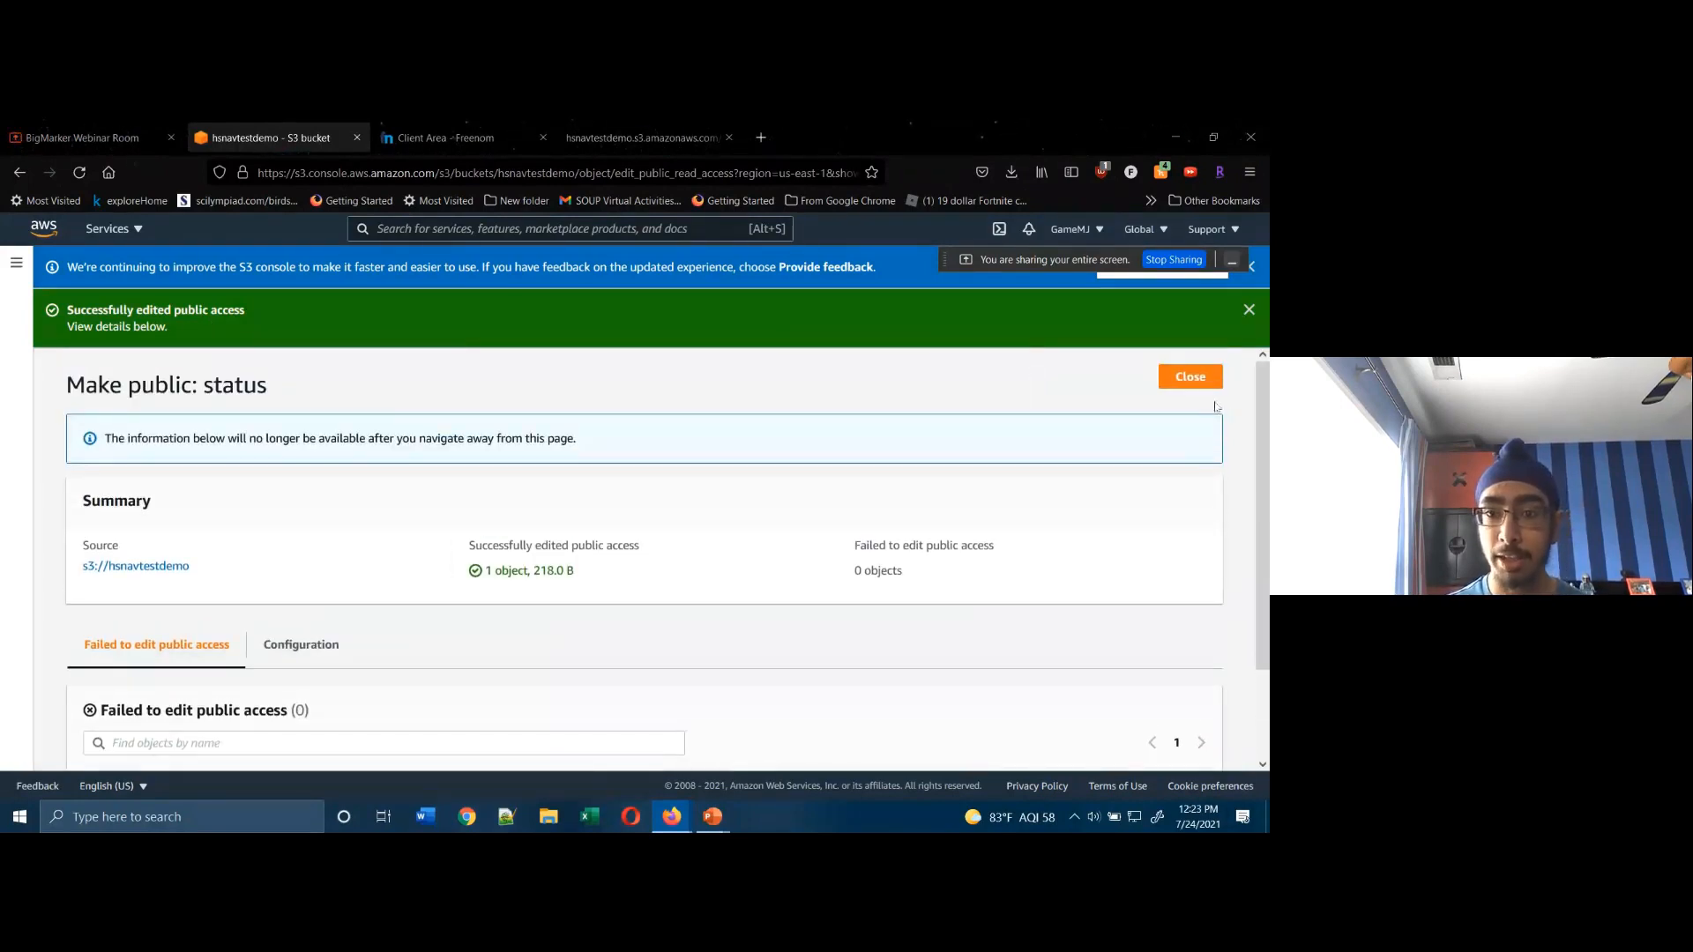
# Copy index.html's Object URL and load it in the site tab, now showing the welcome page
pyautogui.click(1187, 379)
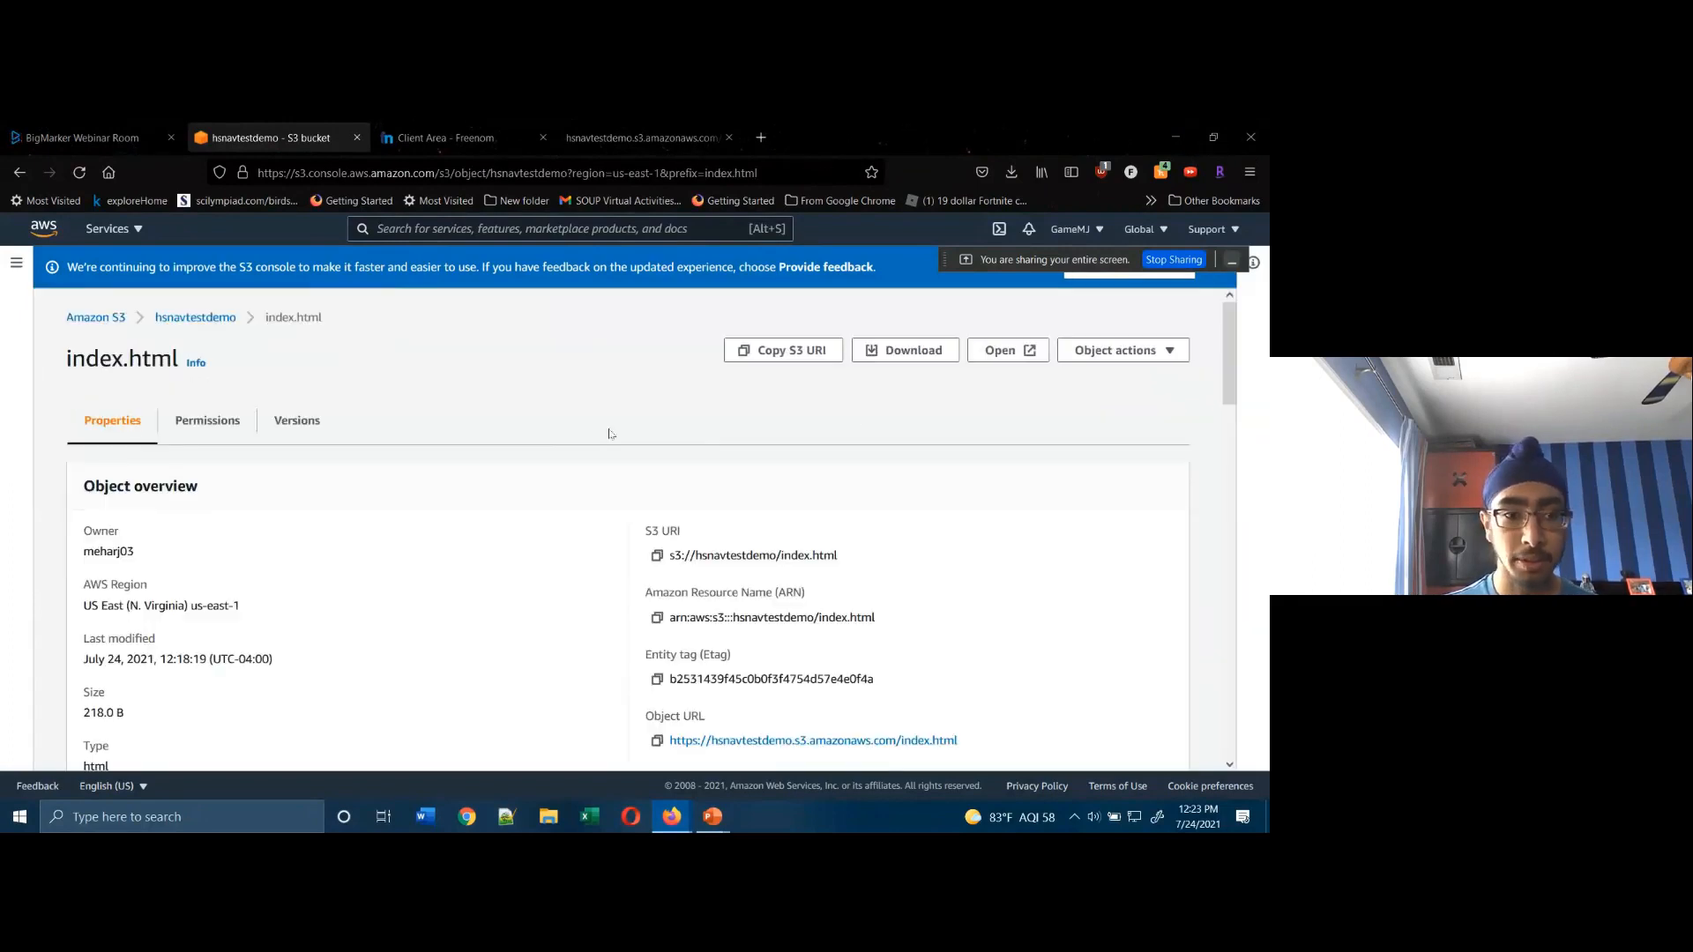
pyautogui.scroll(-3, 365, 535)
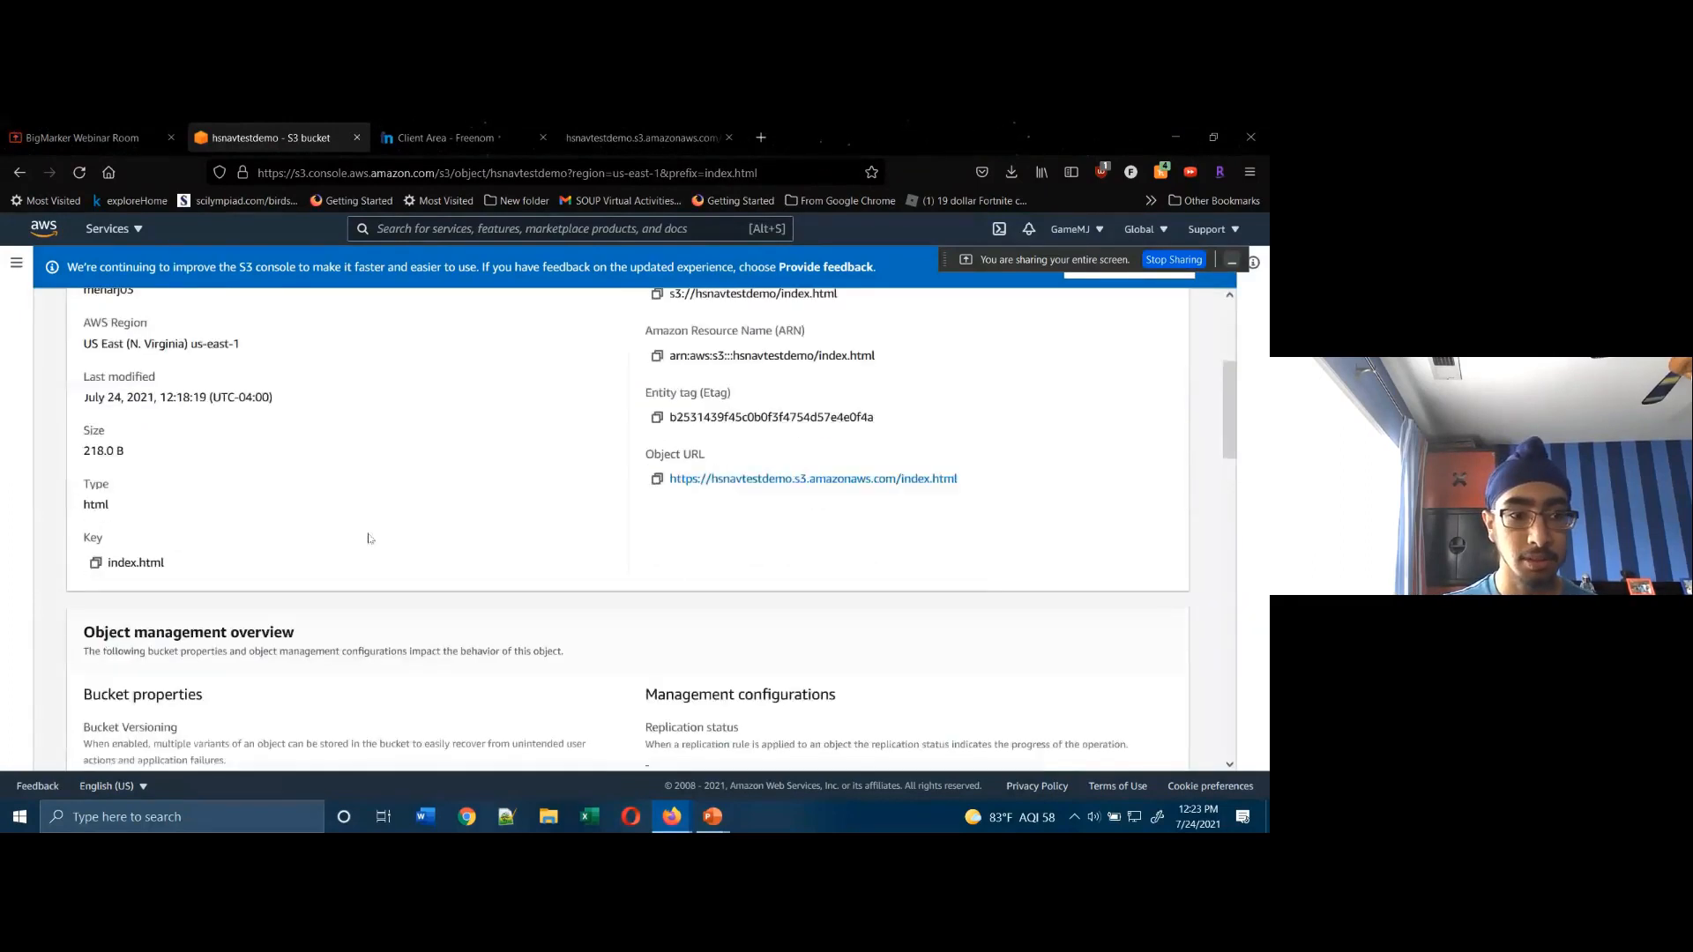
pyautogui.click(657, 479)
pyautogui.click(599, 132)
pyautogui.rightClick(460, 181)
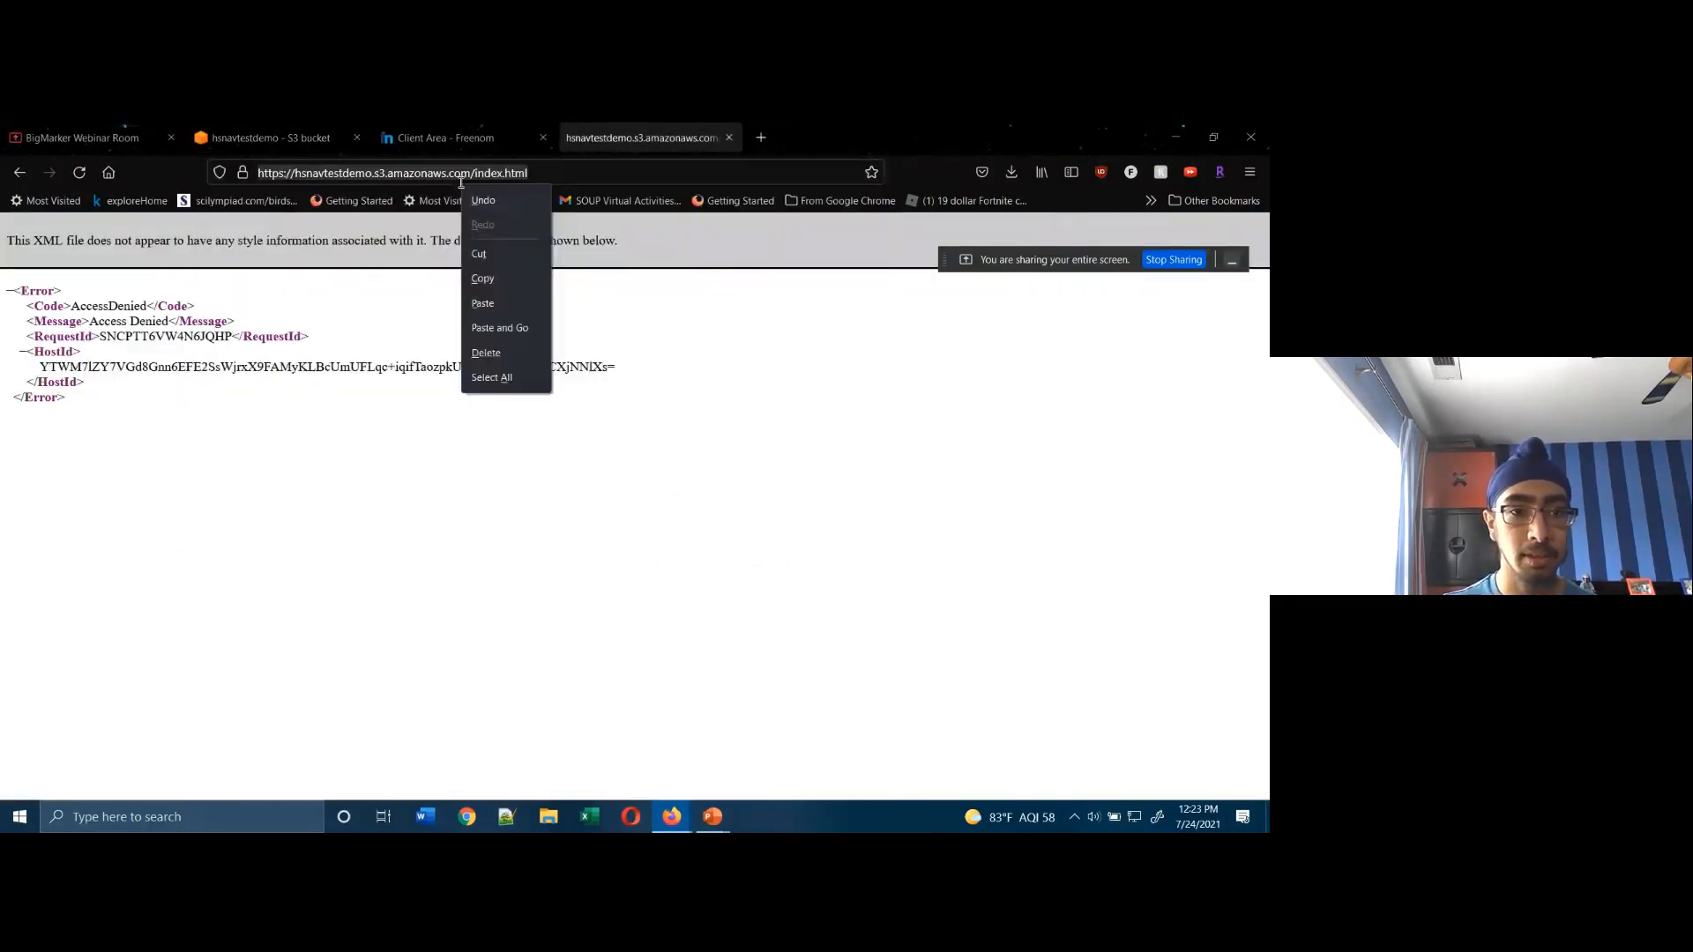
pyautogui.click(496, 331)
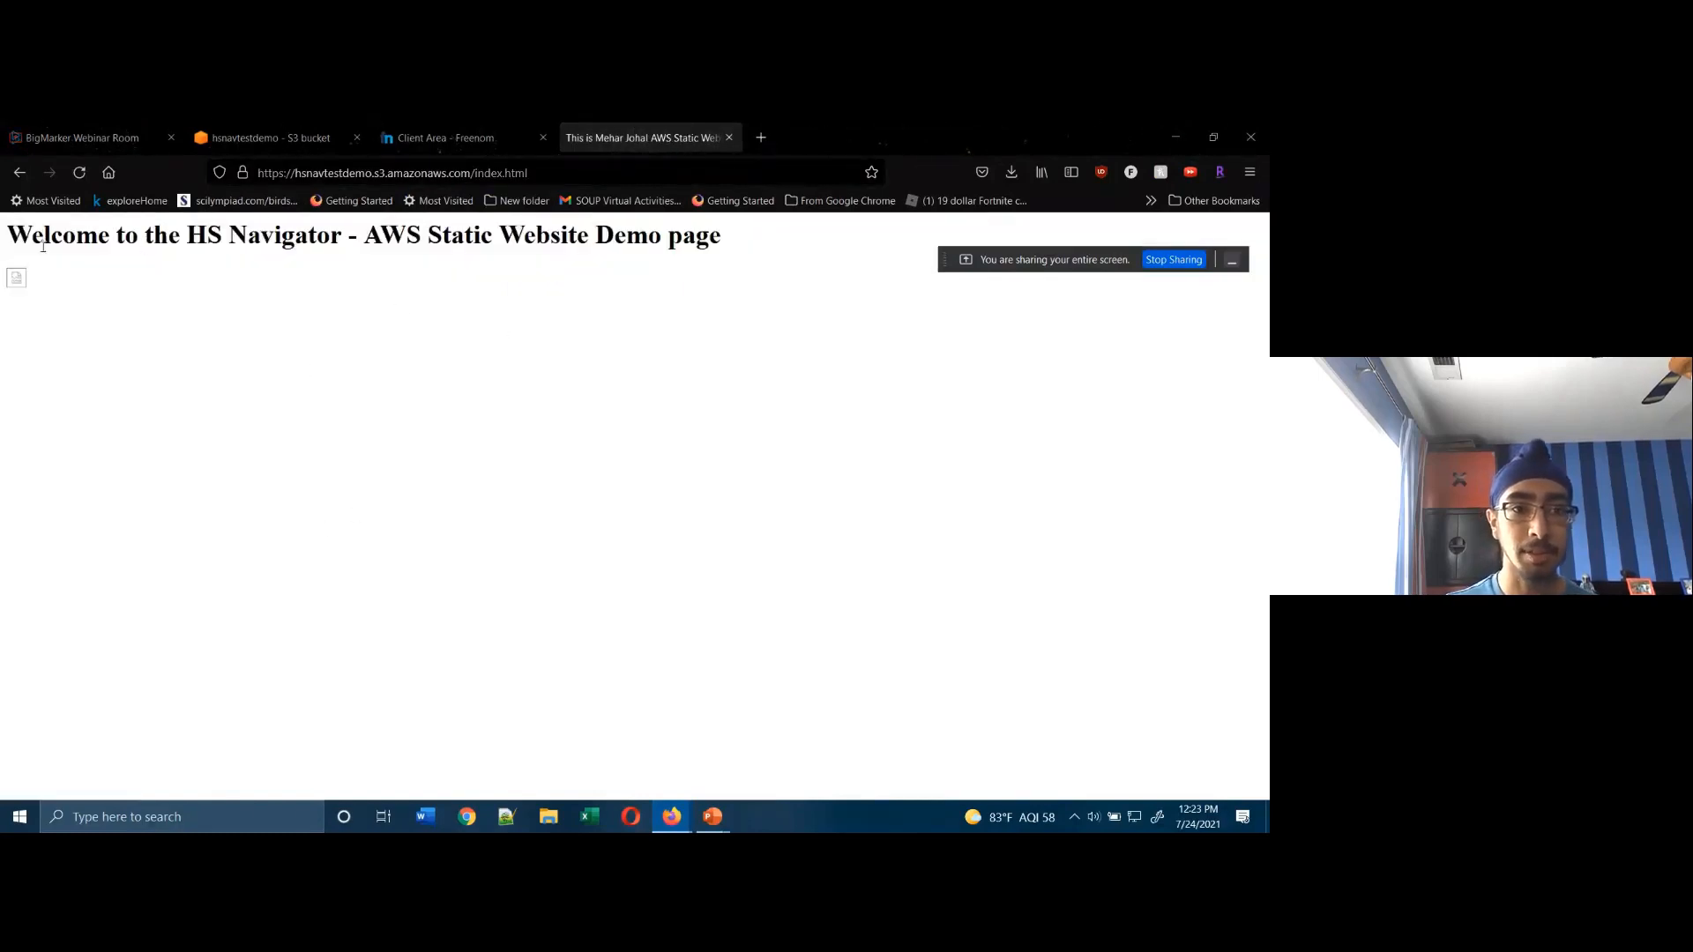
# Open the broken hsdemo.png image in a new tab, confirming it still returns AccessDenied
pyautogui.rightClick(11, 285)
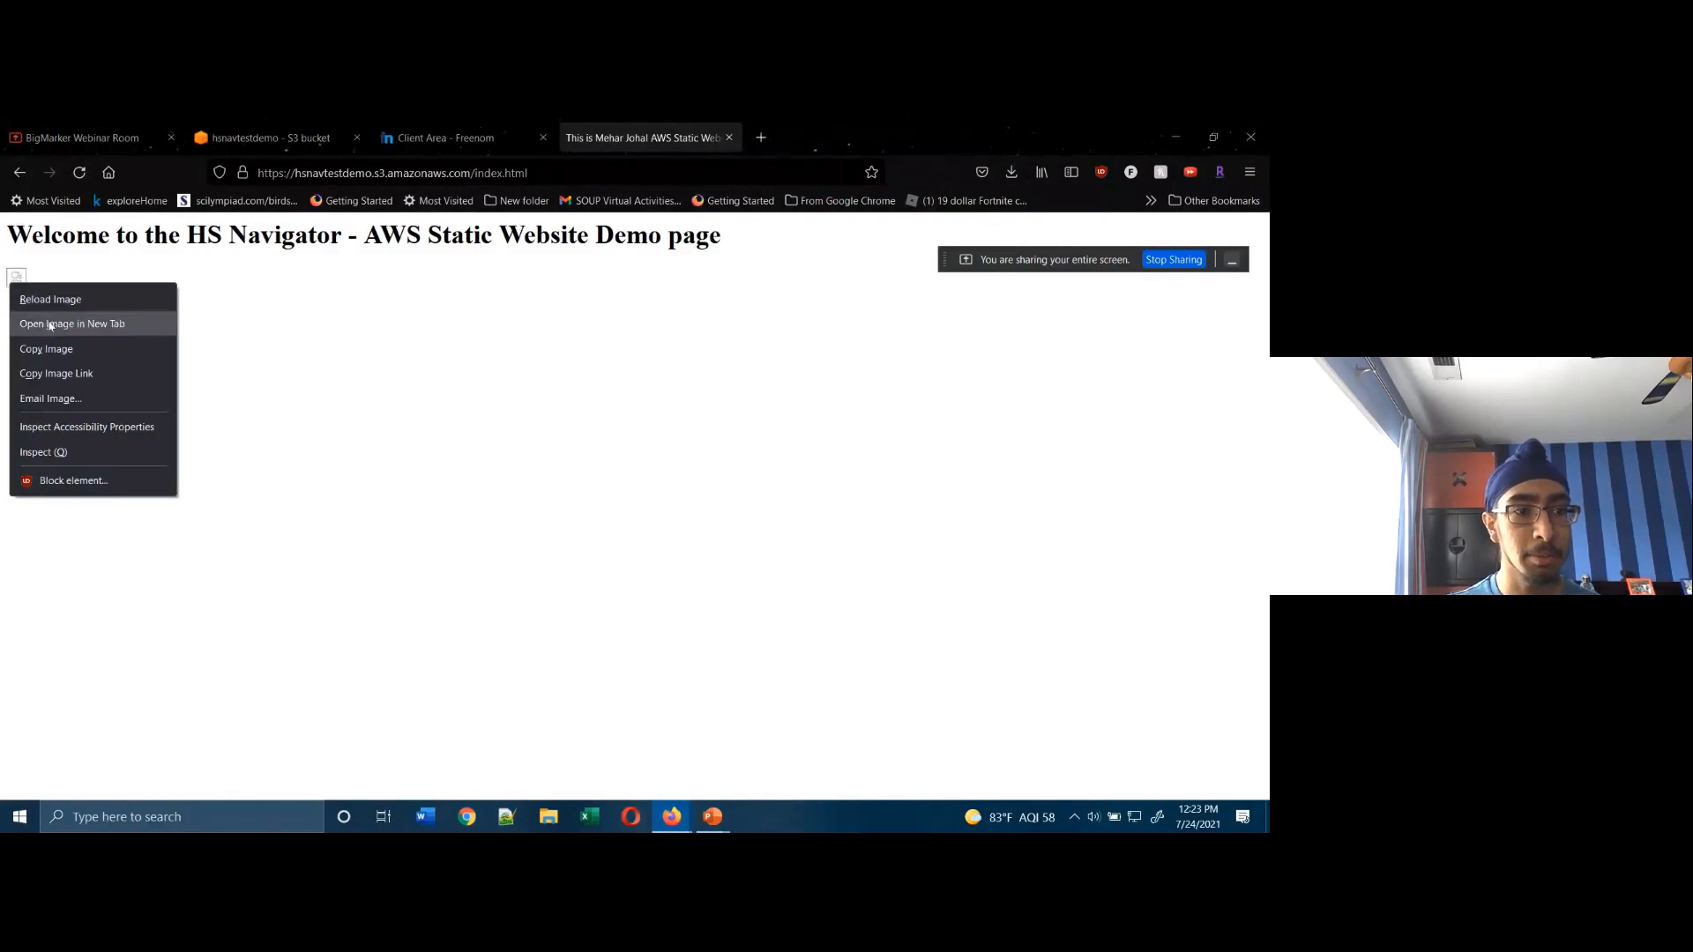
pyautogui.click(51, 323)
pyautogui.click(790, 124)
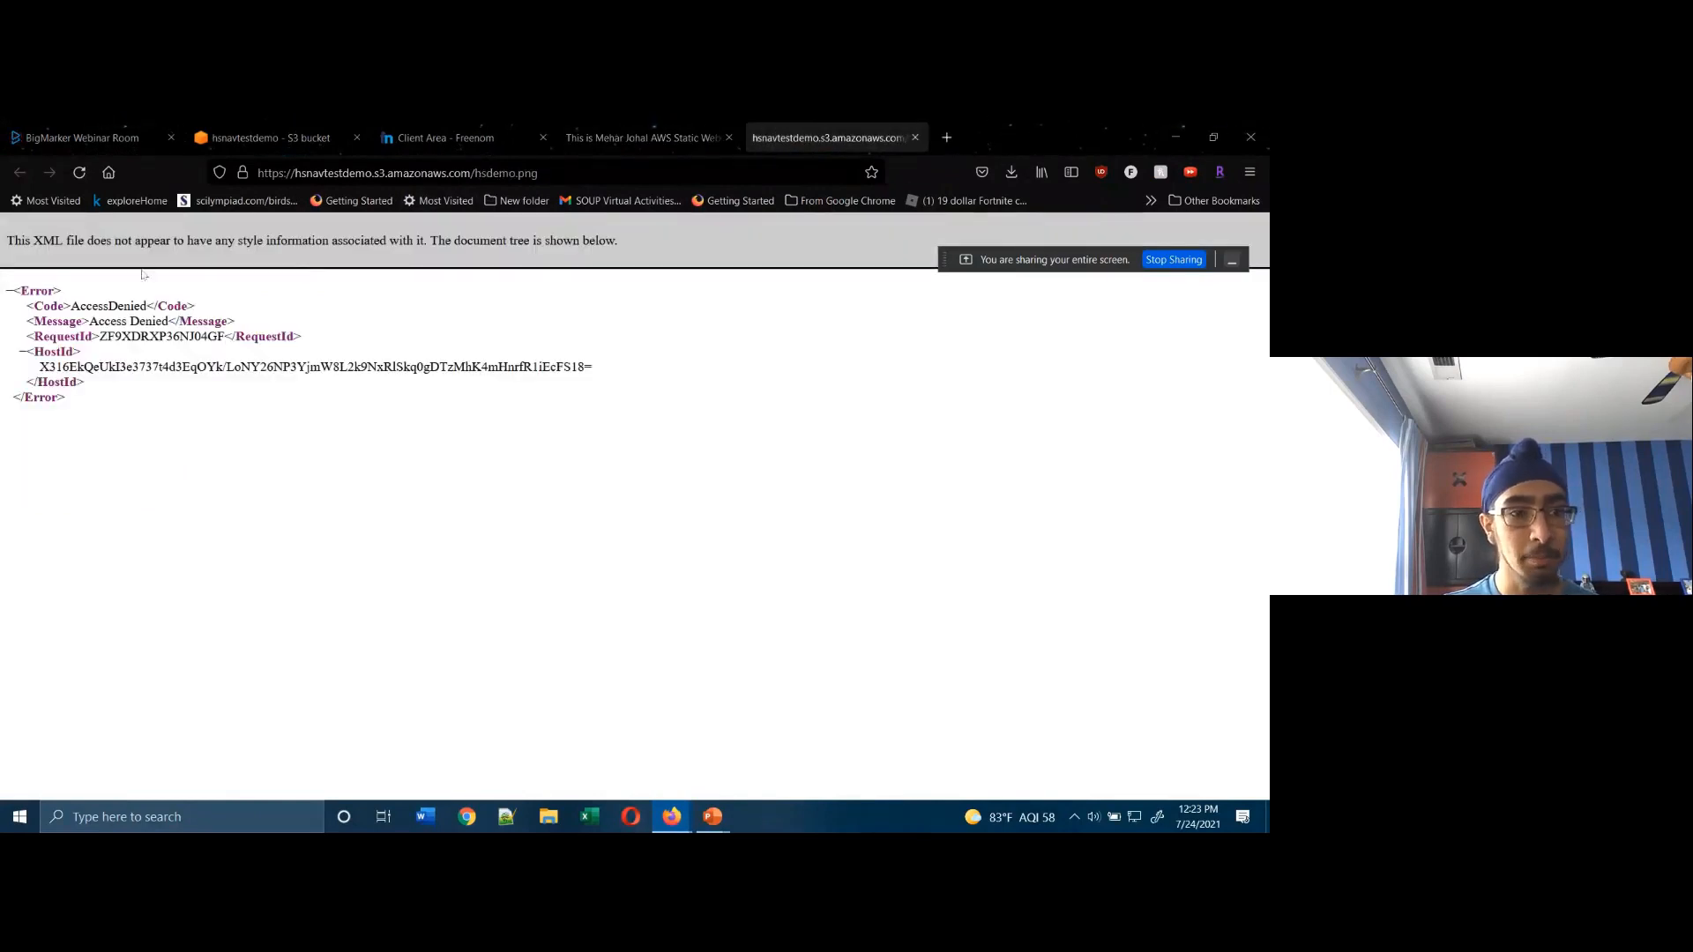
pyautogui.click(605, 126)
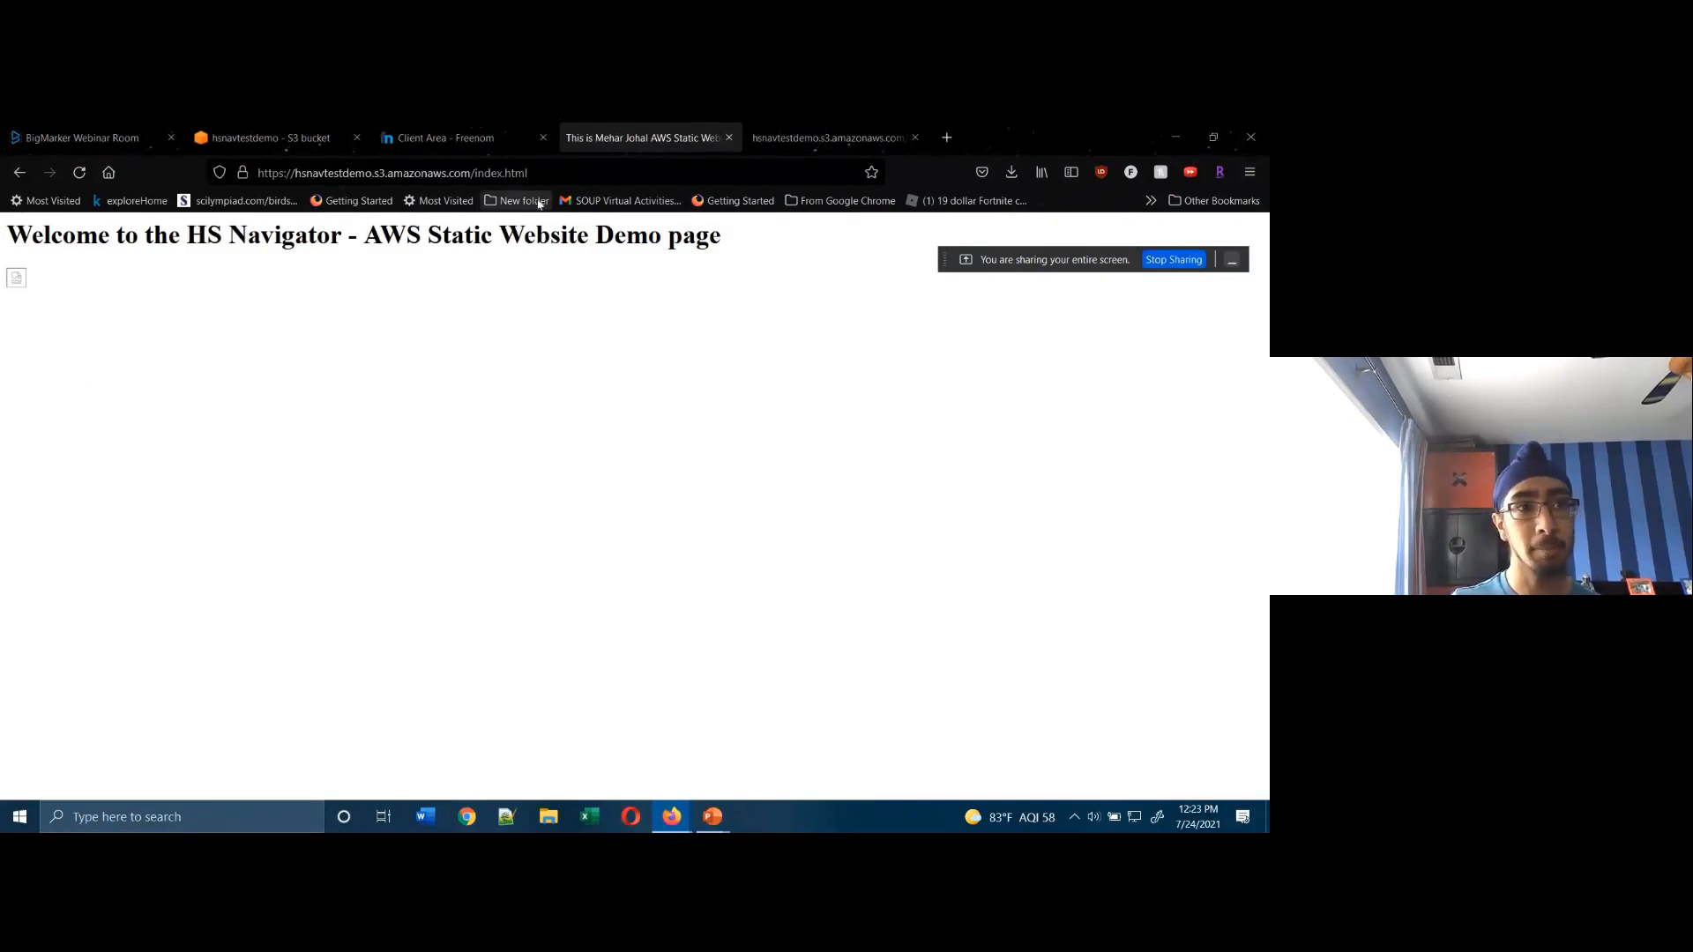
# Return to the S3 tab and the hsnavtestdemo bucket's Properties
pyautogui.click(269, 138)
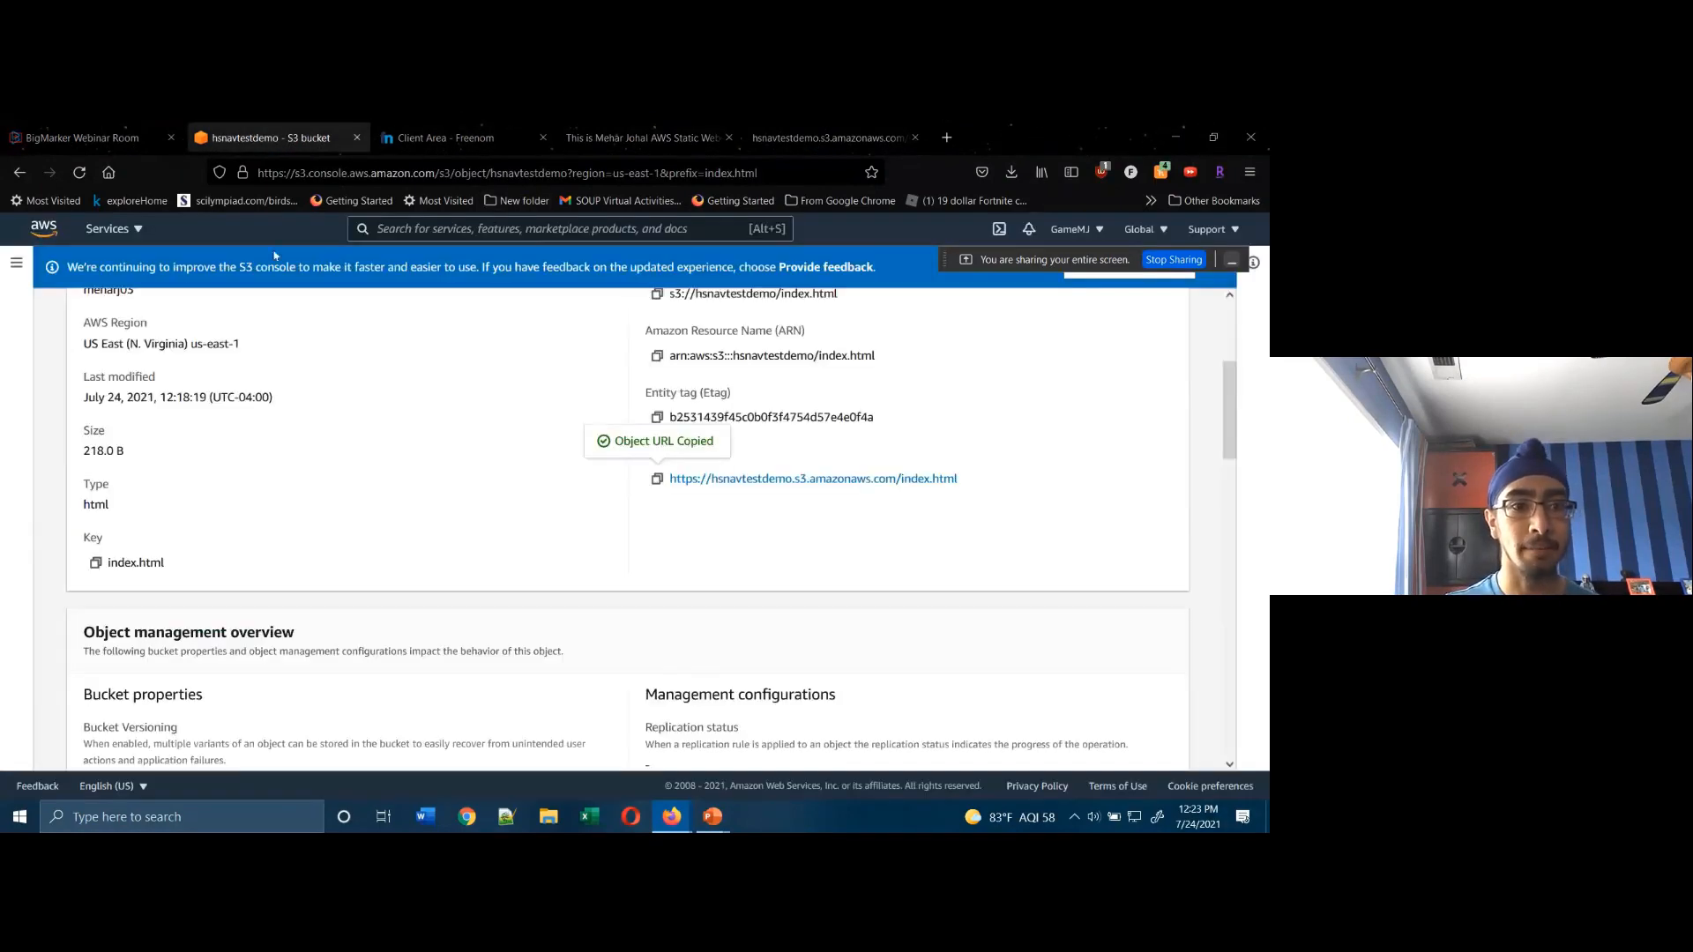
pyautogui.scroll(3, 291, 352)
pyautogui.click(190, 329)
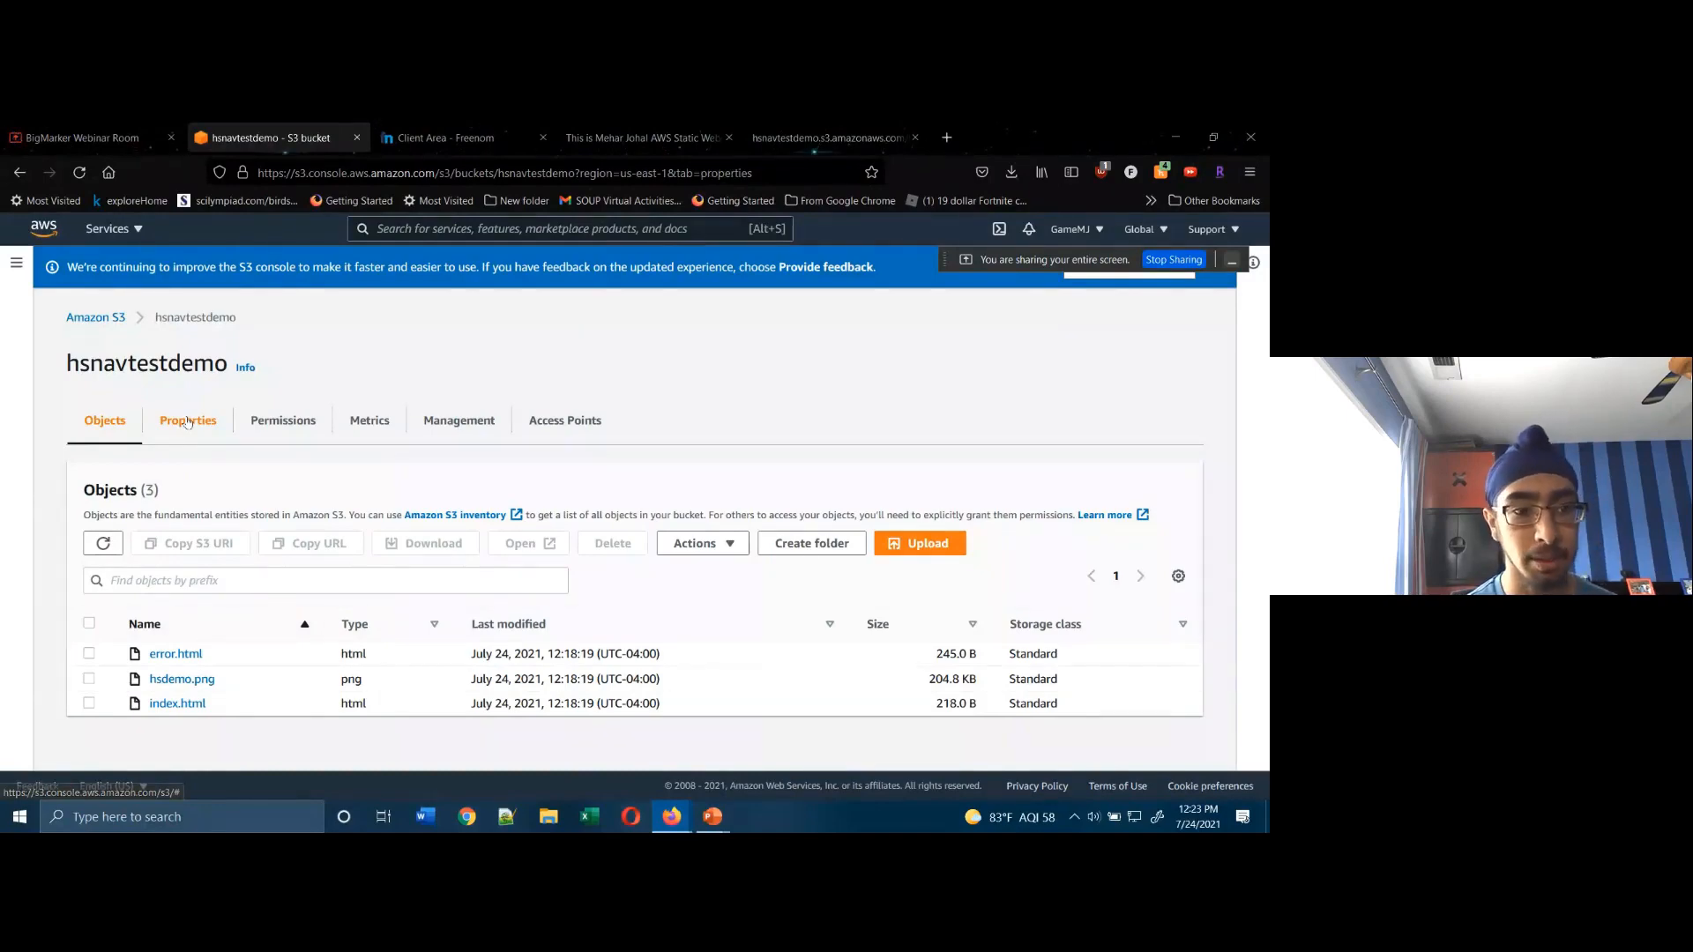
pyautogui.click(188, 421)
pyautogui.scroll(-10, 350, 426)
pyautogui.scroll(10, 350, 427)
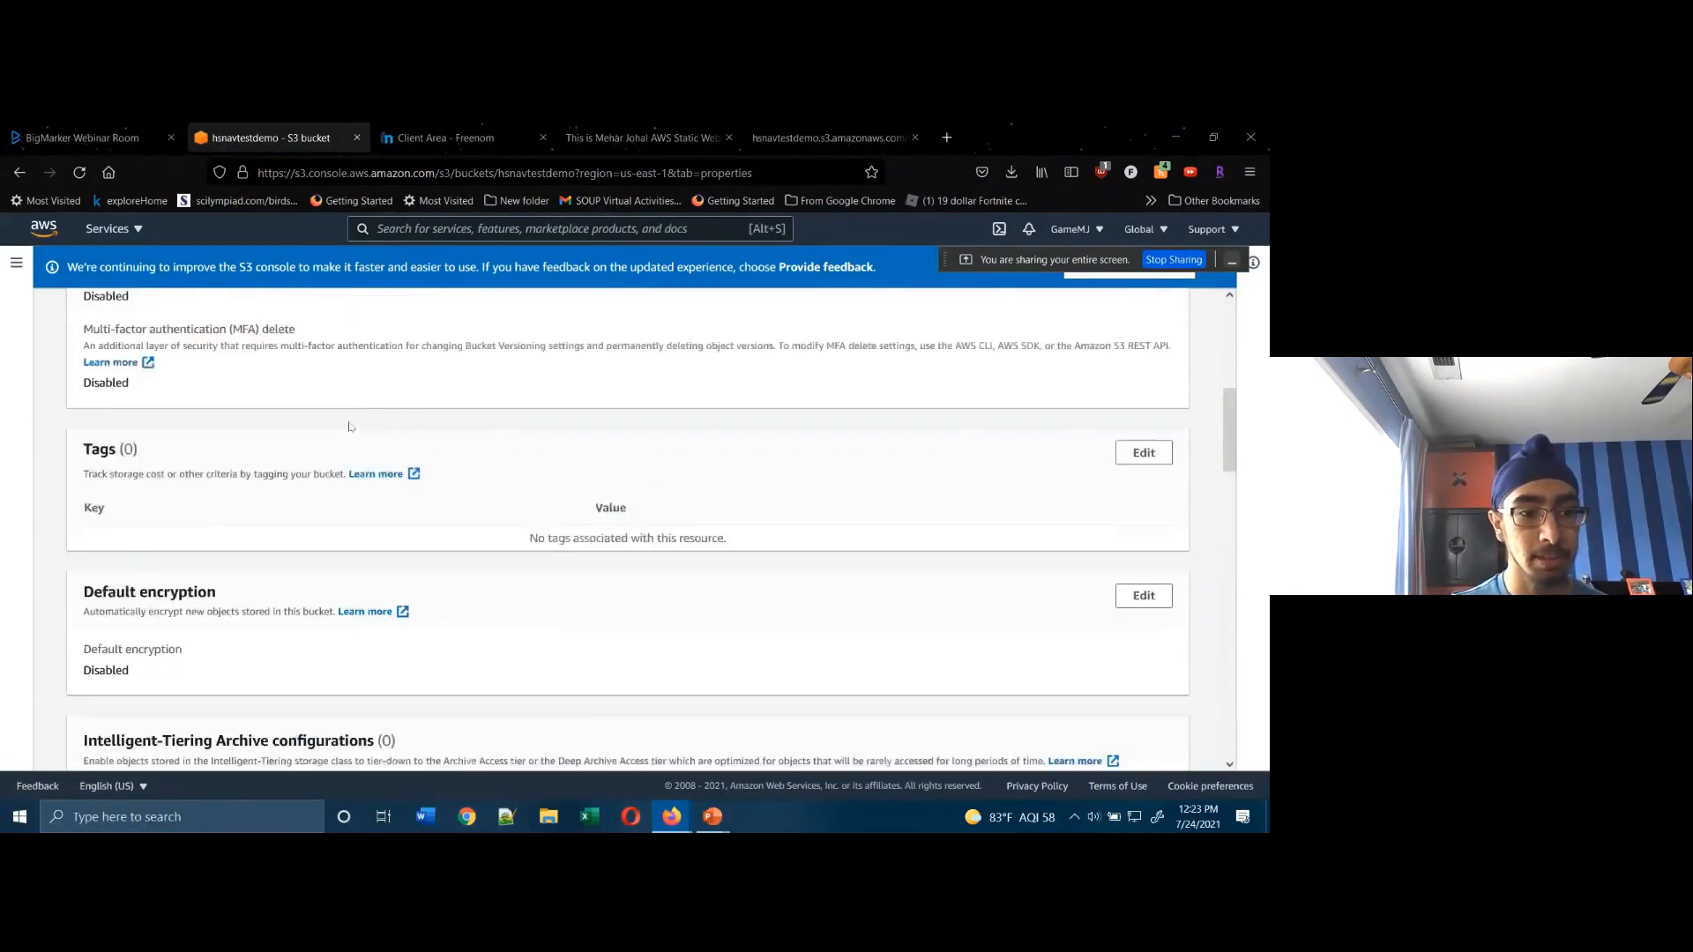
# On the Permissions tab, locate the Bucket policy section and start editing it
pyautogui.click(282, 420)
pyautogui.scroll(-10, 414, 474)
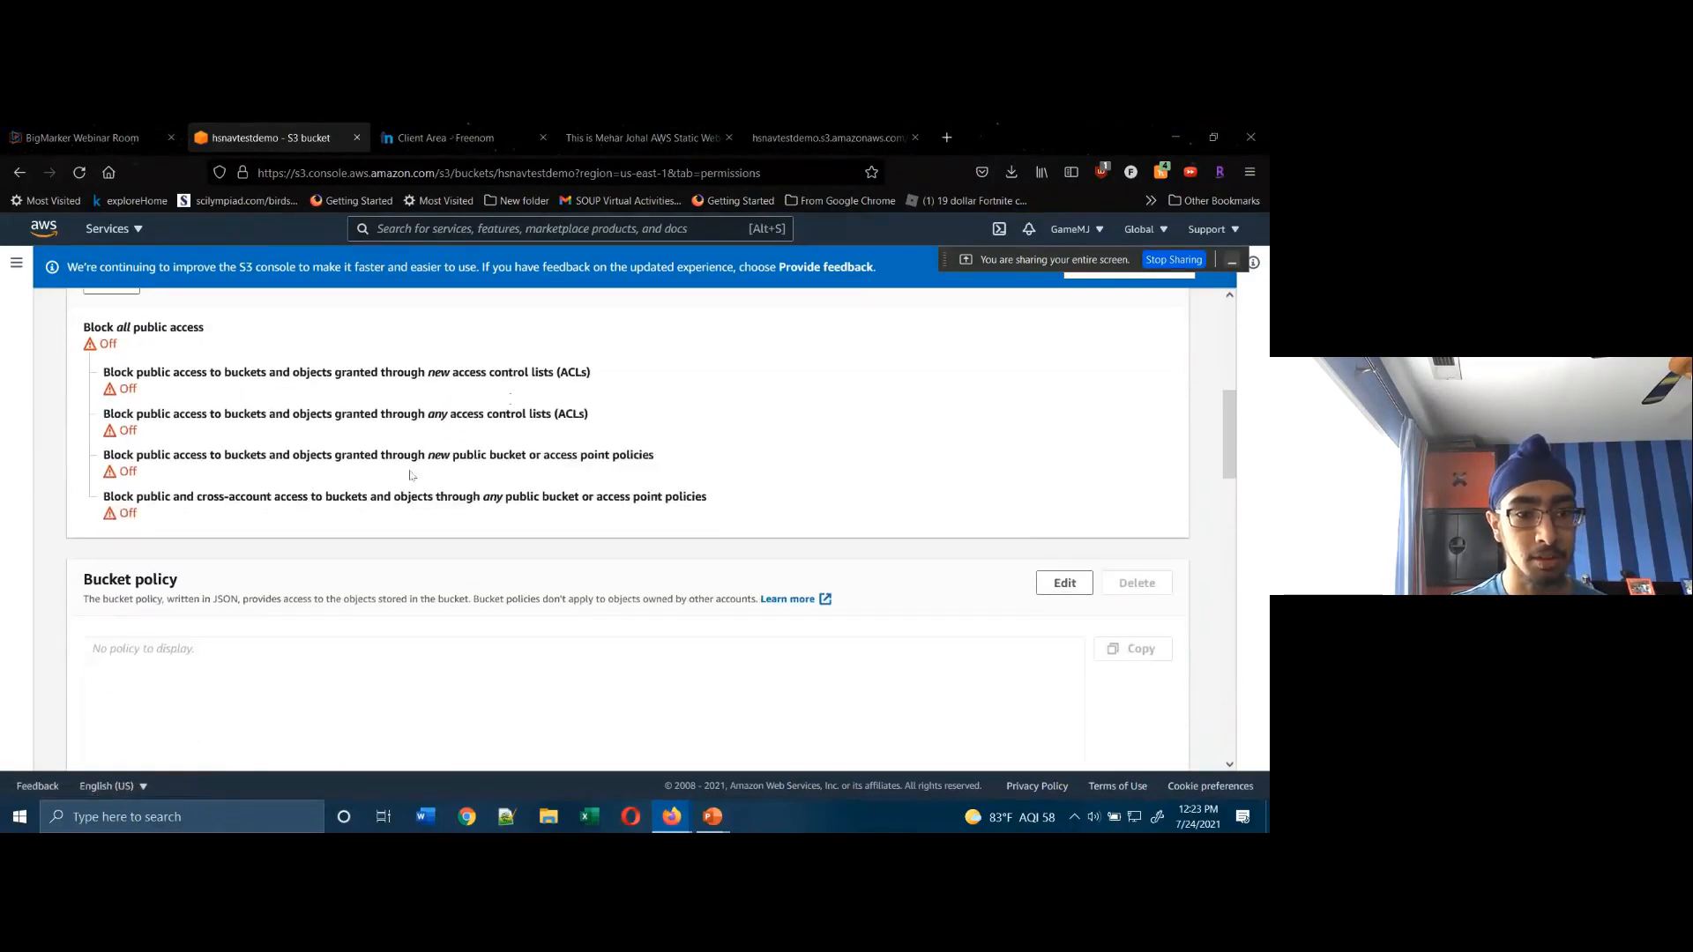
pyautogui.scroll(4, 246, 461)
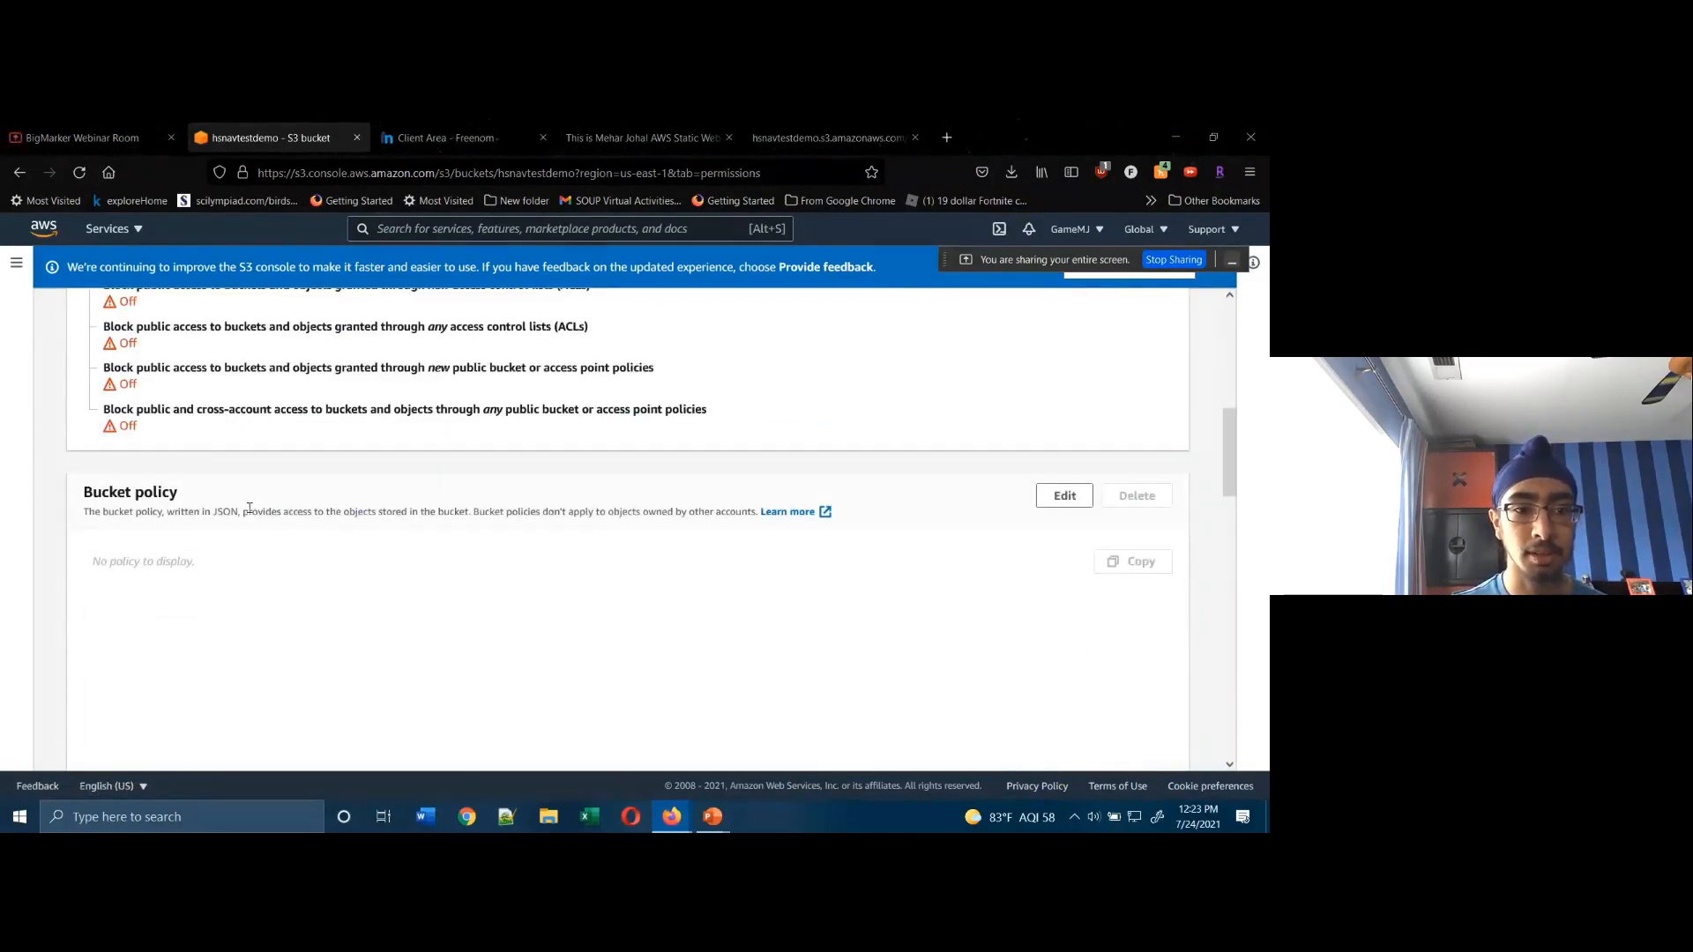
pyautogui.moveTo(94, 509); pyautogui.dragTo(707, 512)
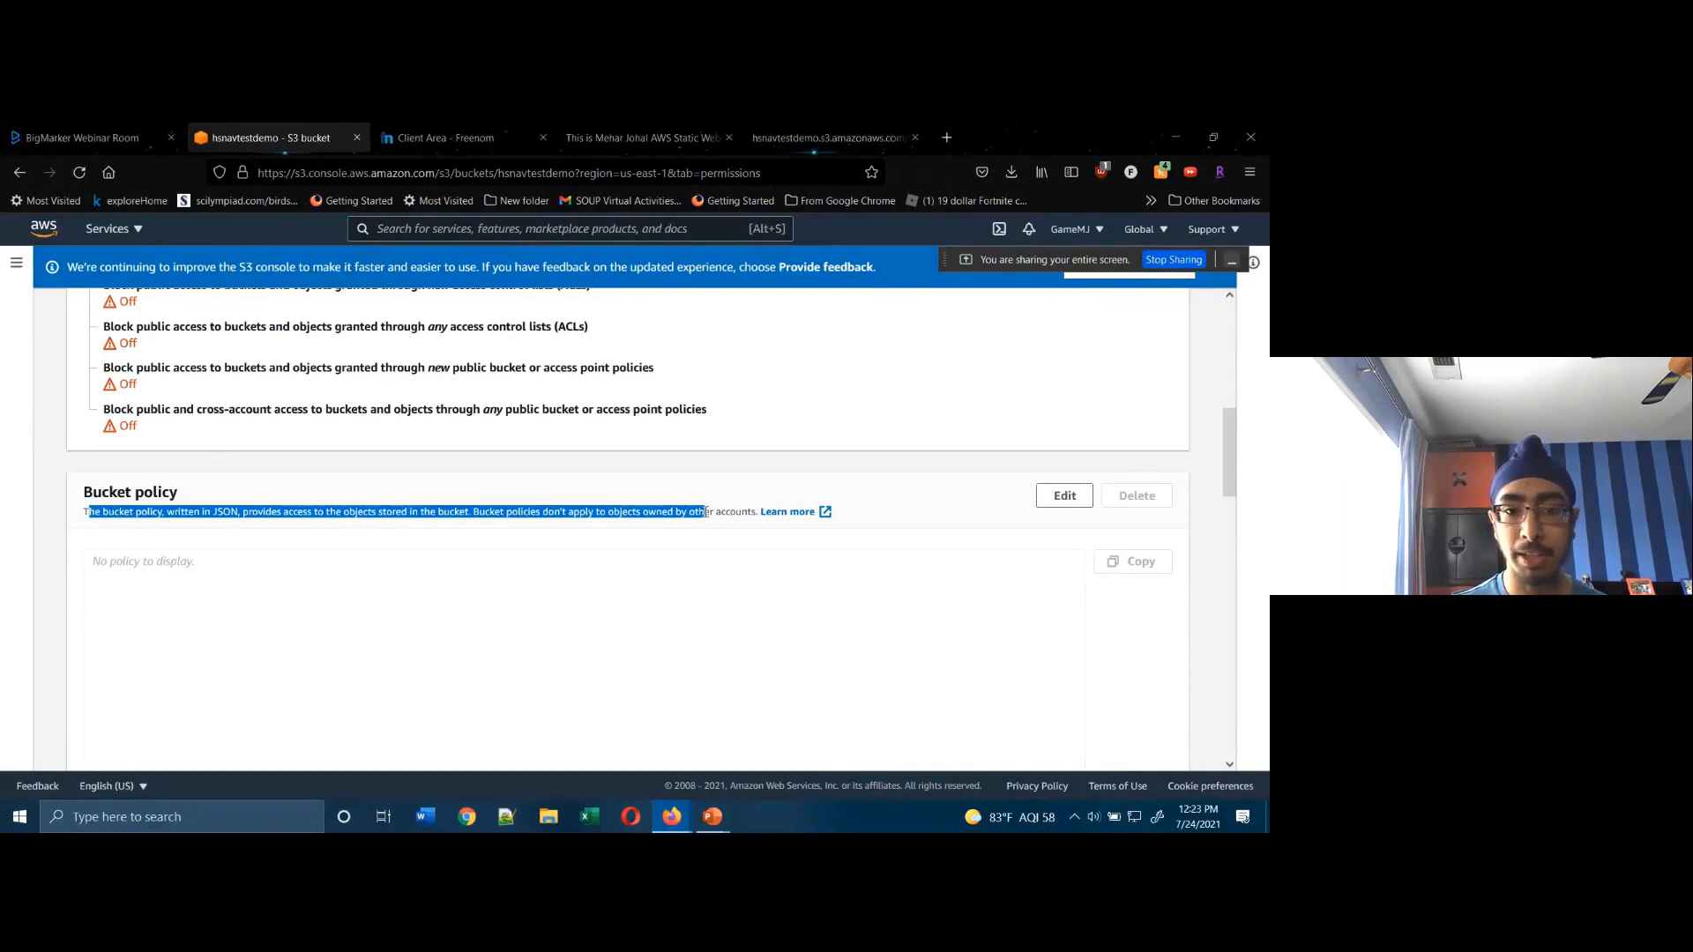
pyautogui.click(705, 512)
pyautogui.moveTo(83, 512); pyautogui.dragTo(259, 512)
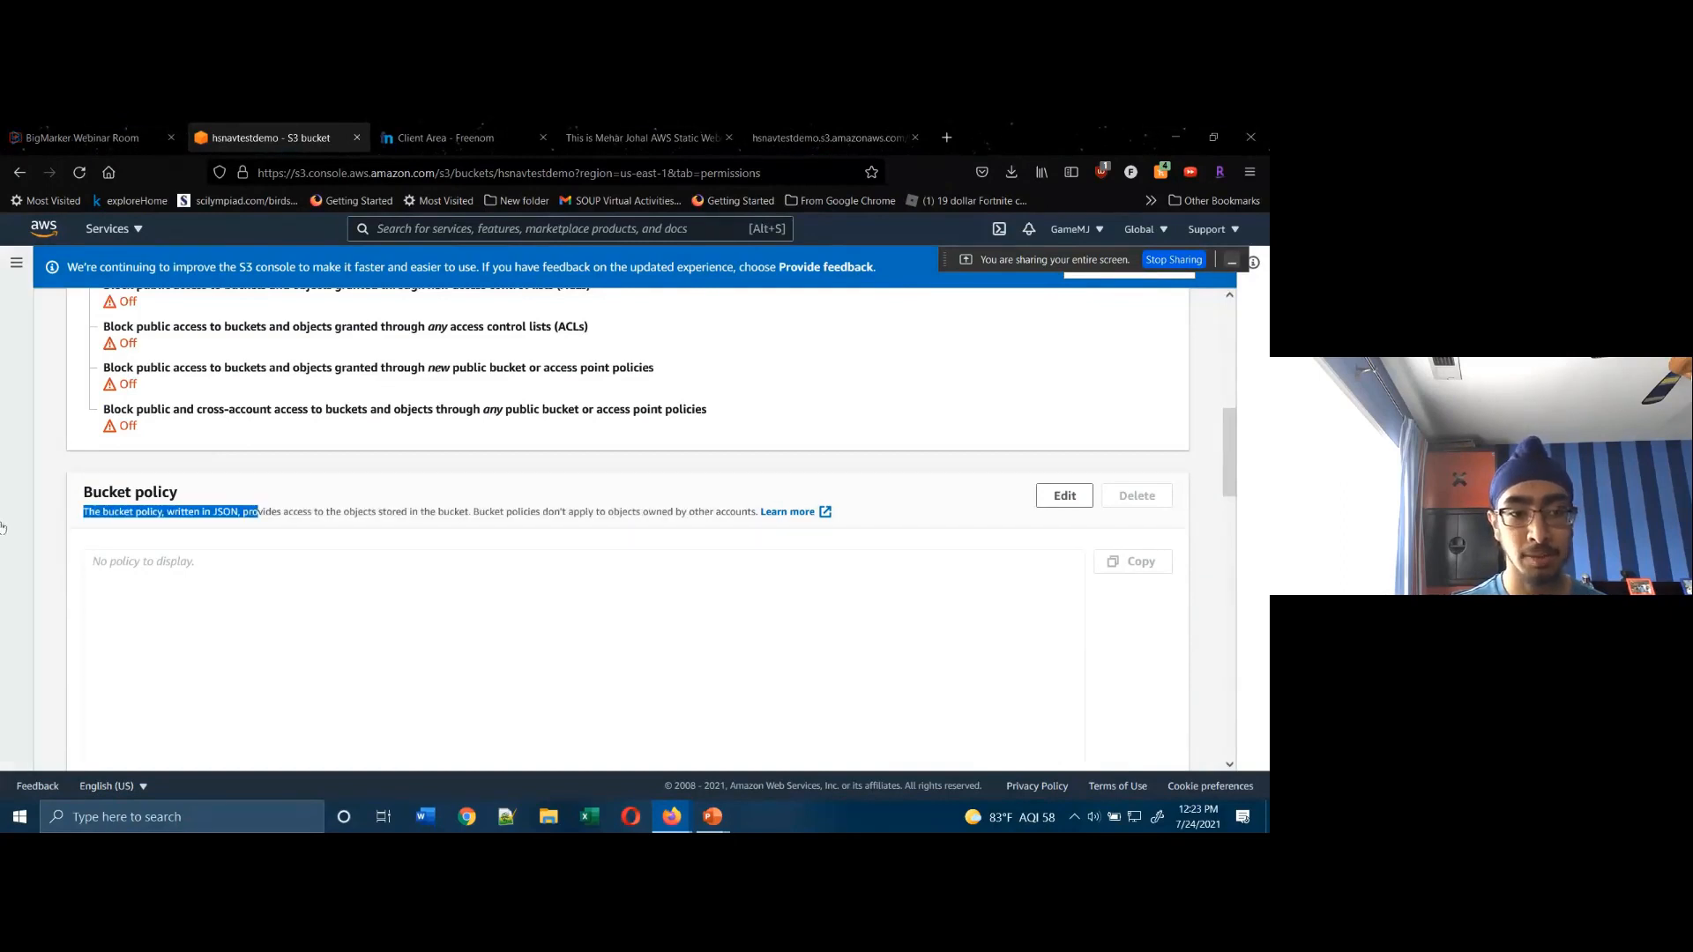
pyautogui.click(1066, 494)
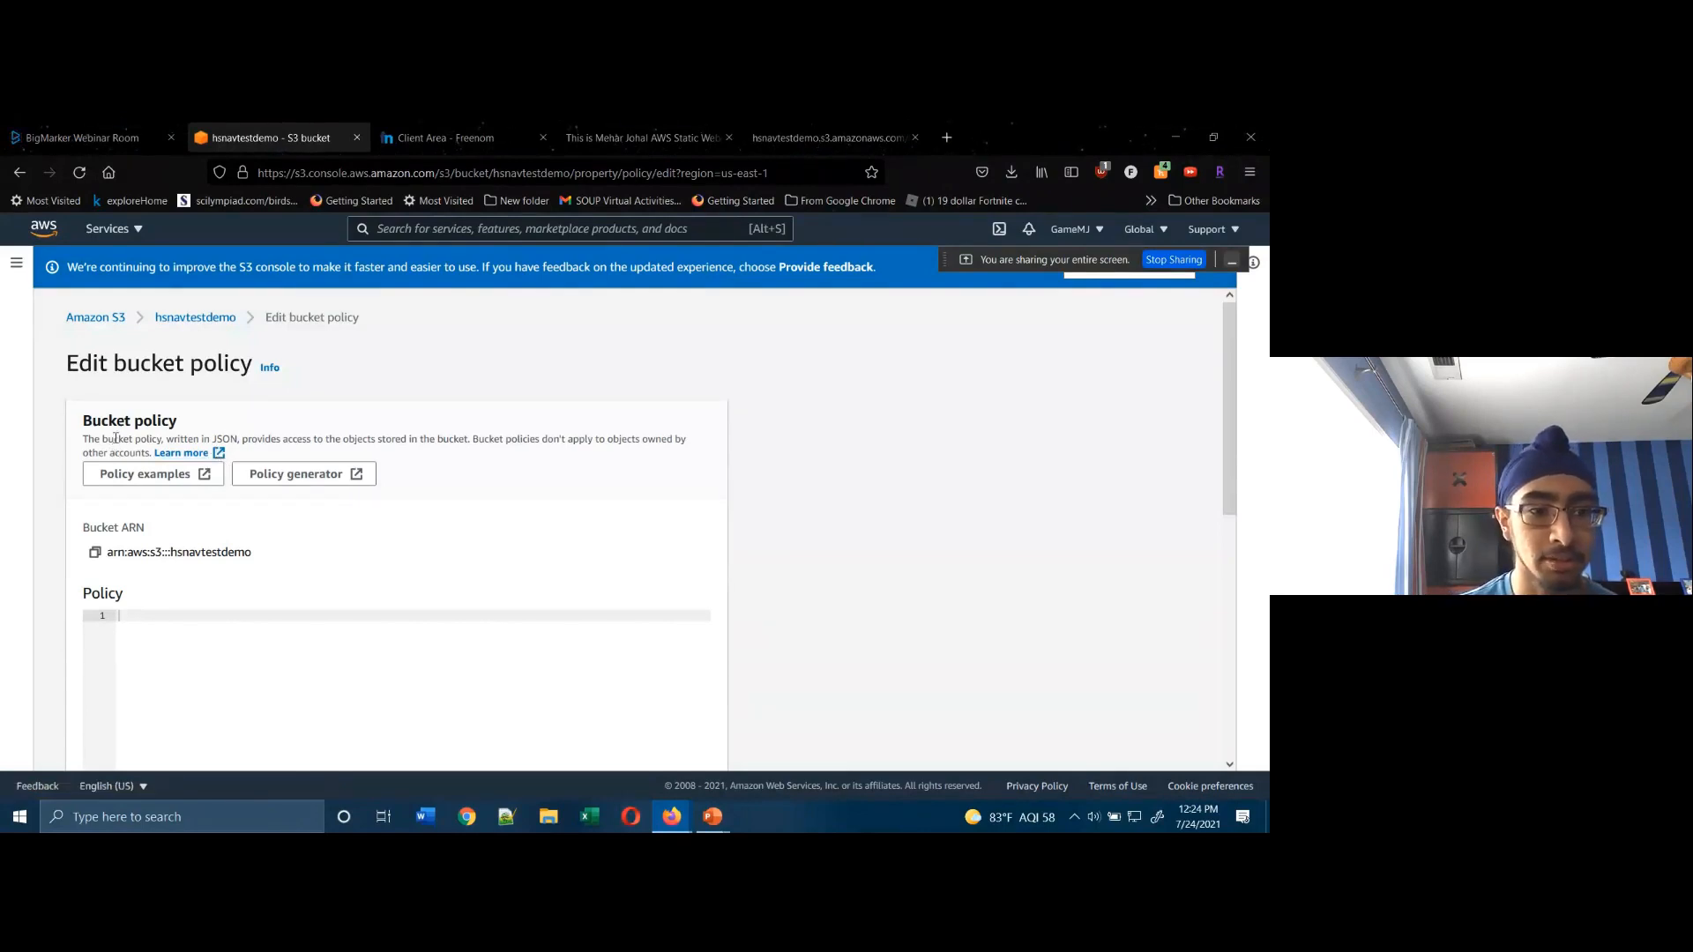
# Open the AWS Policy Generator in a new tab and select S3 Bucket Policy as the type
pyautogui.rightClick(315, 481)
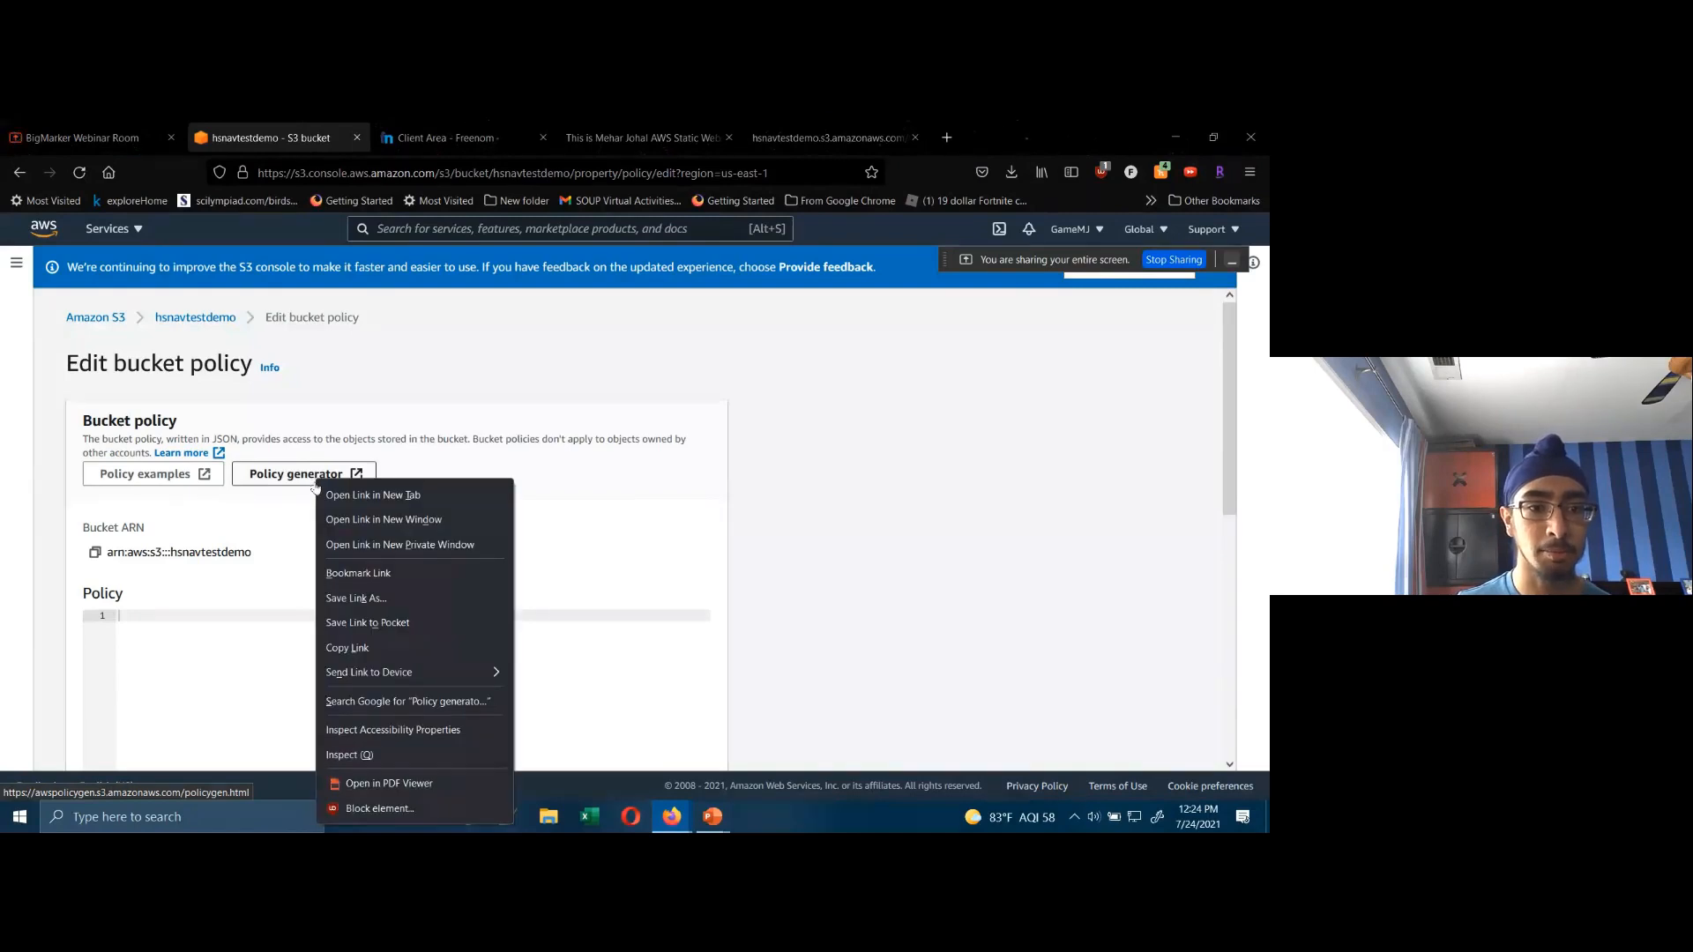
pyautogui.click(344, 494)
pyautogui.click(402, 138)
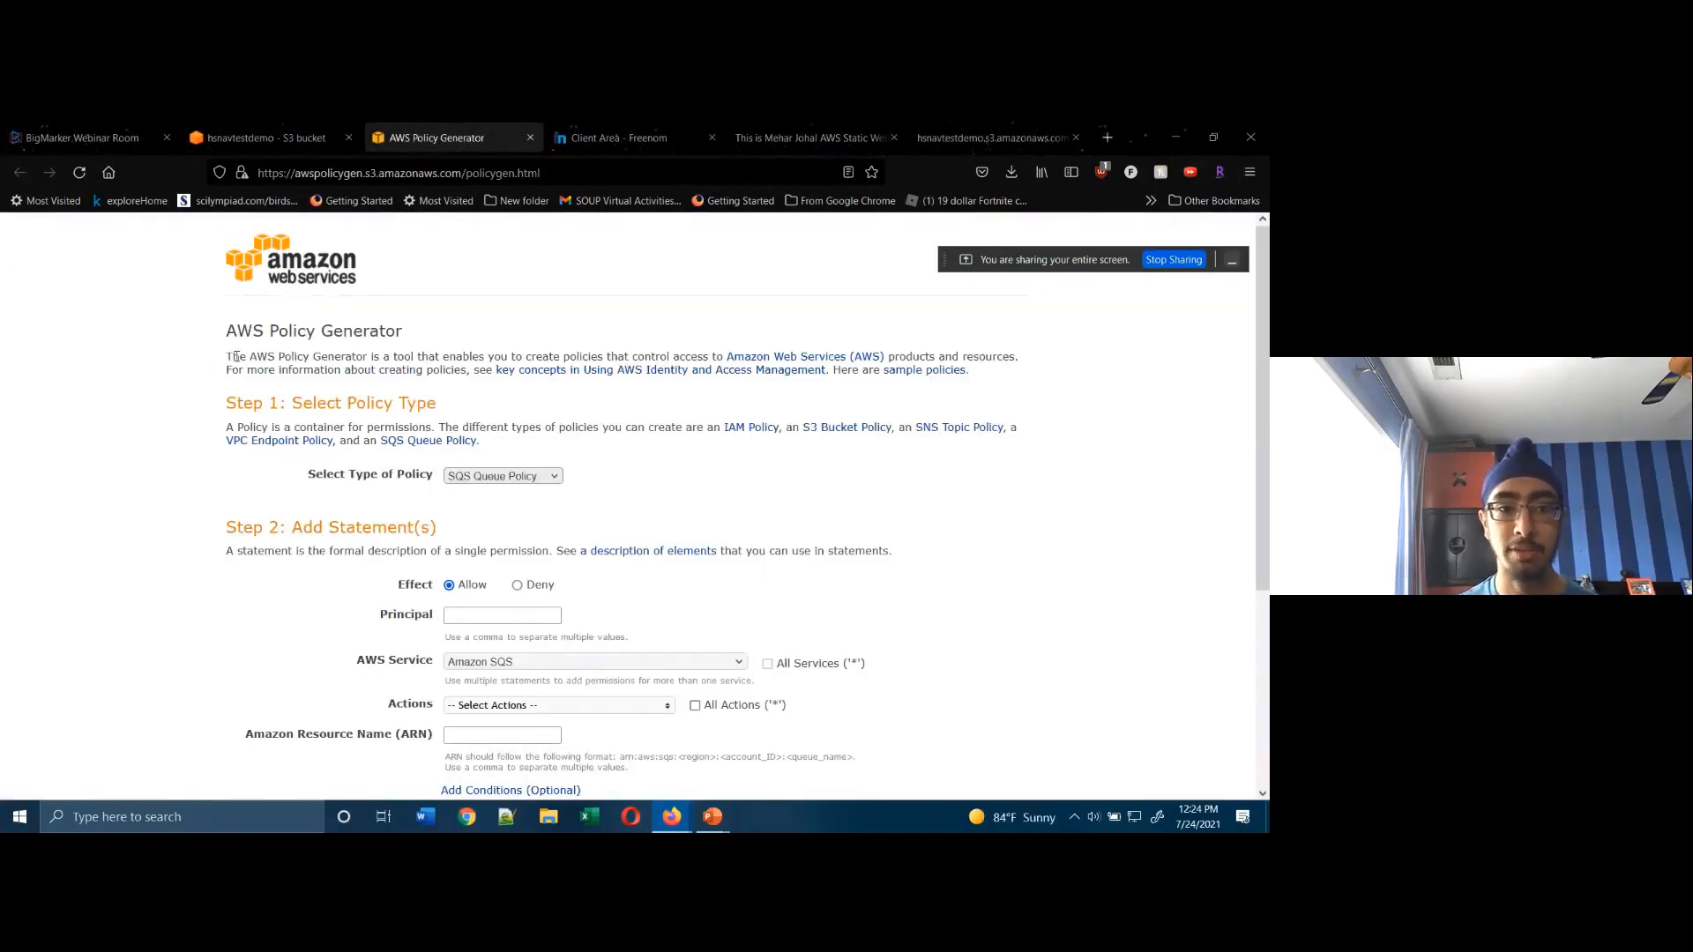
pyautogui.moveTo(237, 331); pyautogui.dragTo(340, 353)
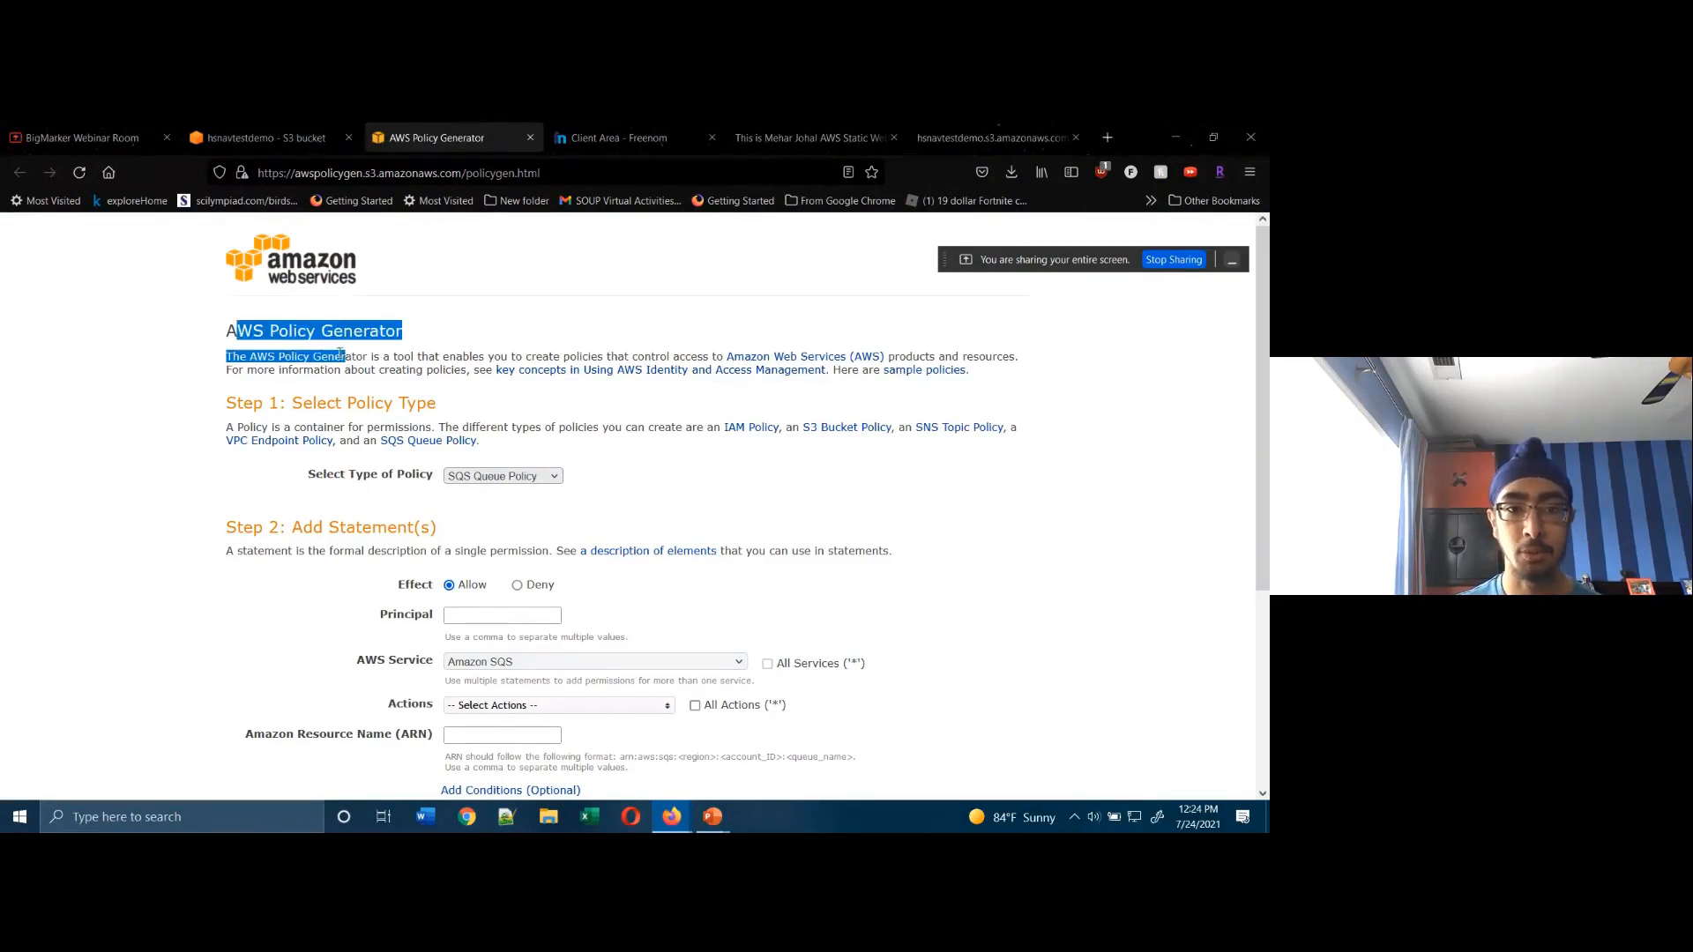
pyautogui.click(340, 352)
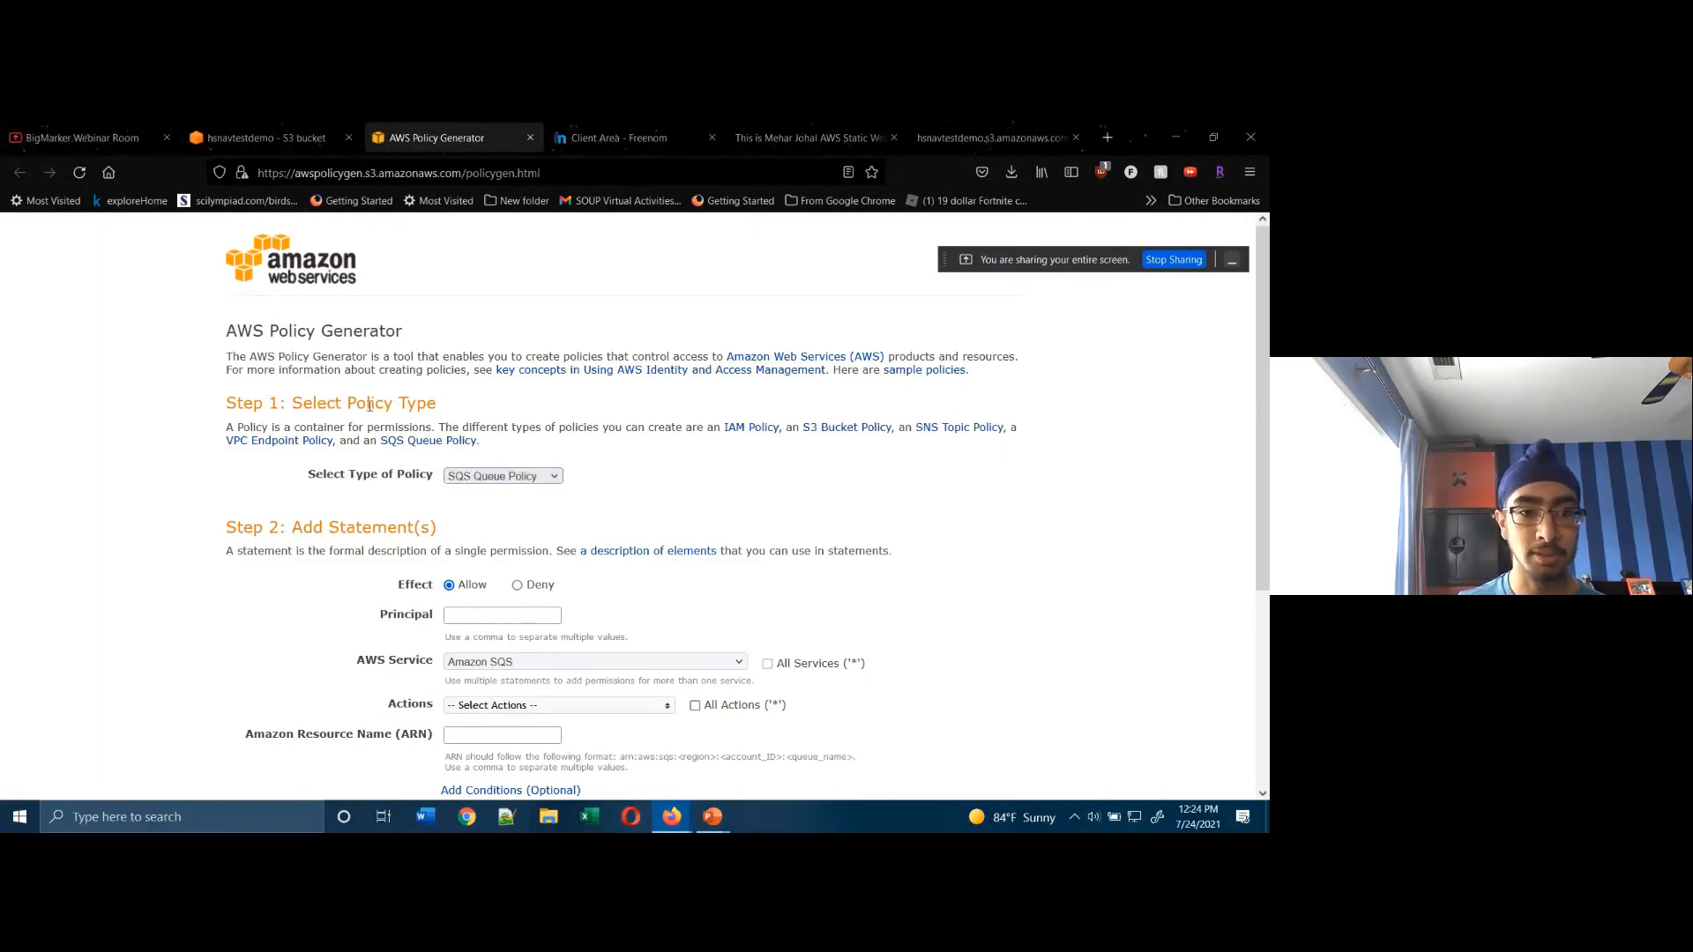
pyautogui.click(488, 481)
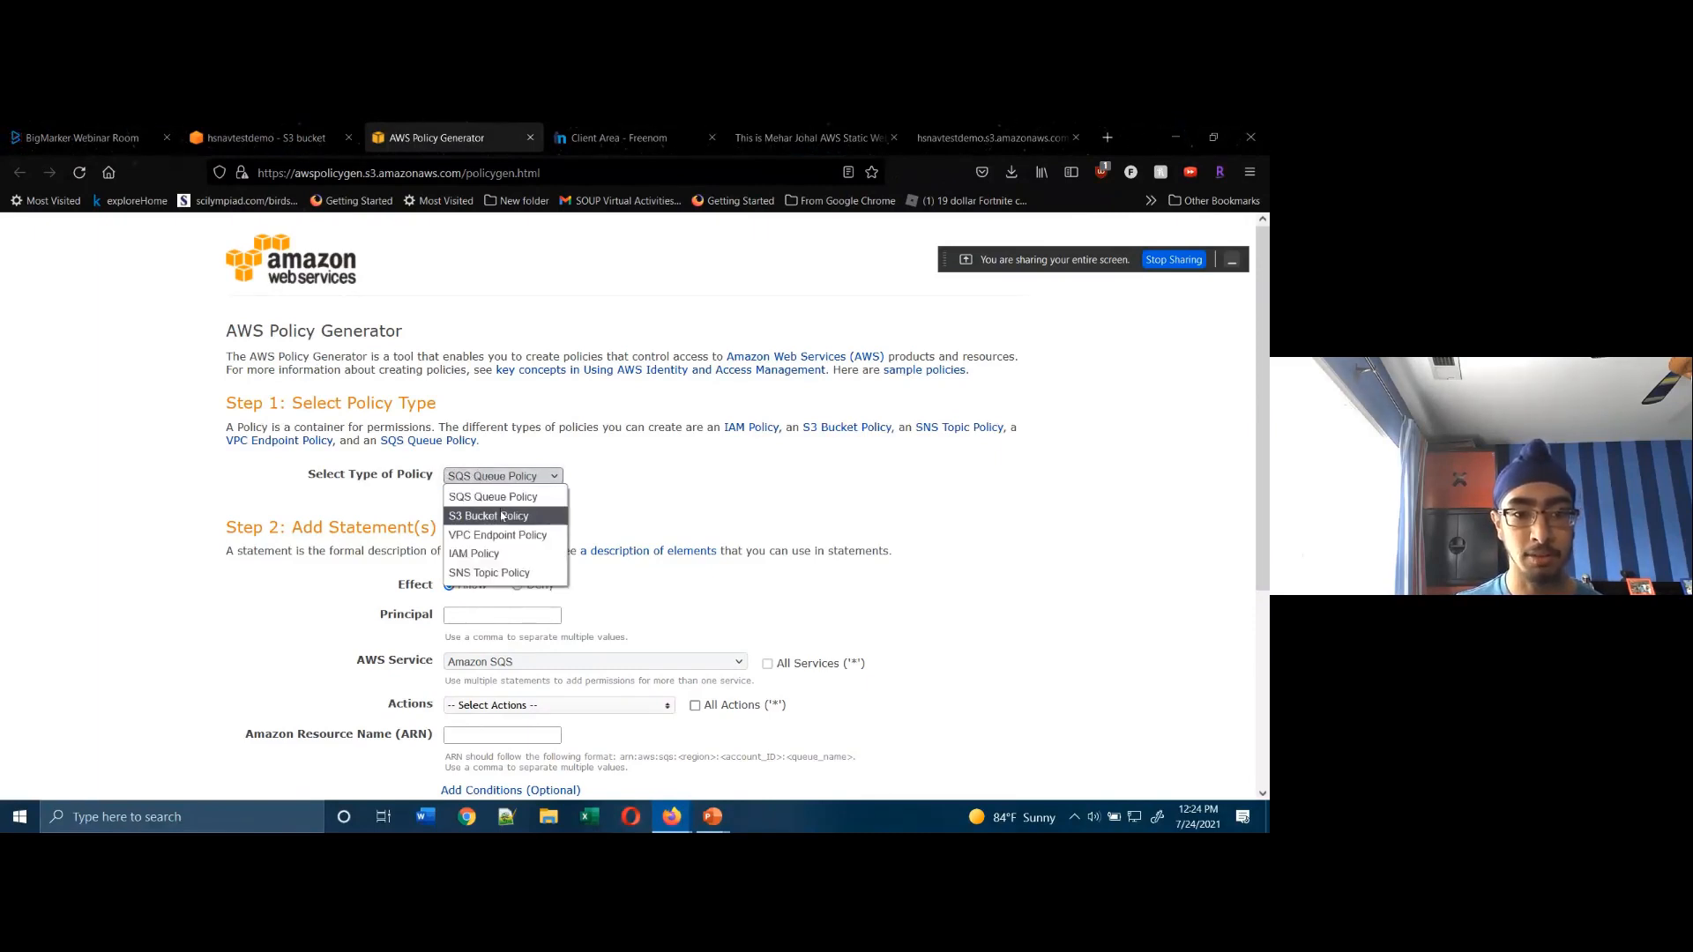
pyautogui.click(502, 516)
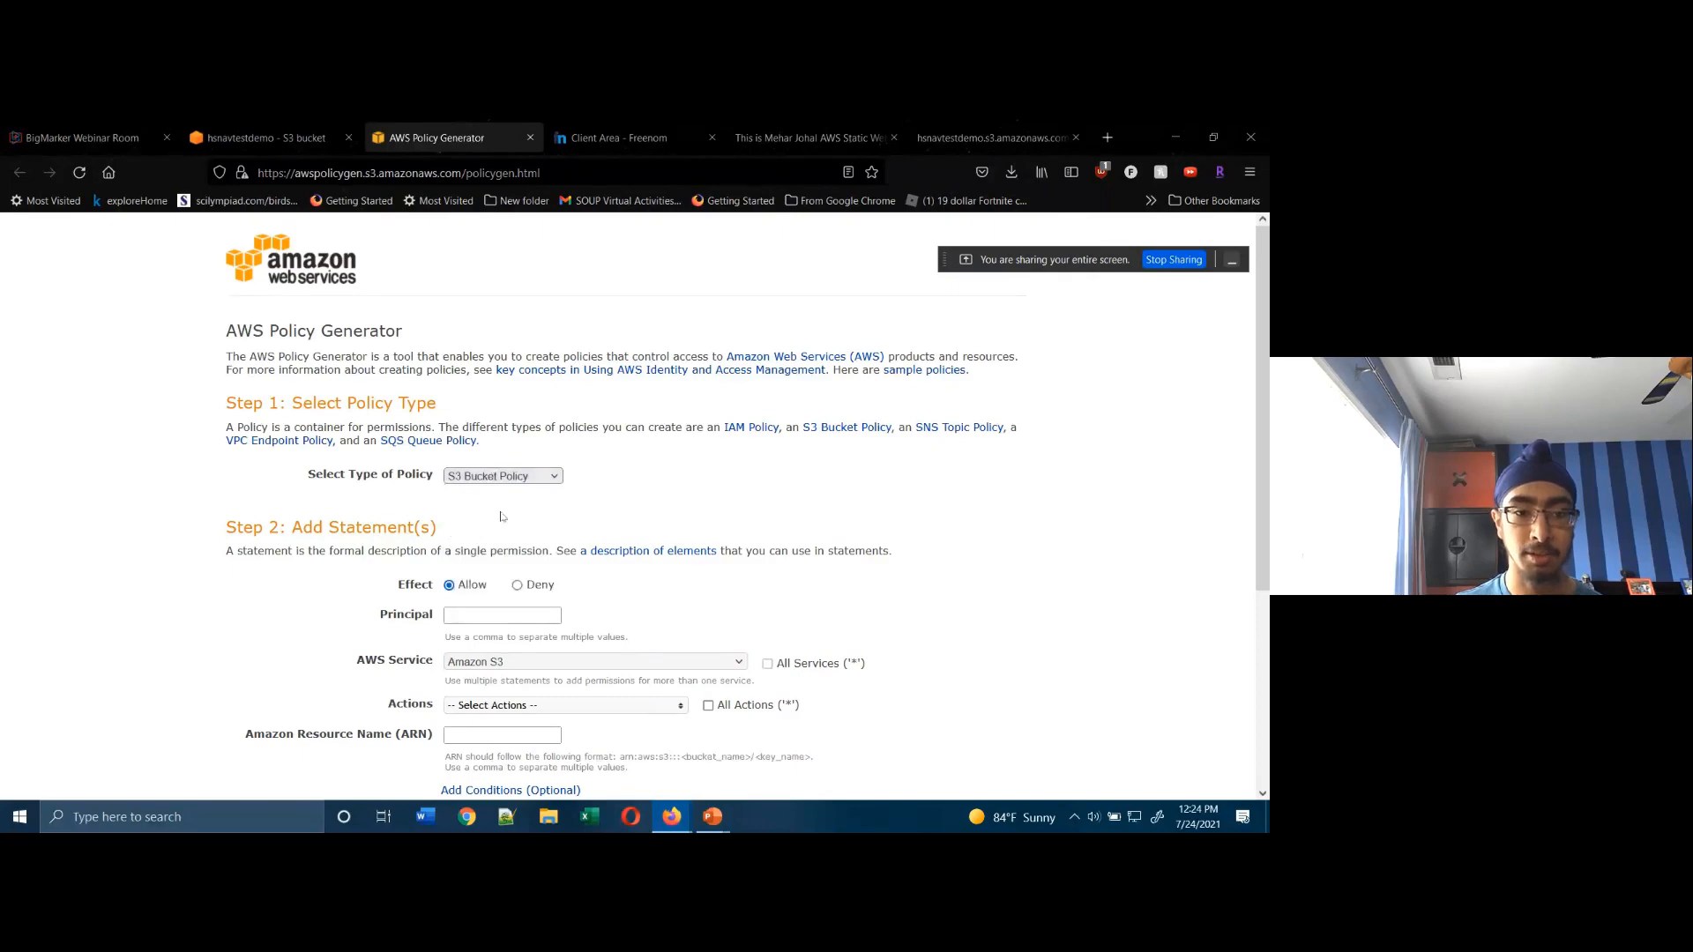
# Set the principal to * and tick GetObject as the allowed action
pyautogui.scroll(-2, 490, 424)
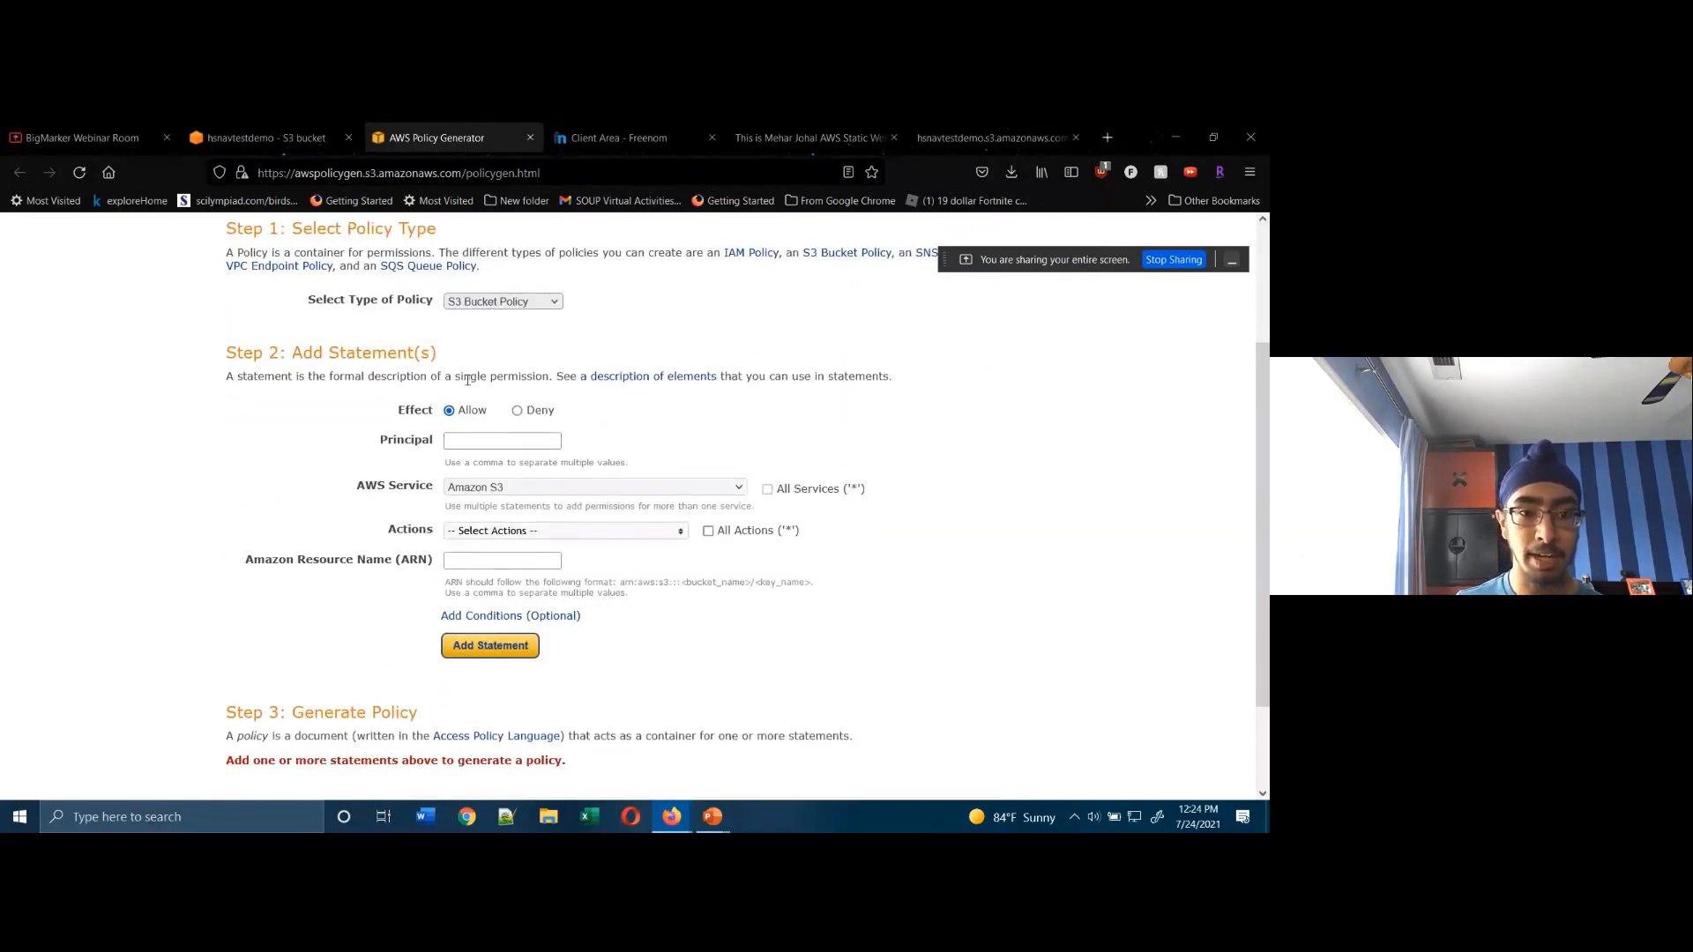
pyautogui.click(495, 441)
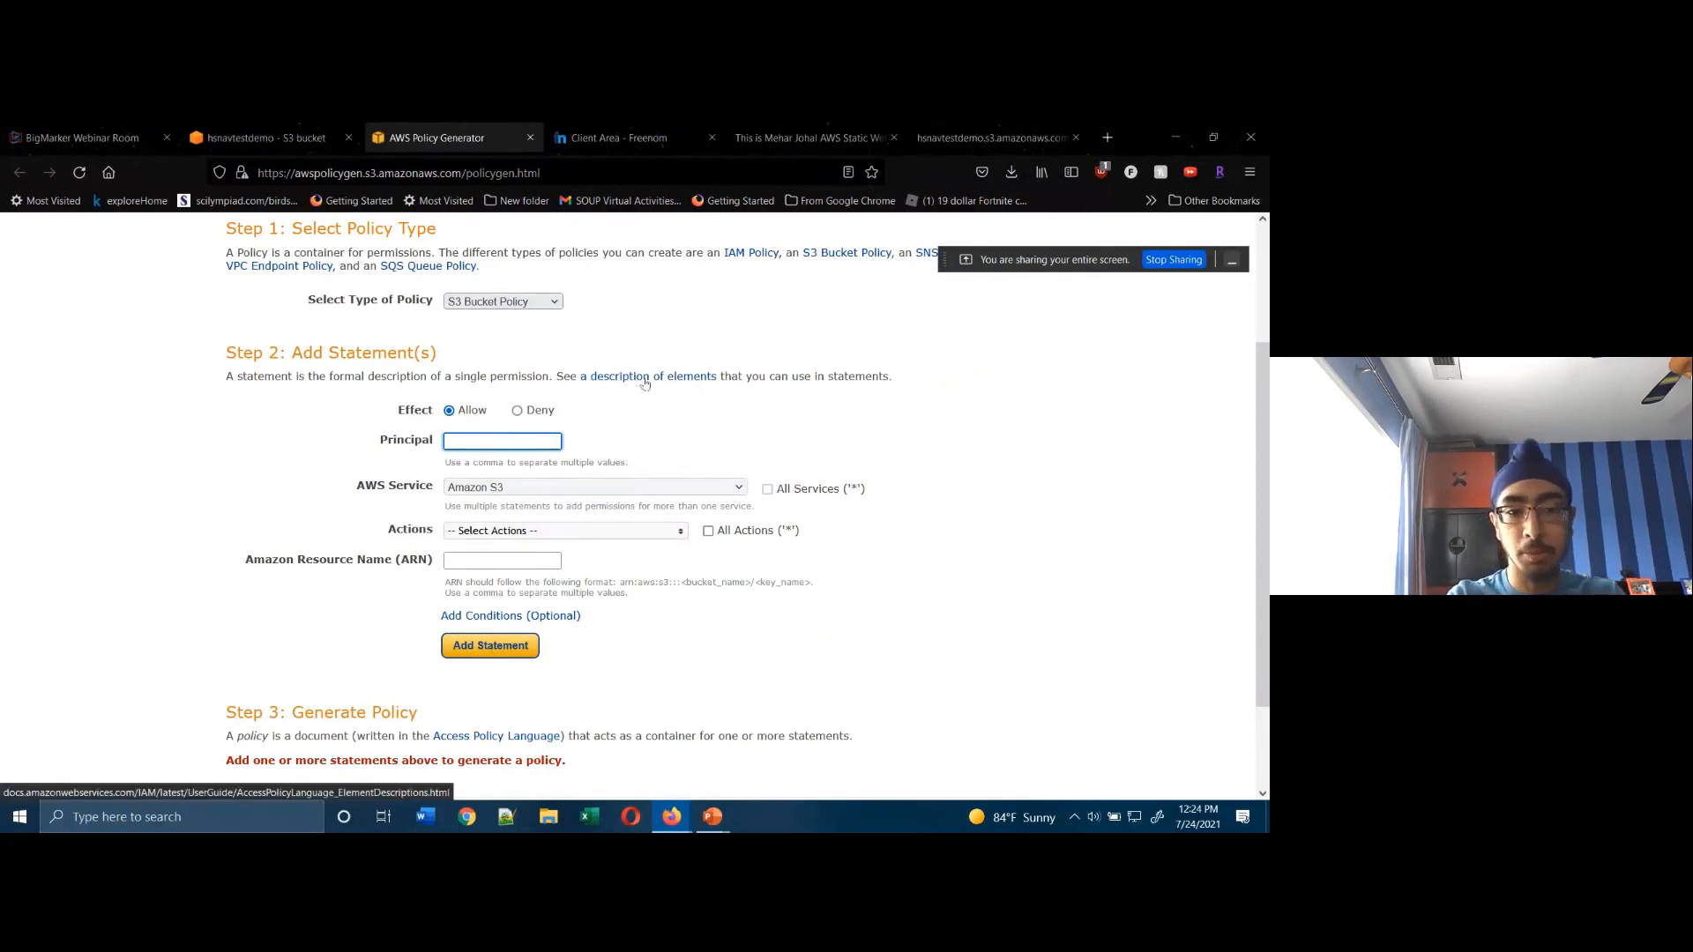
pyautogui.write('*')
pyautogui.press('Return')
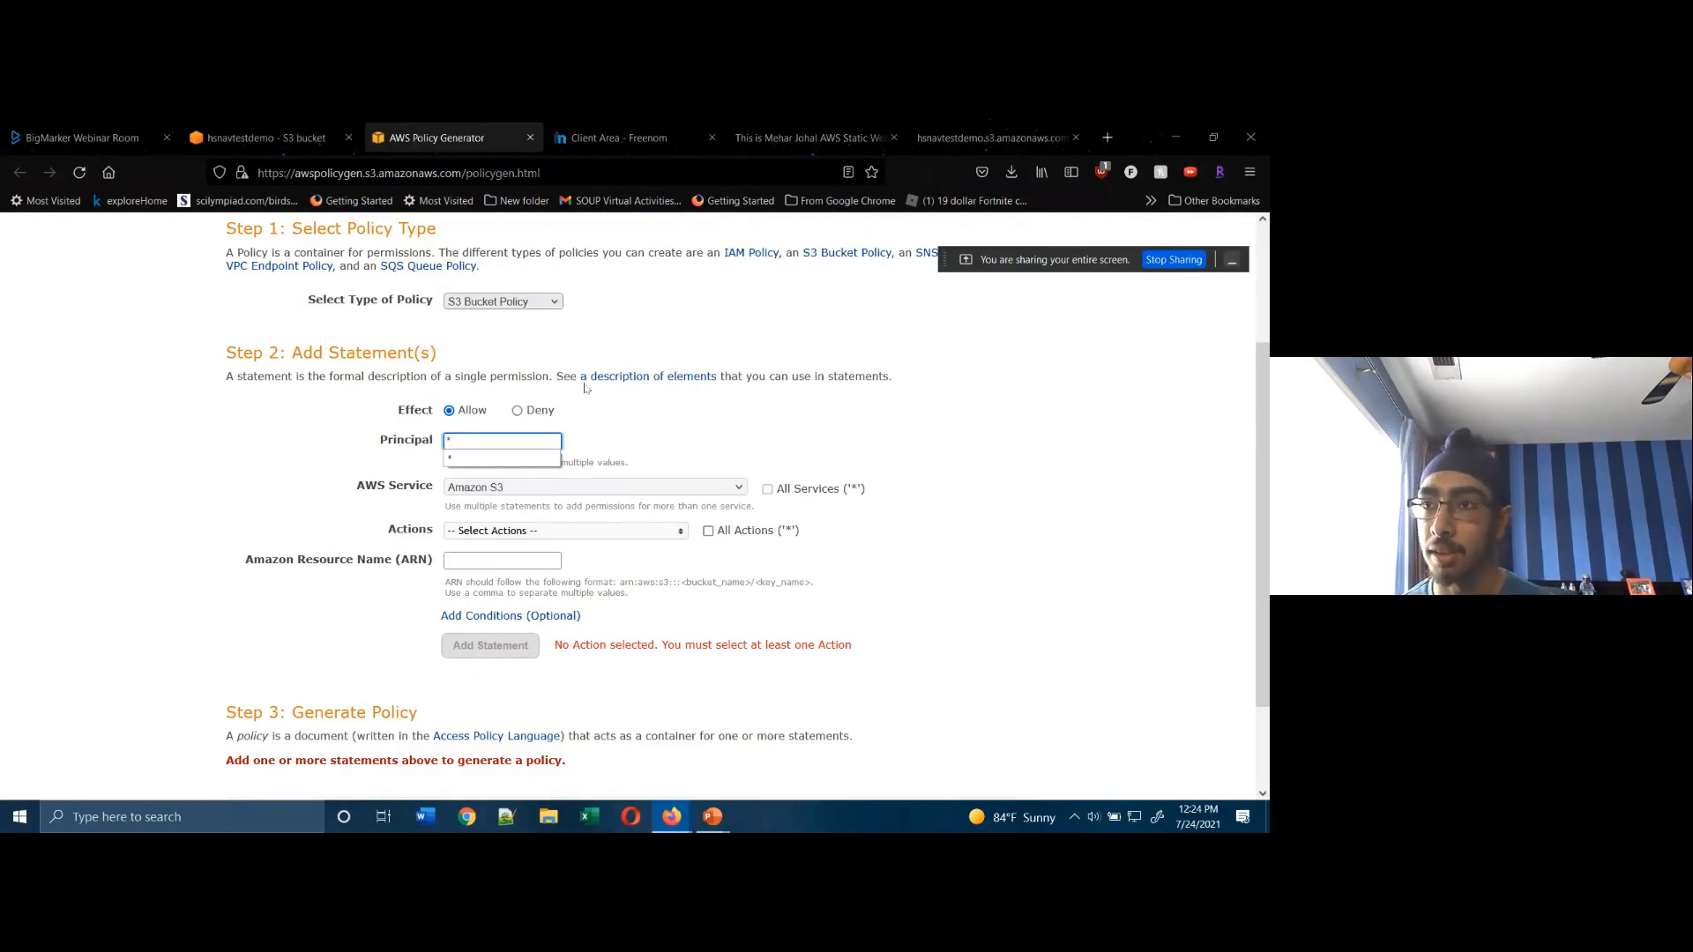
pyautogui.click(595, 458)
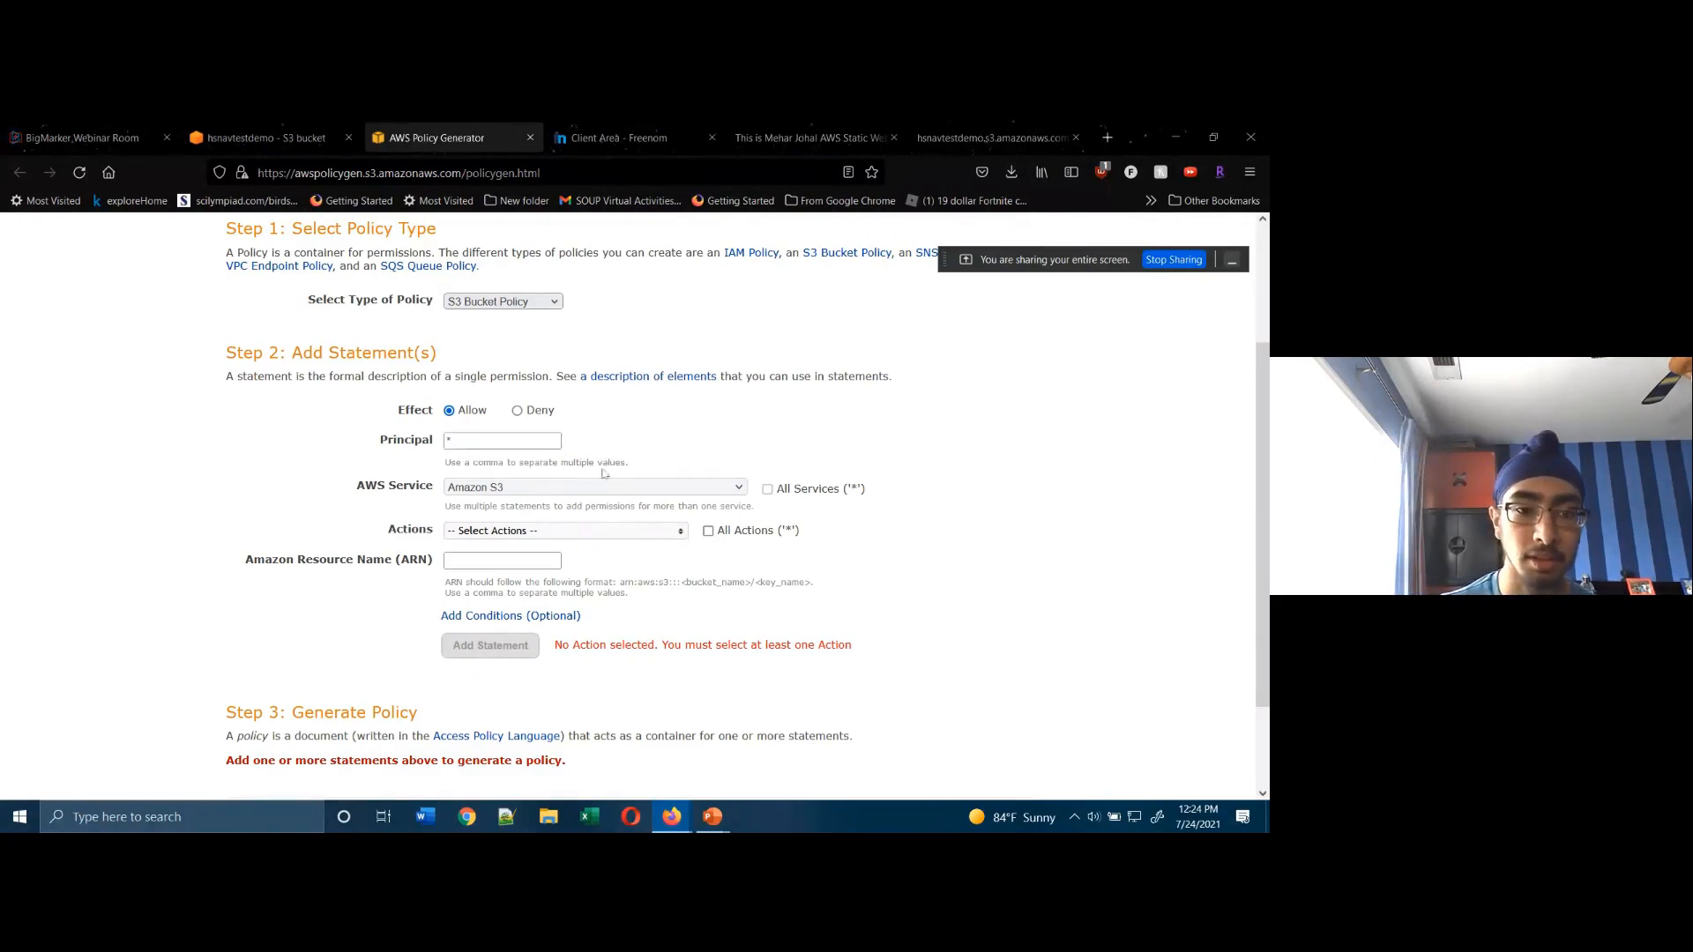
pyautogui.click(485, 536)
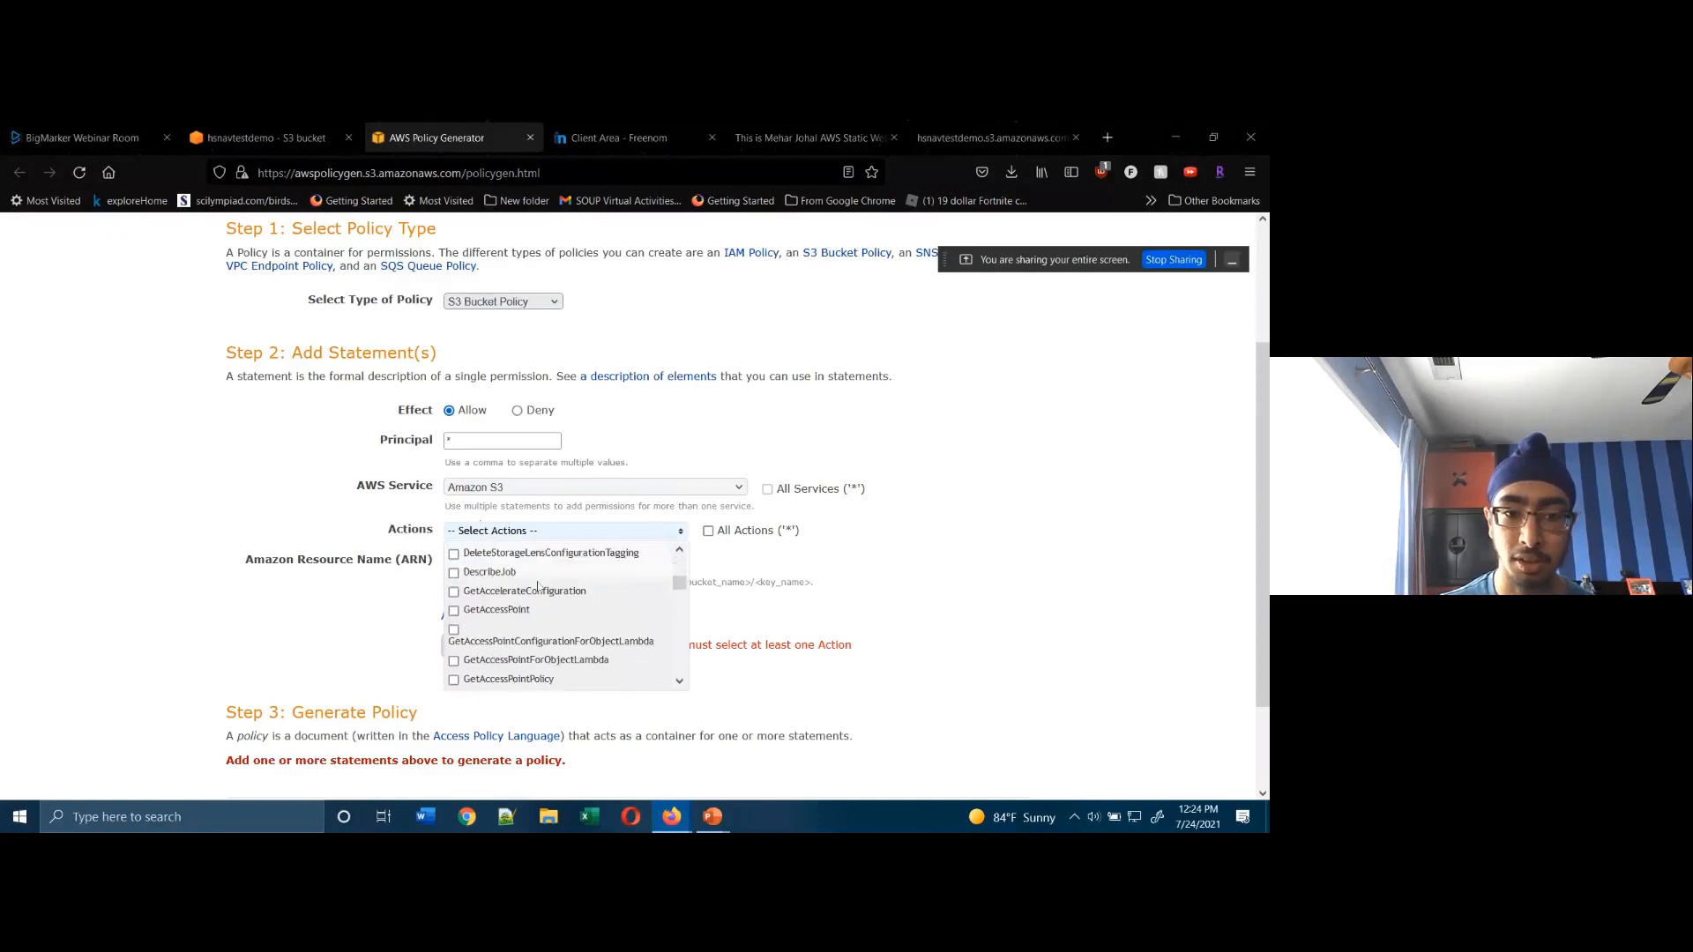
pyautogui.scroll(-5, 540, 586)
pyautogui.scroll(-10, 540, 586)
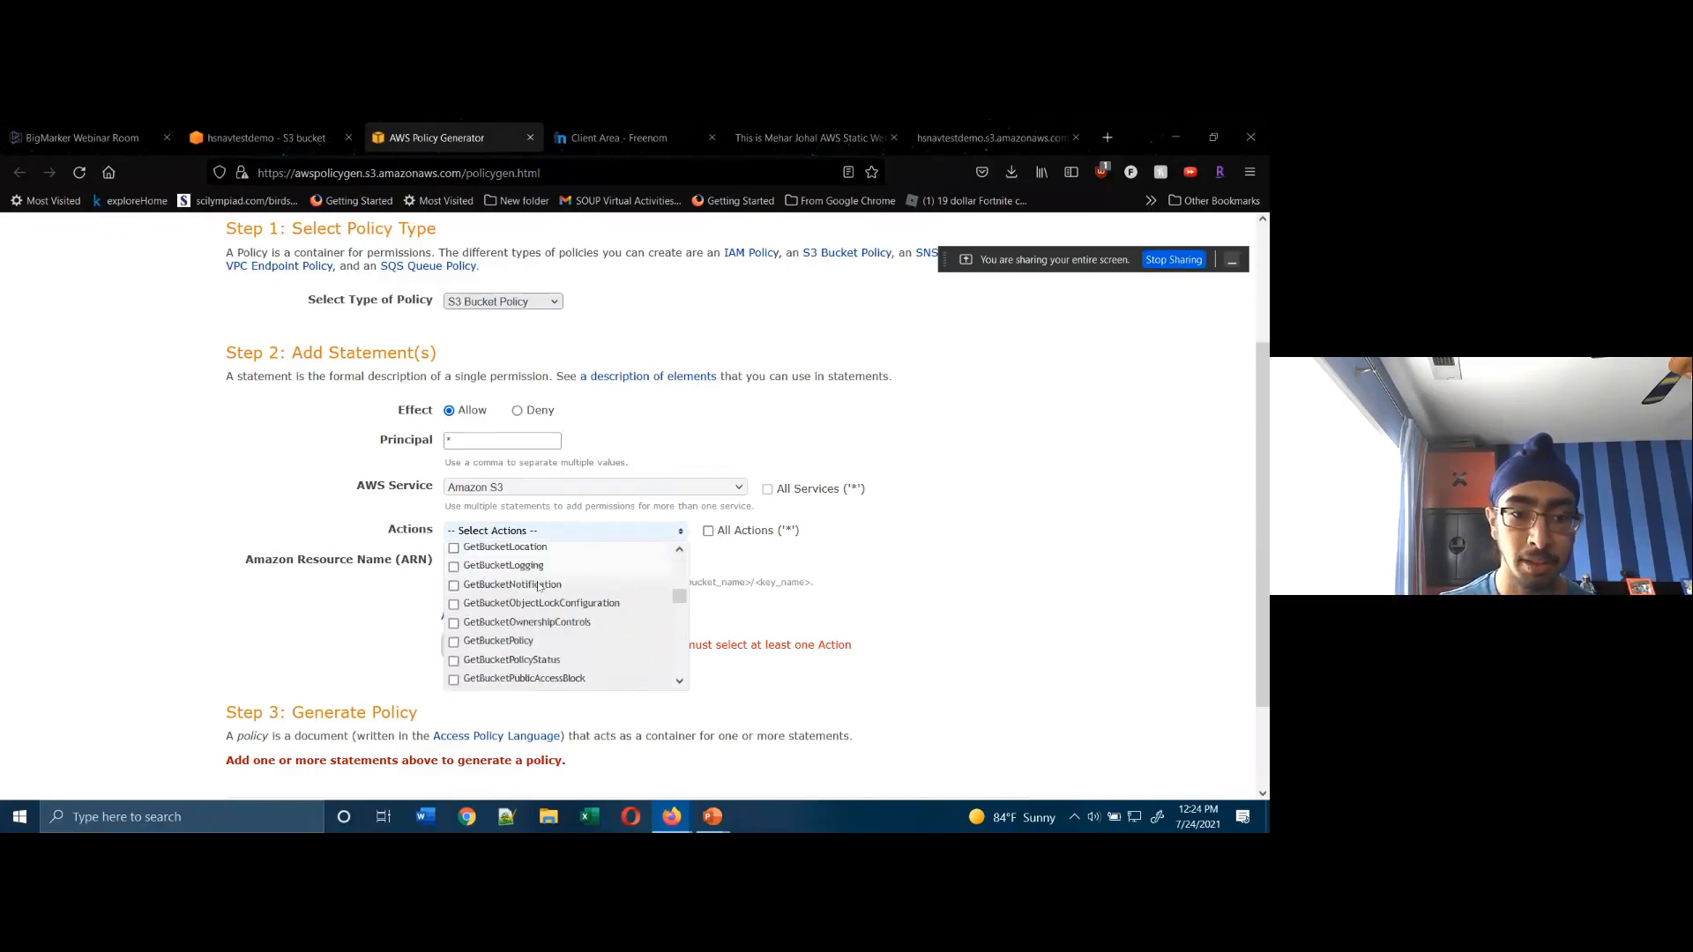
pyautogui.scroll(6, 540, 586)
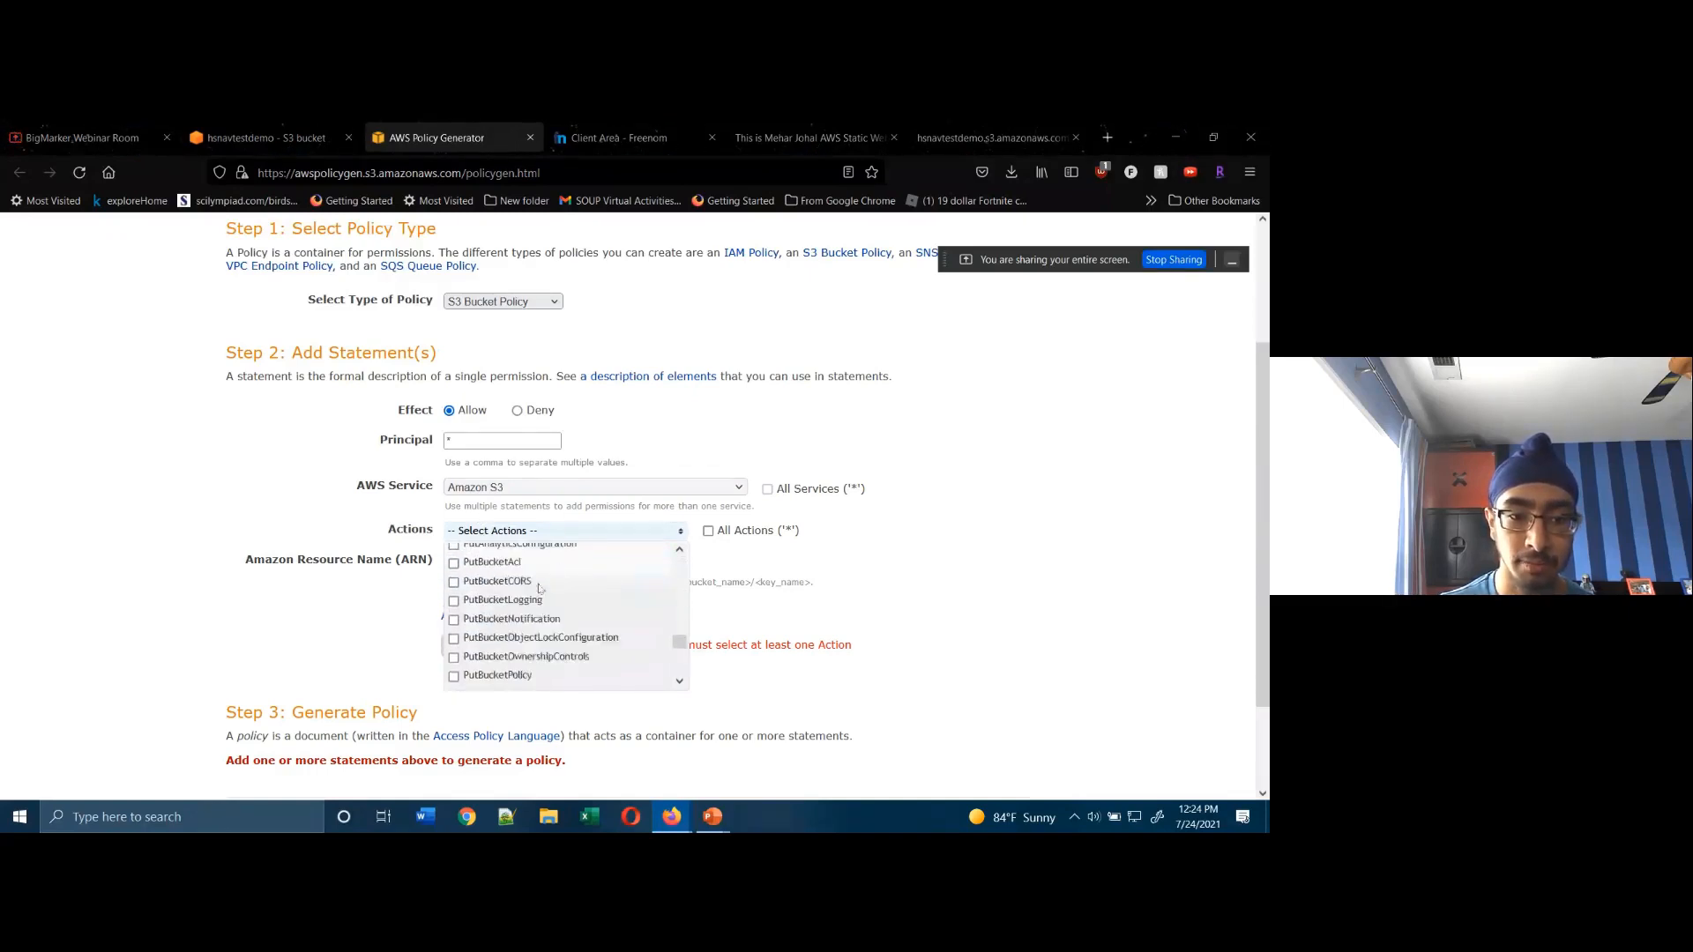
pyautogui.scroll(2, 473, 611)
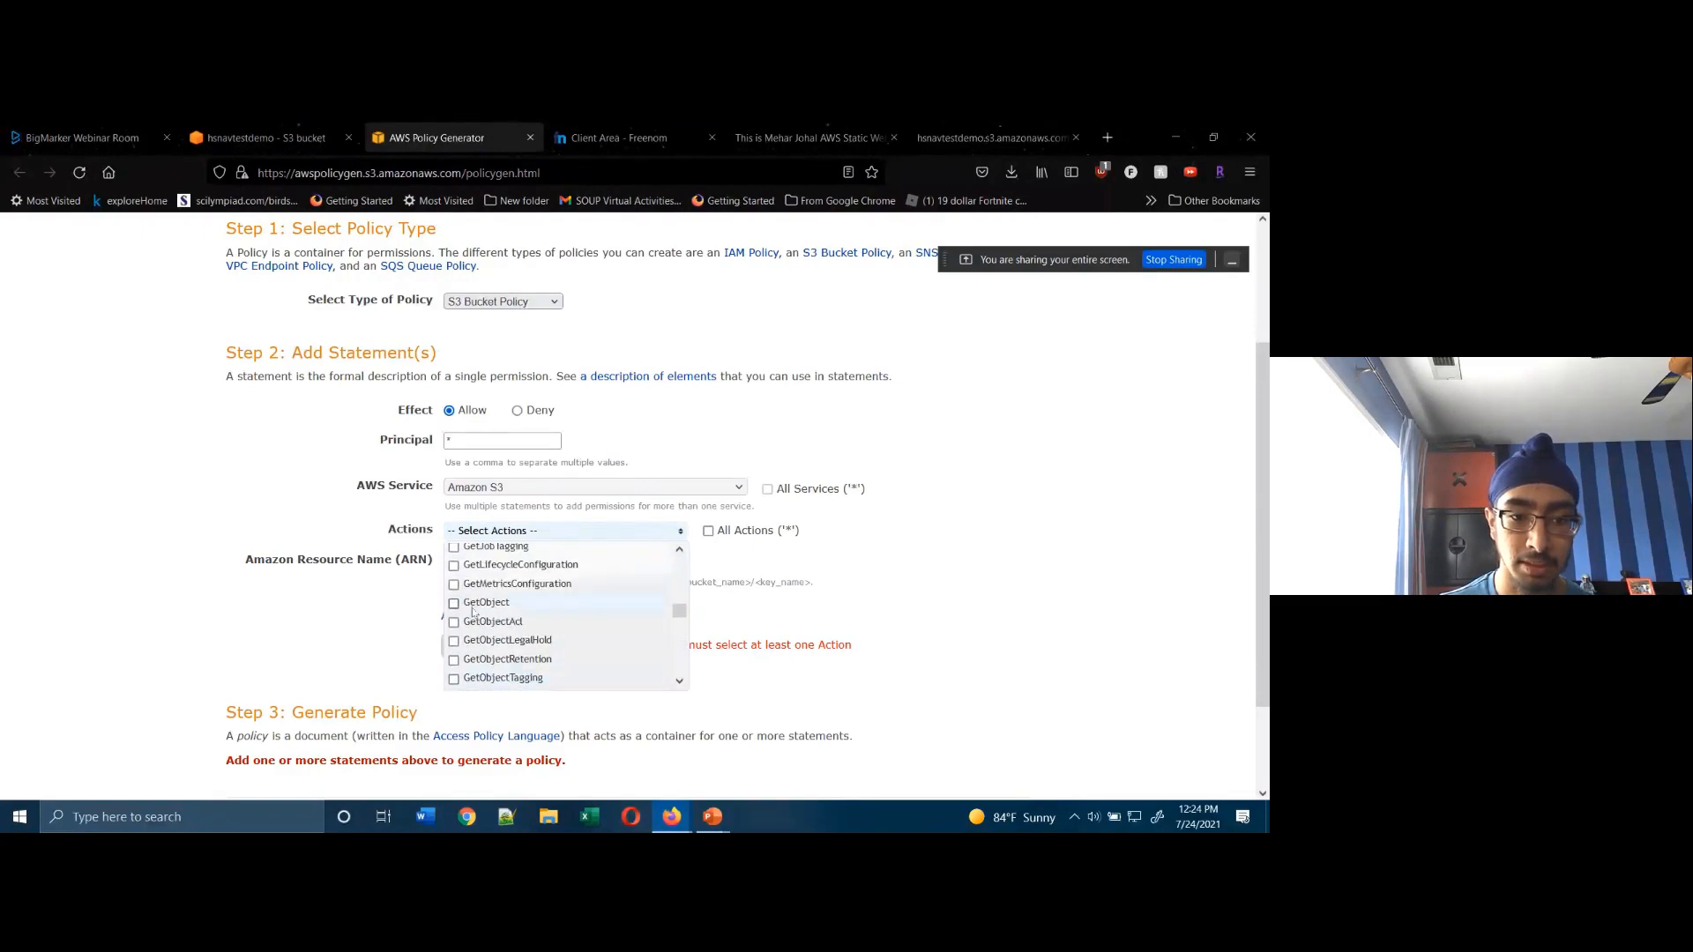
pyautogui.click(454, 604)
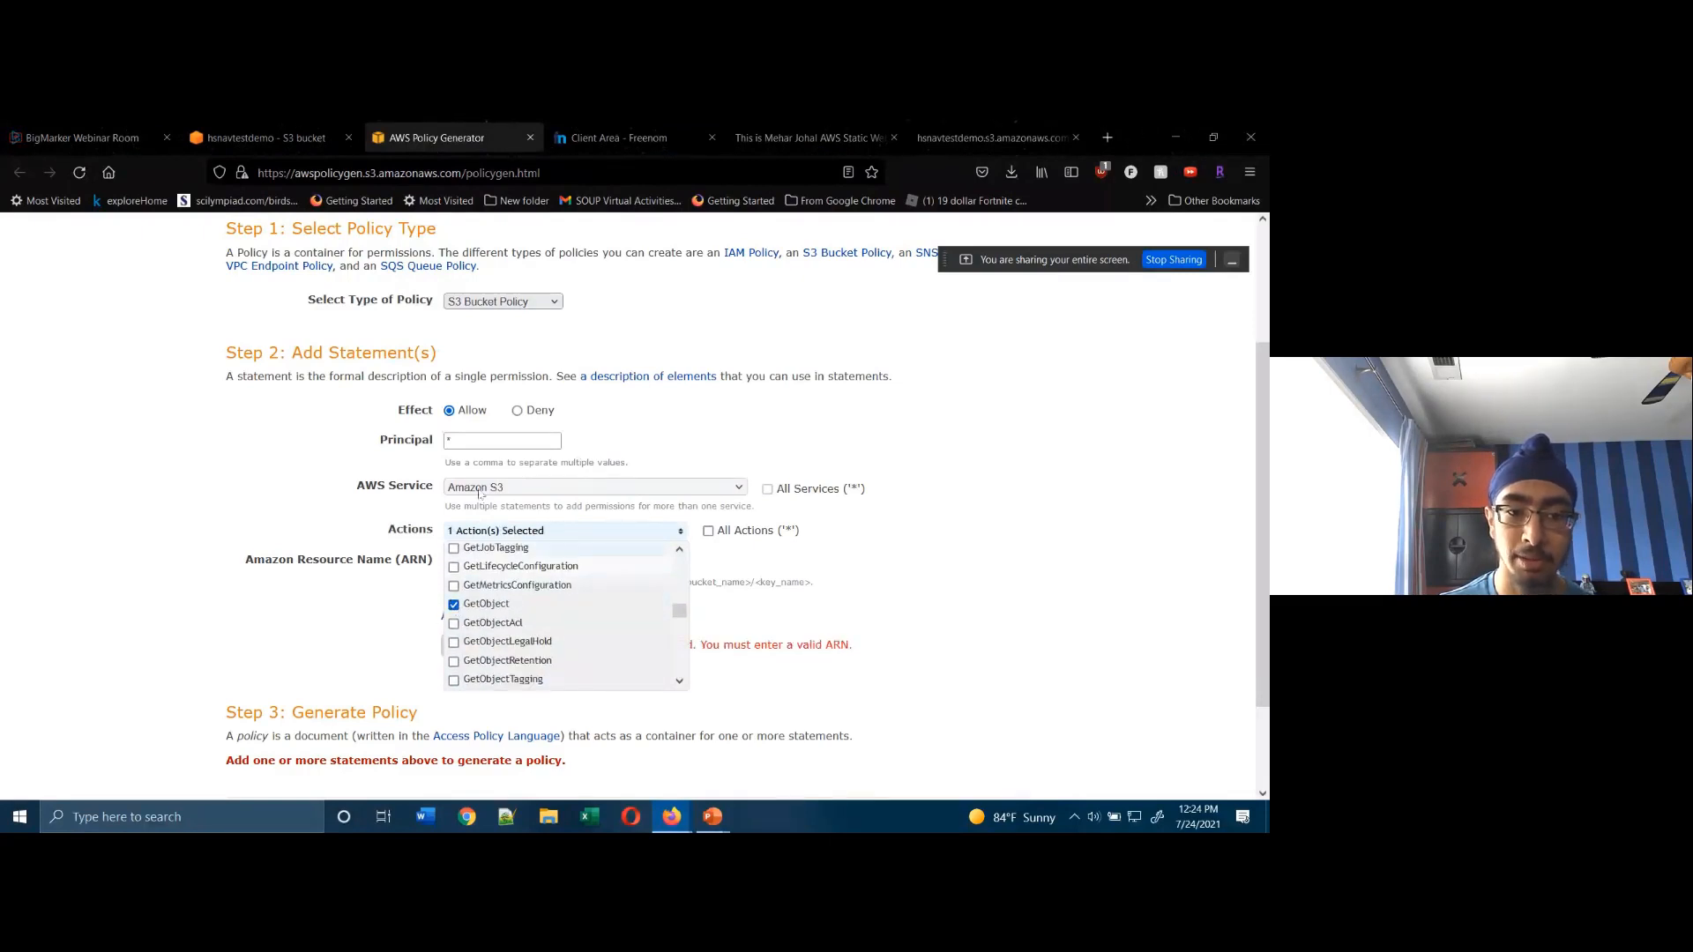
pyautogui.click(359, 522)
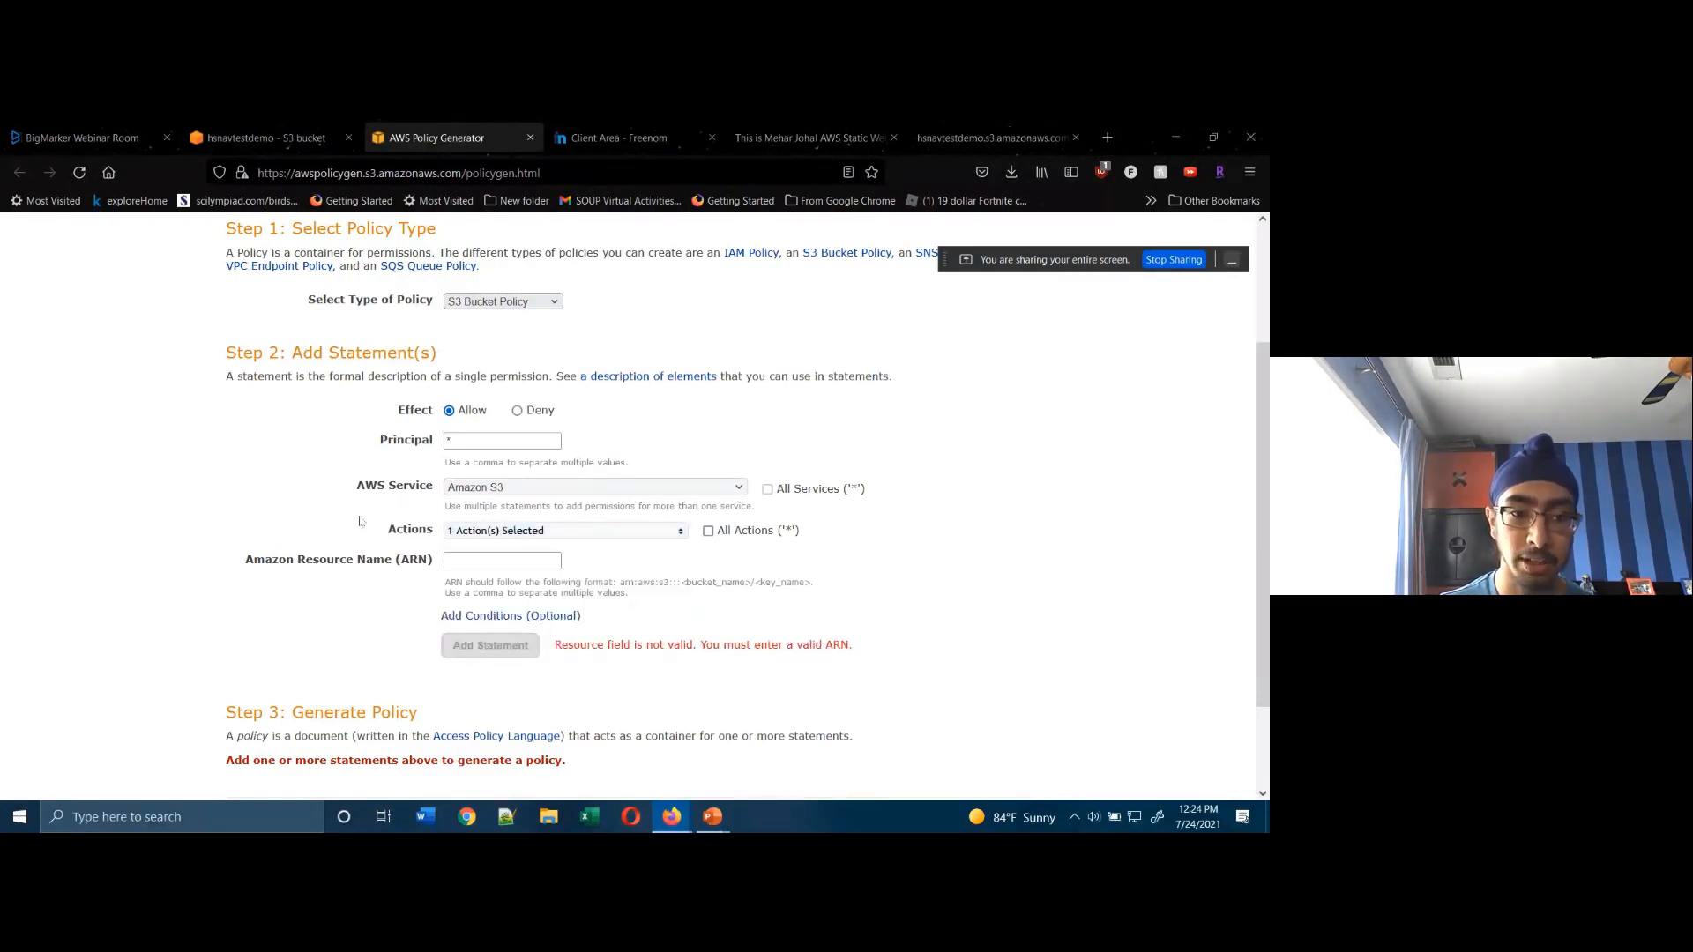
# Enter the resource ARN arn:aws:s3:::hsnavtestdemo/* using the bucket ARN copied from S3
pyautogui.click(511, 566)
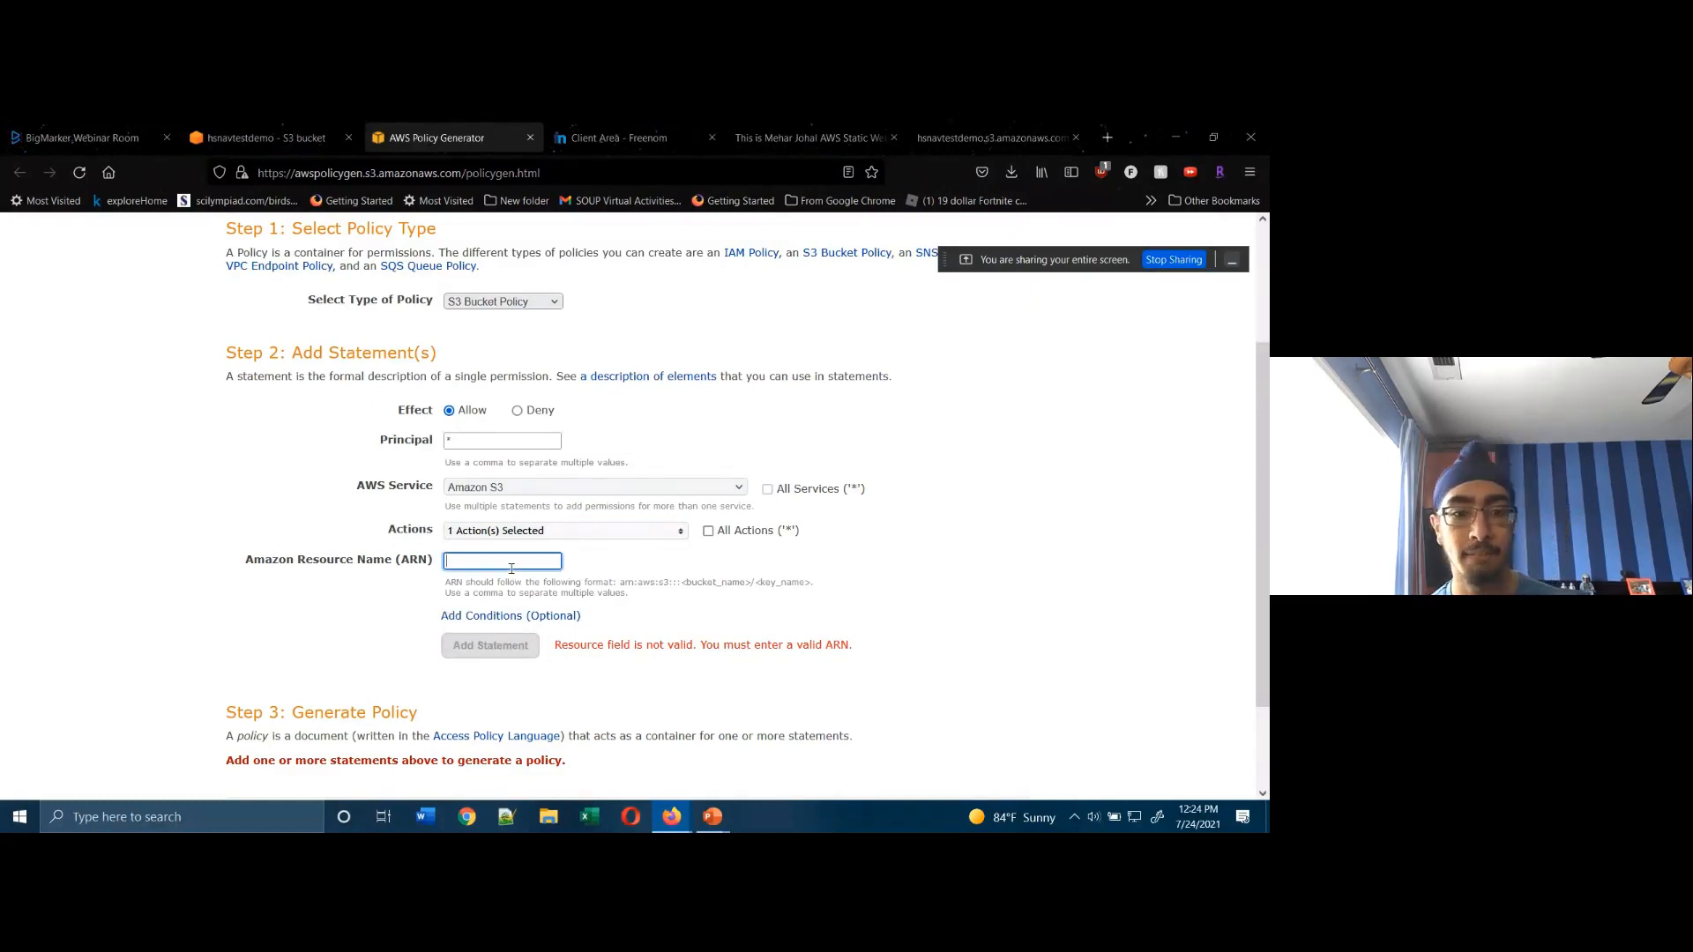
pyautogui.click(267, 128)
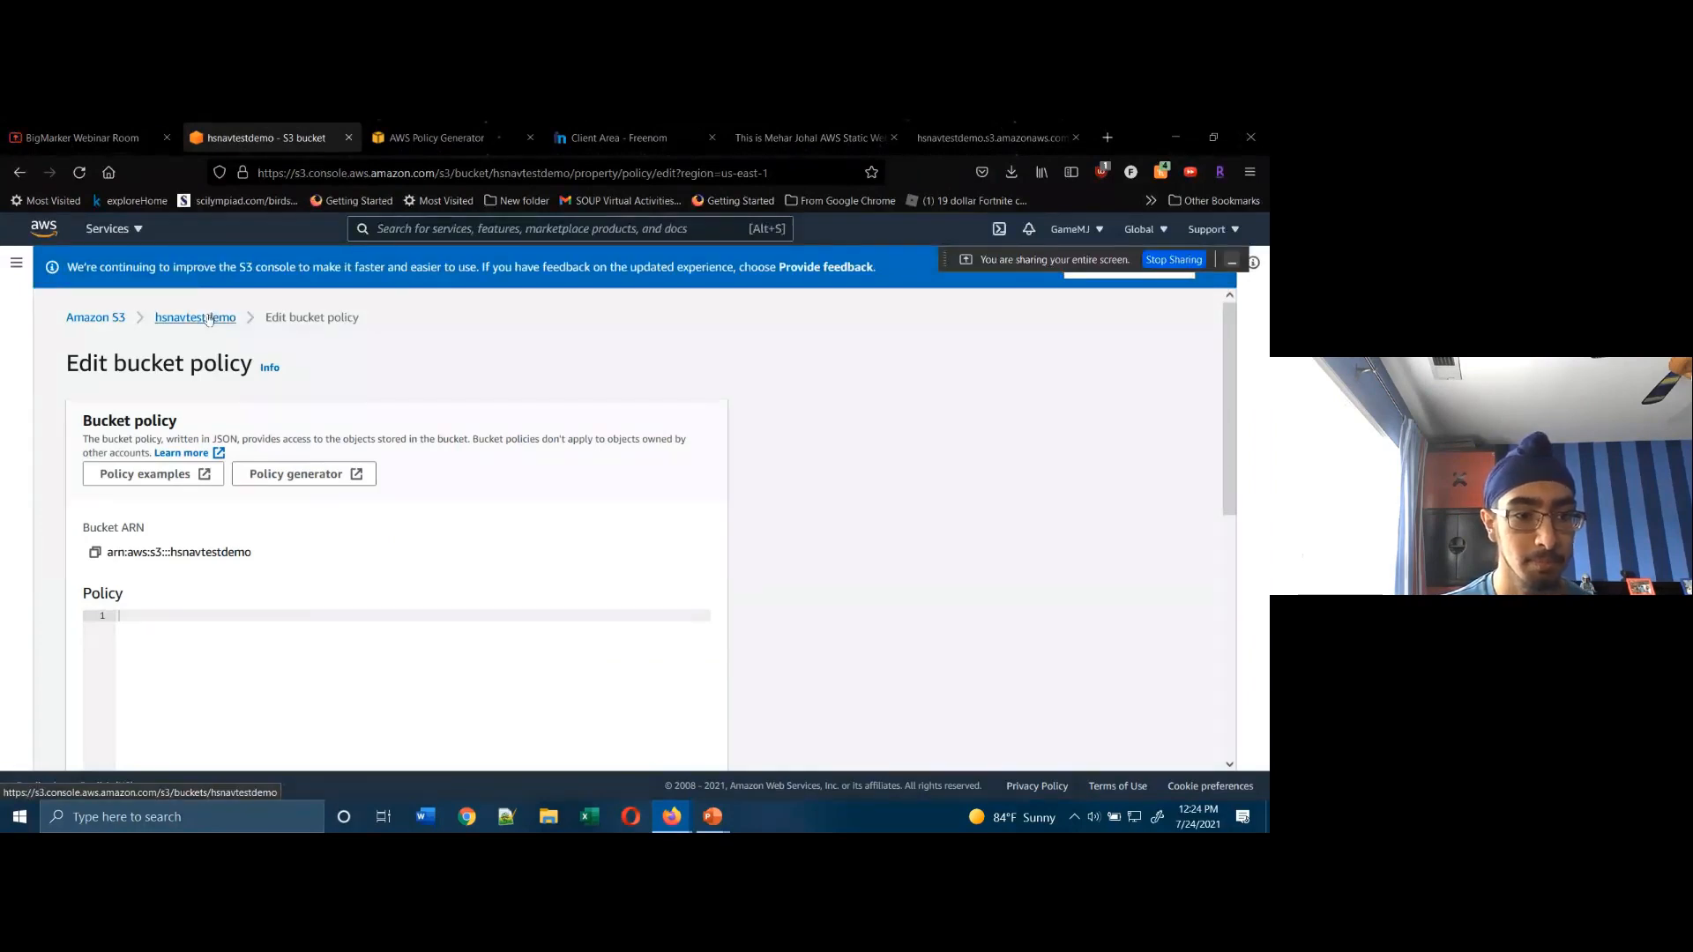
pyautogui.click(94, 554)
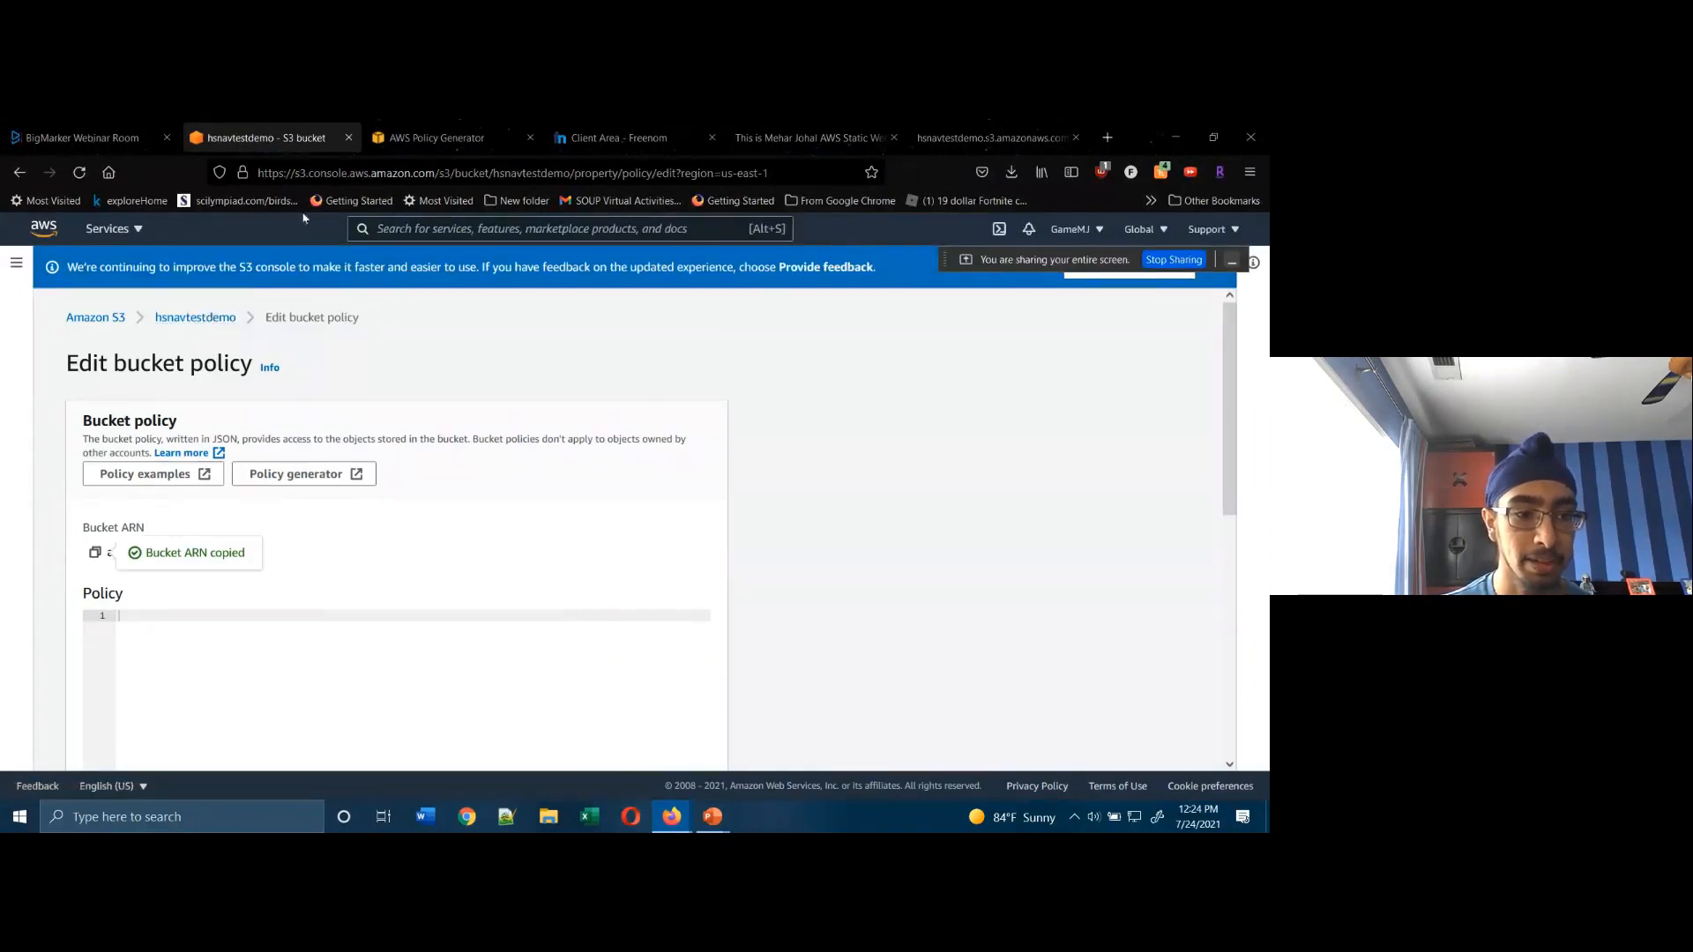
pyautogui.click(423, 138)
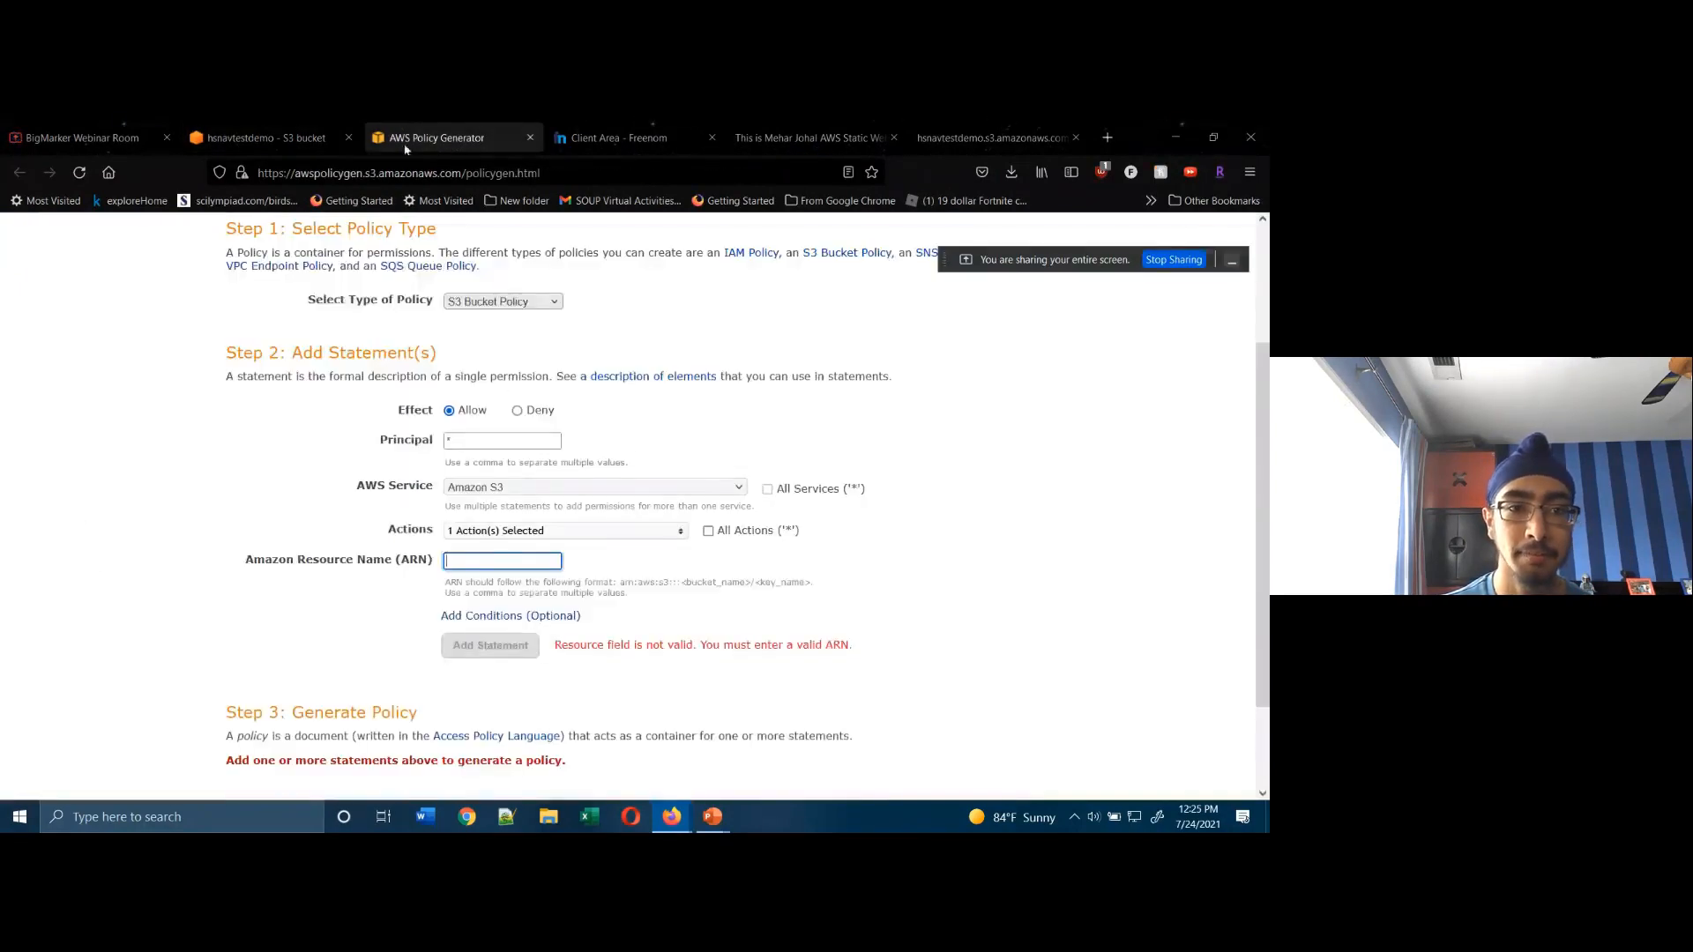
pyautogui.rightClick(478, 553)
pyautogui.click(559, 353)
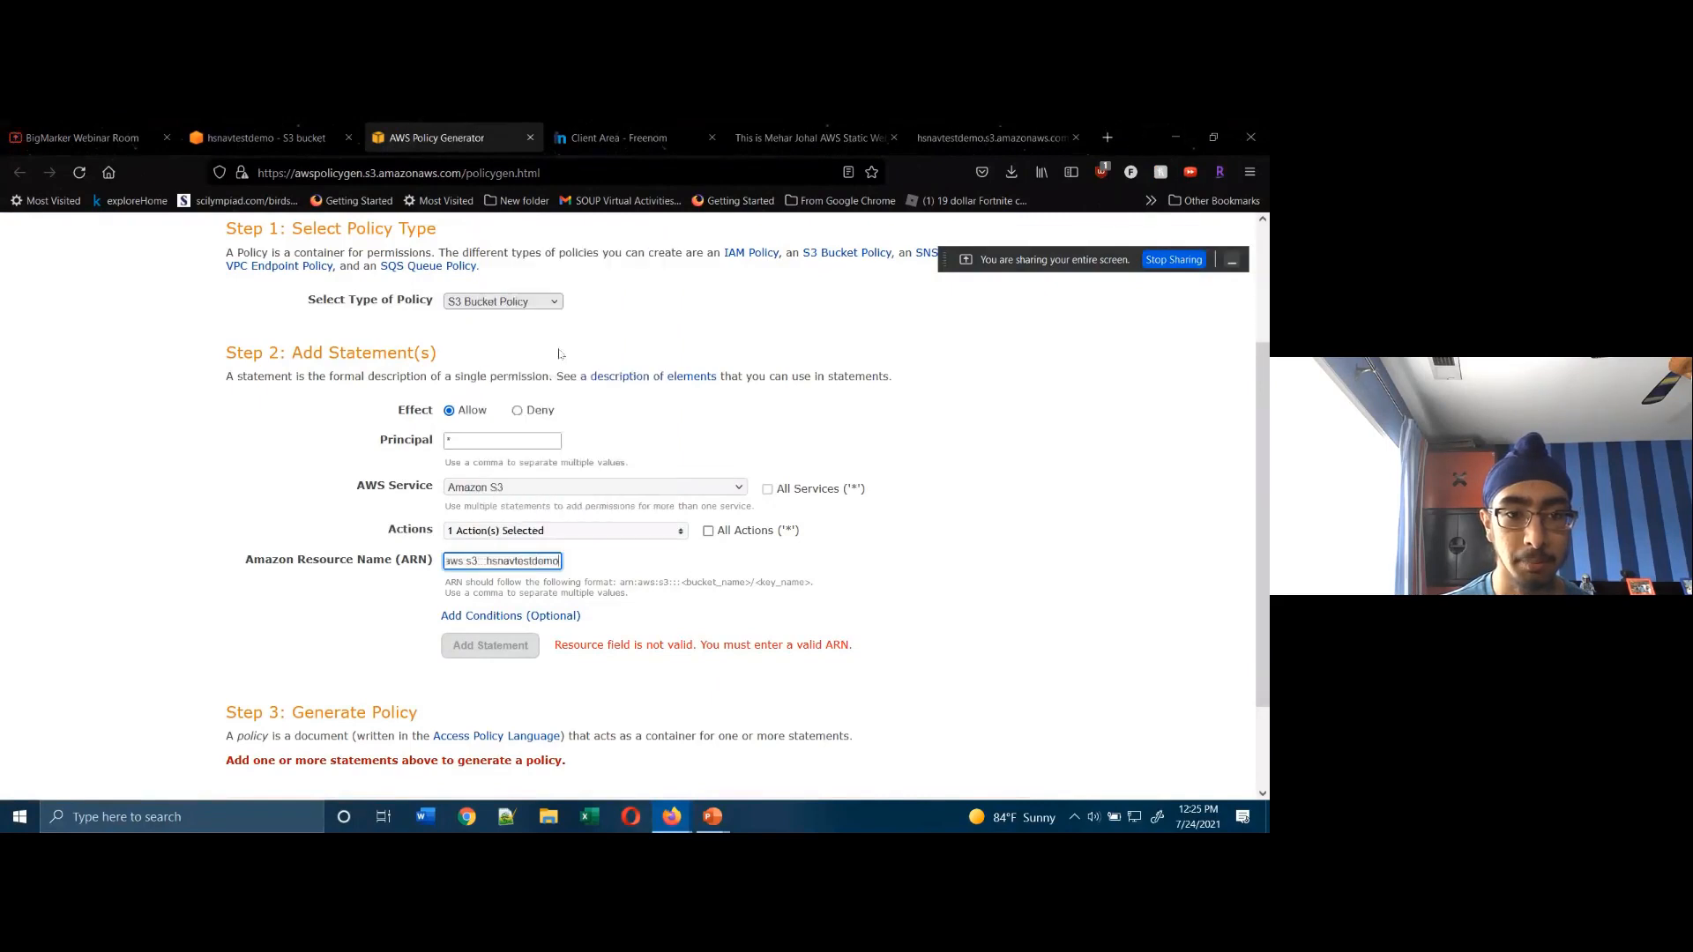
pyautogui.write('/')
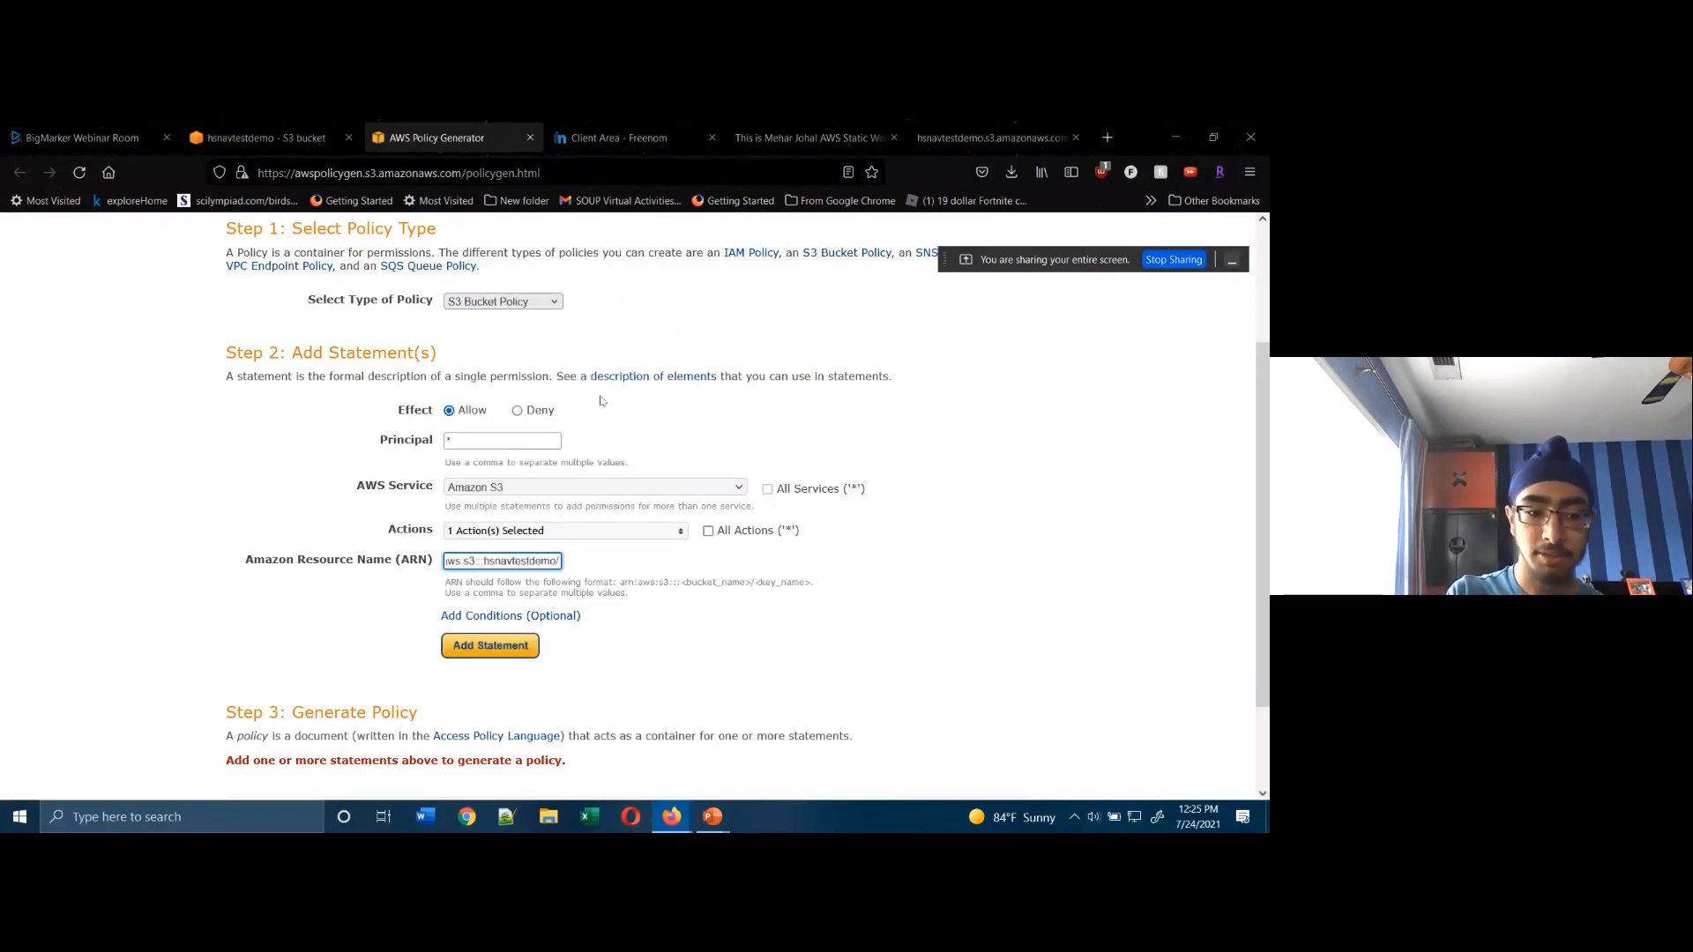
pyautogui.write('*')
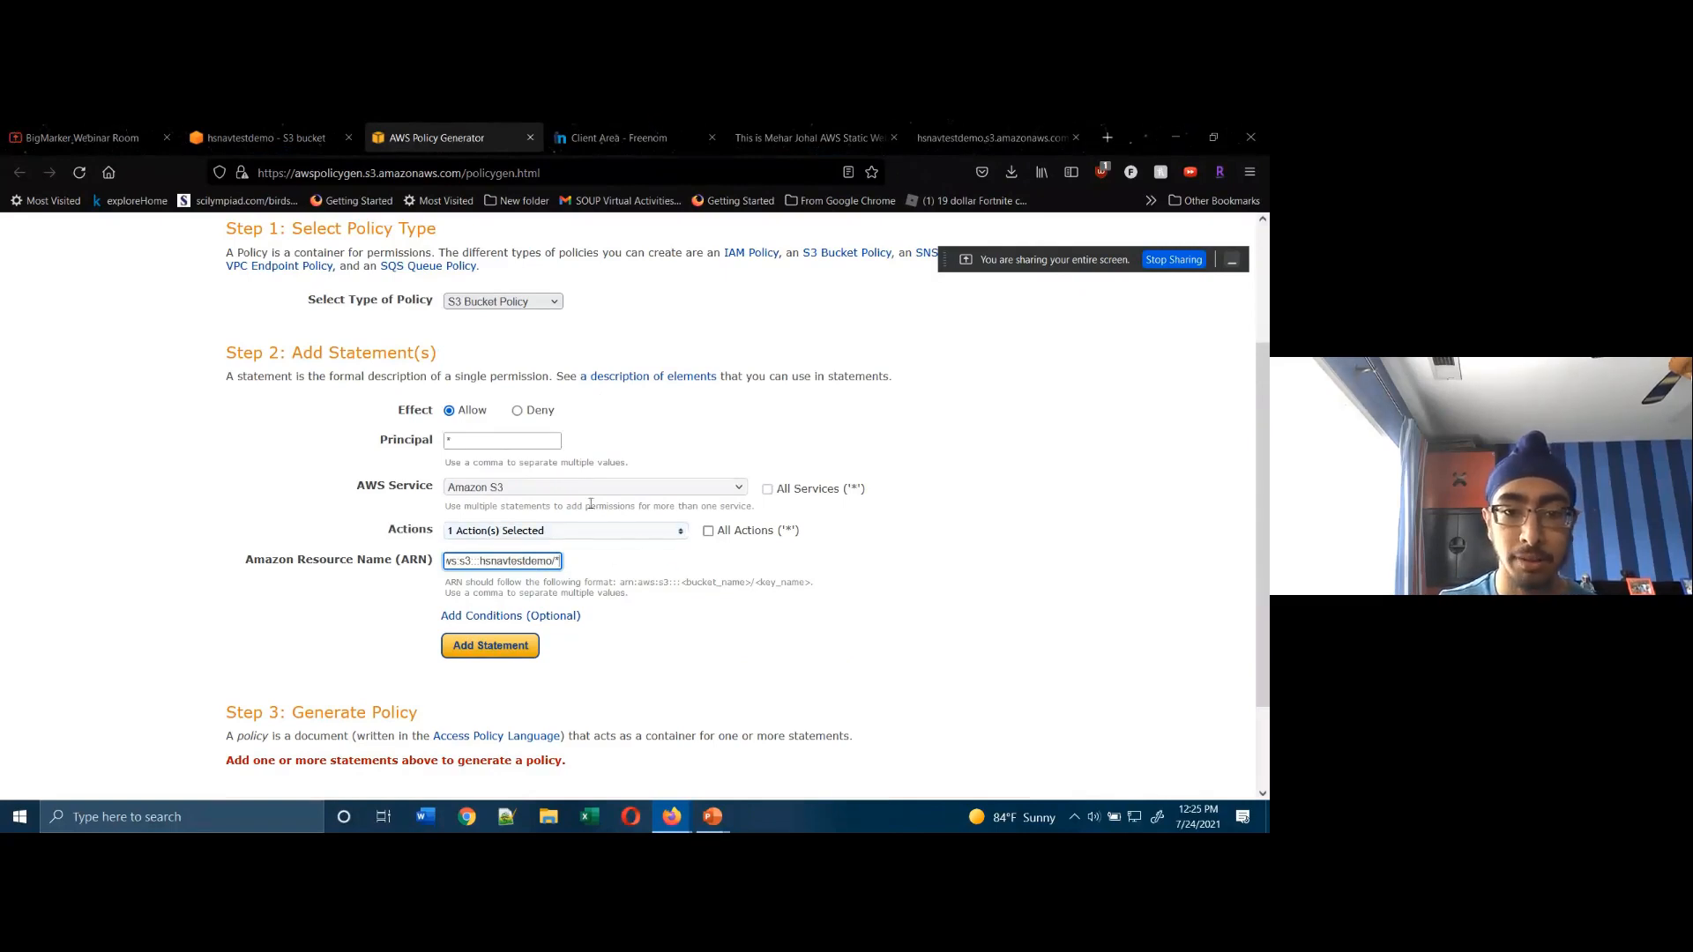
# Add the statement, generate the policy, and copy its JSON back to the S3 tab
pyautogui.click(490, 647)
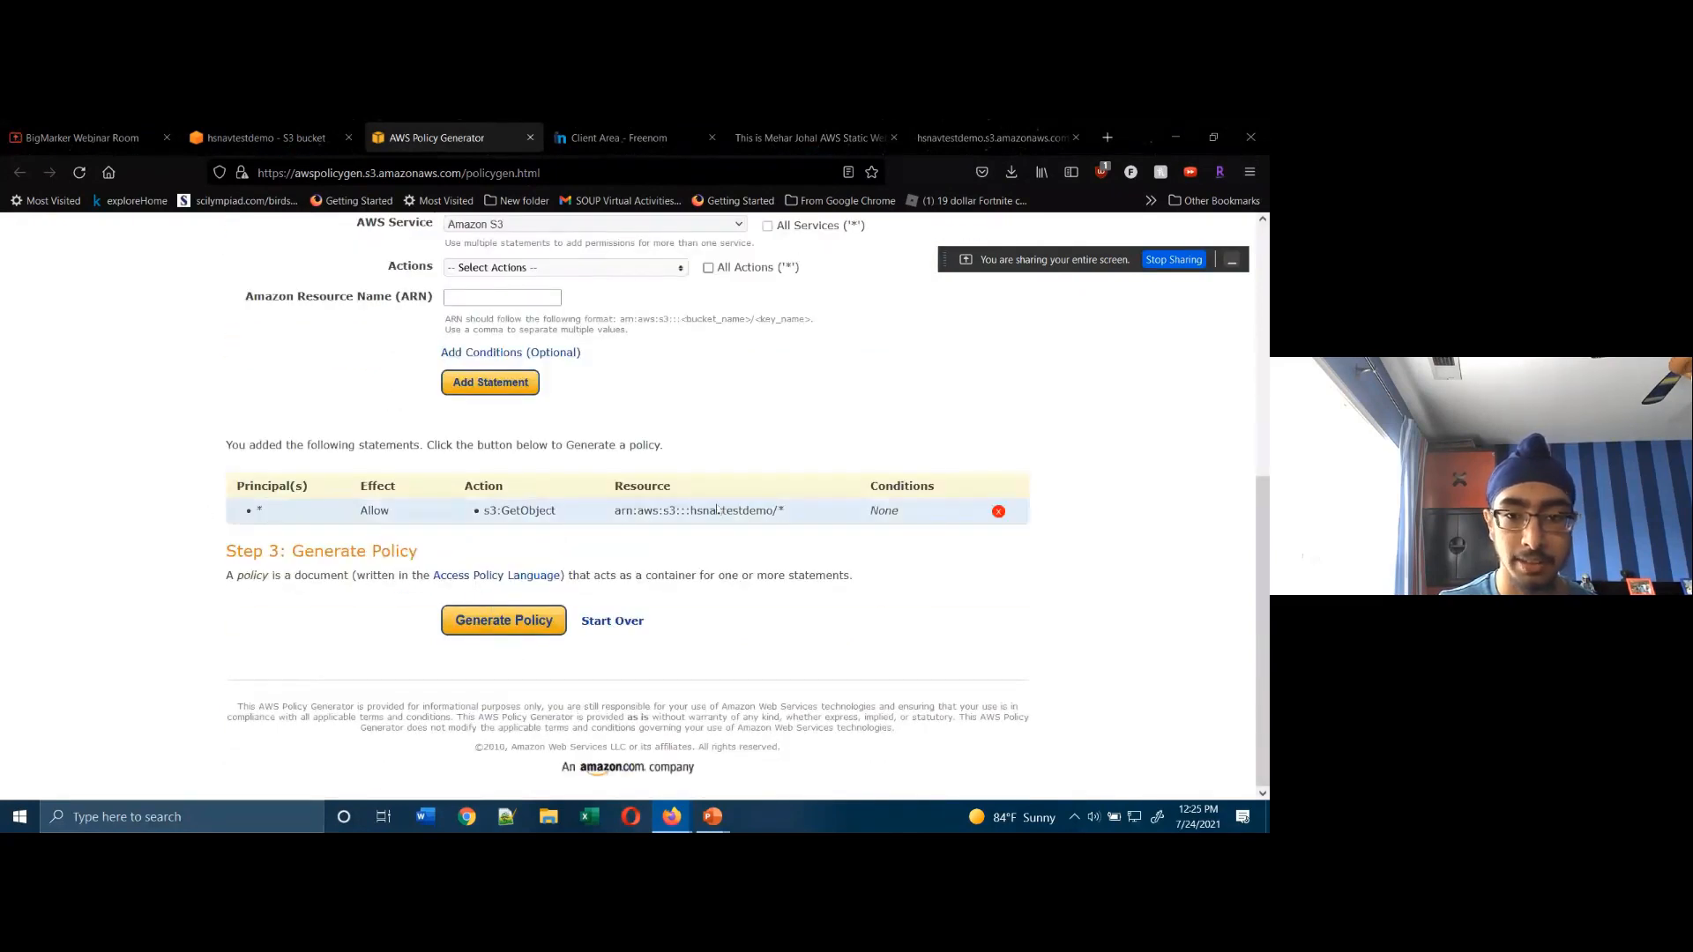
pyautogui.click(479, 626)
pyautogui.moveTo(361, 576); pyautogui.dragTo(270, 374)
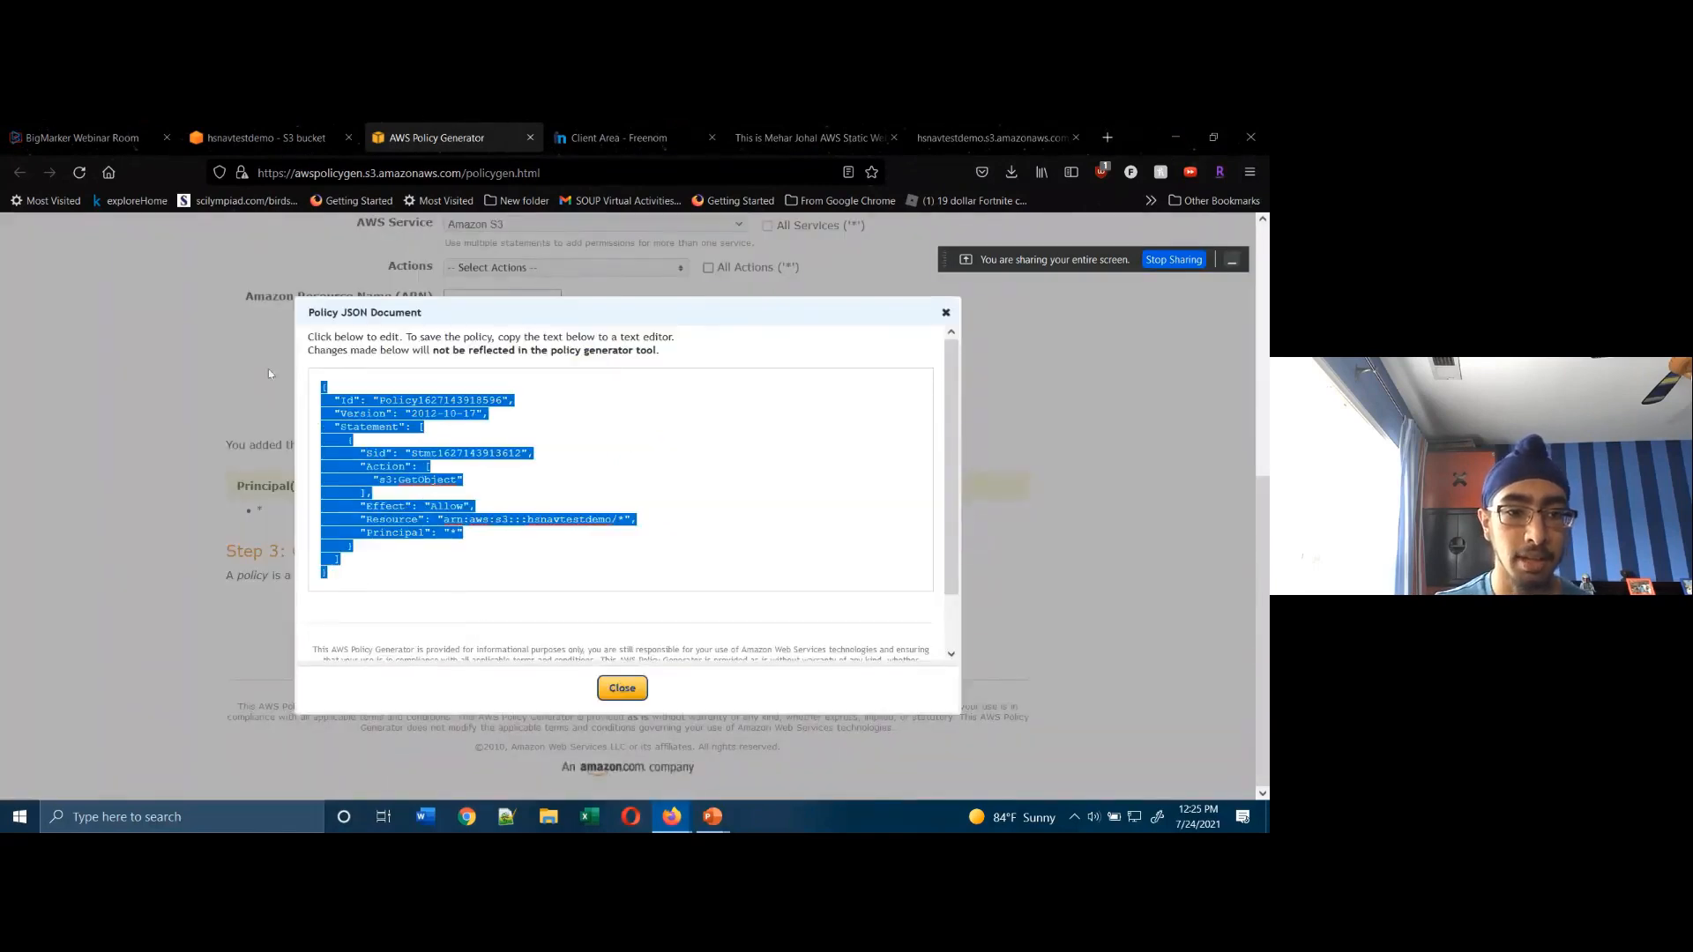
pyautogui.rightClick(382, 416)
pyautogui.click(447, 516)
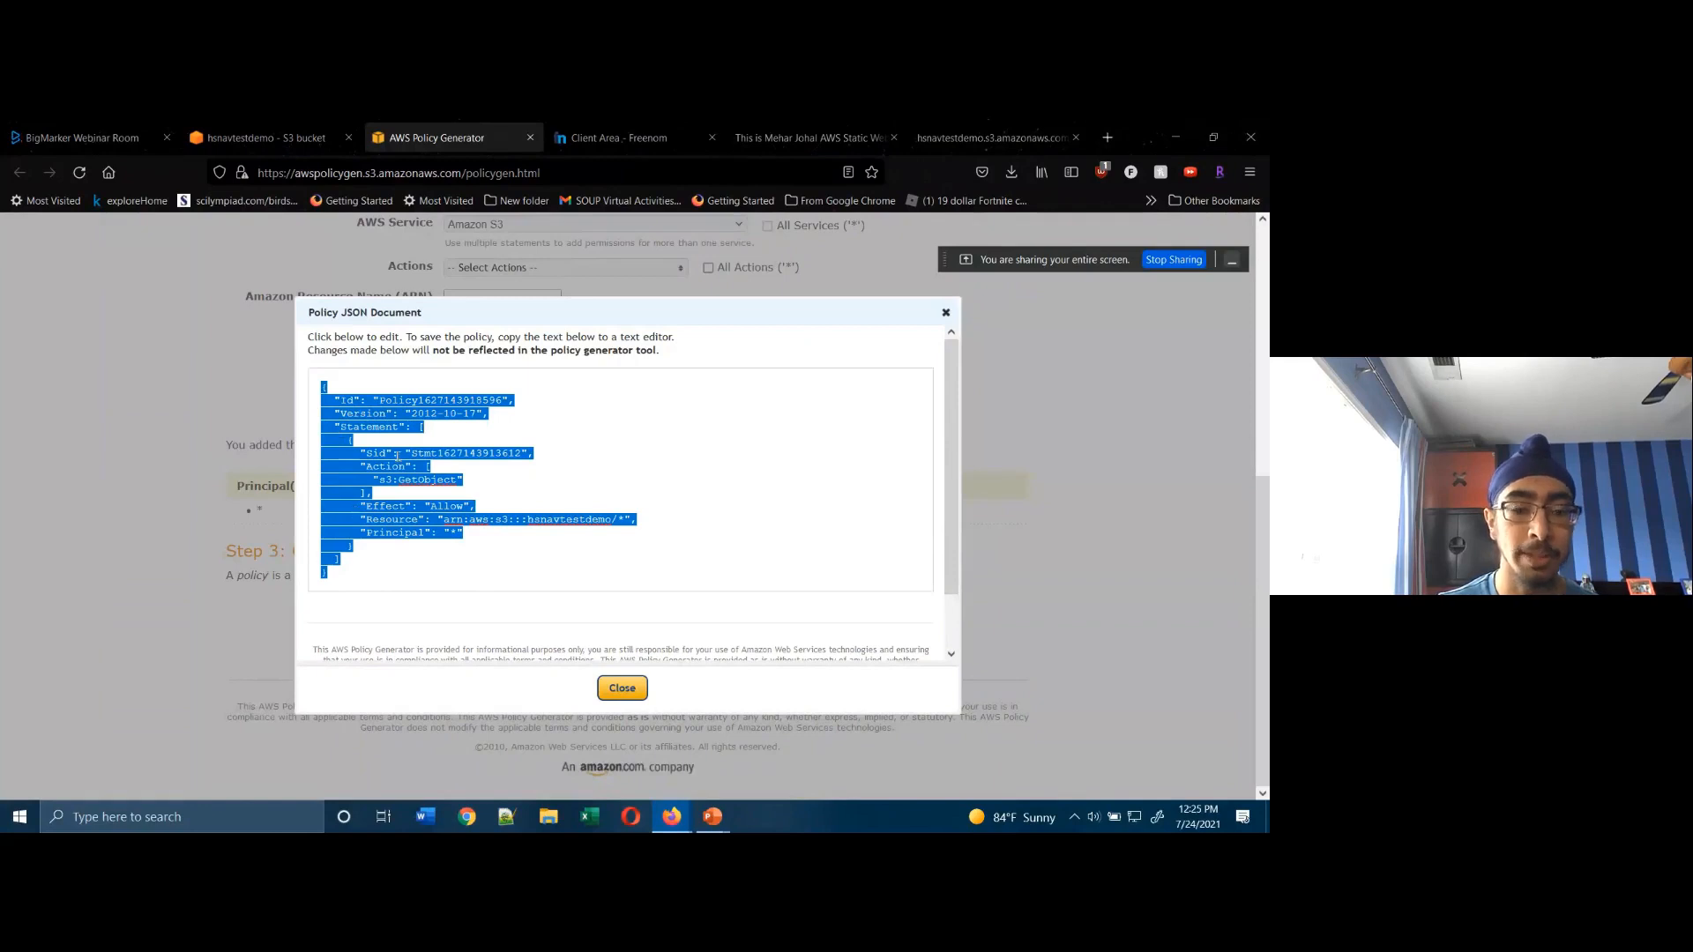
pyautogui.click(254, 132)
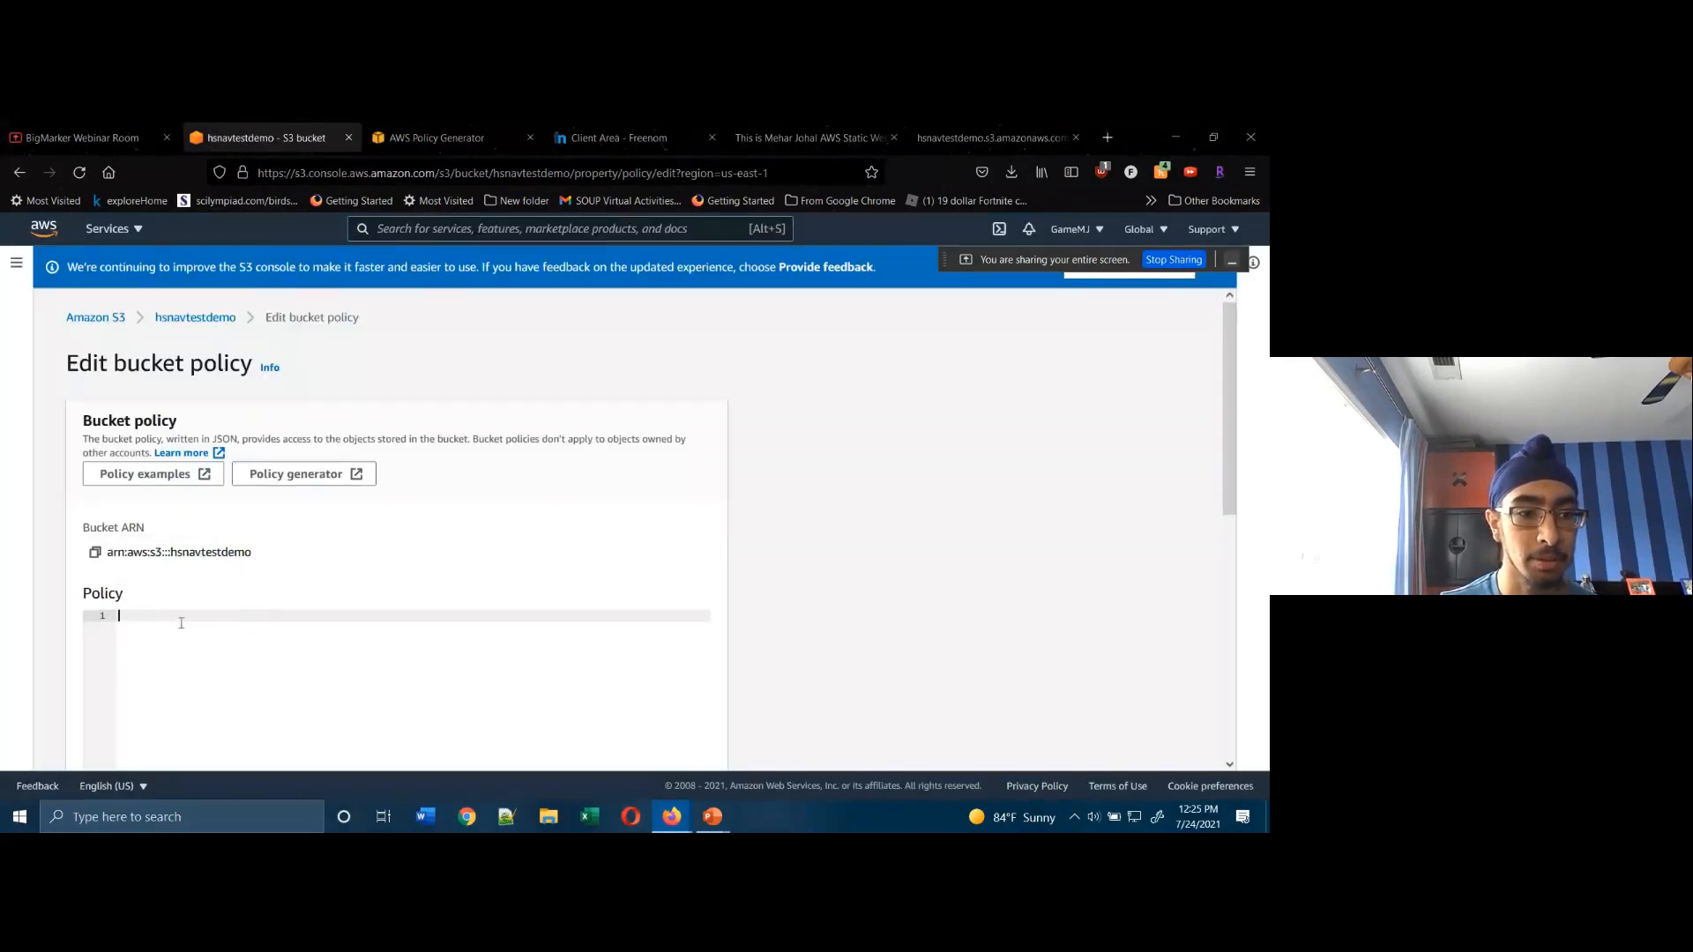
# Paste the generated GetObject policy JSON into the bucket policy editor and save it
pyautogui.rightClick(208, 627)
pyautogui.click(238, 446)
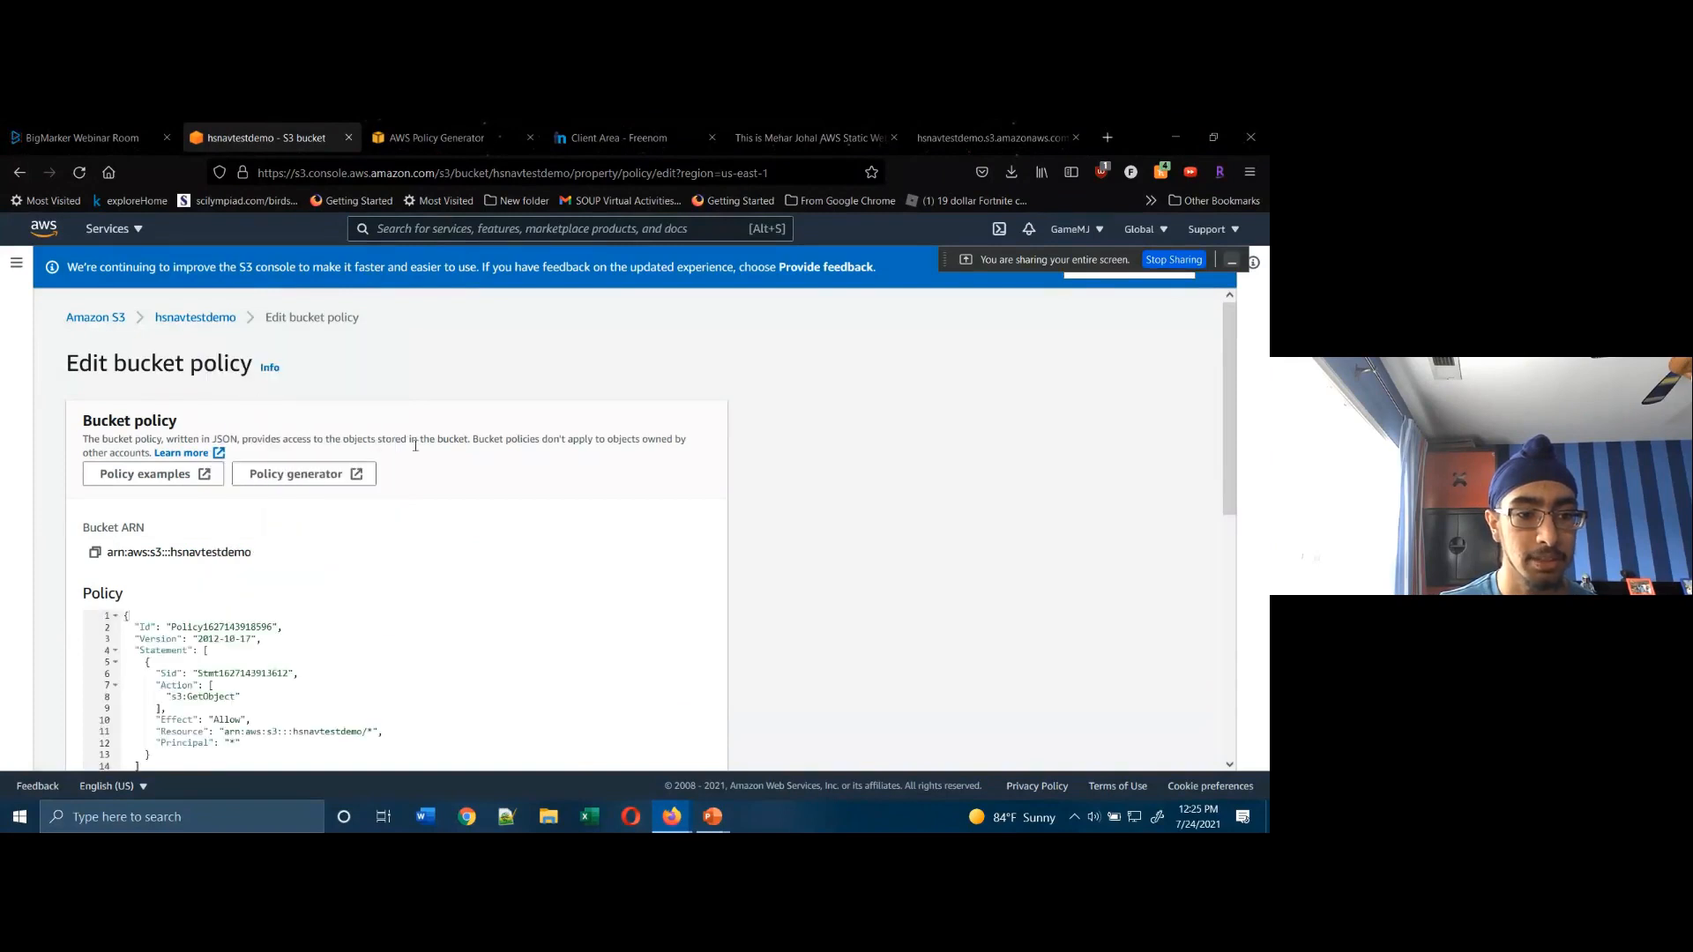
pyautogui.scroll(-2, 417, 445)
pyautogui.scroll(-4, 417, 445)
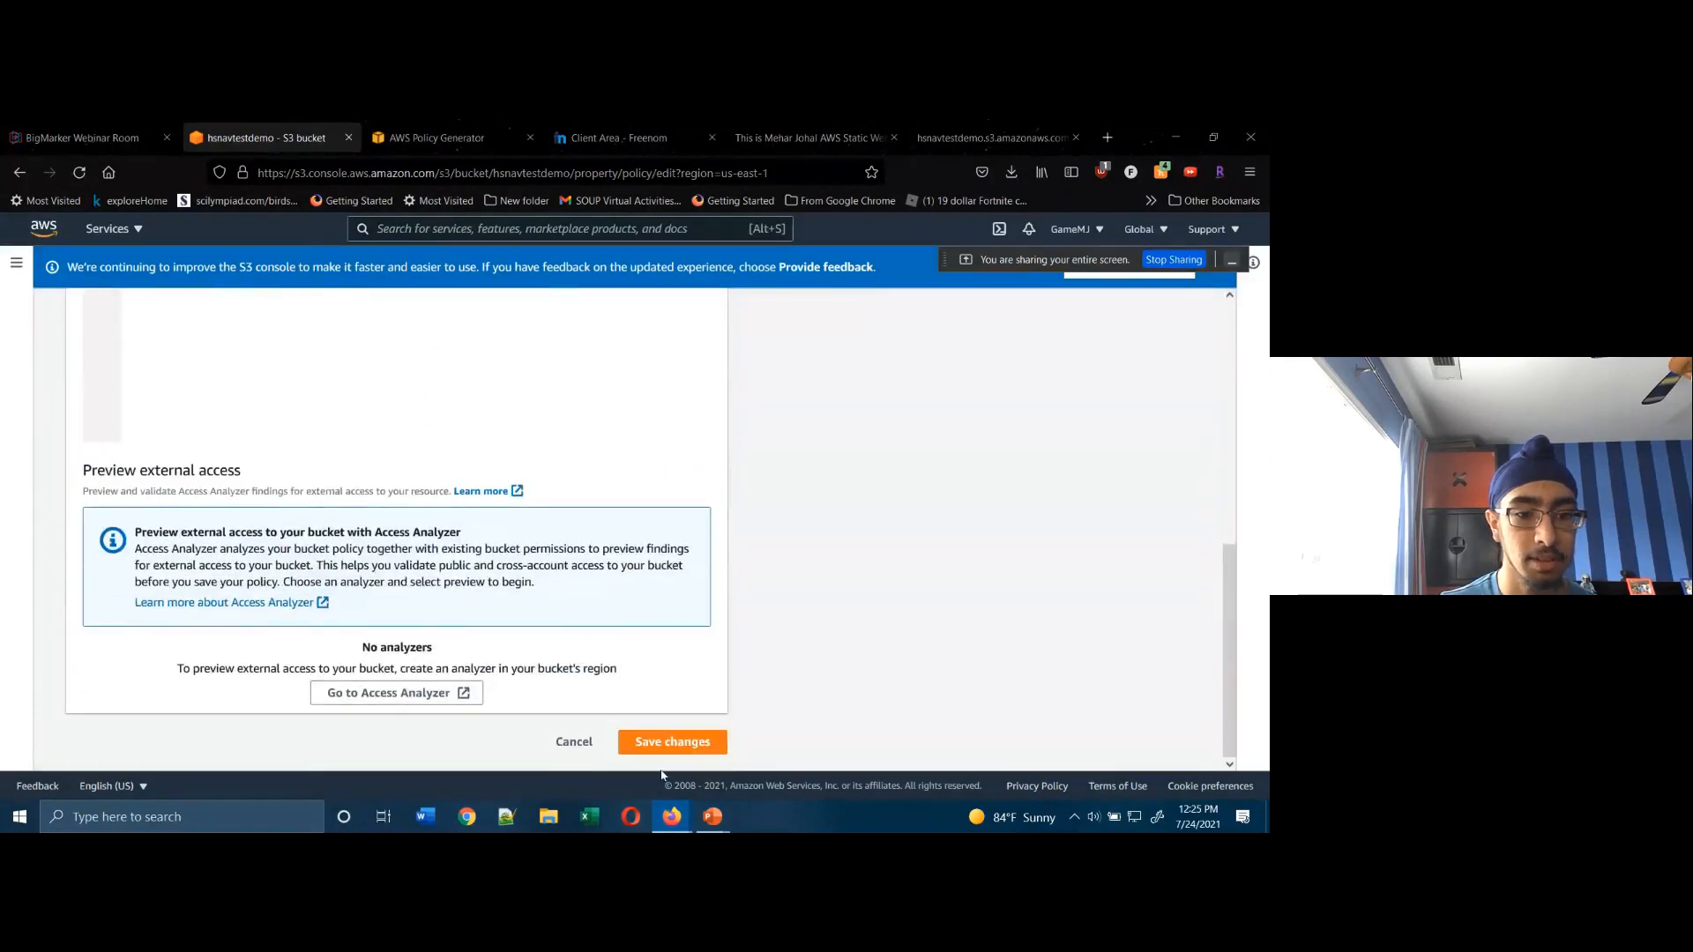
pyautogui.click(665, 746)
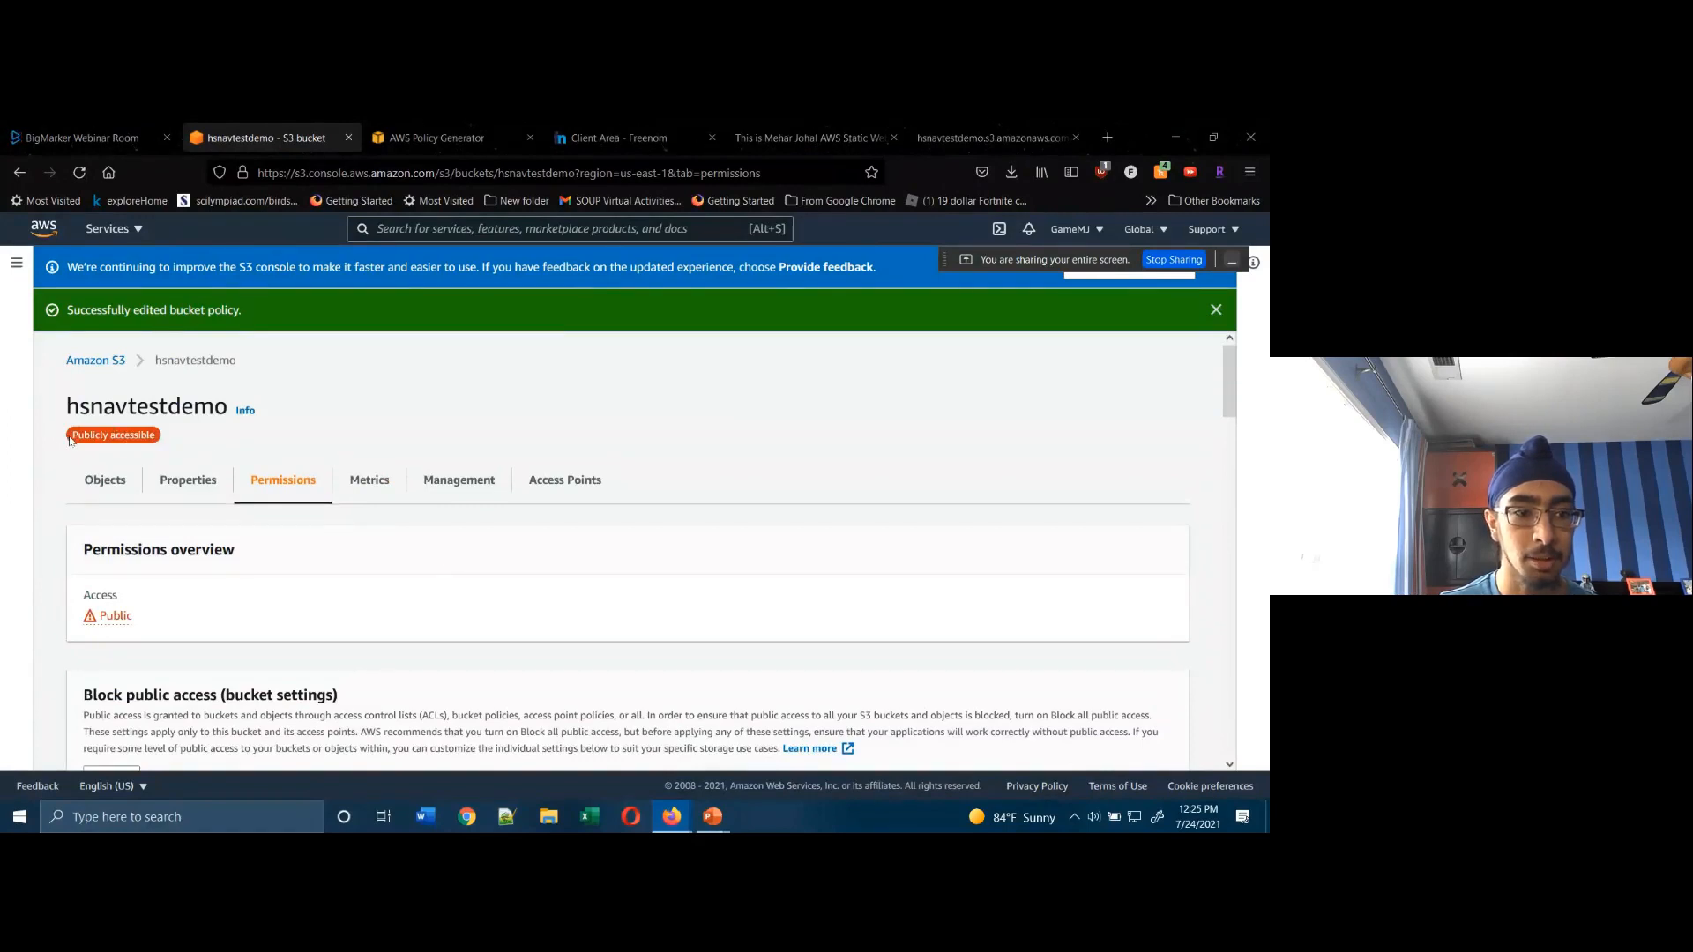
pyautogui.moveTo(77, 437)
pyautogui.mouseDown()
pyautogui.moveTo(177, 442)
pyautogui.moveTo(57, 445)
pyautogui.mouseUp()
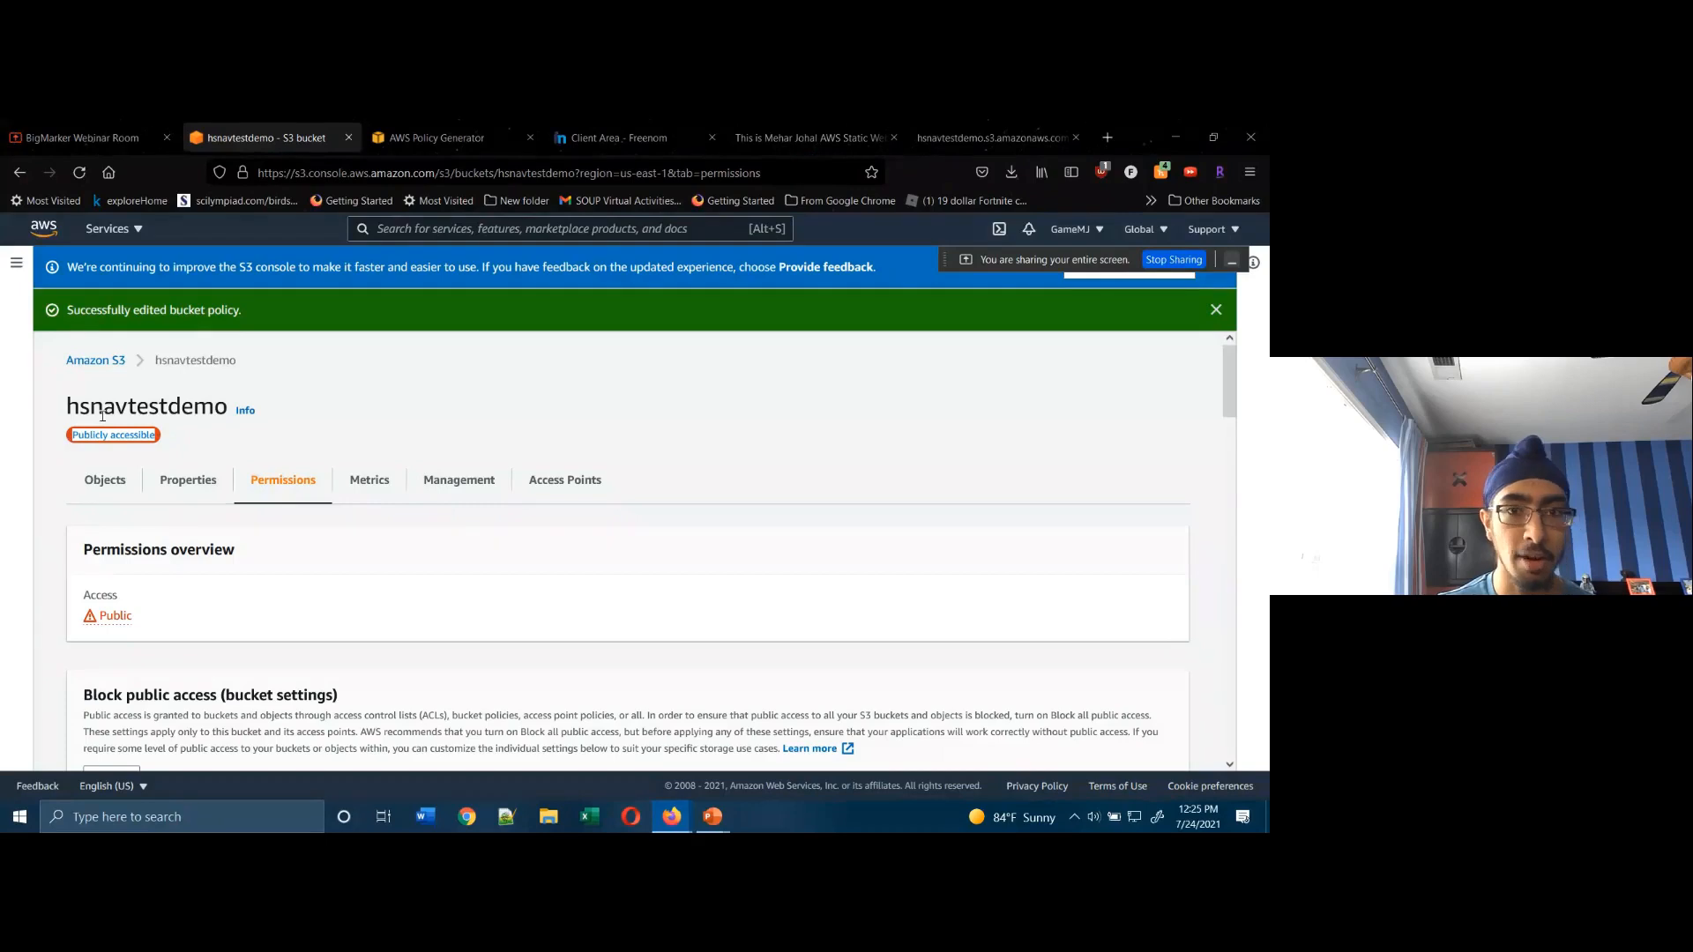
# Reload the hsnavtestdemo static site so the banner image loads, then check the bucket's Objects list
pyautogui.click(810, 137)
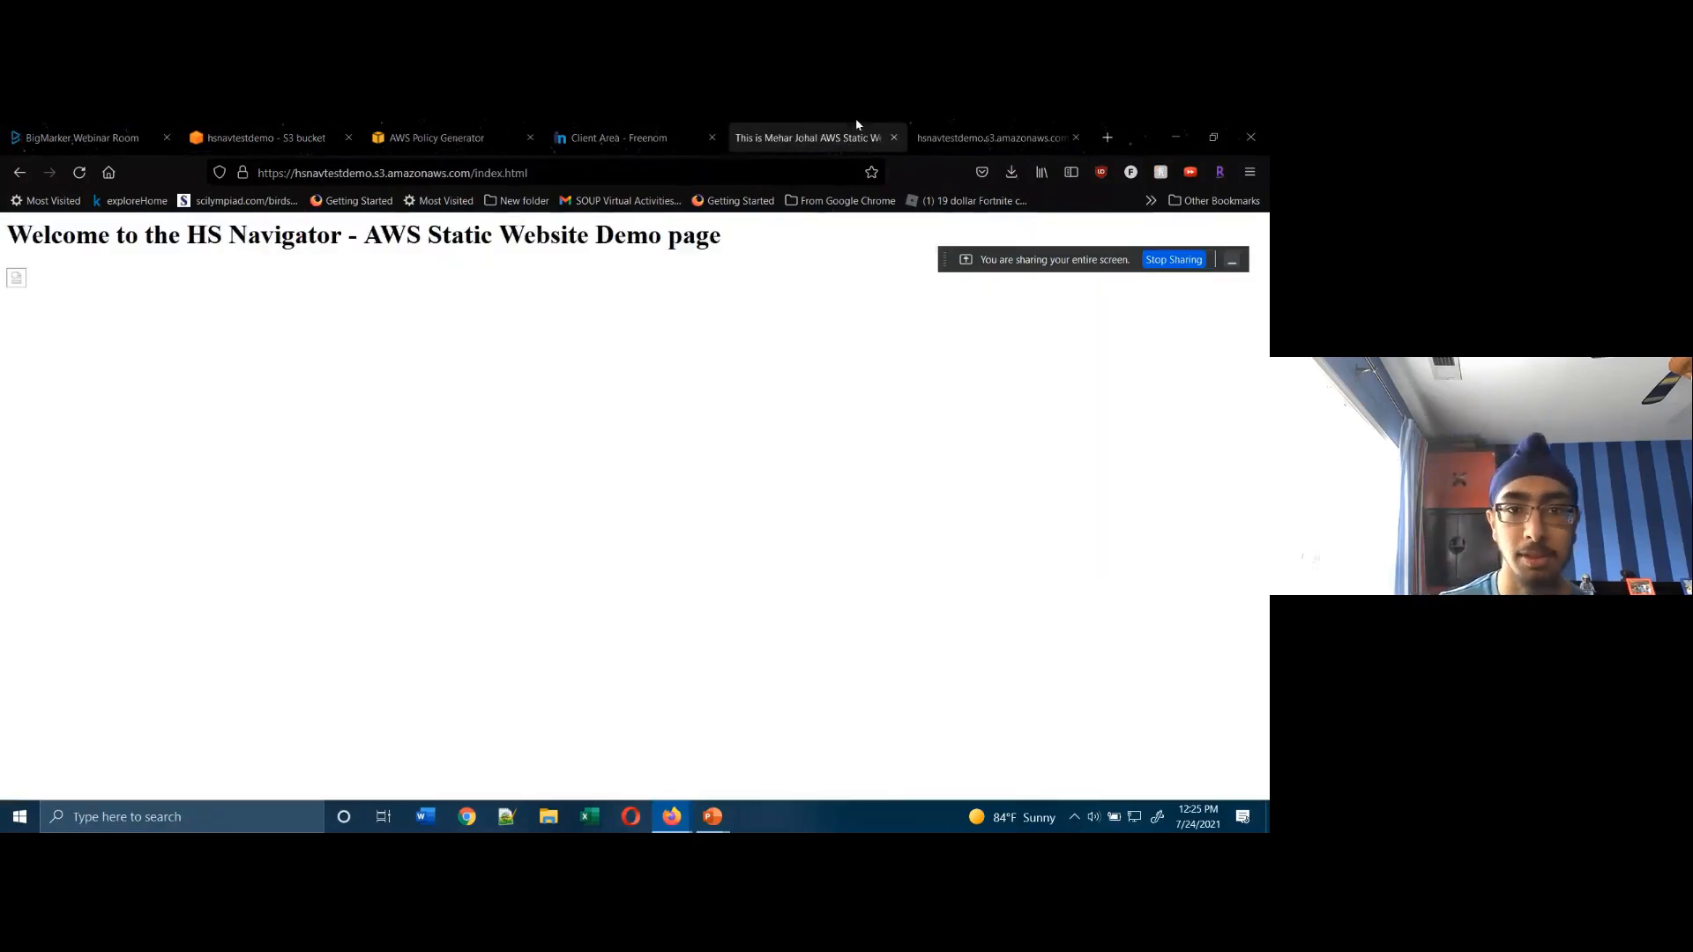
pyautogui.click(79, 172)
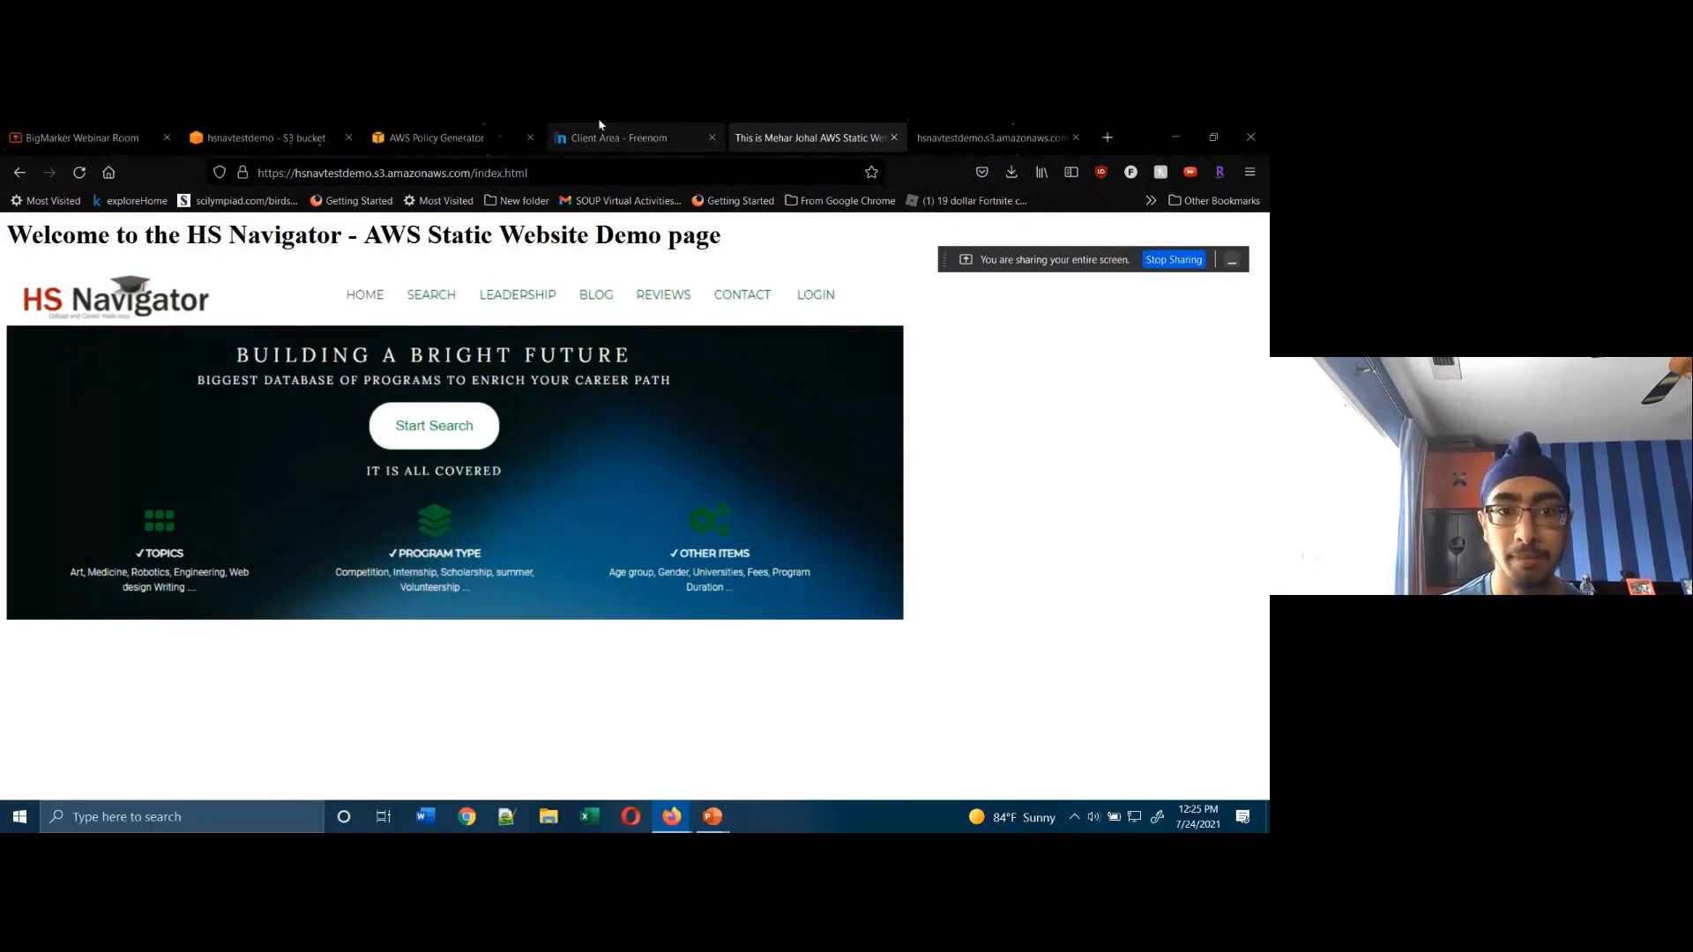
pyautogui.click(256, 132)
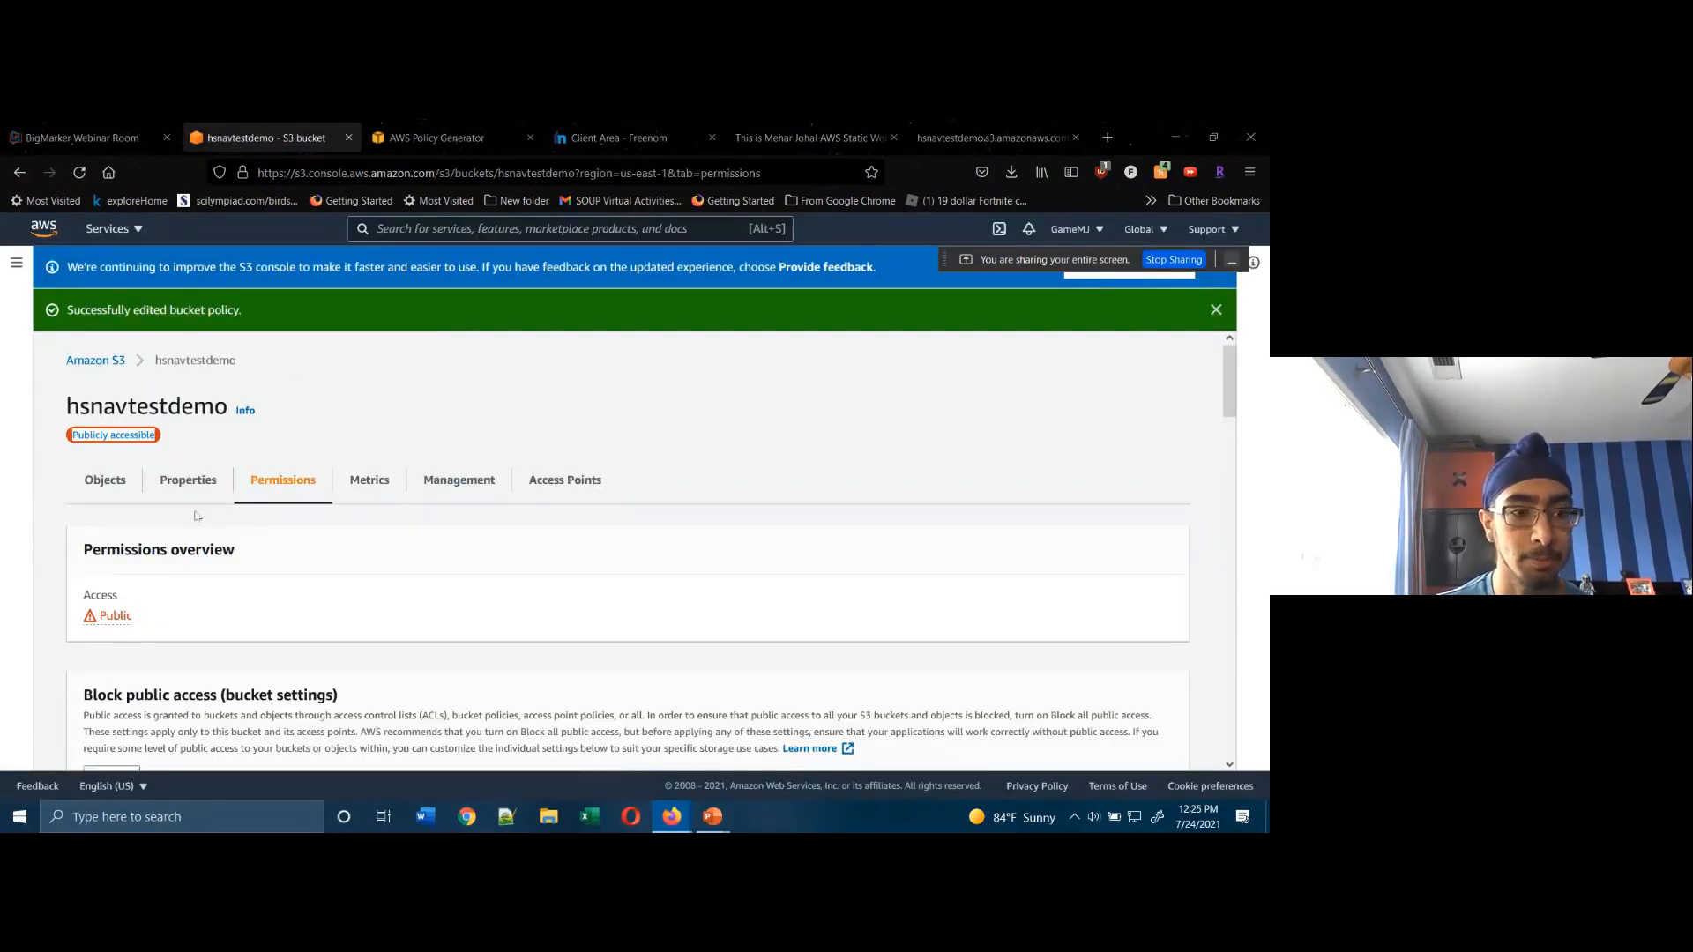
pyautogui.click(103, 479)
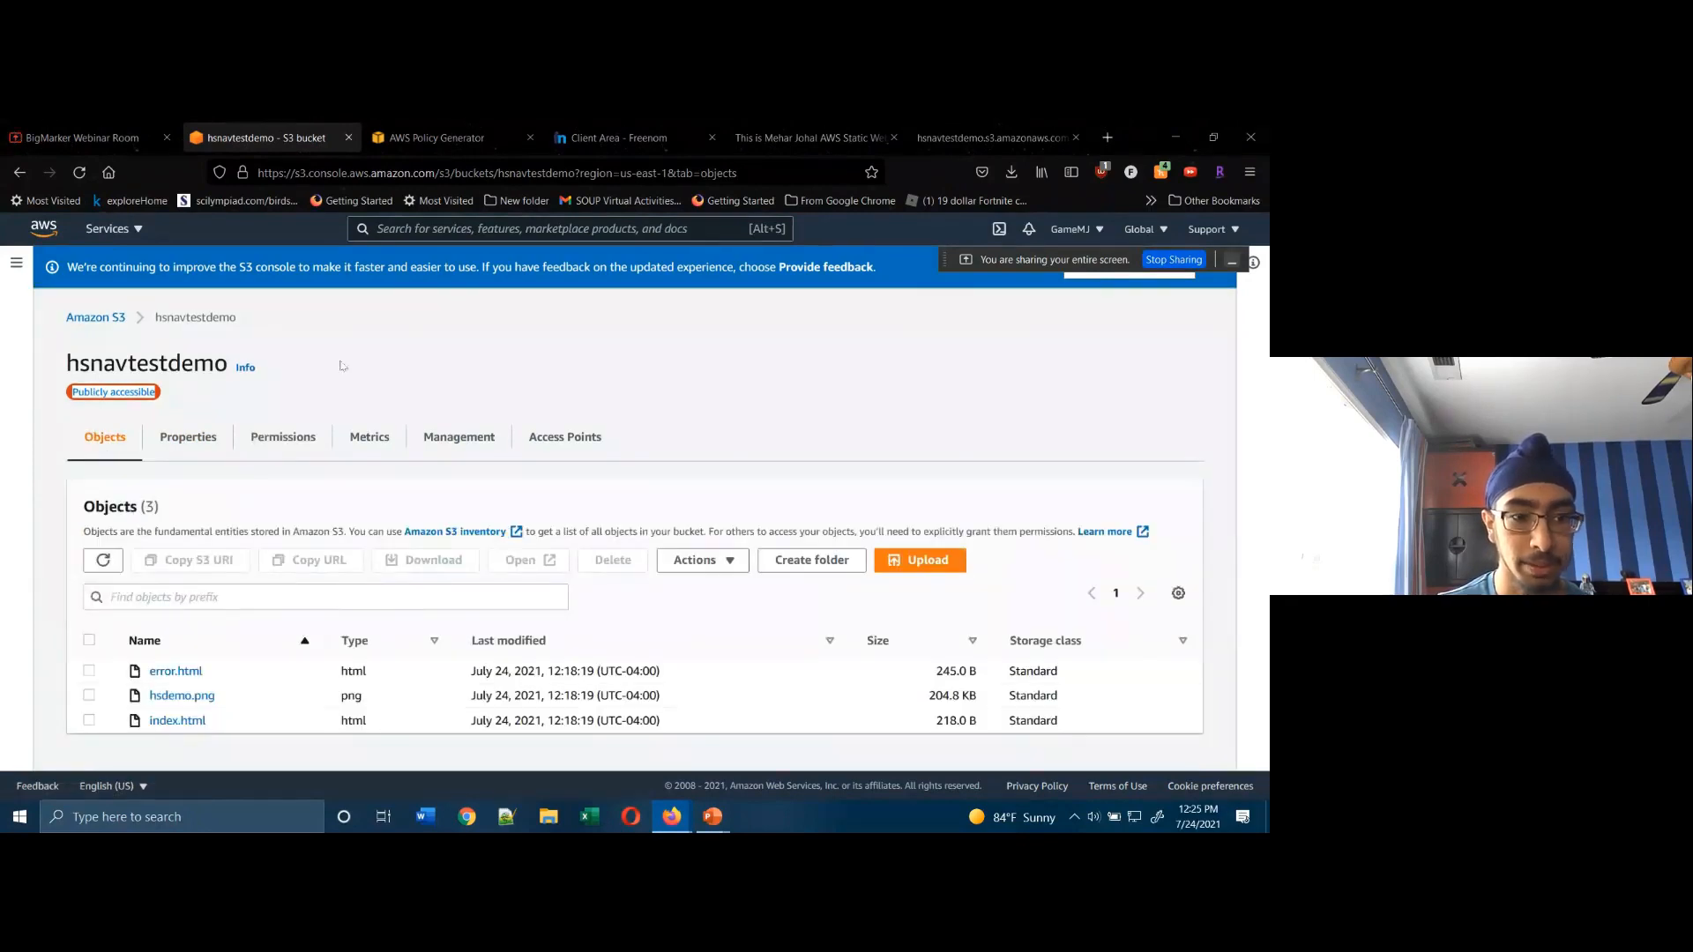
# Highlight the site's S3 web address, then go back to the BigMarker webinar room
pyautogui.click(819, 137)
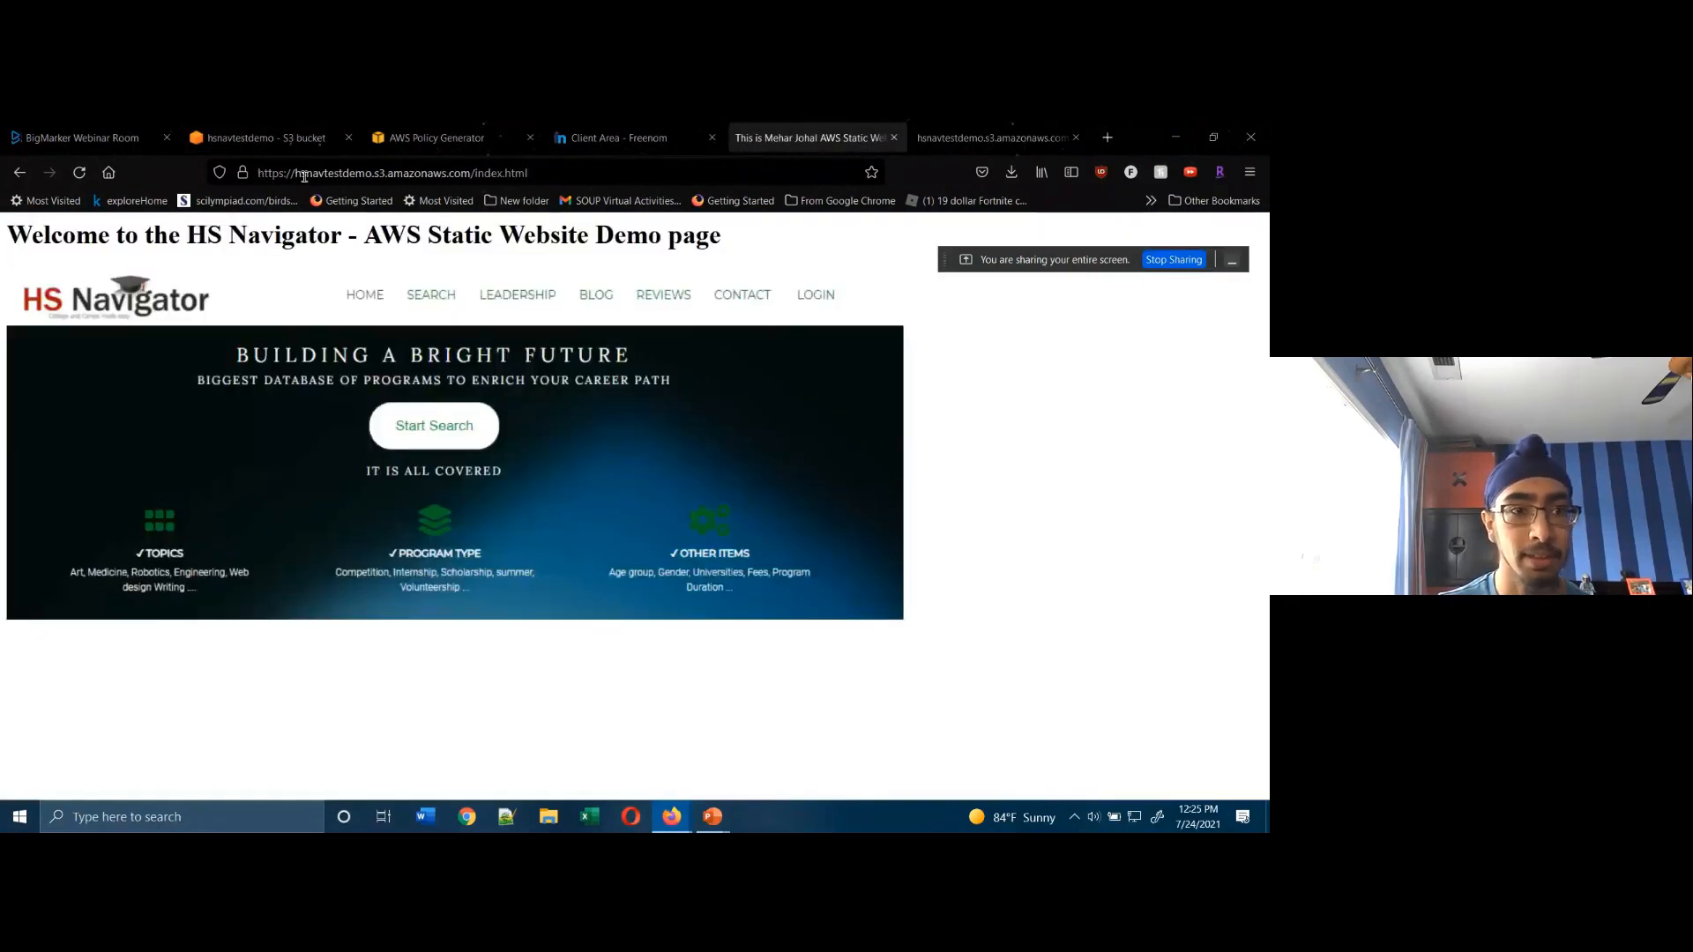
pyautogui.click(274, 174)
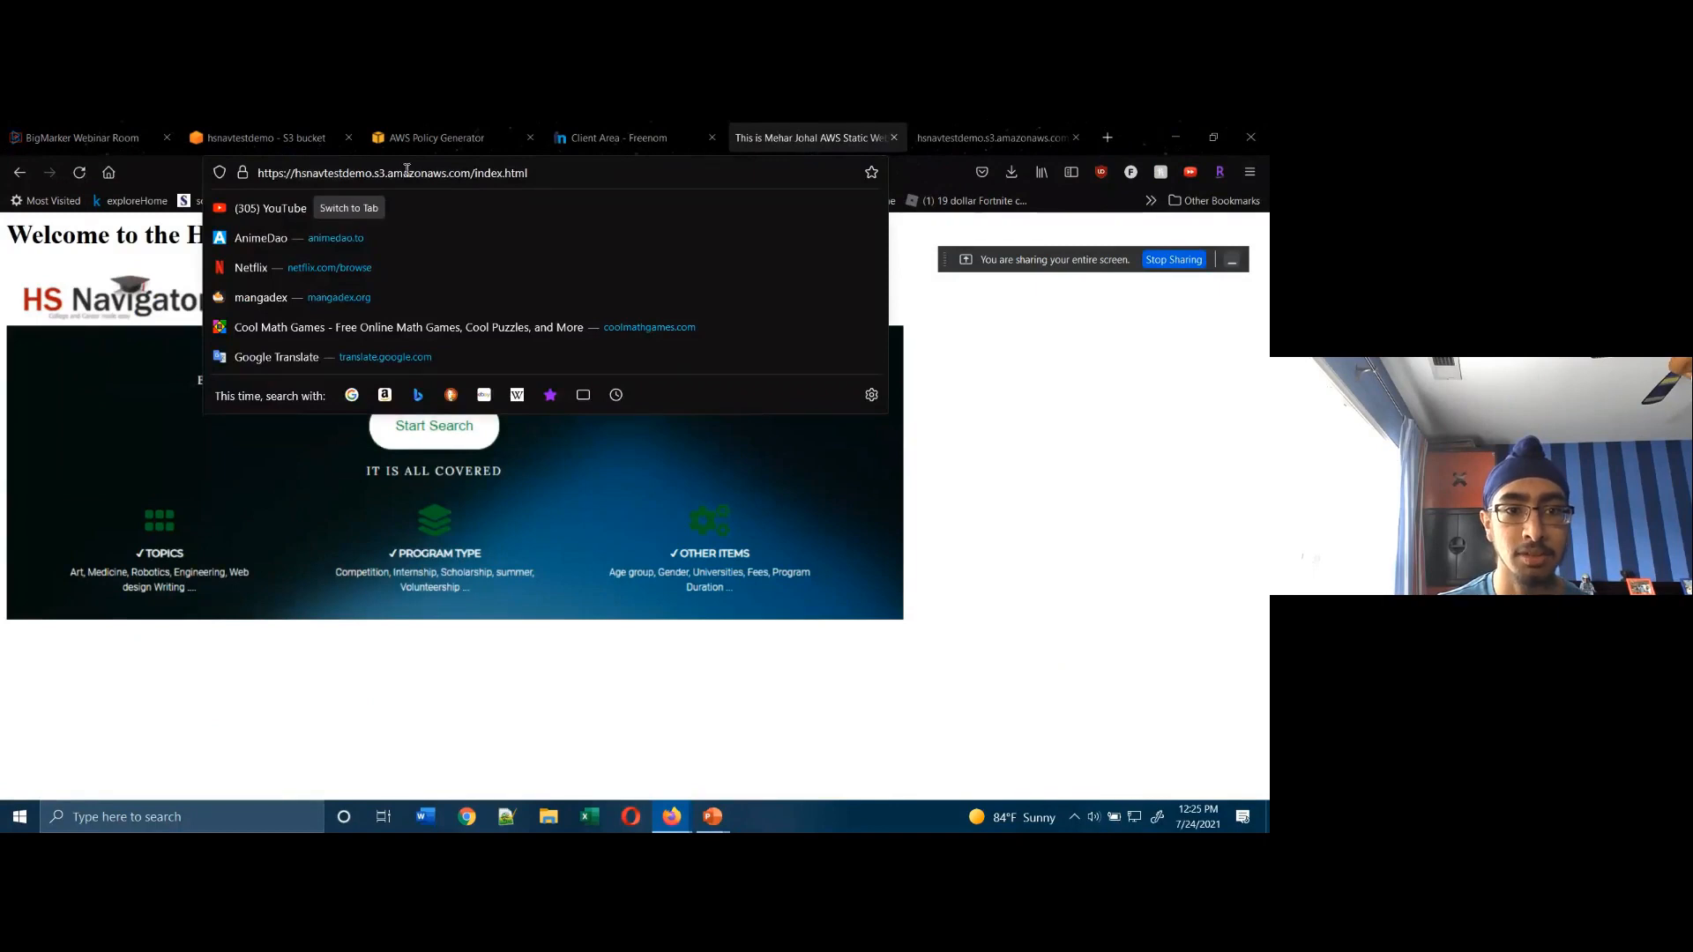
pyautogui.click(886, 428)
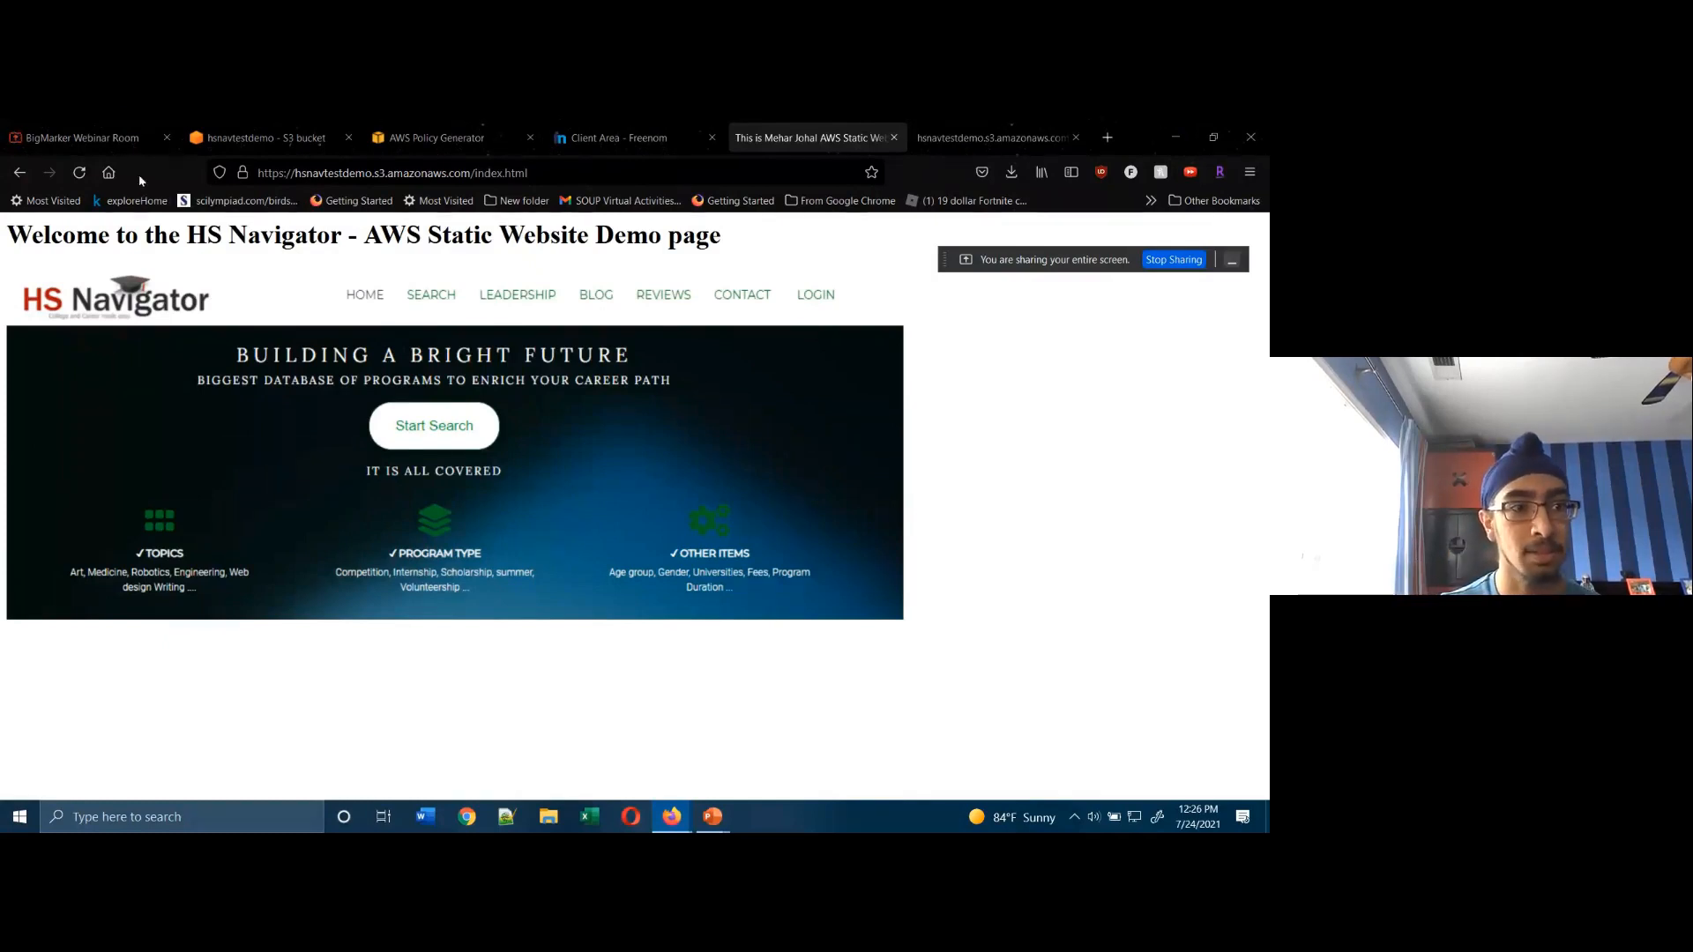
pyautogui.click(108, 134)
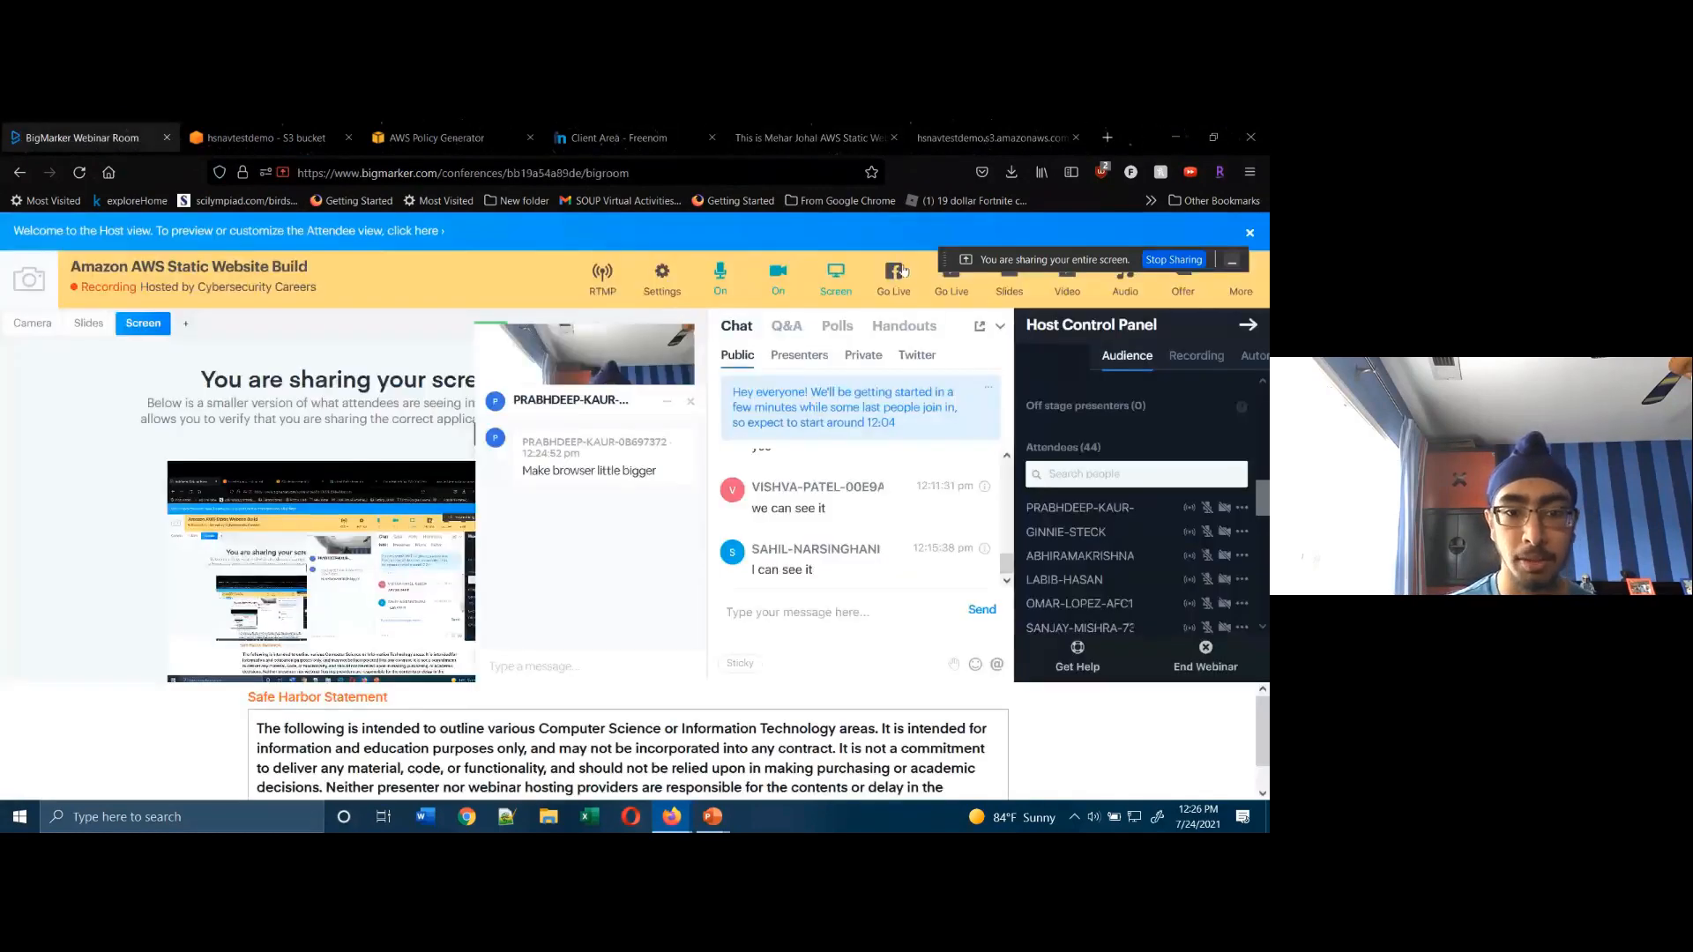
# Dismiss the private chat message popup covering the webinar host view
pyautogui.click(690, 401)
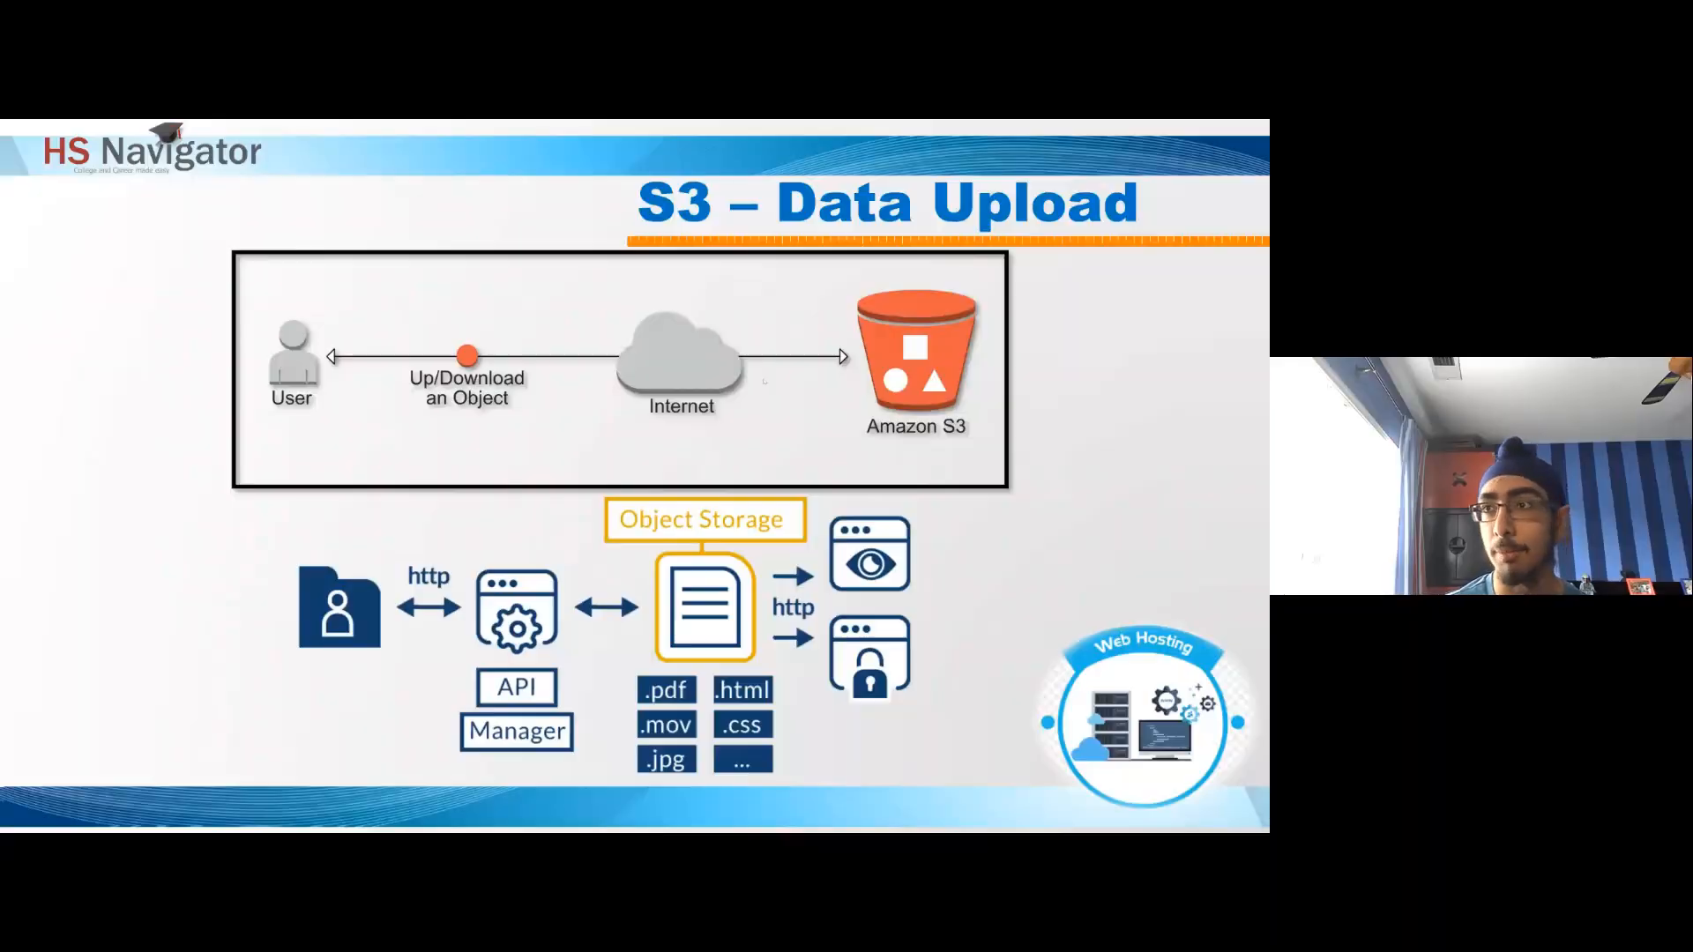
# Advance the slideshow from 'S3 – Data Upload' to the 'Pros/Cons – Demo 1' slide
pyautogui.click(1035, 528)
pyautogui.press('Left')
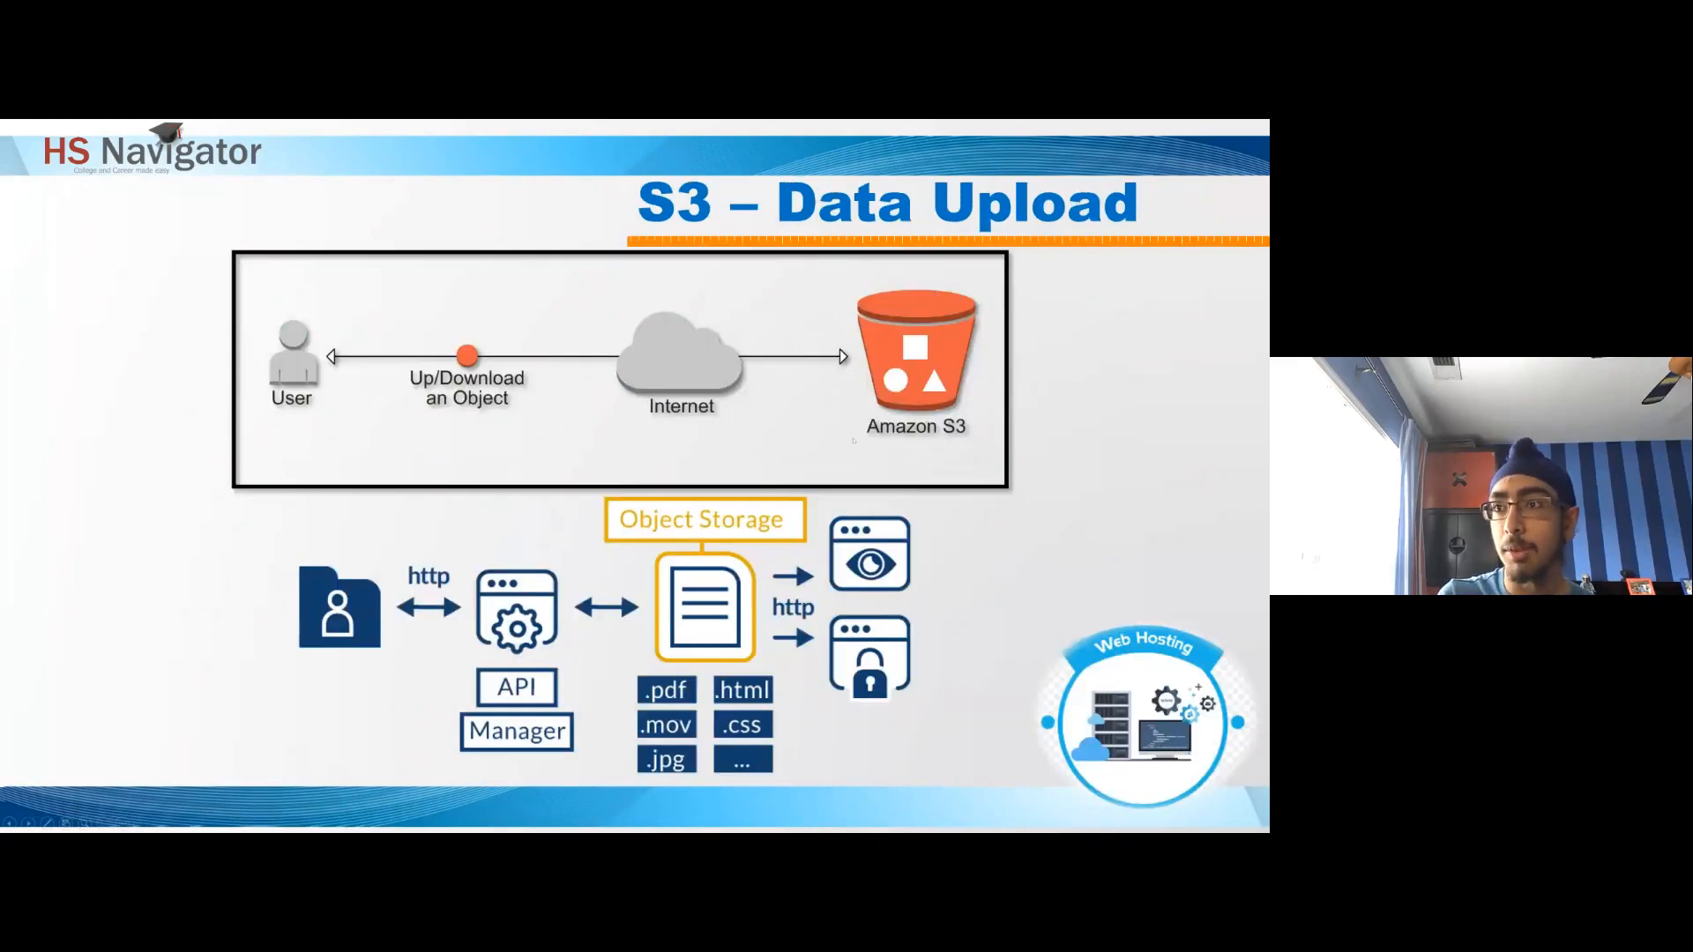
pyautogui.click(1051, 497)
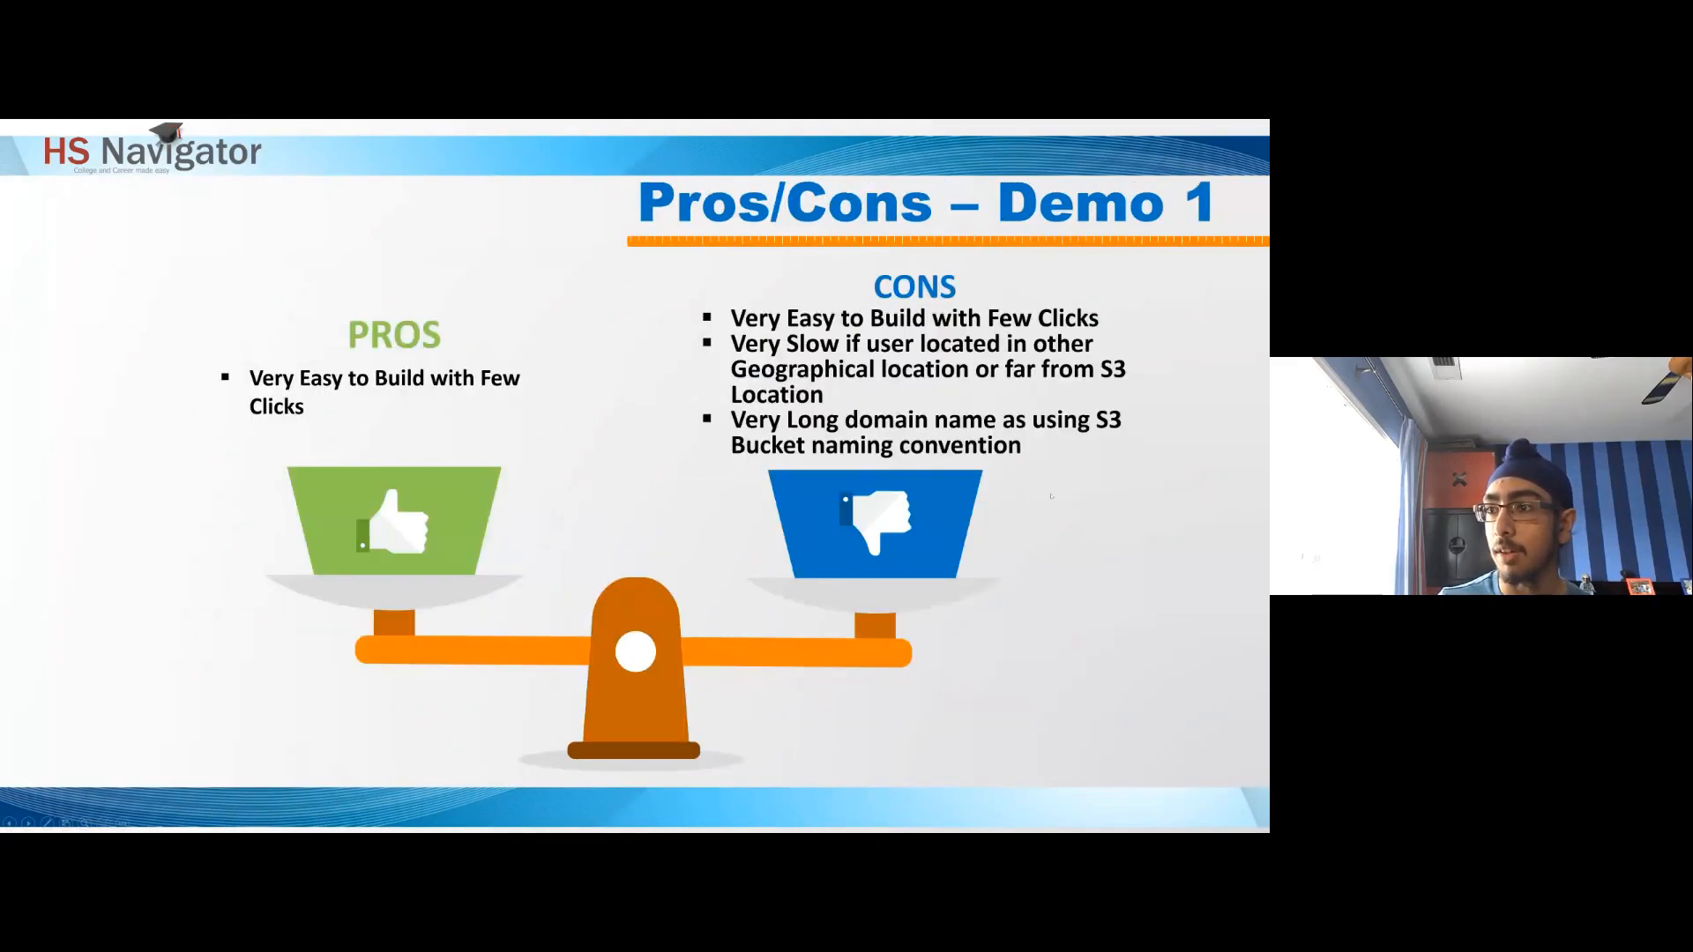
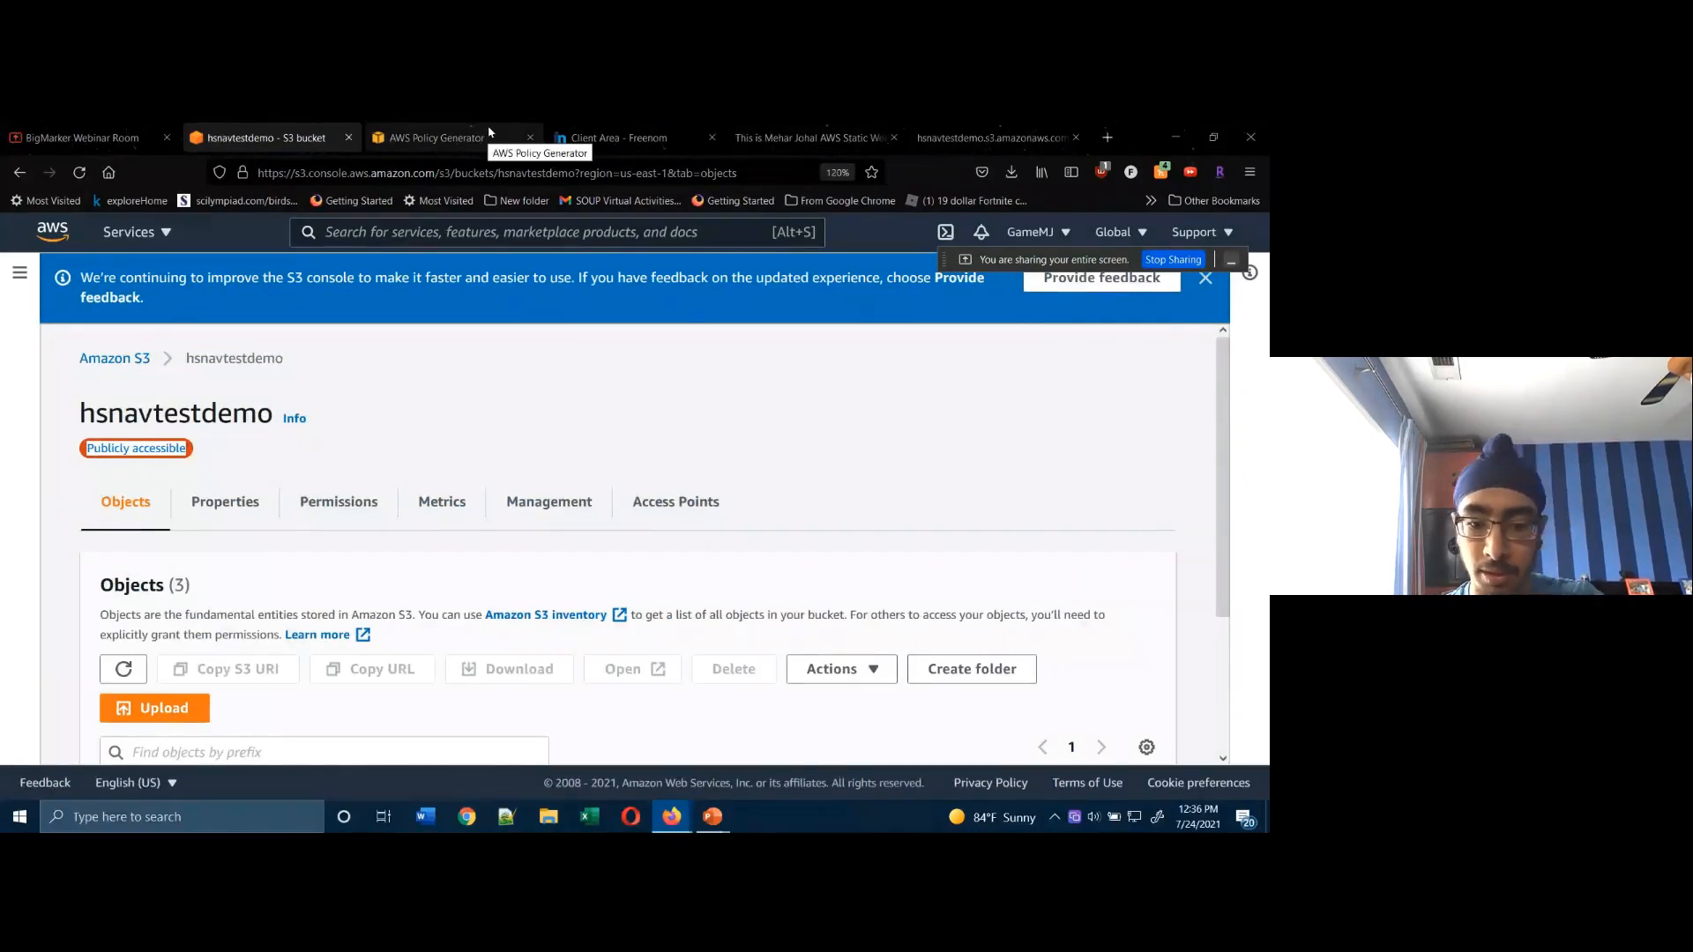
# Go full screen and open the Route 53 dashboard by searching 'route 53' in AWS services
pyautogui.press('F11')
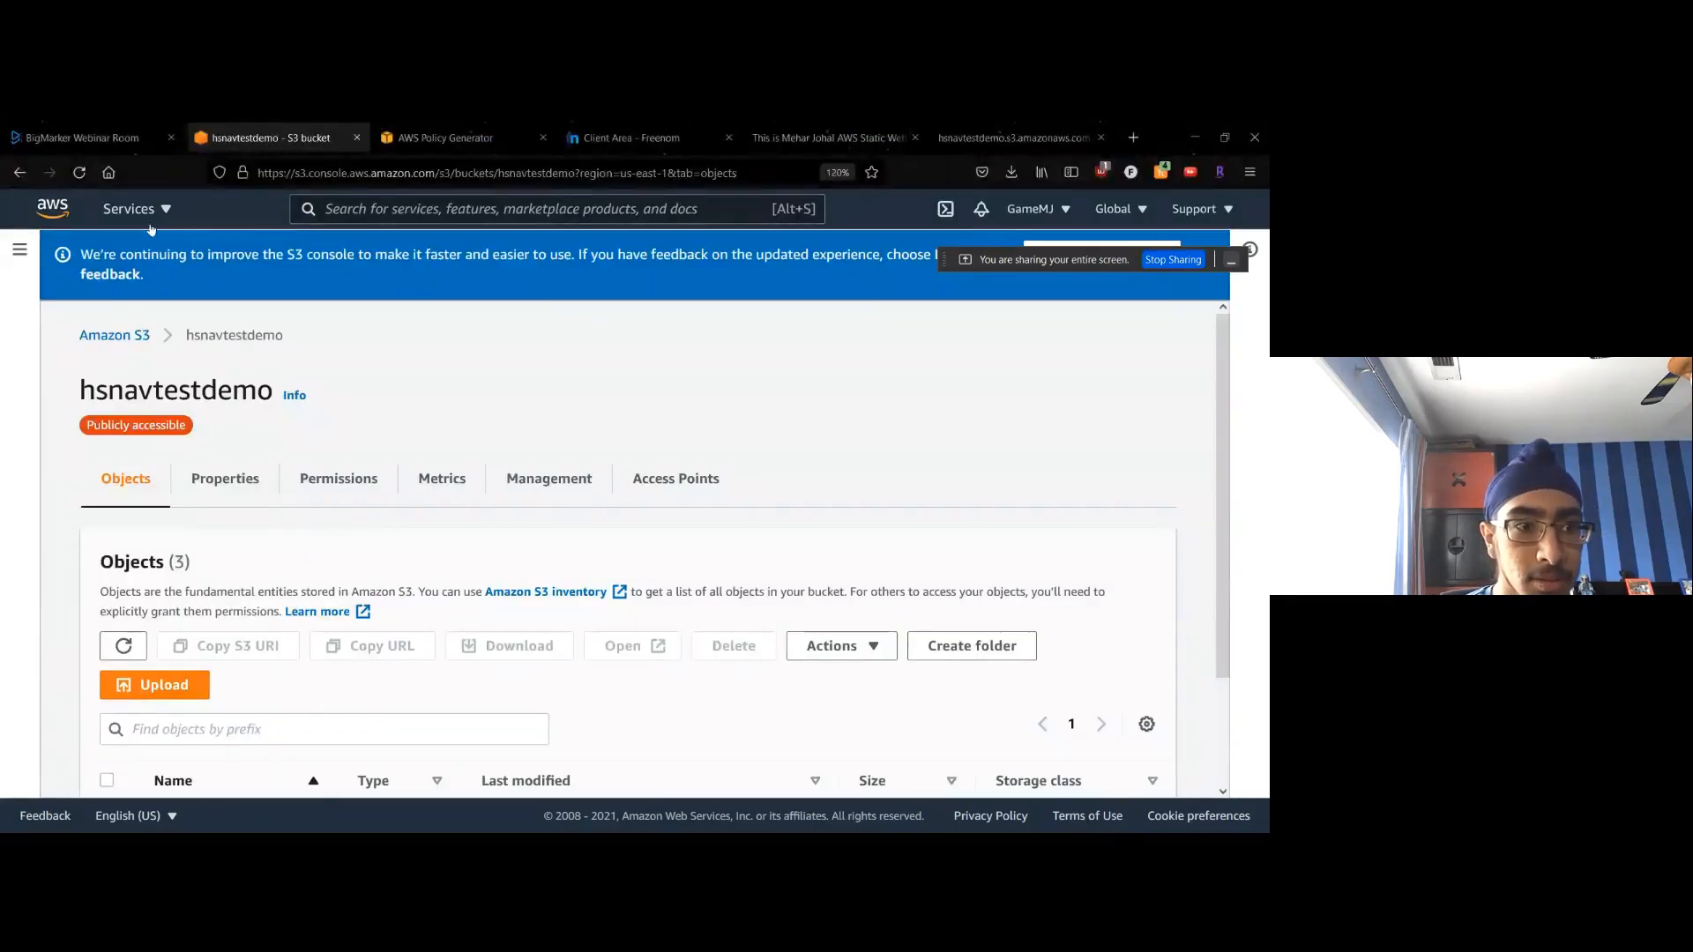
pyautogui.click(132, 138)
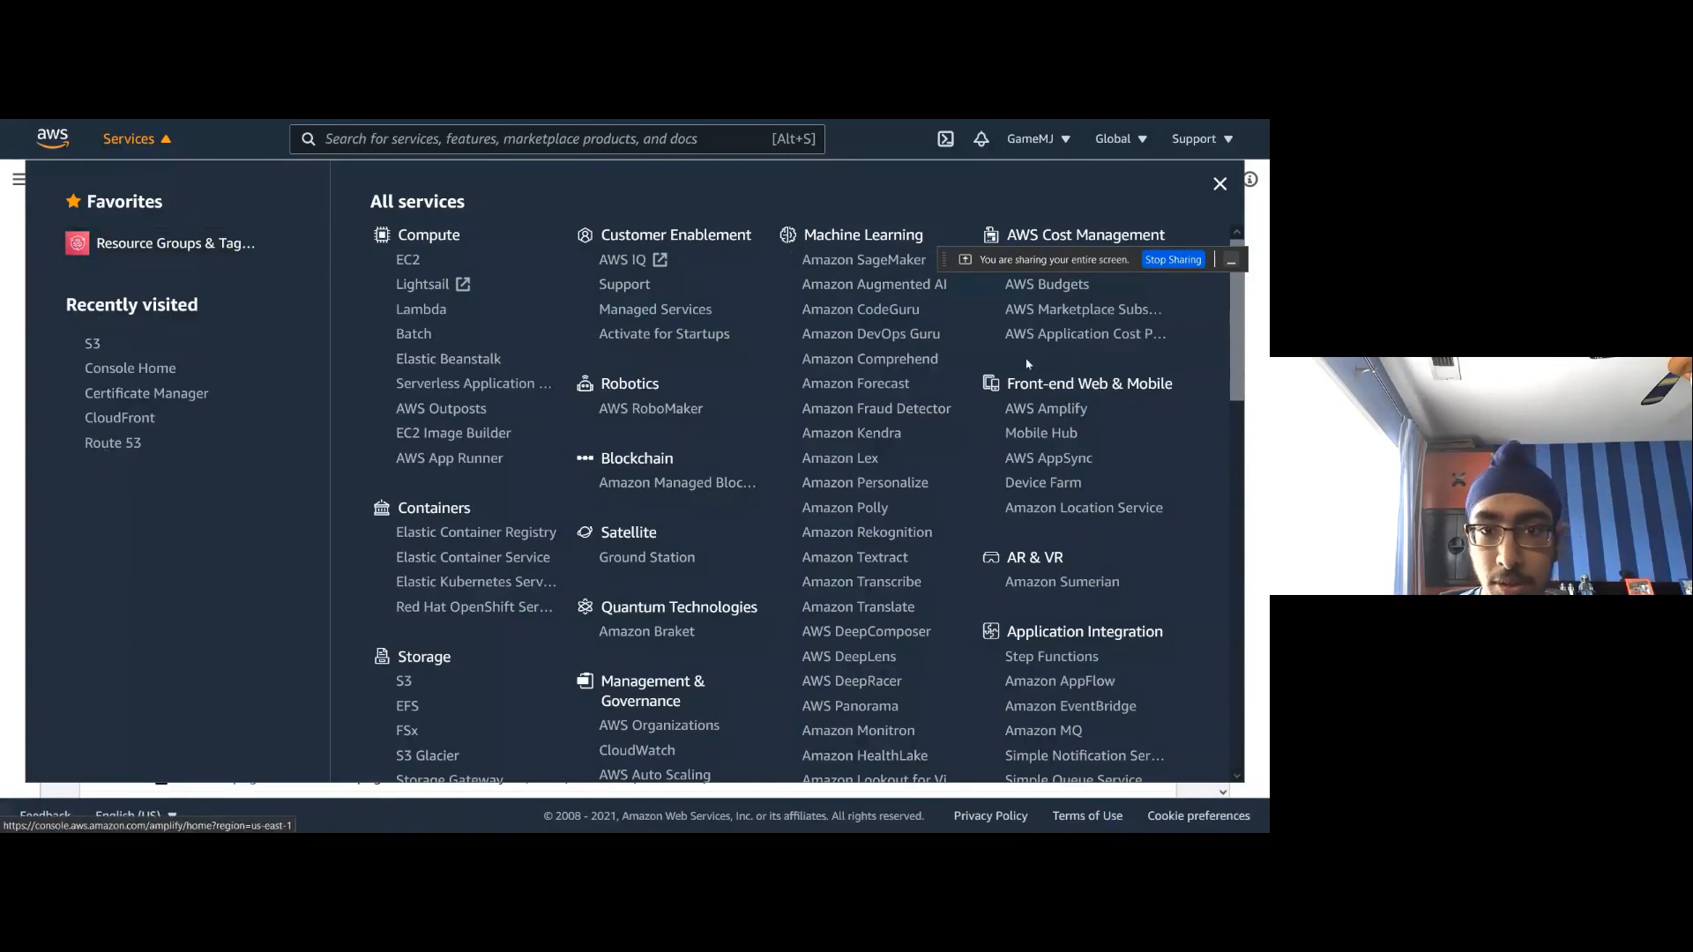
pyautogui.scroll(-5, 960, 442)
pyautogui.scroll(2, 568, 278)
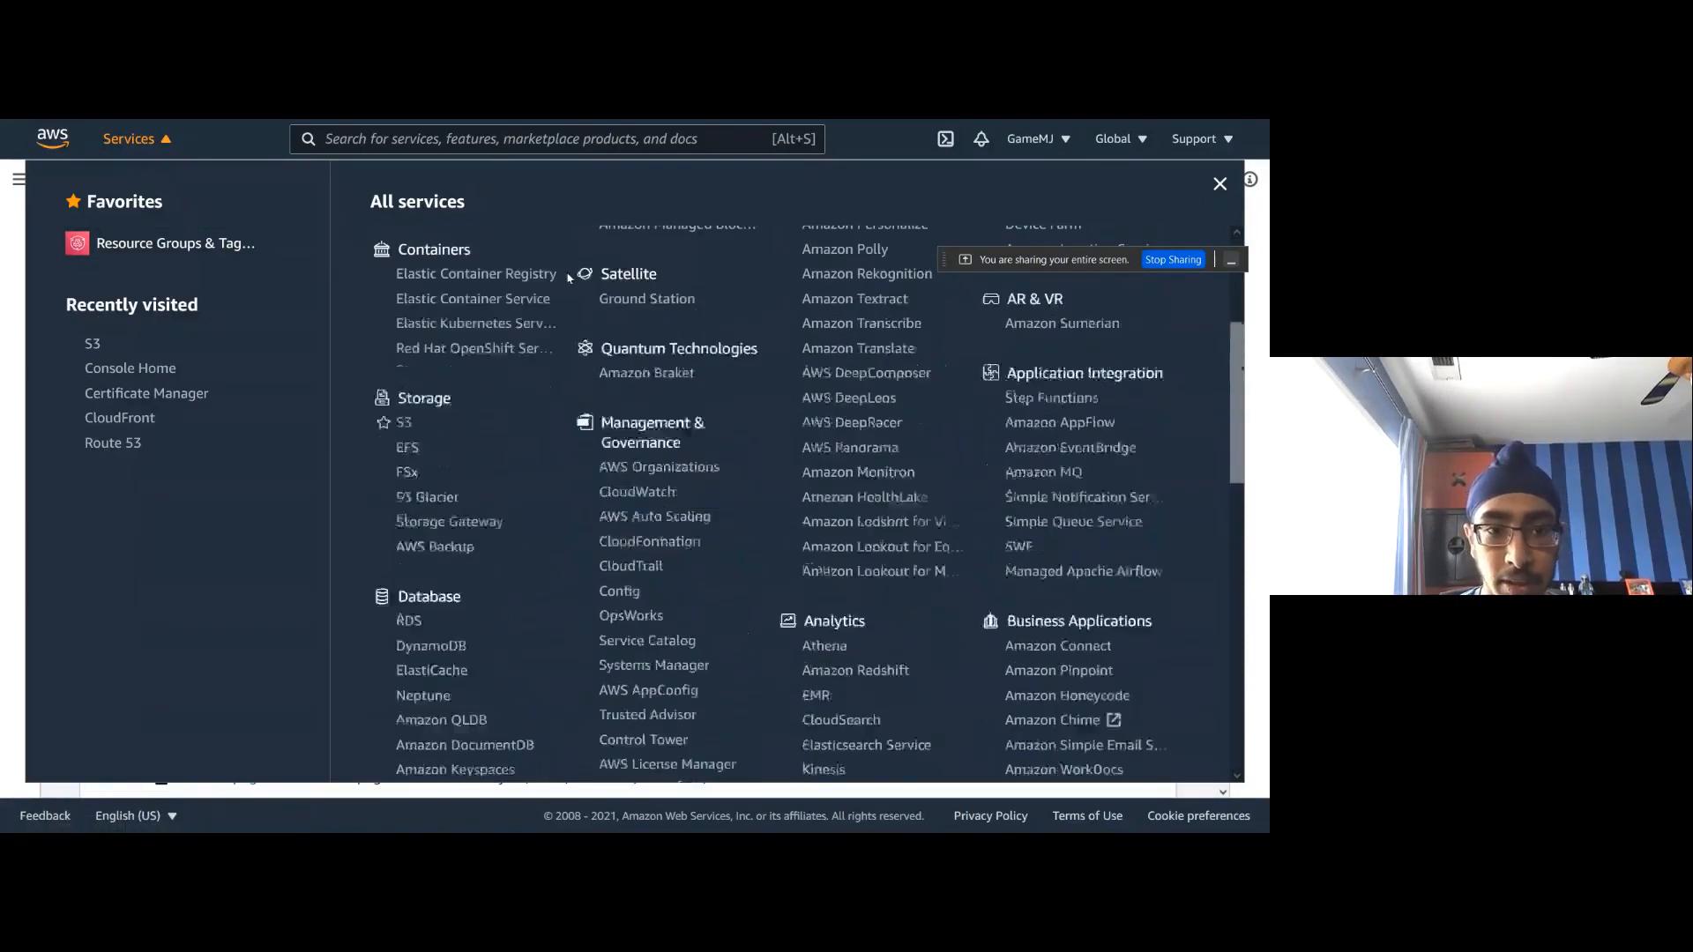
pyautogui.scroll(3, 569, 278)
pyautogui.click(474, 137)
pyautogui.write('rout')
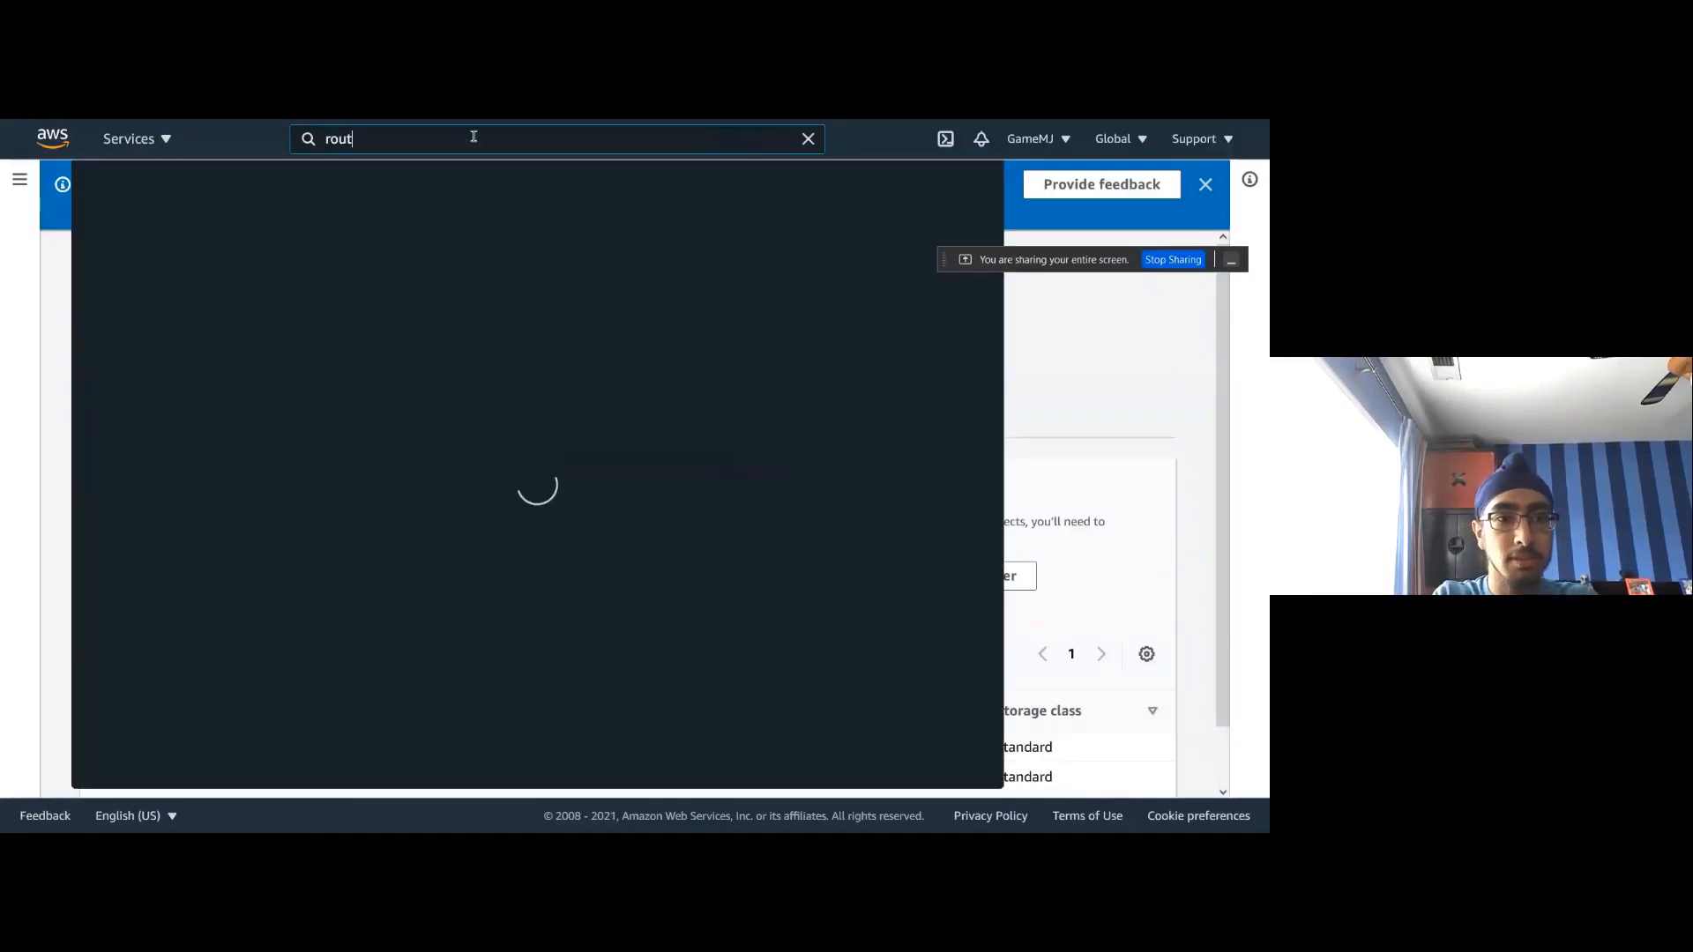
pyautogui.write('e 35')
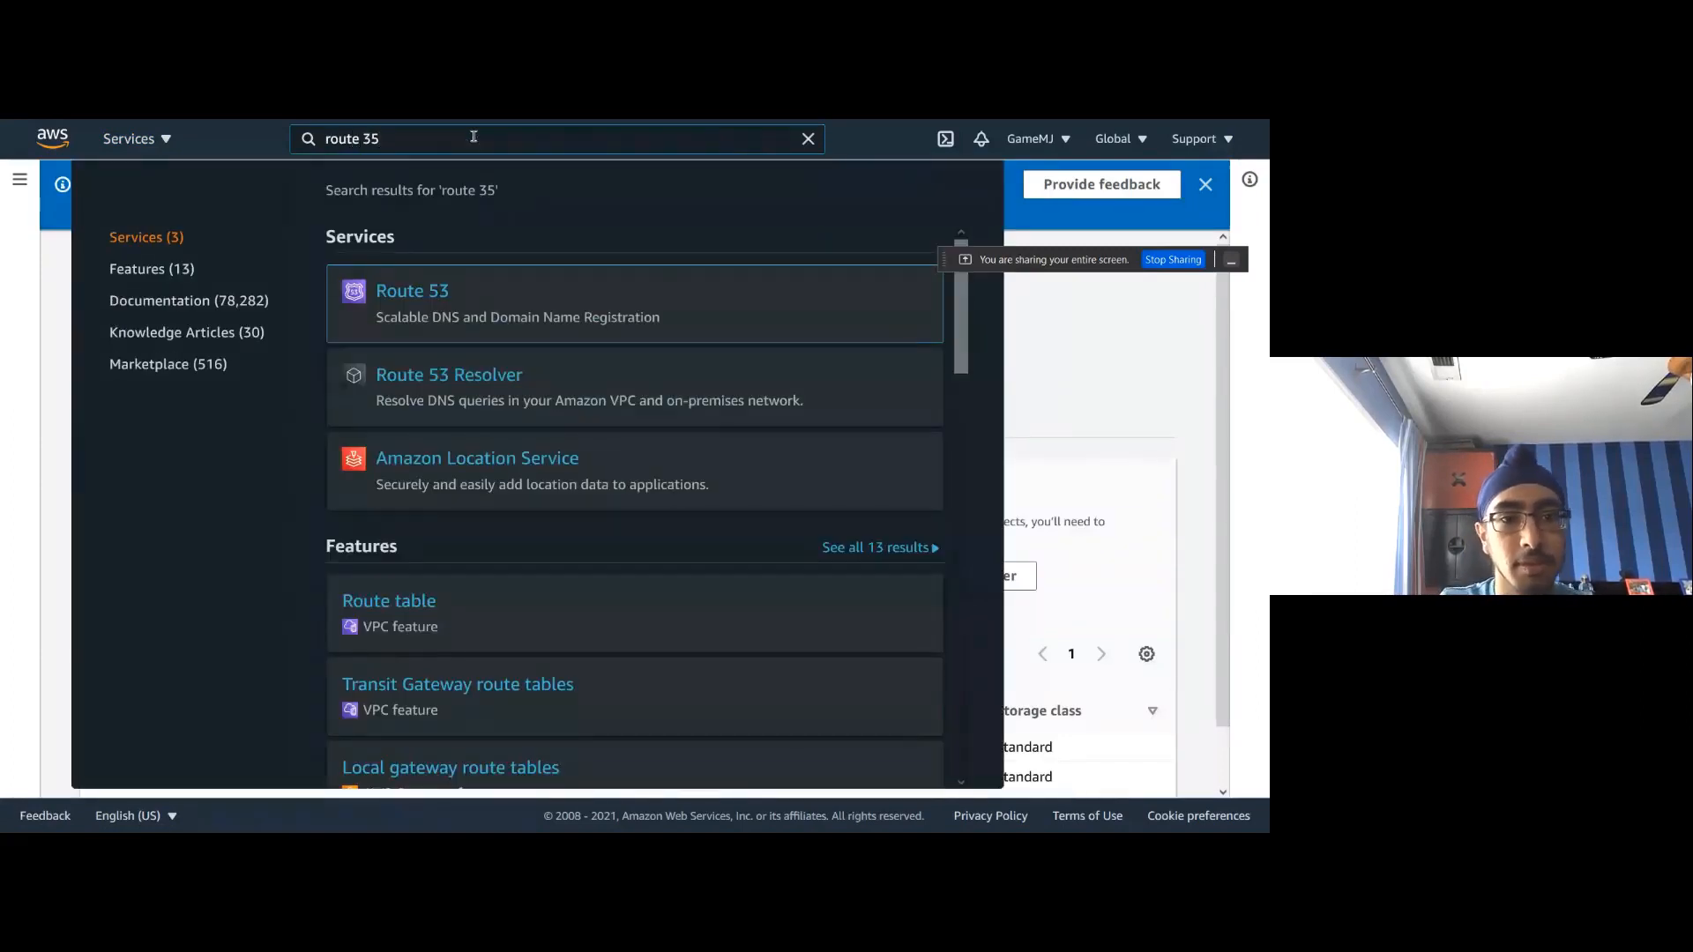
pyautogui.click(401, 292)
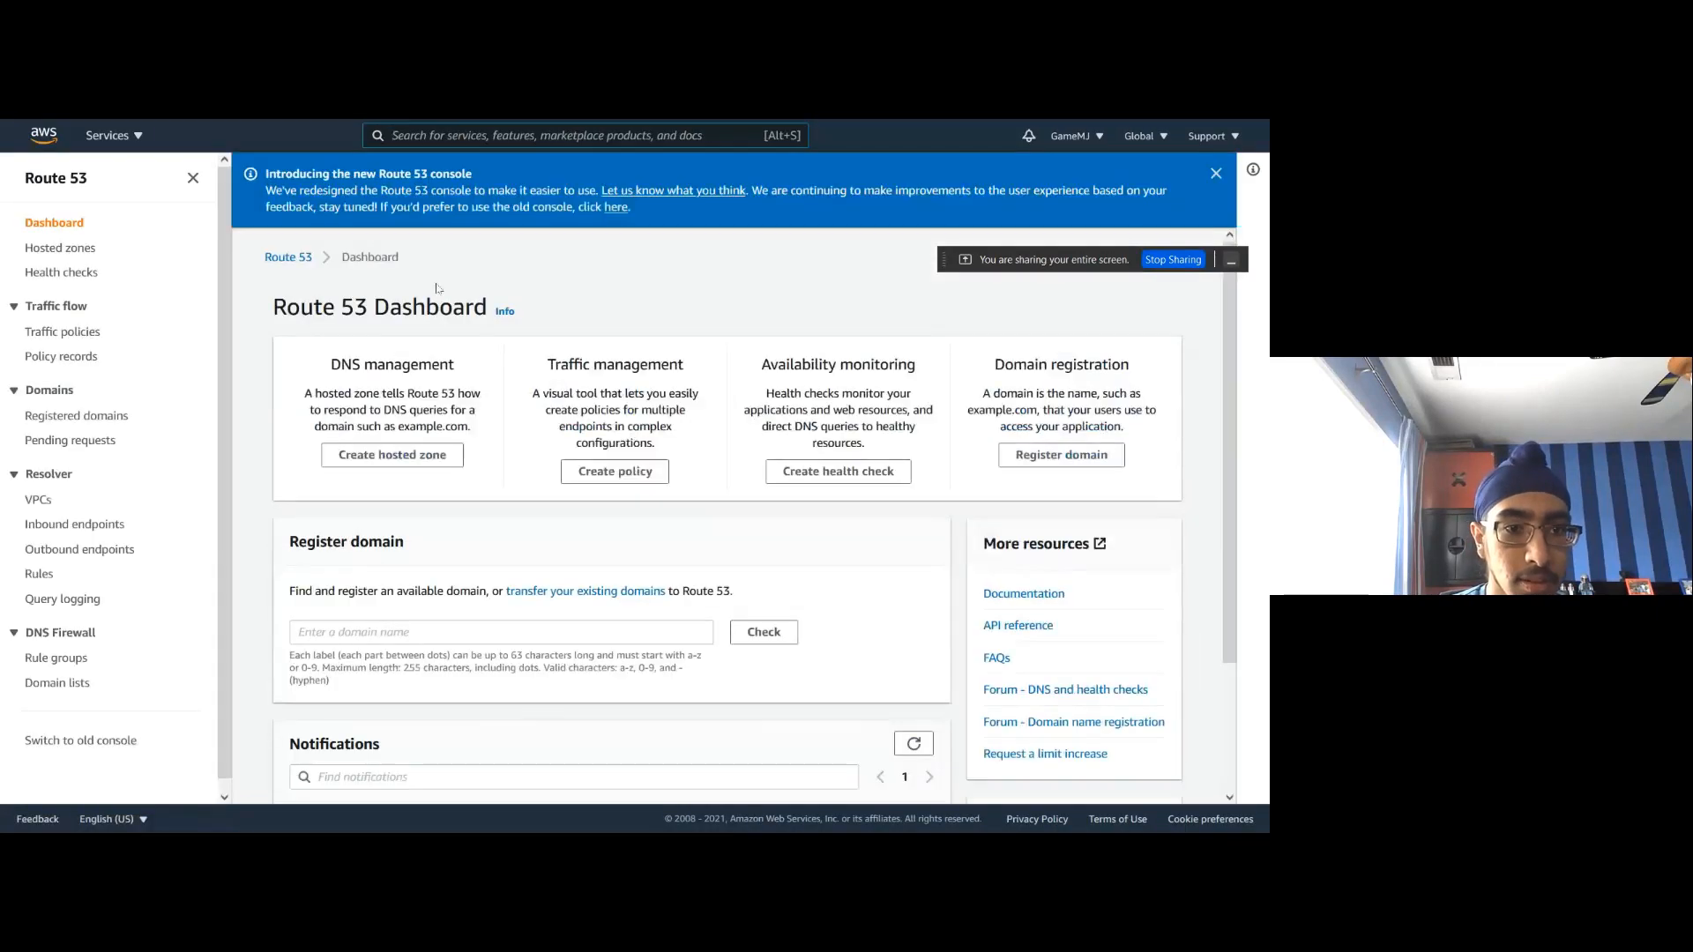
# Switch to the Freenom client area tab managing hsnavdemo.tk, back in full screen
pyautogui.moveTo(402, 120)
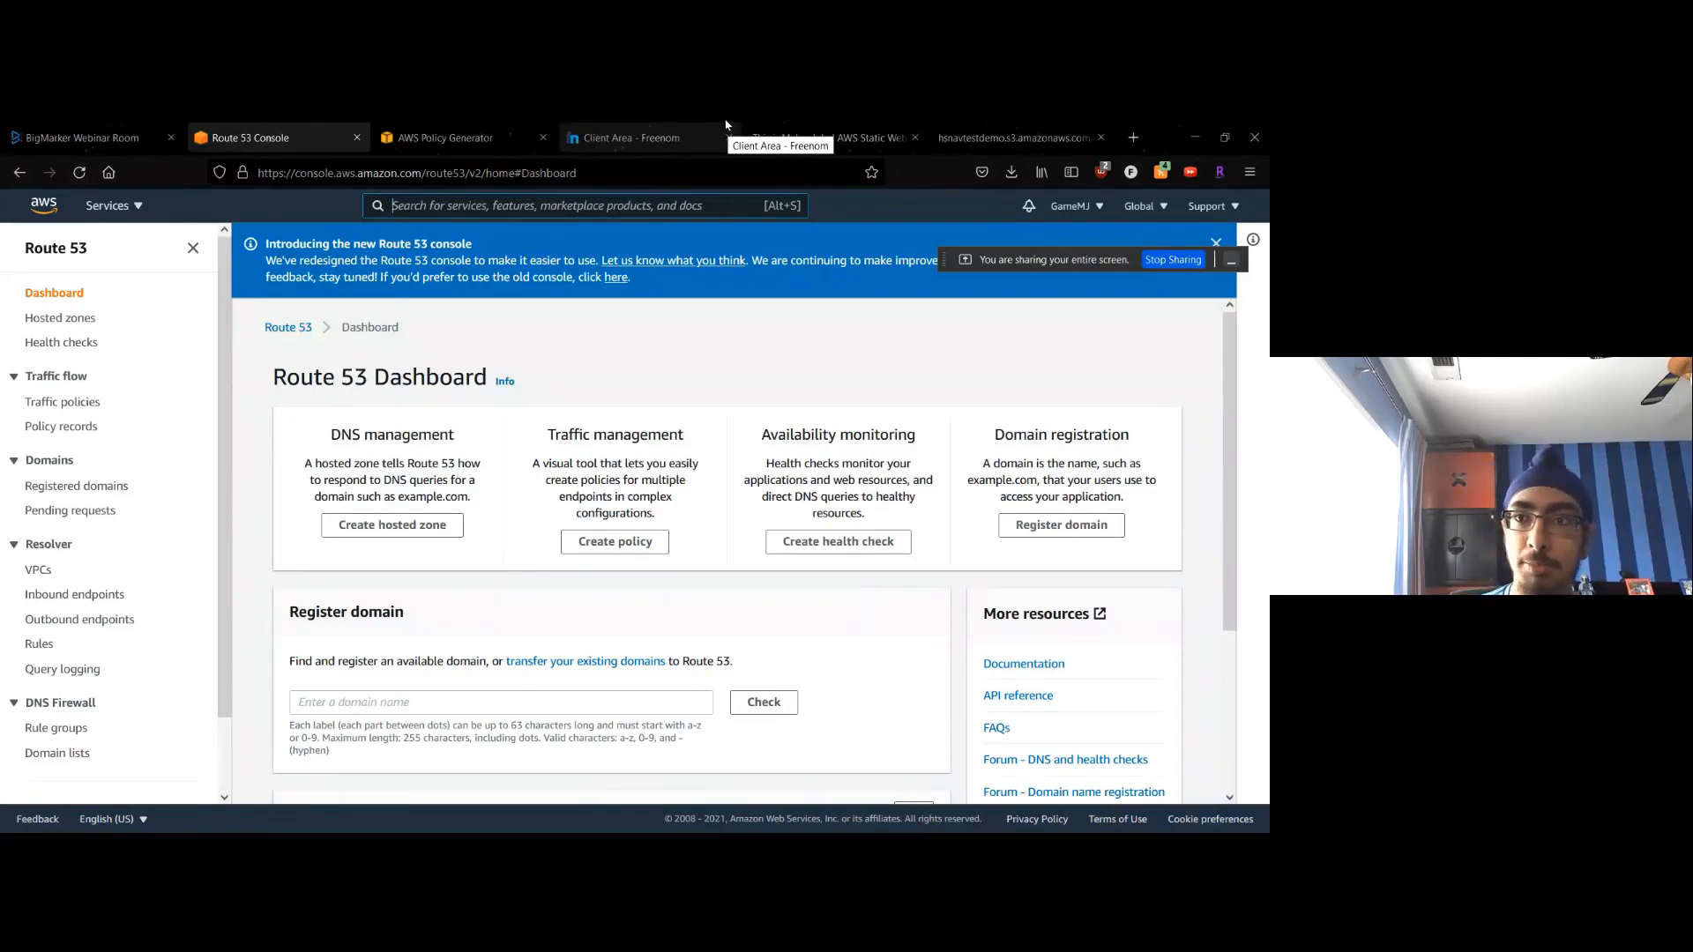
pyautogui.click(613, 128)
pyautogui.press('F11')
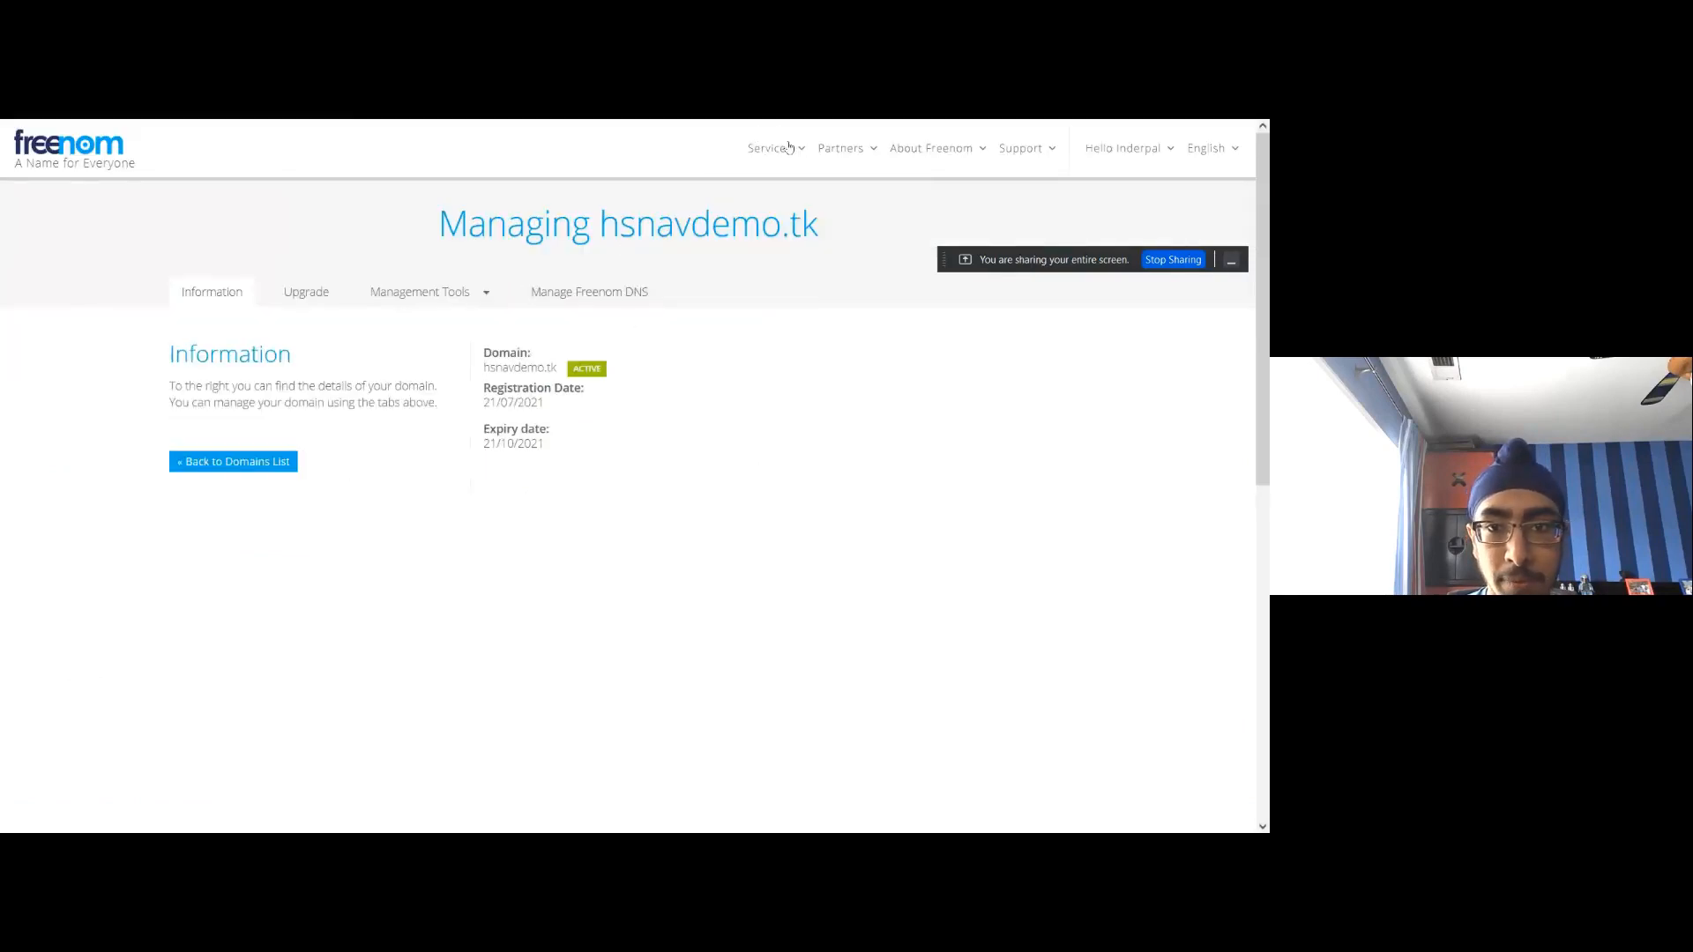
# Check which free endings (.tk, .ml, .ga, .cf, .gq) are available for hsnavstaticdemotest under Register a New Domain
pyautogui.click(69, 152)
pyautogui.moveTo(69, 152); pyautogui.dragTo(91, 148)
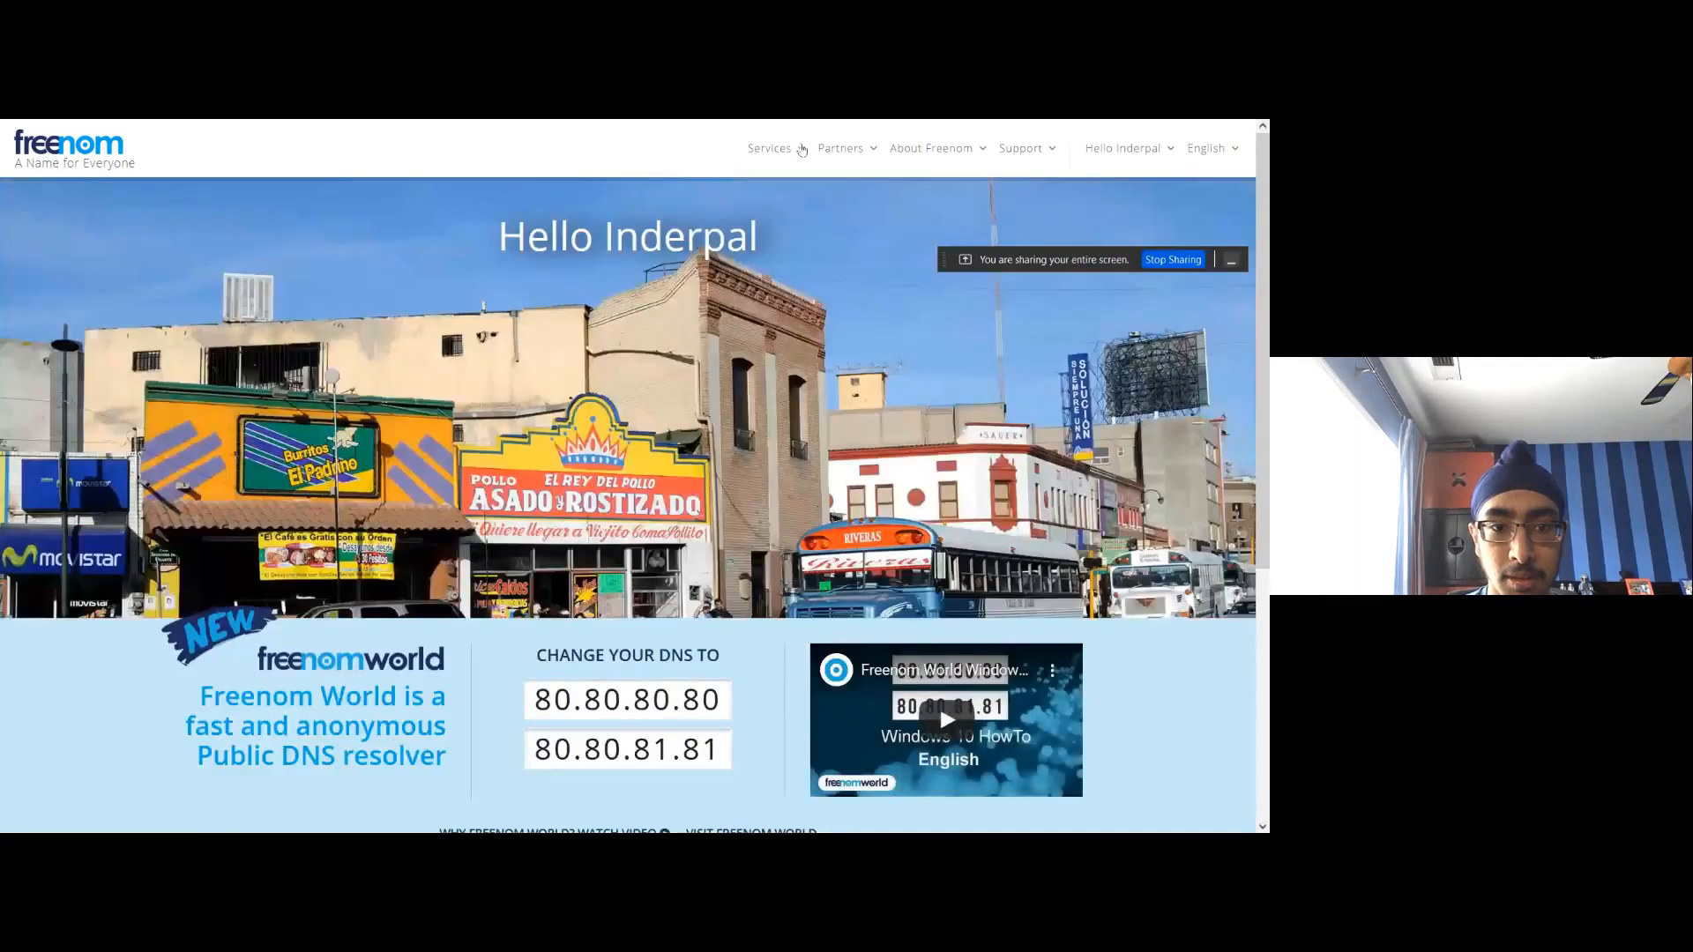
pyautogui.click(801, 149)
pyautogui.click(807, 275)
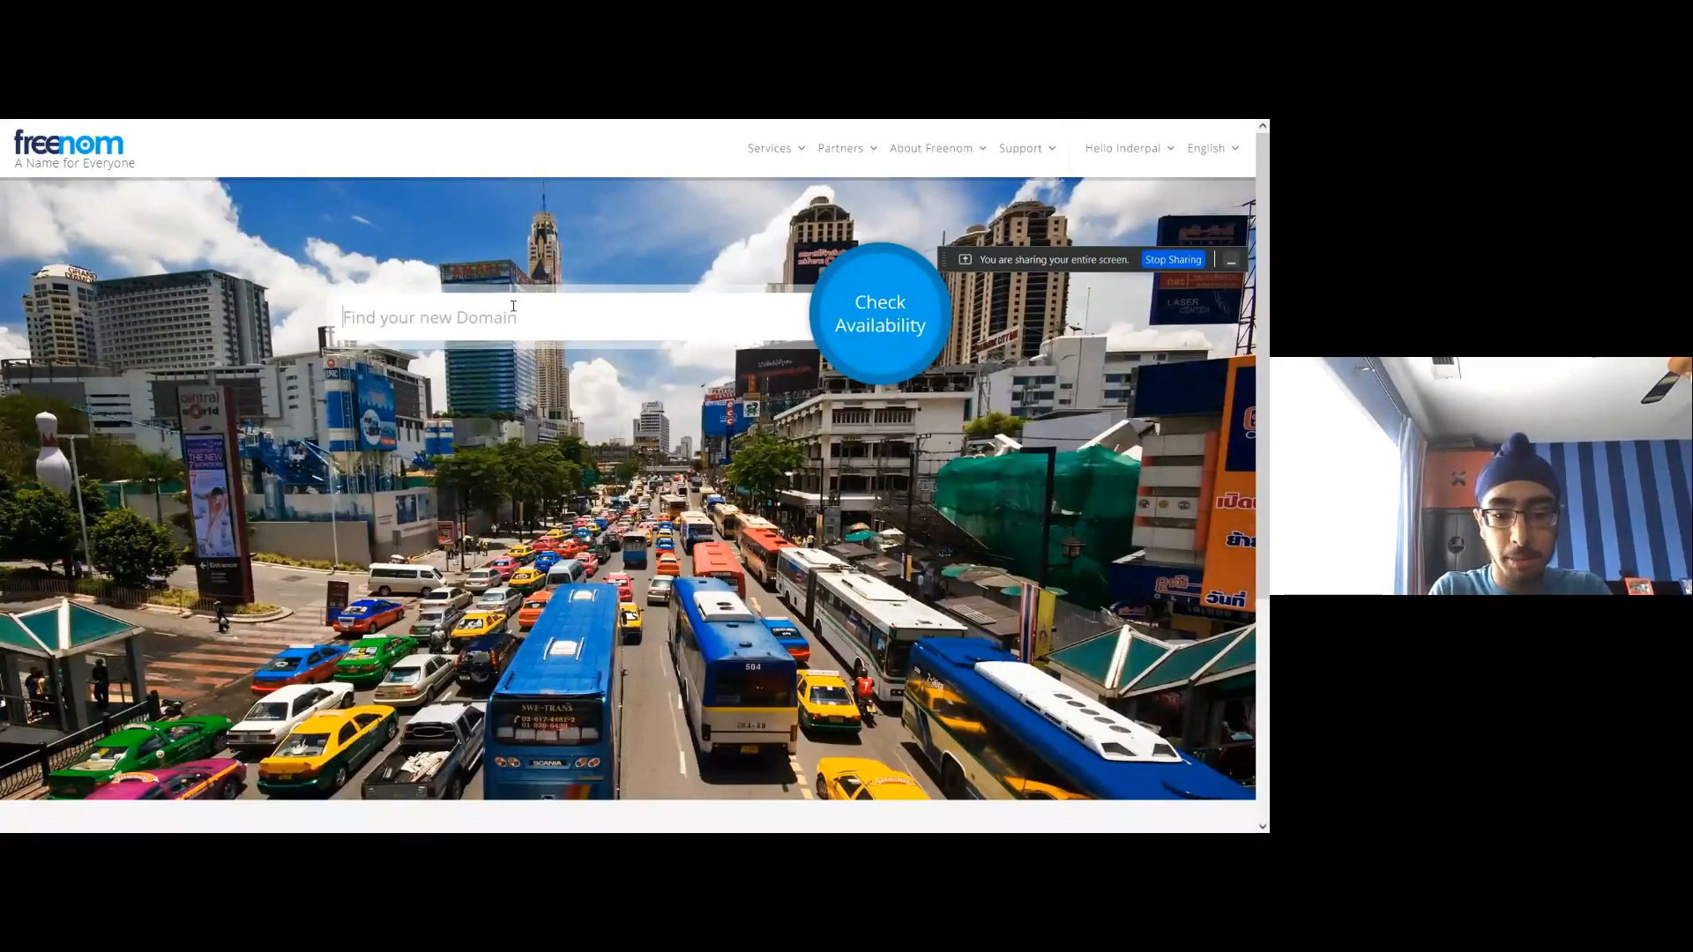
pyautogui.write('hsa')
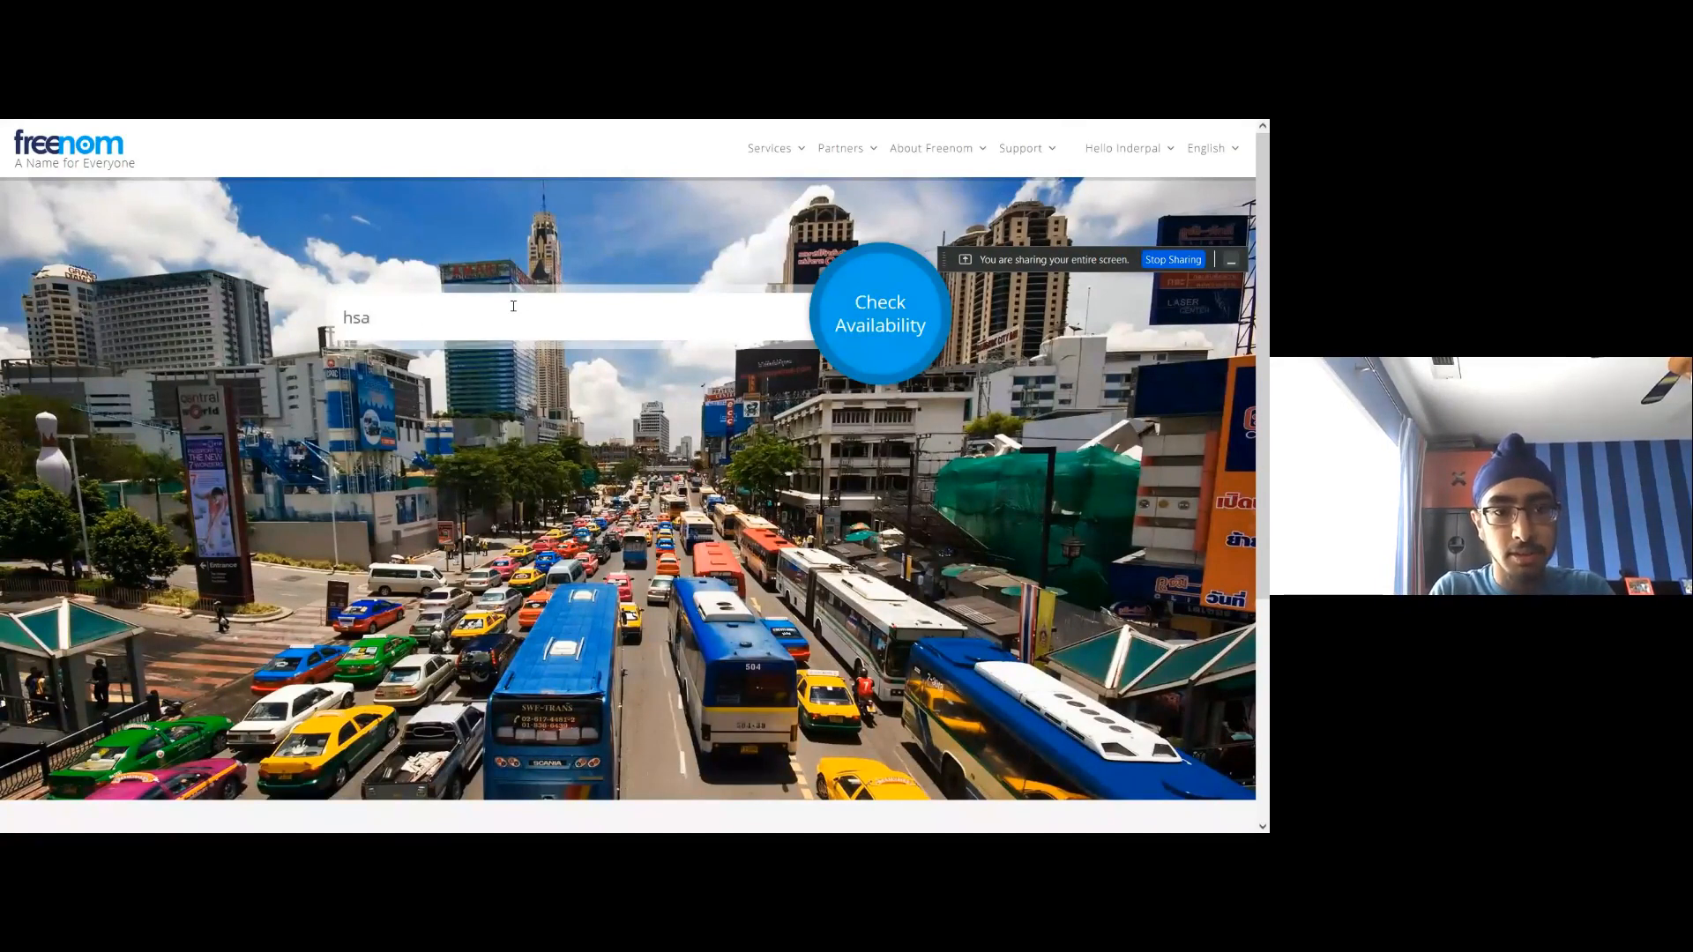
pyautogui.press('BackSpace')
pyautogui.write('navstatic')
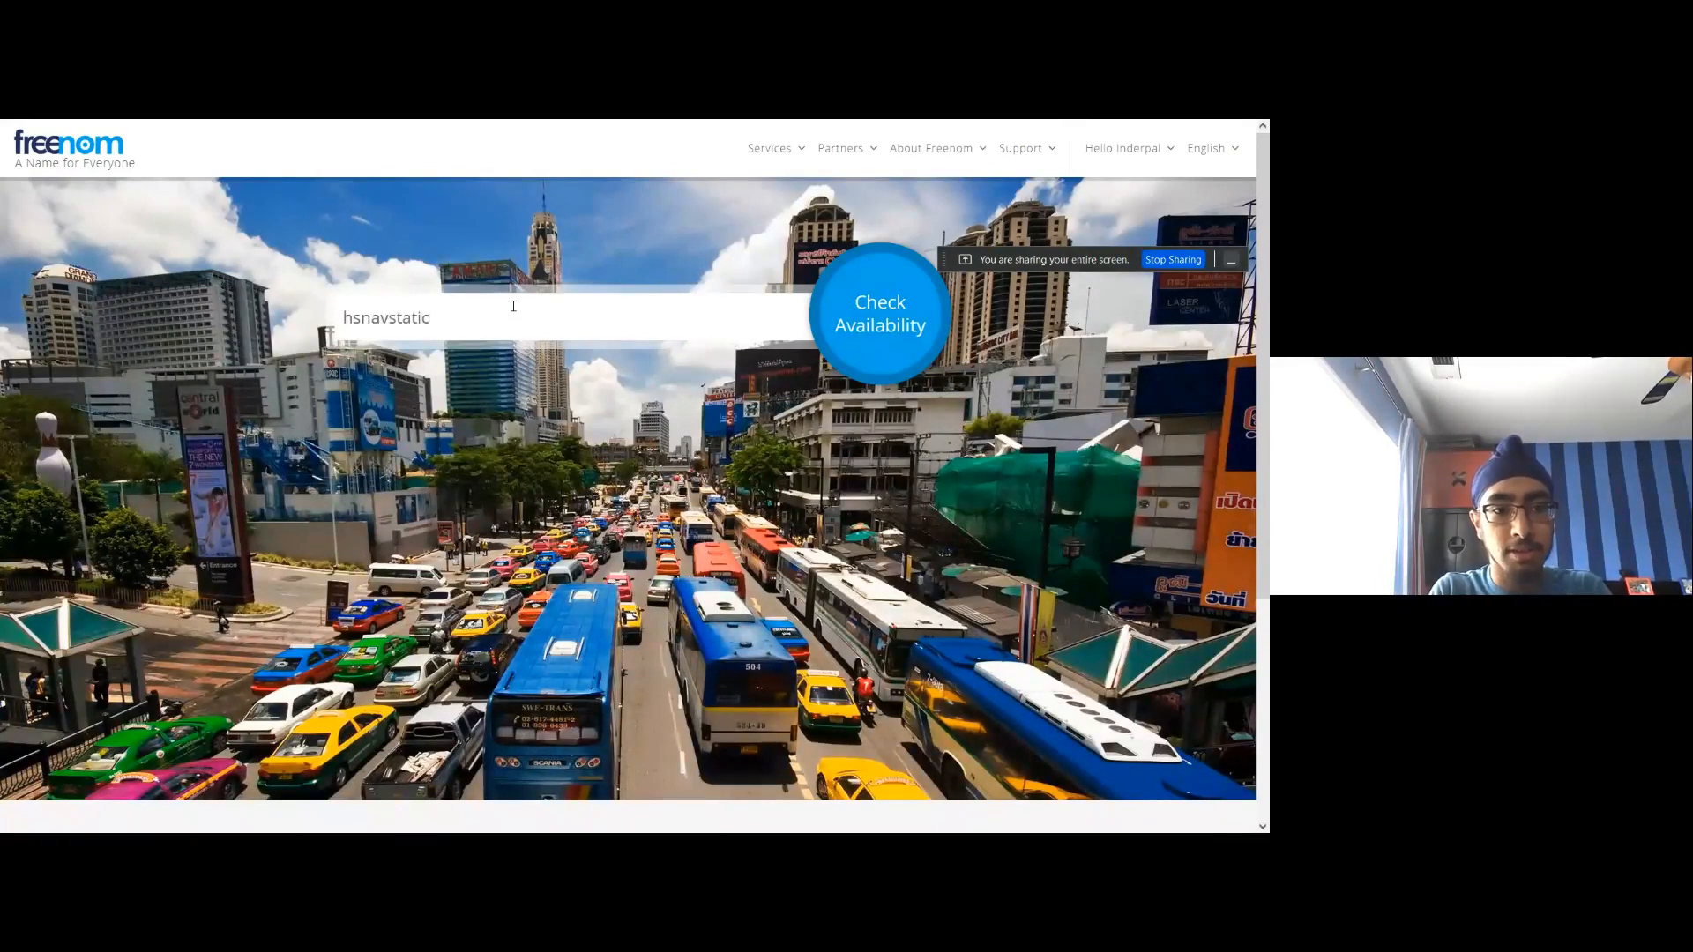
pyautogui.write('demotest')
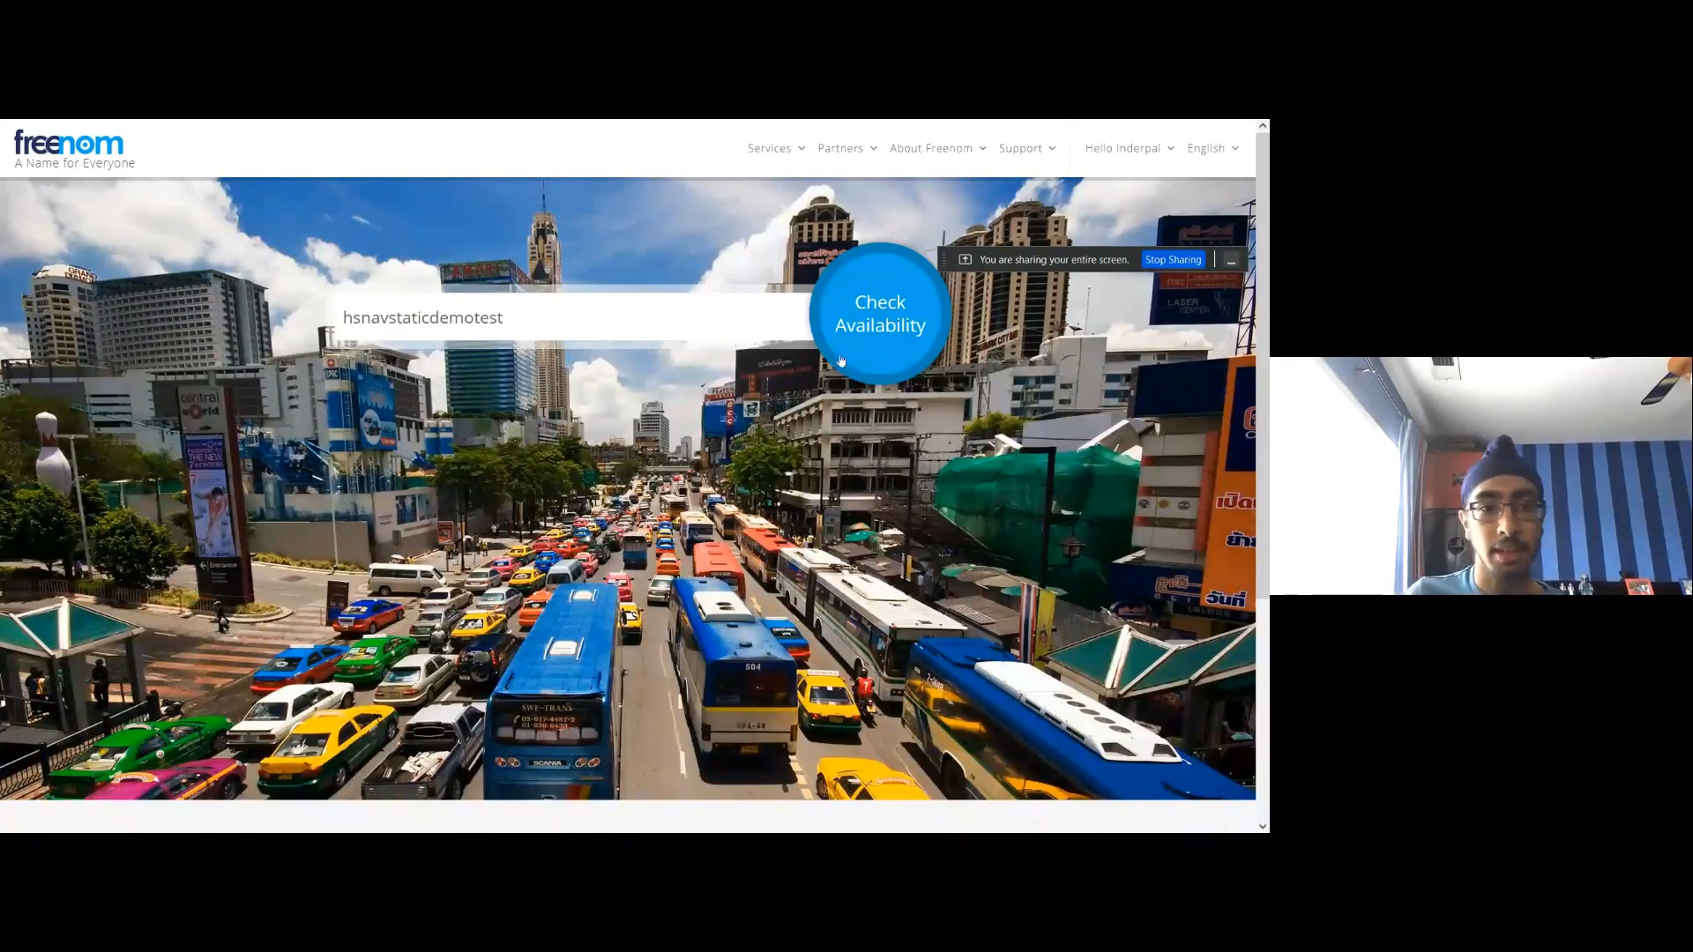
pyautogui.click(871, 362)
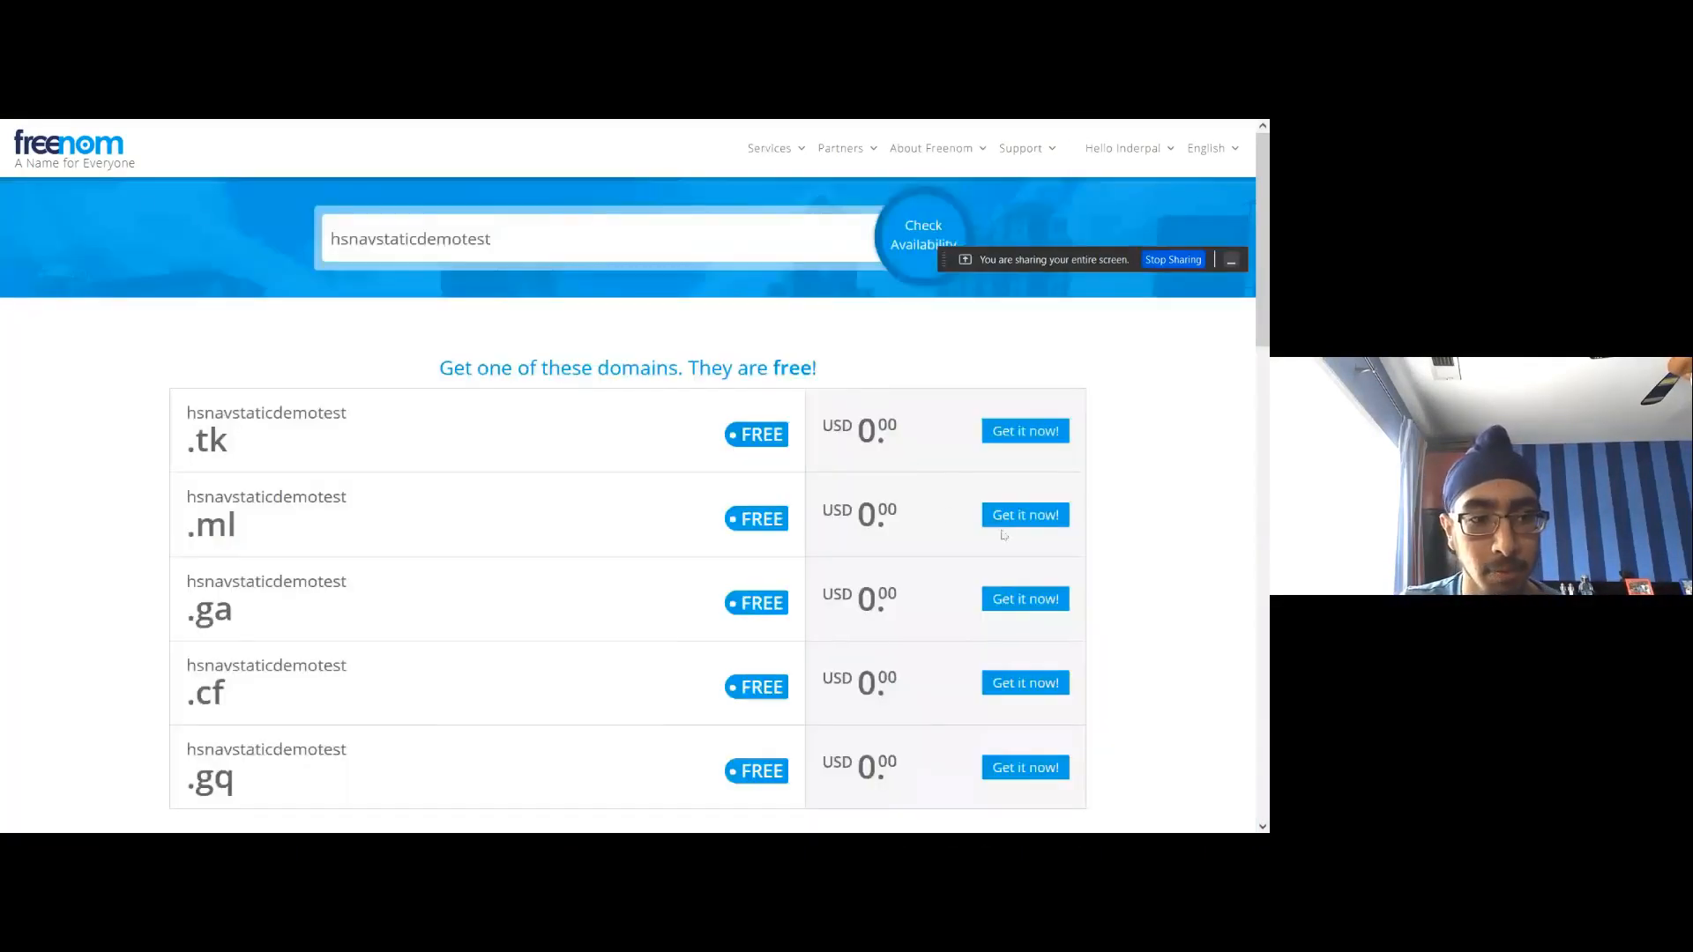
# Order hsnavstaticdemotest.ml for free through checkout, accepting the Terms & Conditions
pyautogui.click(1014, 526)
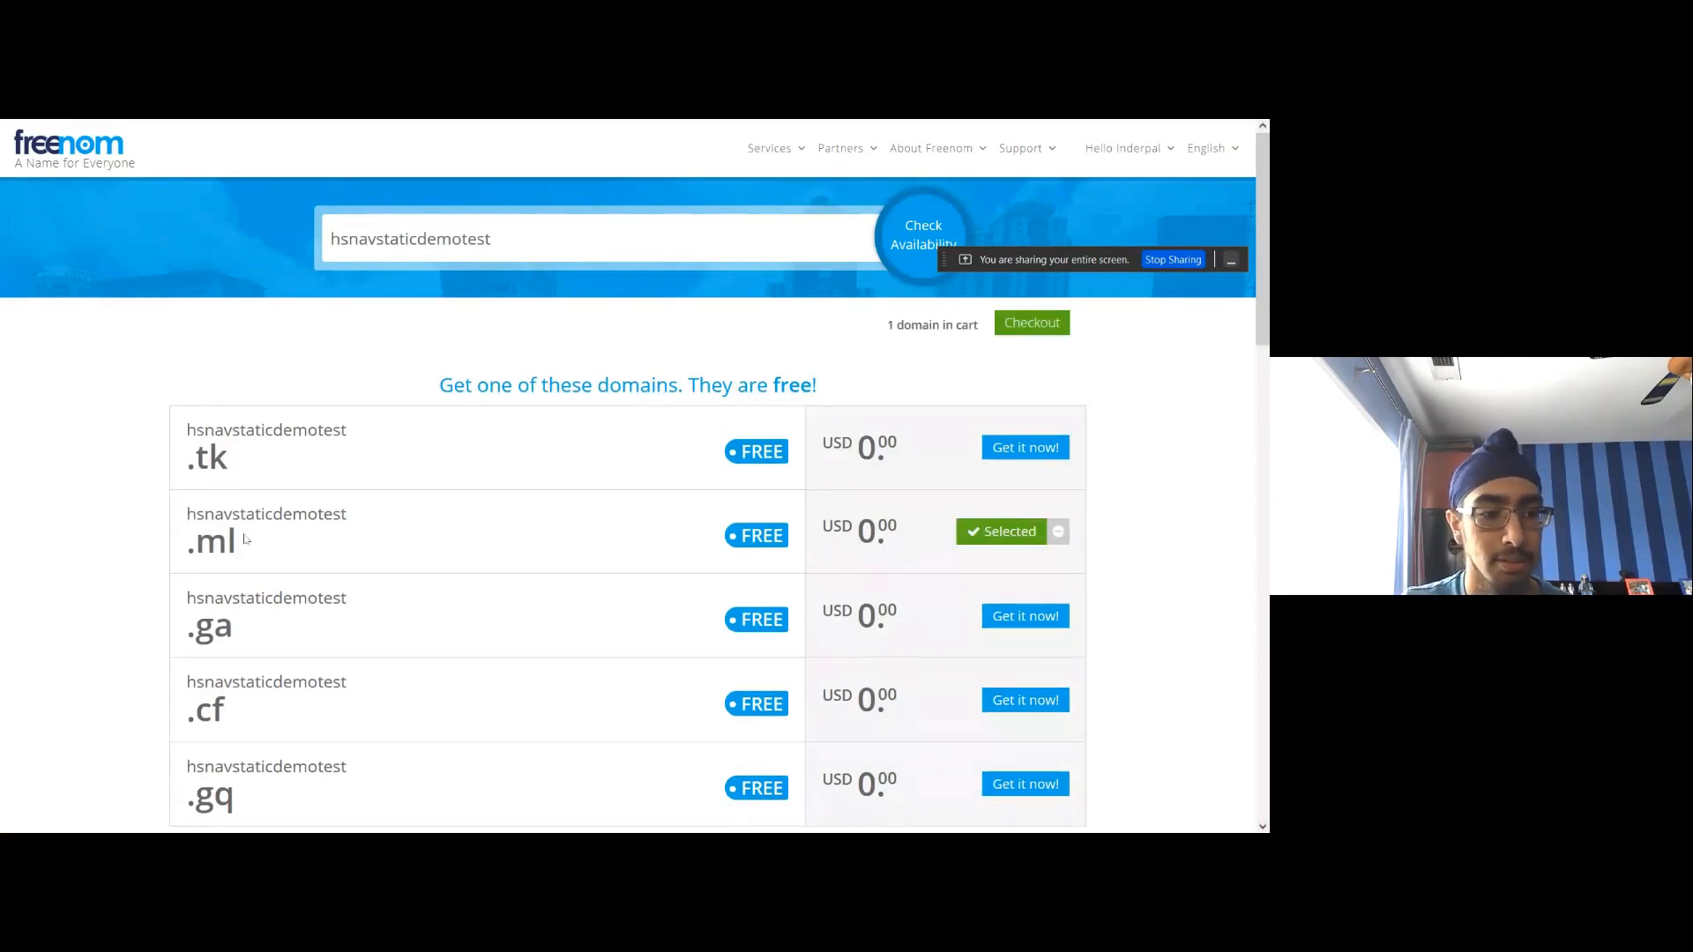
pyautogui.click(1023, 323)
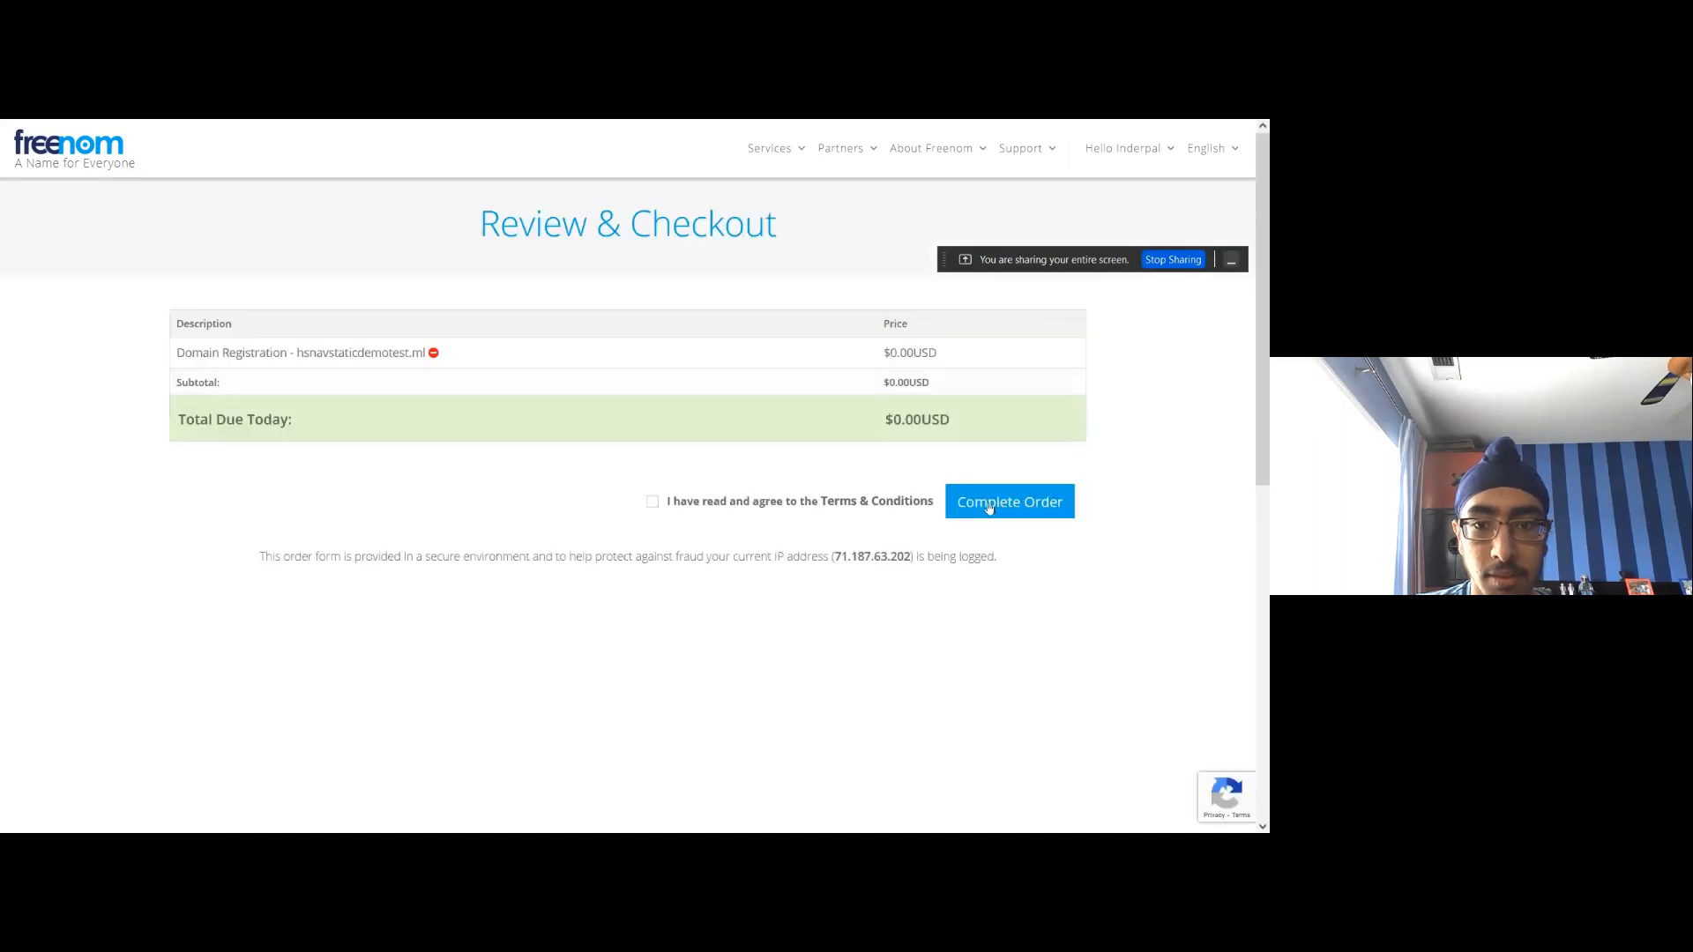
pyautogui.click(652, 501)
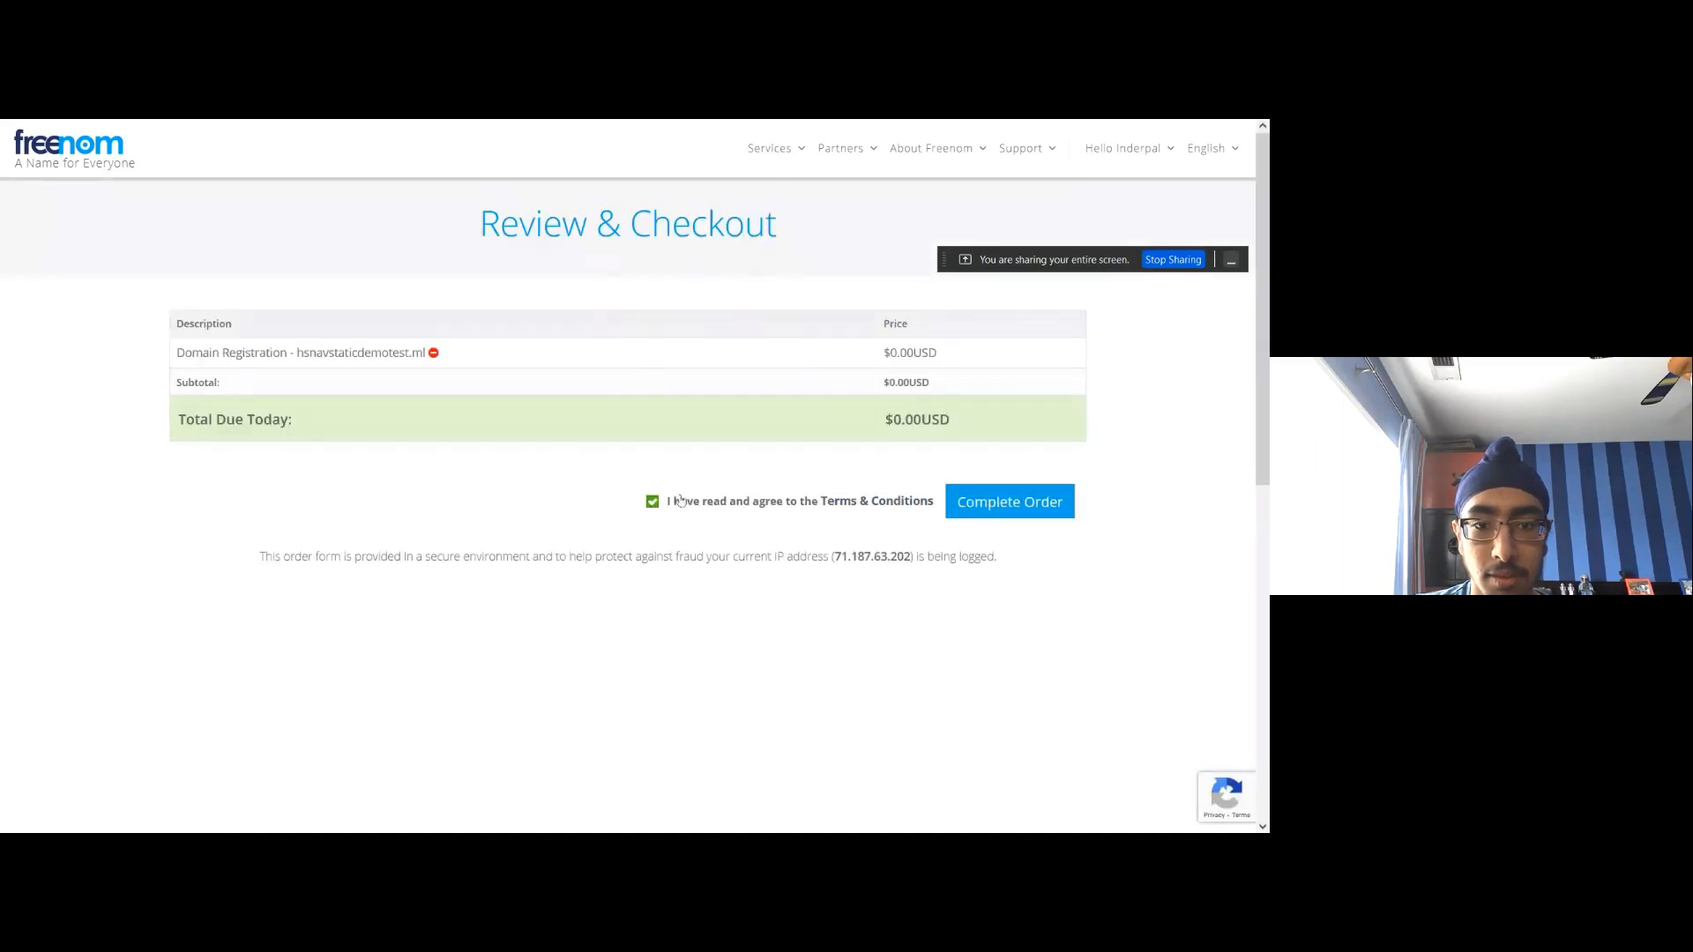
pyautogui.click(1006, 514)
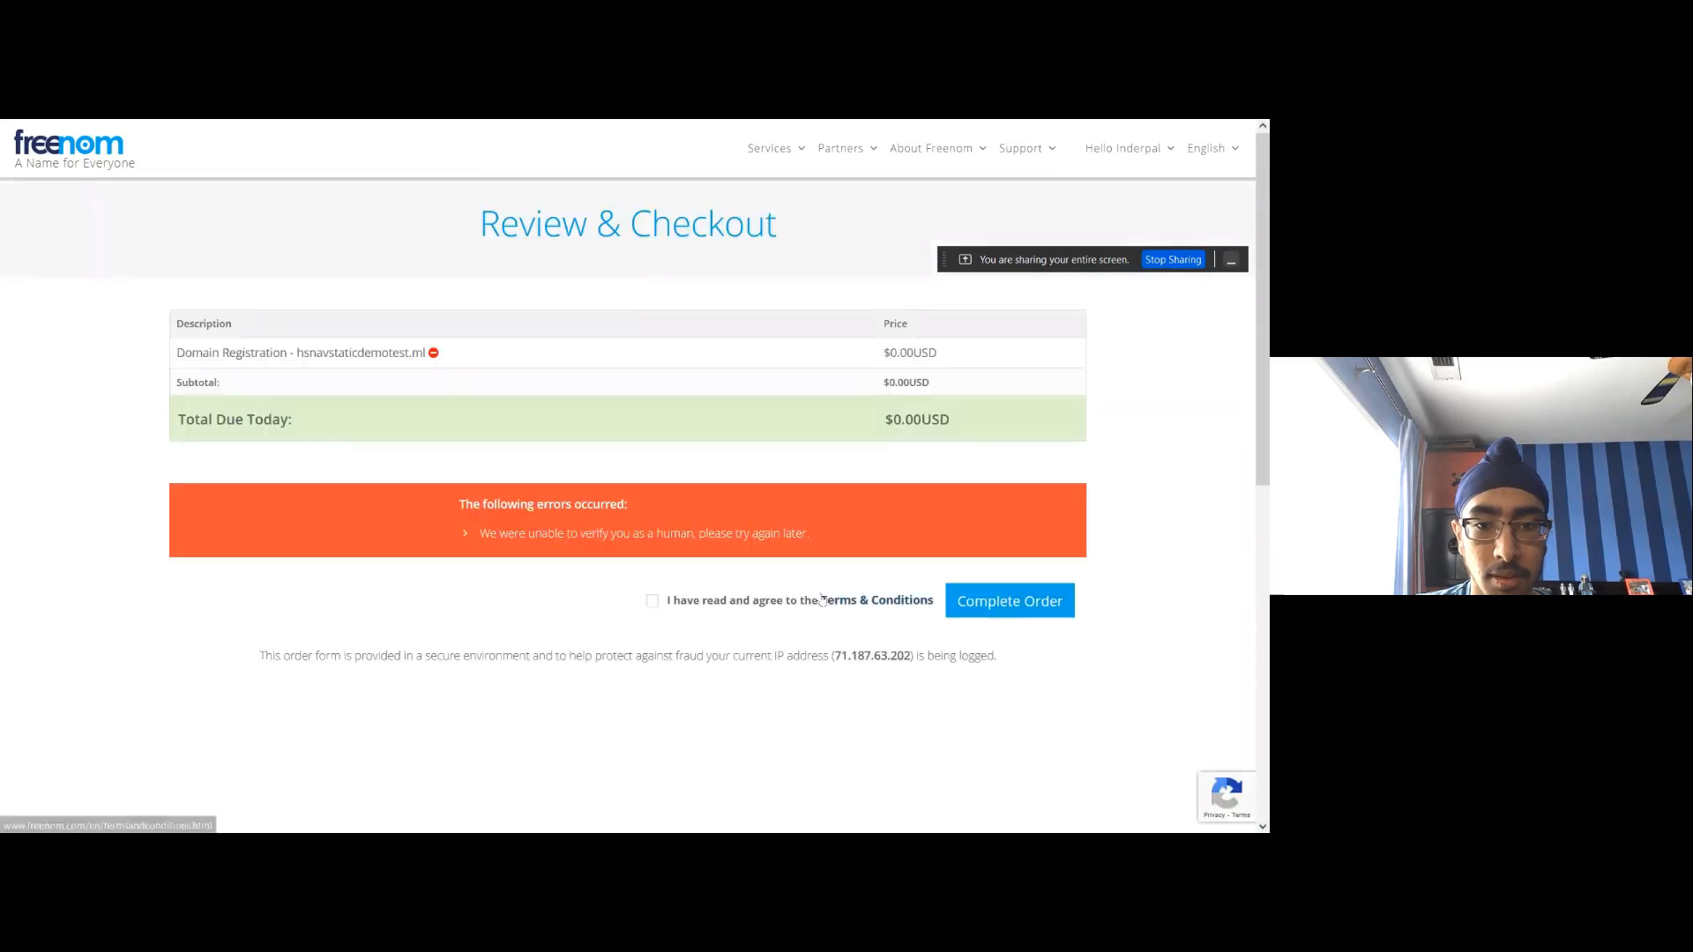
pyautogui.click(651, 600)
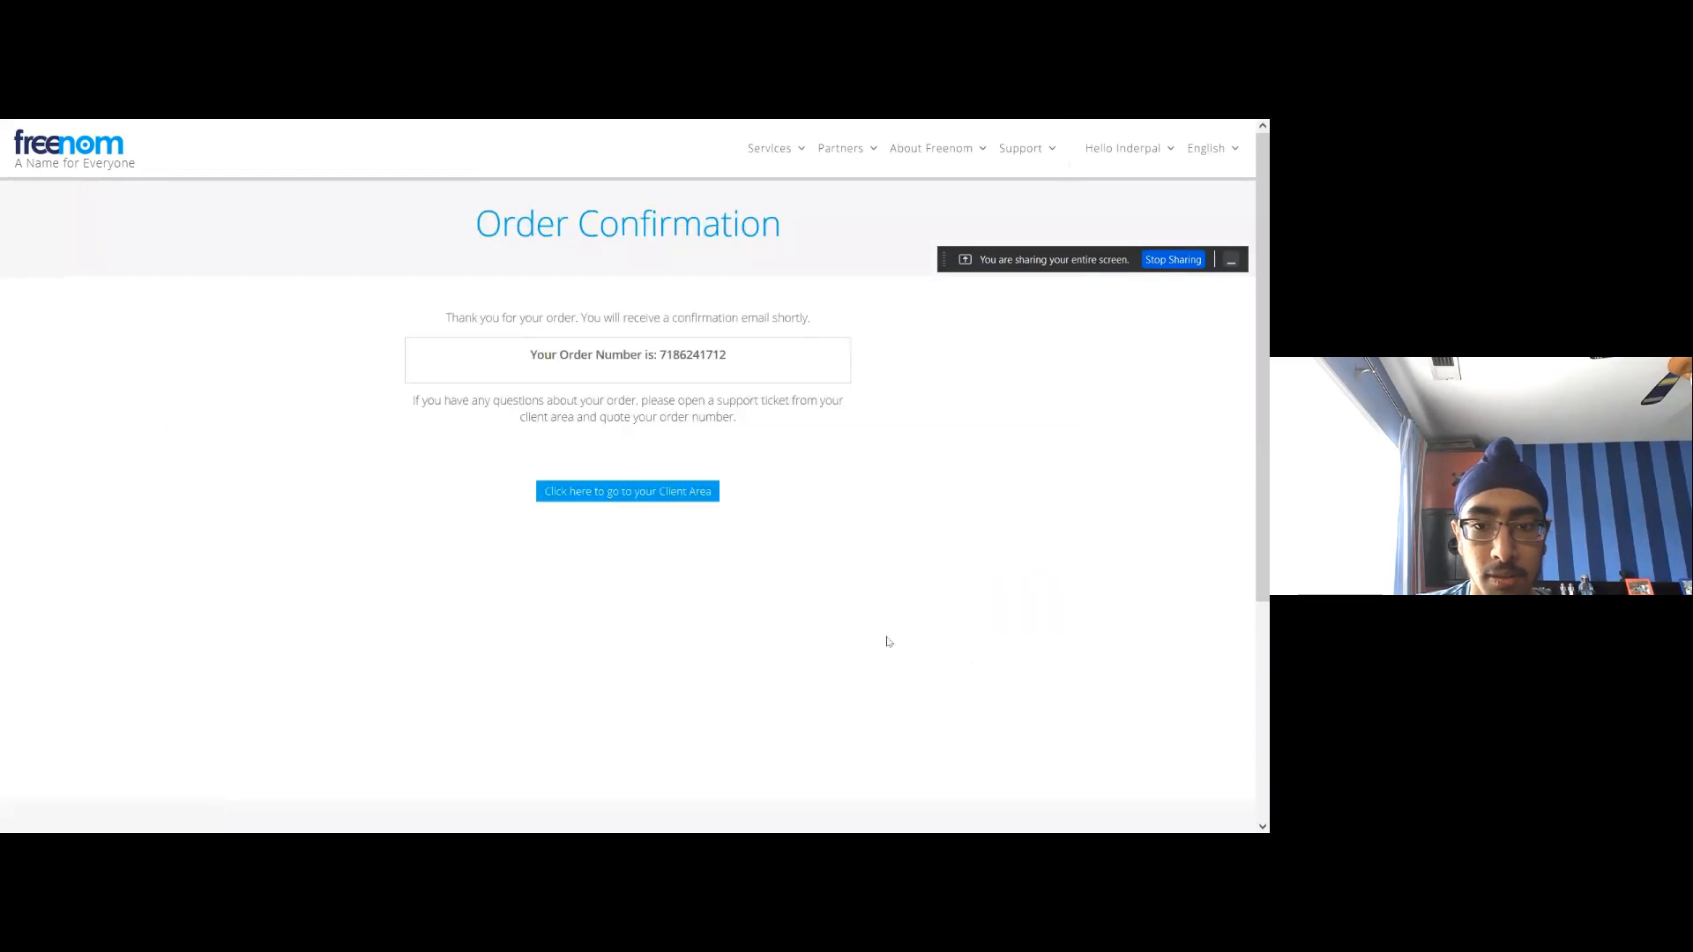
# Open the Manage Domain page for hsnavstaticdemotest.ml from Freenom's My Domains list
pyautogui.click(625, 499)
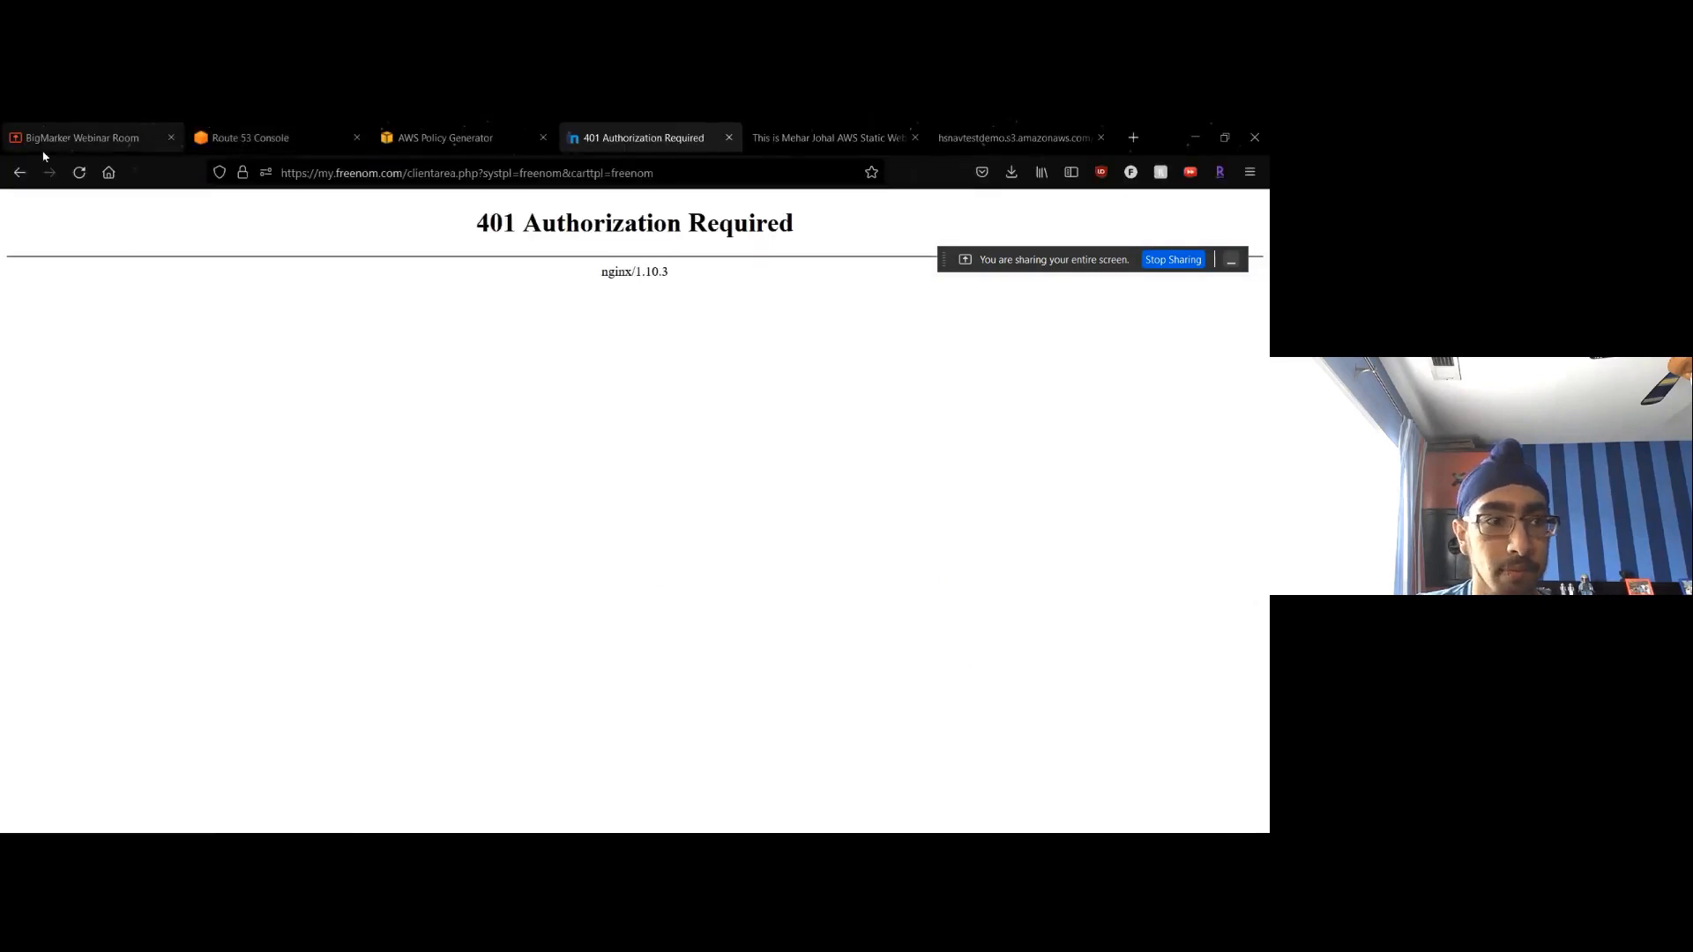
pyautogui.click(19, 173)
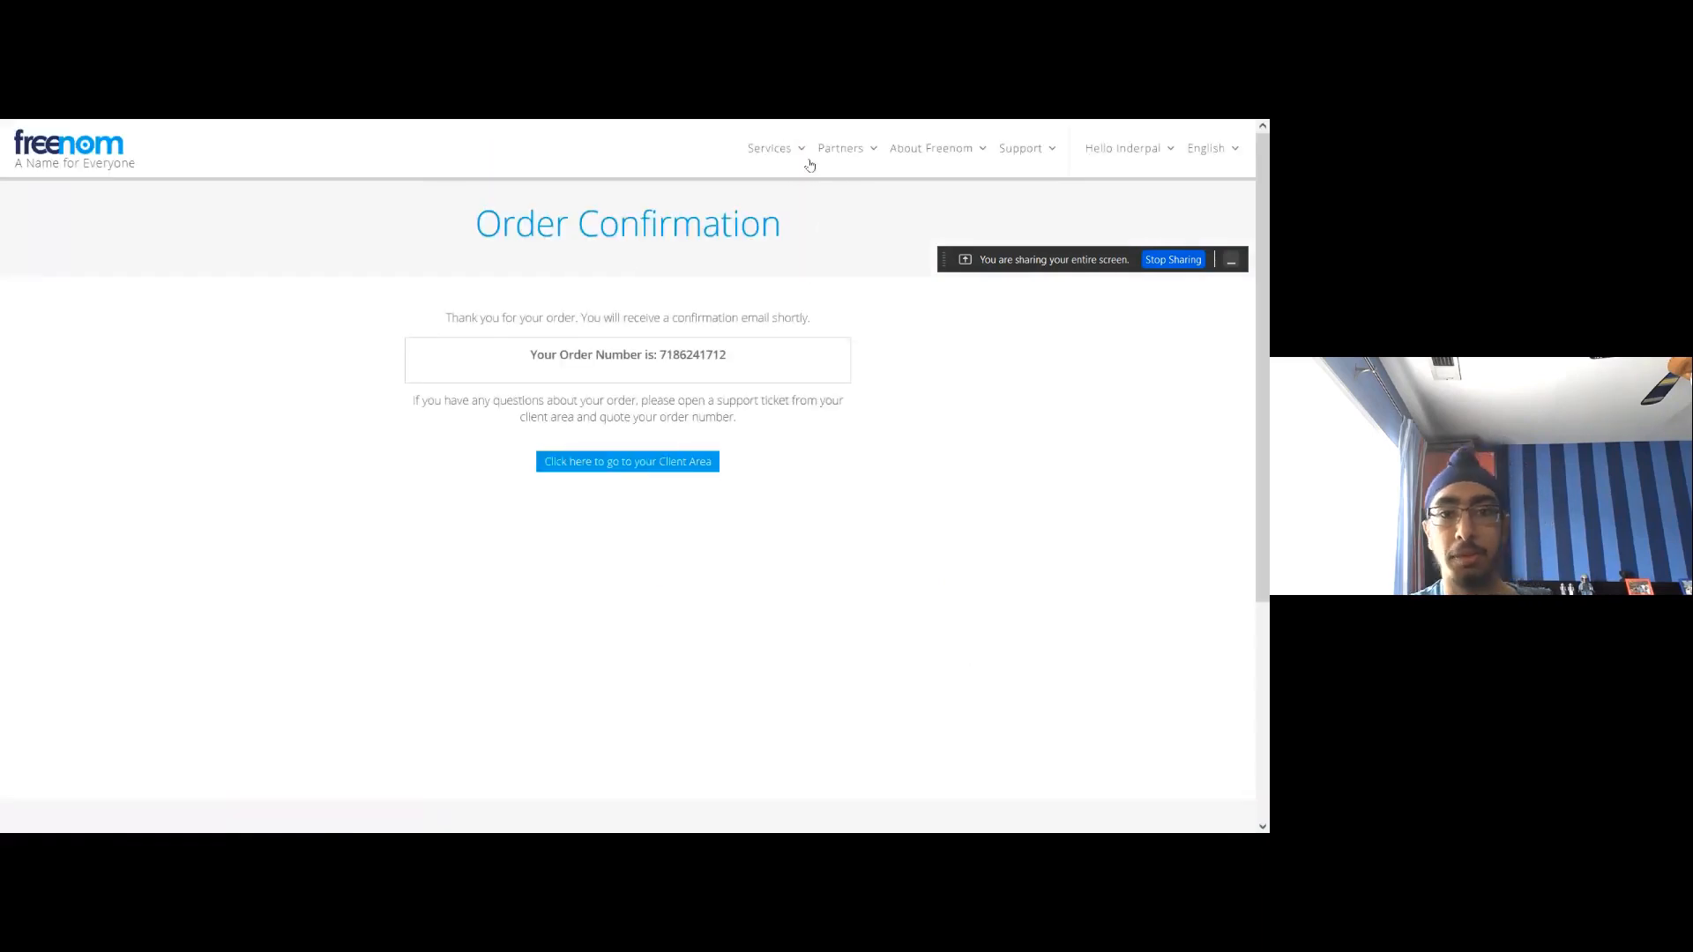
pyautogui.click(848, 171)
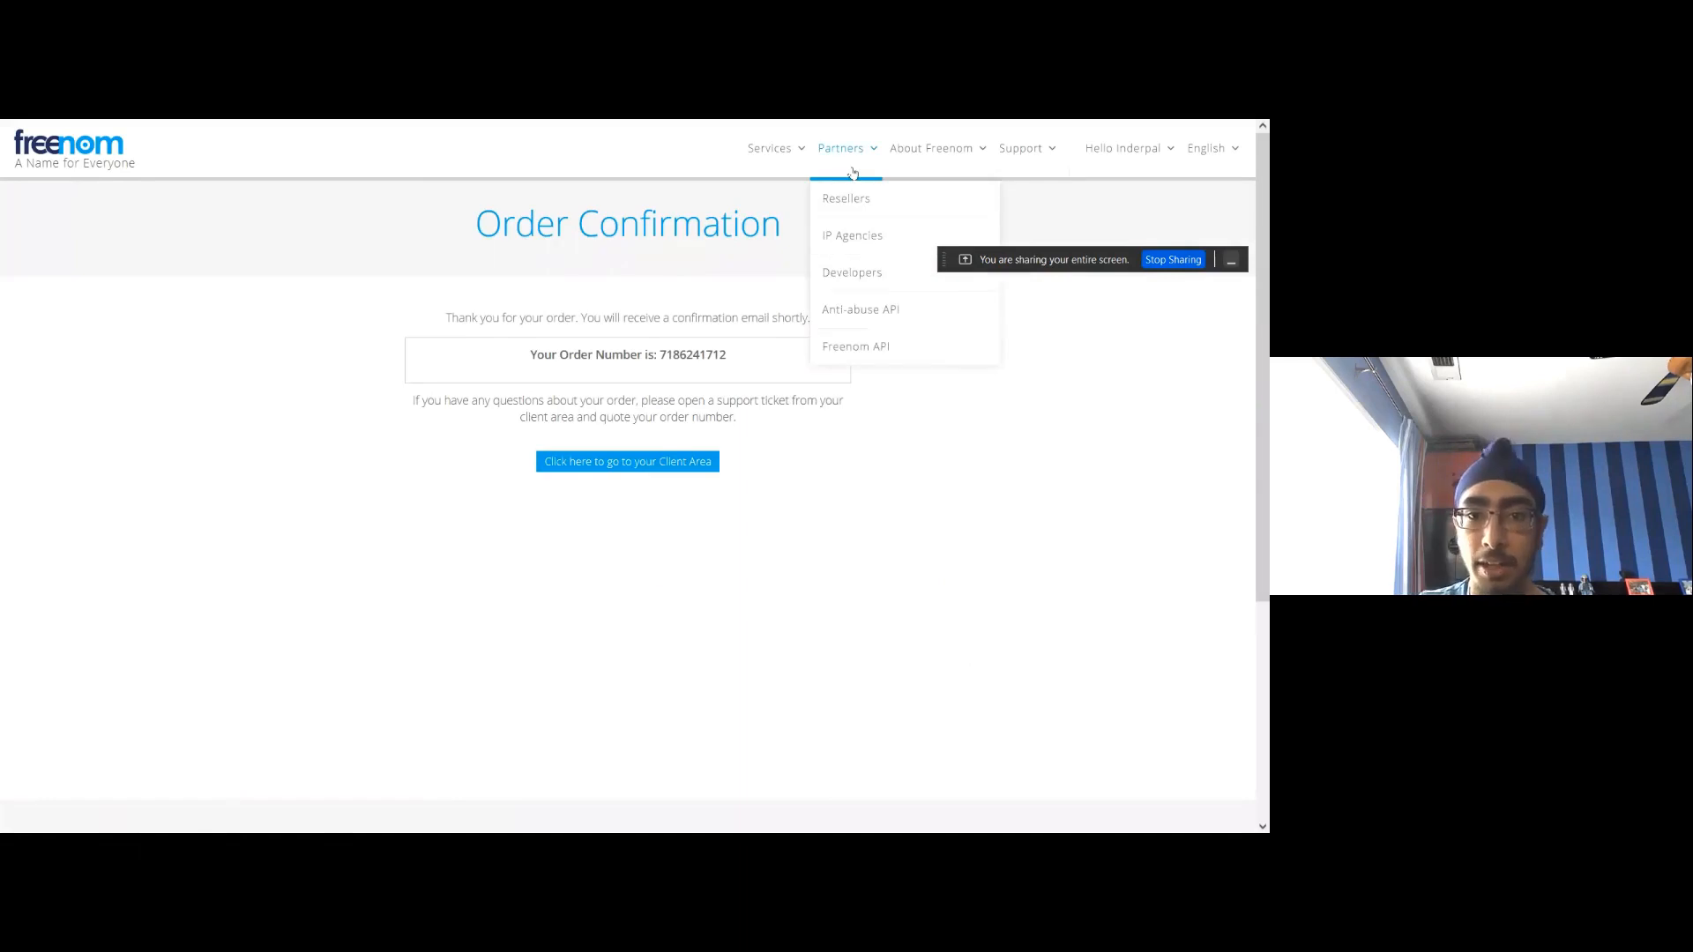
pyautogui.click(791, 161)
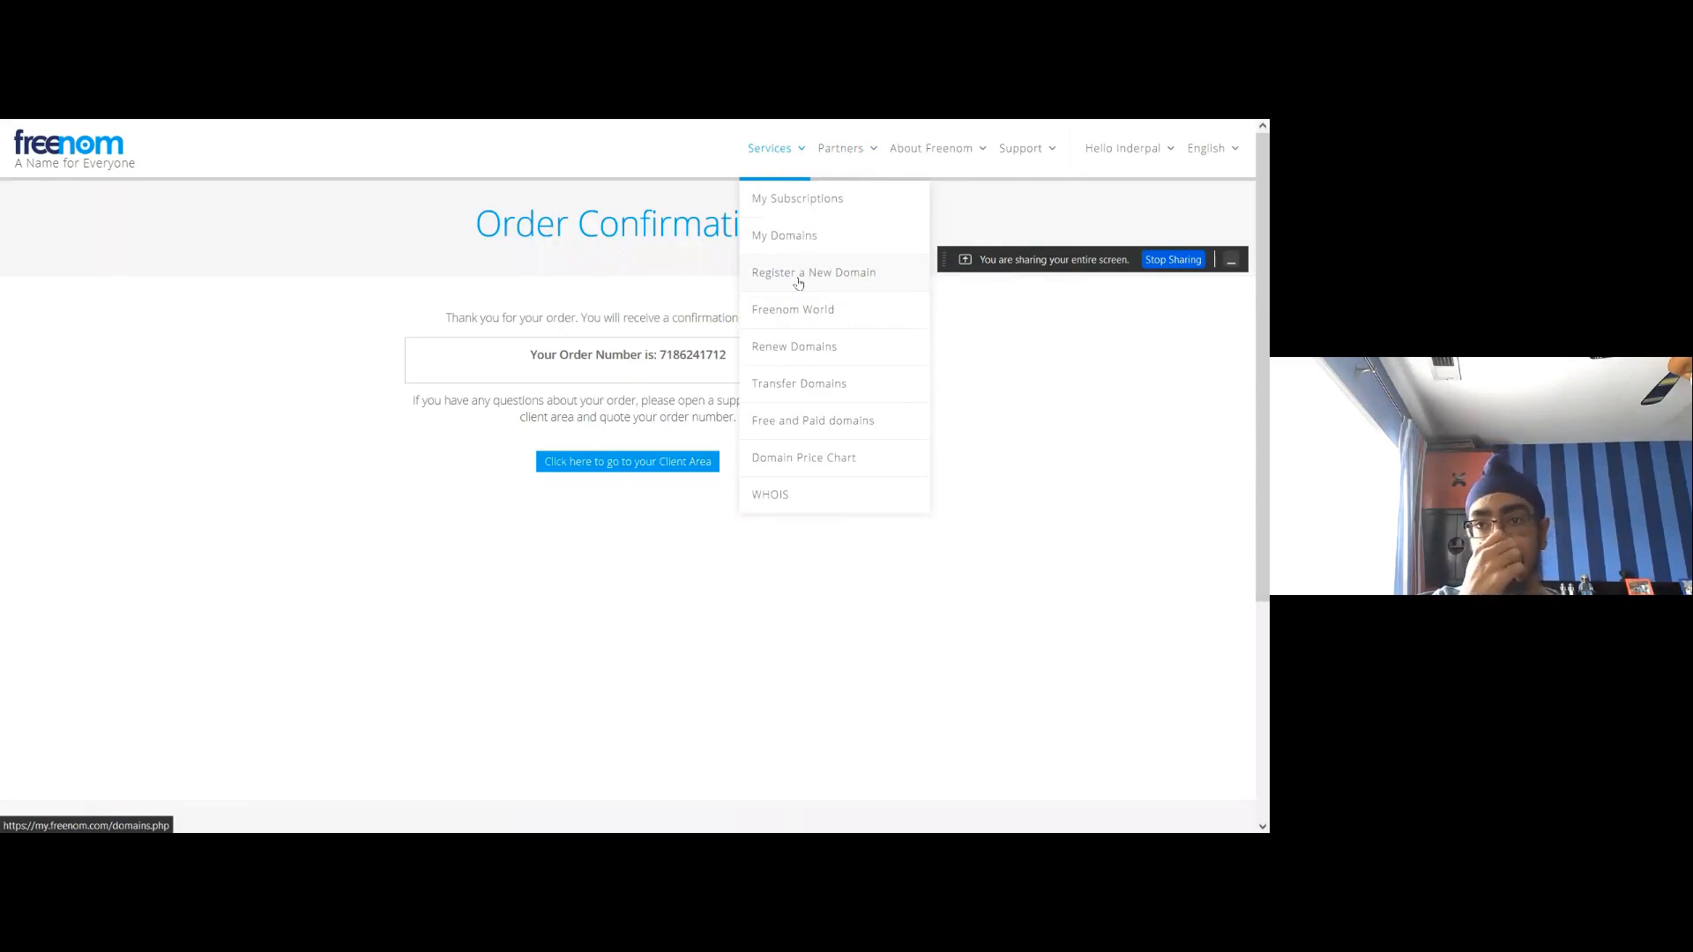
pyautogui.click(835, 148)
pyautogui.click(804, 149)
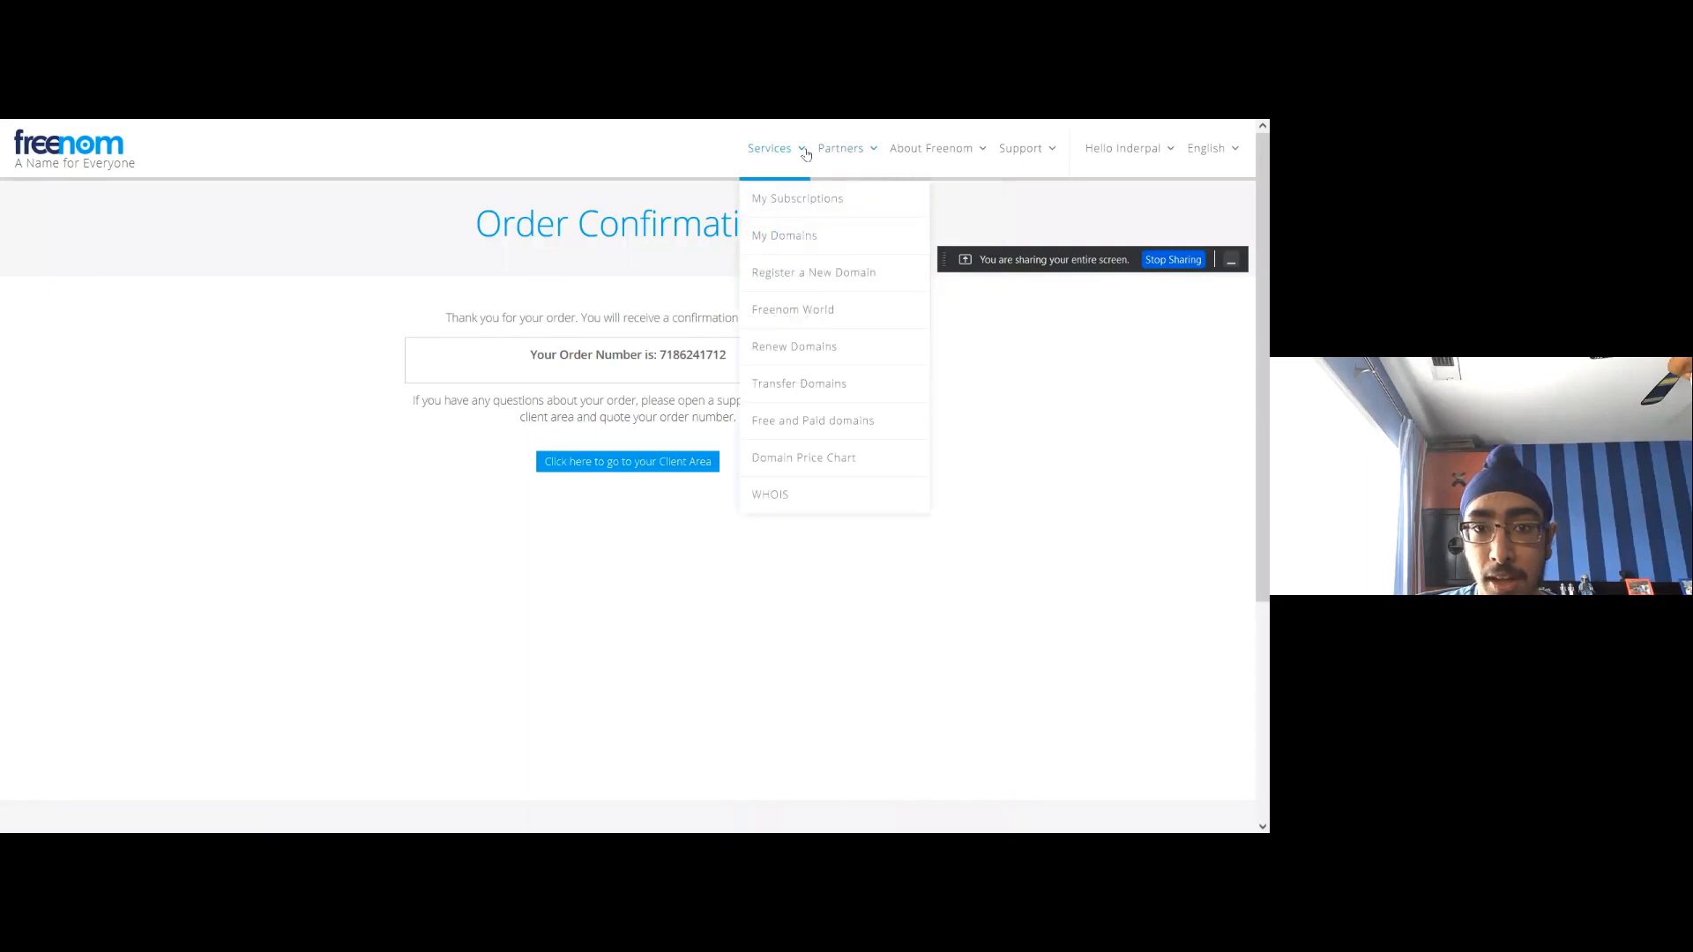
pyautogui.click(806, 251)
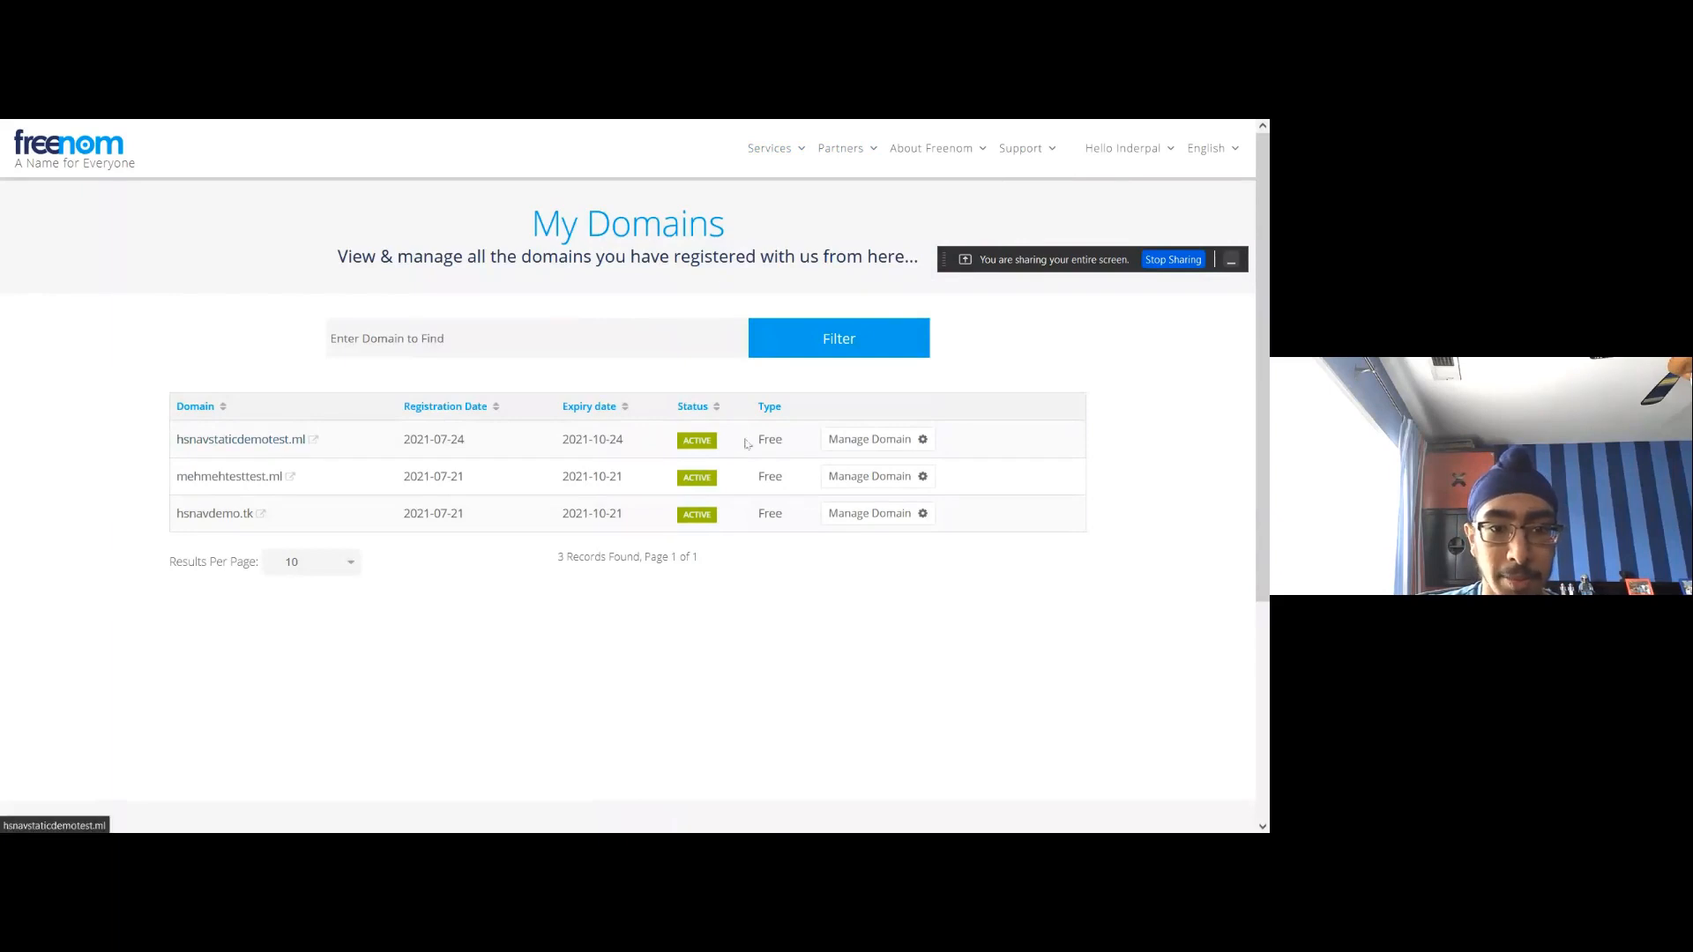
pyautogui.click(880, 440)
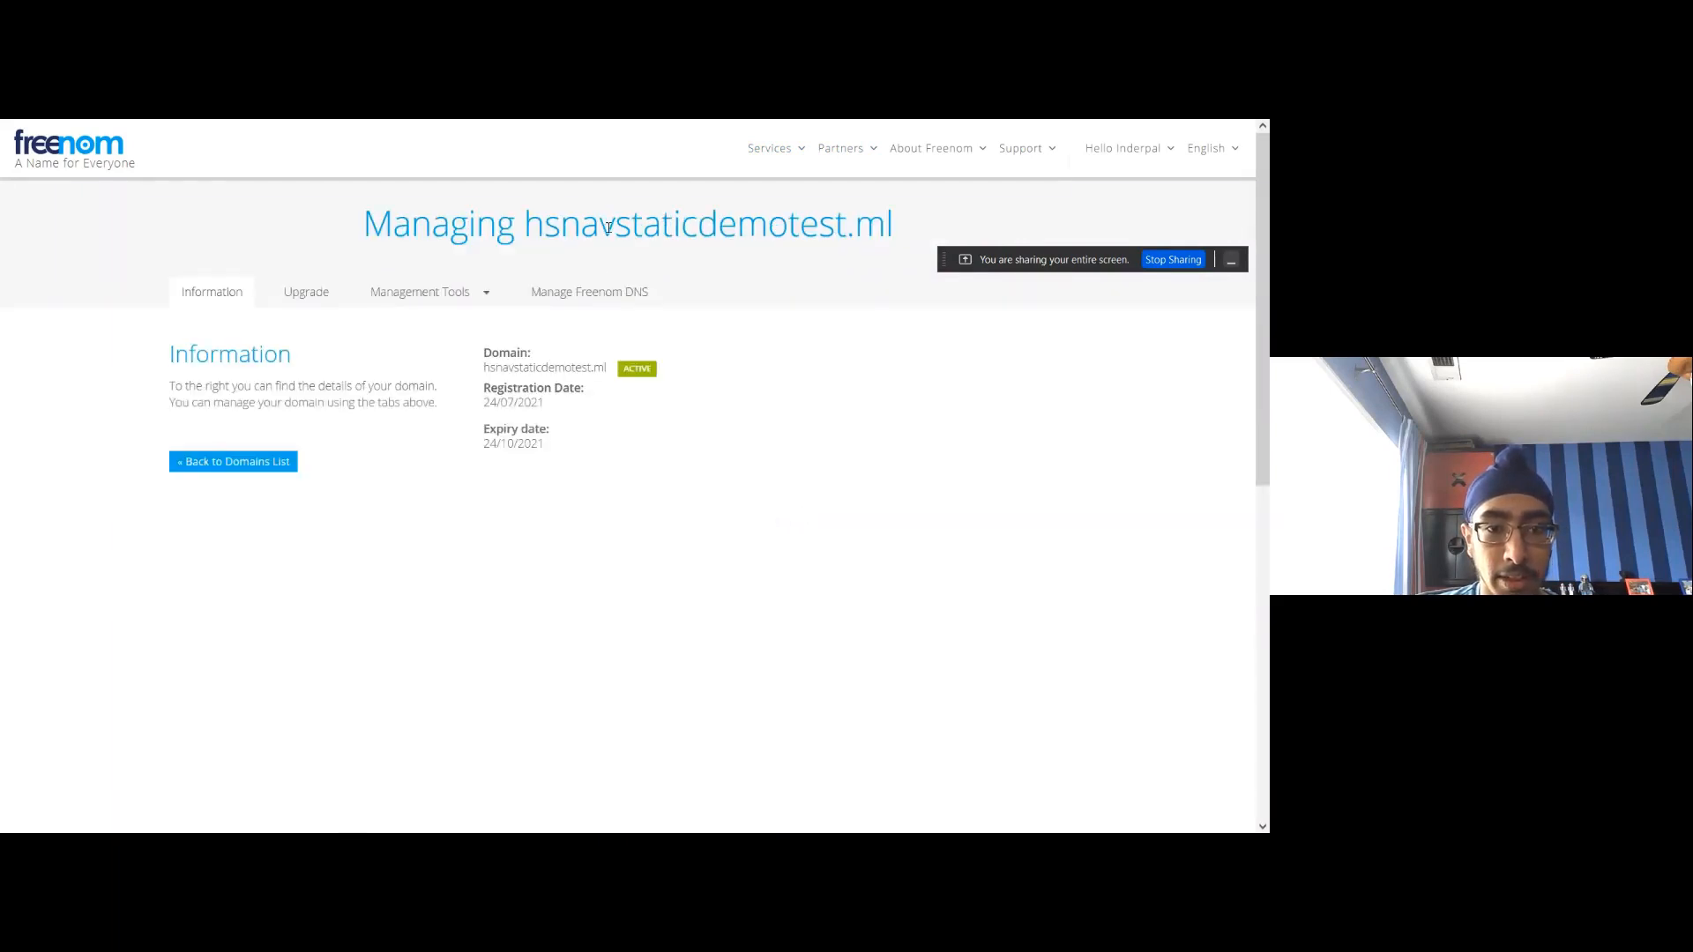
# Copy the hsnavstaticdemotest.ml name from the heading and return to the S3 Access Denied tab
pyautogui.moveTo(525, 225); pyautogui.dragTo(905, 226)
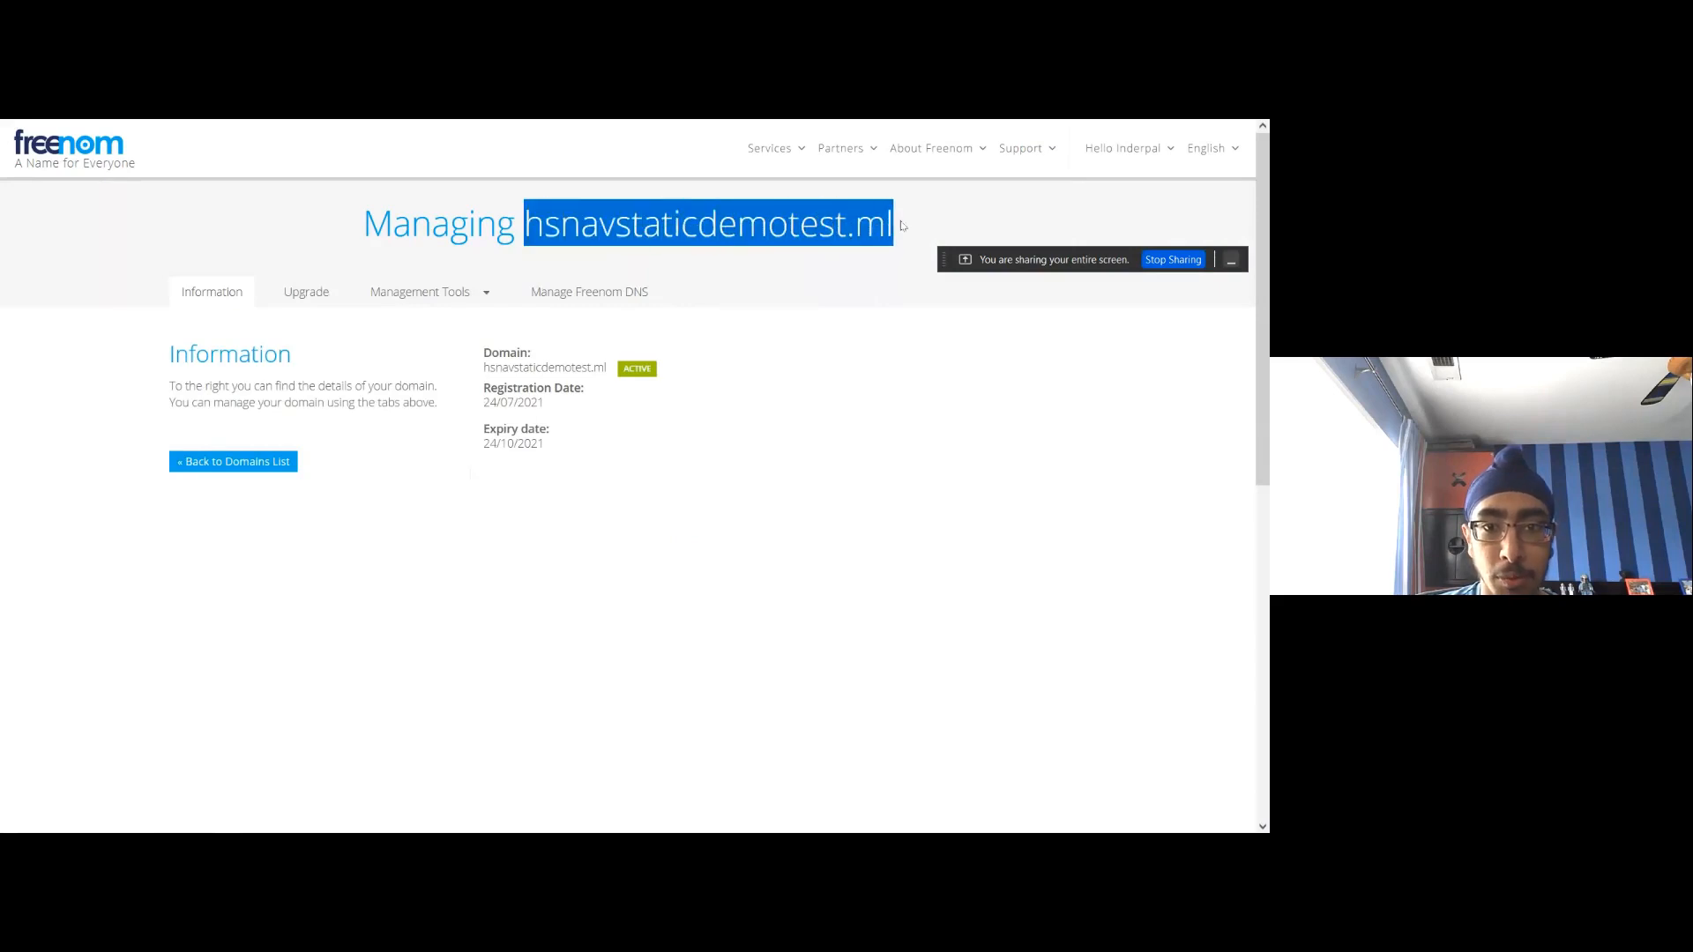
pyautogui.rightClick(739, 235)
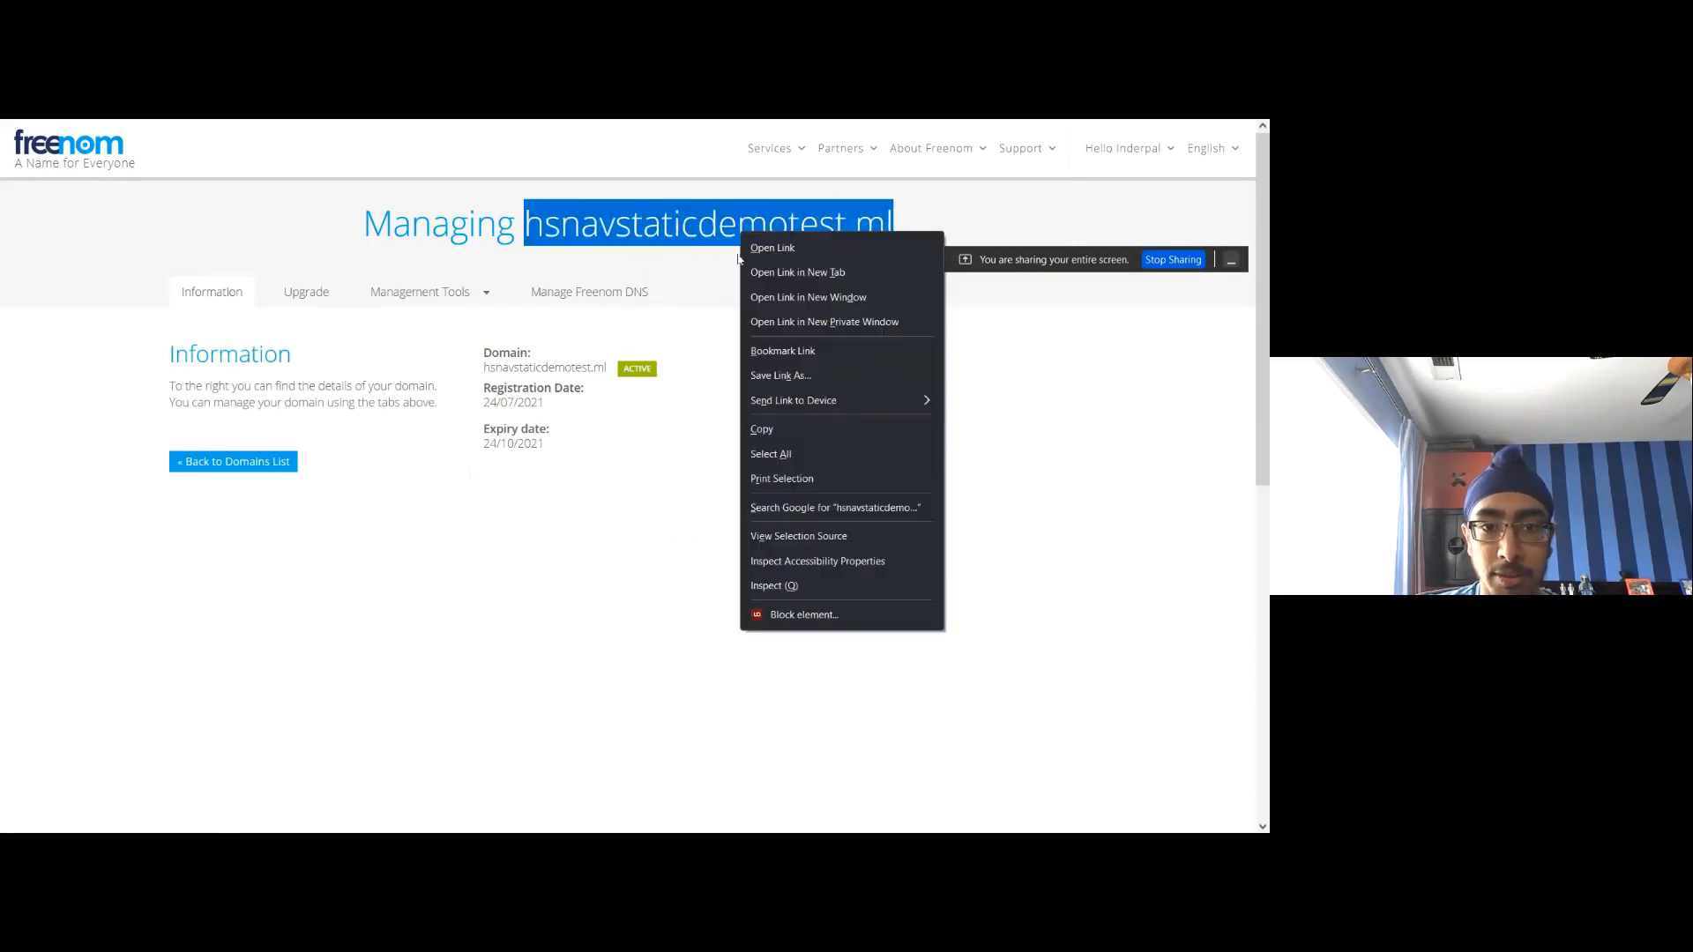
pyautogui.click(776, 432)
pyautogui.moveTo(889, 125)
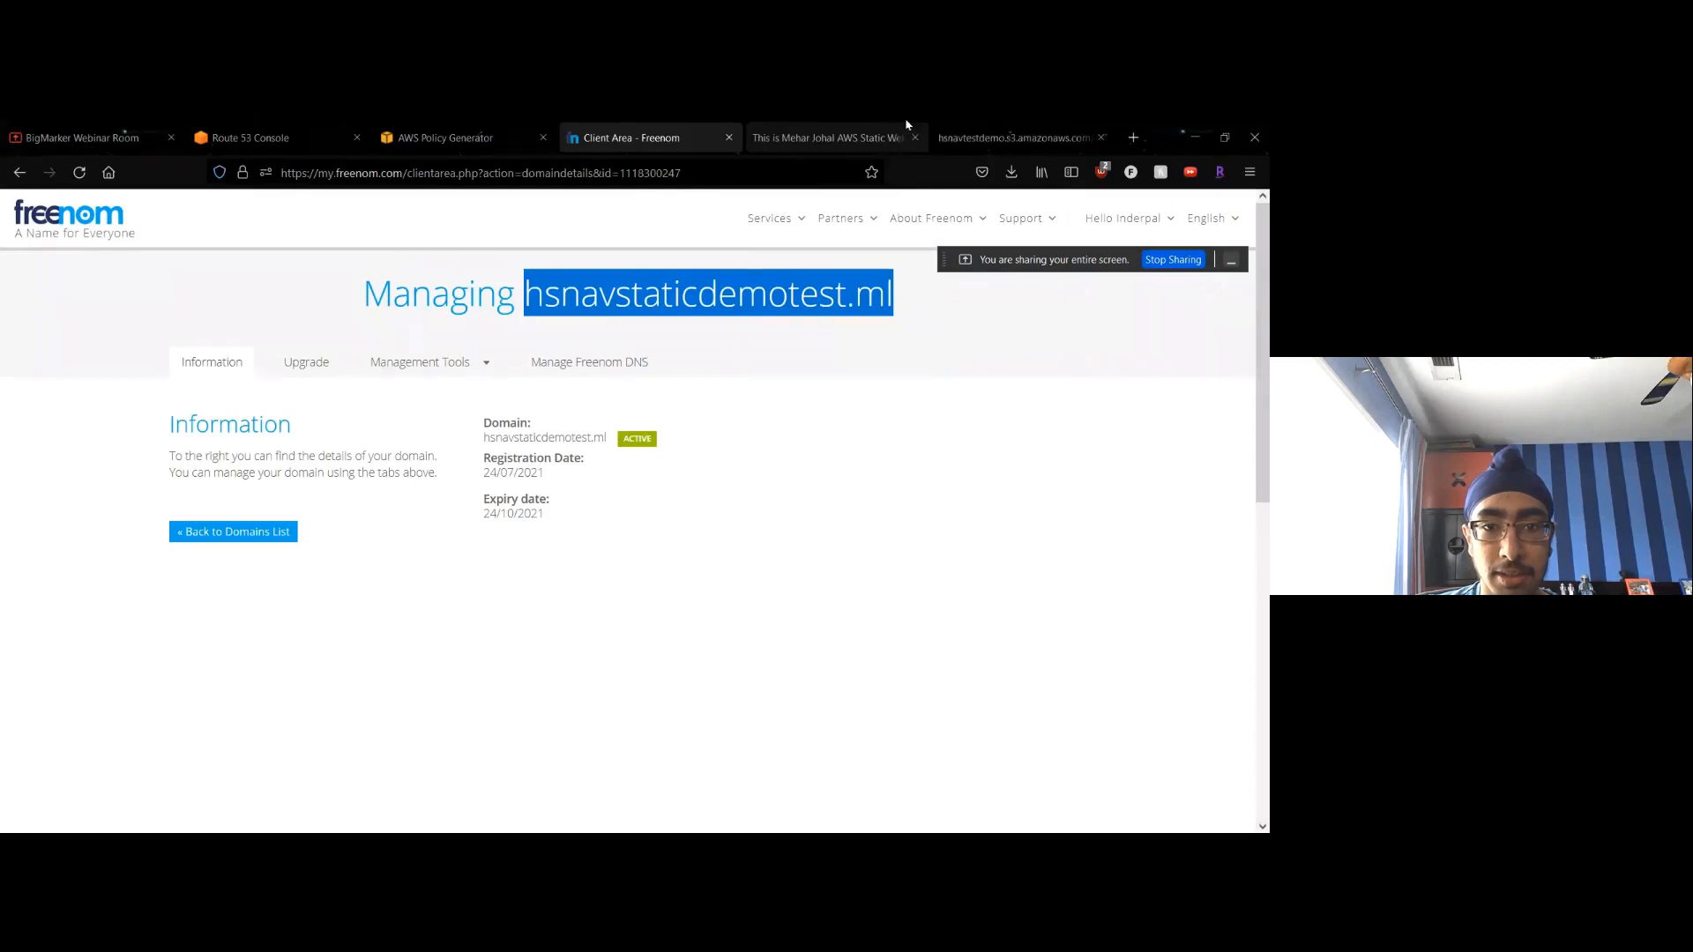
pyautogui.click(991, 138)
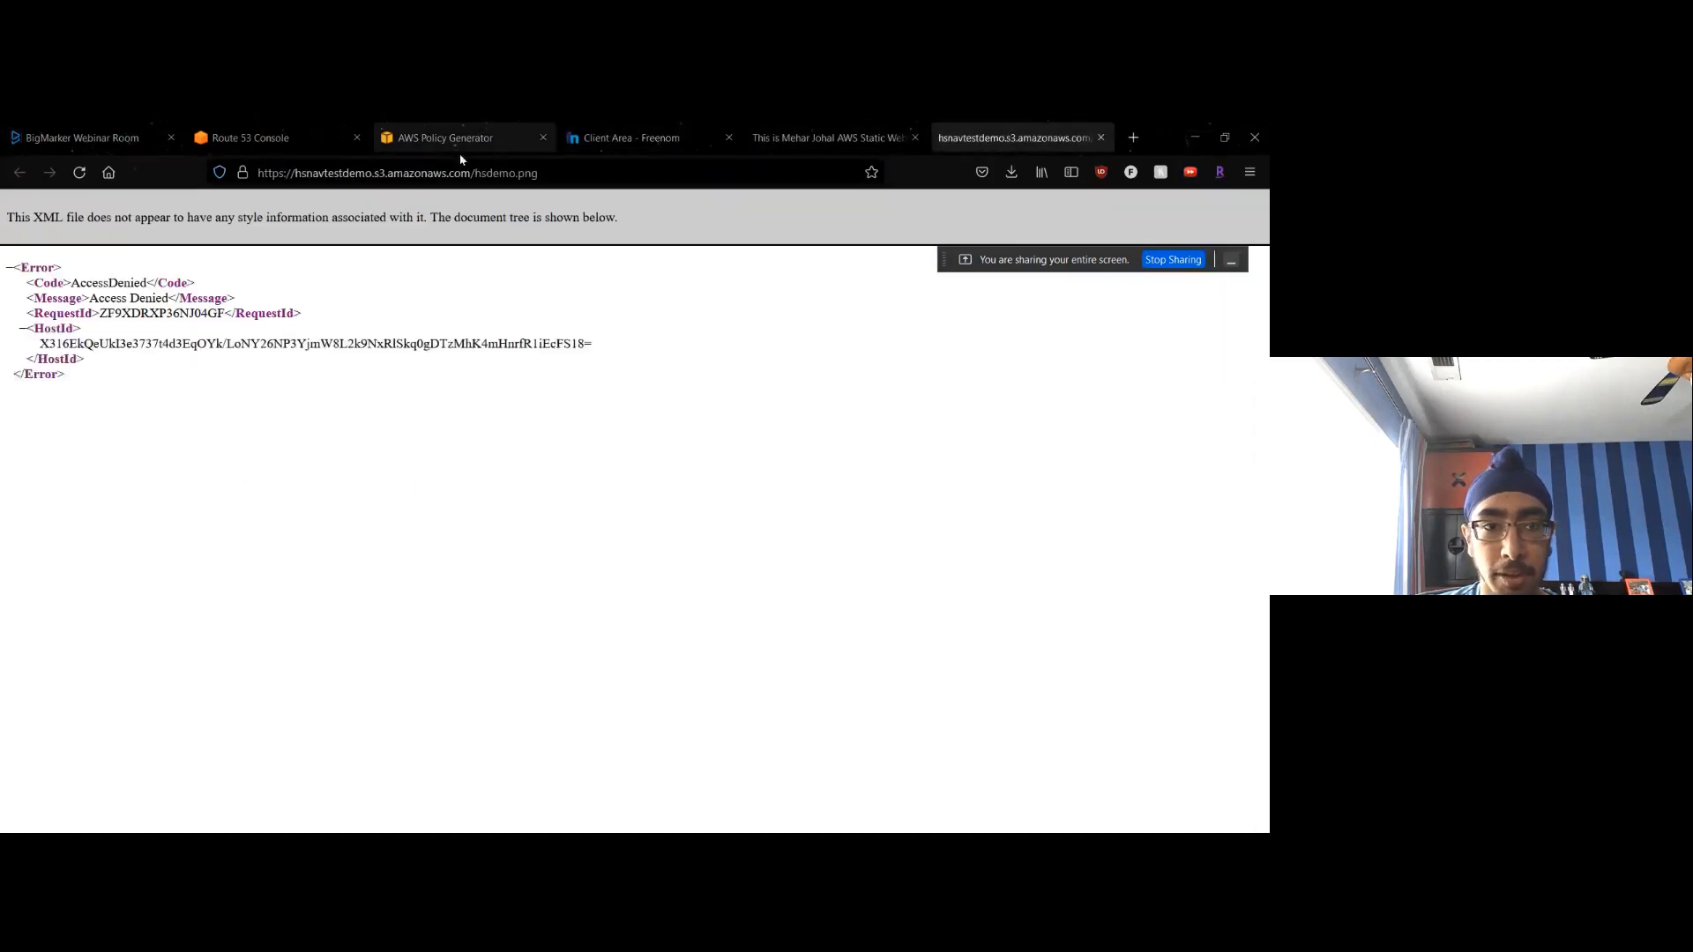
# Load hsnavstaticdemotest.ml in the address bar
pyautogui.rightClick(411, 175)
pyautogui.click(434, 301)
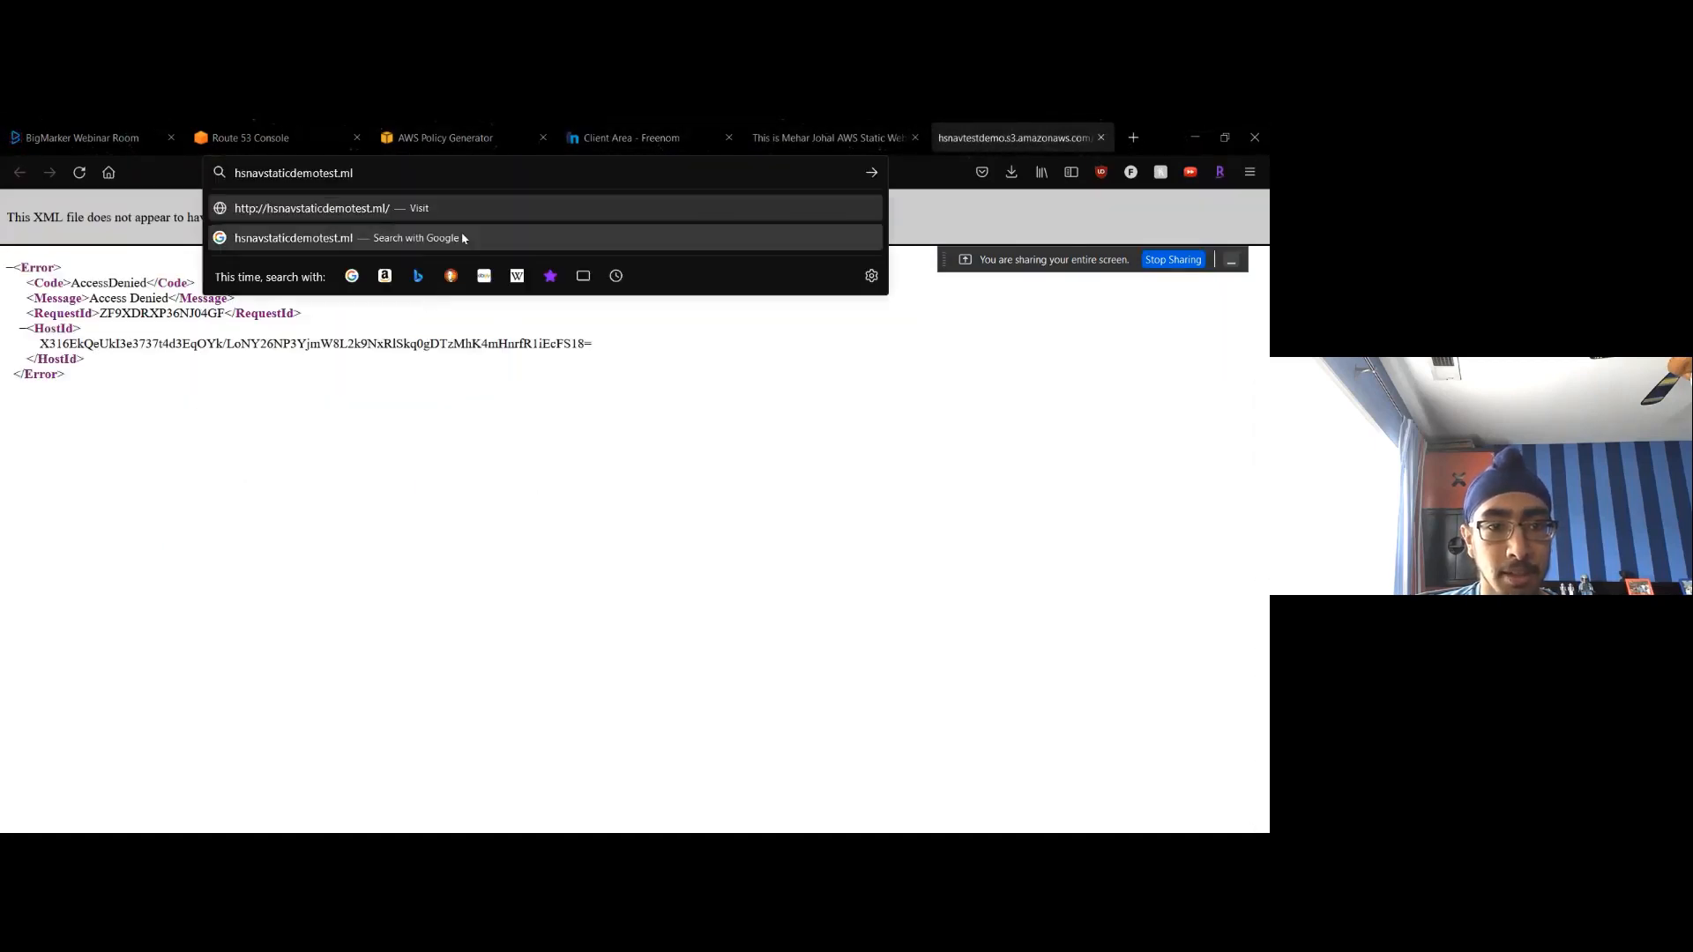
pyautogui.press('Return')
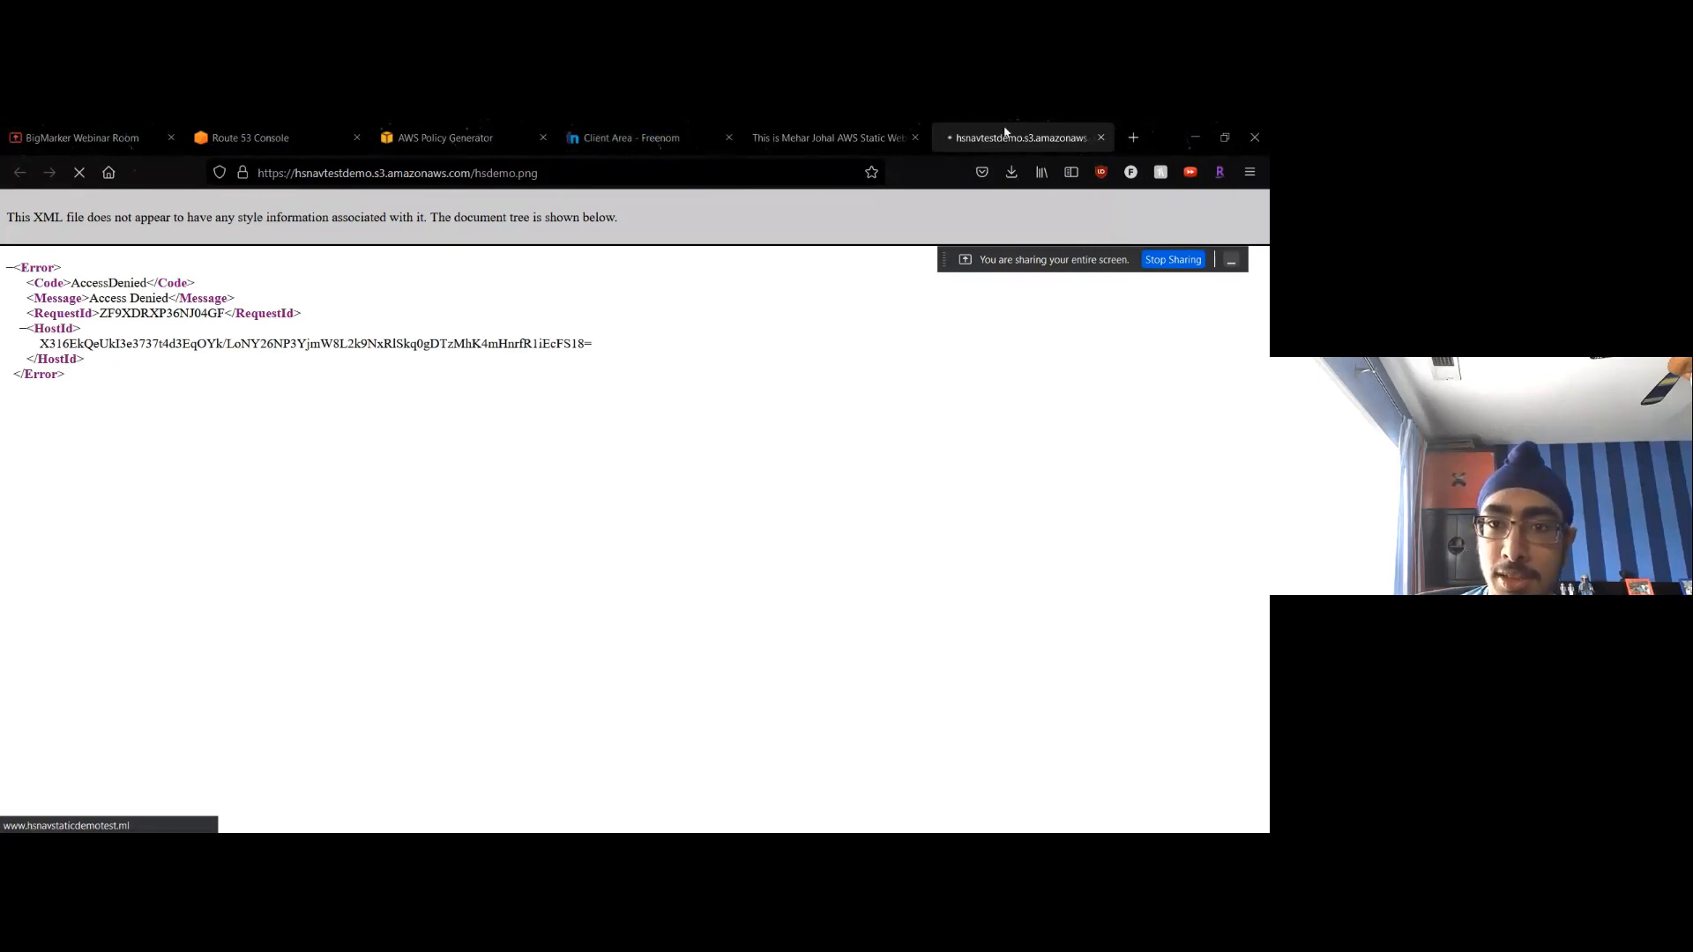
# Close the S3 error tab and switch to the Route 53 console tab
pyautogui.click(1100, 137)
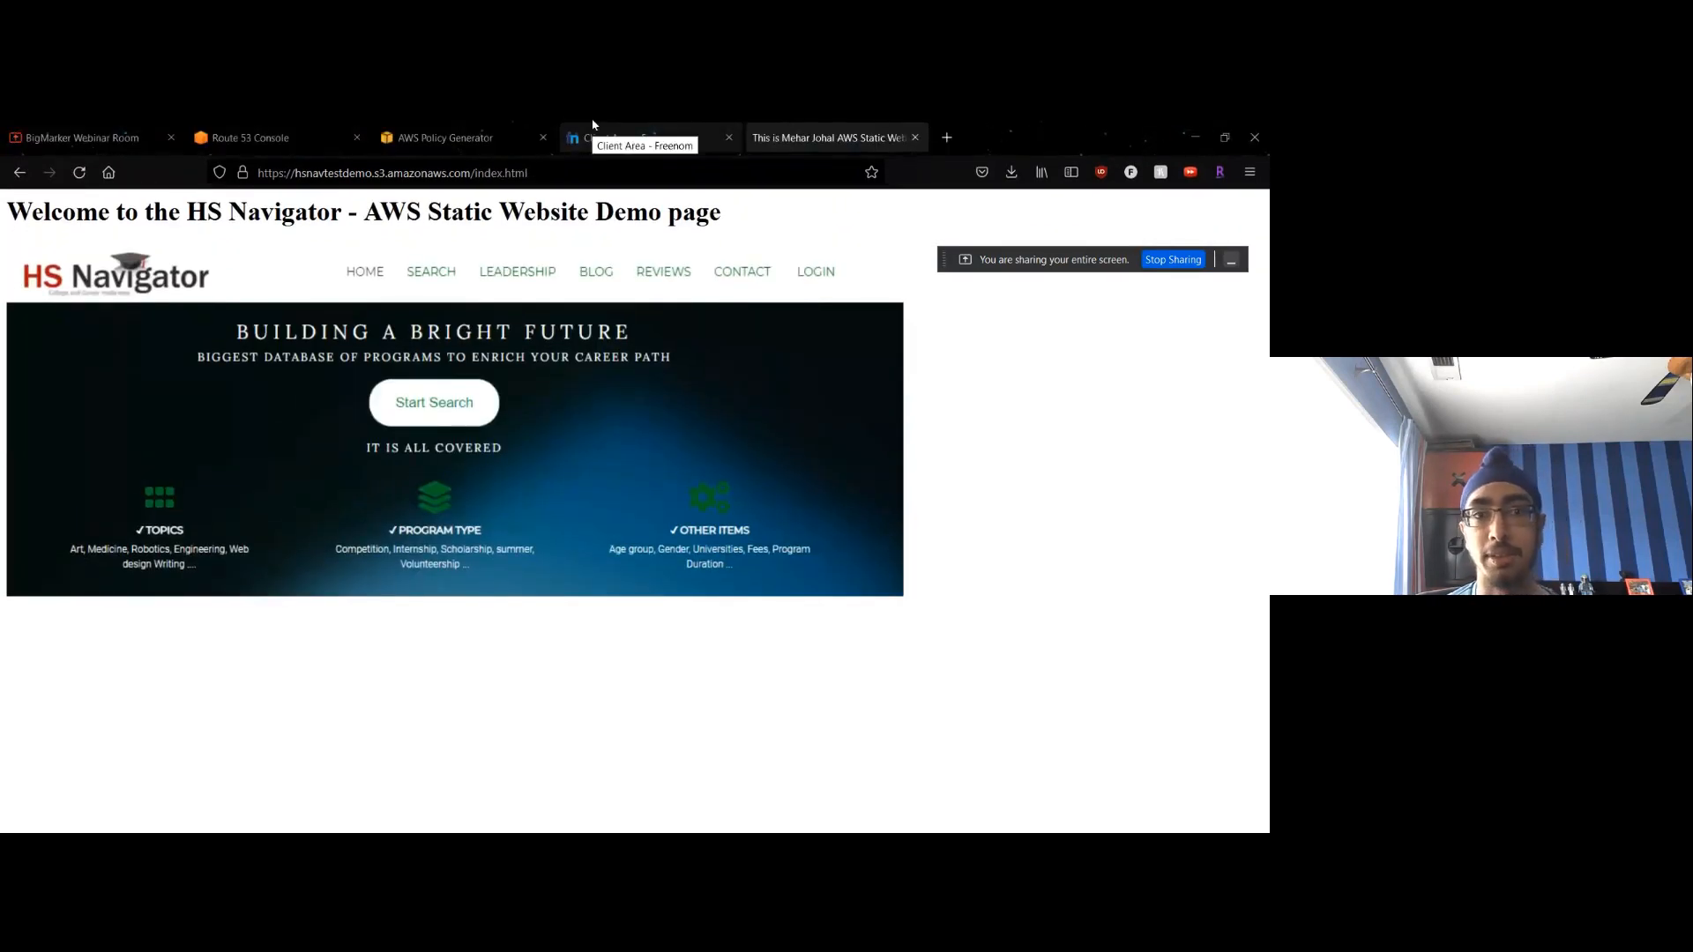
pyautogui.click(437, 135)
pyautogui.click(250, 137)
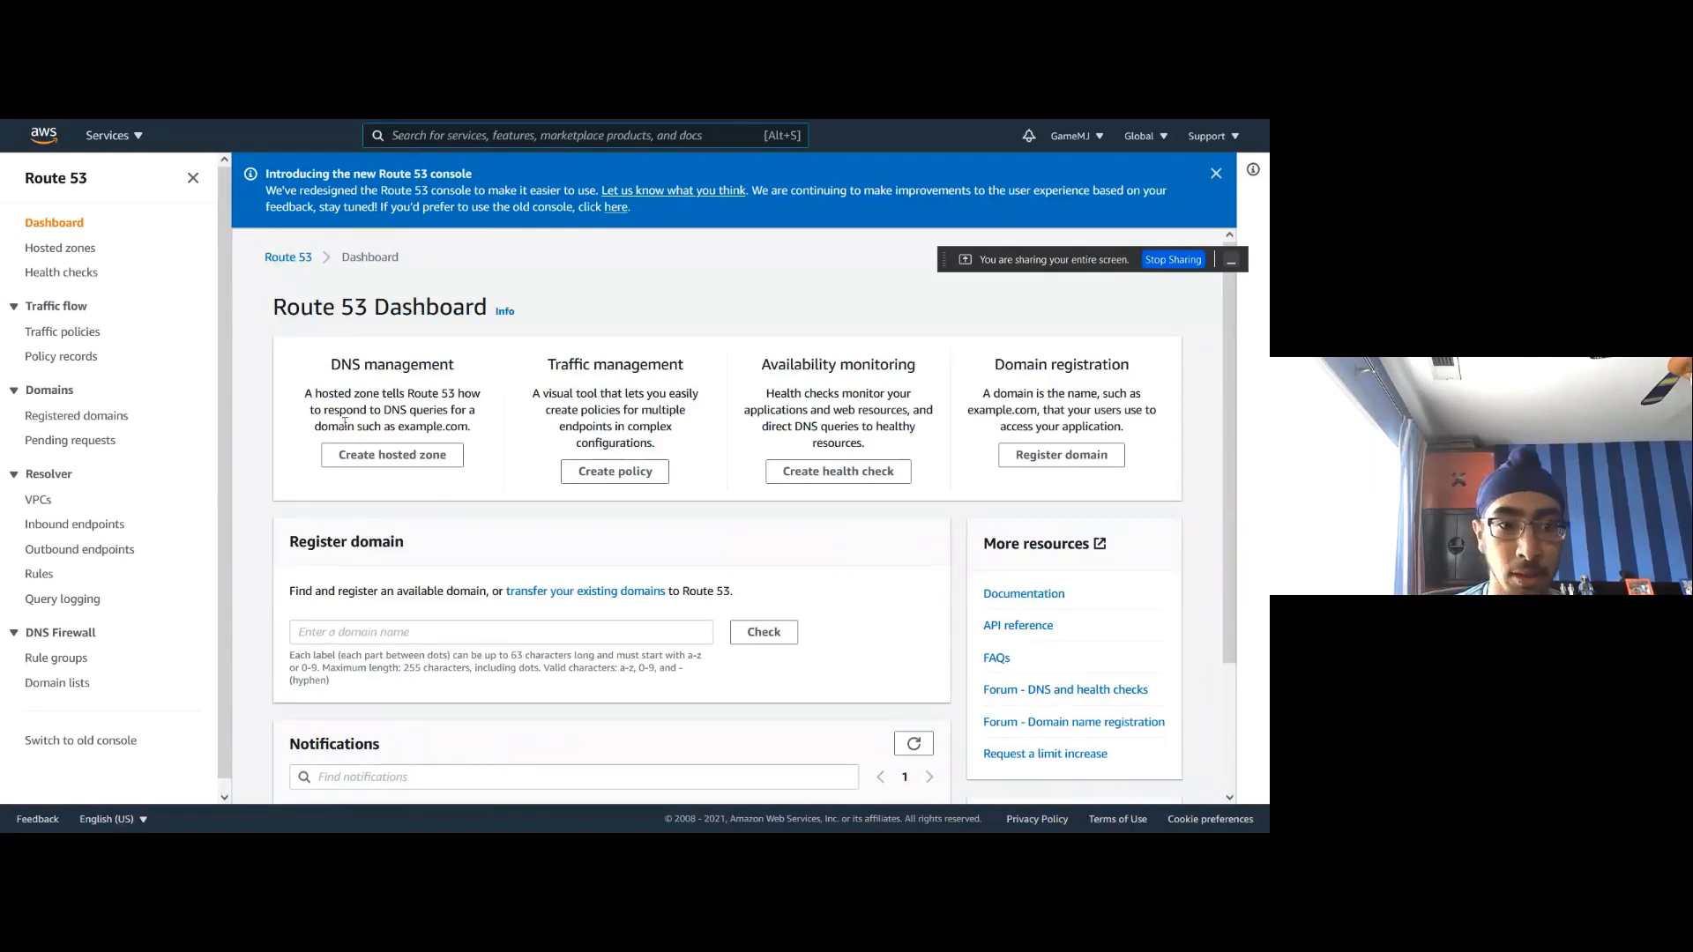
# Start a new hosted zone and copy hsnavstaticdemotest.ml from the Freenom tab
pyautogui.click(380, 456)
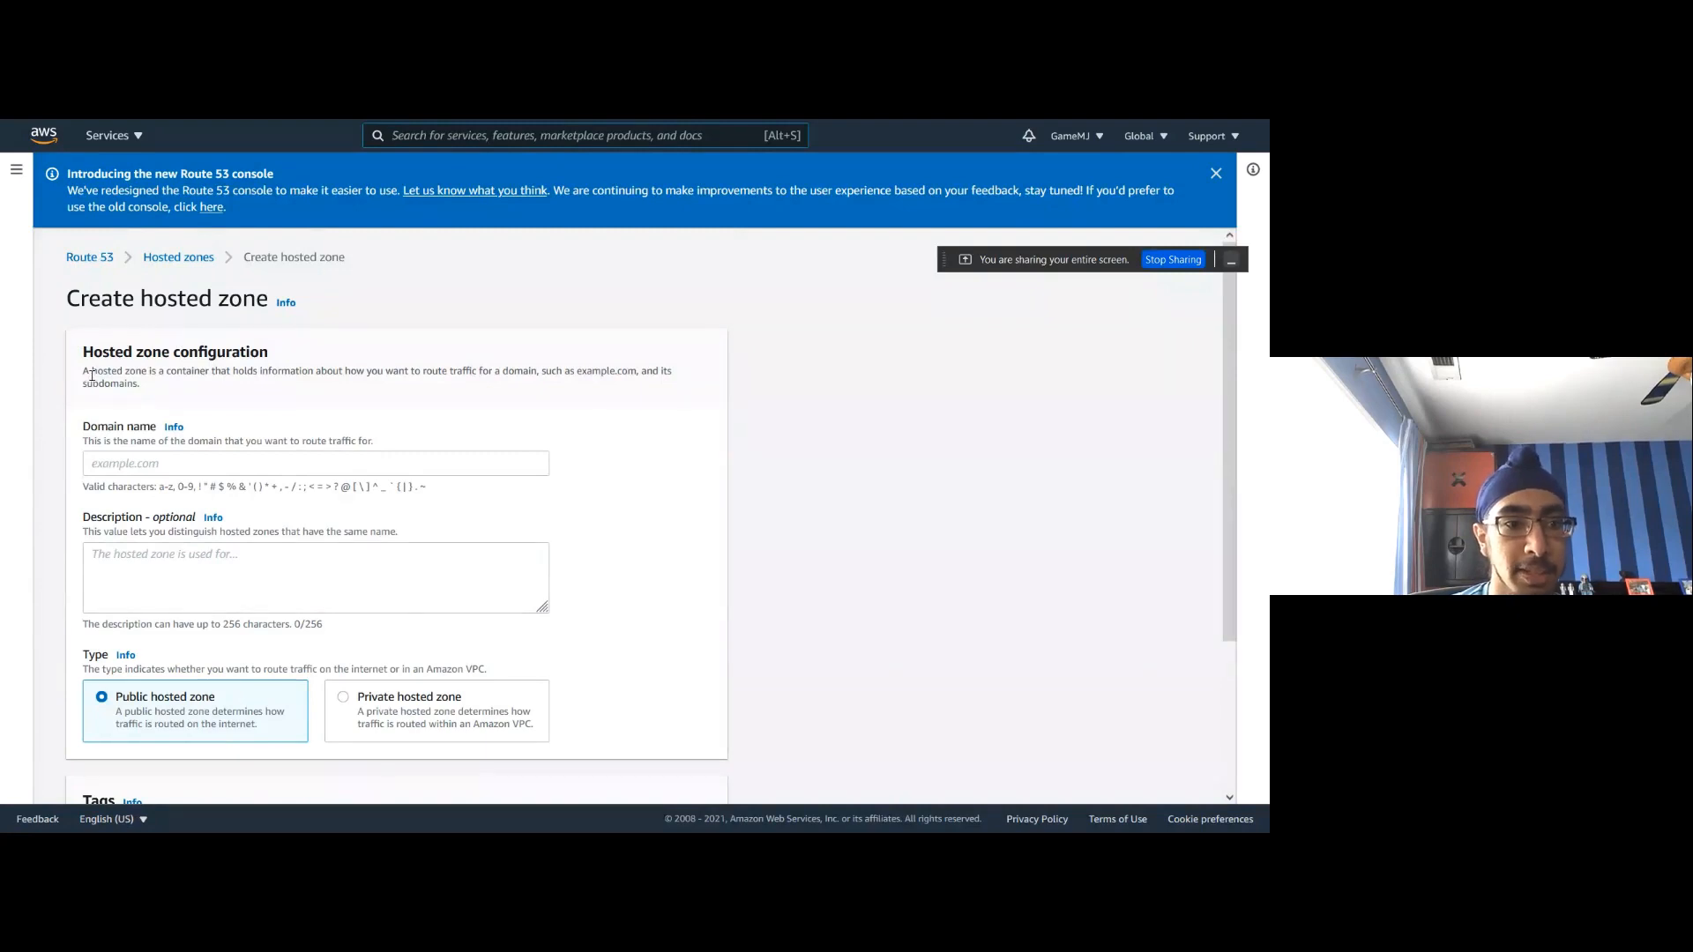
pyautogui.moveTo(92, 375); pyautogui.dragTo(177, 403)
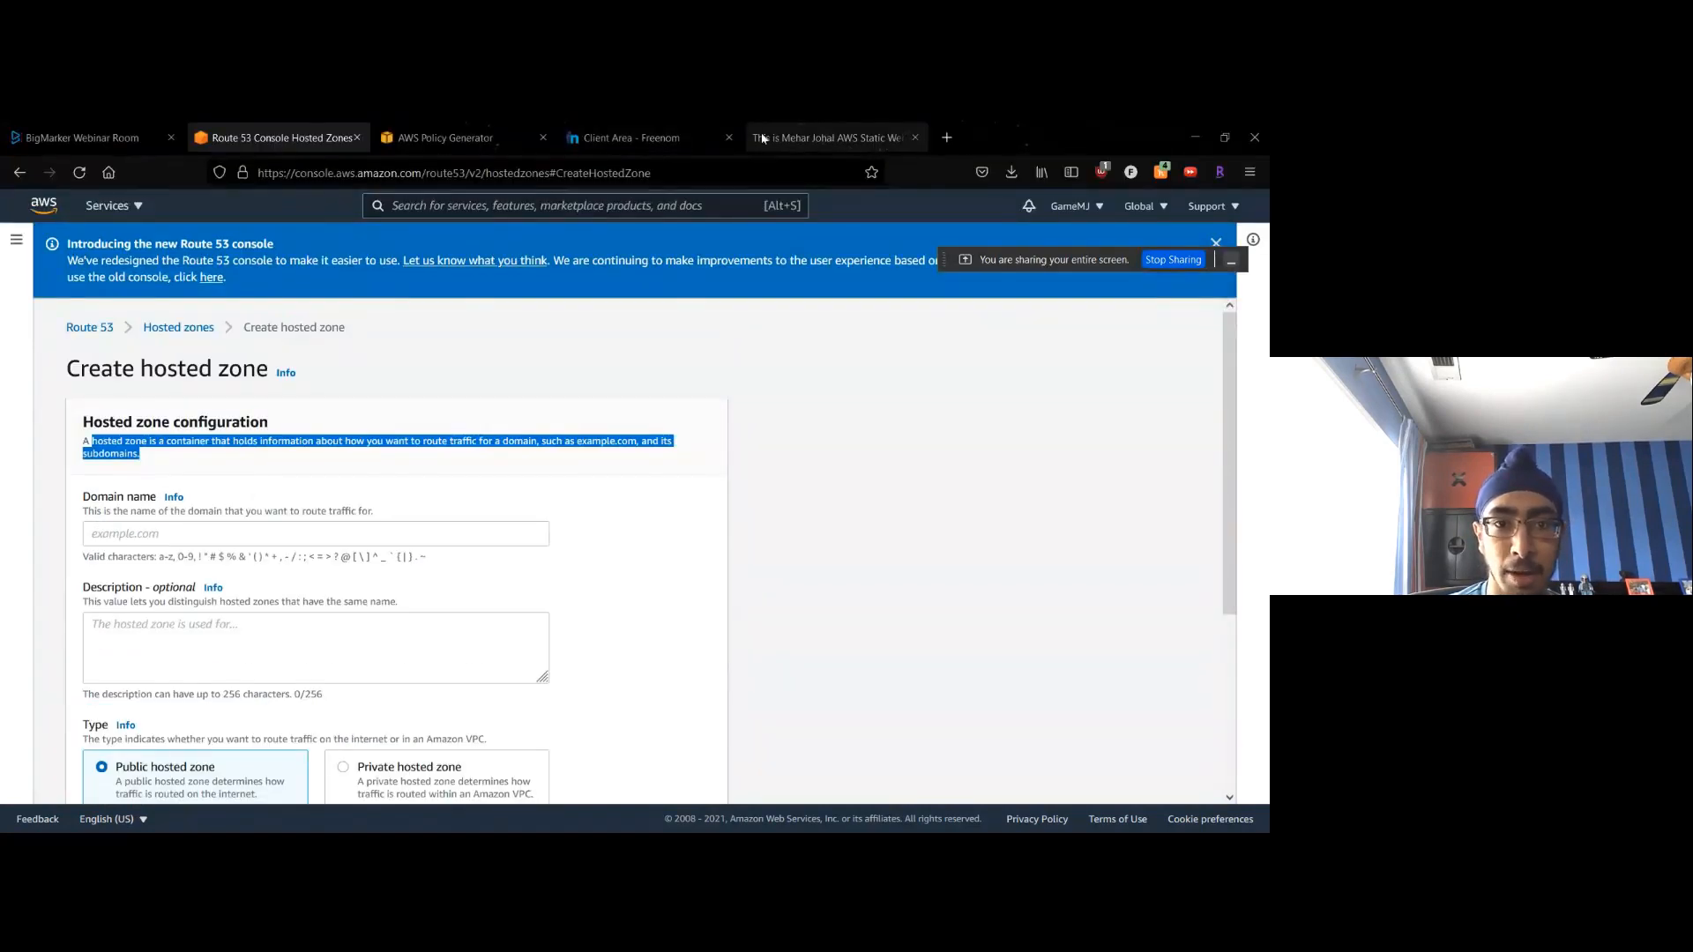
pyautogui.click(765, 140)
pyautogui.click(628, 138)
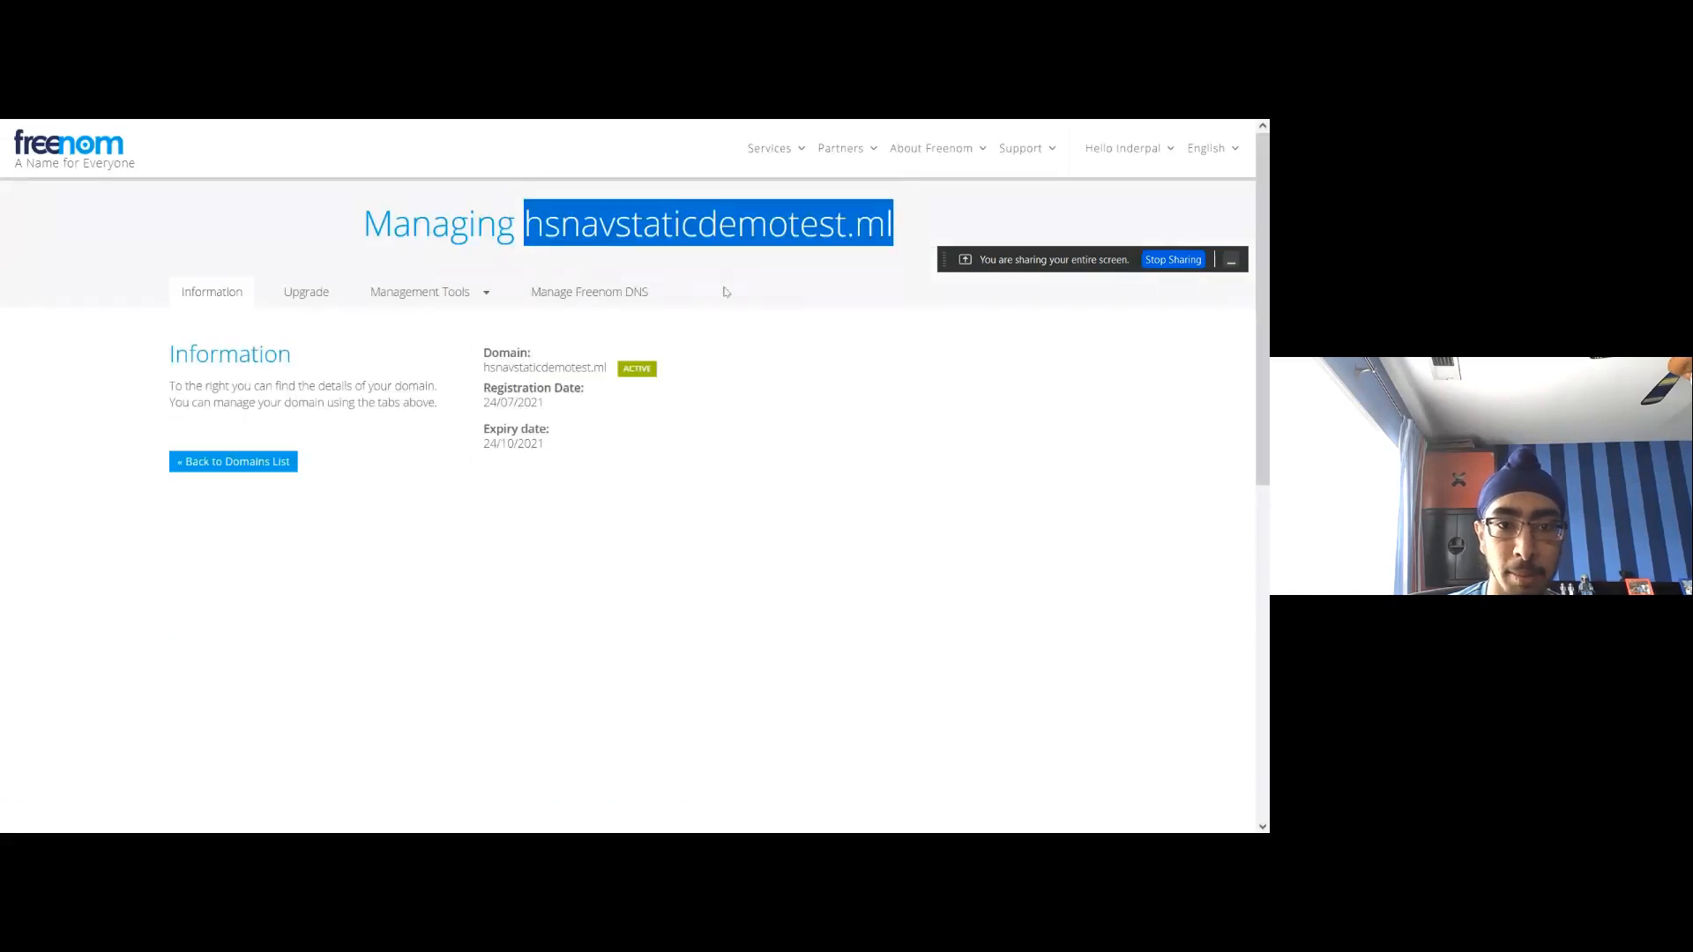
pyautogui.rightClick(614, 227)
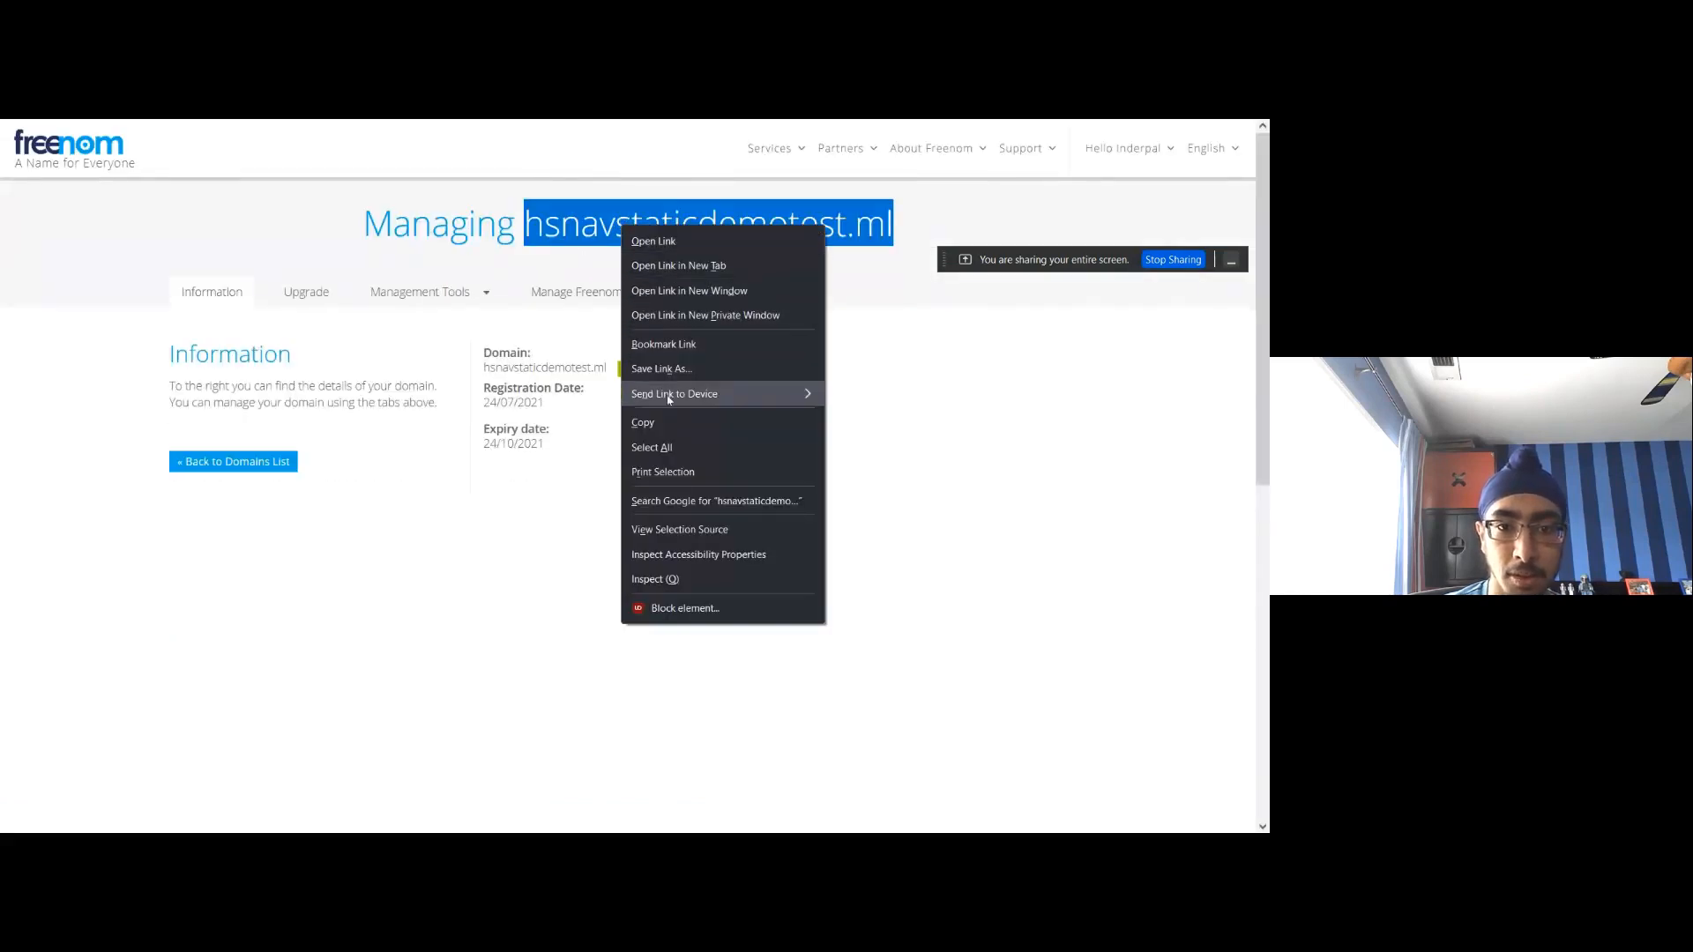
pyautogui.click(660, 432)
# Paste hsnavstaticdemotest.ml into the hosted zone's Domain name, keeping Public hosted zone
pyautogui.click(256, 123)
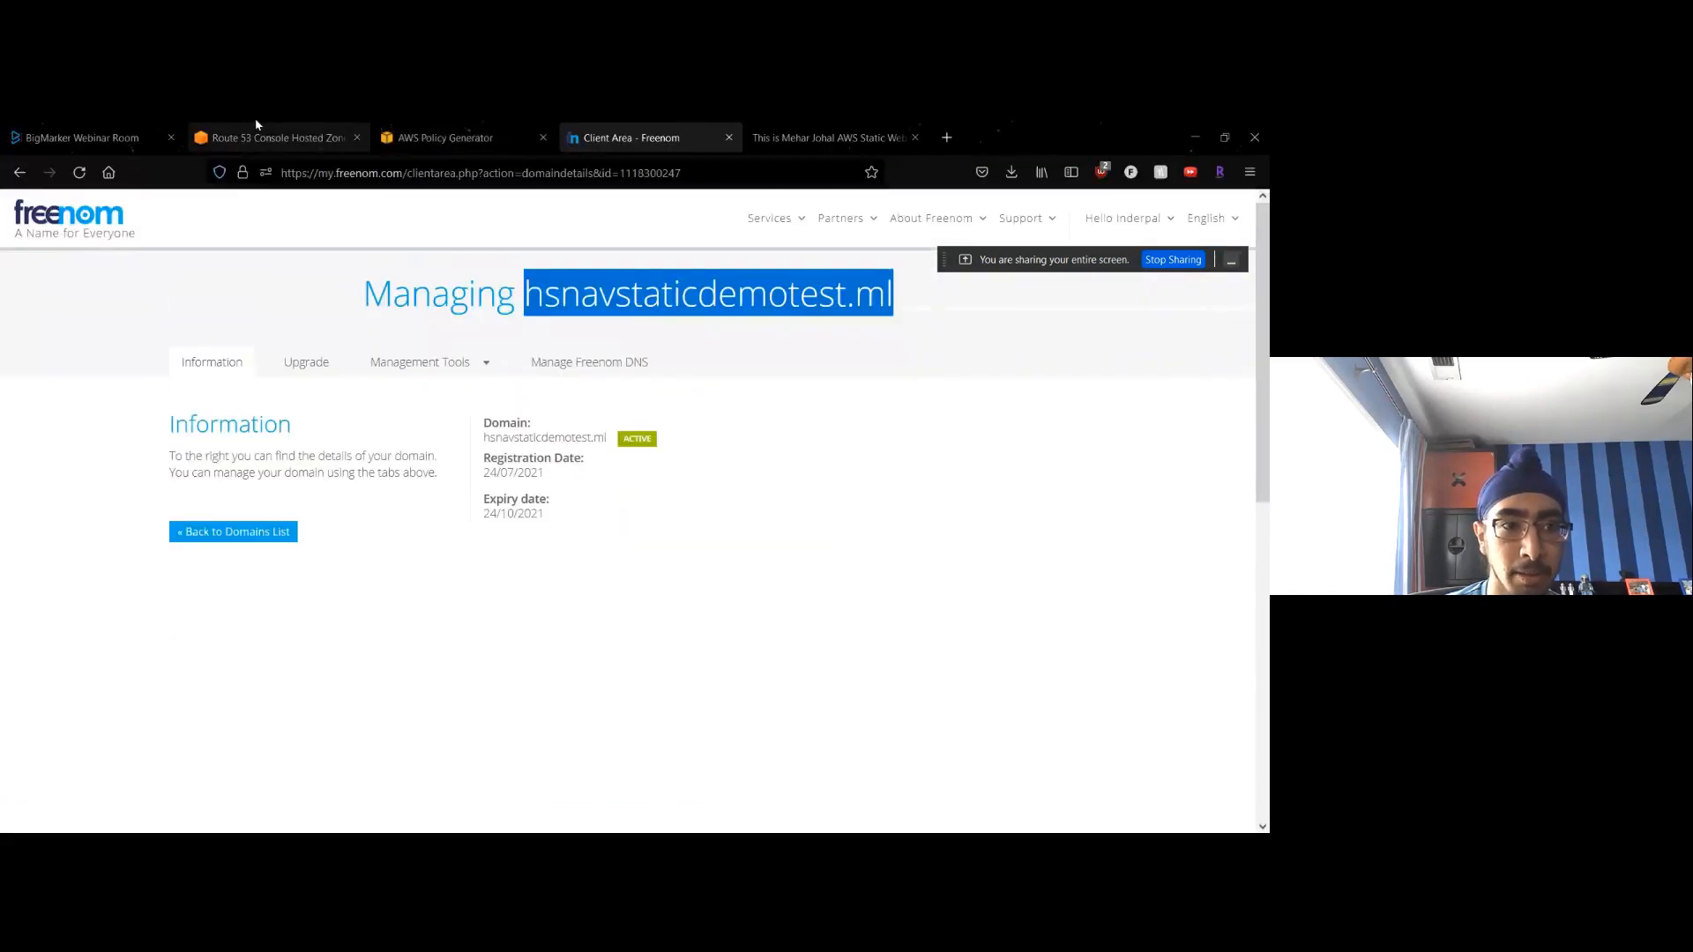
pyautogui.click(163, 462)
pyautogui.rightClick(163, 460)
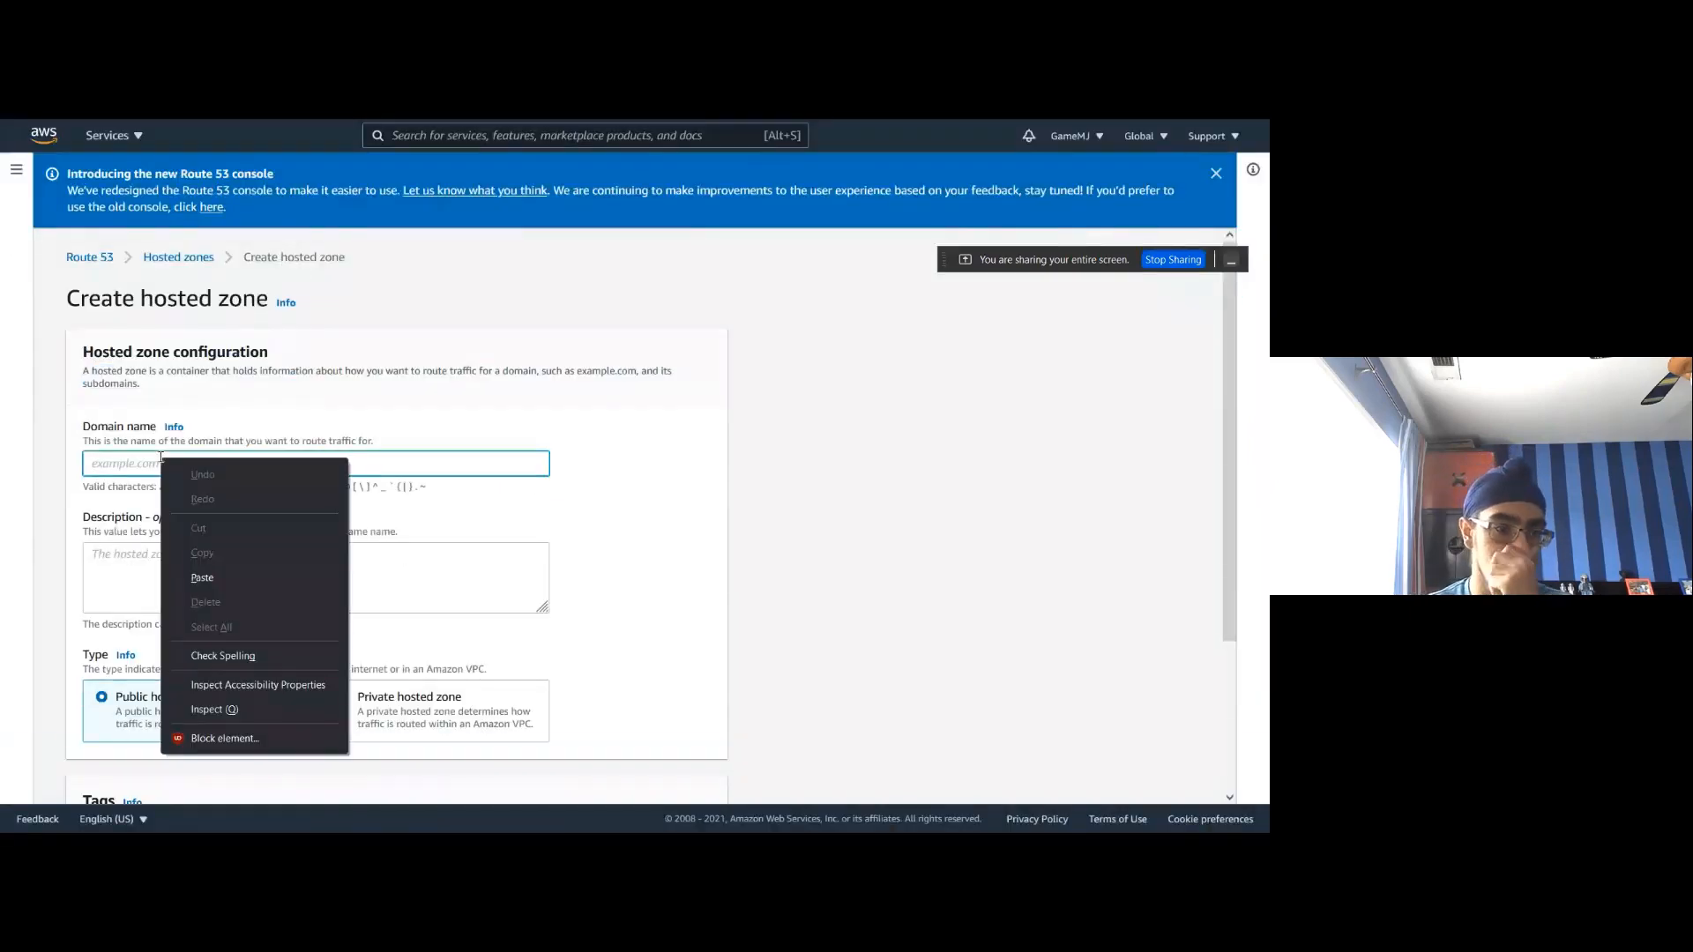
pyautogui.click(202, 578)
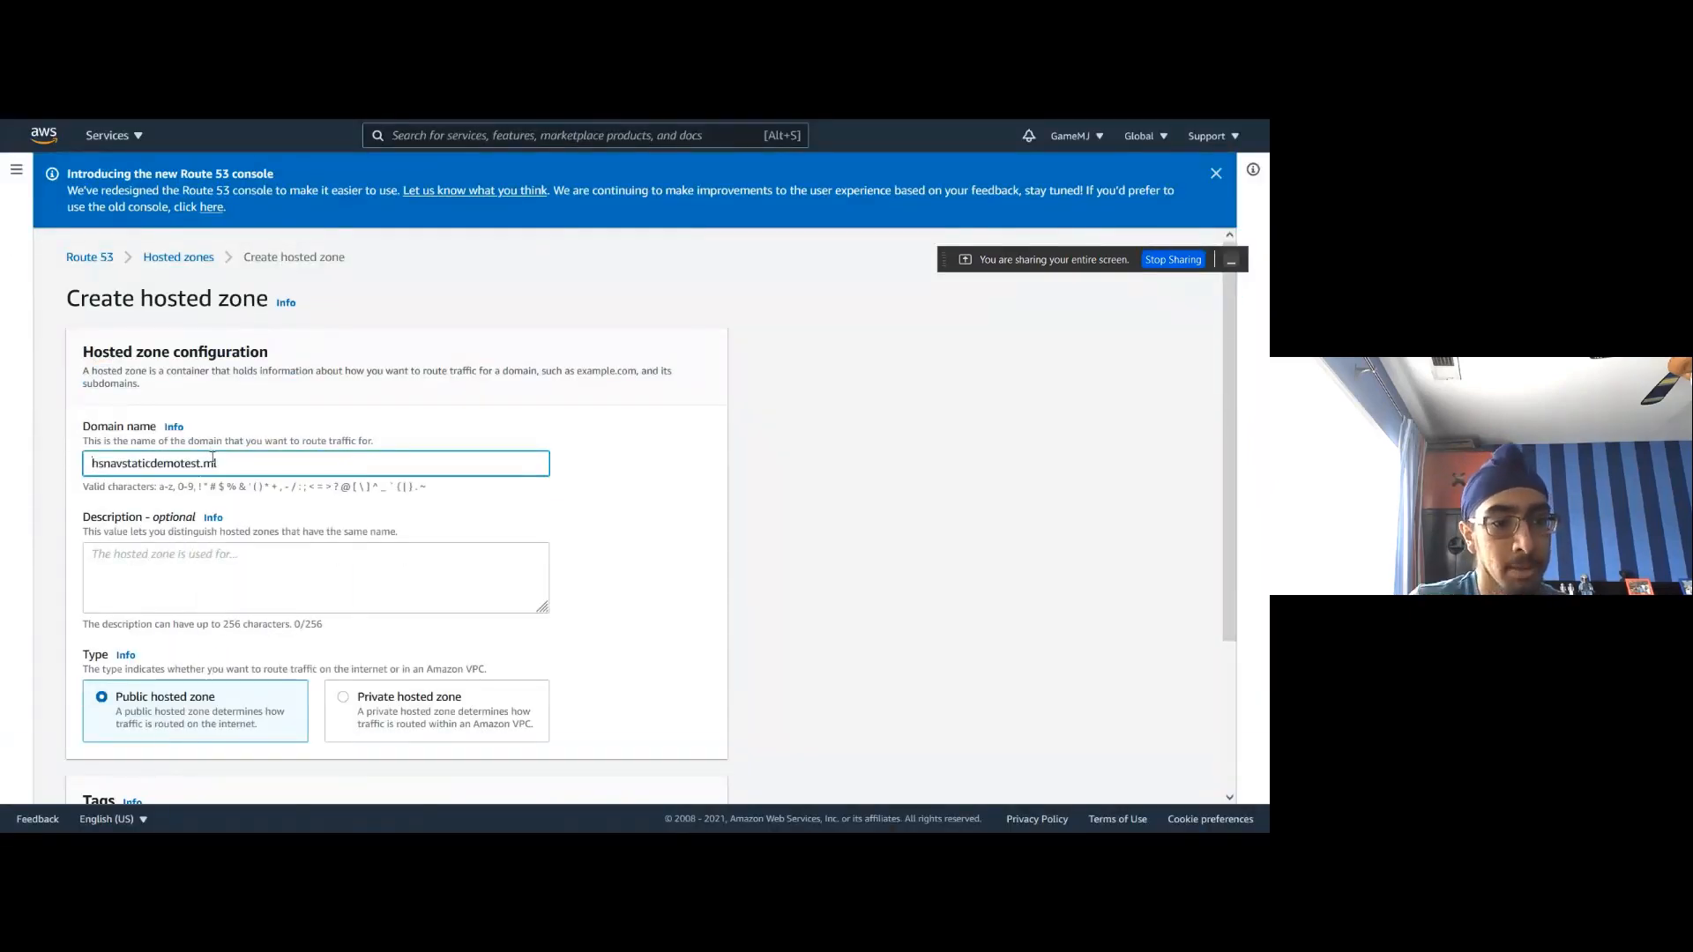
pyautogui.scroll(-2, 304, 575)
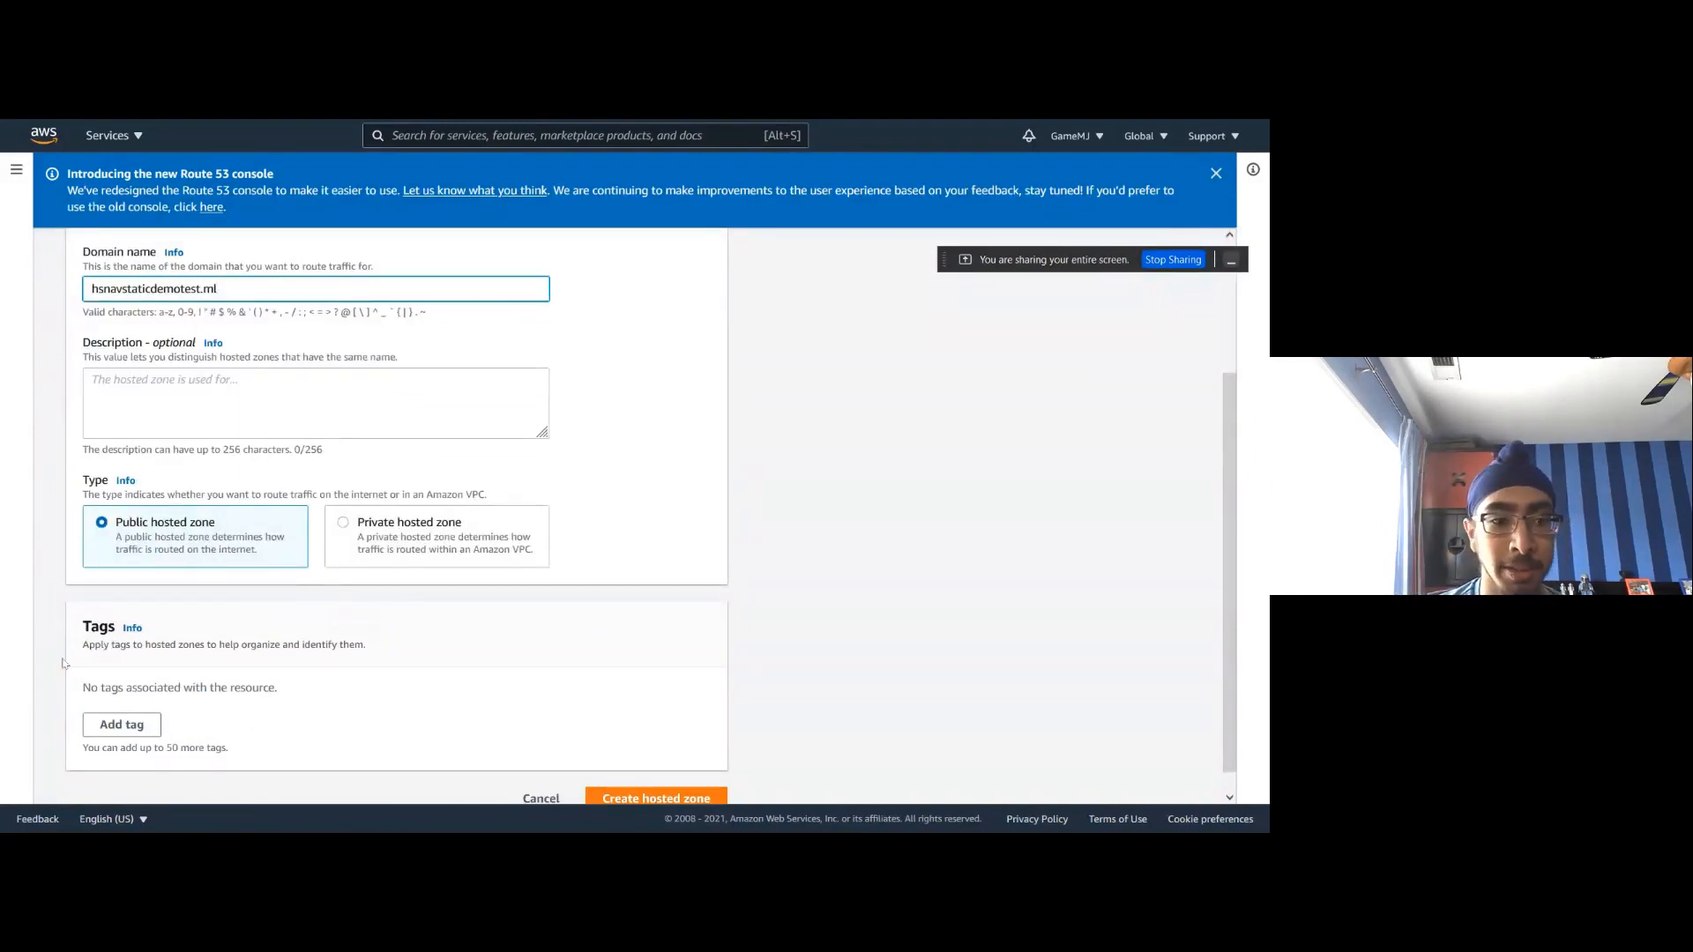
pyautogui.scroll(-1, 217, 636)
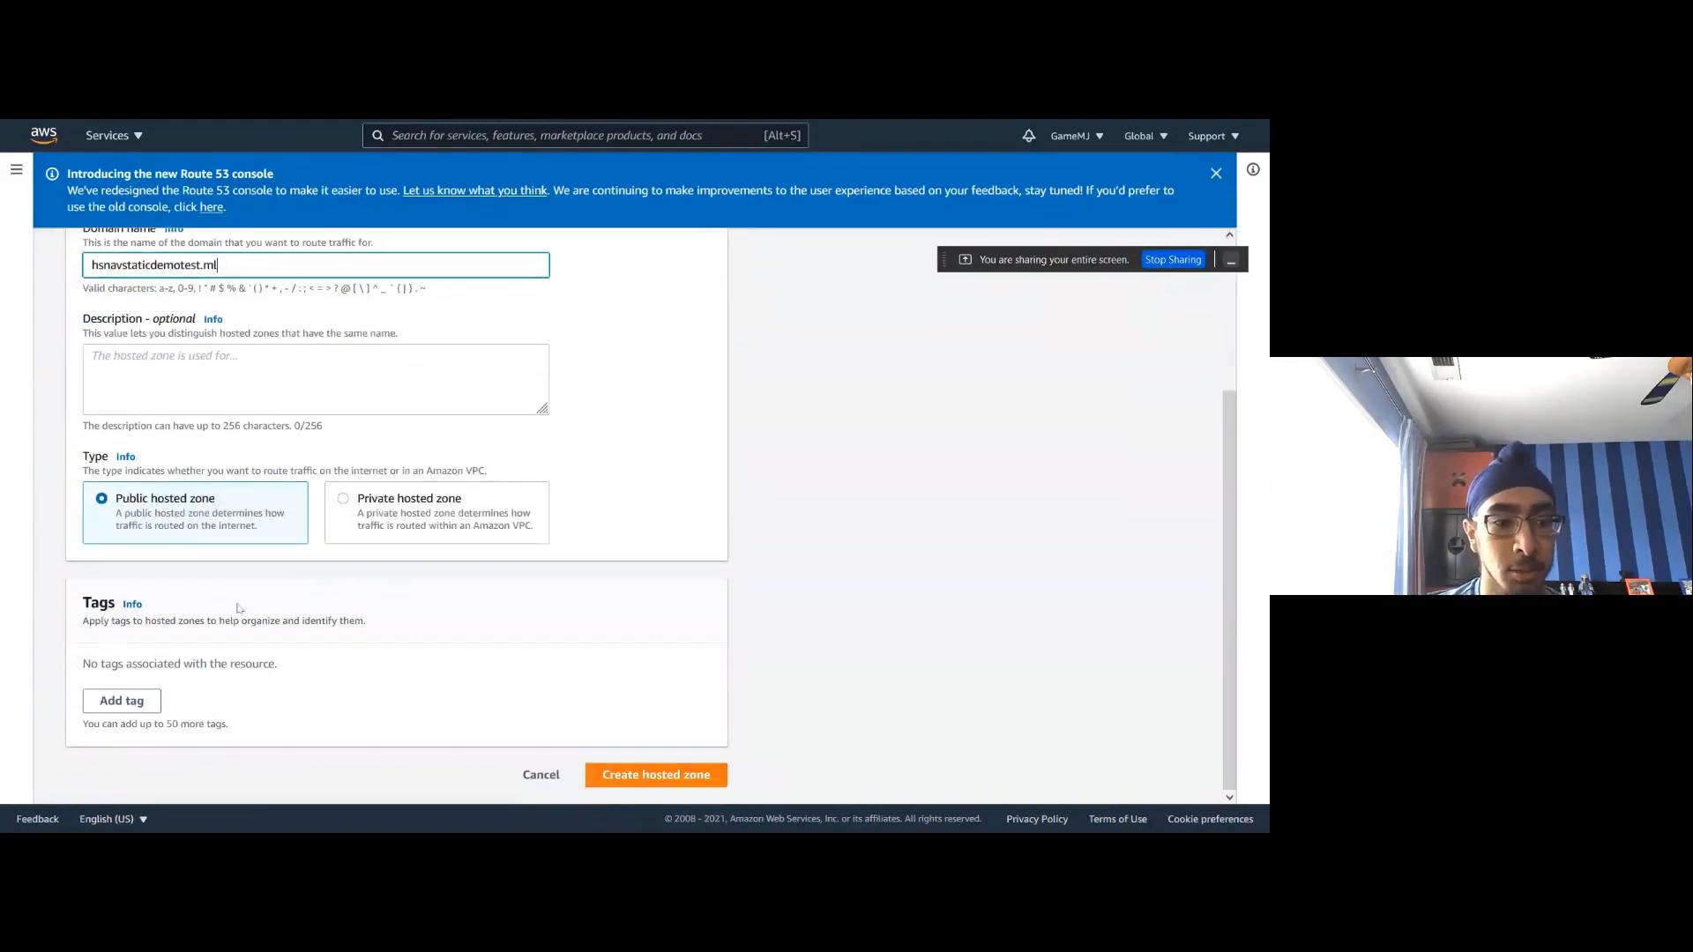
# Create the hsnavstaticdemotest.ml hosted zone, then open Management Tools on its Freenom page
pyautogui.click(638, 788)
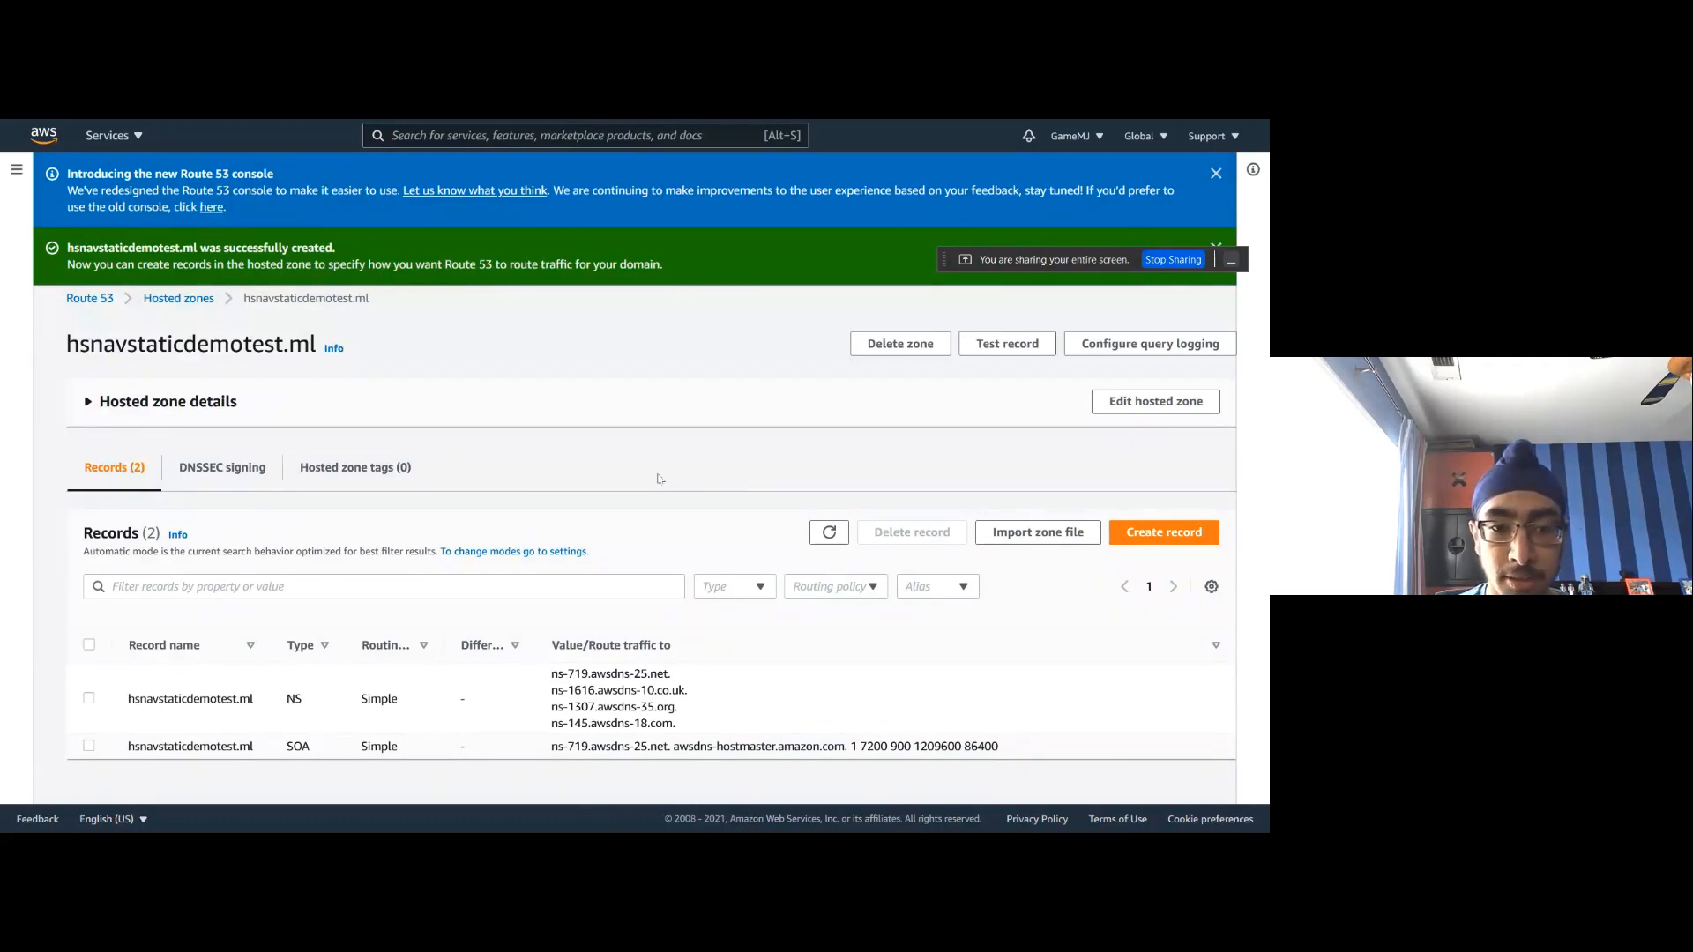
pyautogui.moveTo(853, 124)
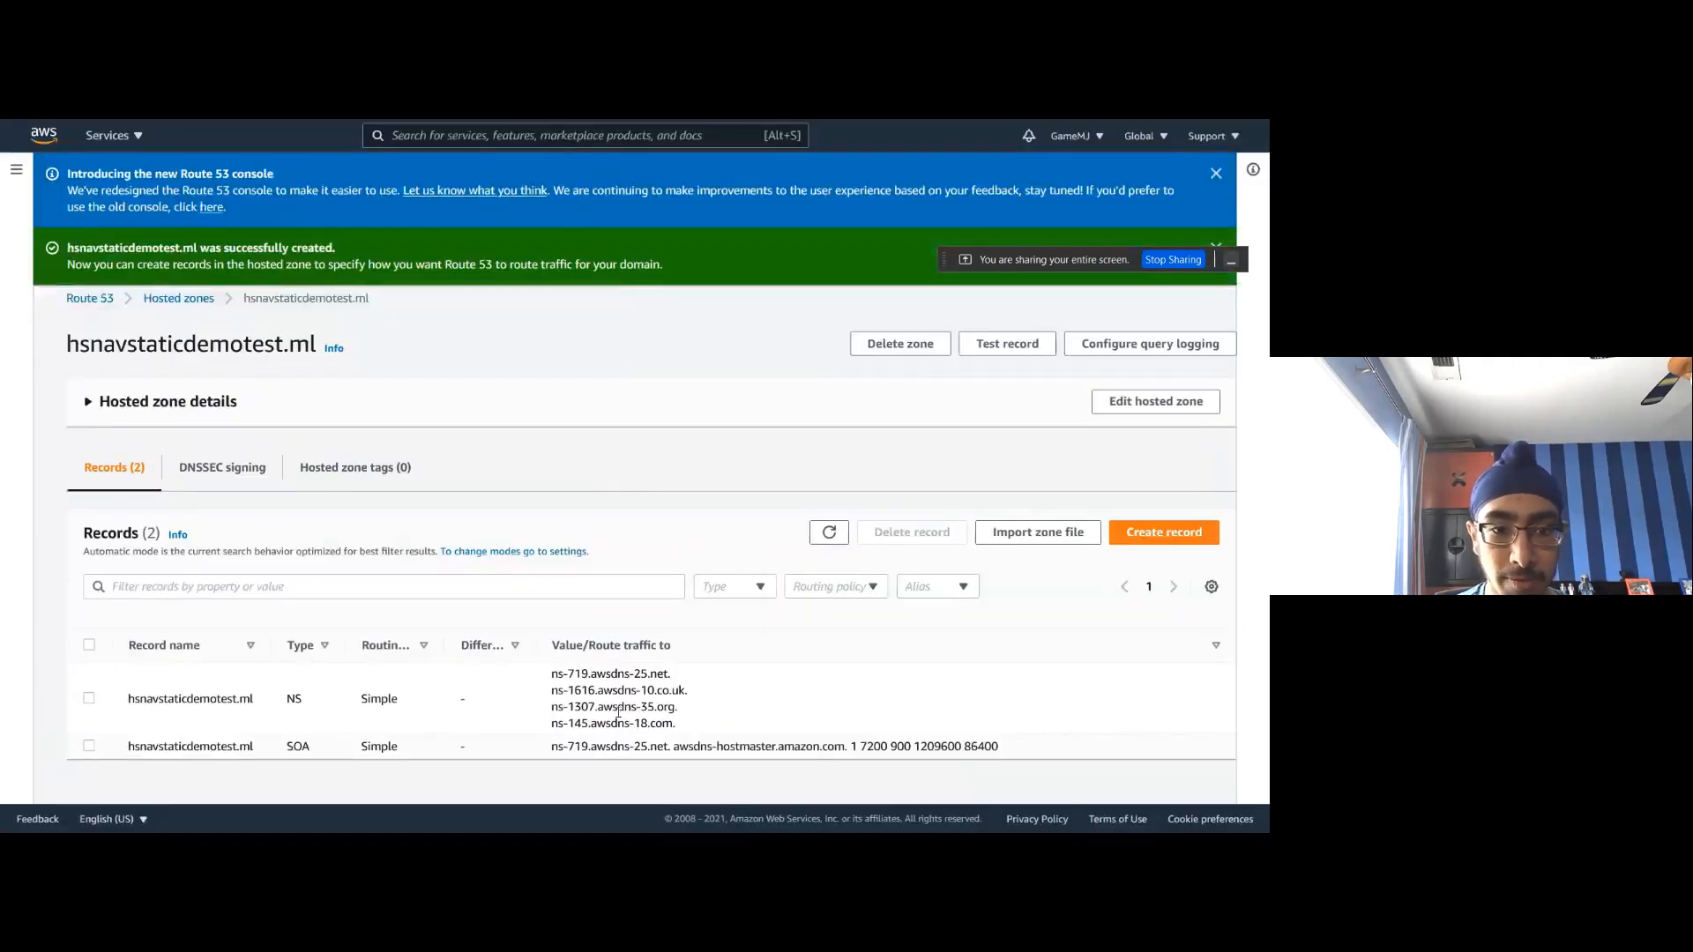
pyautogui.click(643, 124)
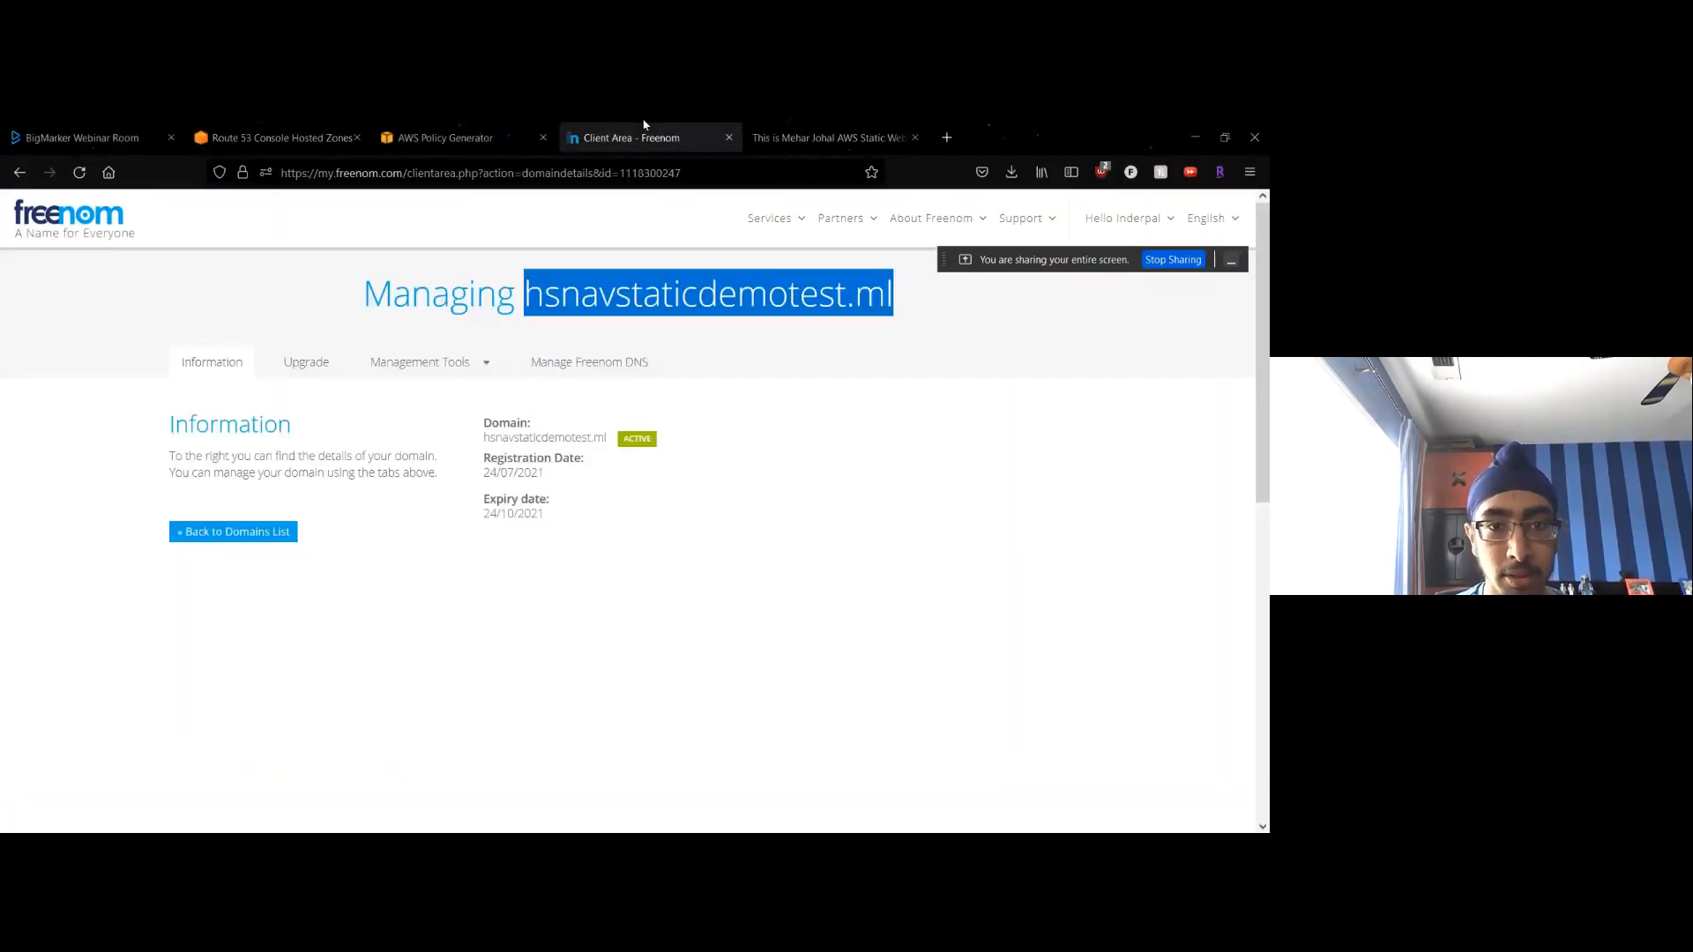
pyautogui.click(651, 211)
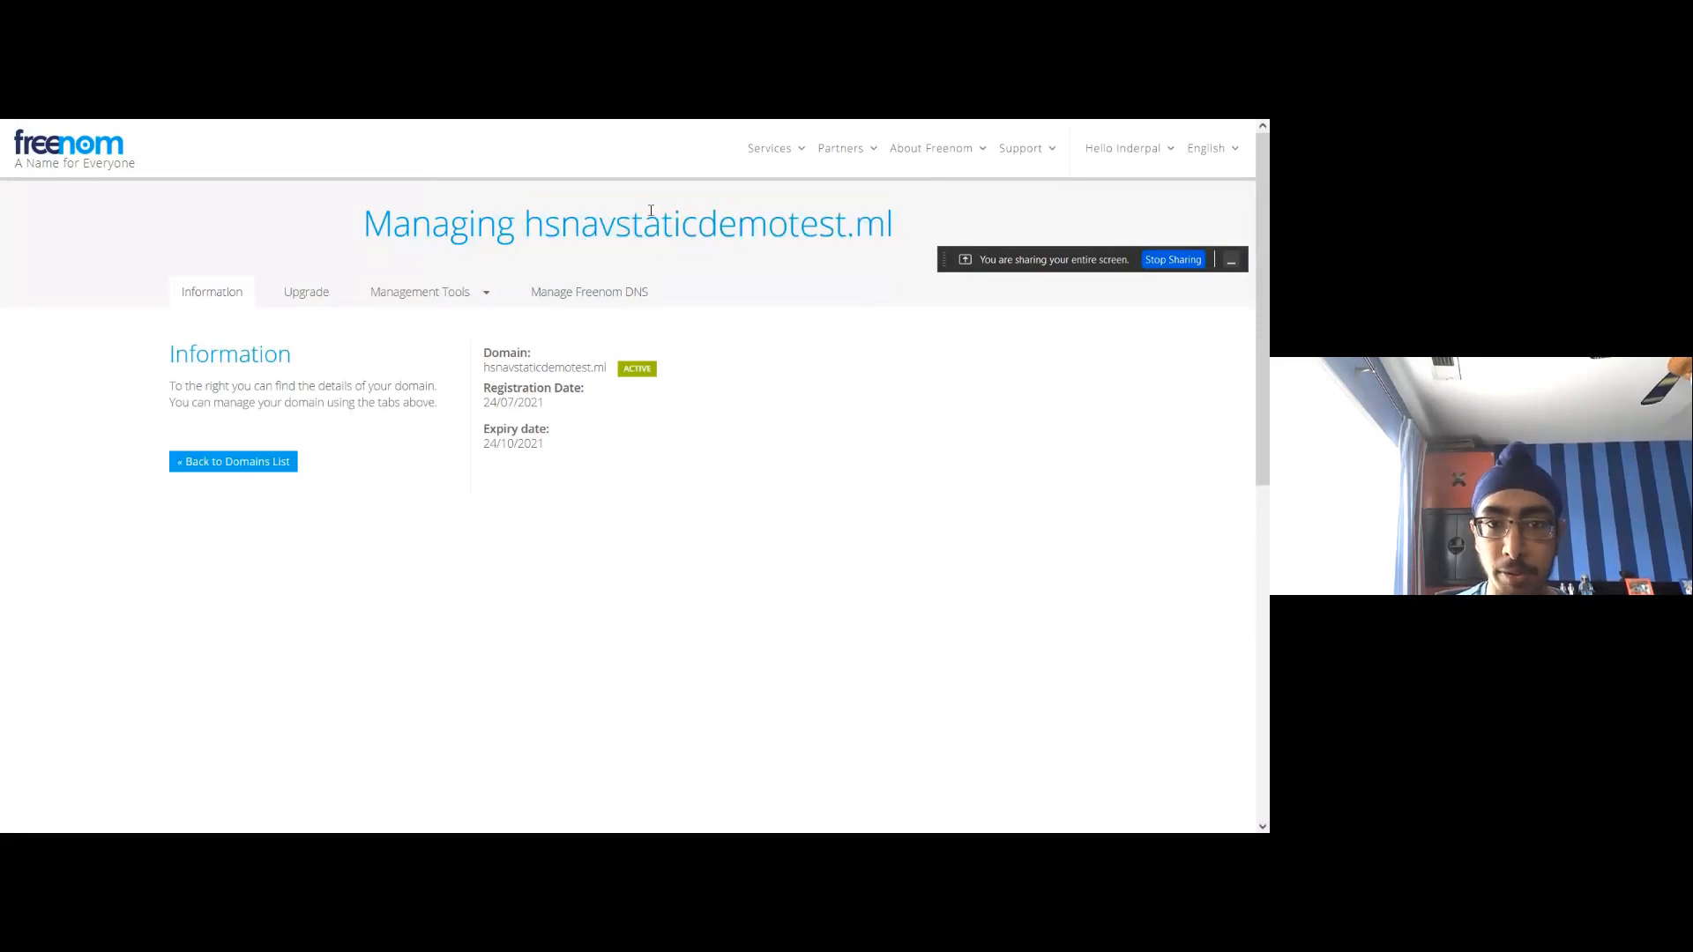
pyautogui.click(479, 304)
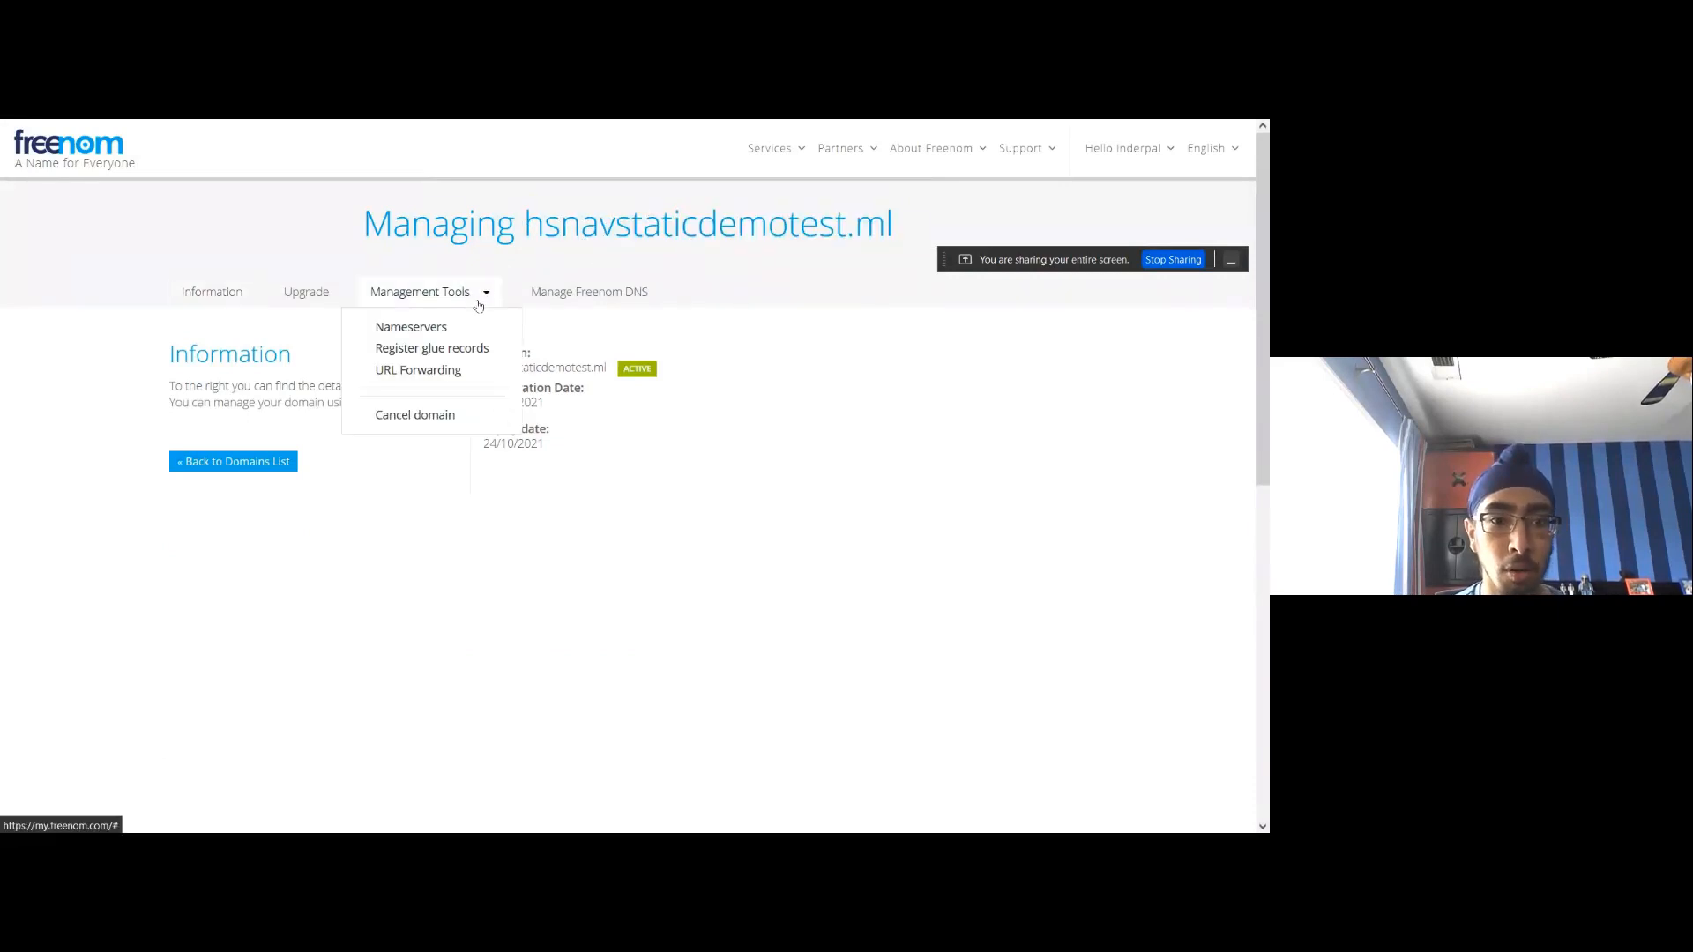
# Choose custom nameservers and paste ns-719.awsdns-25.net. from Route 53 into Nameserver 1
pyautogui.click(381, 335)
pyautogui.click(489, 405)
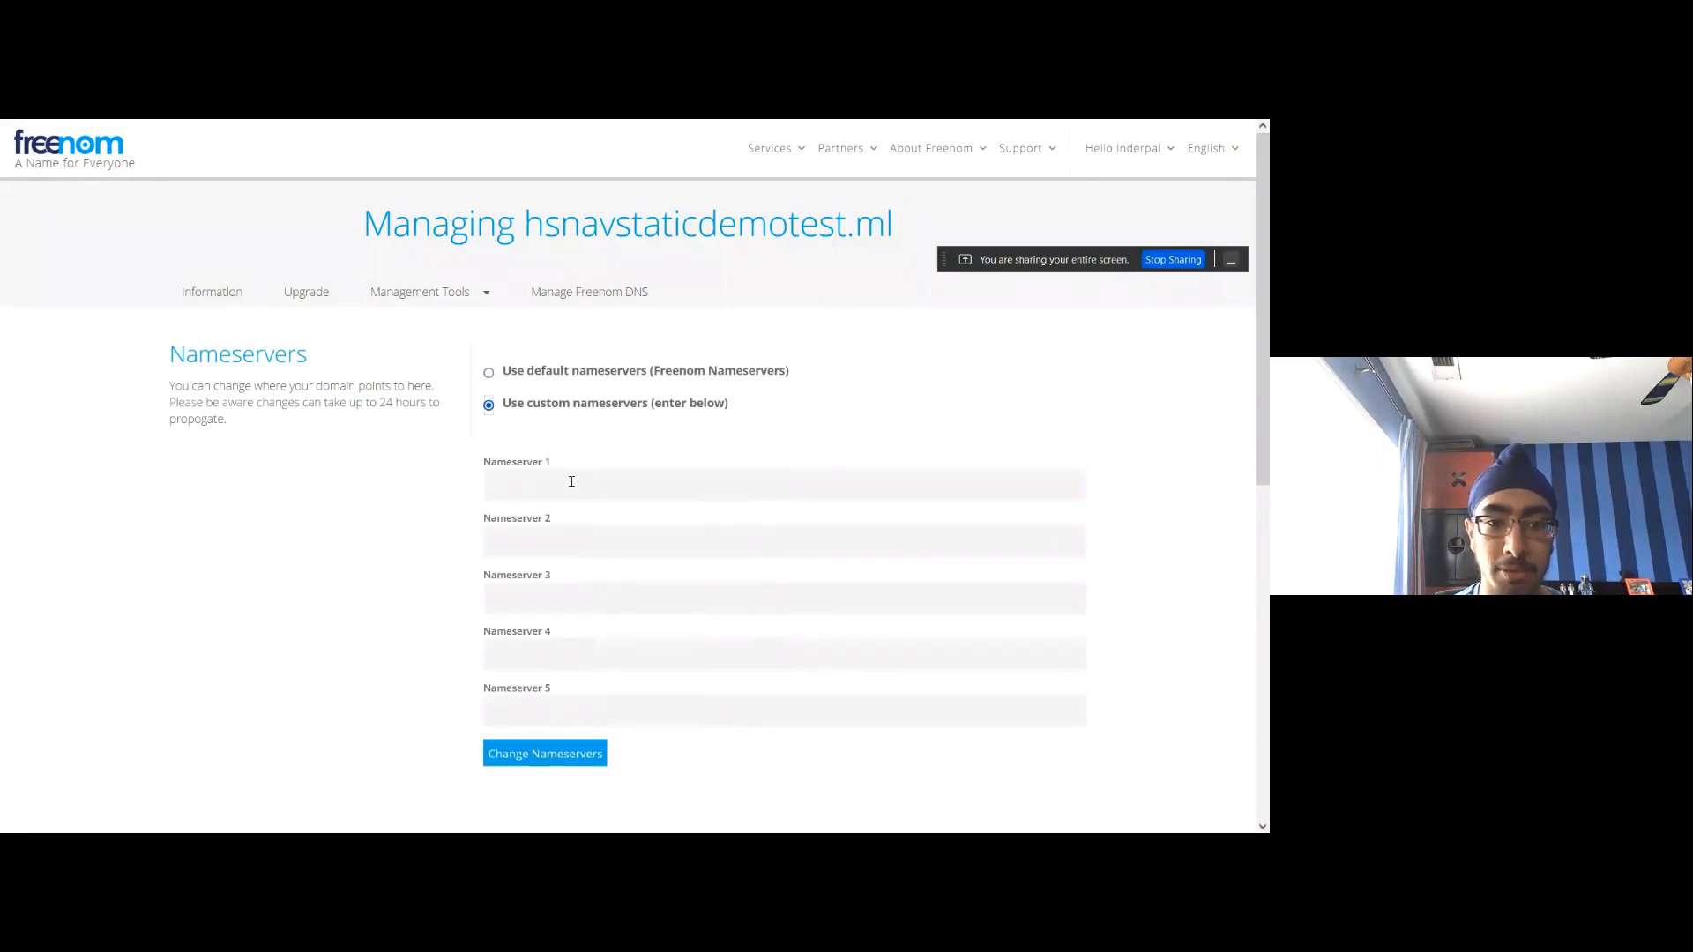
pyautogui.moveTo(734, 120)
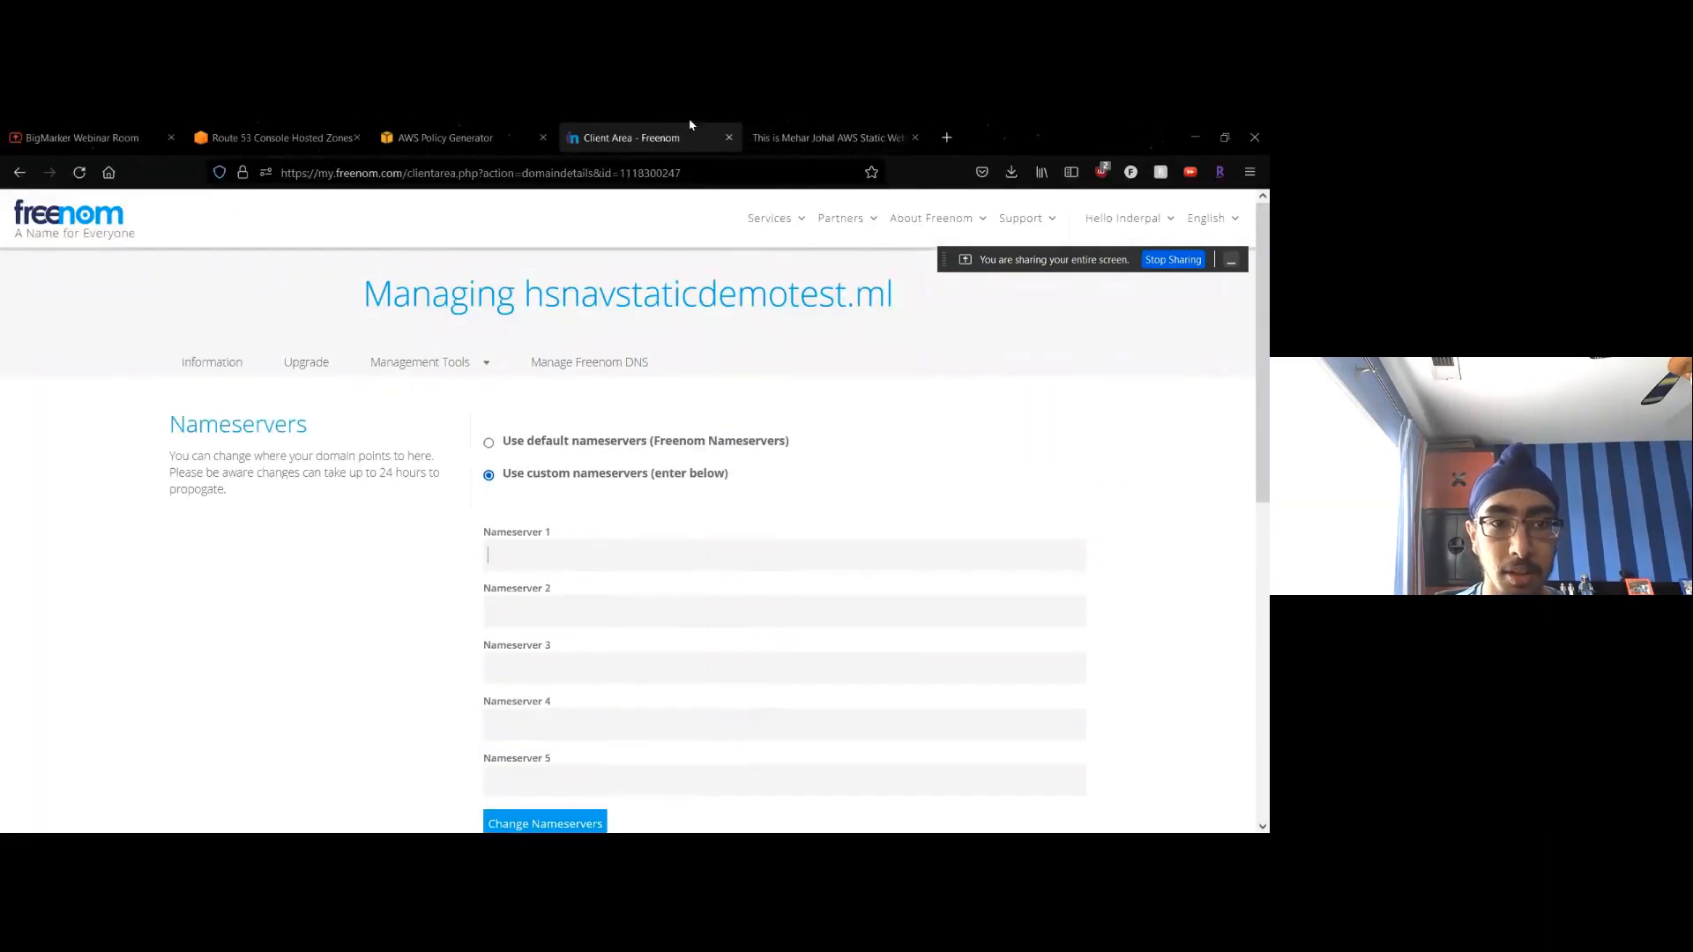
pyautogui.click(274, 137)
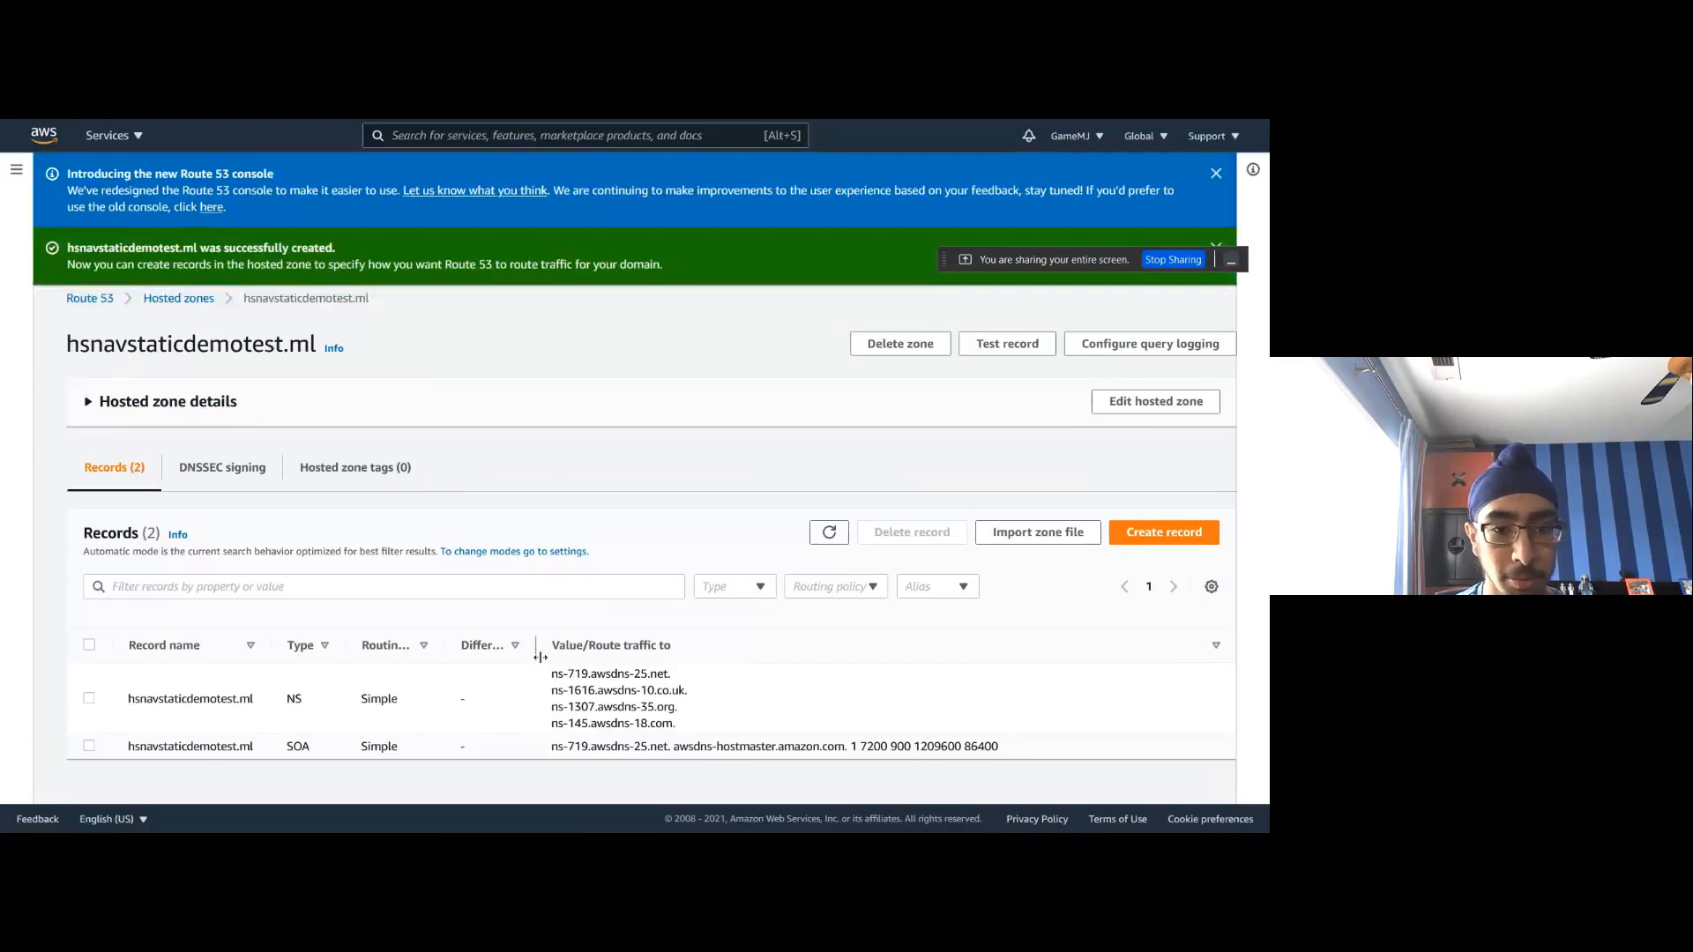
pyautogui.moveTo(554, 680); pyautogui.dragTo(677, 684)
pyautogui.rightClick(676, 684)
pyautogui.click(656, 432)
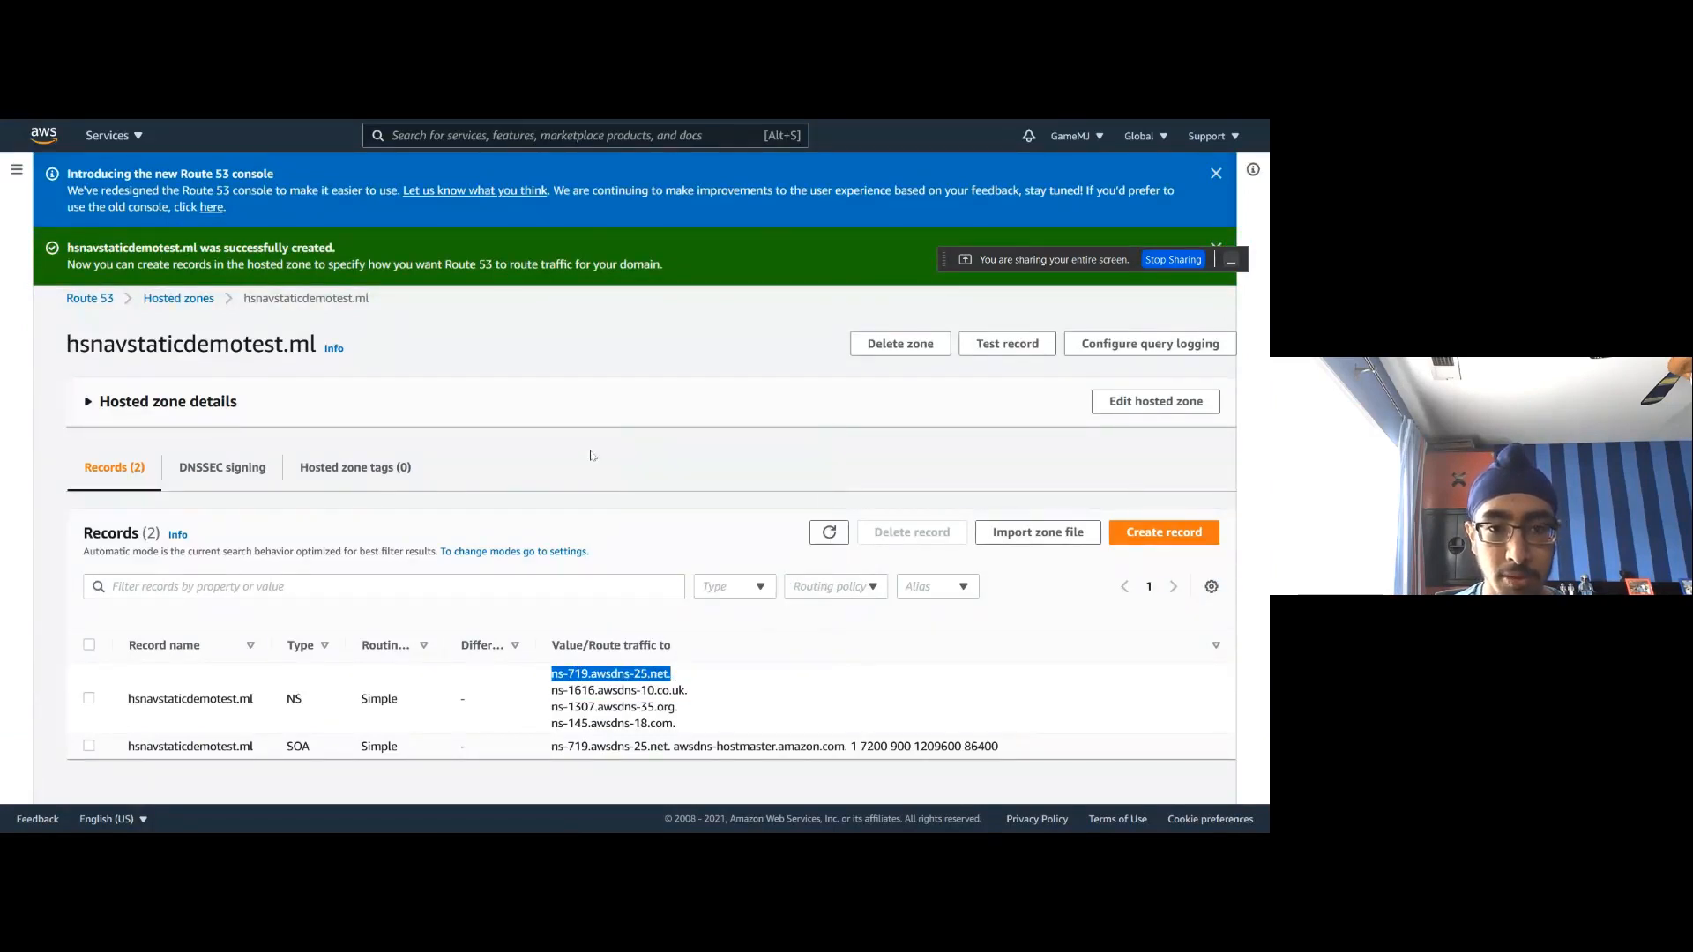
pyautogui.moveTo(511, 119)
pyautogui.click(631, 137)
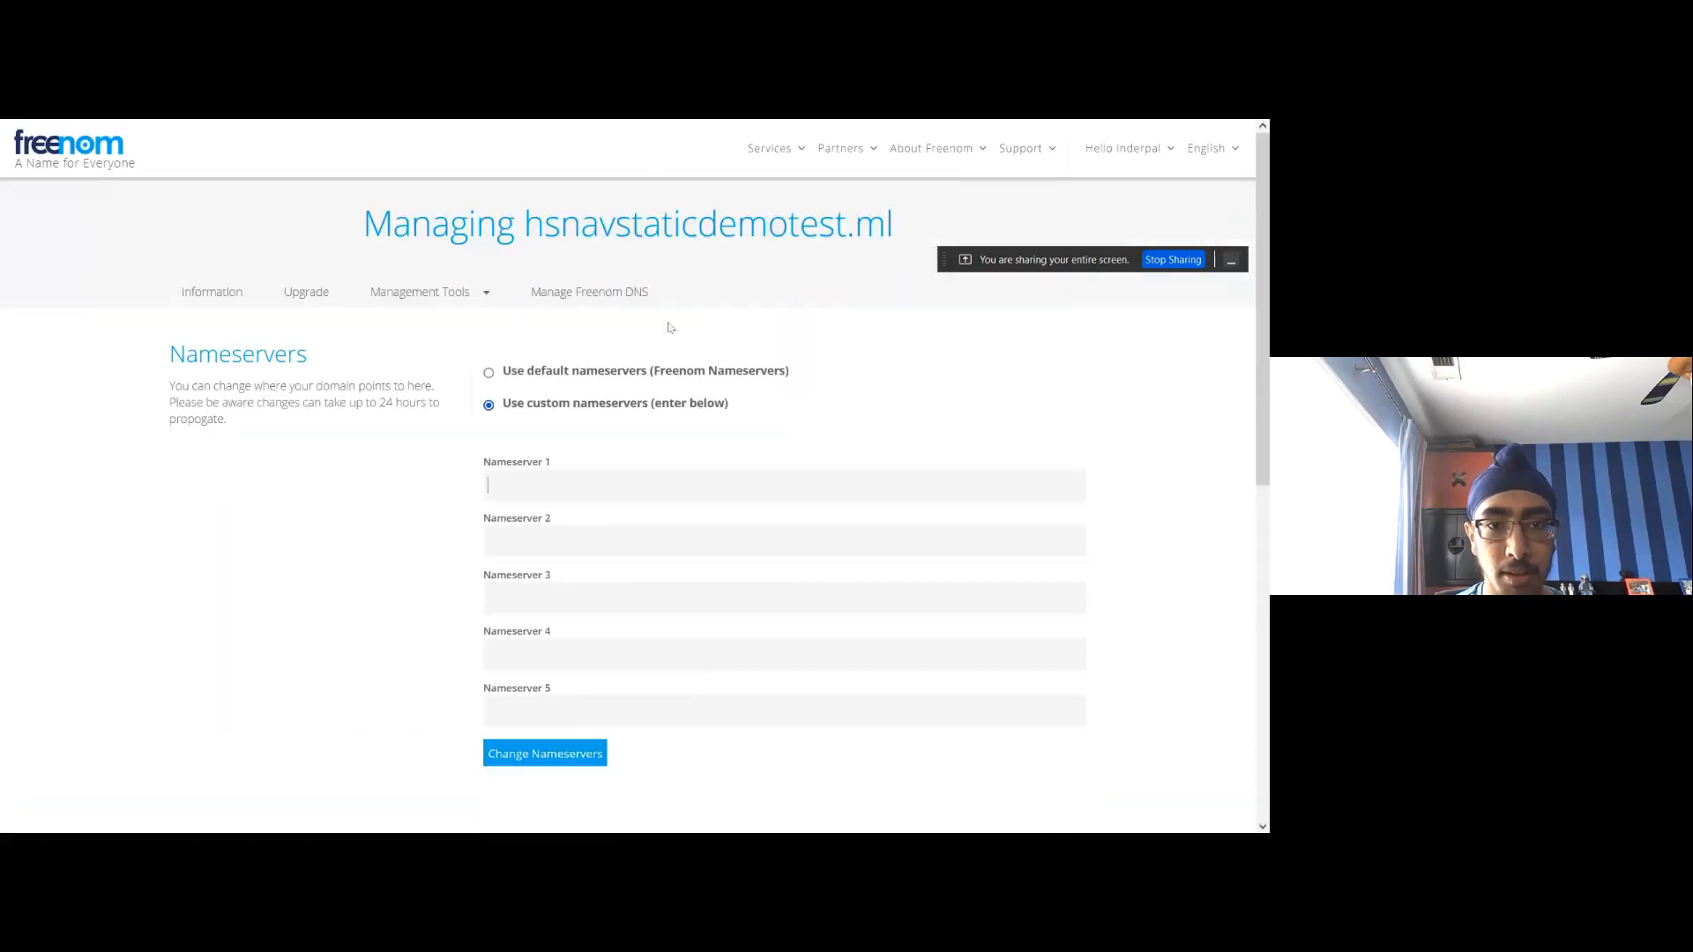
pyautogui.rightClick(580, 499)
pyautogui.click(628, 601)
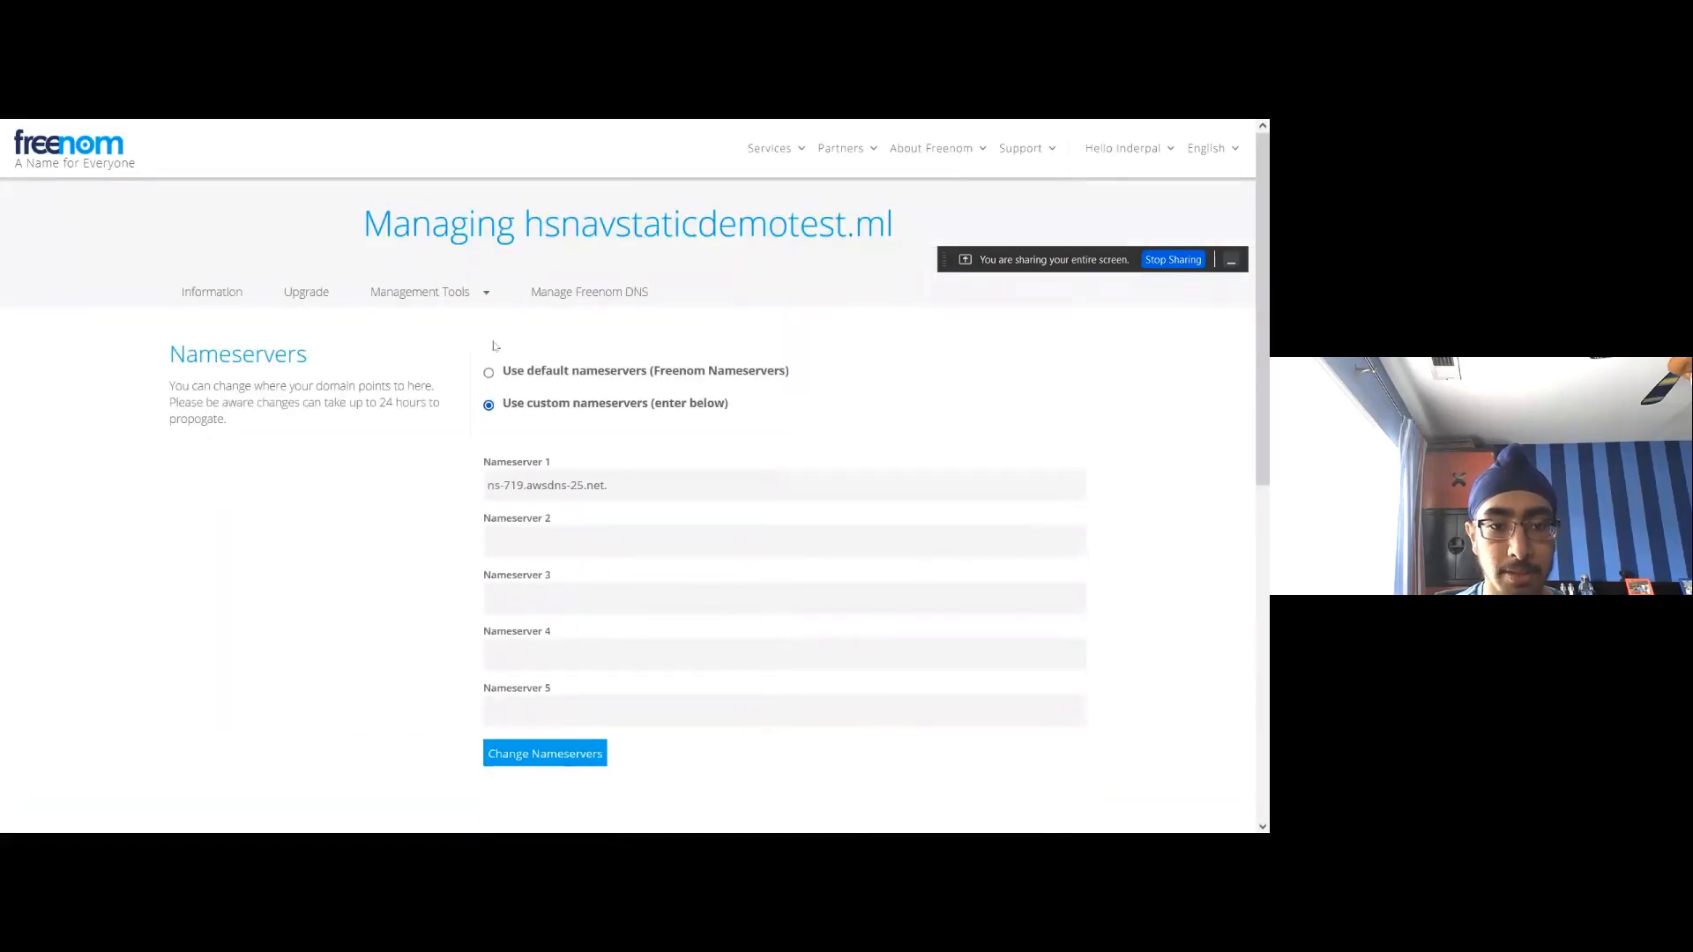
# Copy ns-1616.awsdns-10.co.uk. from Route 53 into Nameserver 2
pyautogui.click(291, 131)
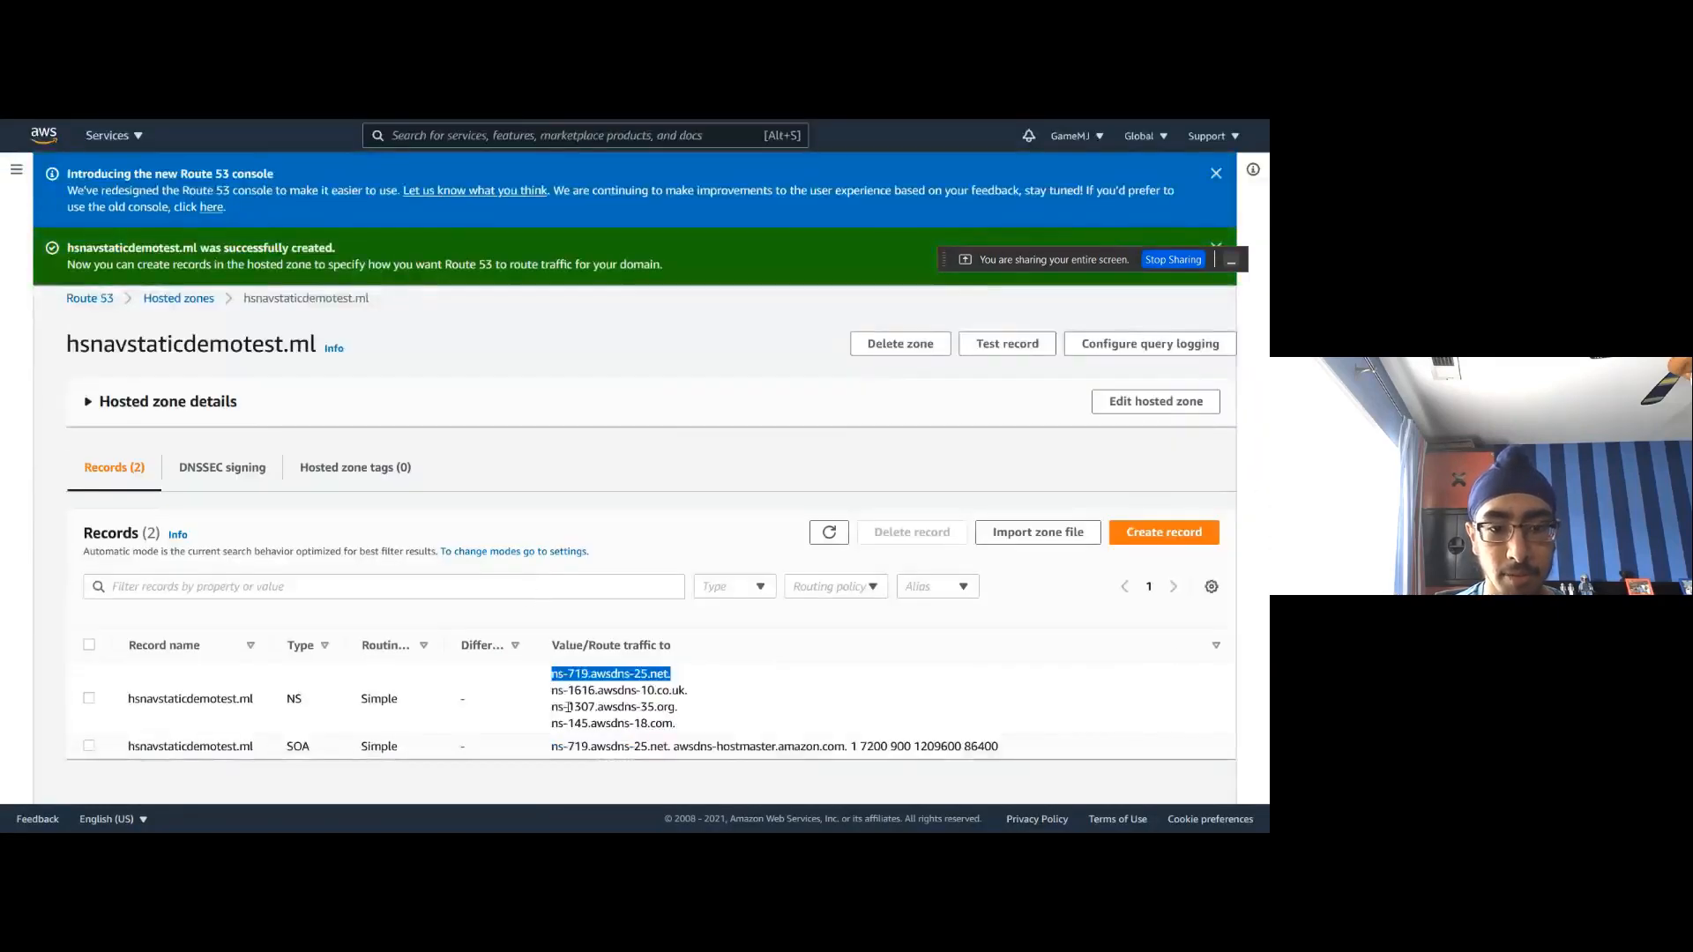
pyautogui.moveTo(549, 691); pyautogui.dragTo(667, 693)
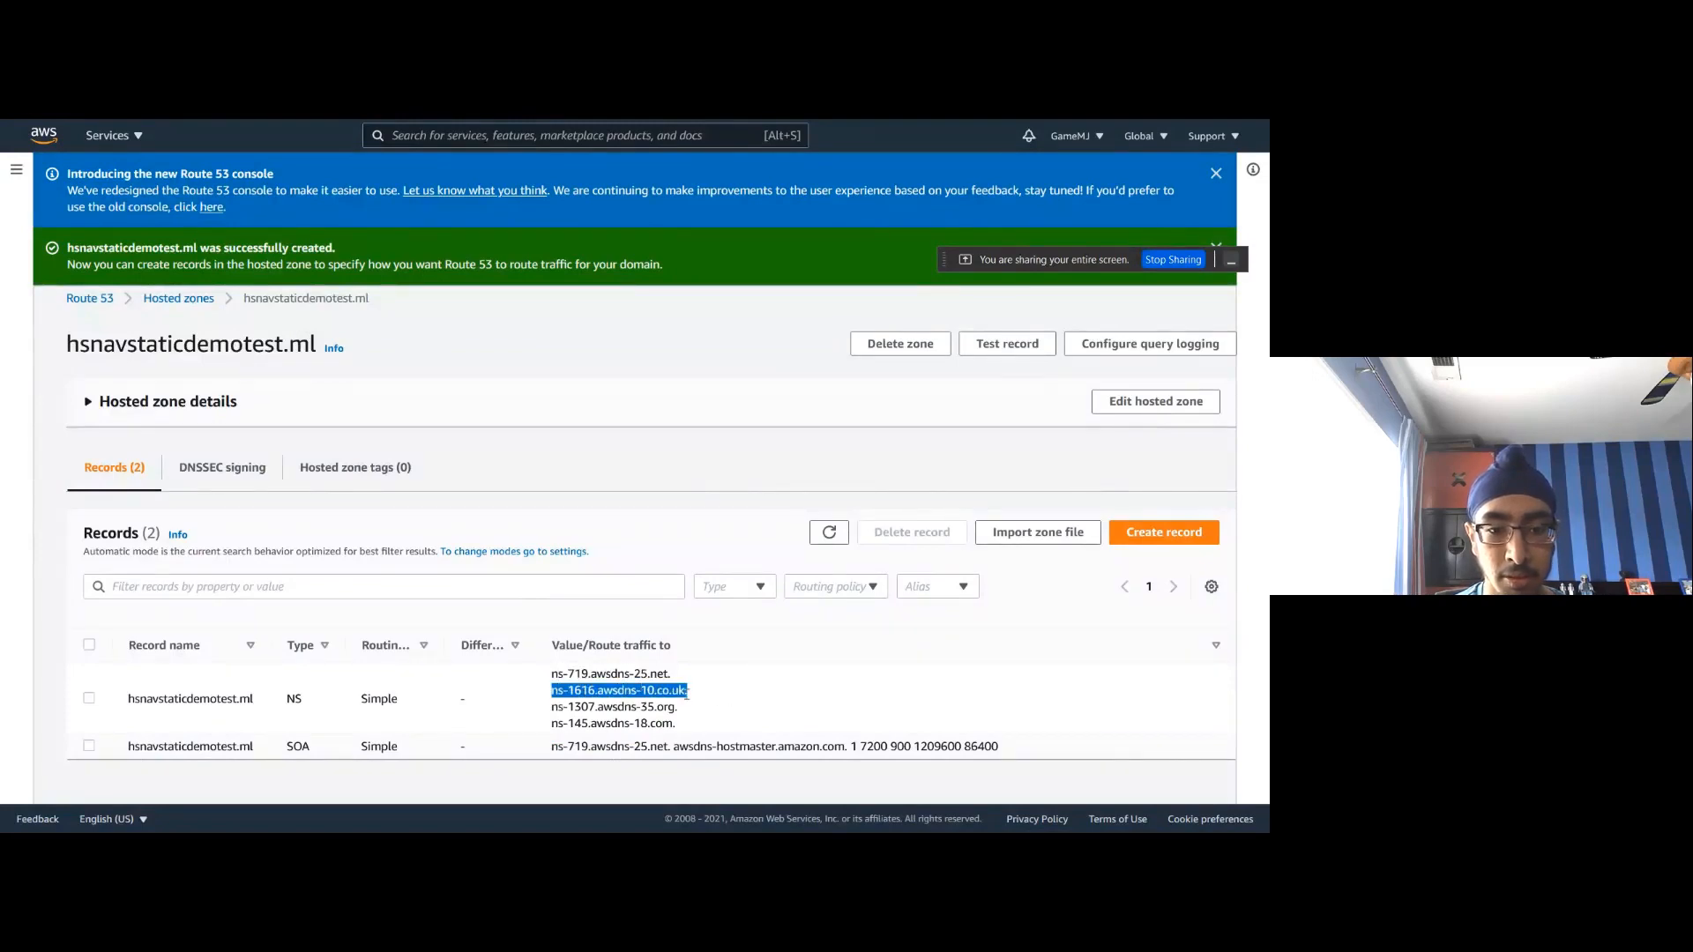
pyautogui.rightClick(668, 693)
pyautogui.click(685, 462)
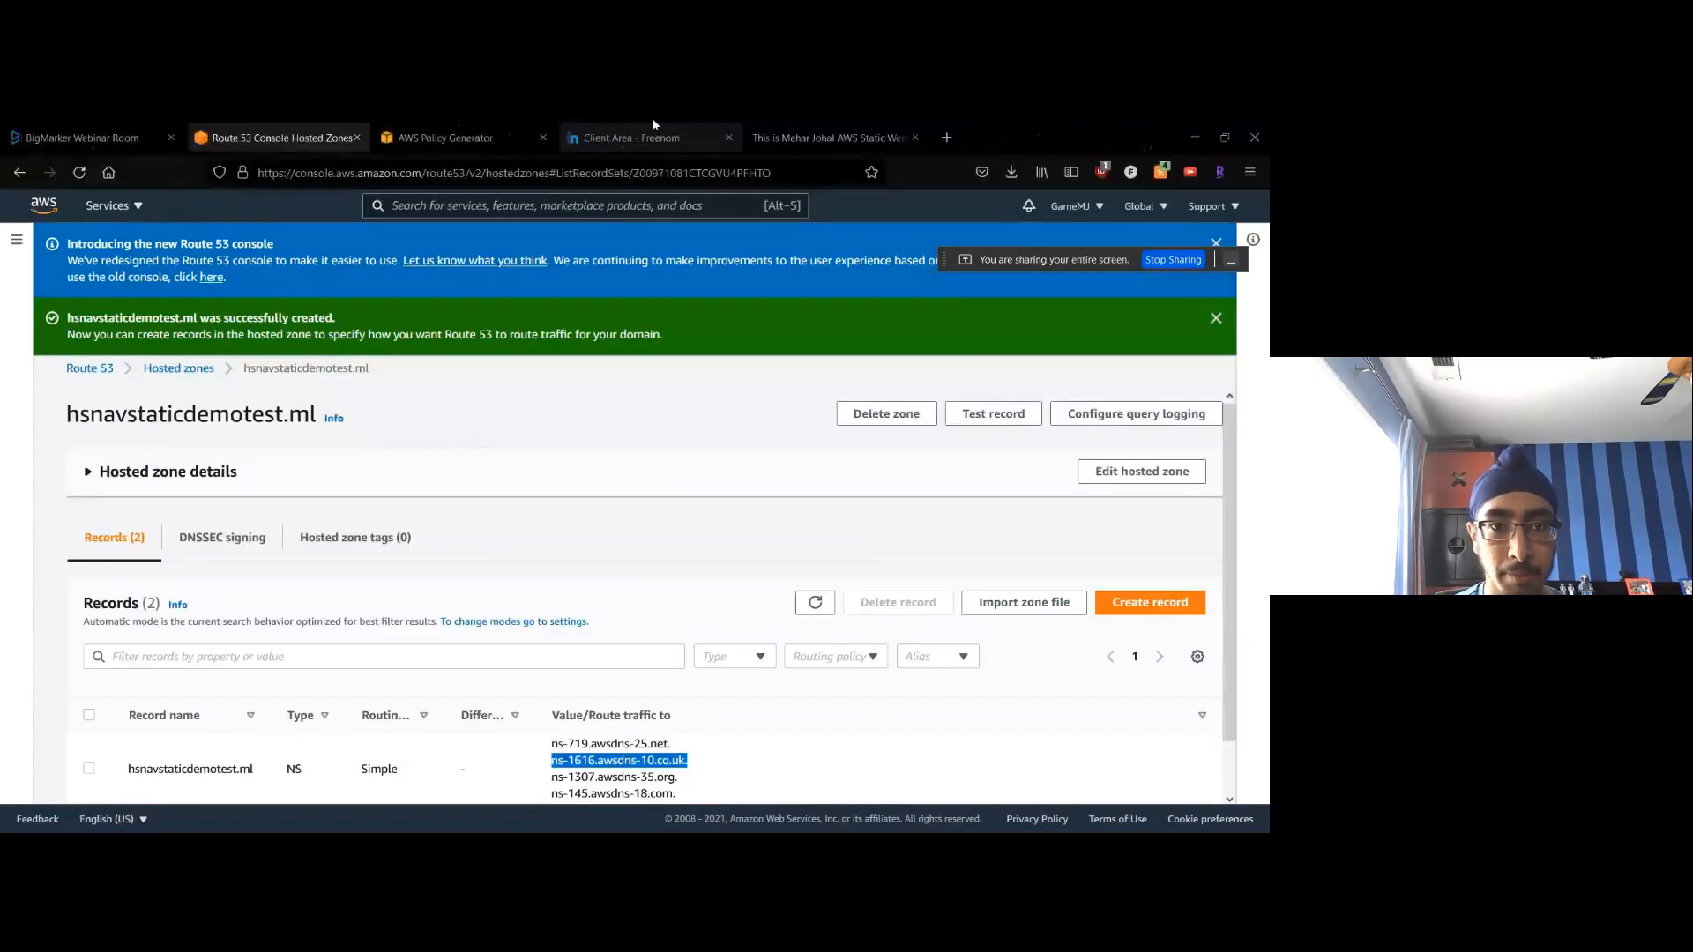
pyautogui.click(632, 137)
pyautogui.rightClick(539, 546)
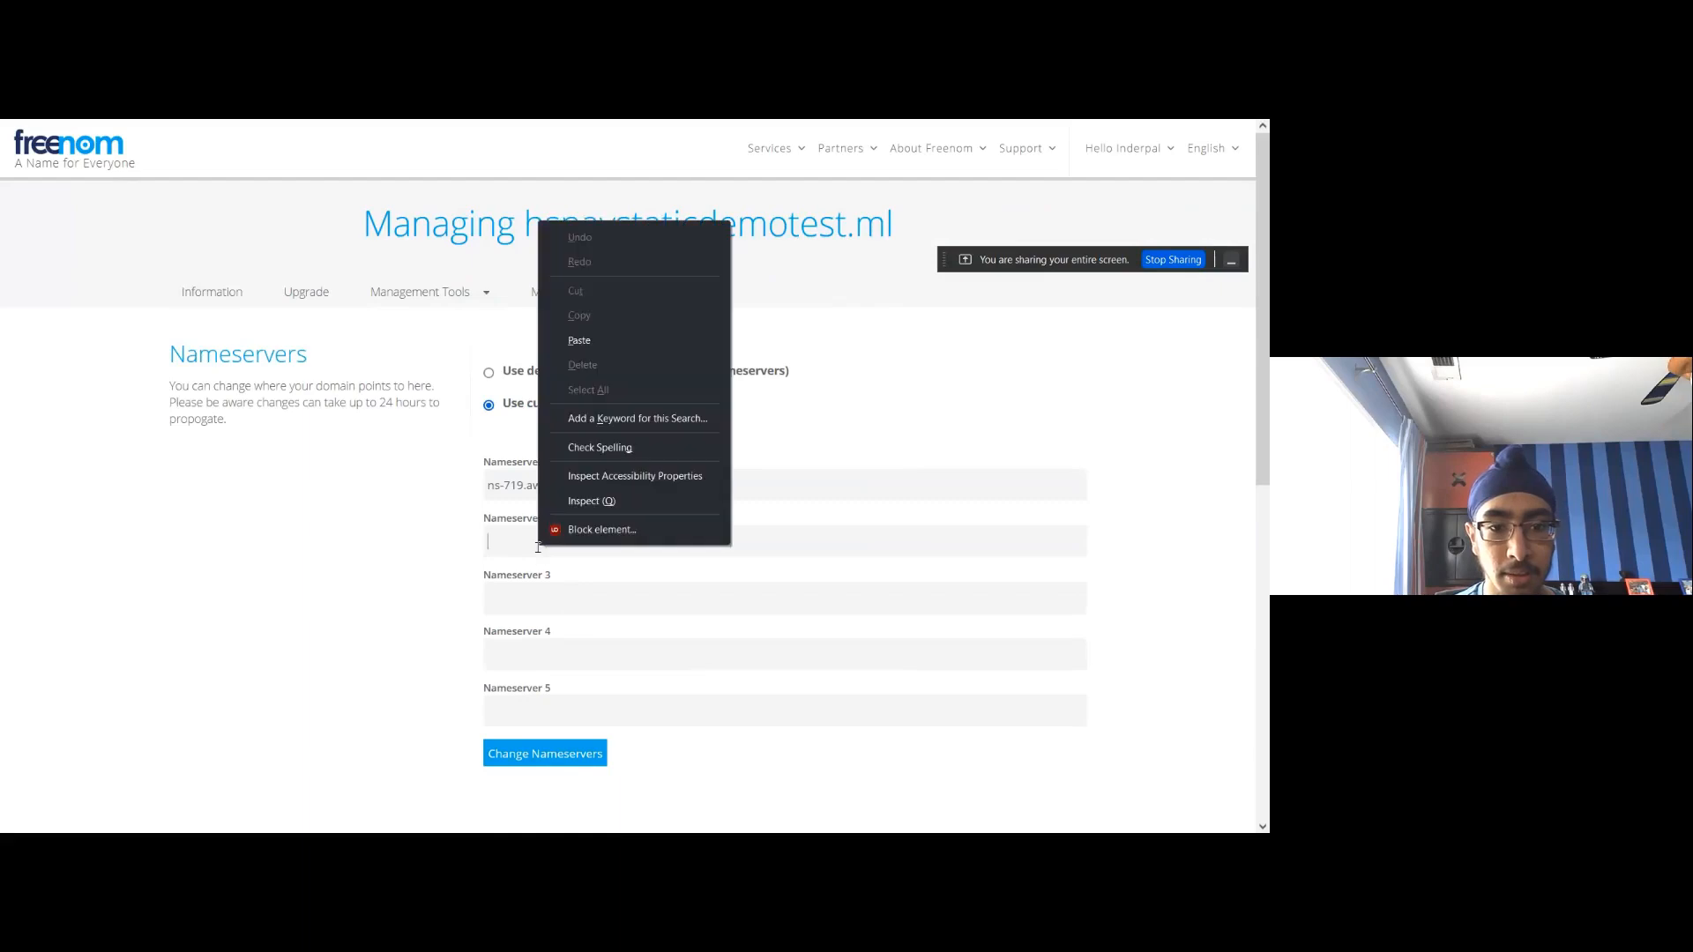
pyautogui.click(579, 341)
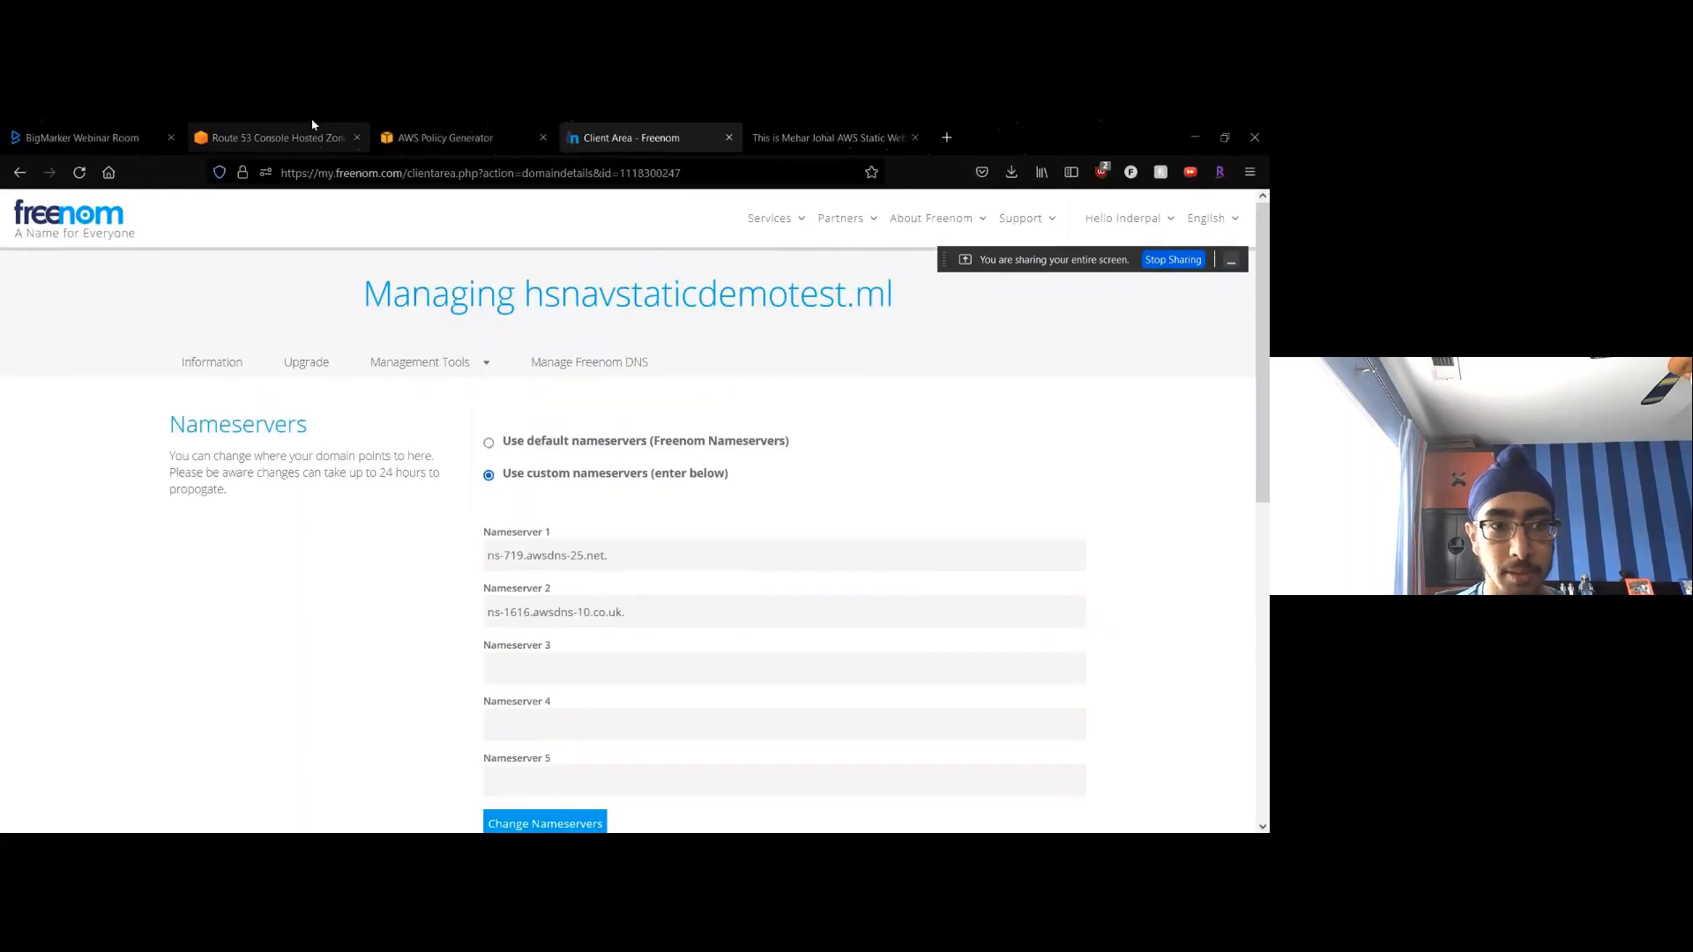
# Copy ns-1307.awsdns-35.org. from Route 53 into Nameserver 3
pyautogui.click(342, 137)
pyautogui.moveTo(551, 707); pyautogui.dragTo(660, 708)
pyautogui.rightClick(660, 708)
pyautogui.click(693, 474)
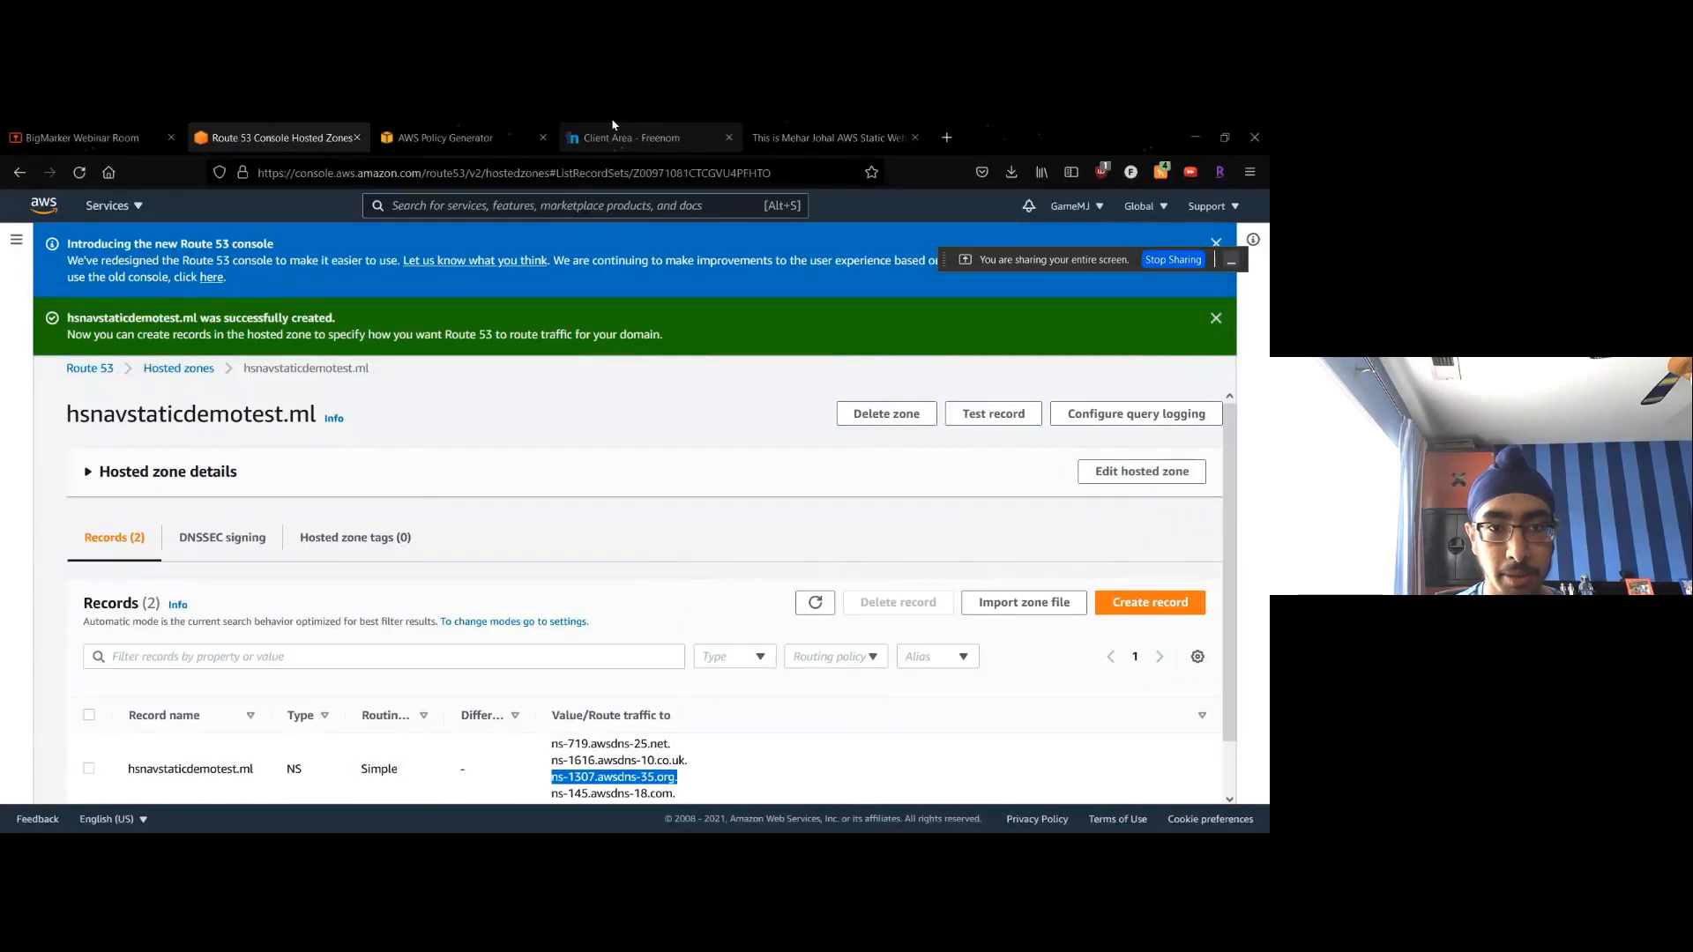
pyautogui.click(586, 128)
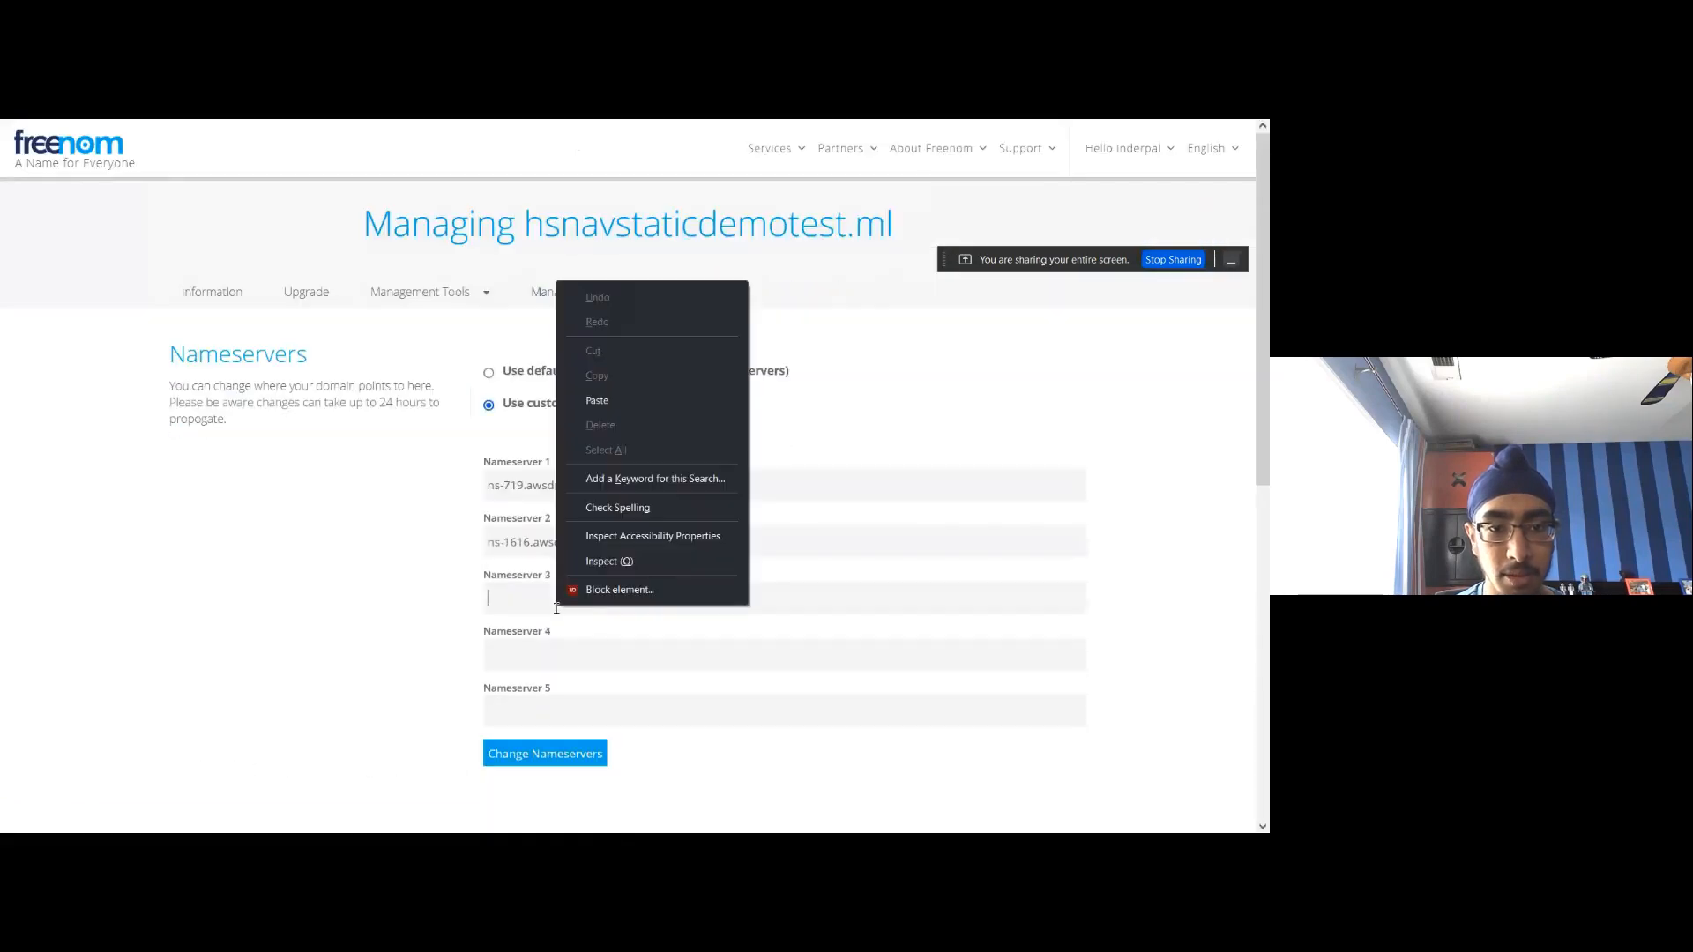
pyautogui.rightClick(555, 600)
pyautogui.click(597, 401)
# Copy ns-145.awsdns-18.com. into Nameserver 4 and start removing the trailing dots
pyautogui.moveTo(209, 124)
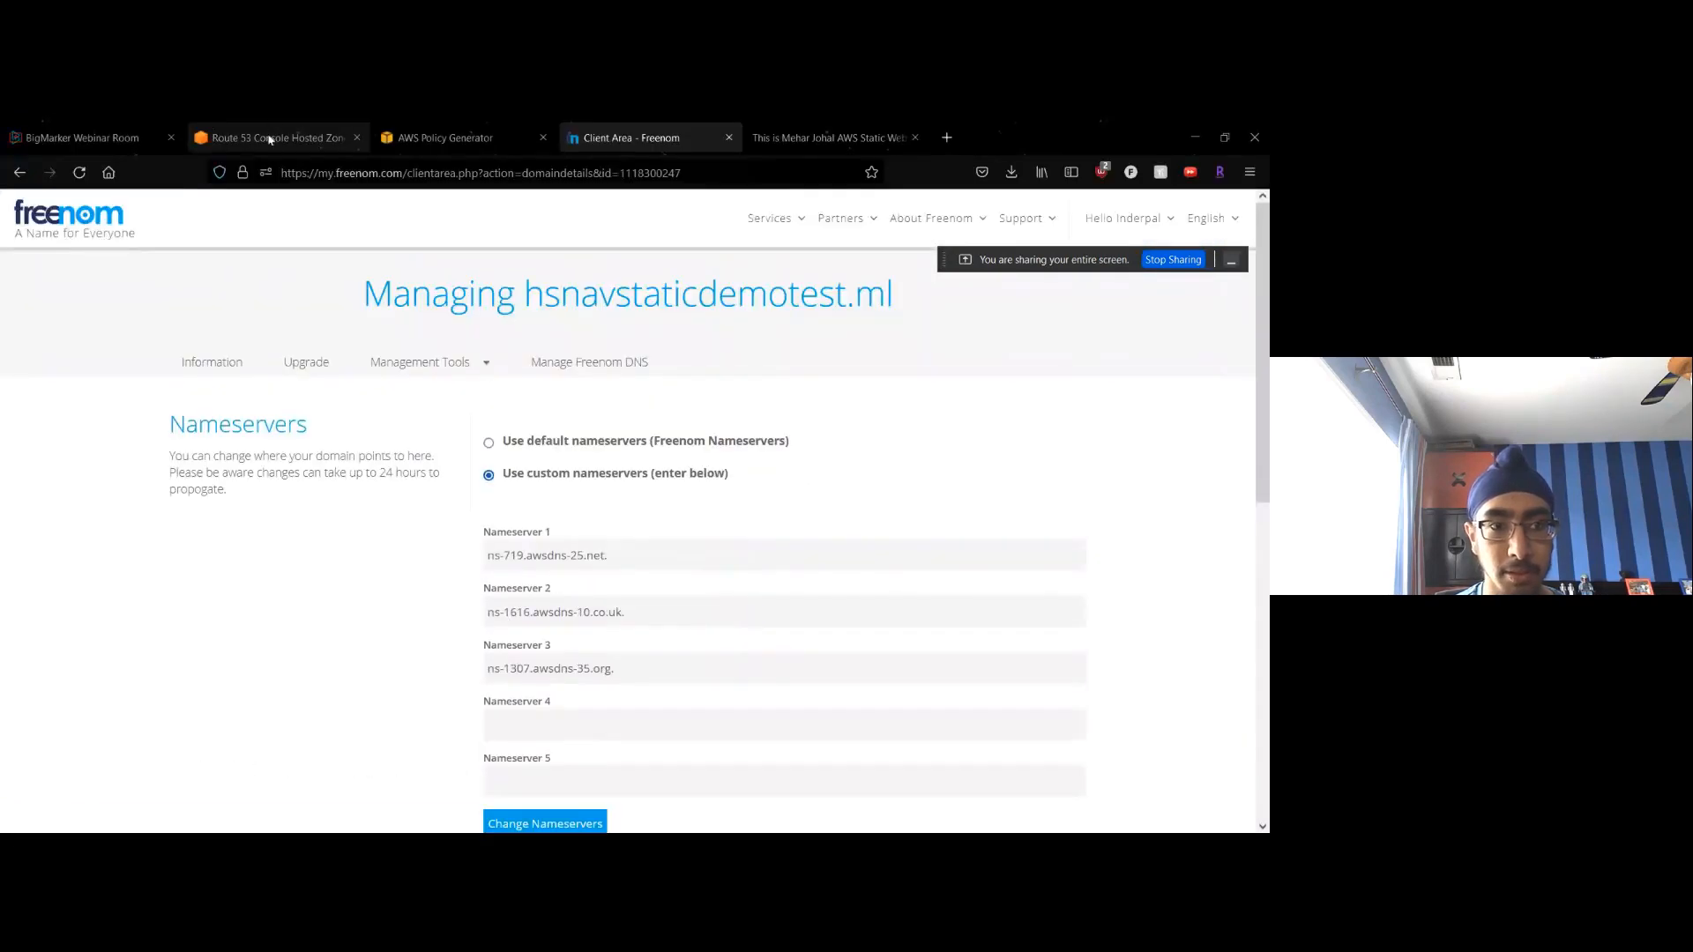
pyautogui.click(269, 138)
pyautogui.moveTo(552, 723); pyautogui.dragTo(677, 725)
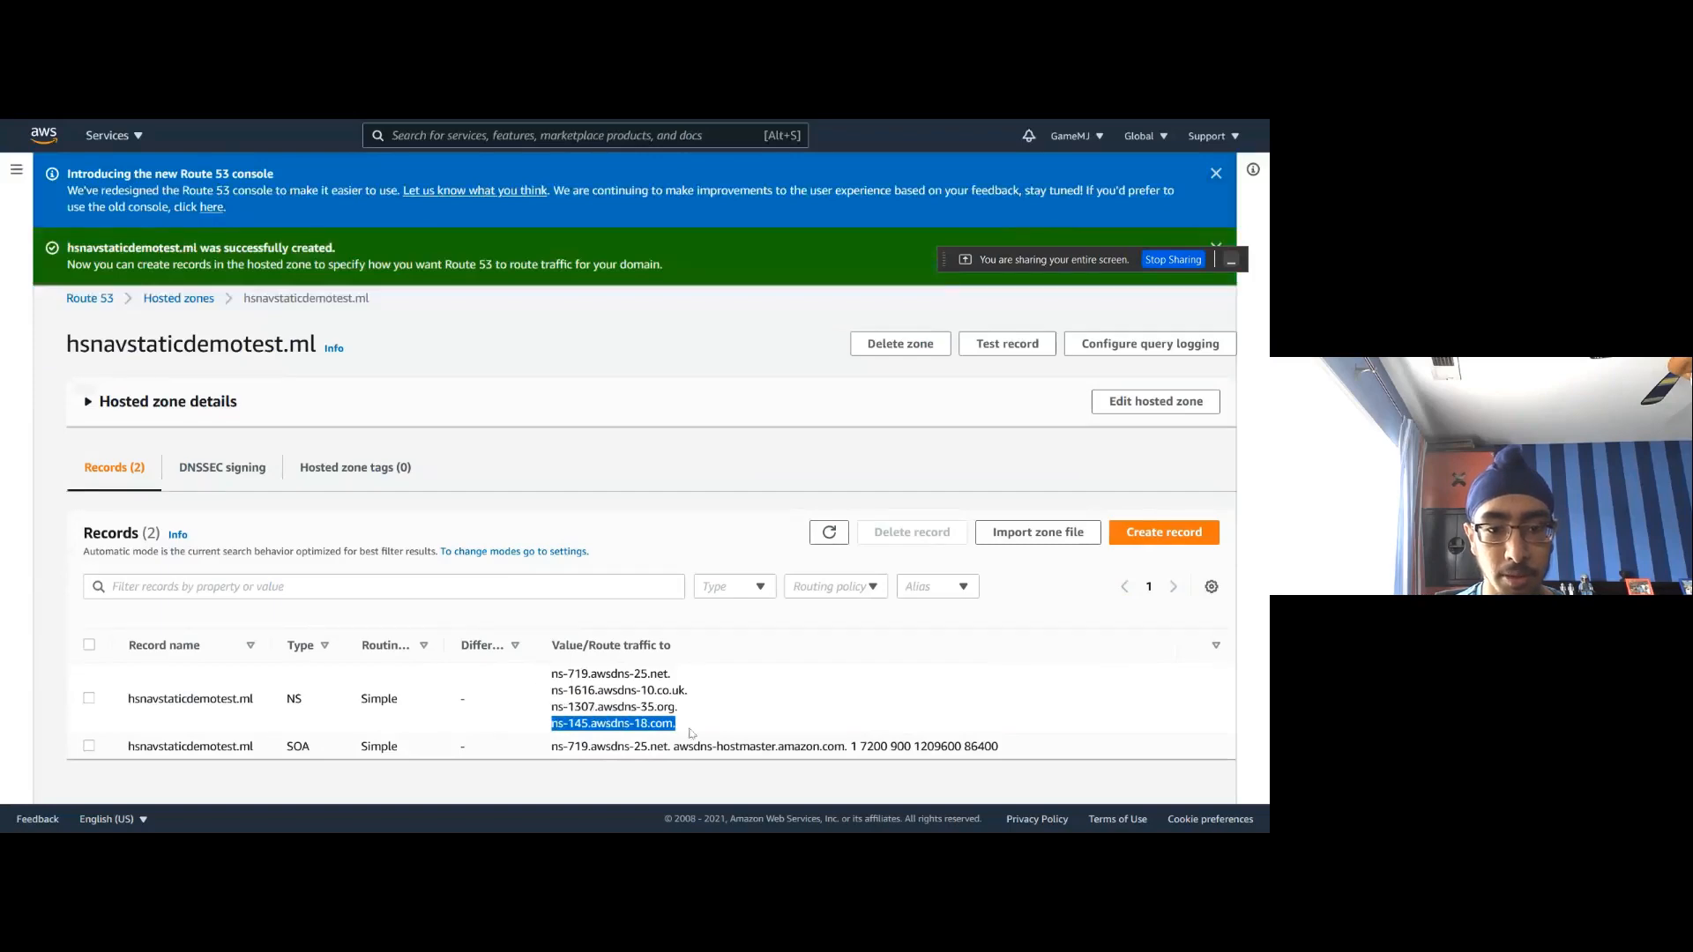
pyautogui.rightClick(635, 723)
pyautogui.click(670, 494)
pyautogui.moveTo(500, 124)
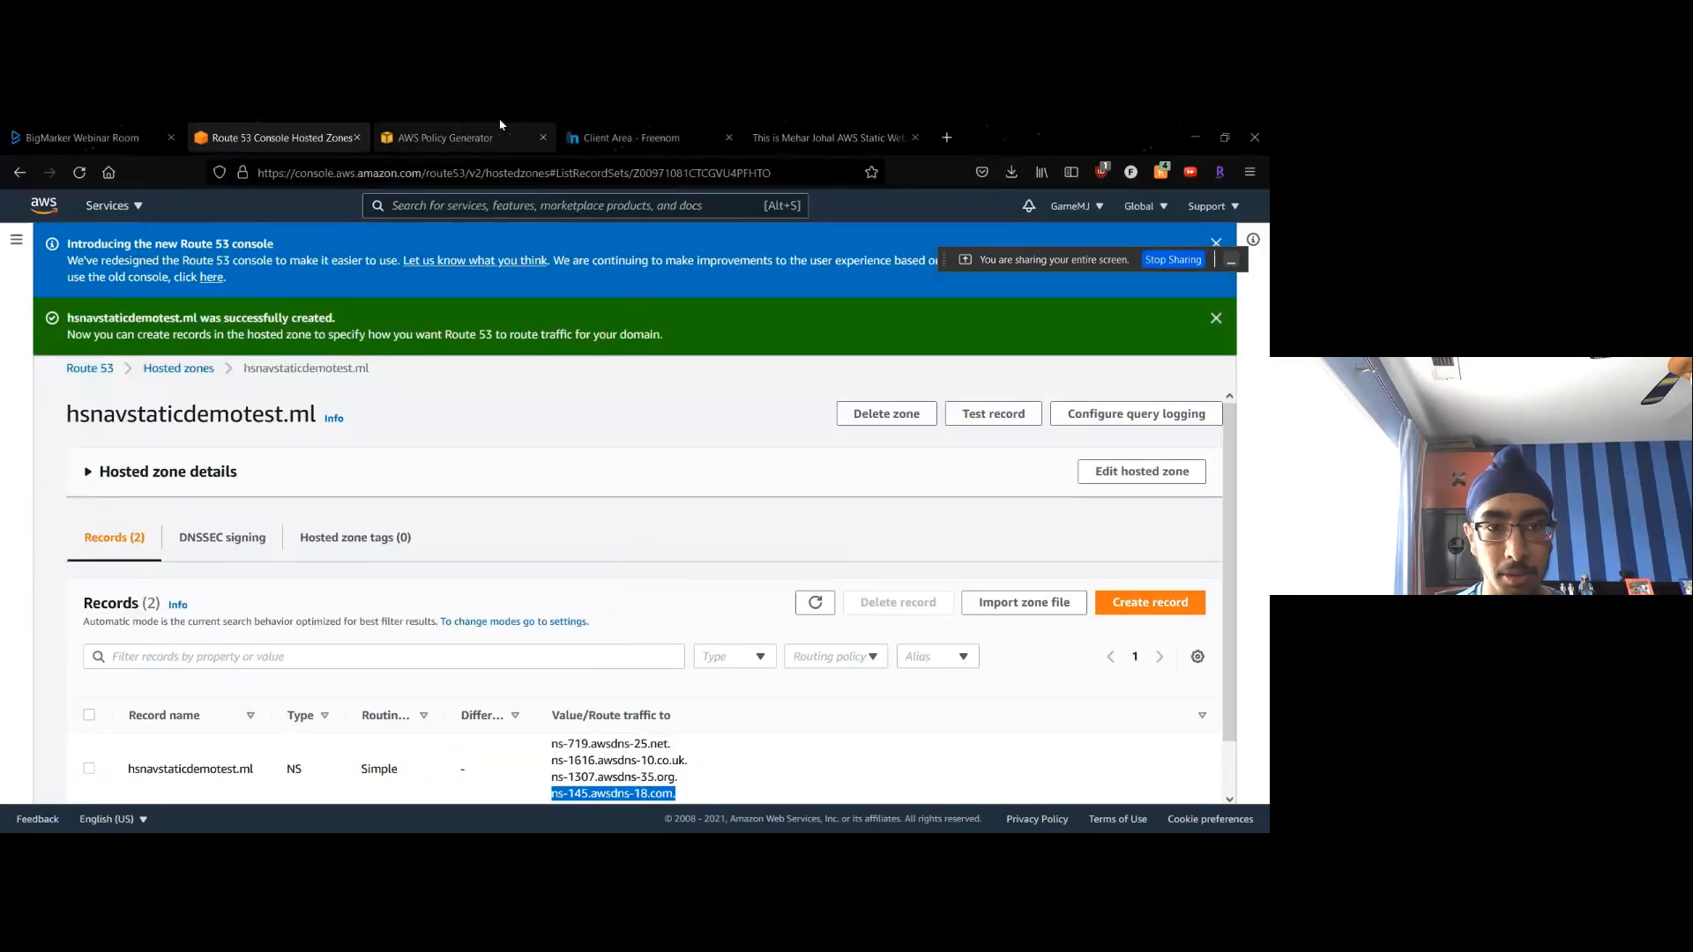
pyautogui.click(630, 138)
pyautogui.rightClick(558, 654)
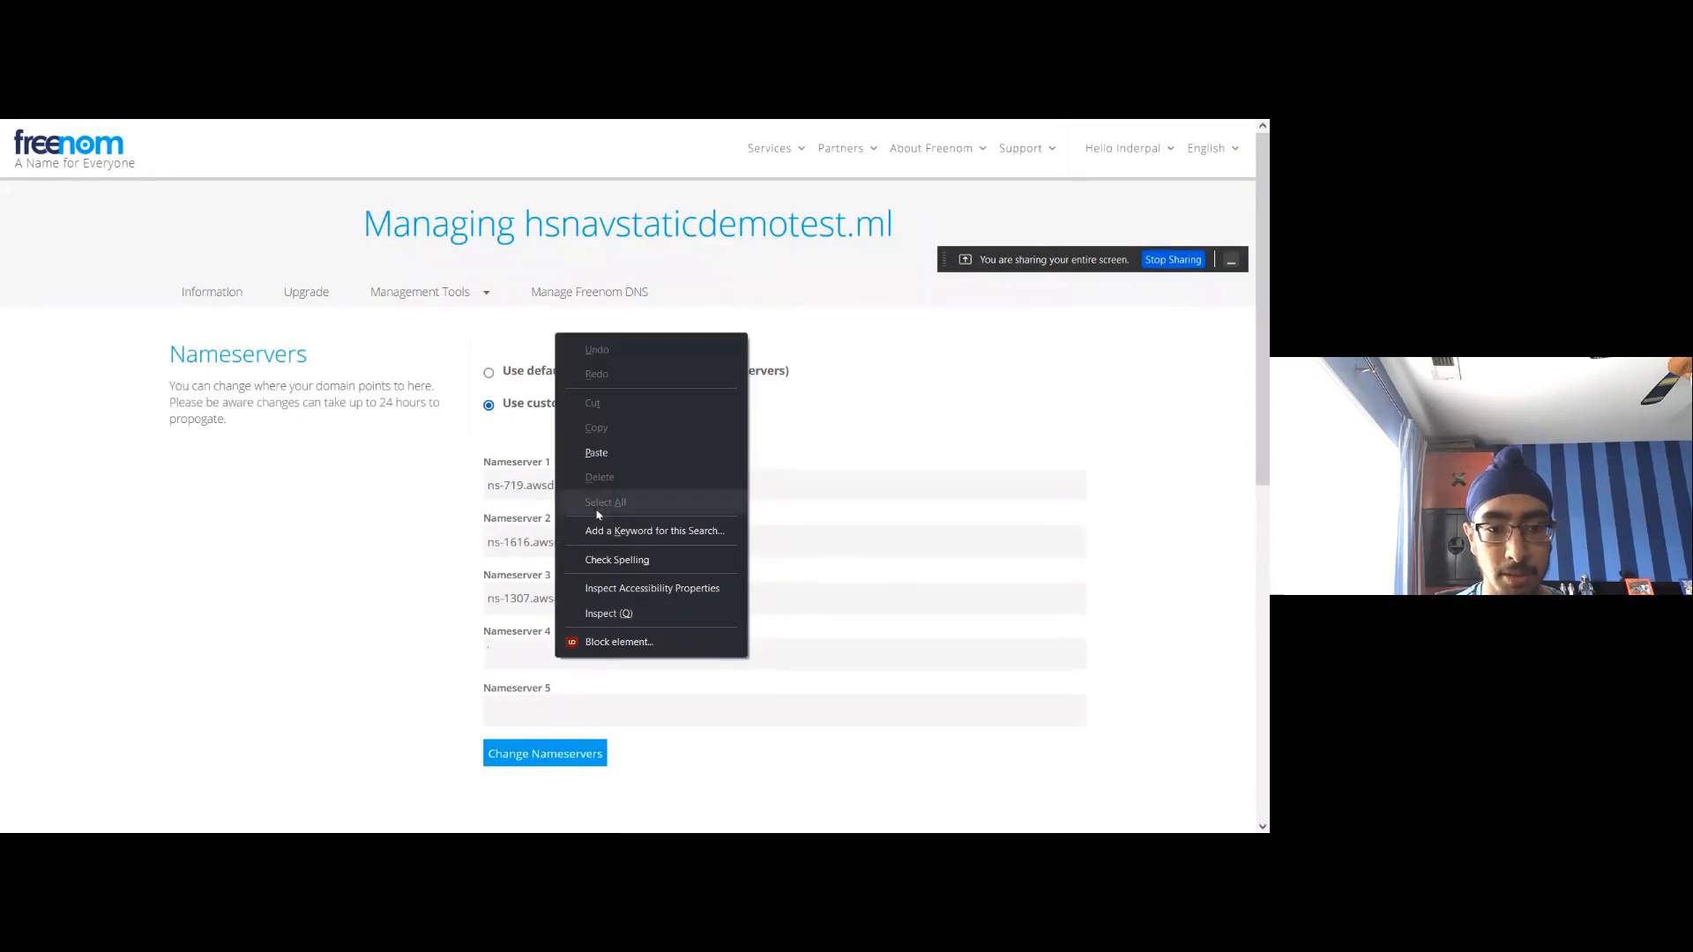
pyautogui.click(596, 452)
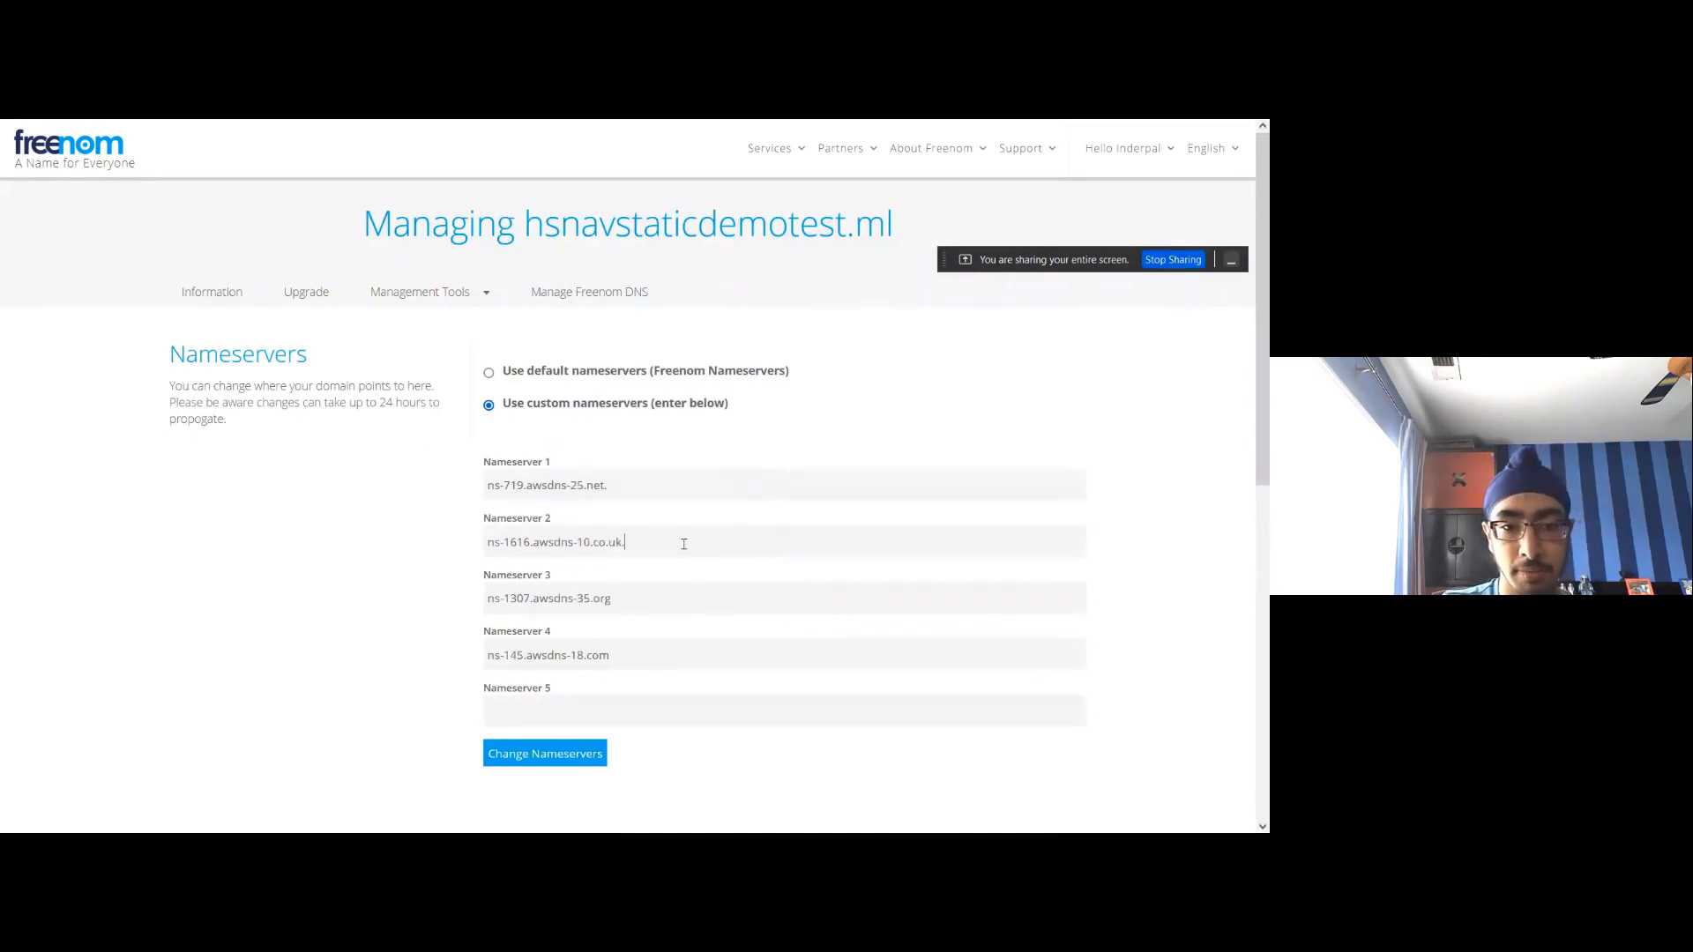
pyautogui.click(659, 484)
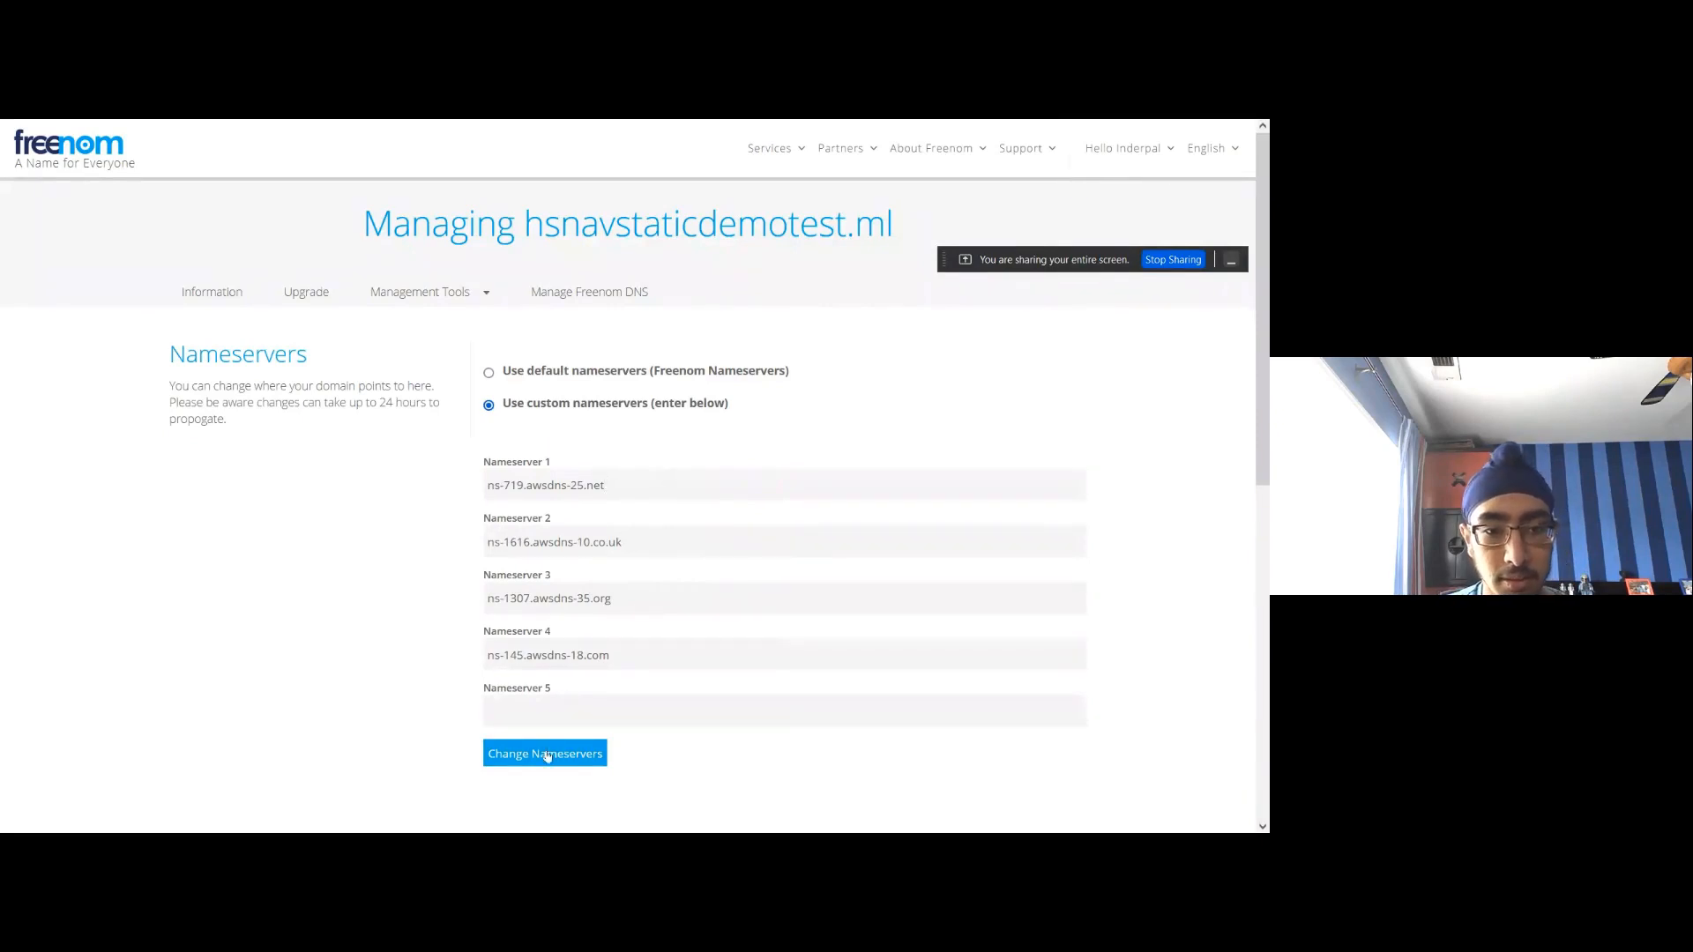
# Save the four Route 53 nameservers with Change Nameservers, then leave full screen
pyautogui.scroll(-7, 547, 756)
pyautogui.scroll(6, 643, 648)
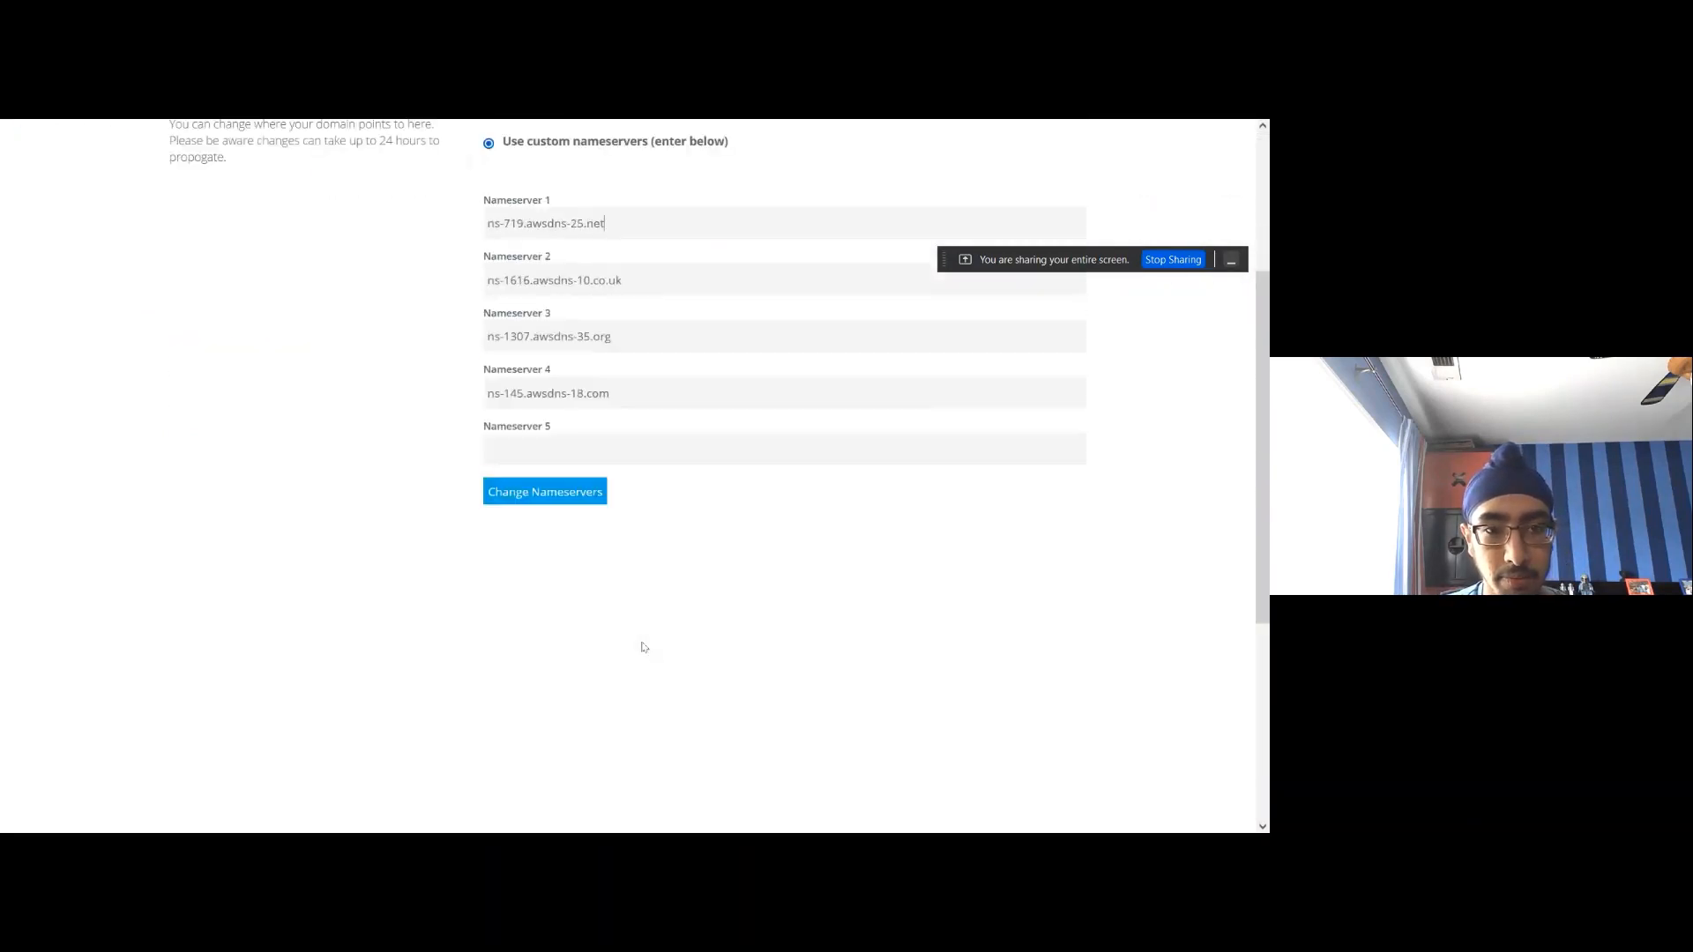
pyautogui.click(570, 675)
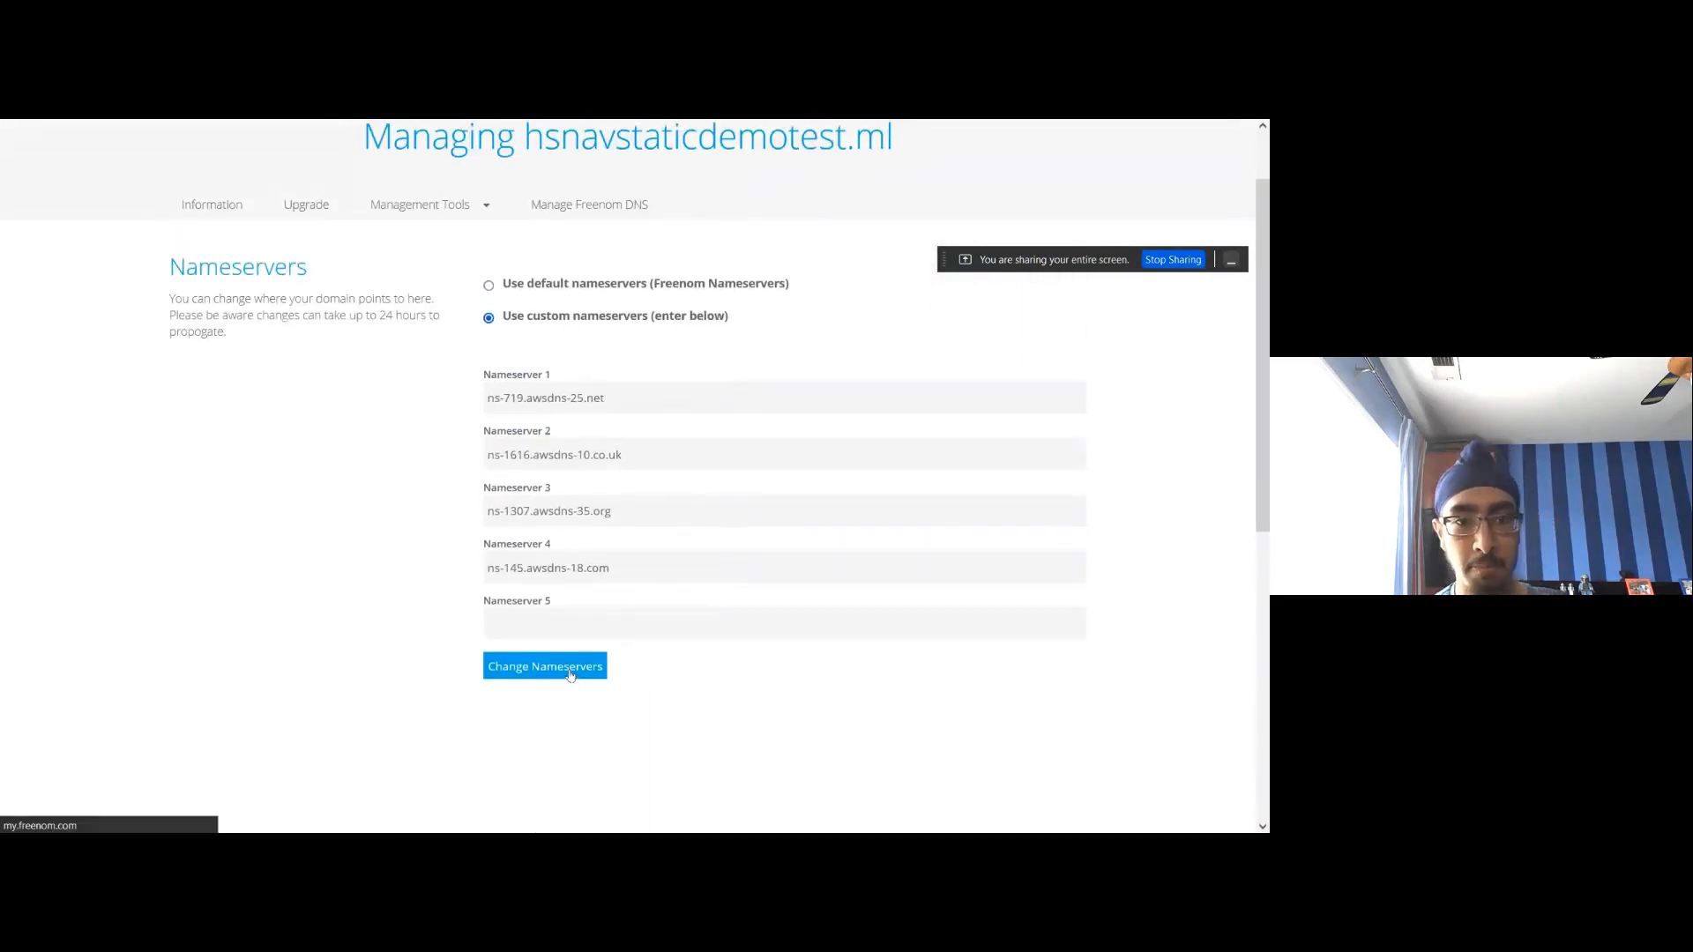
pyautogui.scroll(2, 606, 408)
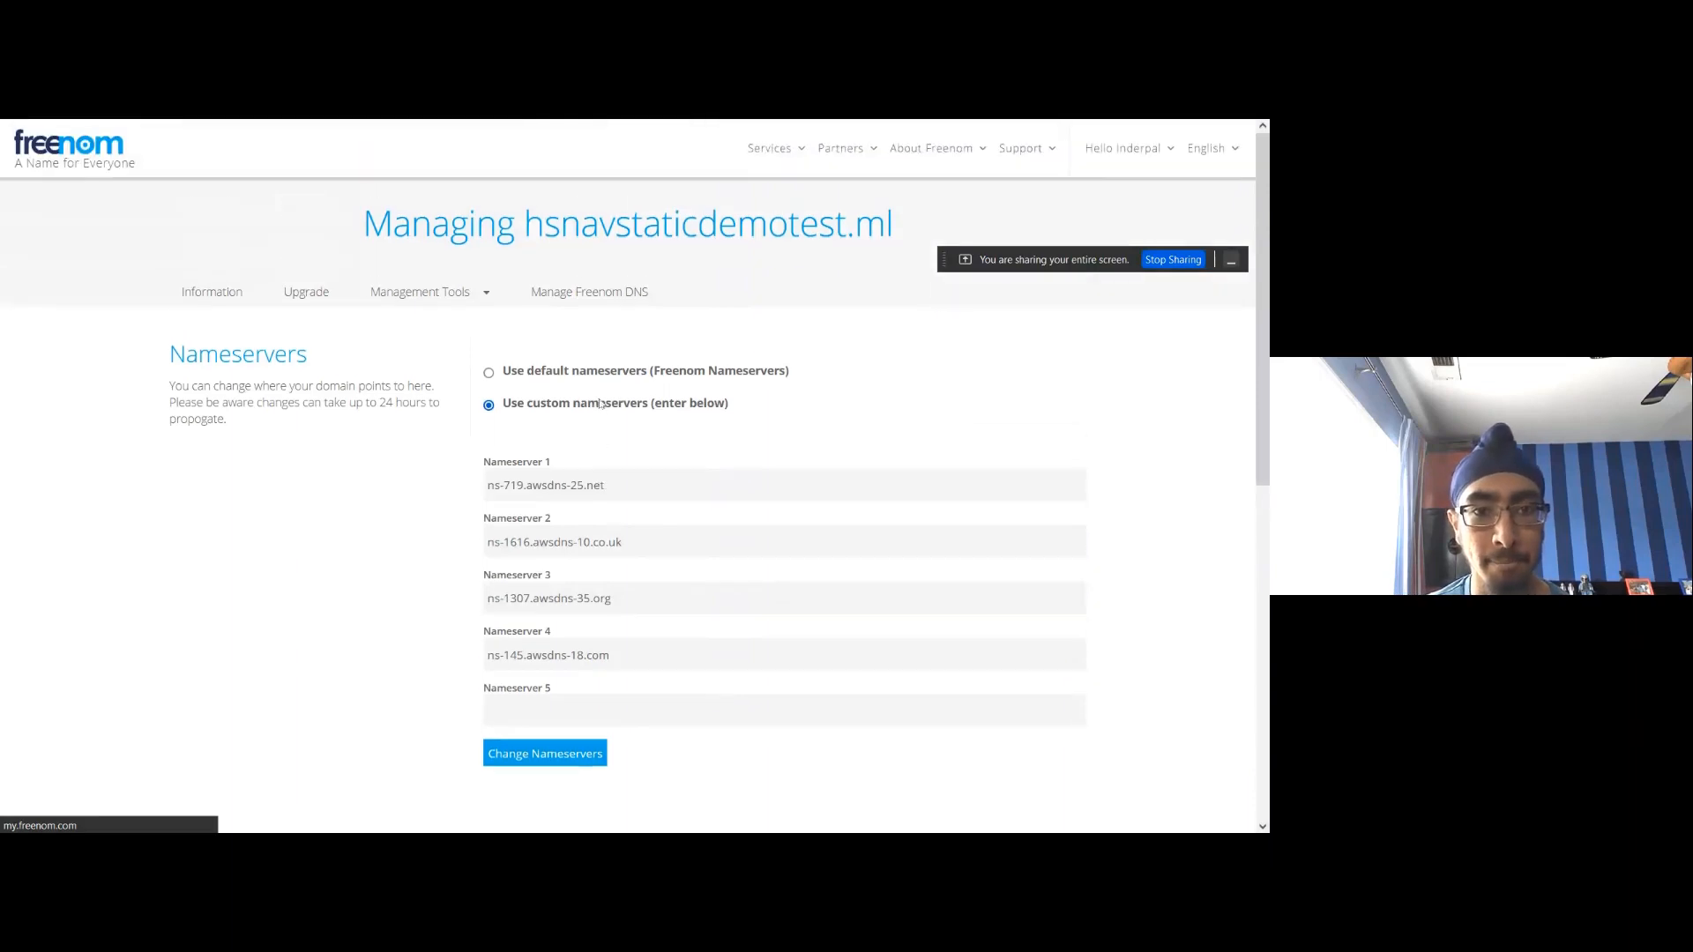
pyautogui.moveTo(911, 123)
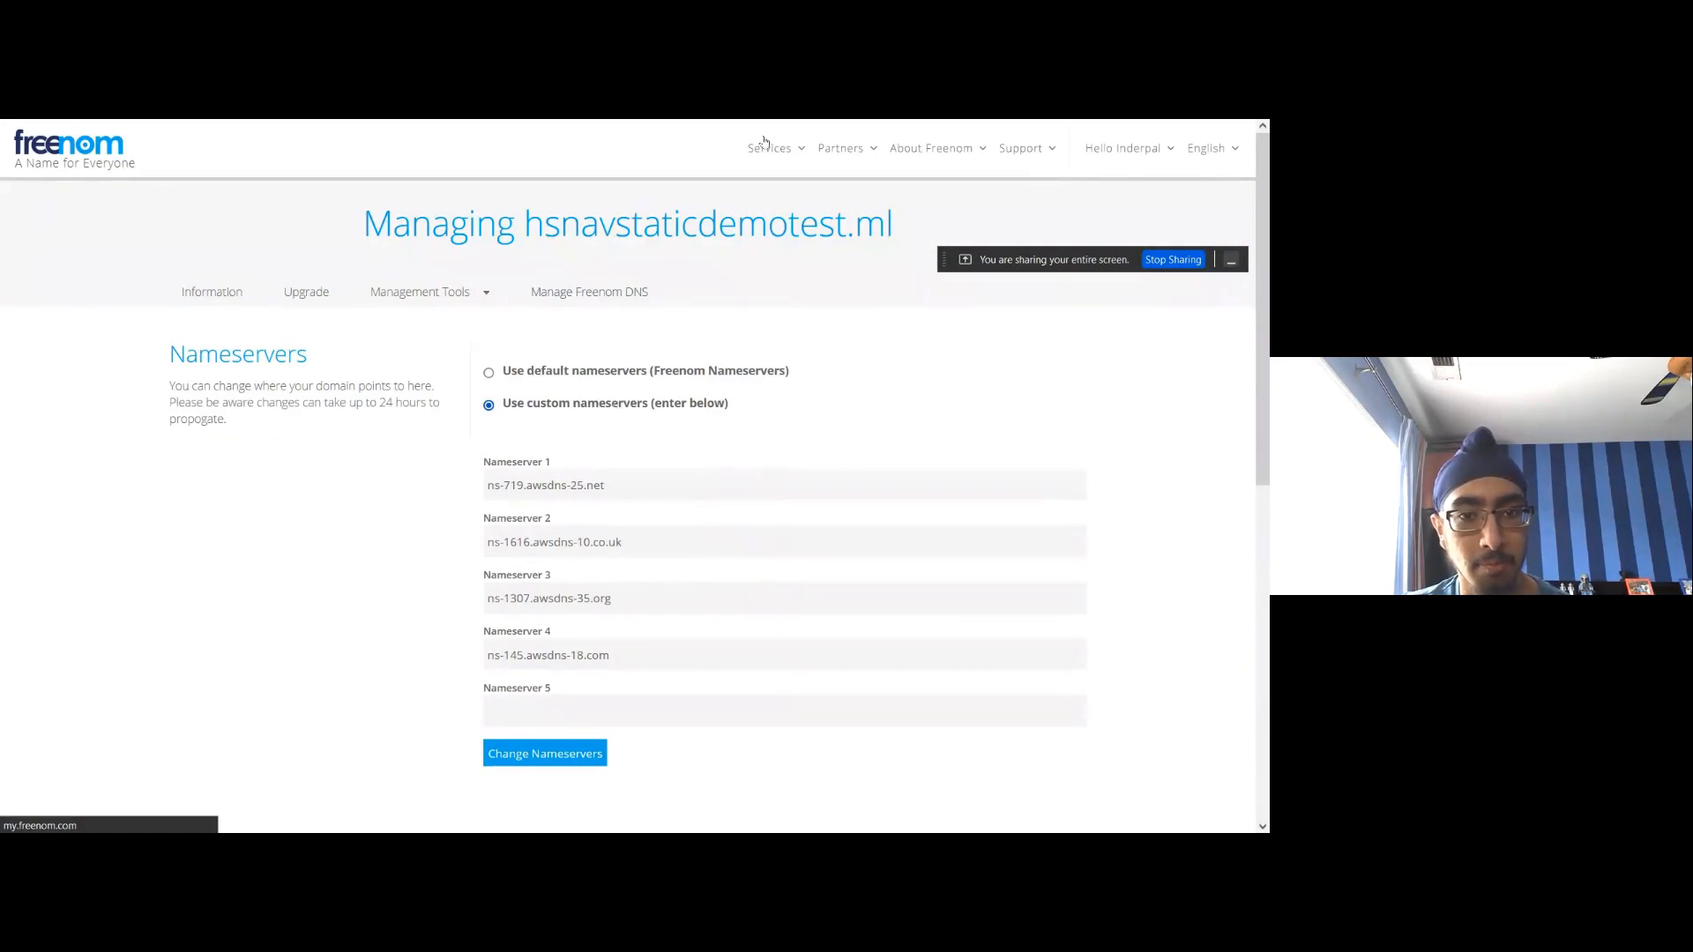
pyautogui.moveTo(745, 124)
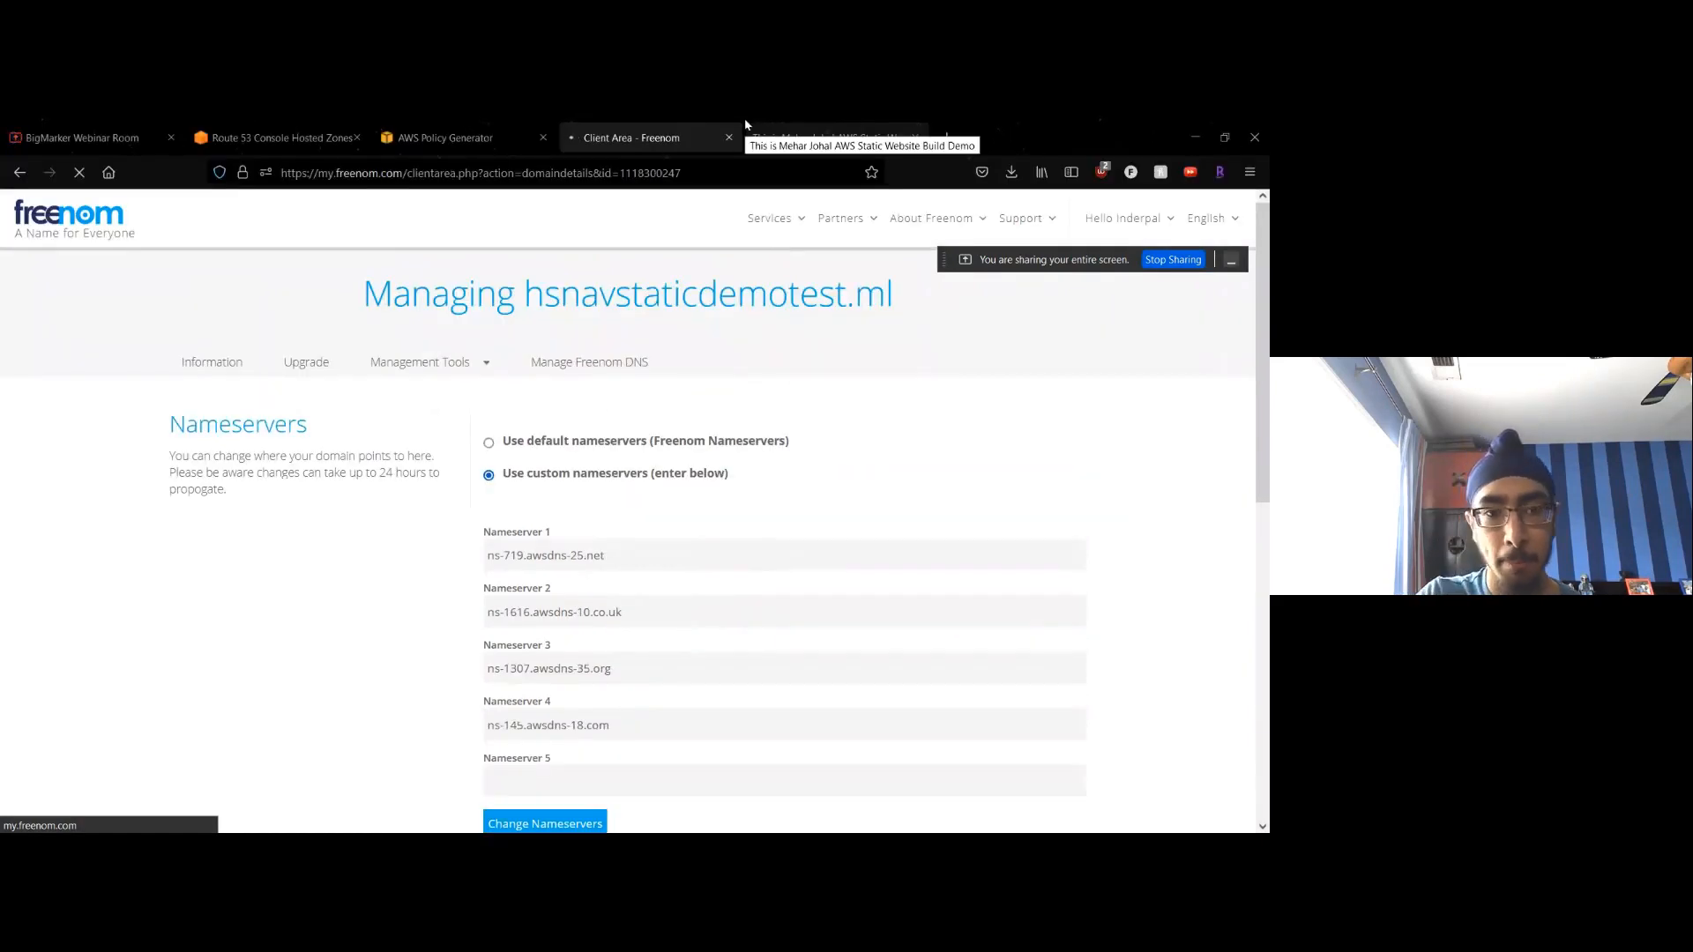
pyautogui.press('F11')
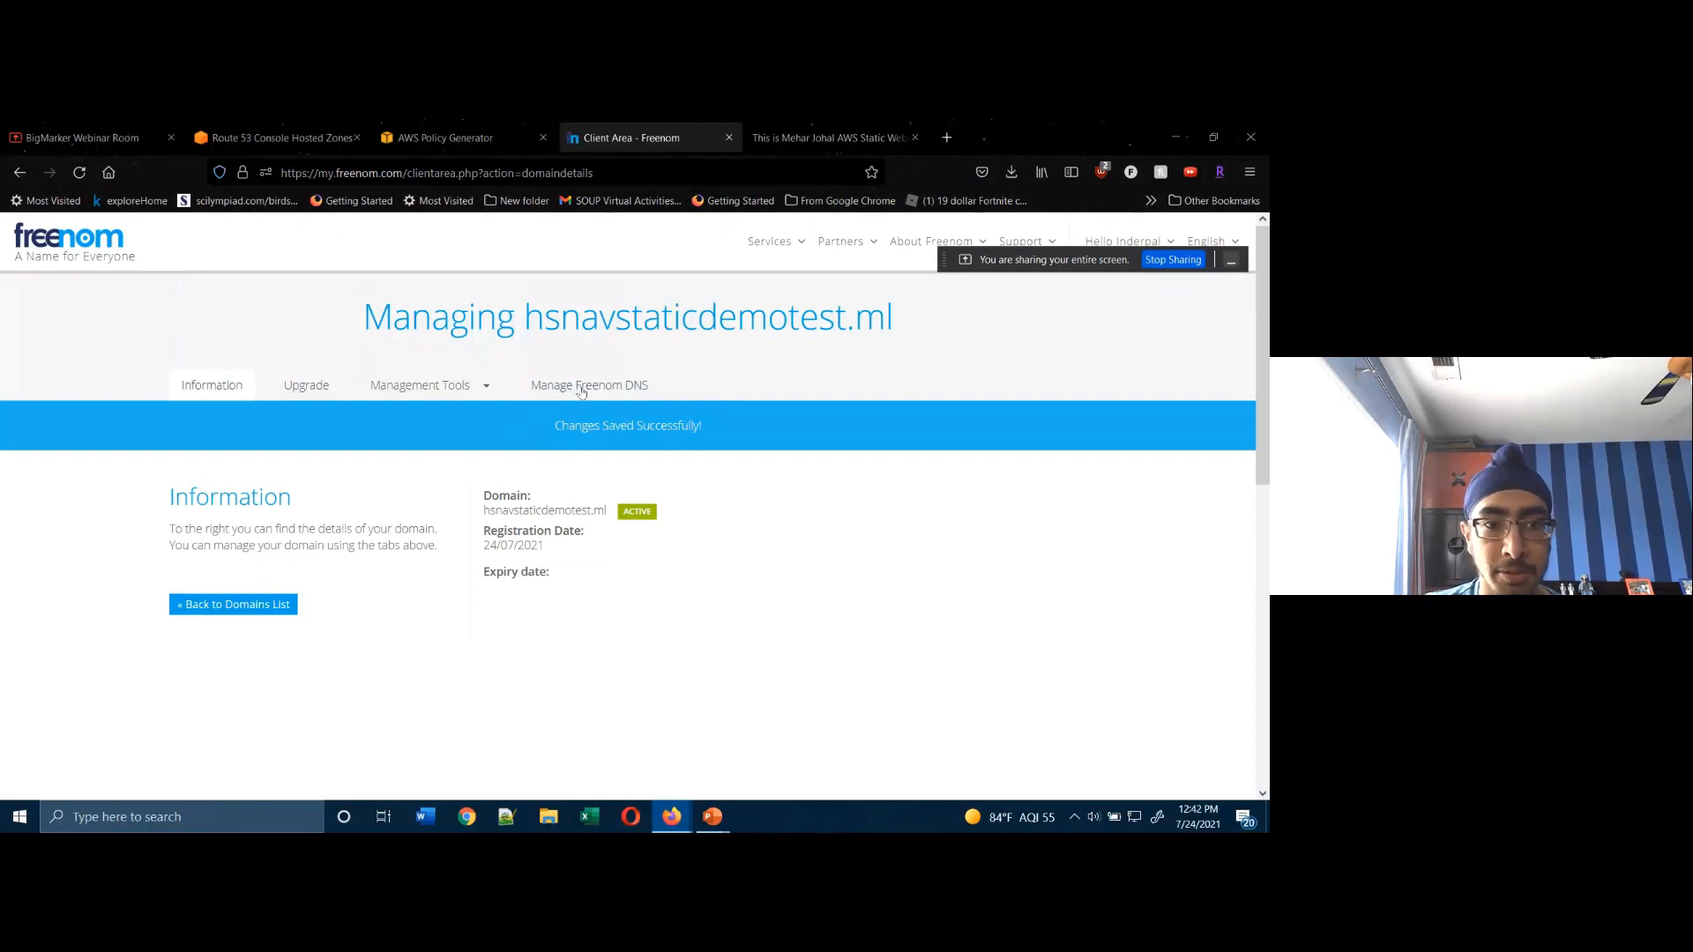
# Search 'cloudfront' and open CloudFront in a new browser tab
pyautogui.click(295, 128)
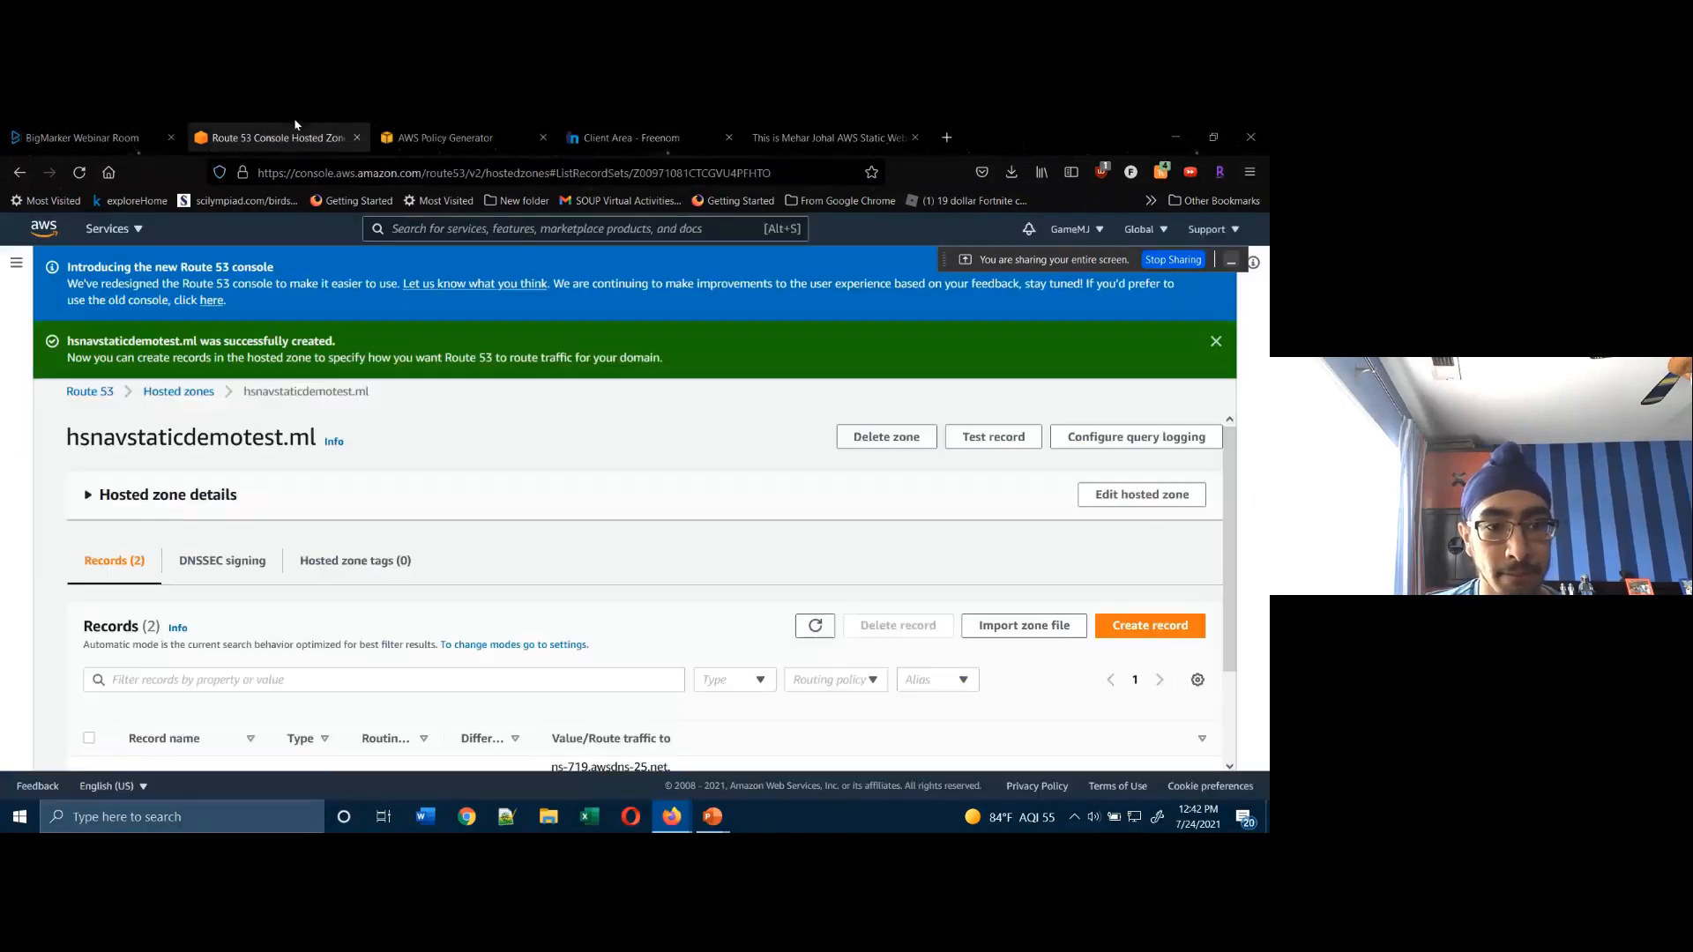
pyautogui.scroll(-2, 391, 512)
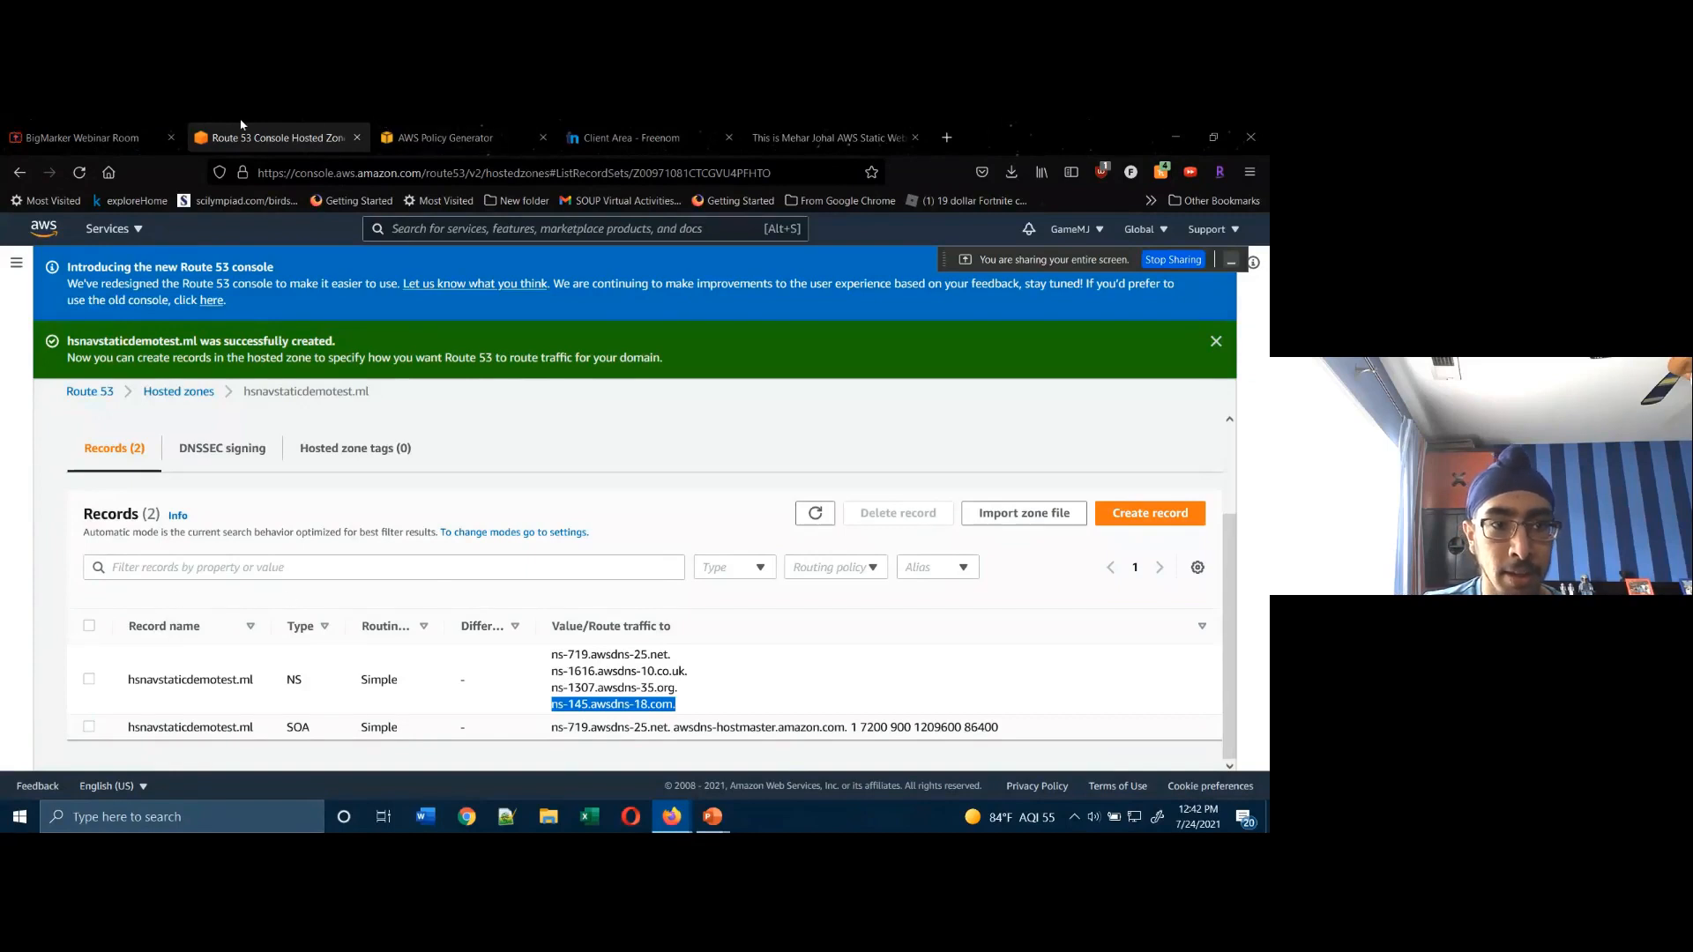
pyautogui.rightClick(244, 142)
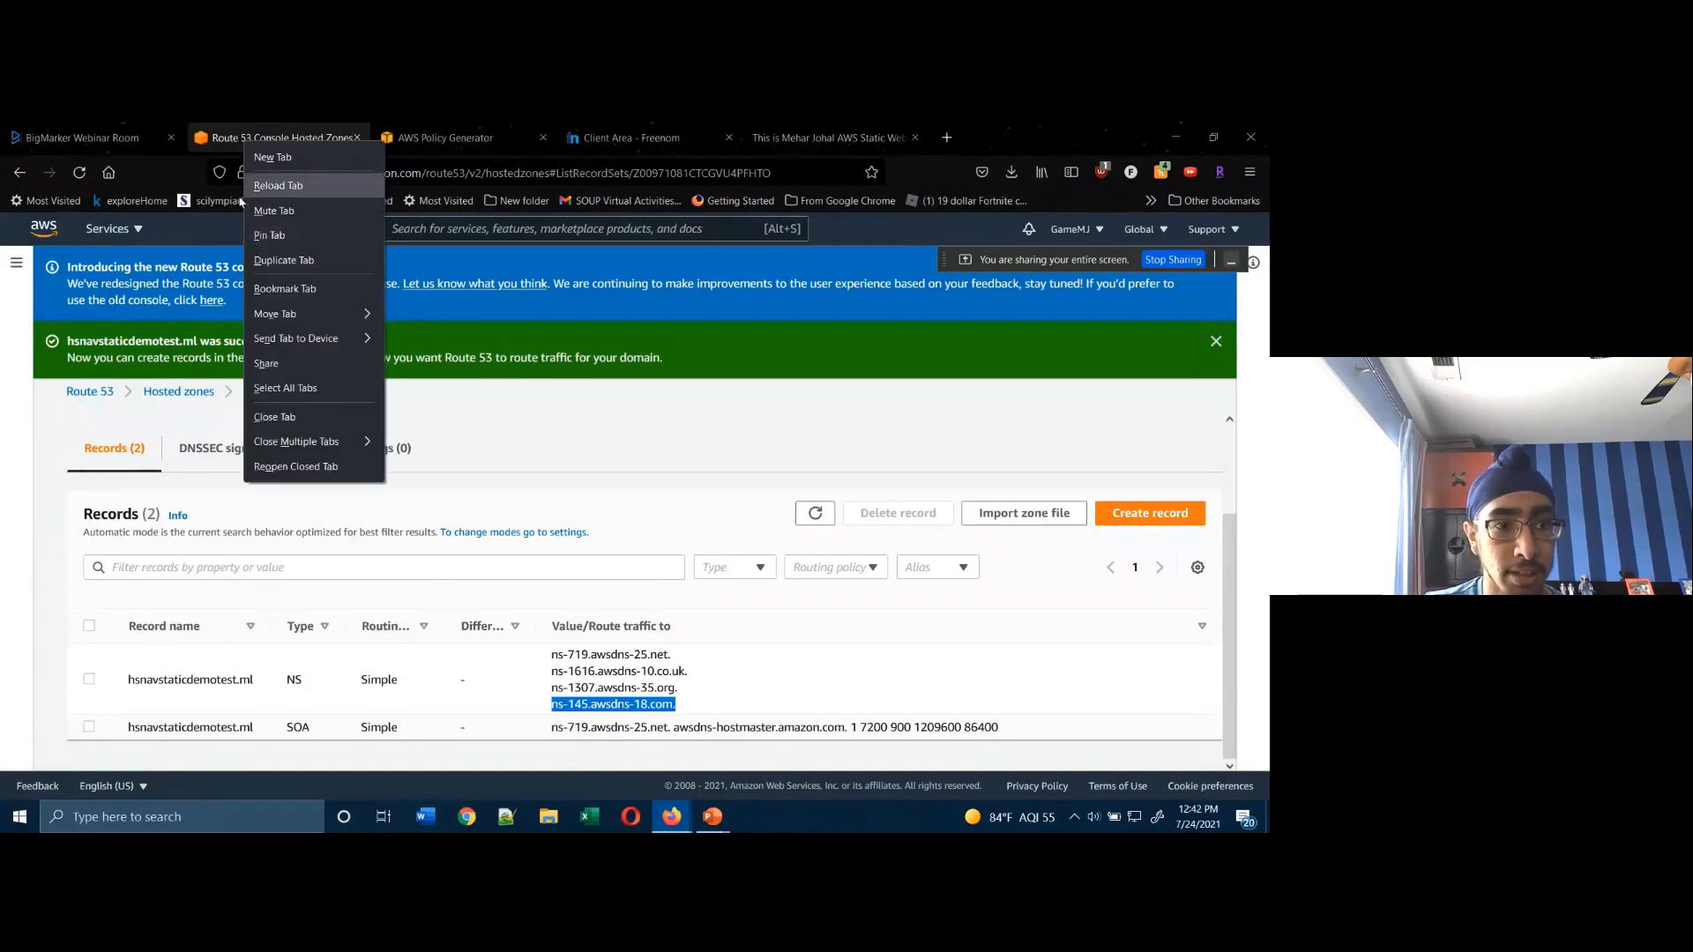
pyautogui.click(522, 220)
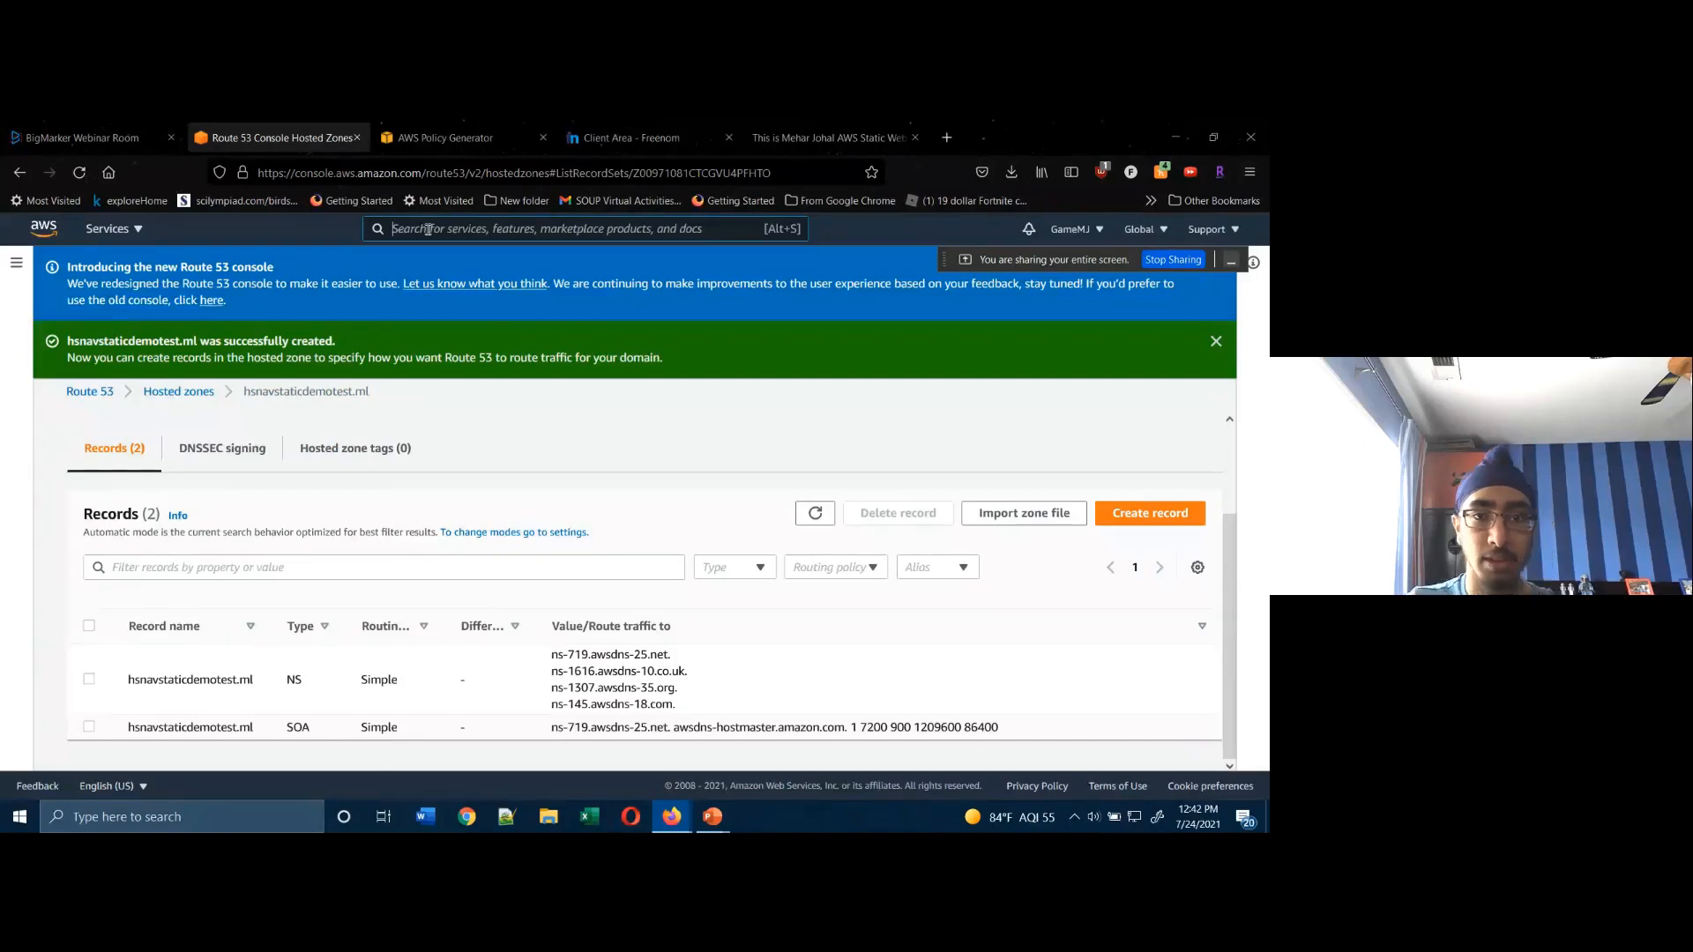
pyautogui.write('cloud')
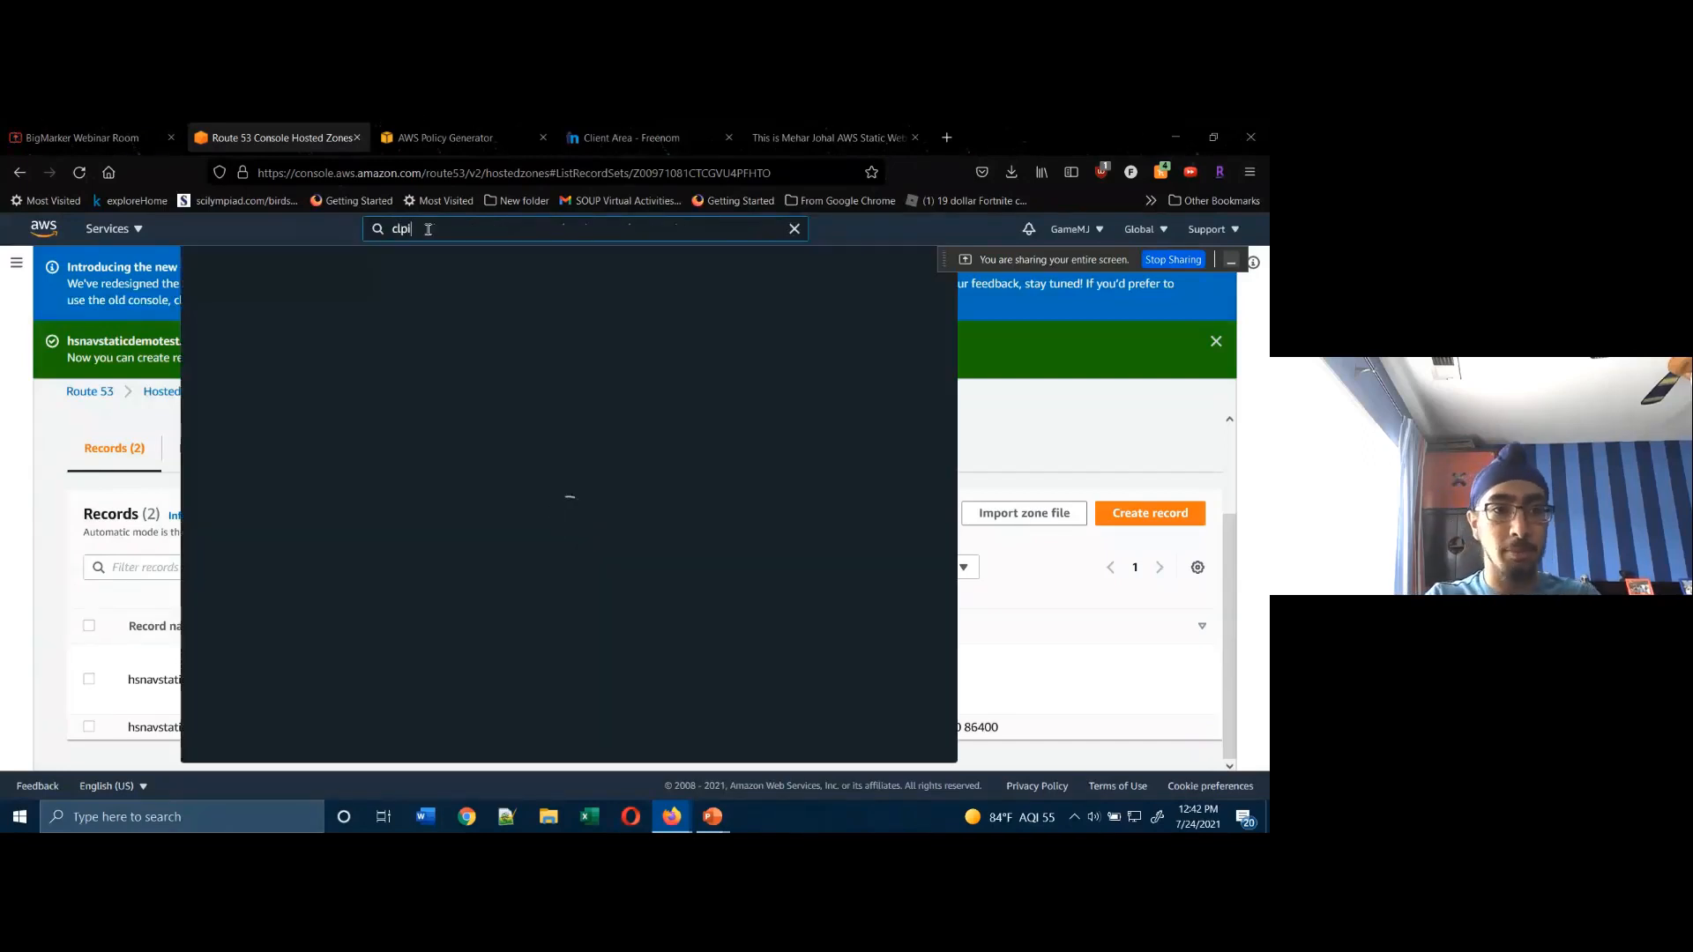
pyautogui.write('front')
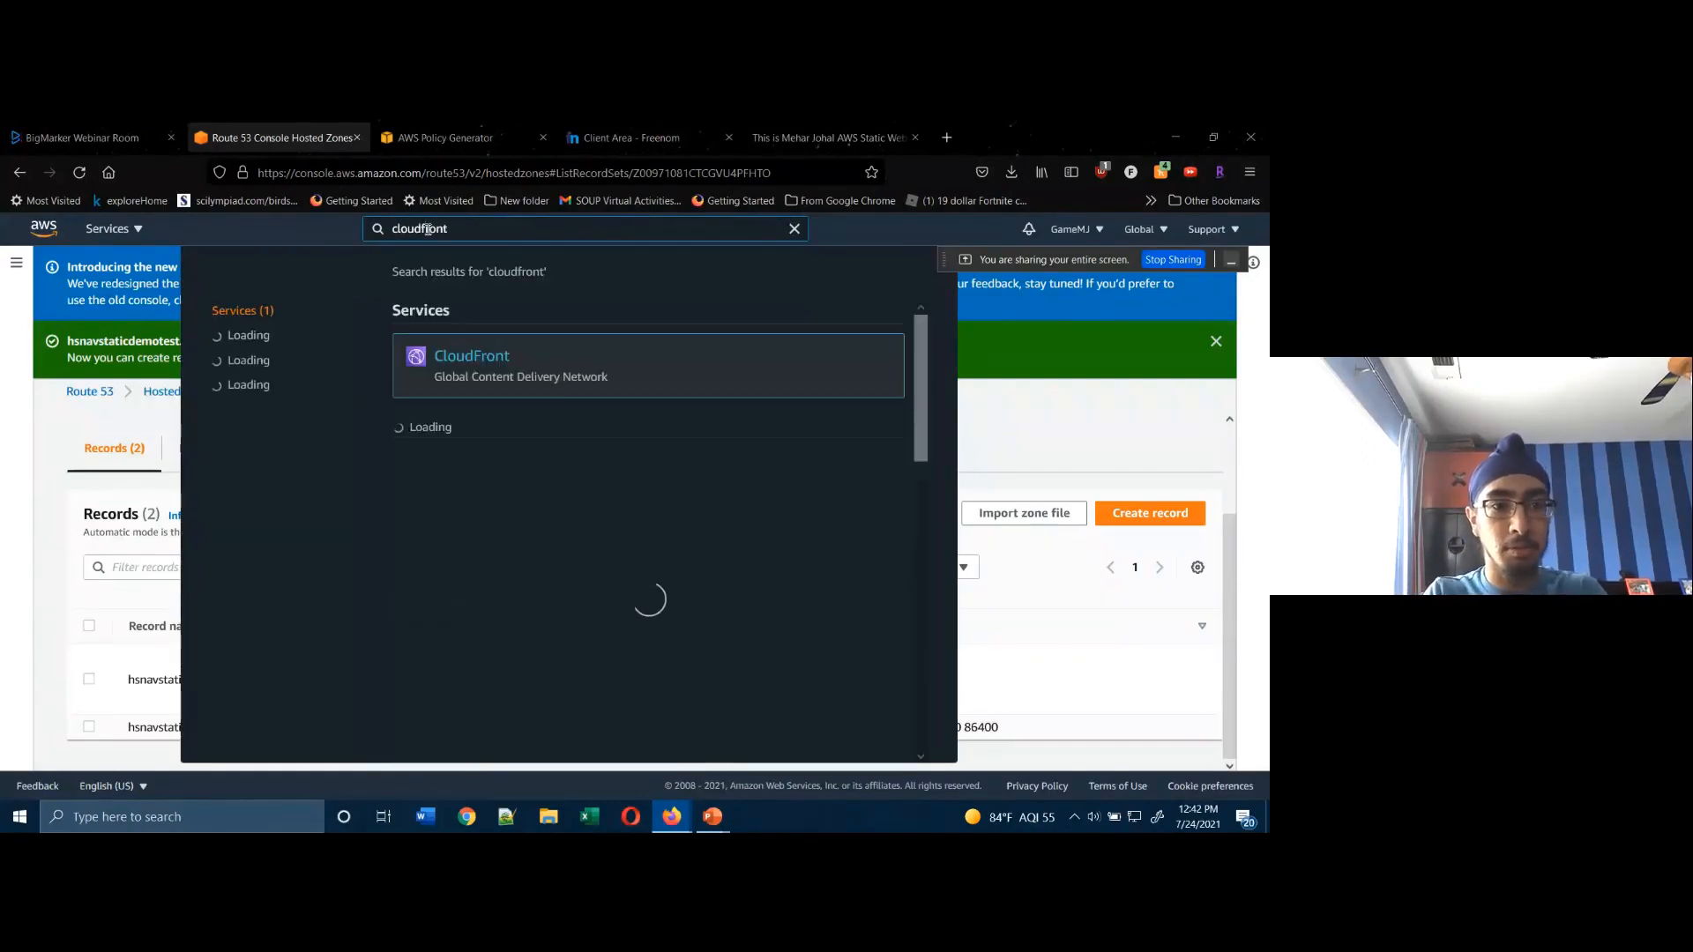
pyautogui.rightClick(463, 342)
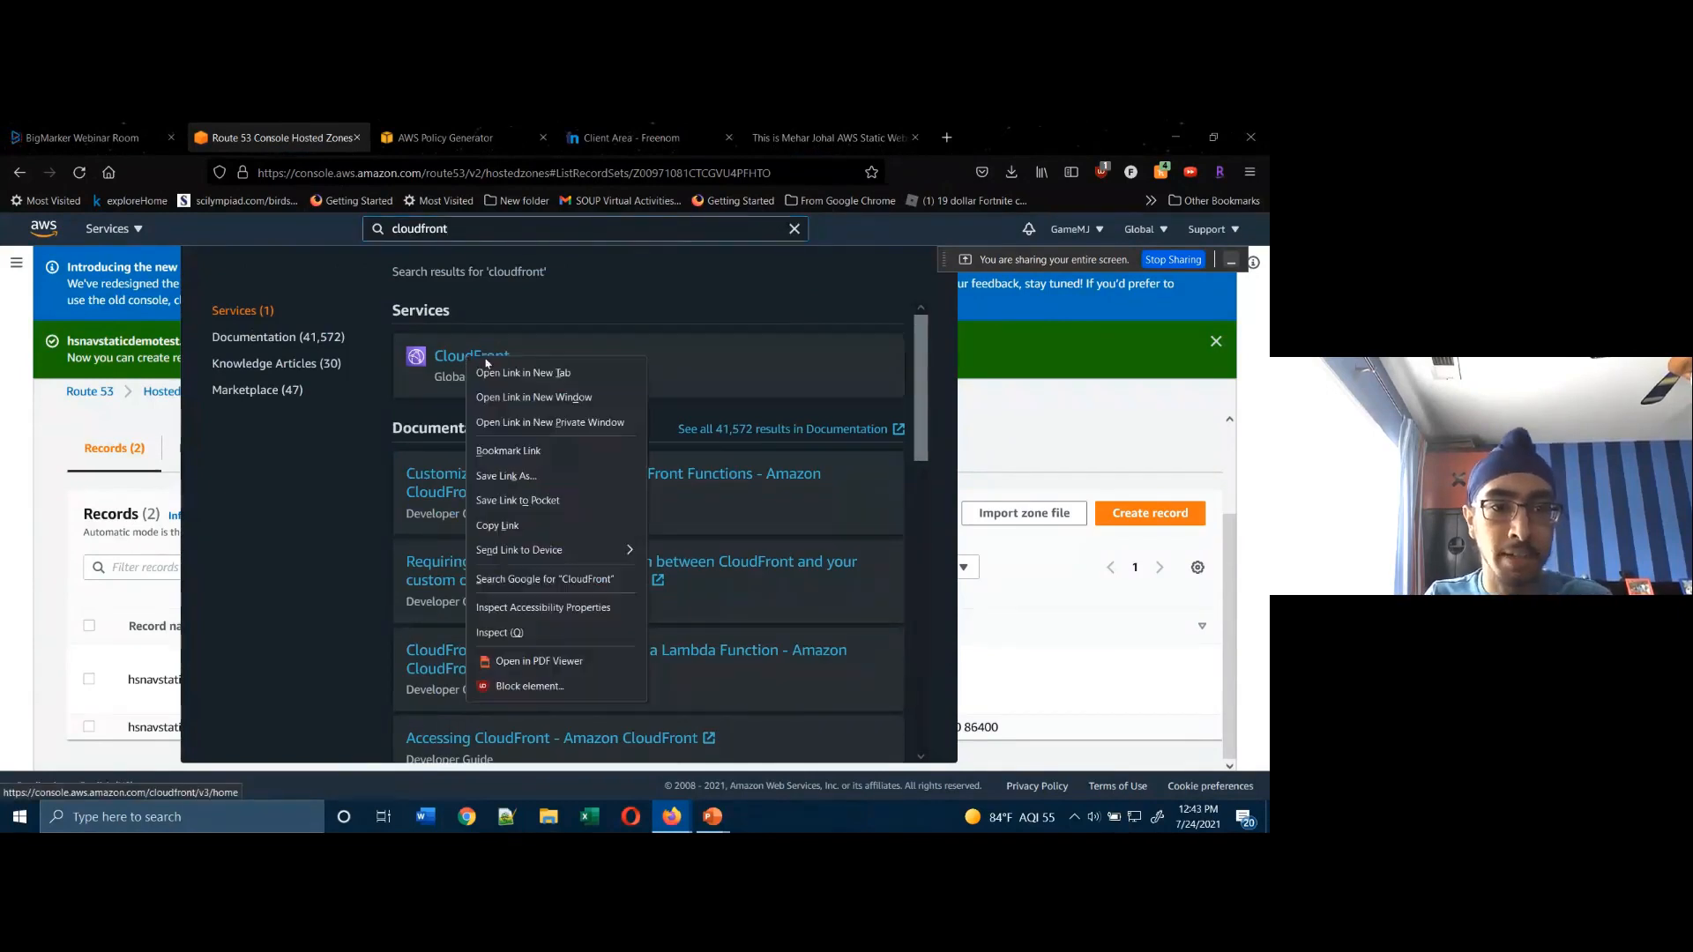
pyautogui.click(507, 368)
pyautogui.click(457, 137)
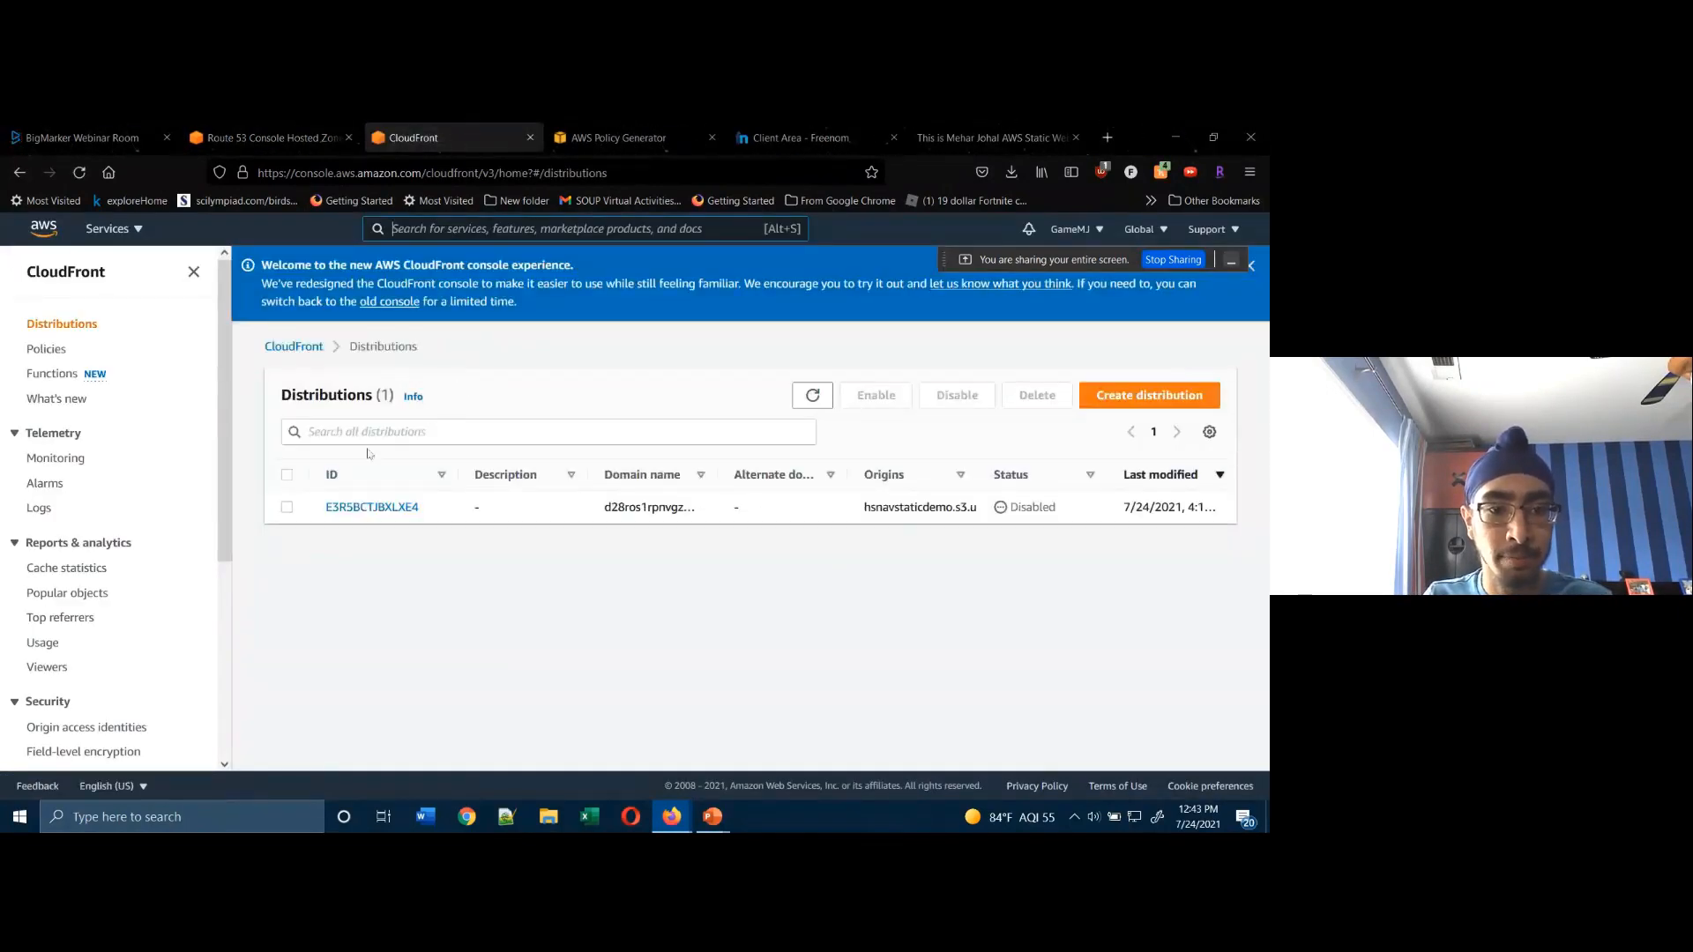
# Delete the disabled distribution E3R5BCTJBXLXE4
pyautogui.click(286, 508)
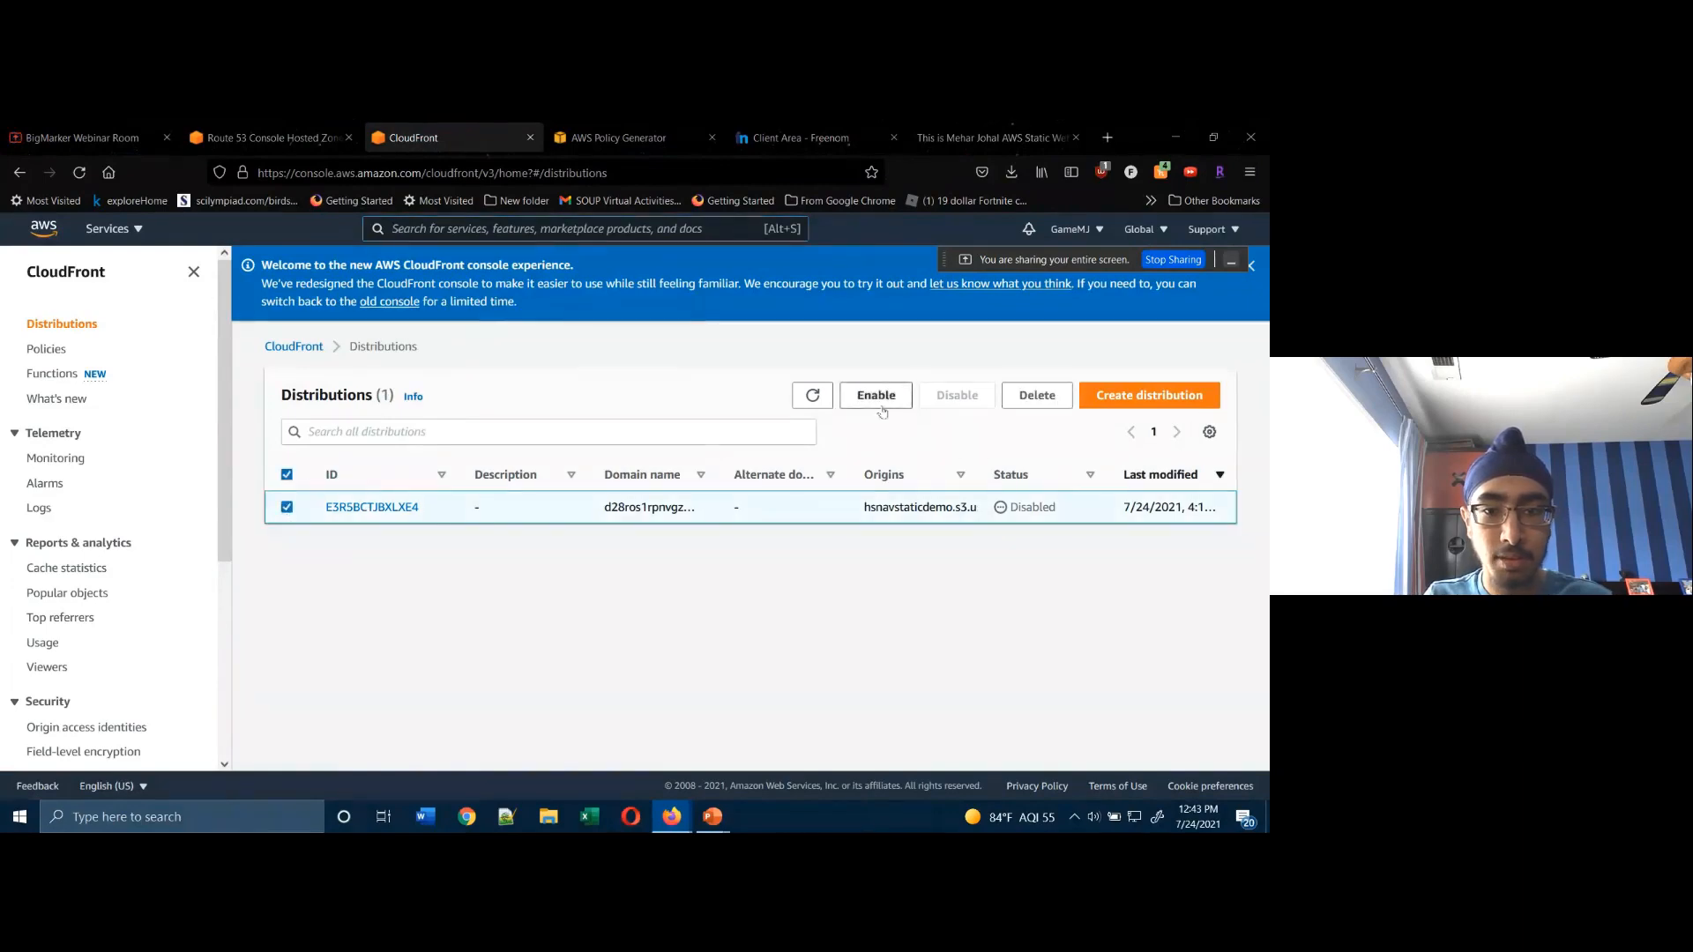
pyautogui.click(1037, 395)
pyautogui.click(854, 583)
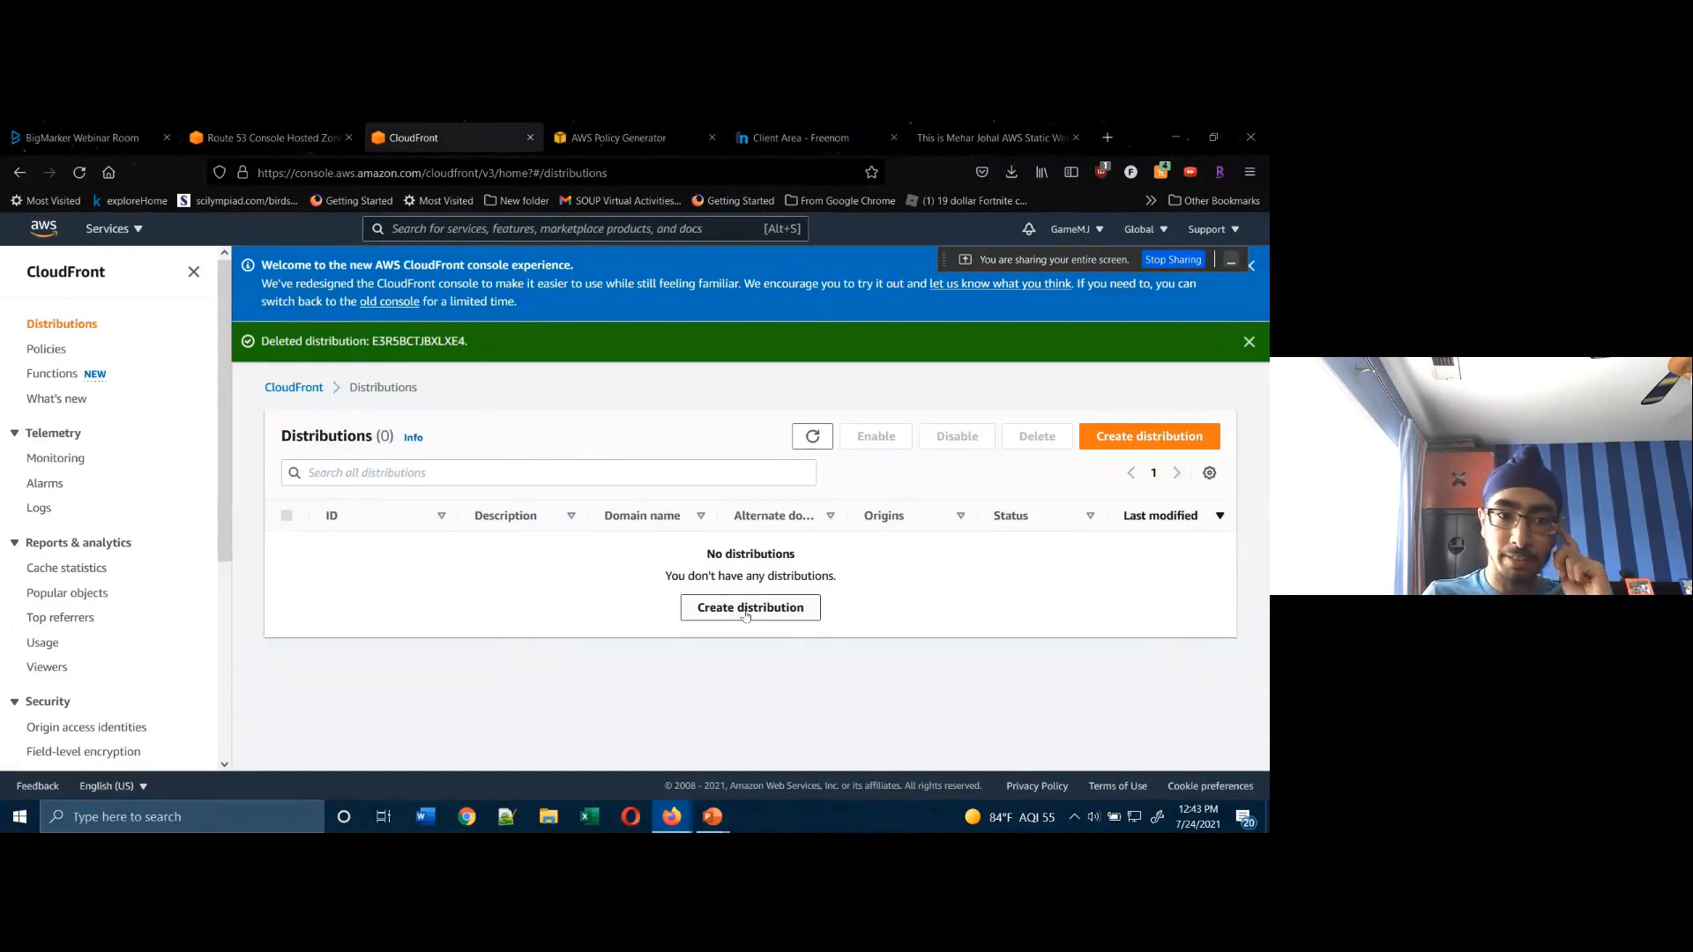
# Start a new CloudFront distribution with the hsnavtestdemo S3 bucket as its origin
pyautogui.click(745, 615)
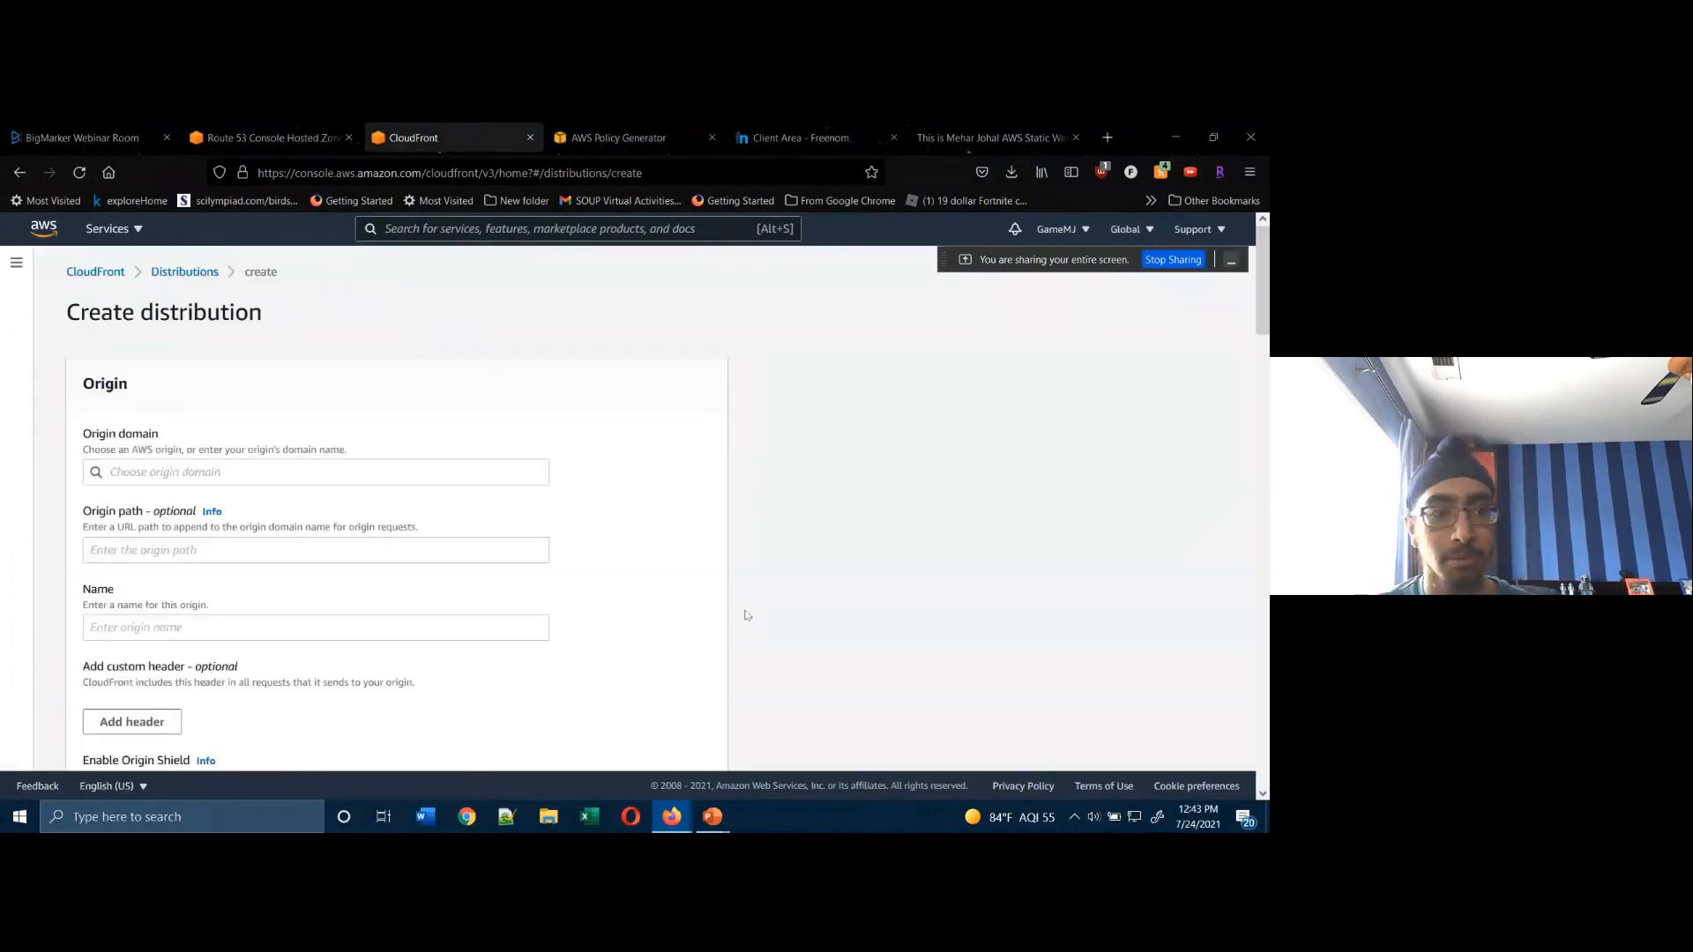
pyautogui.click(282, 485)
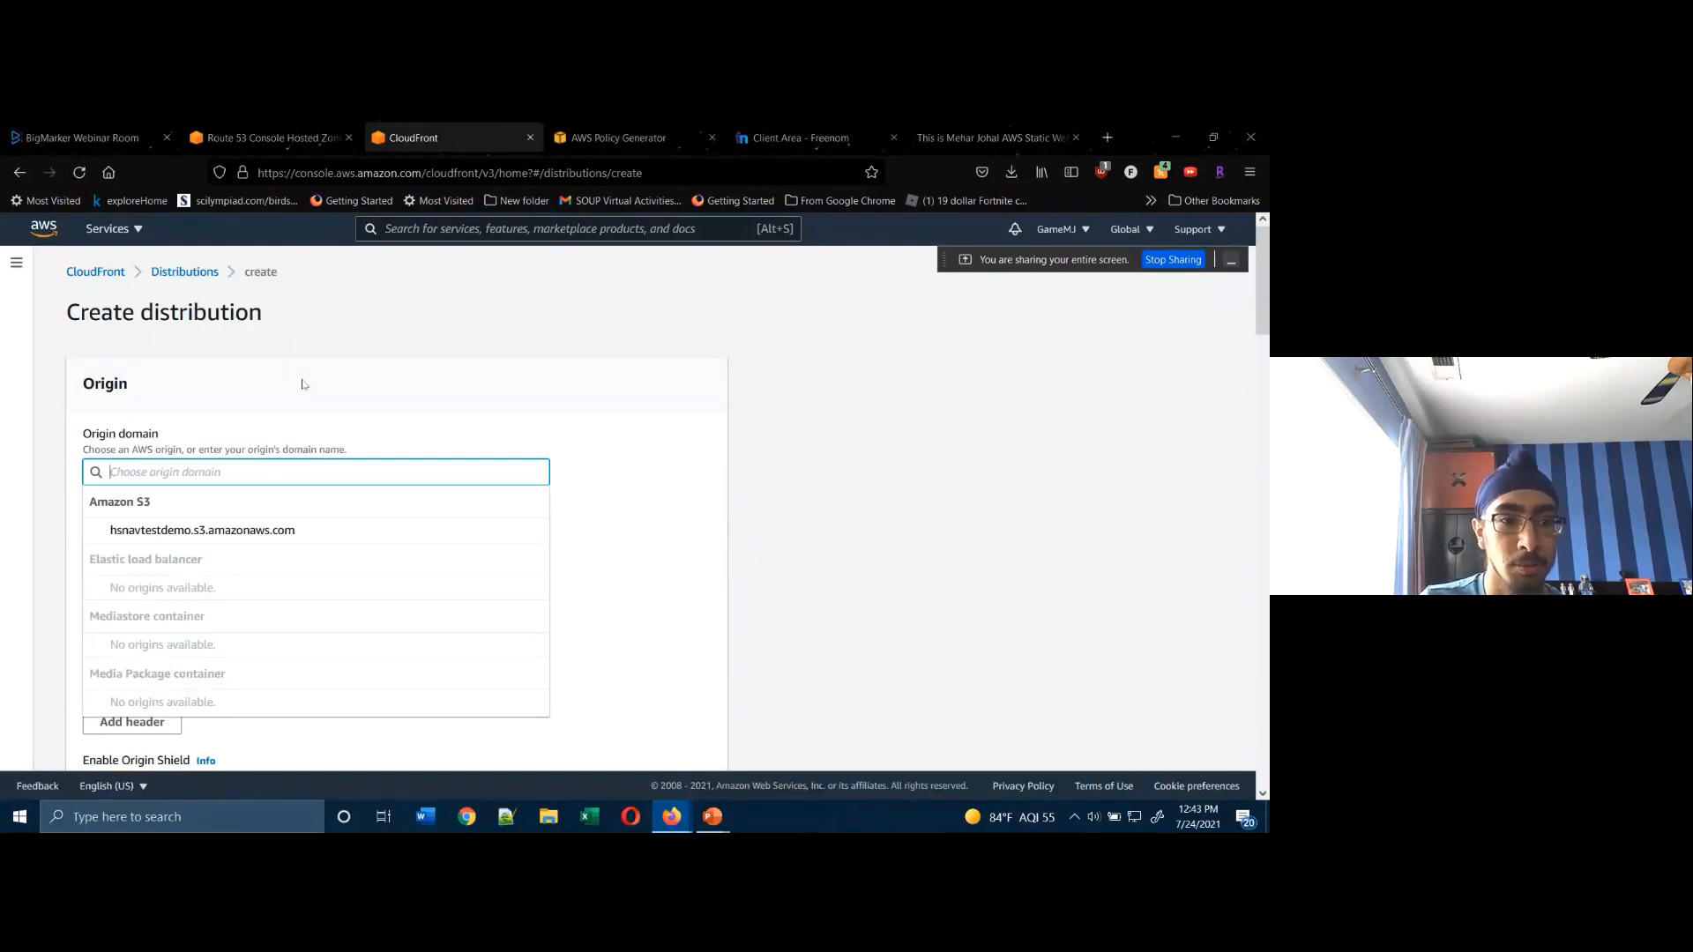
pyautogui.click(247, 529)
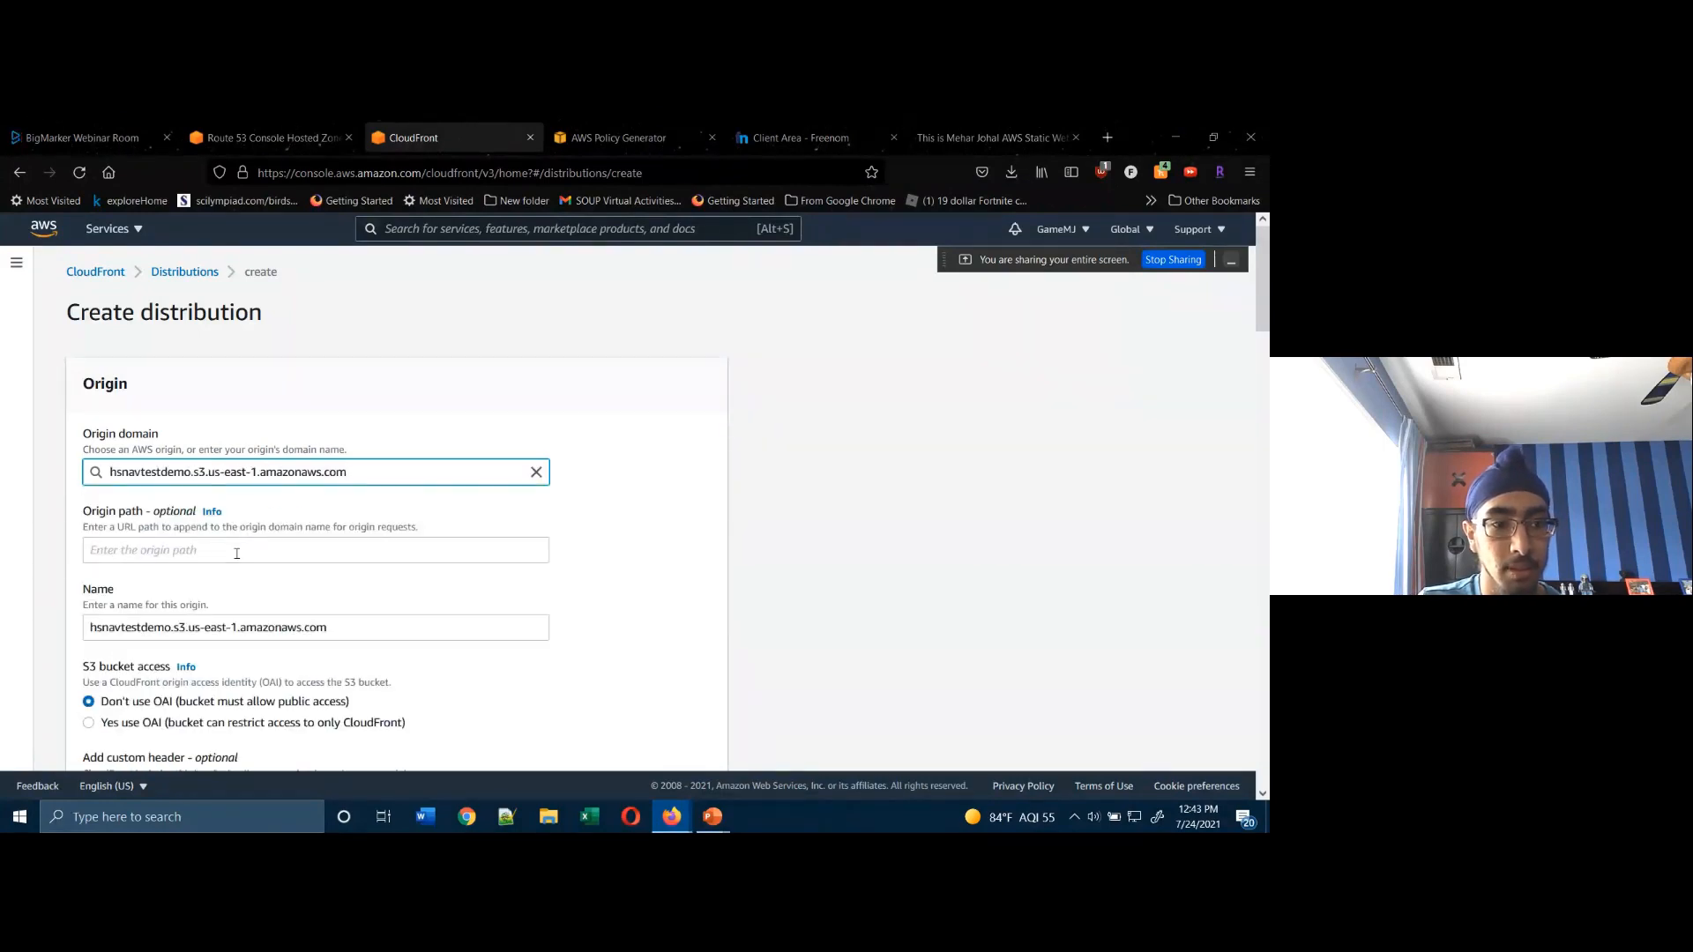
# Leave the remaining distribution settings at their defaults and create the distribution
pyautogui.scroll(-3, 305, 631)
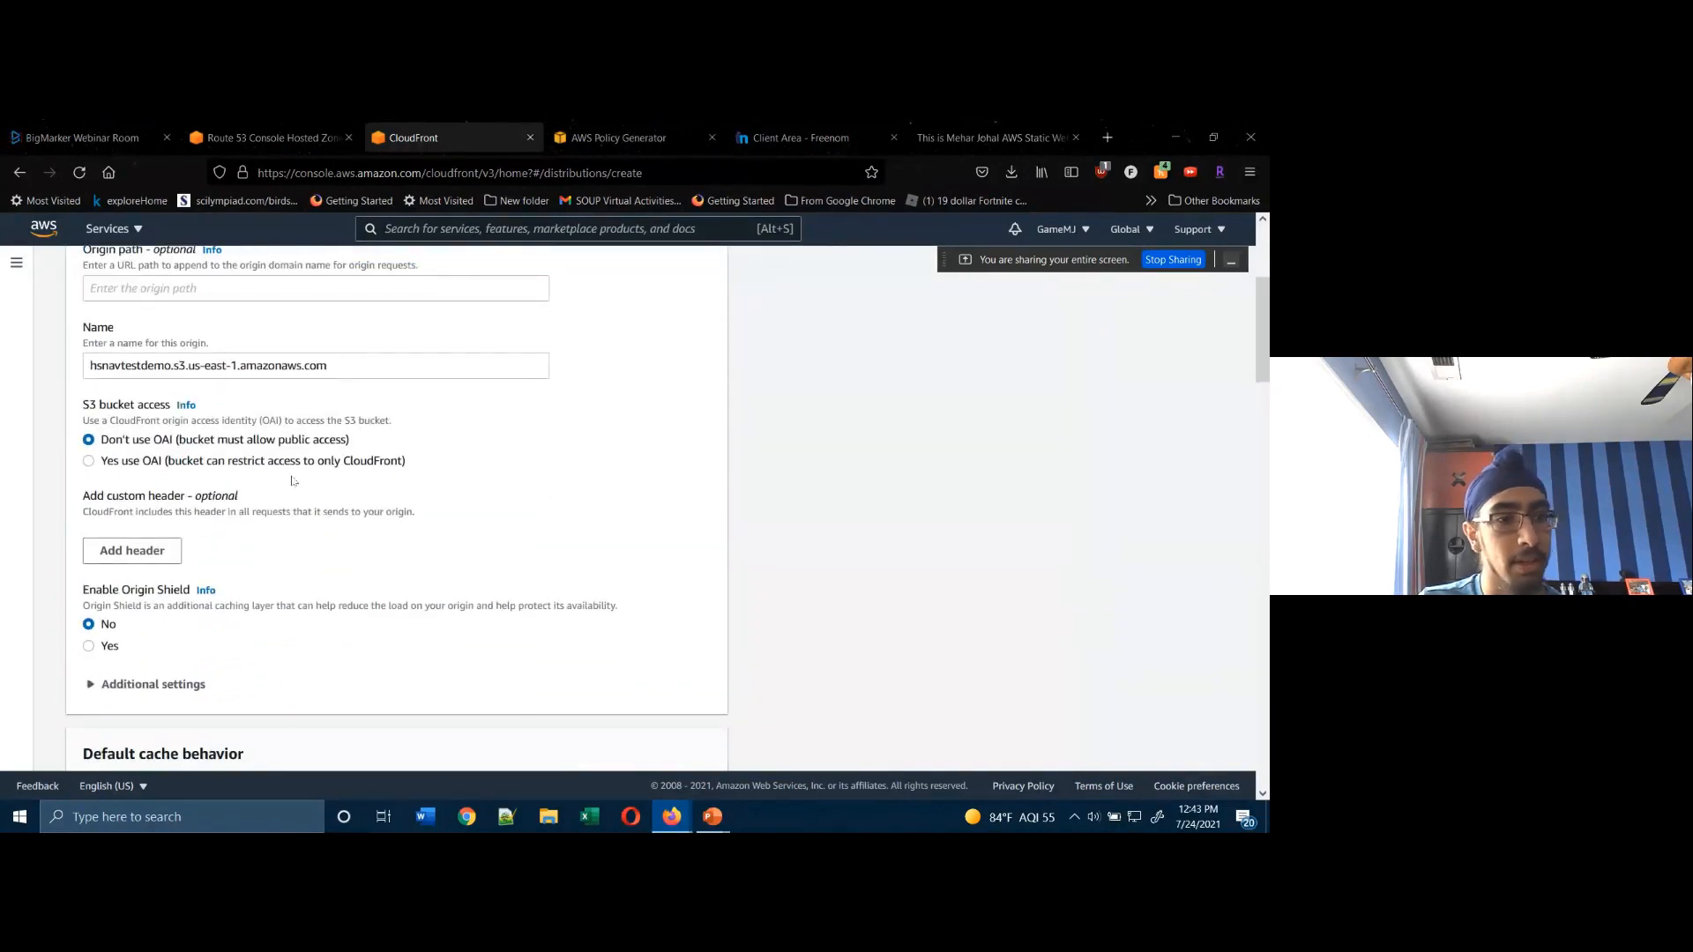
pyautogui.scroll(-5, 231, 436)
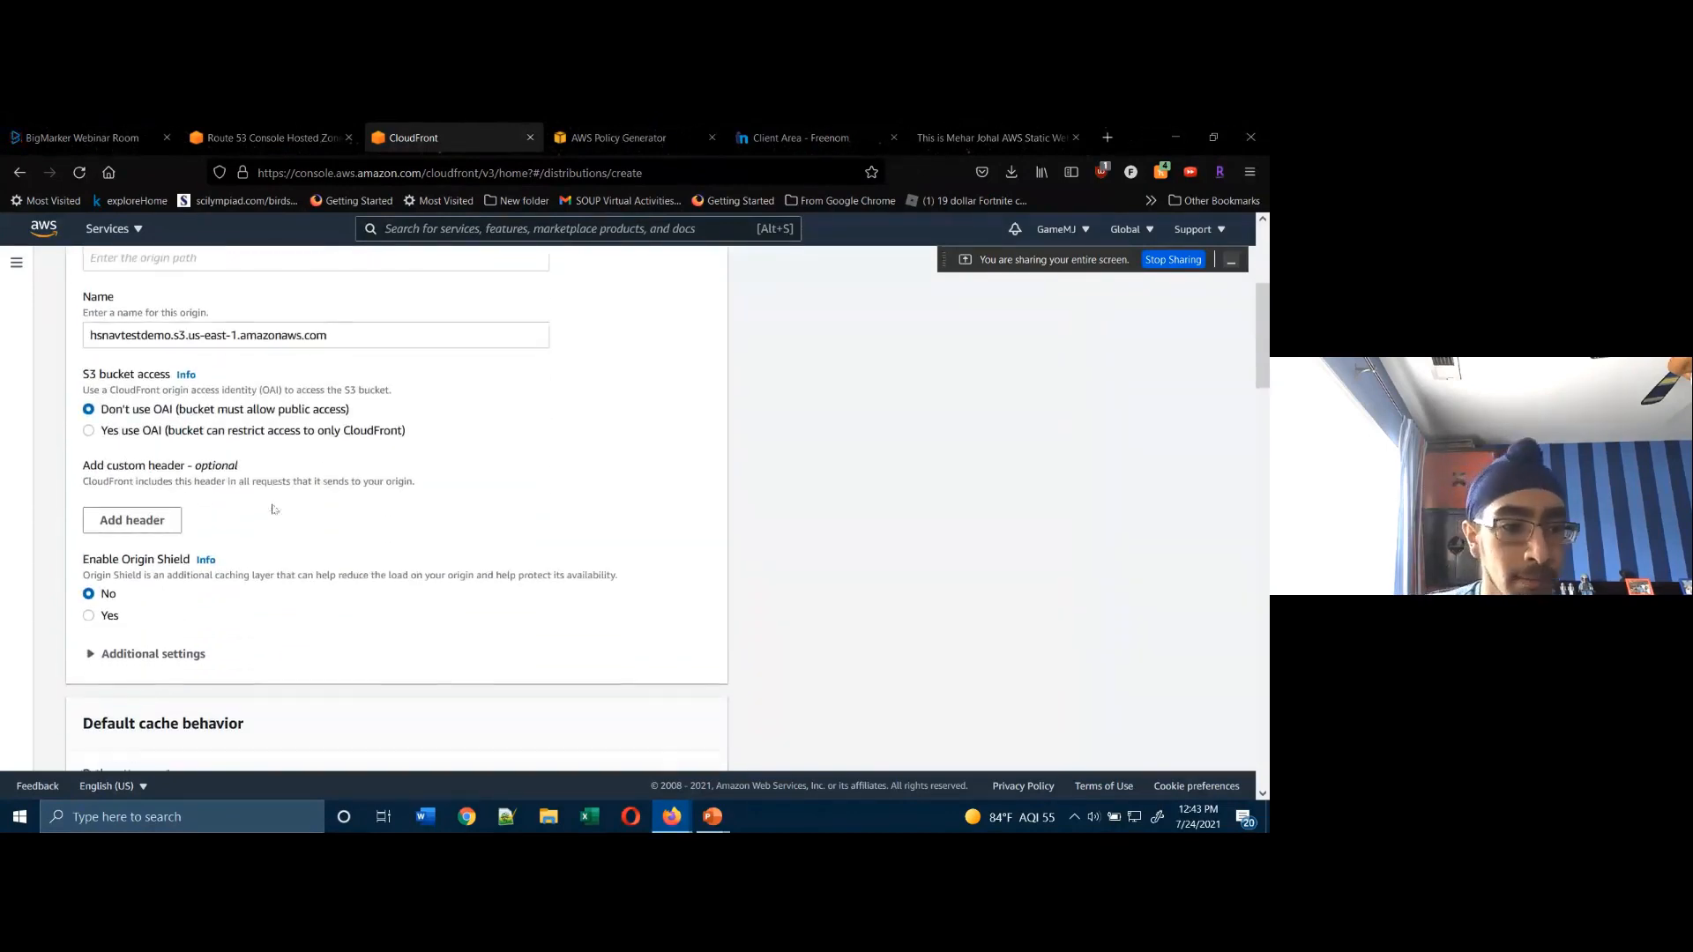
pyautogui.scroll(-2, 274, 508)
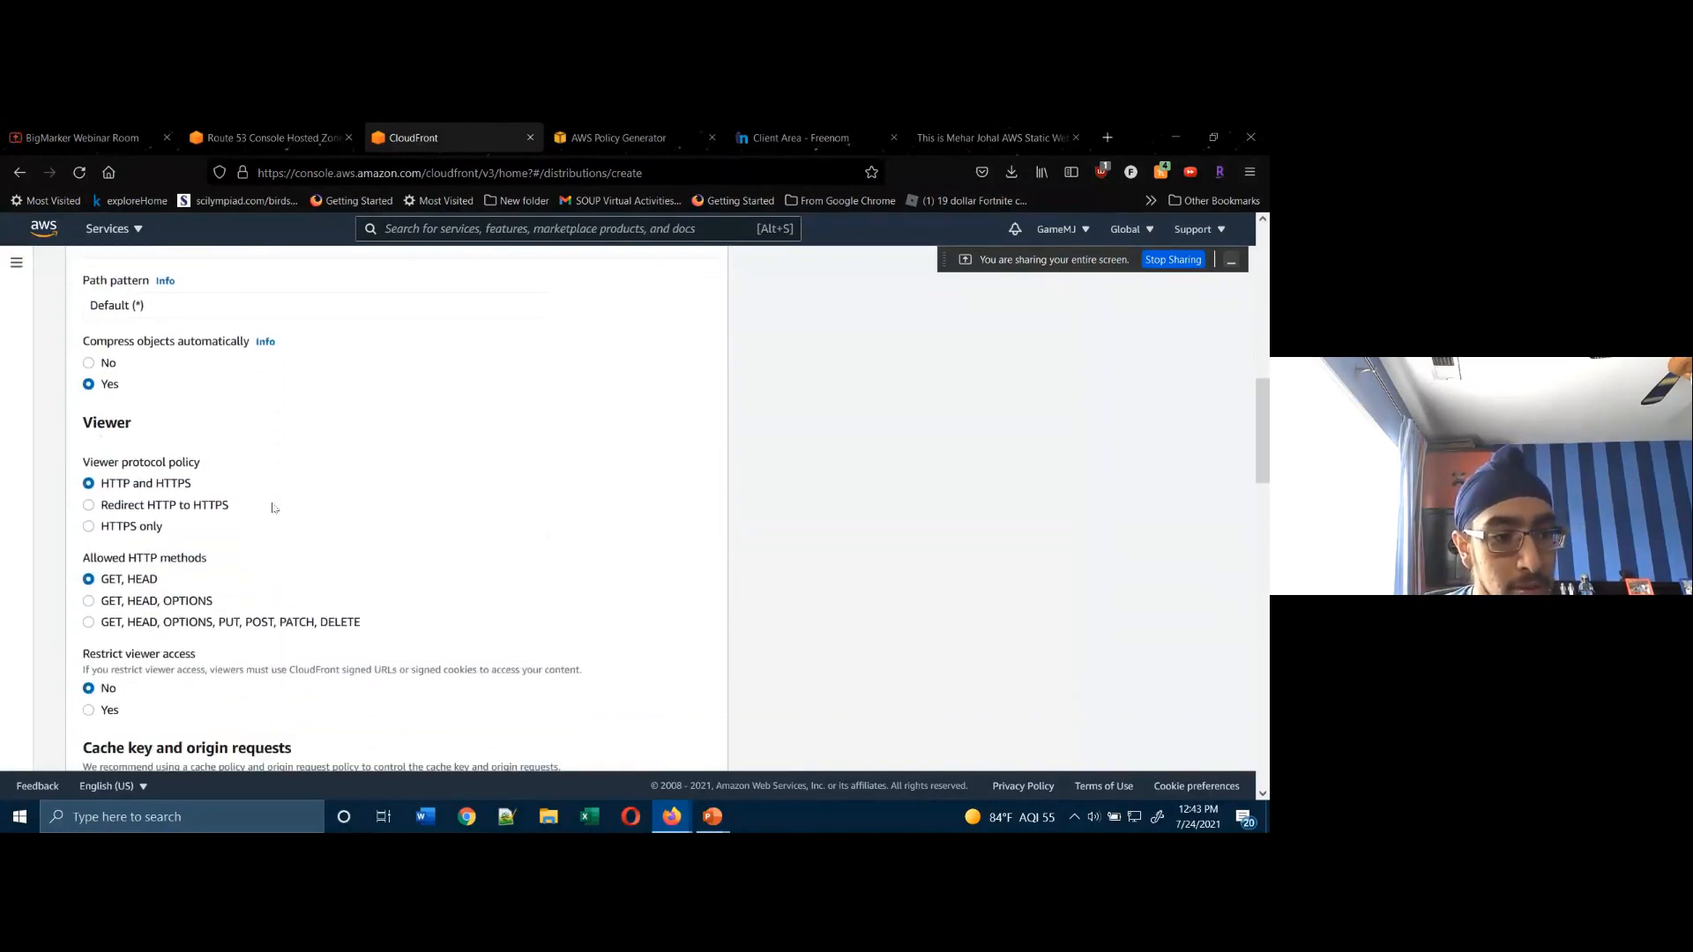
pyautogui.scroll(-2, 273, 505)
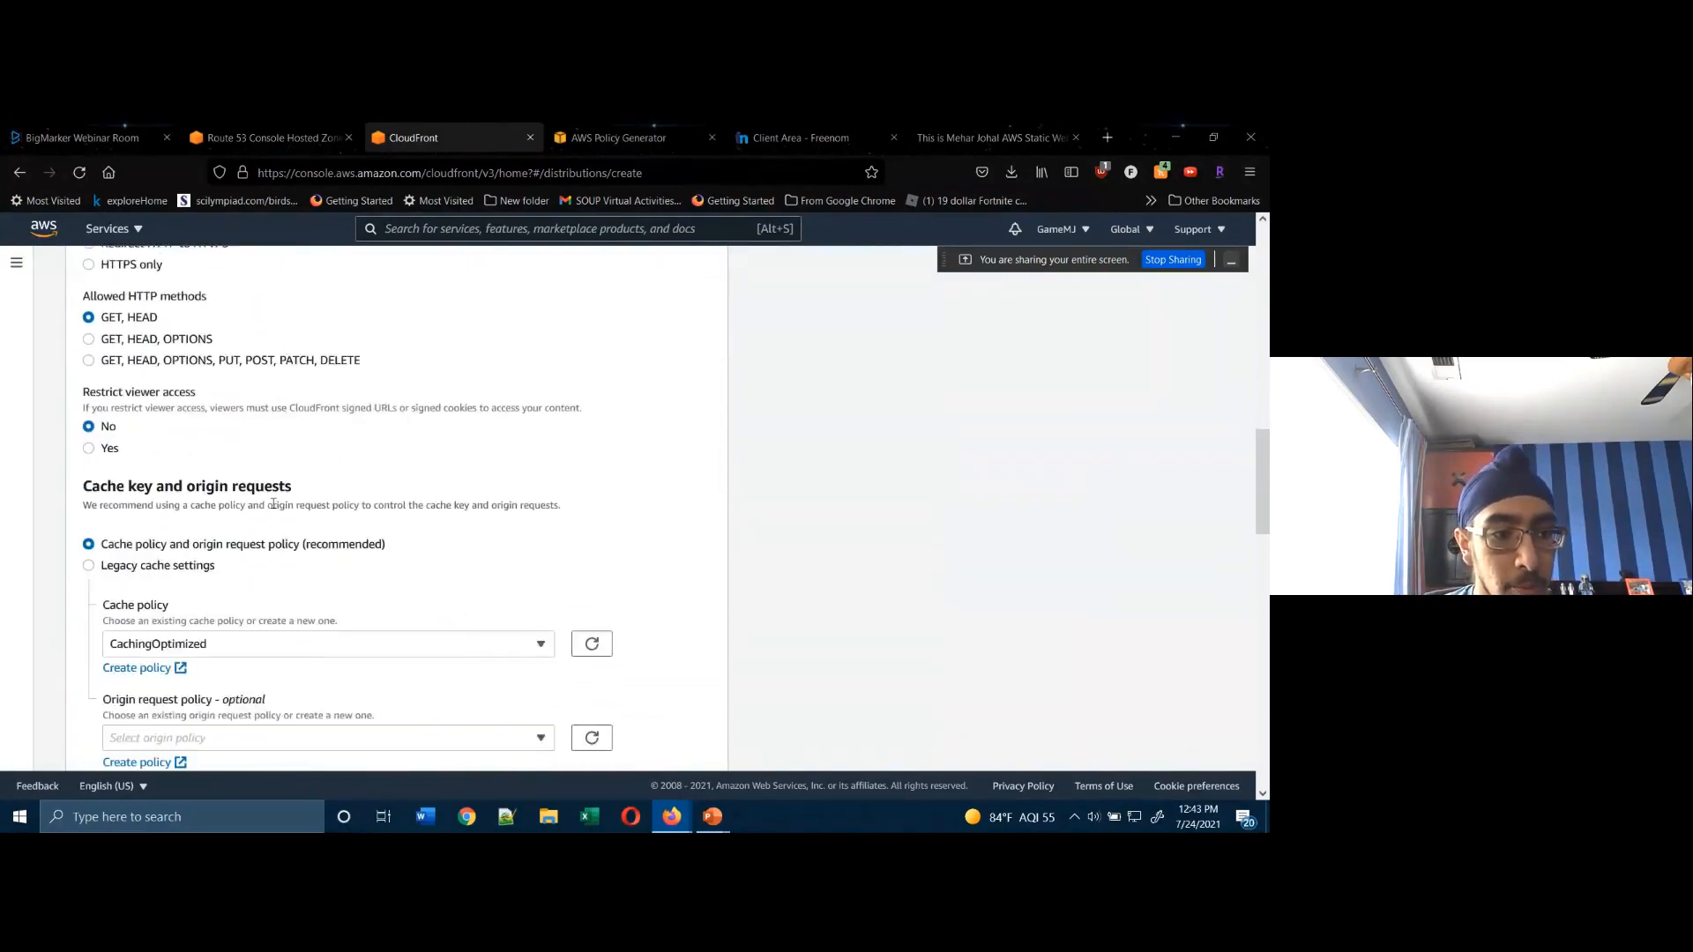
pyautogui.scroll(-4, 243, 570)
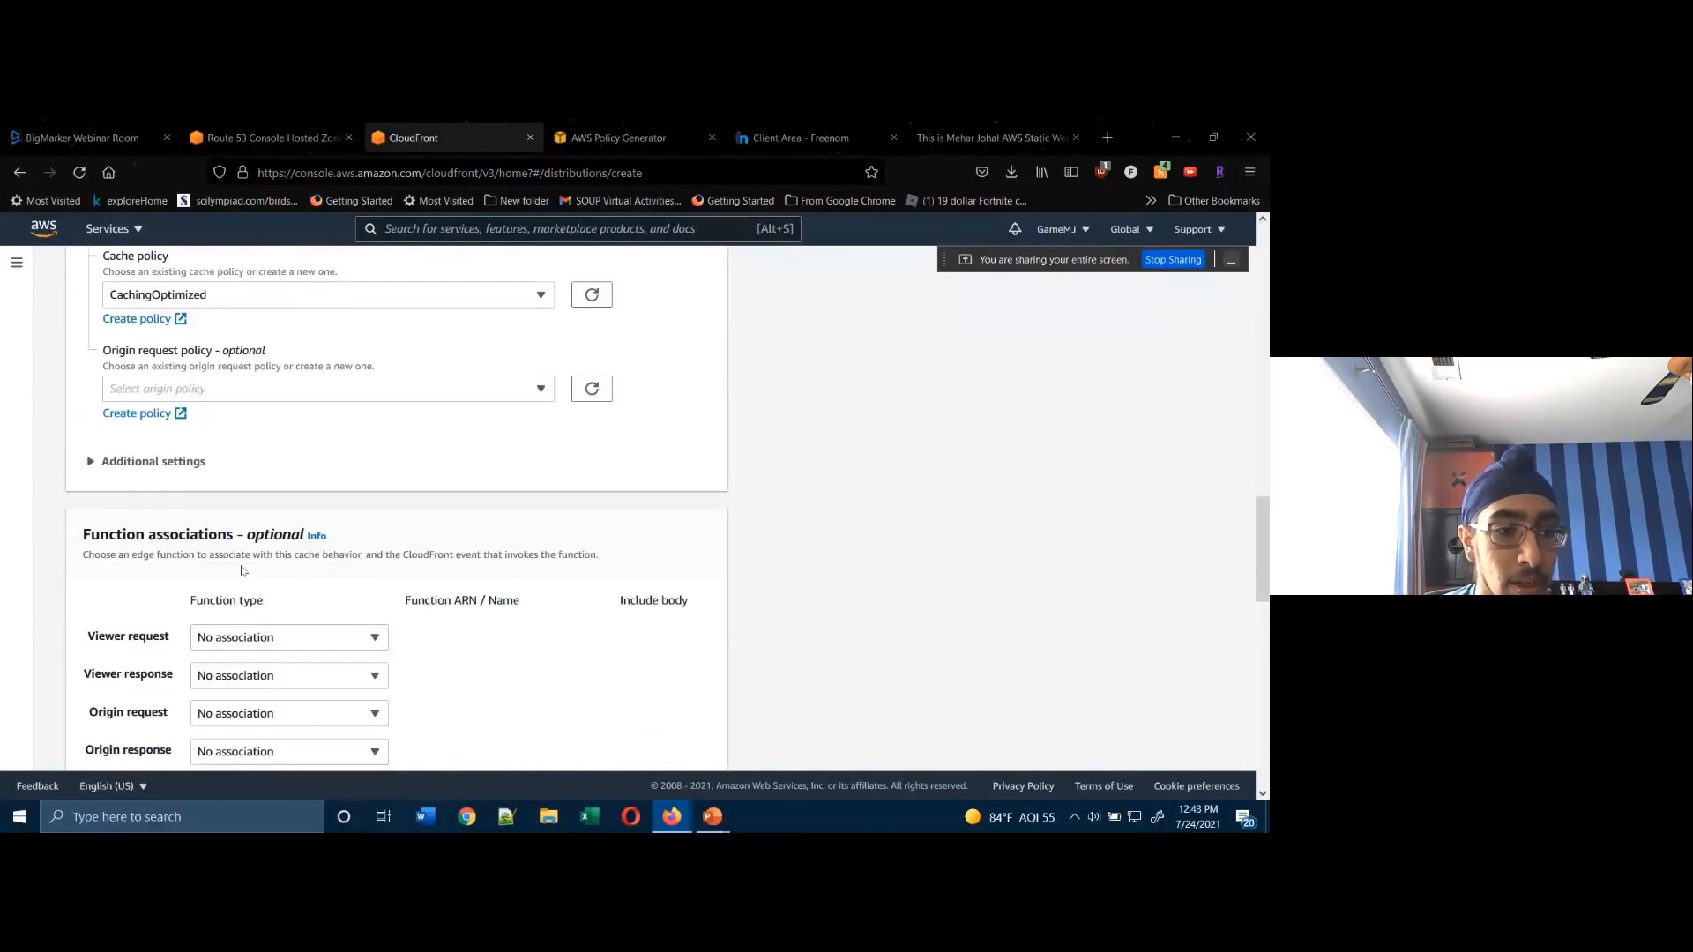
pyautogui.scroll(-3, 242, 571)
pyautogui.scroll(-3, 242, 570)
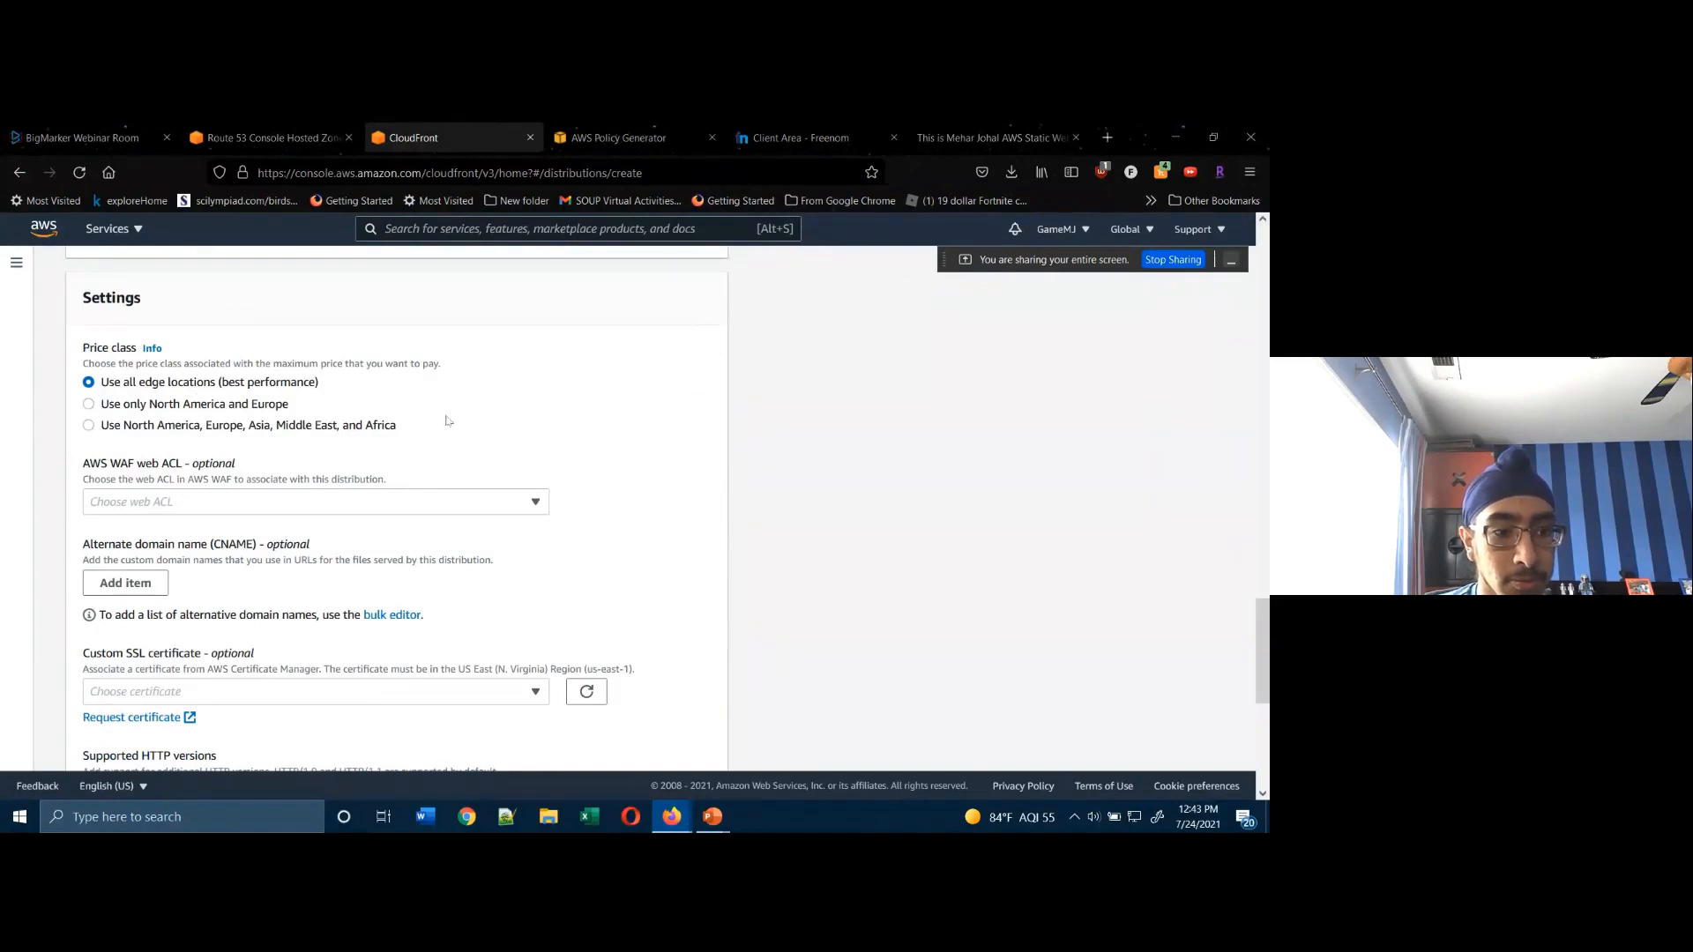
pyautogui.scroll(-2, 463, 461)
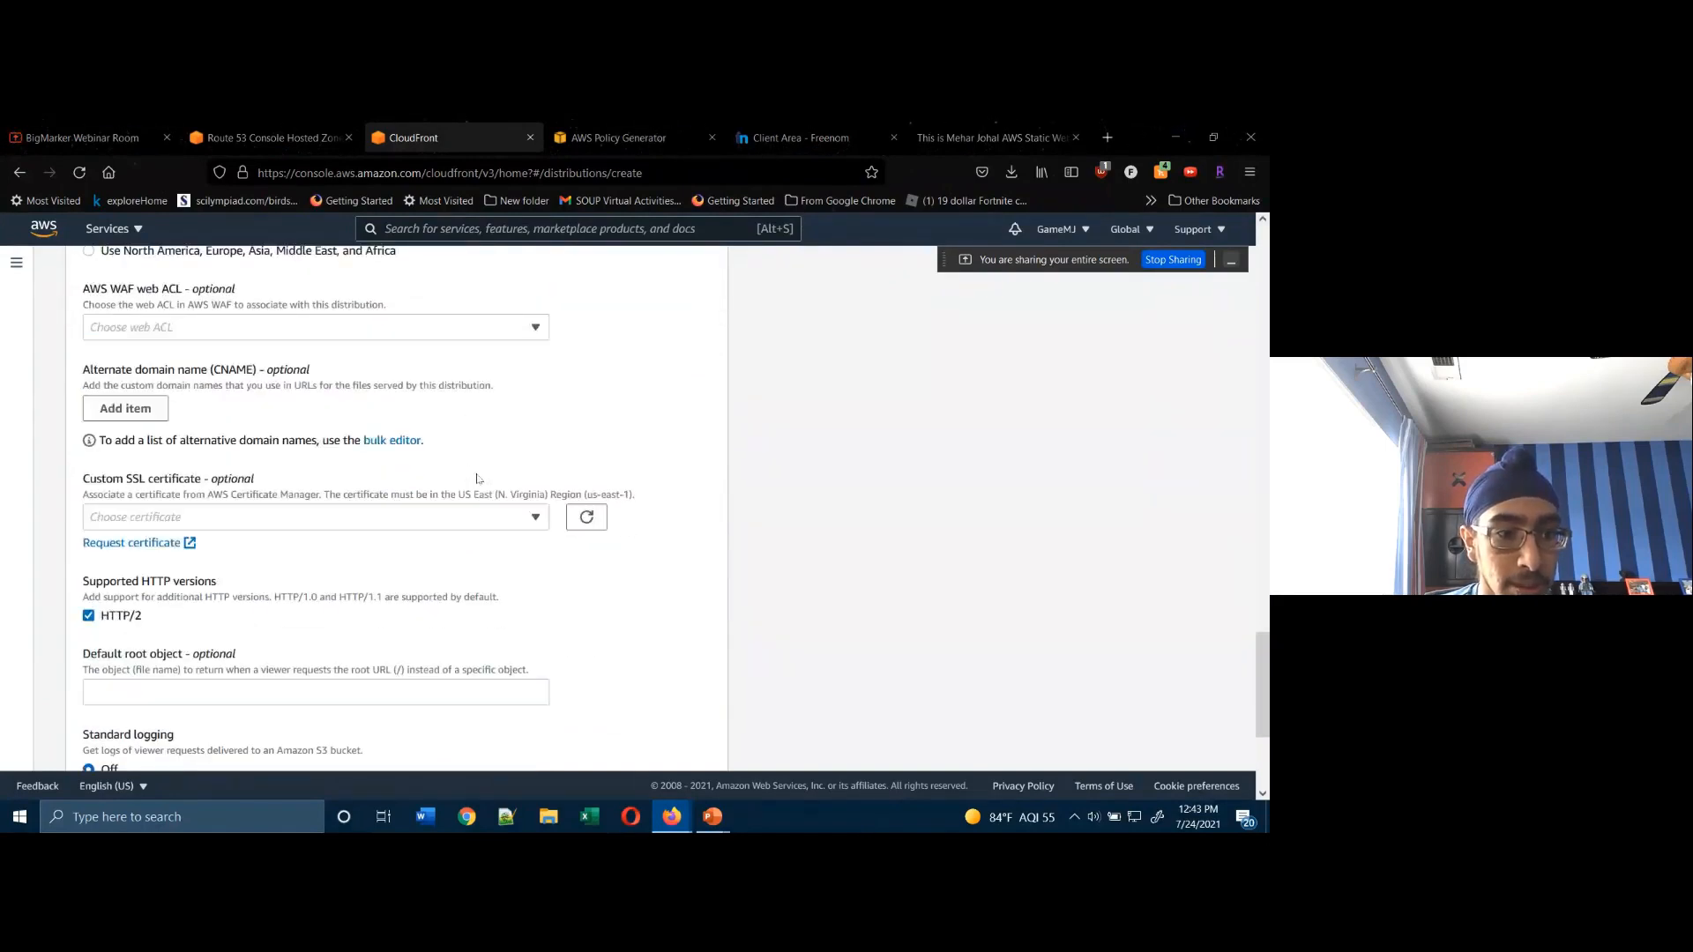
pyautogui.scroll(-2, 477, 478)
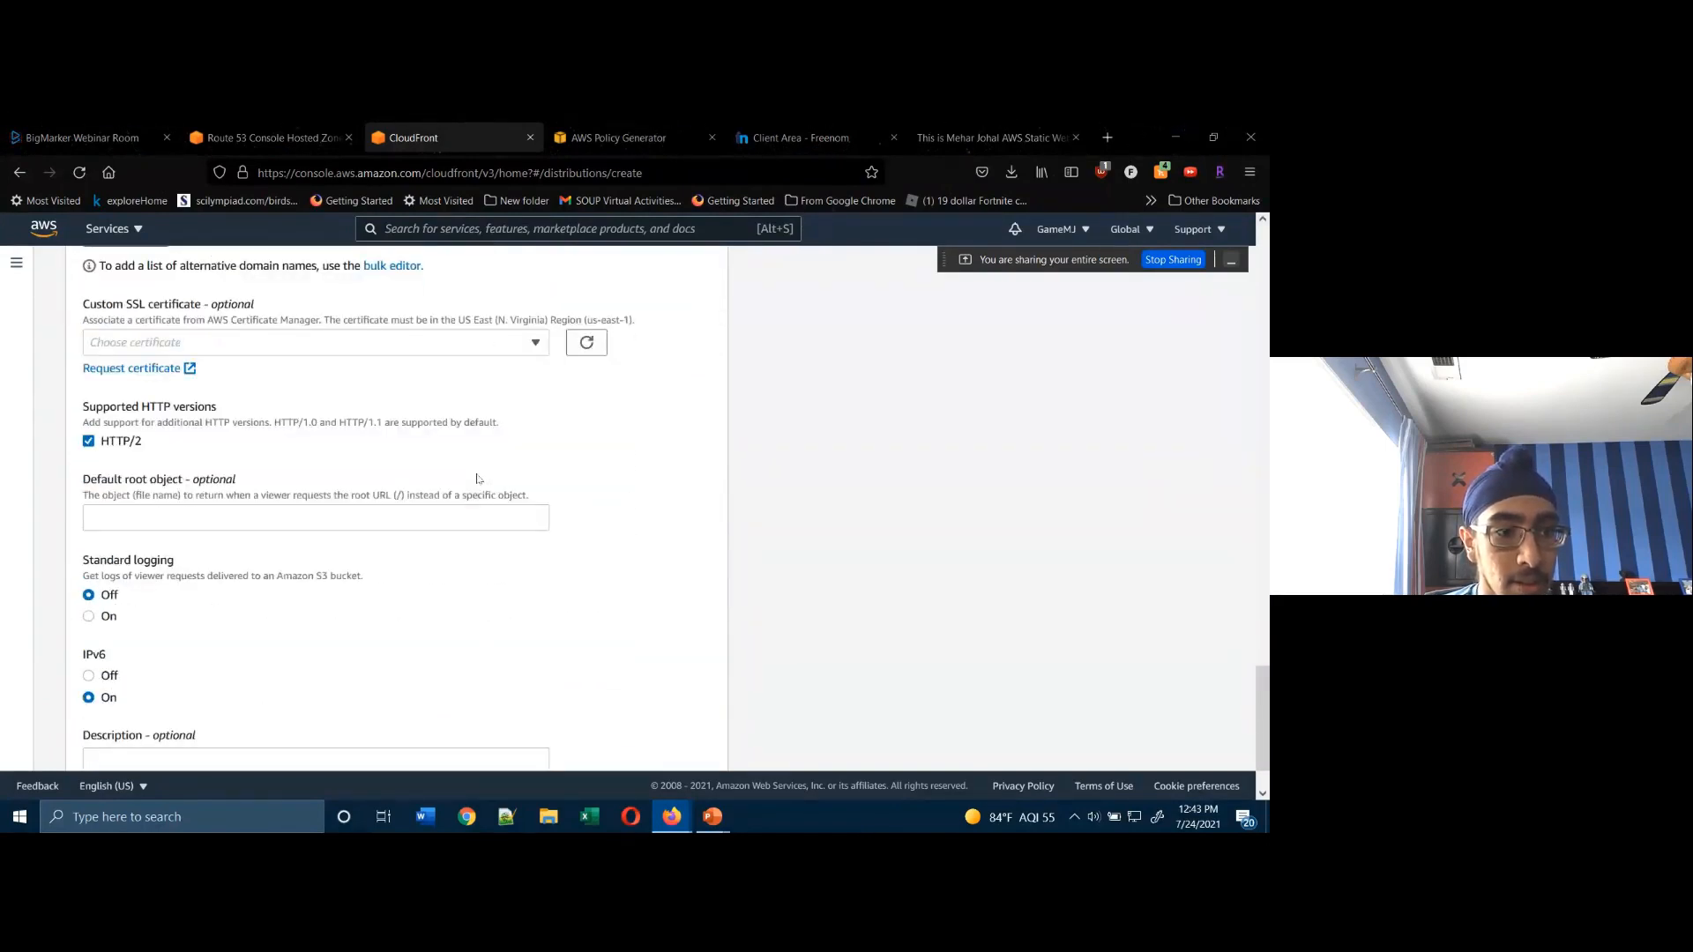
pyautogui.scroll(-1, 477, 478)
pyautogui.scroll(6, 488, 510)
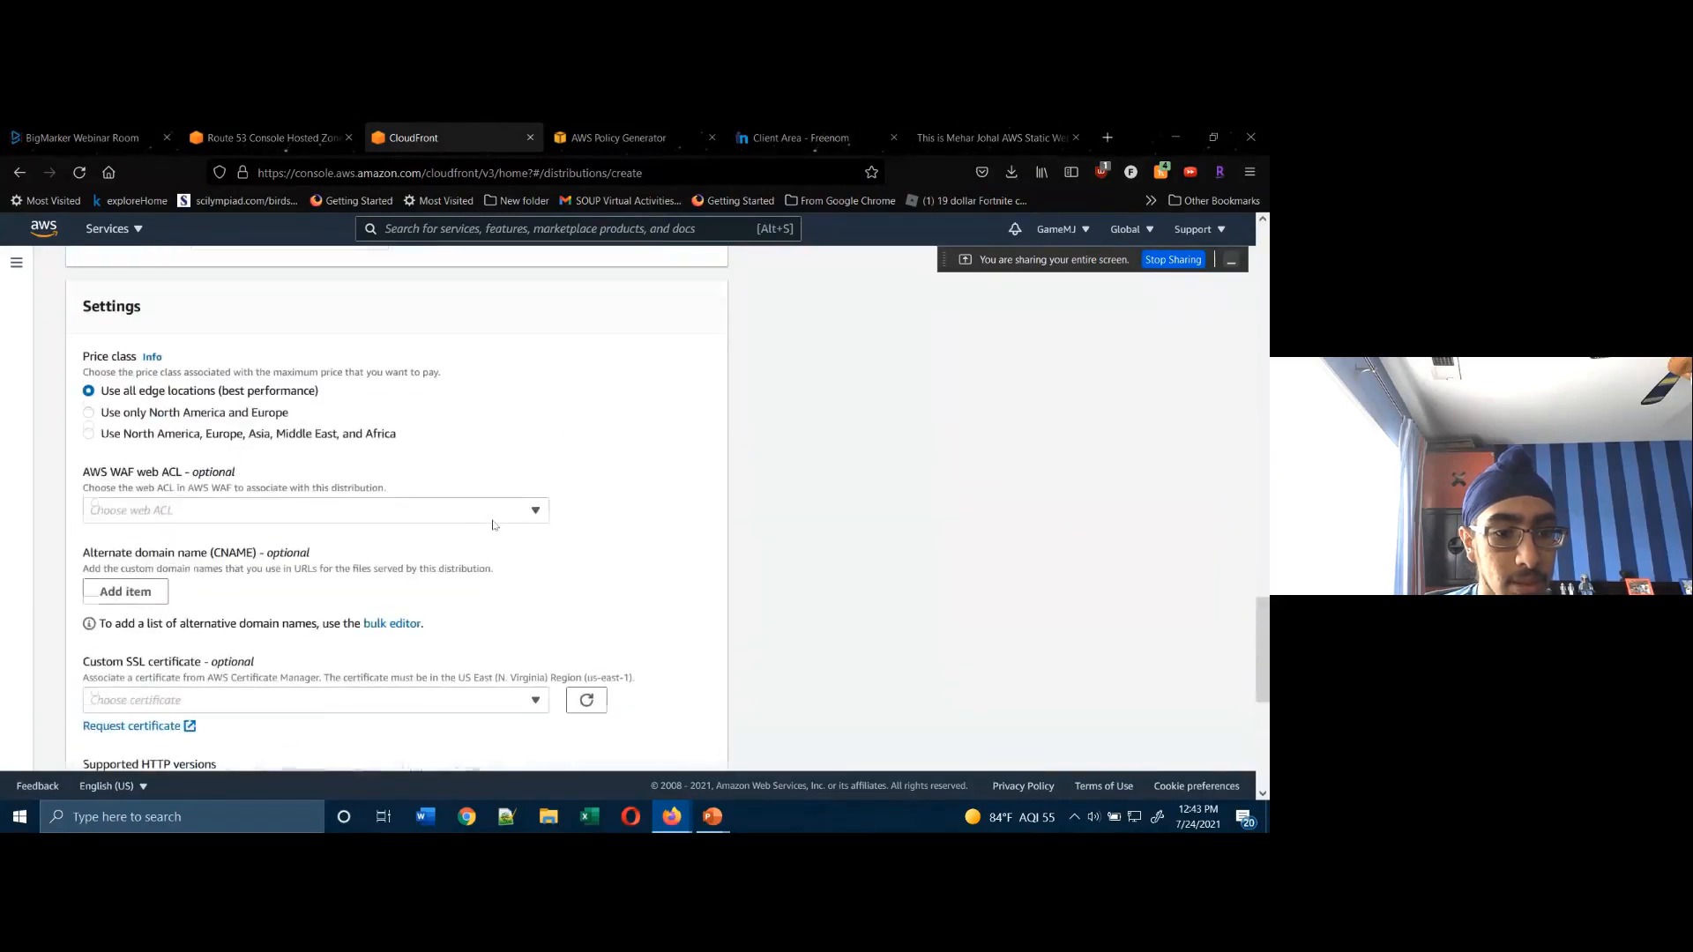
pyautogui.scroll(-6, 493, 525)
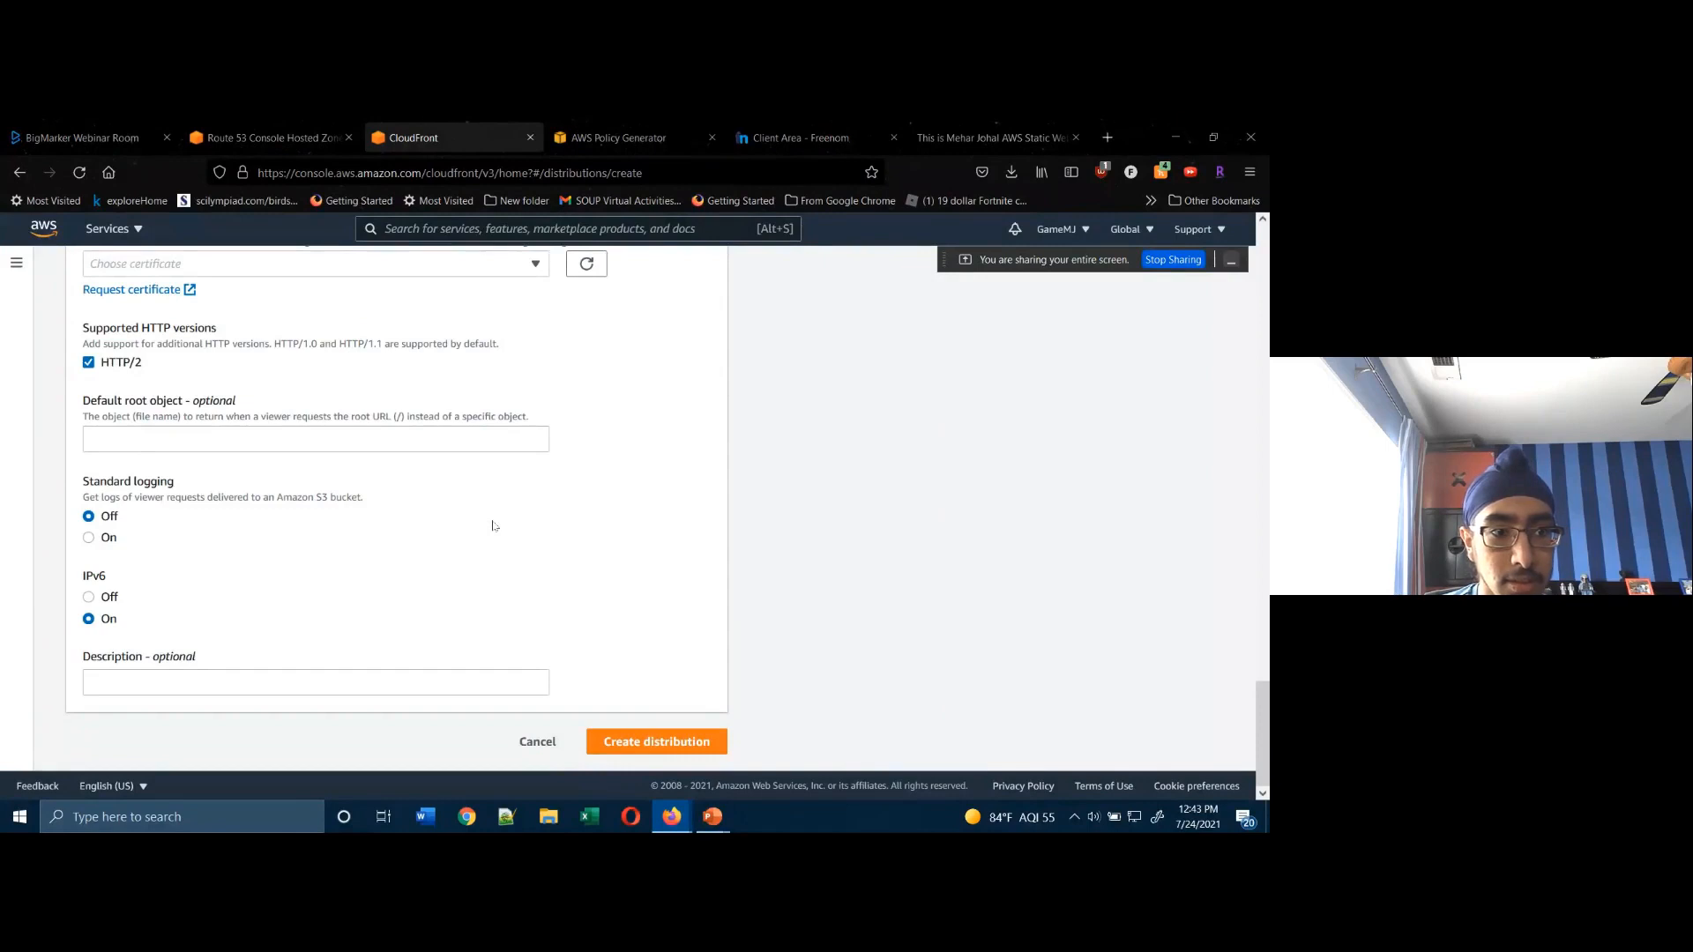
pyautogui.scroll(4, 493, 526)
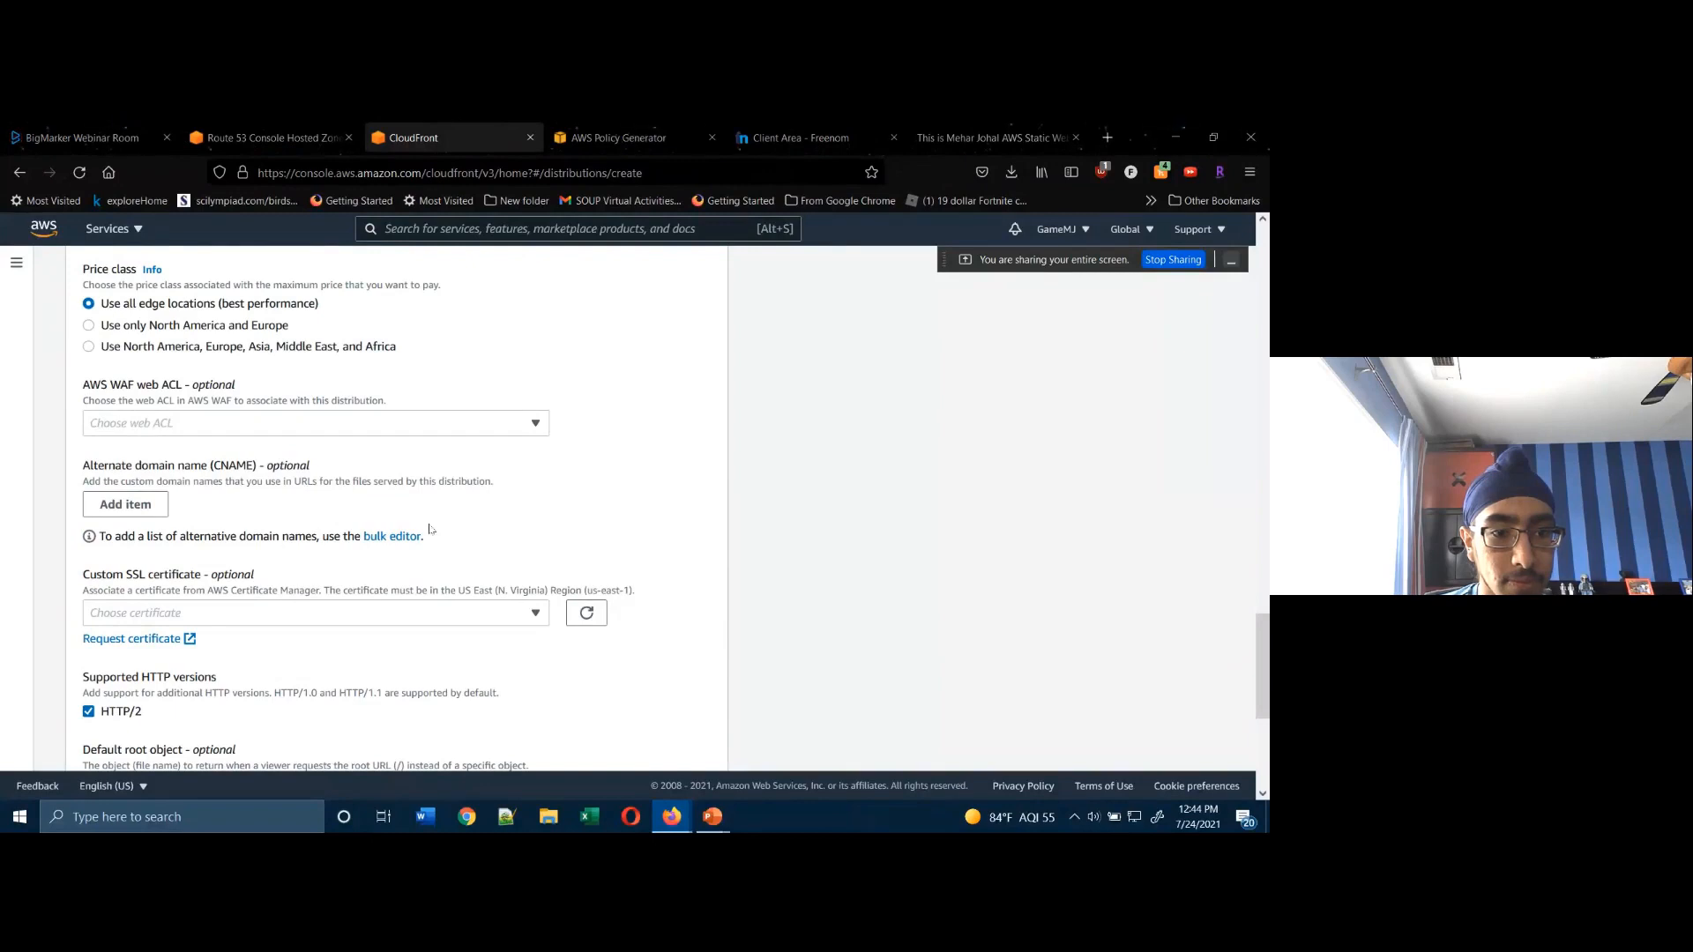
pyautogui.scroll(-4, 429, 529)
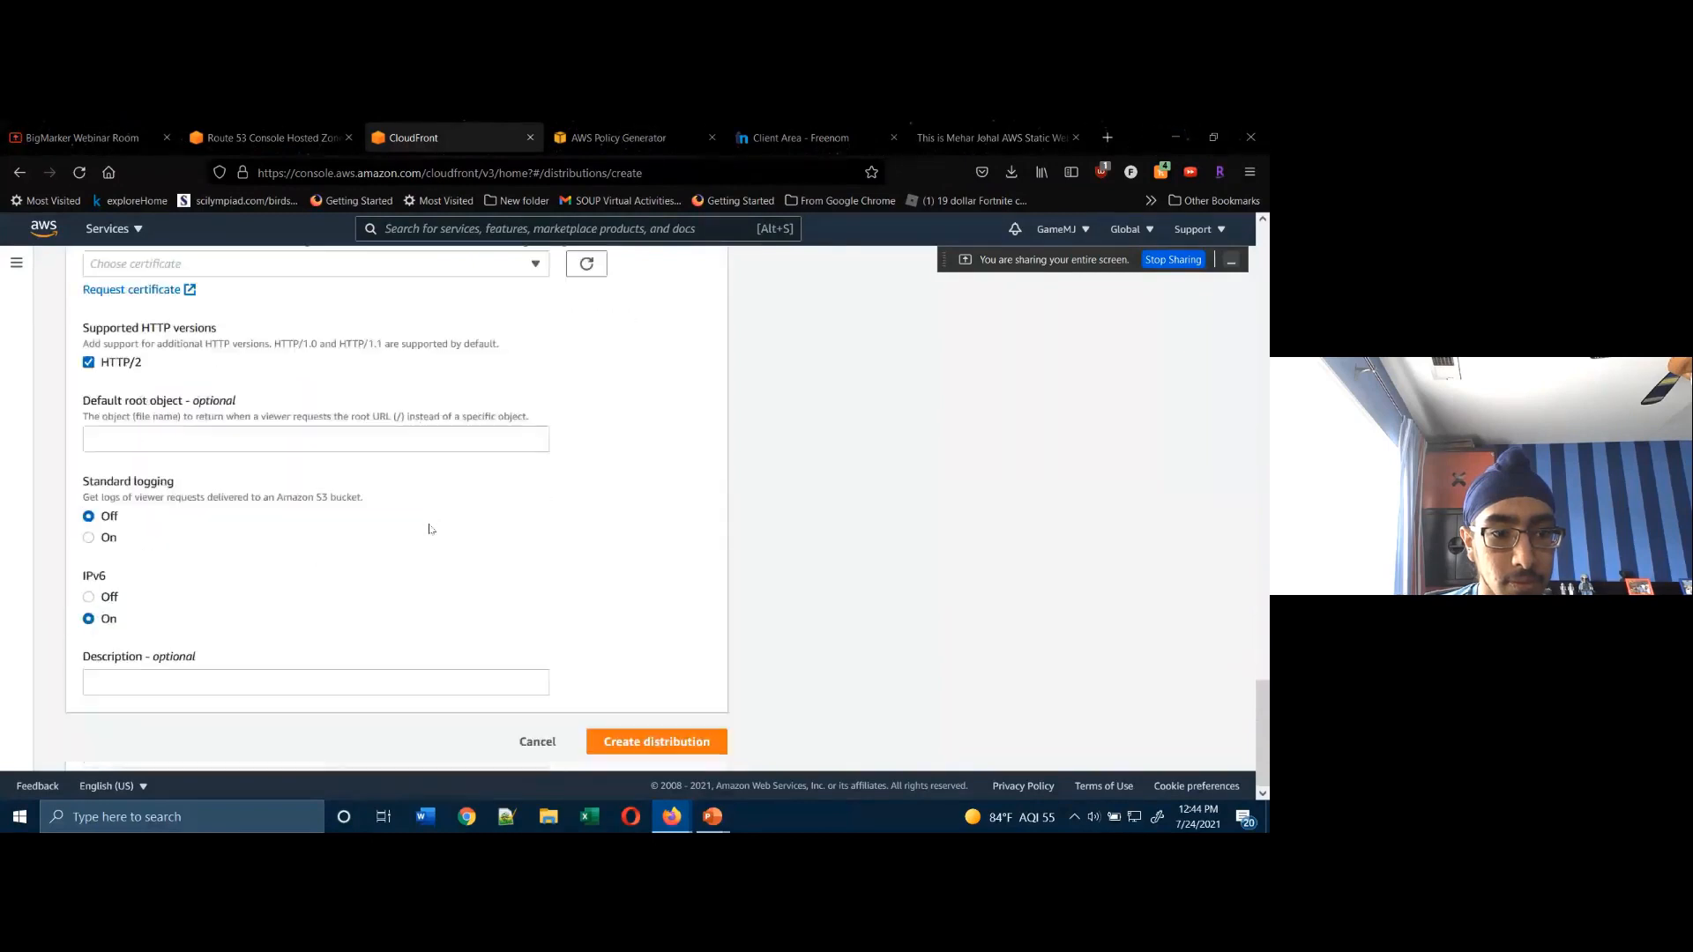
pyautogui.click(676, 738)
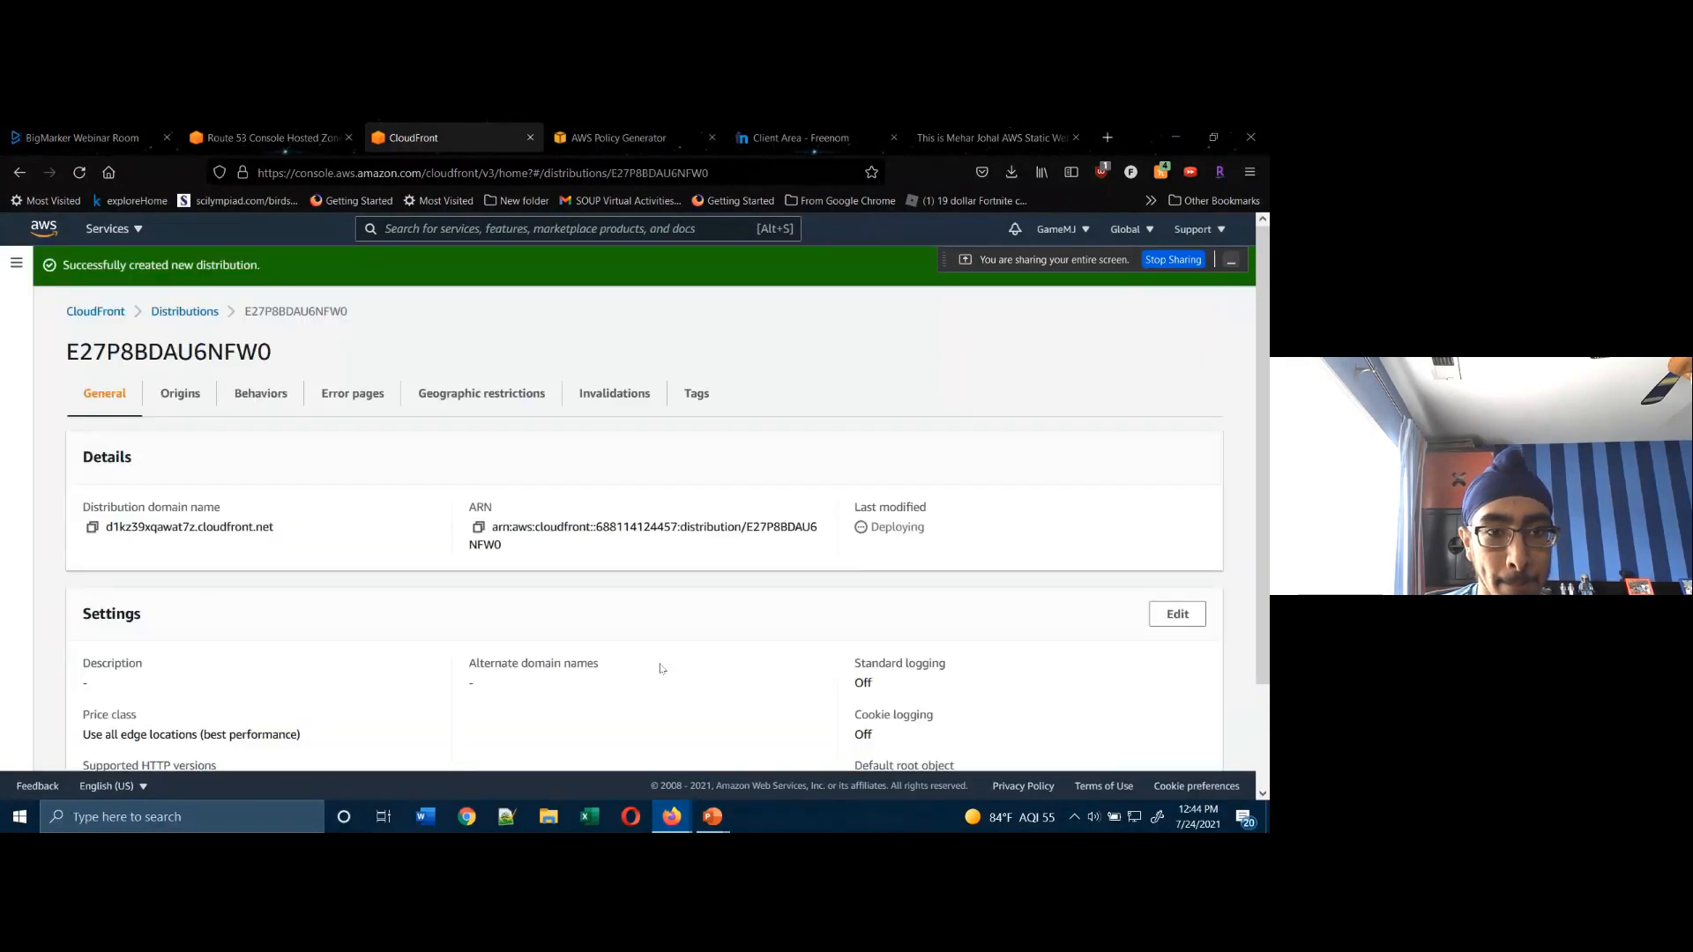
# Review distribution E27P8BDAU6NFW0's details and origins, then open its General settings for editing
pyautogui.scroll(-2, 385, 540)
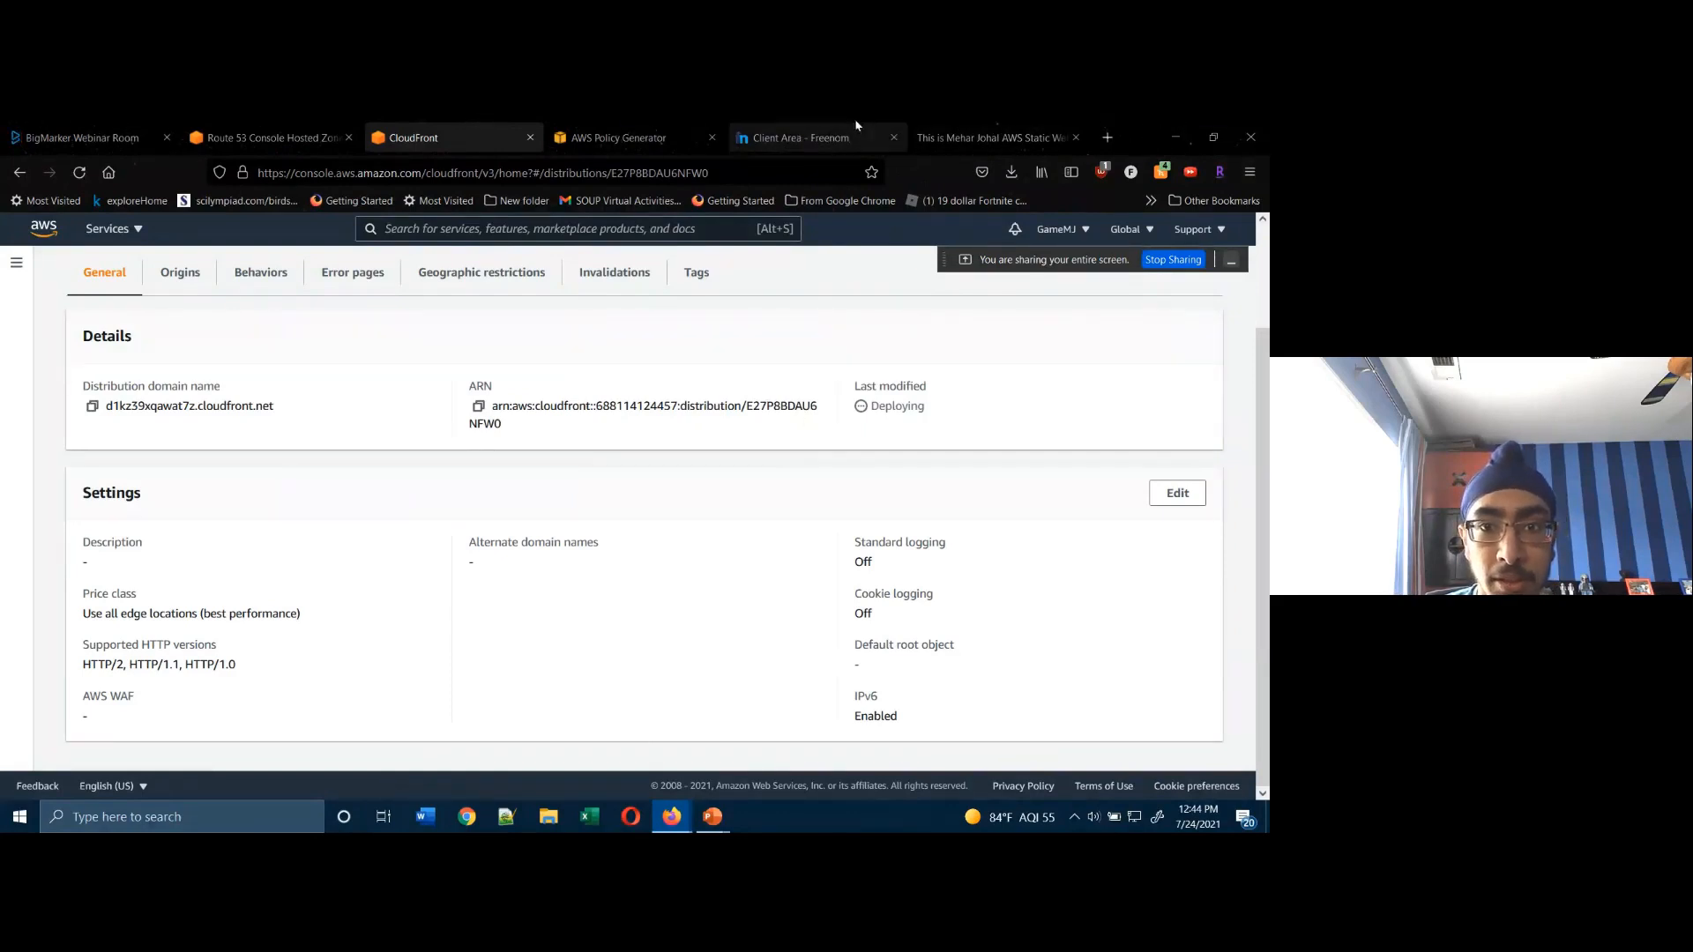
pyautogui.click(779, 128)
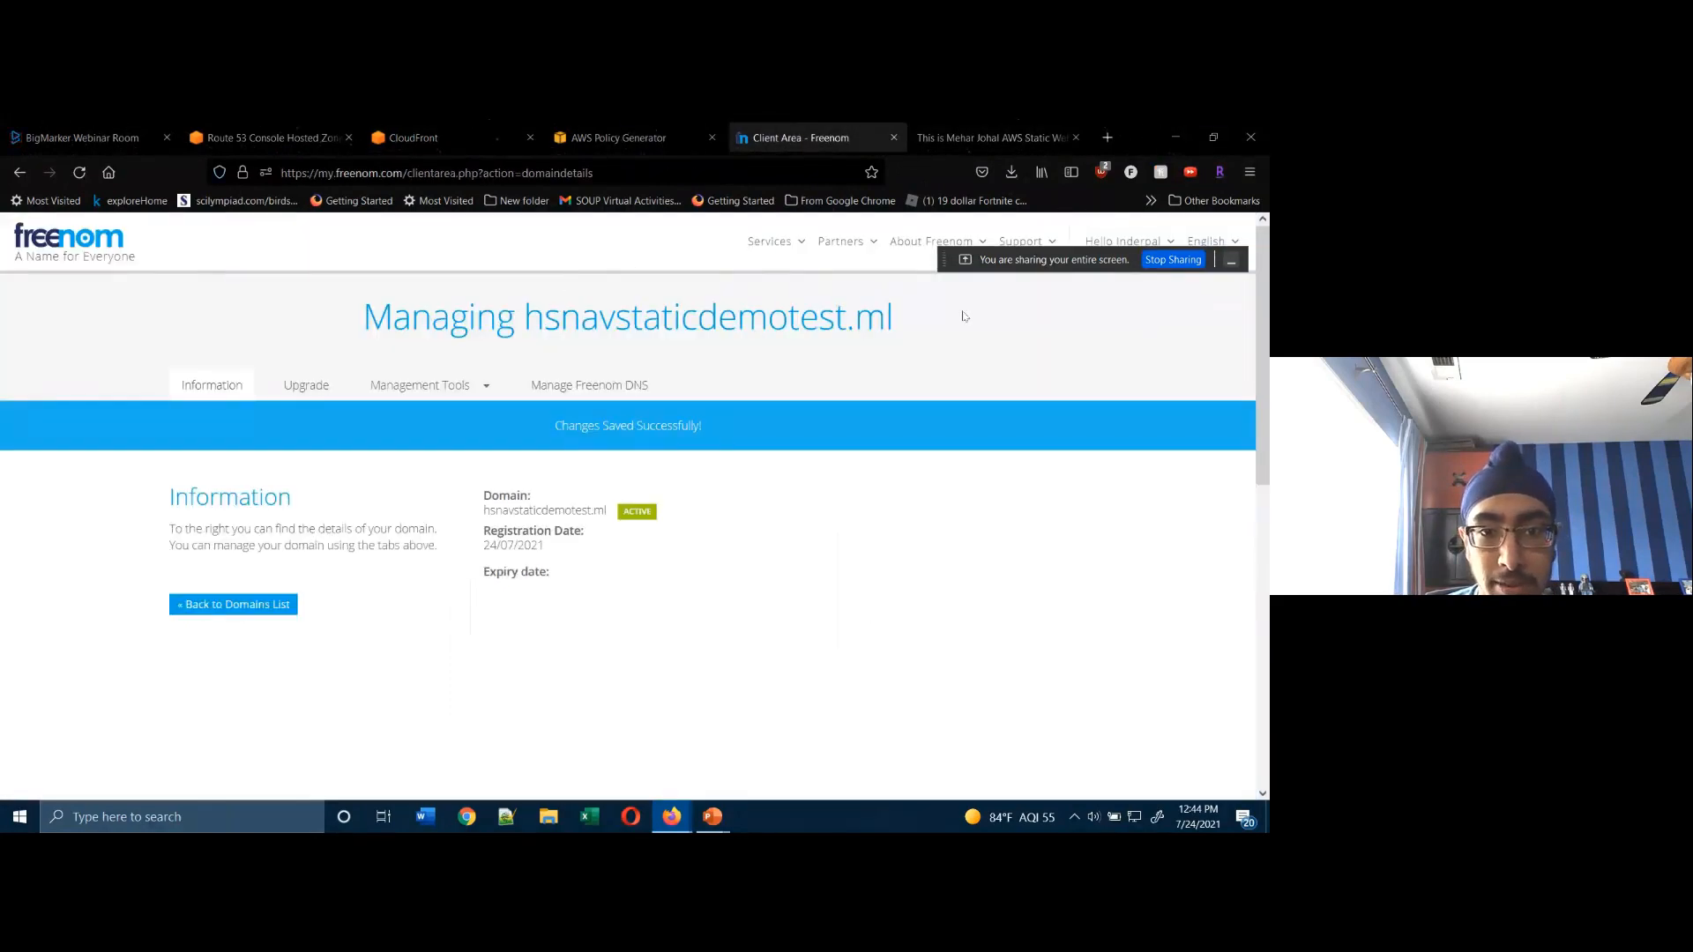
pyautogui.click(260, 130)
pyautogui.click(412, 126)
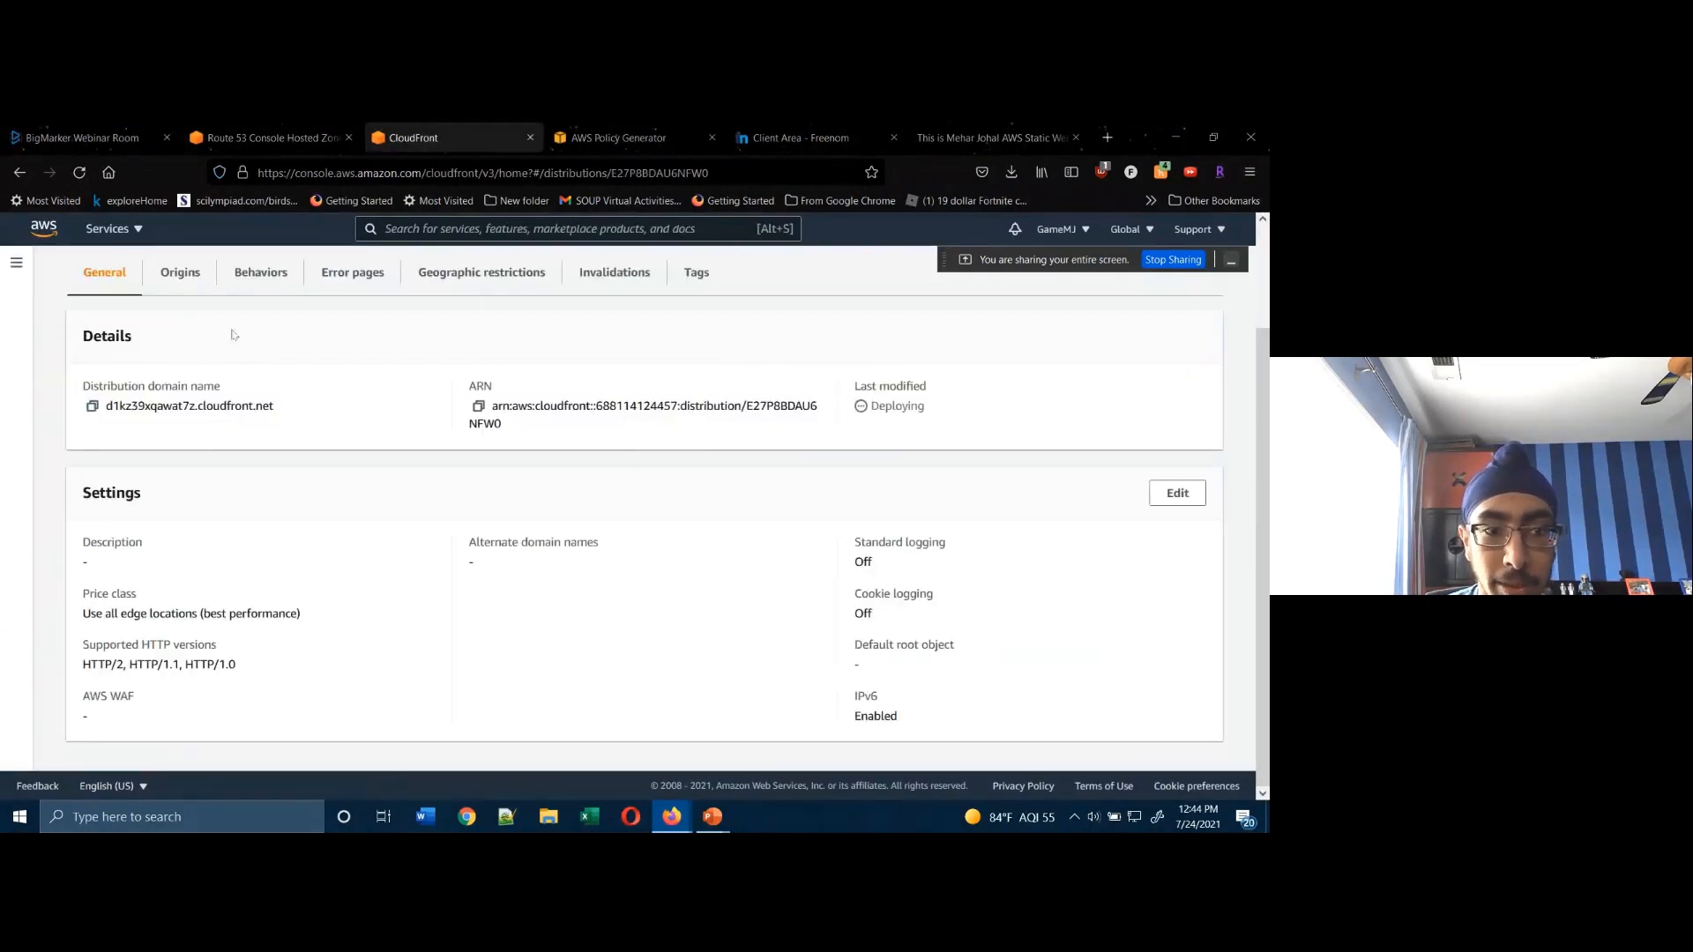
pyautogui.click(174, 266)
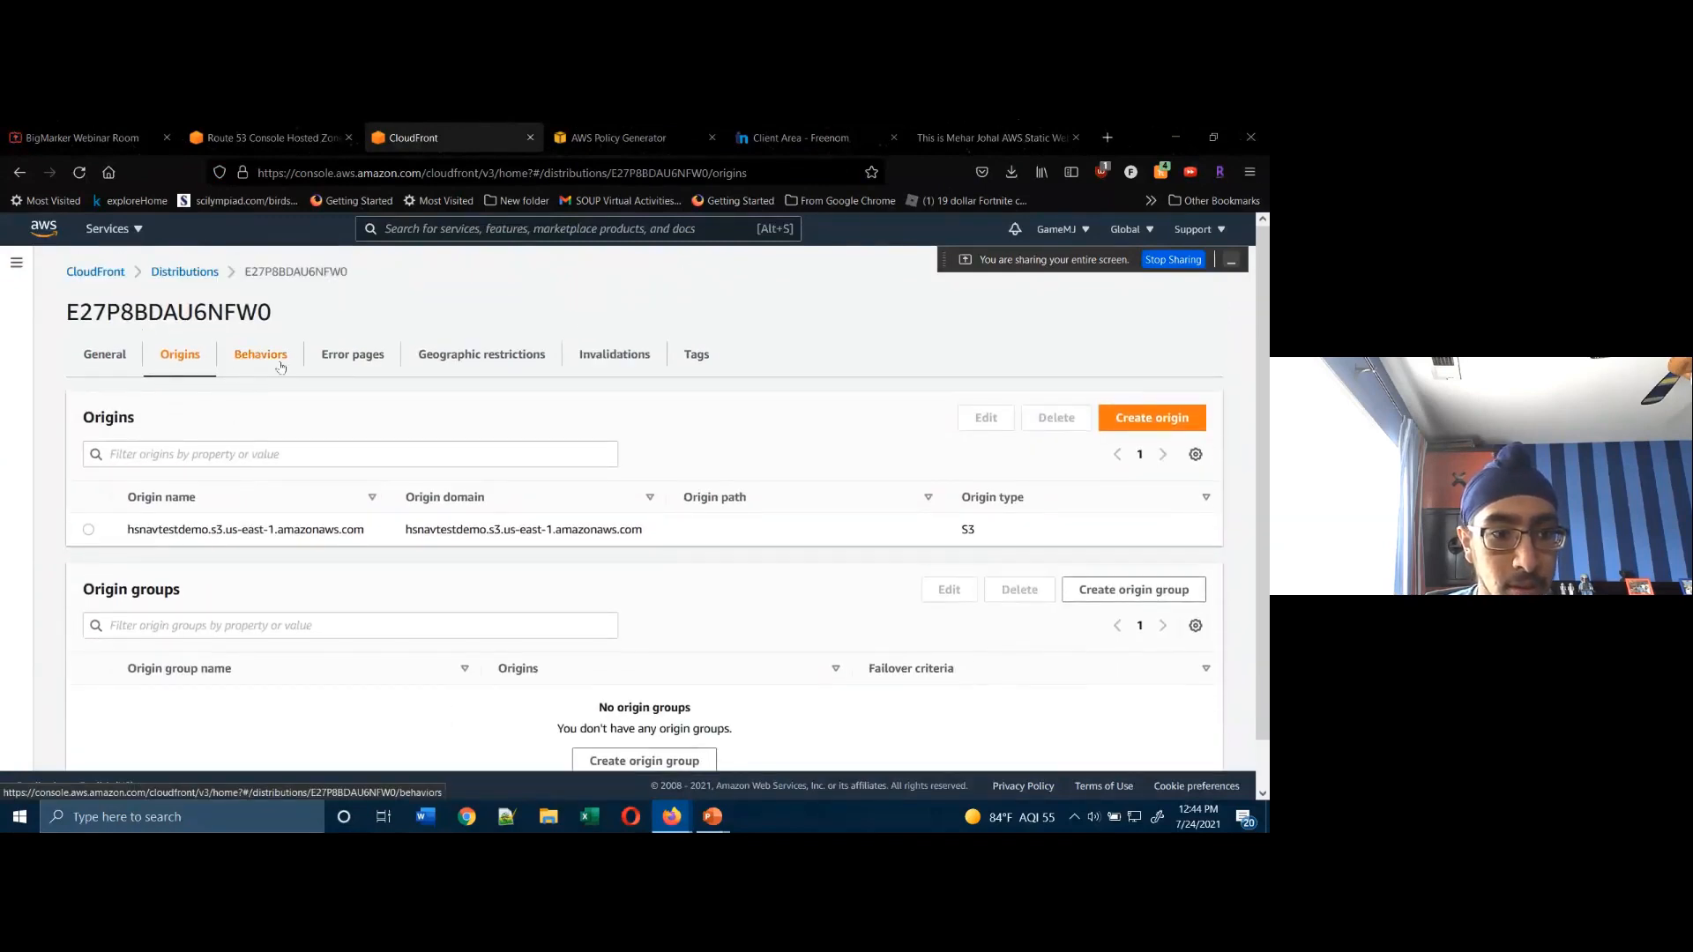
pyautogui.click(104, 357)
pyautogui.click(1173, 574)
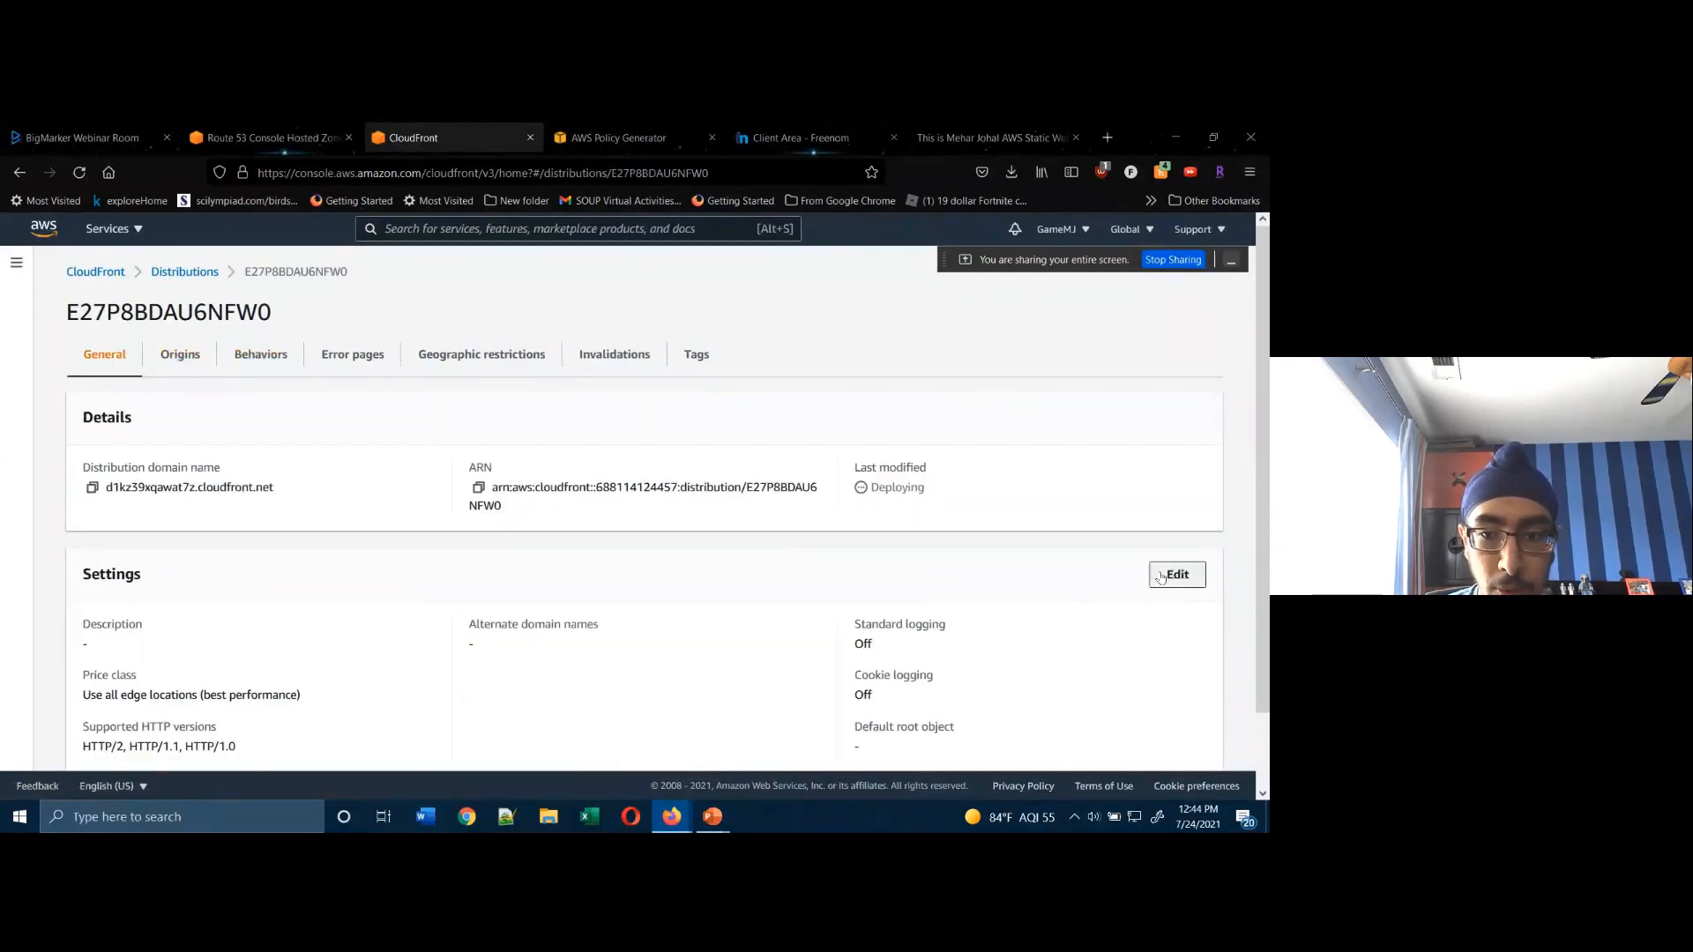
# Add an empty alternate domain name (CNAME) entry in the distribution settings
pyautogui.scroll(-2, 250, 464)
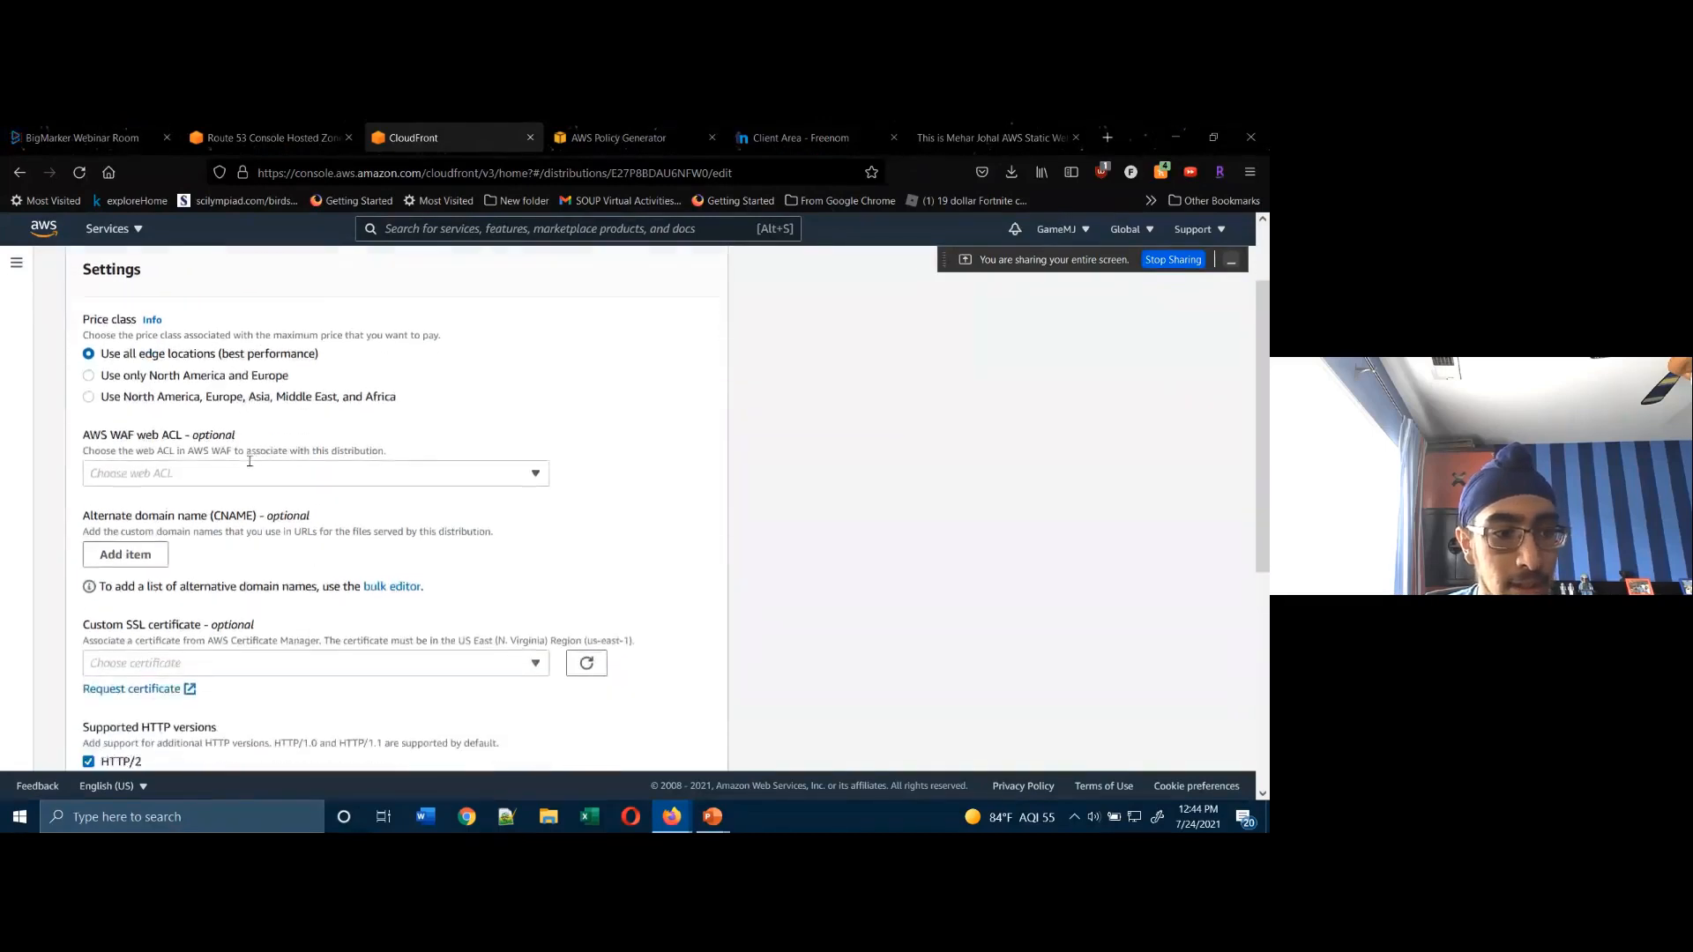
pyautogui.click(134, 481)
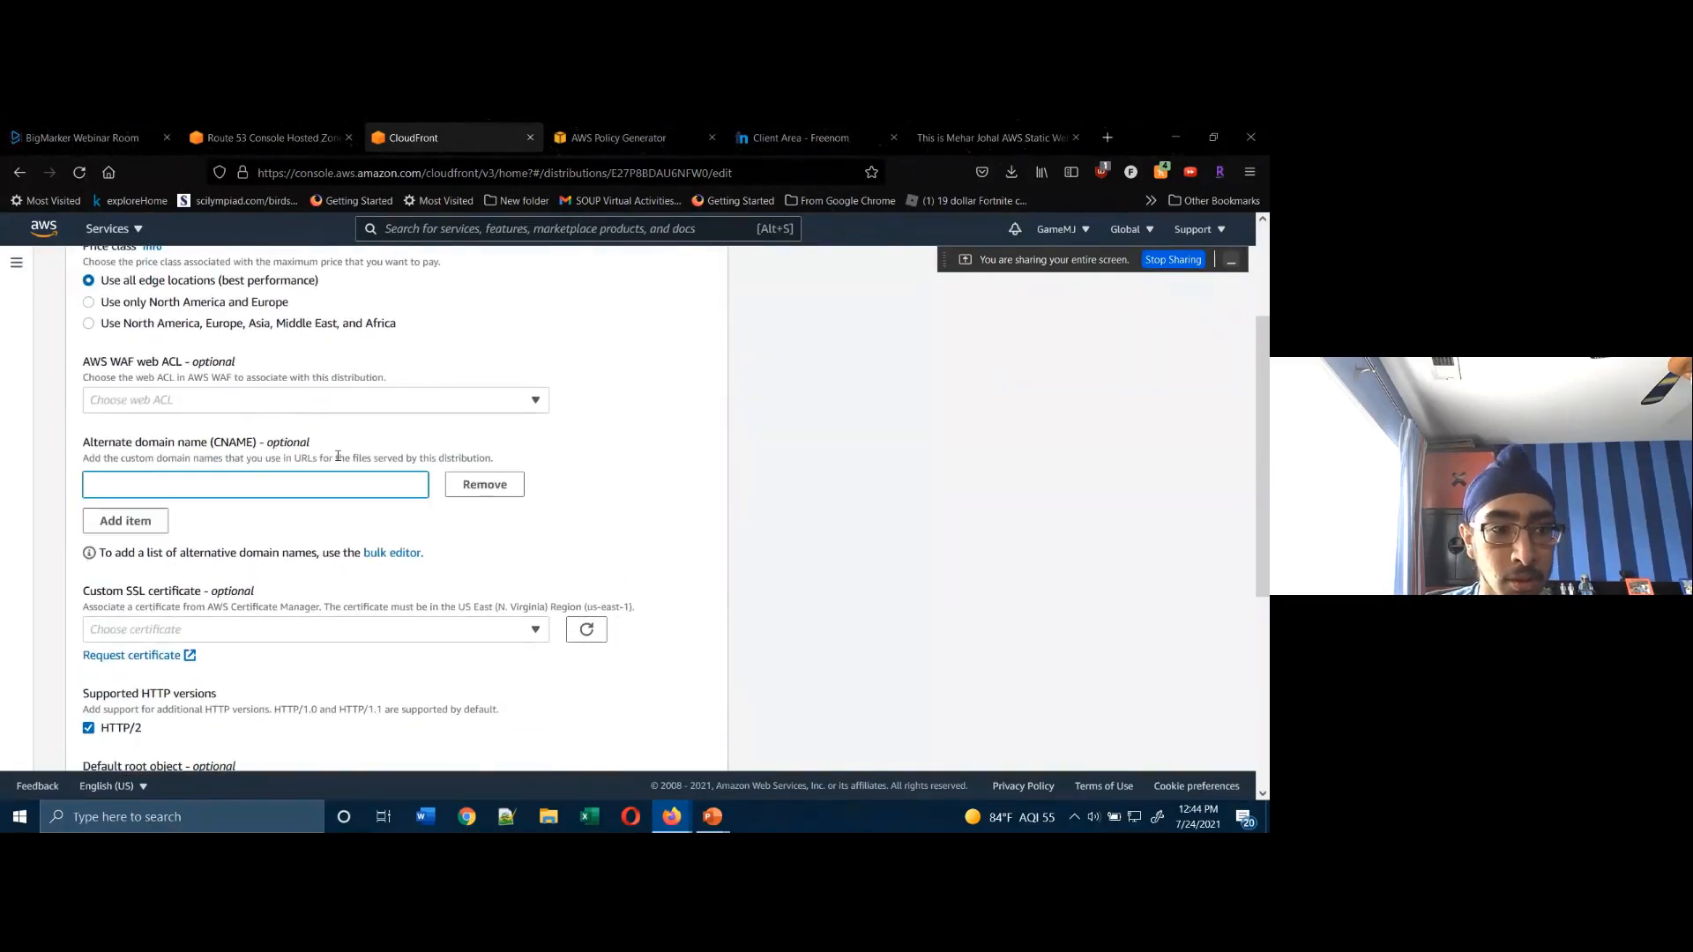
pyautogui.click(777, 132)
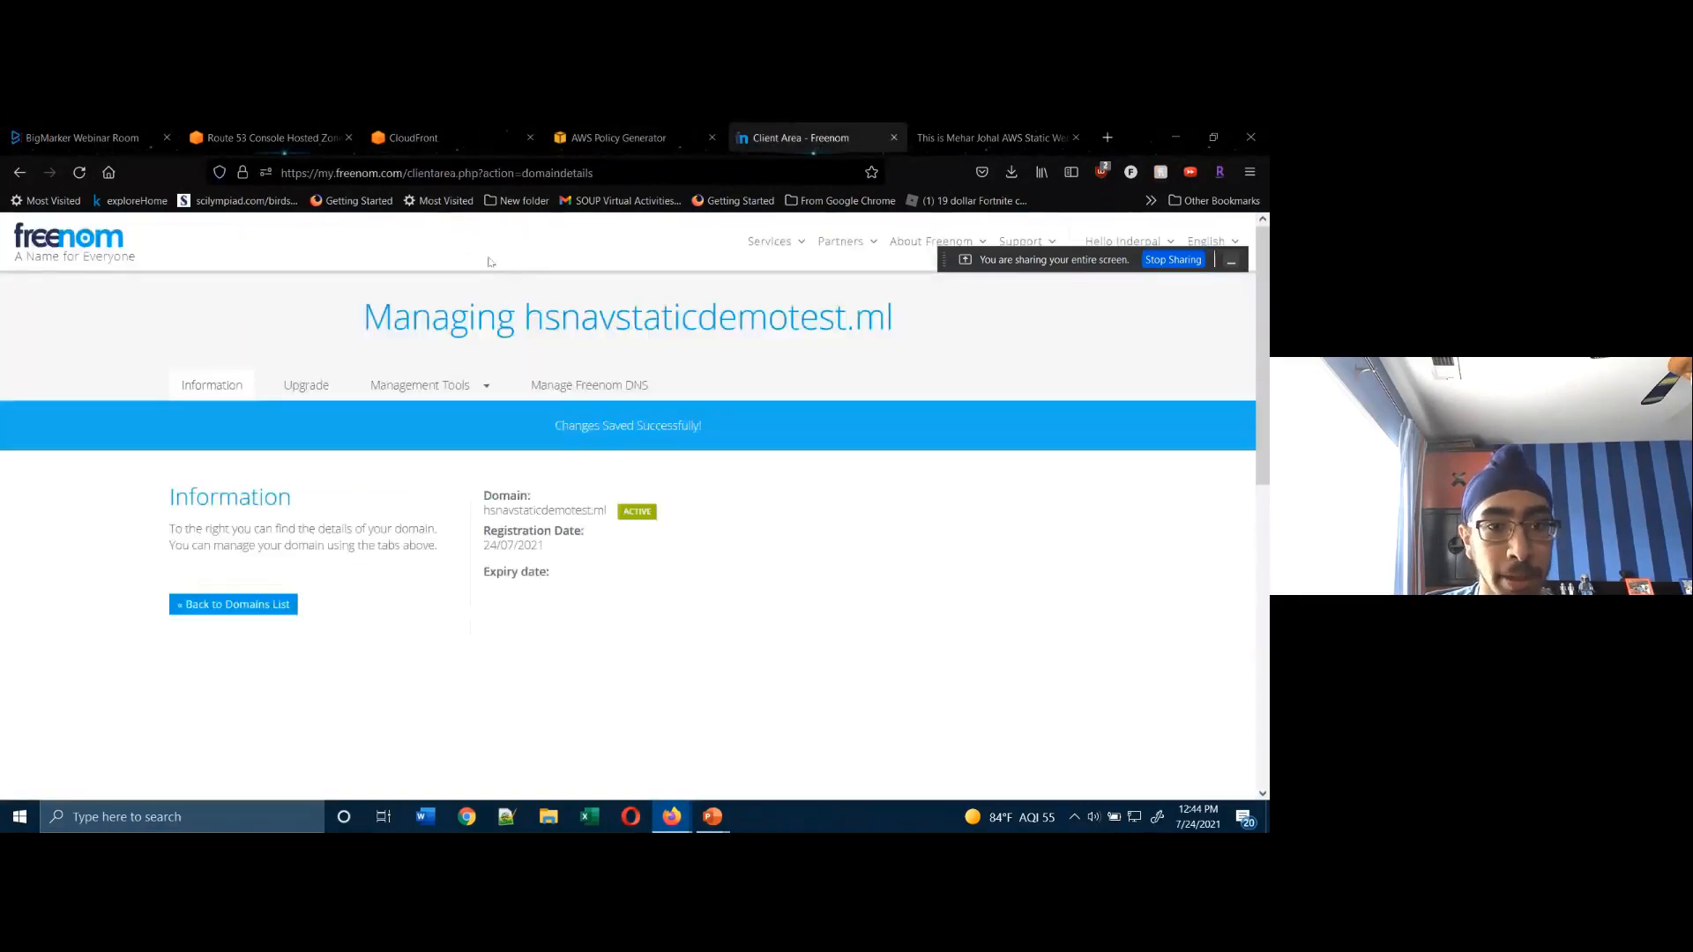
pyautogui.click(237, 124)
pyautogui.click(416, 126)
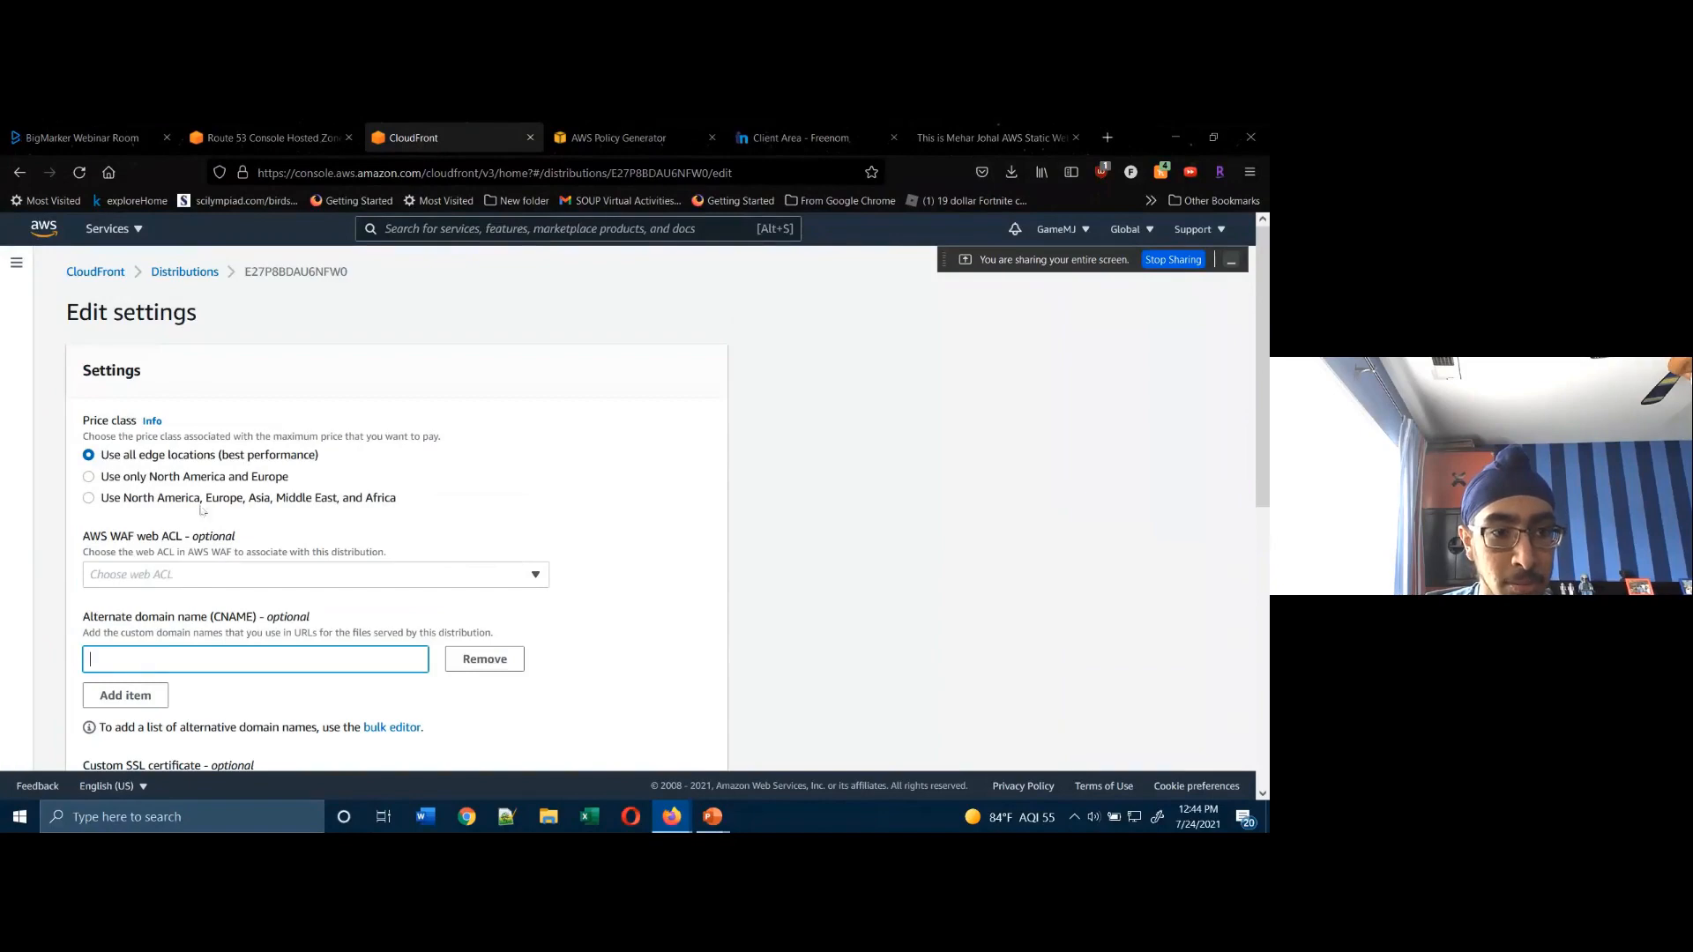
pyautogui.scroll(-4, 194, 494)
pyautogui.scroll(2, 198, 500)
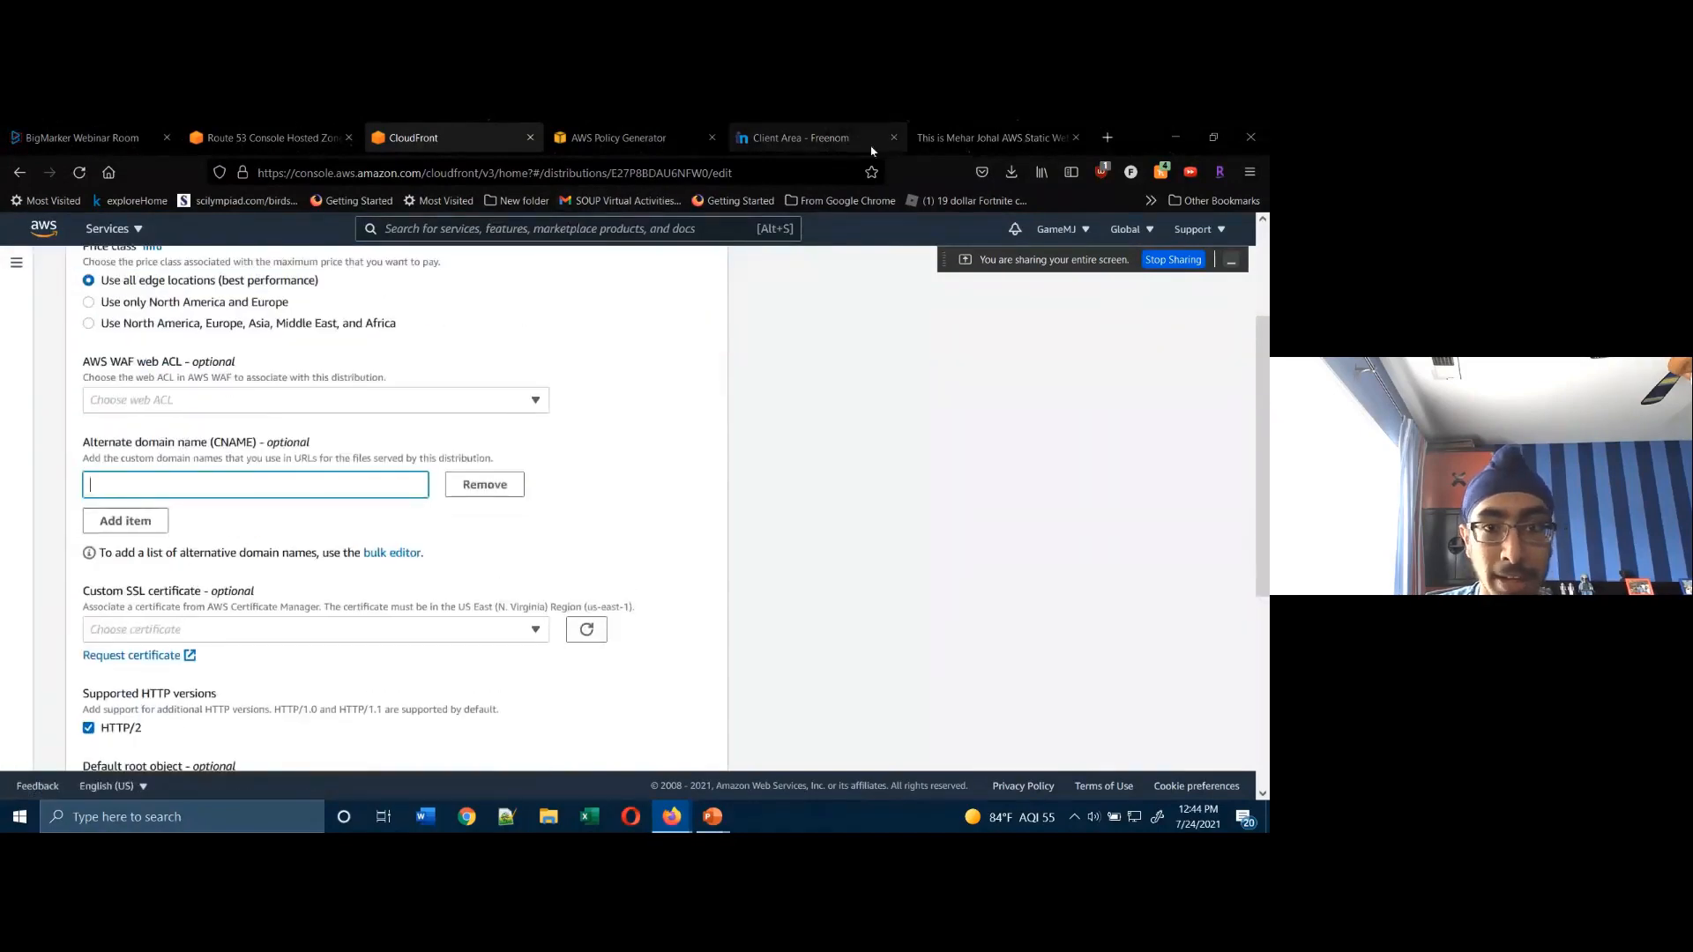
# Copy hsnavstaticdemotest.ml from the Freenom page and paste it as the alternate domain name
pyautogui.click(820, 137)
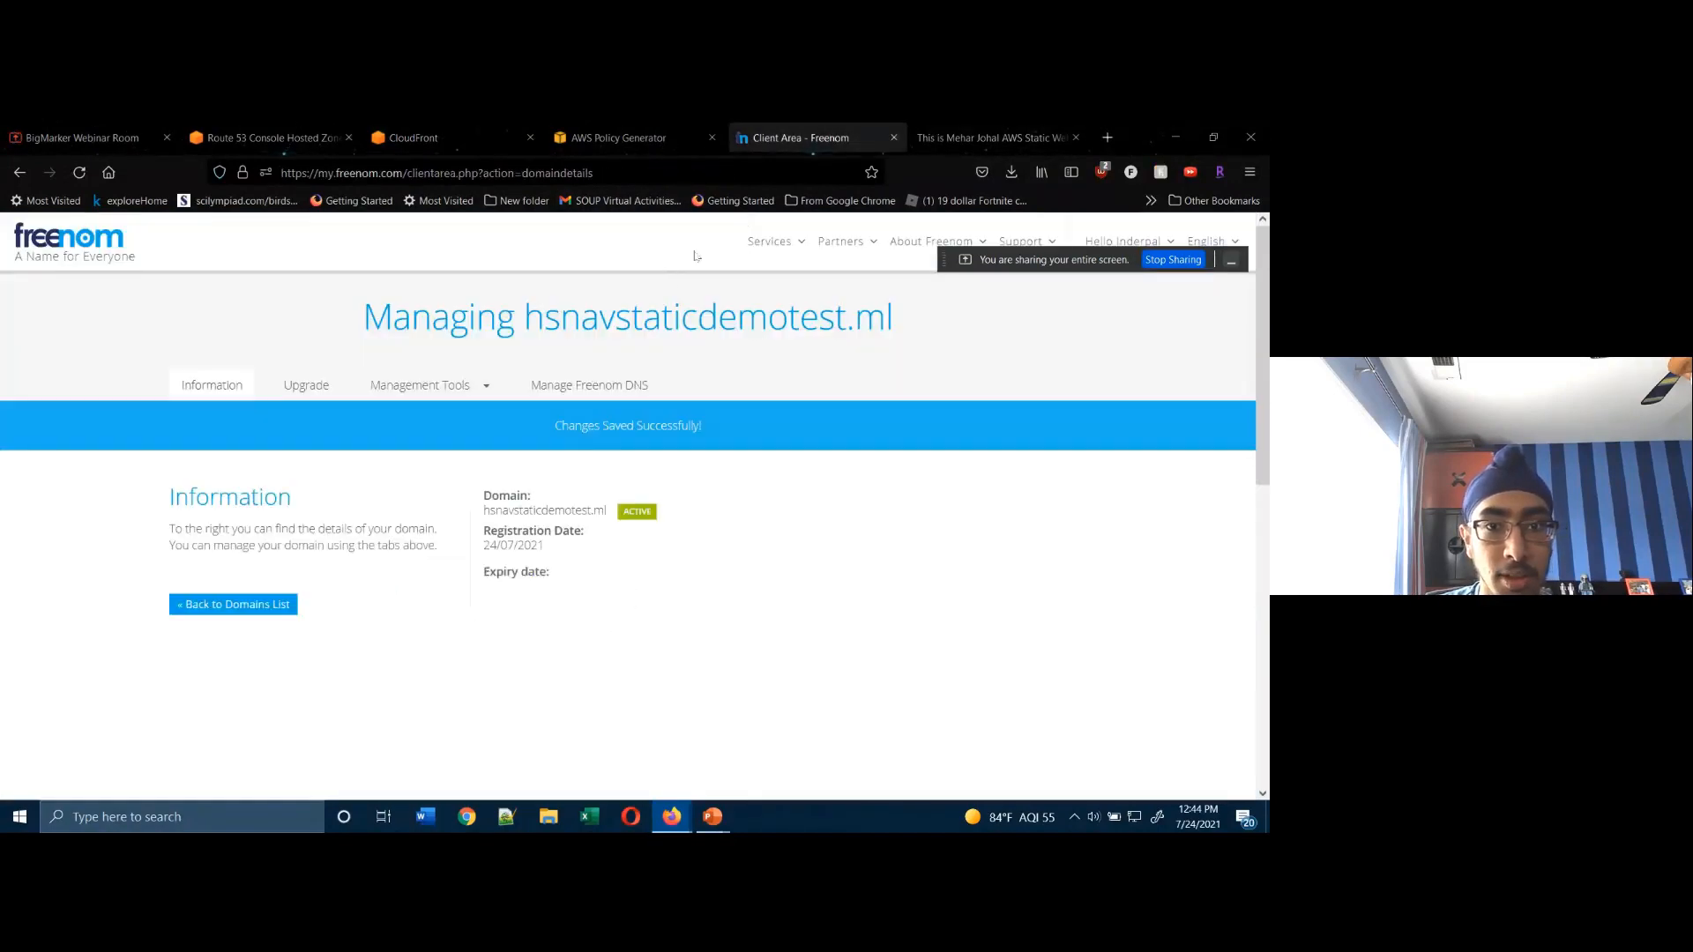
pyautogui.moveTo(526, 326); pyautogui.dragTo(915, 323)
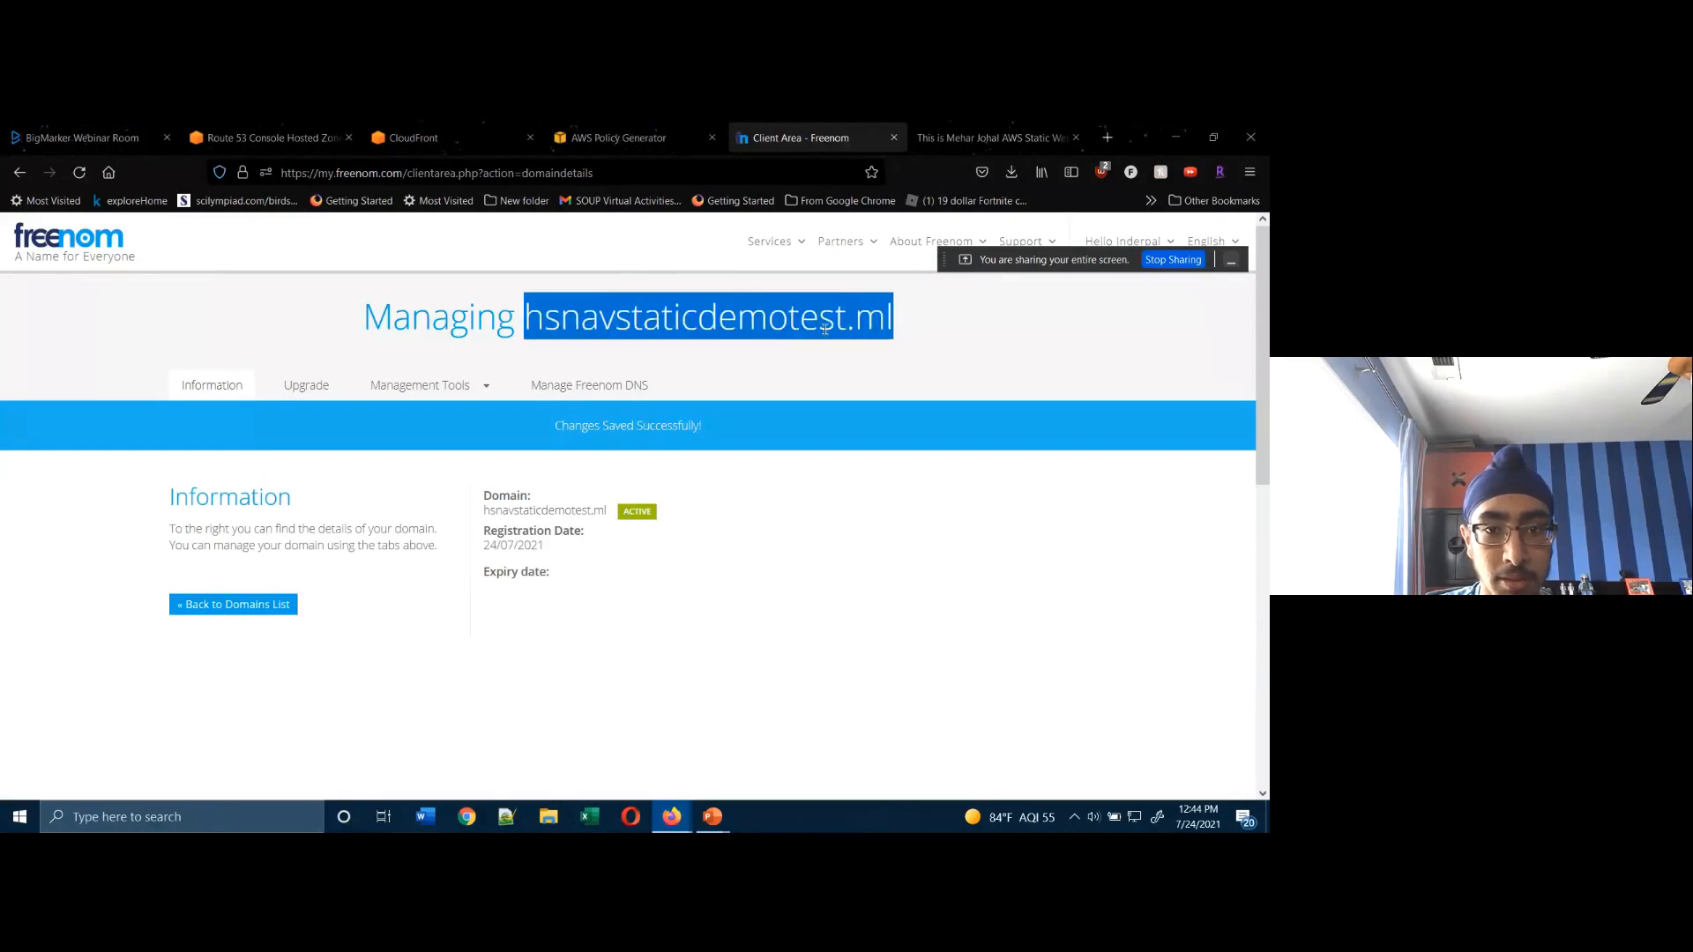
pyautogui.rightClick(793, 333)
pyautogui.click(831, 532)
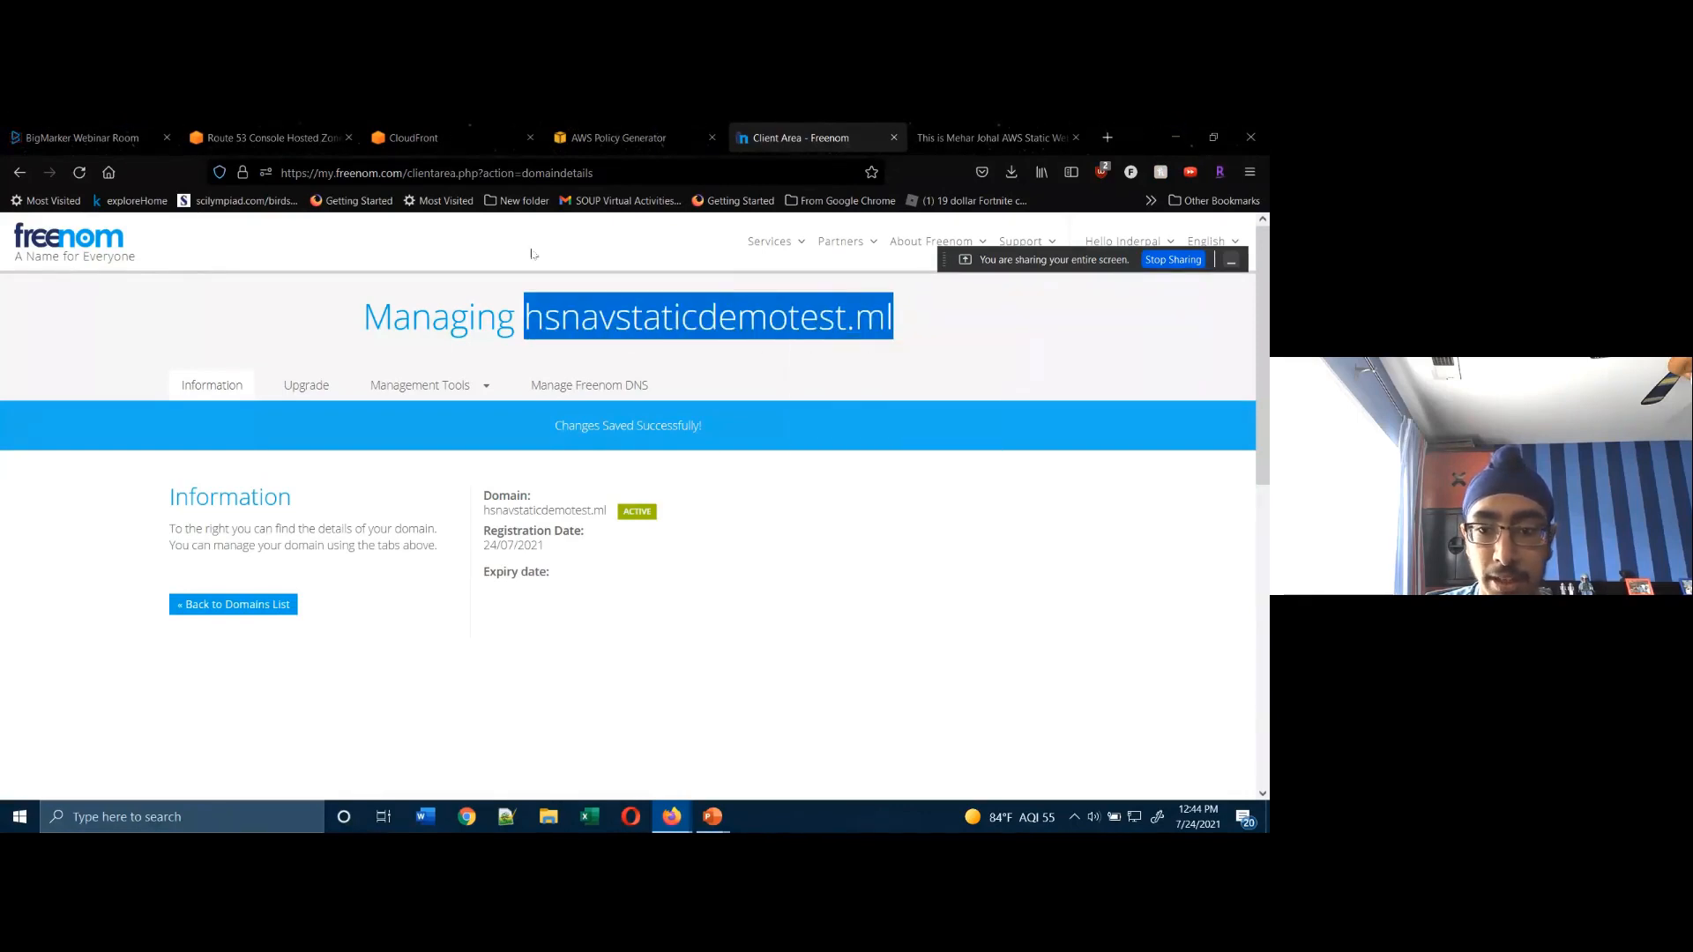
pyautogui.click(264, 138)
pyautogui.click(414, 137)
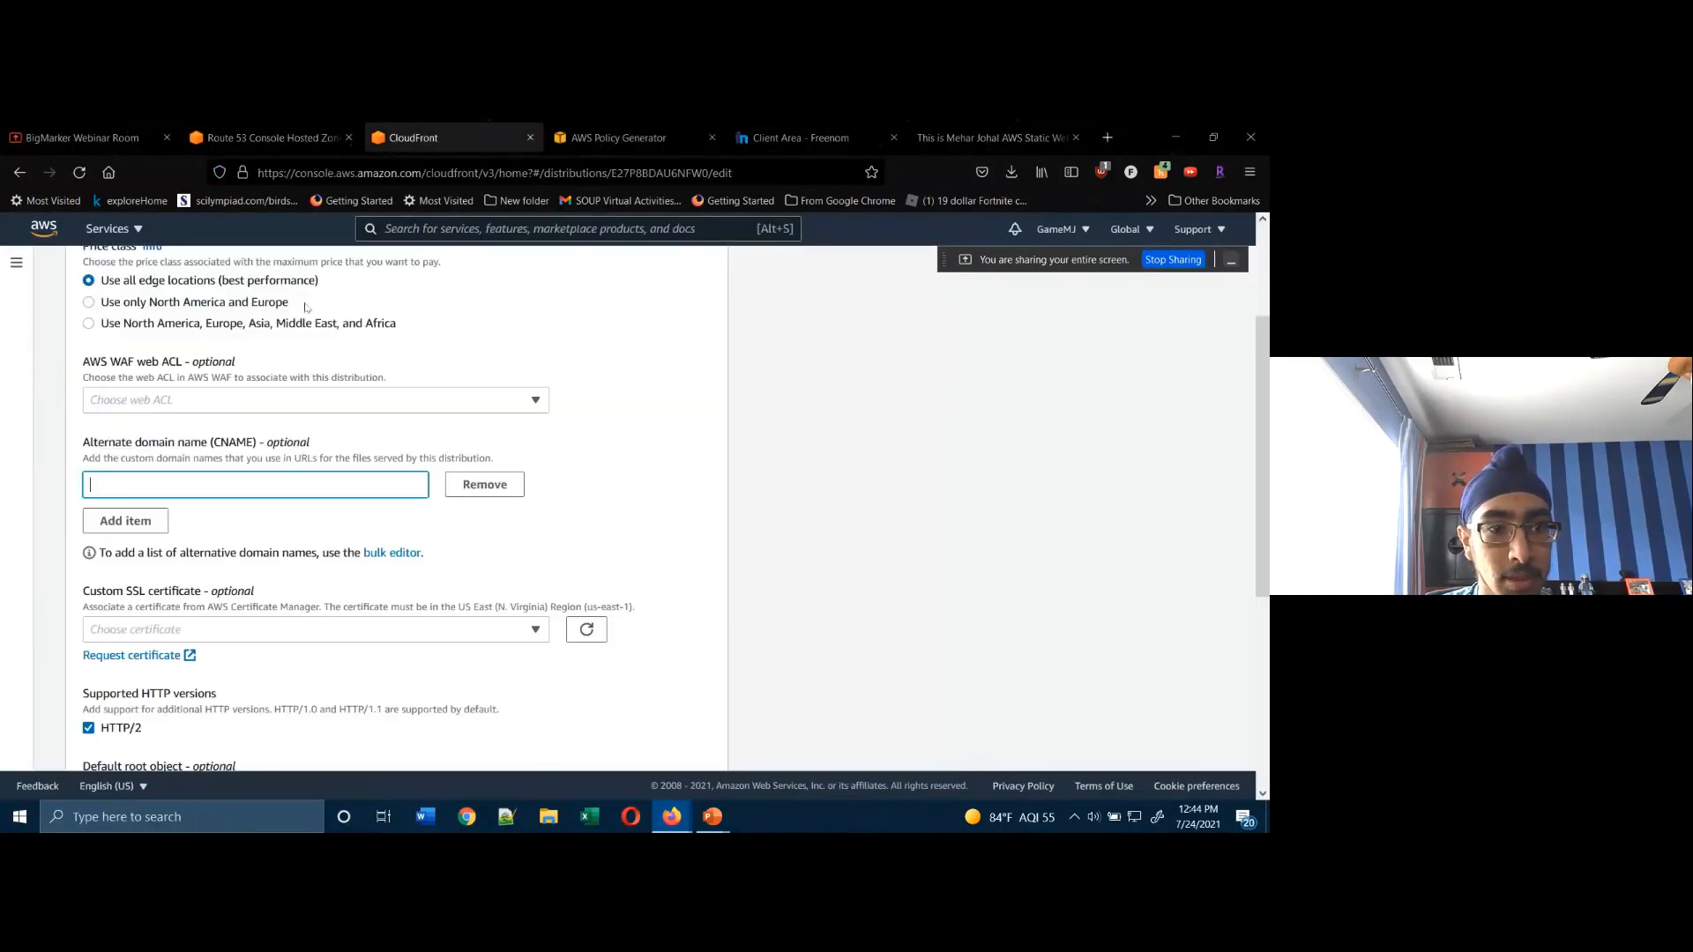
pyautogui.rightClick(176, 490)
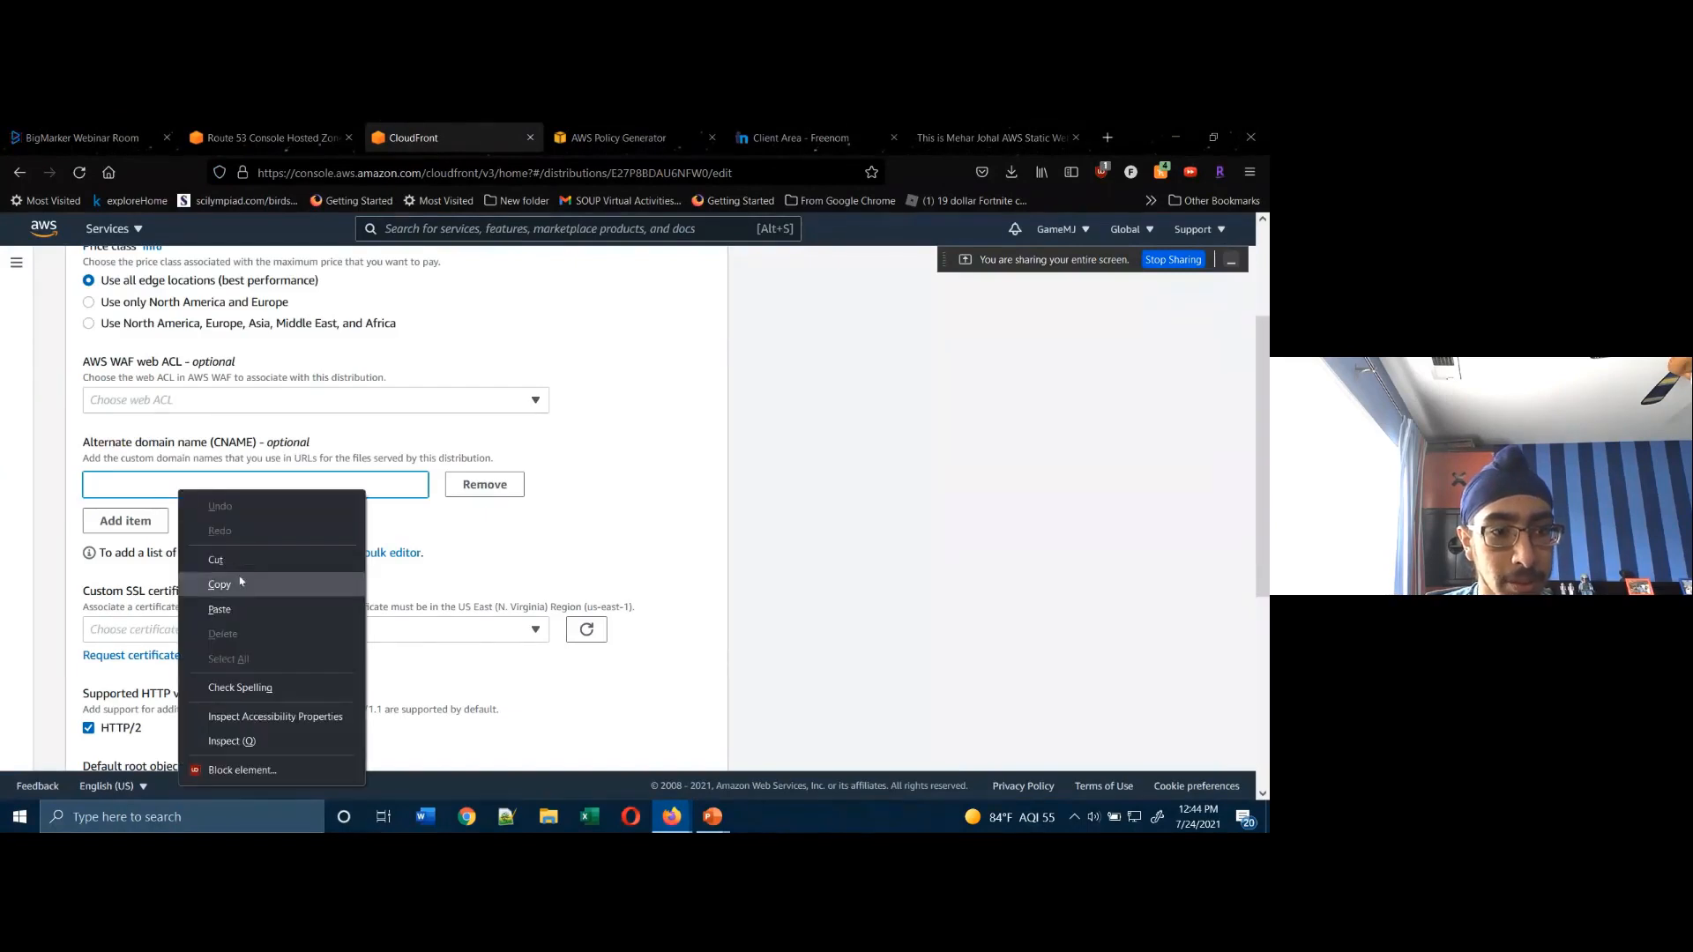
pyautogui.click(237, 622)
# Try saving the alternate domain, which fails because no trusted SSL certificate covers it
pyautogui.scroll(-5, 327, 566)
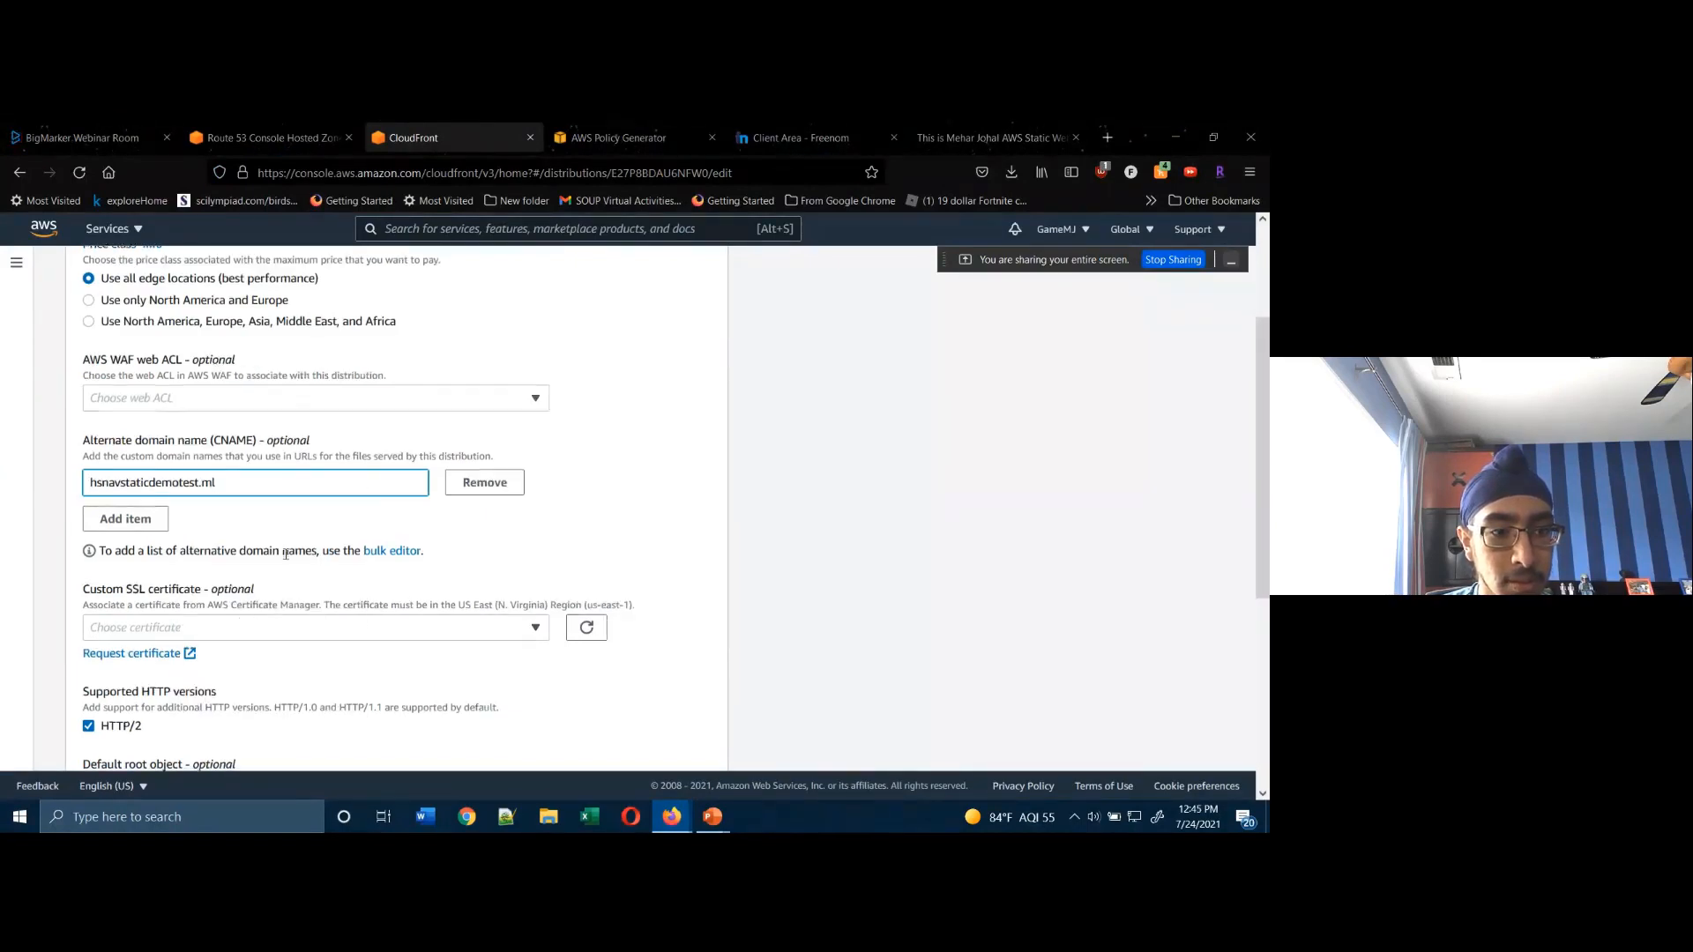
pyautogui.click(672, 741)
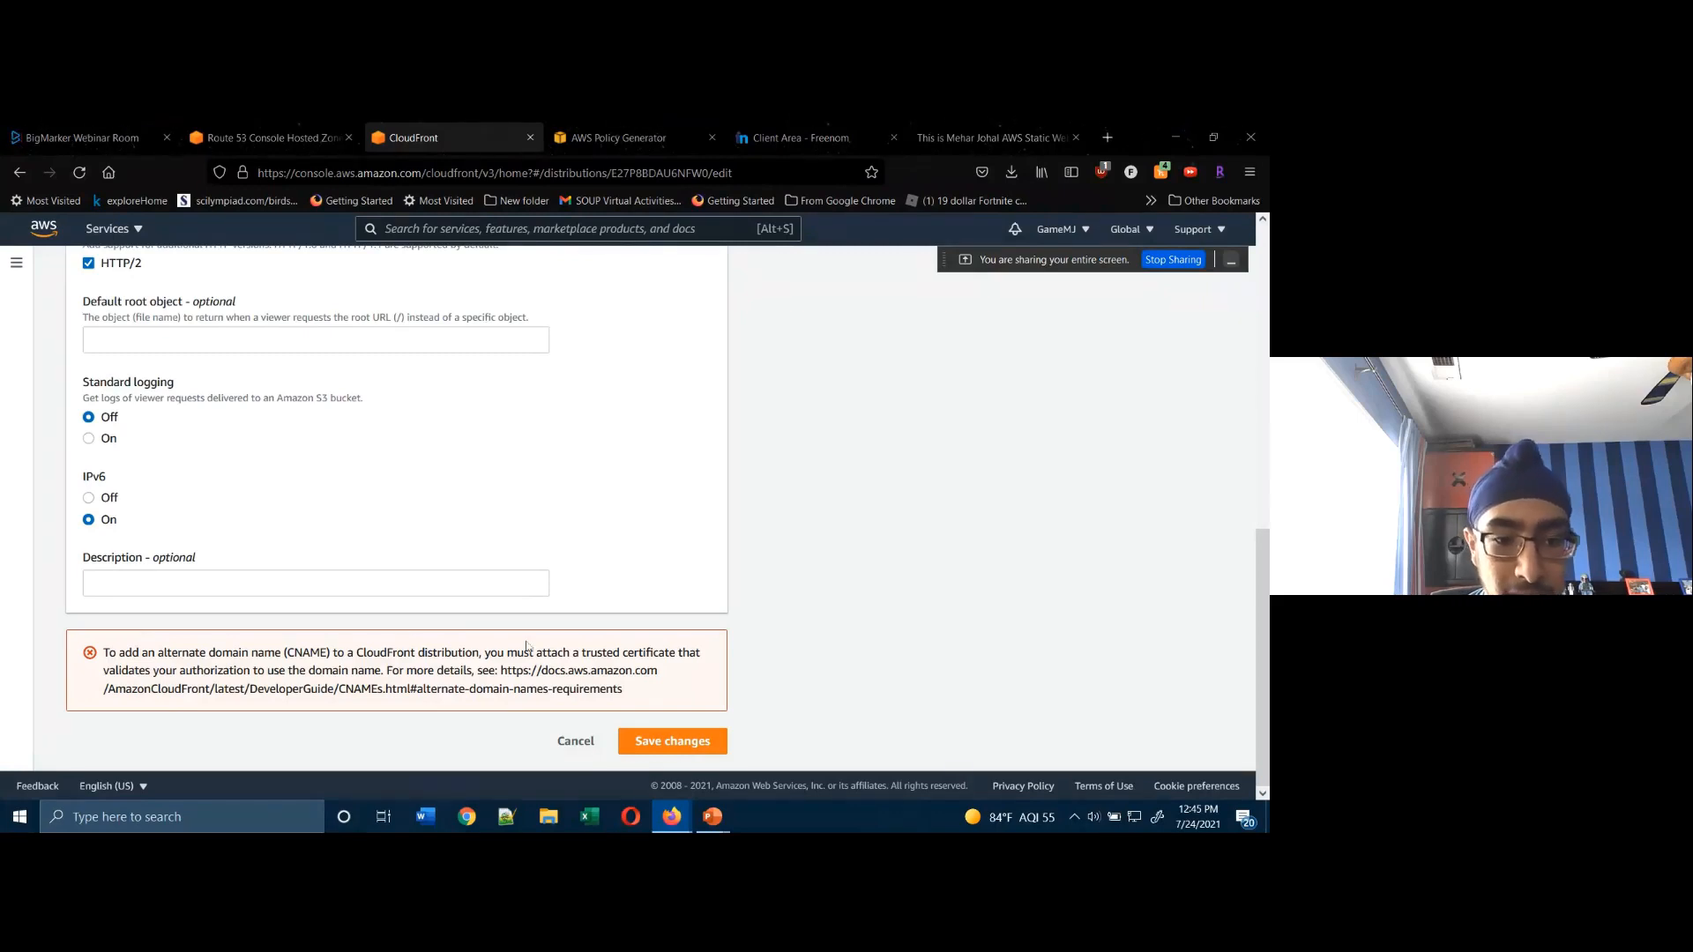
pyautogui.moveTo(578, 653); pyautogui.dragTo(658, 652)
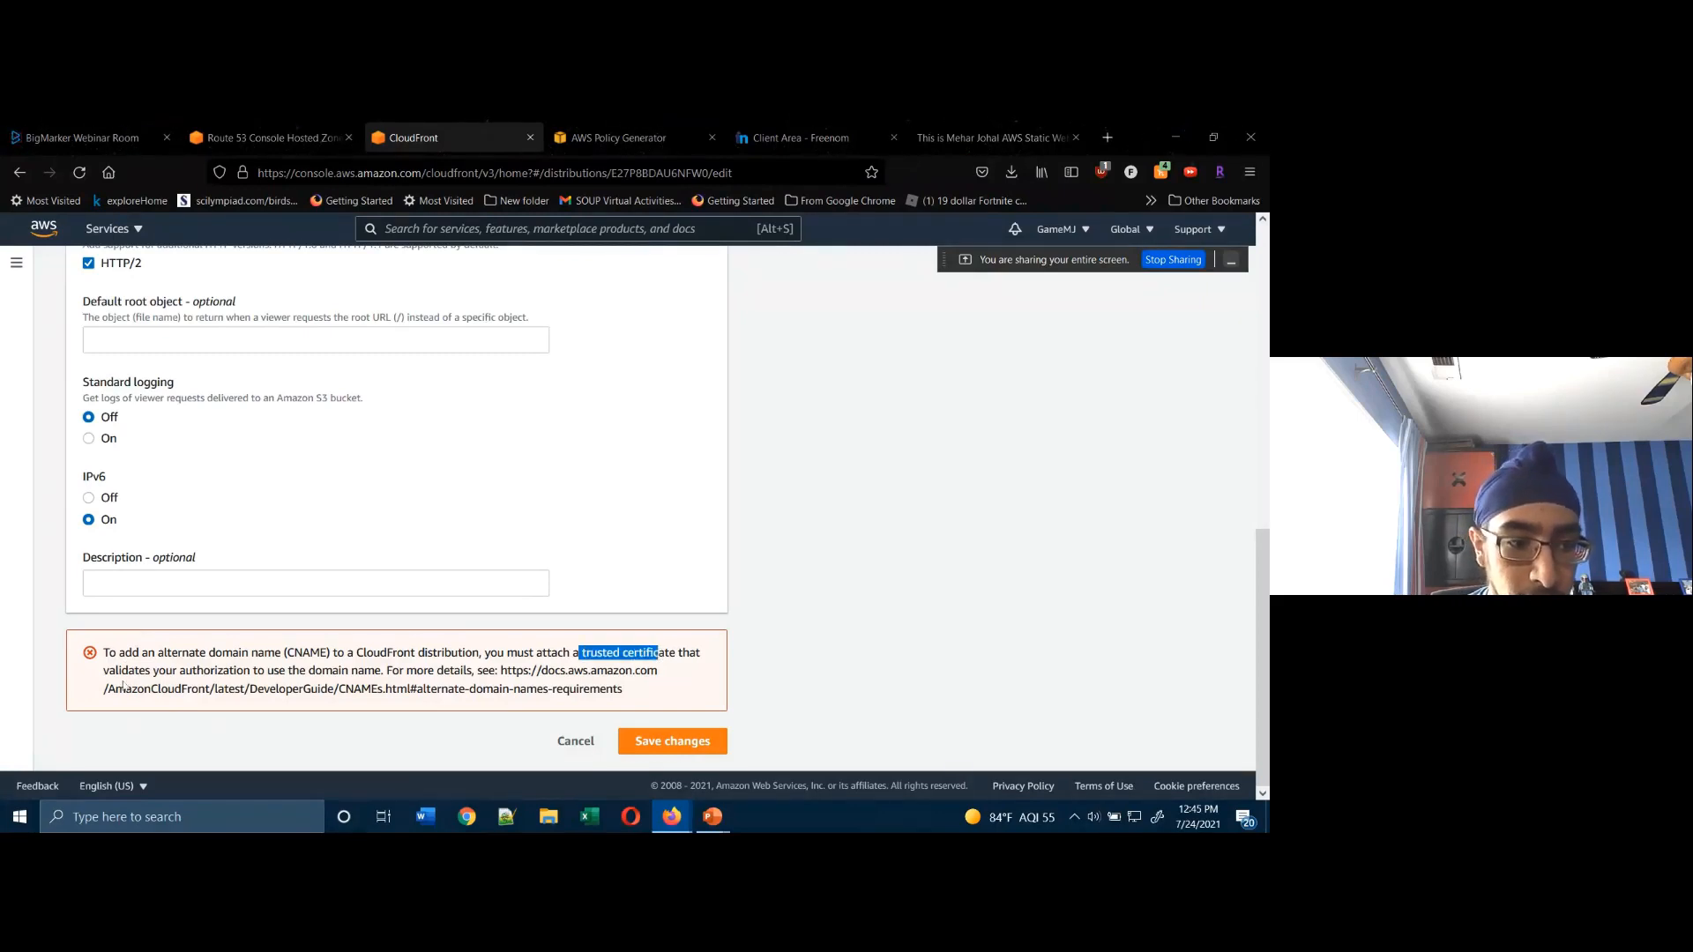
pyautogui.moveTo(122, 672); pyautogui.dragTo(390, 677)
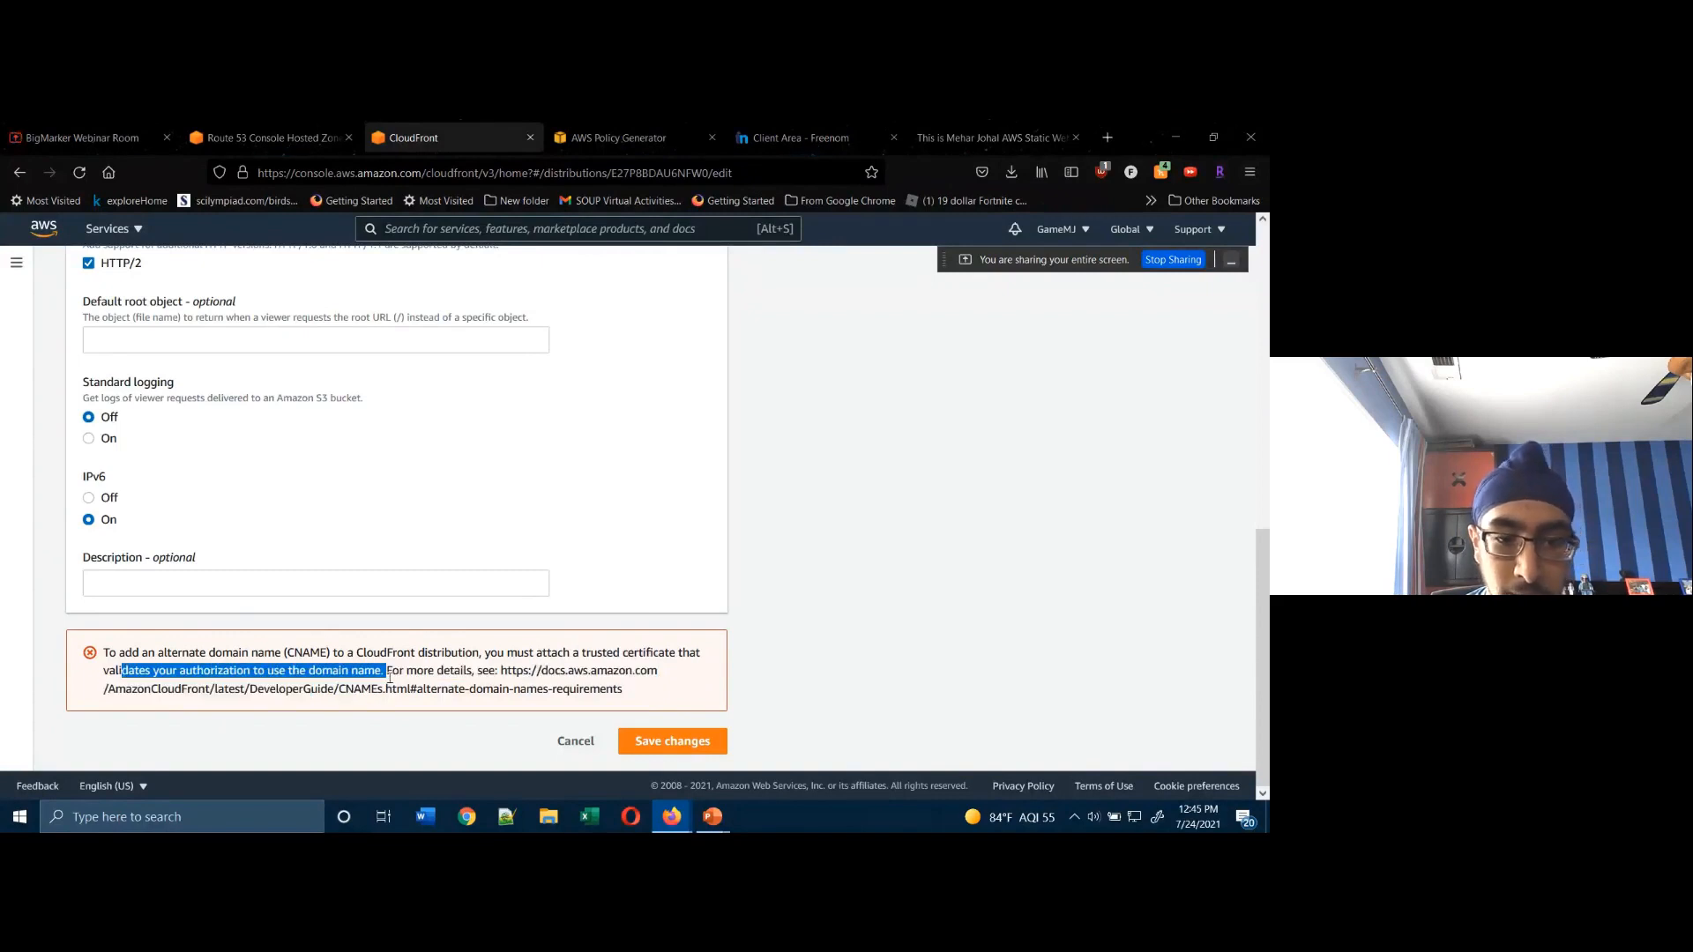
pyautogui.click(390, 677)
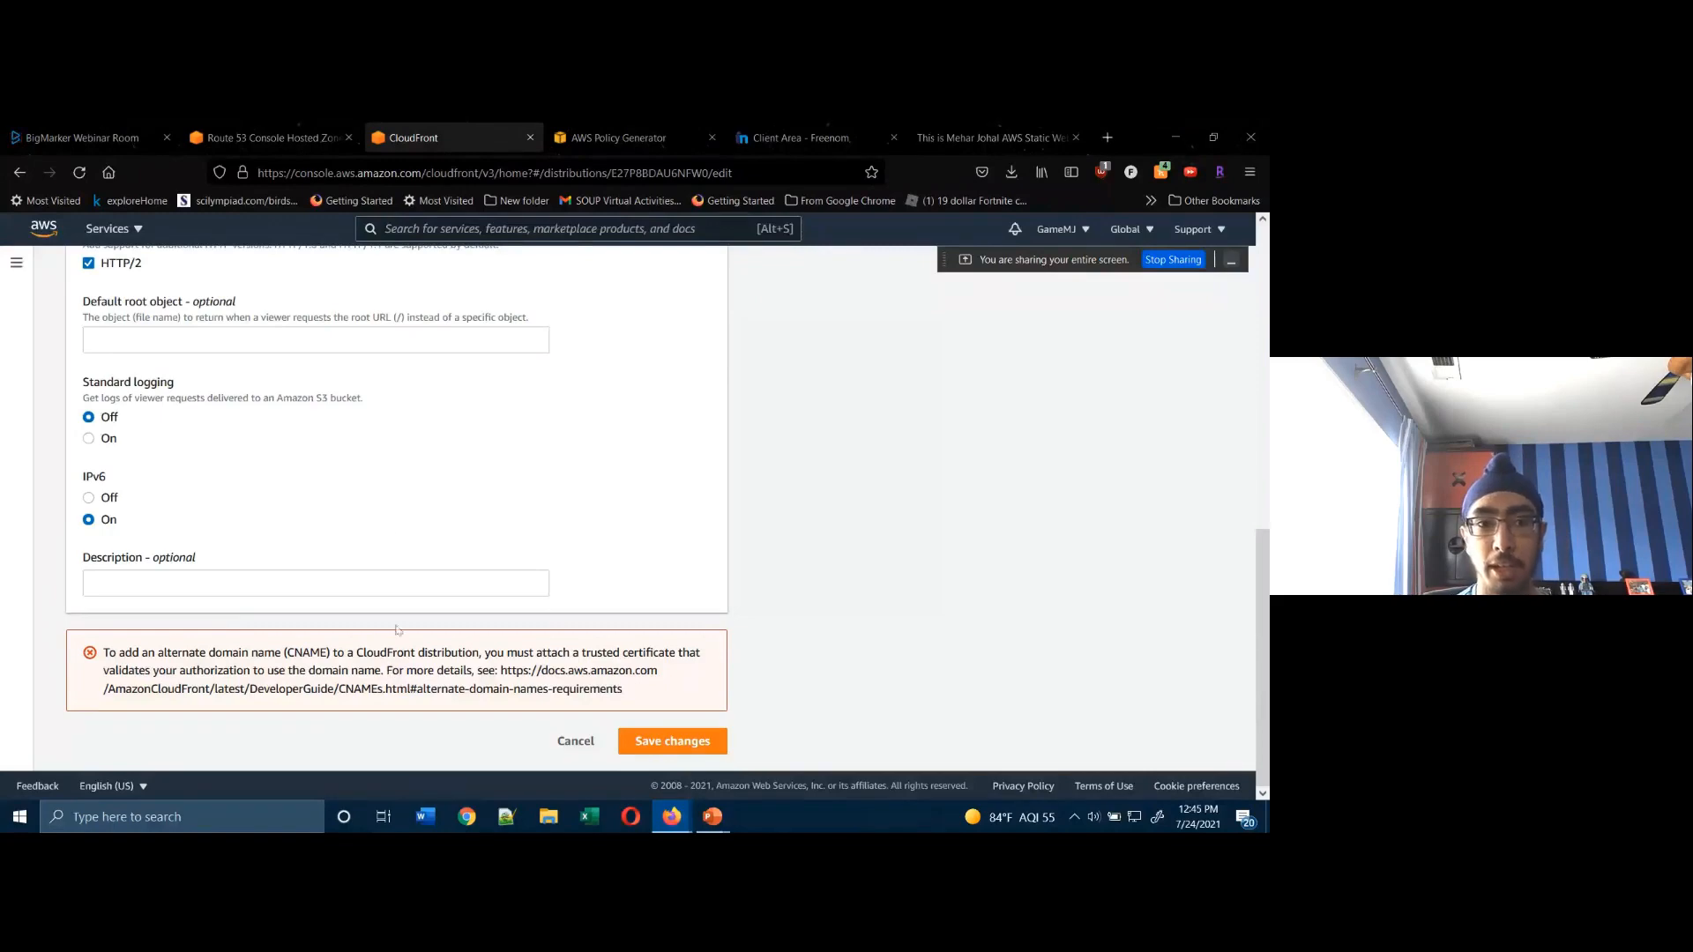
# Open the Request certificate link from the distribution settings in a new browser tab
pyautogui.click(775, 133)
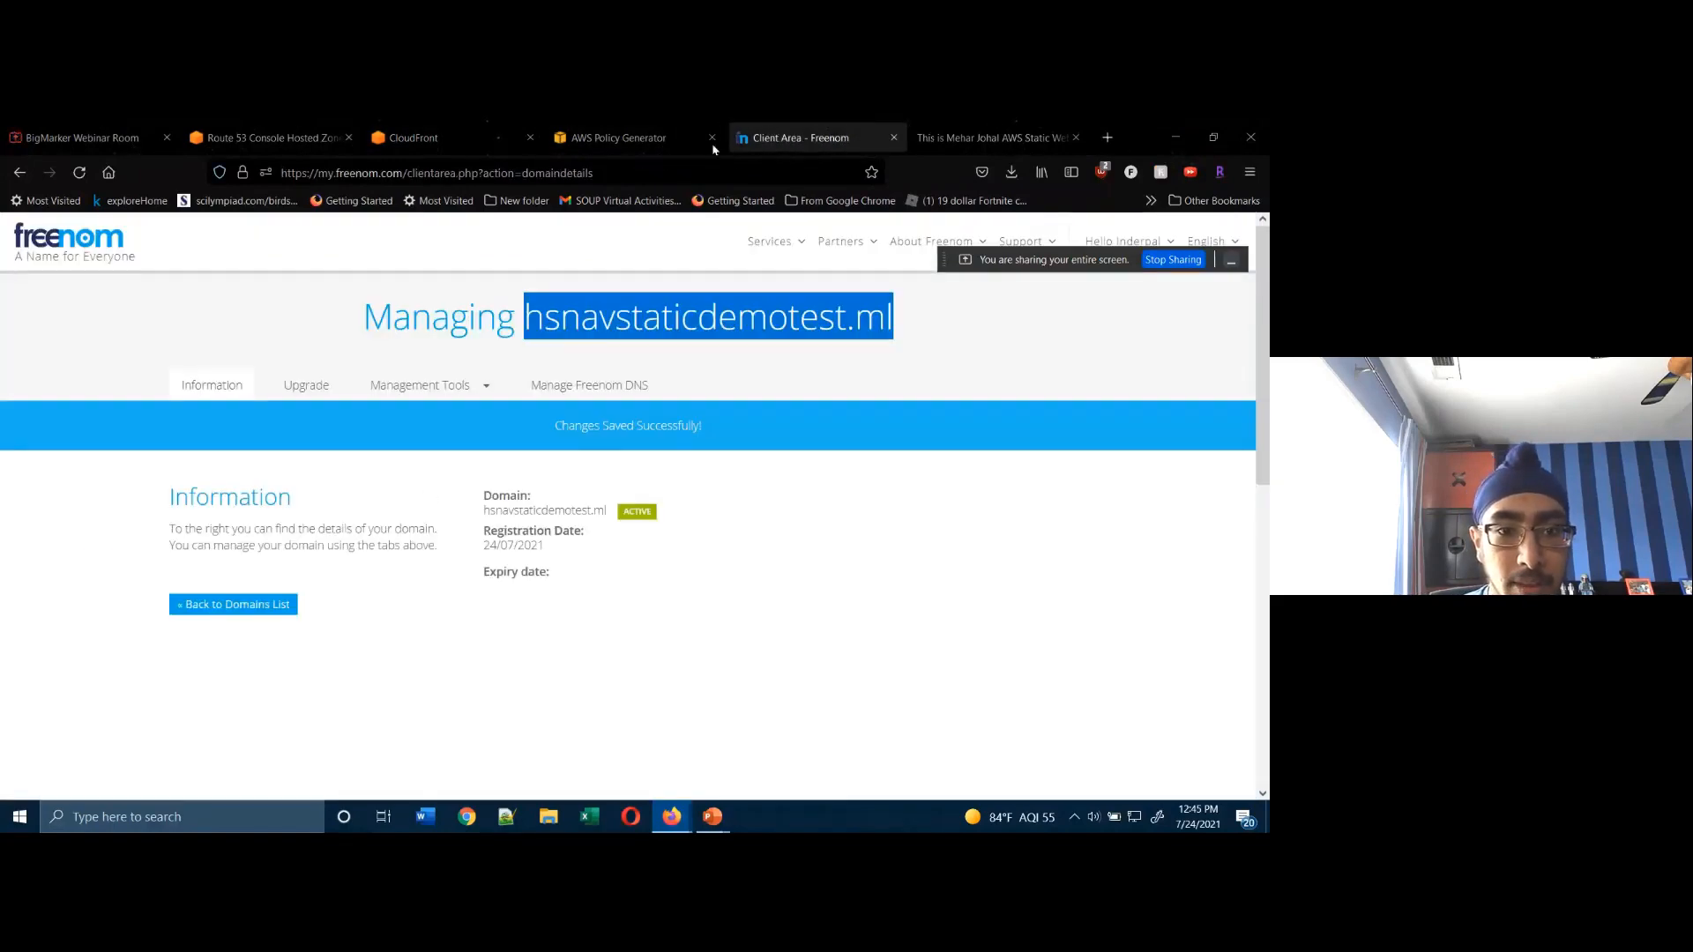
pyautogui.click(465, 128)
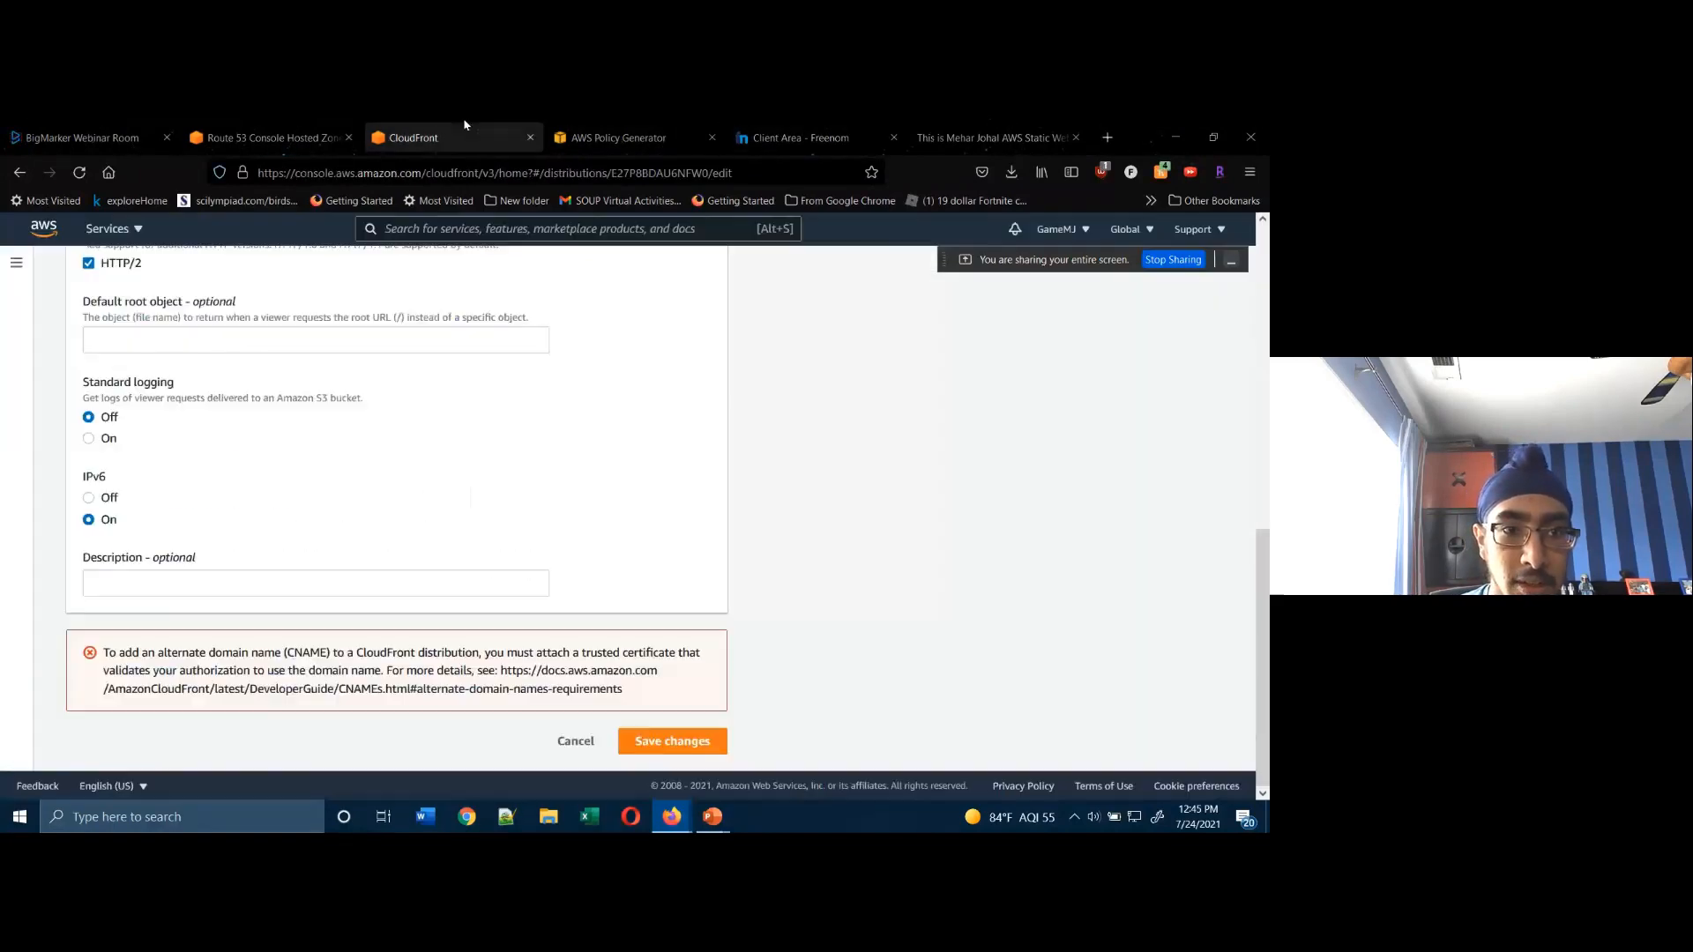
pyautogui.scroll(10, 338, 457)
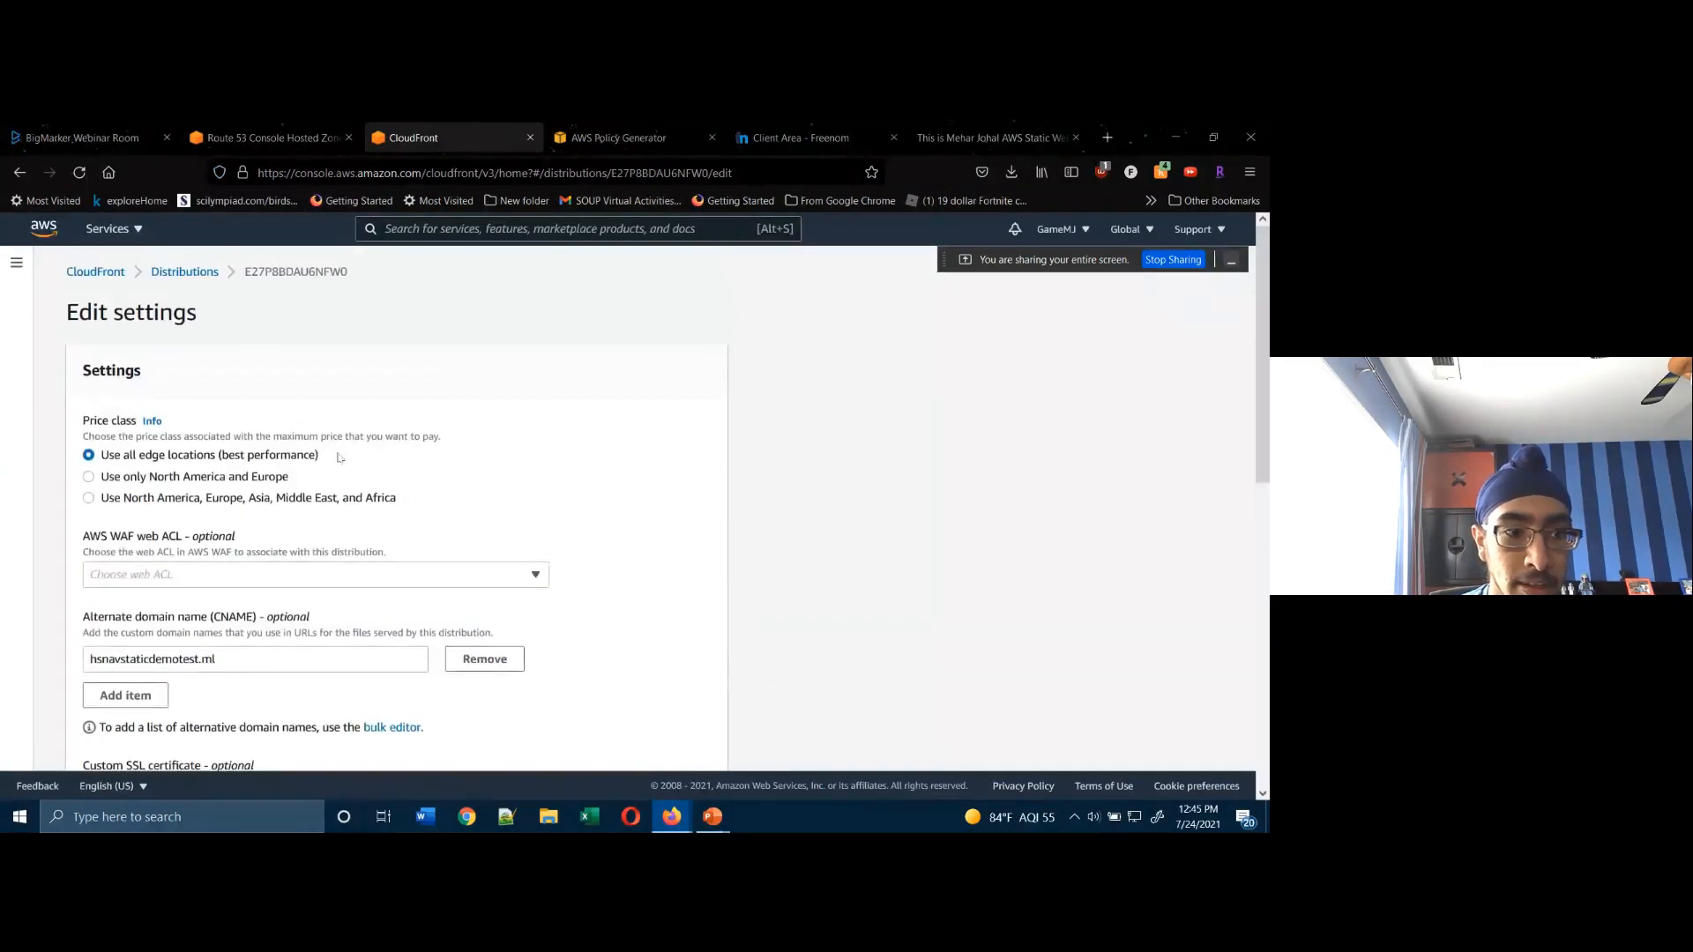
pyautogui.scroll(-5, 338, 456)
pyautogui.scroll(2, 339, 453)
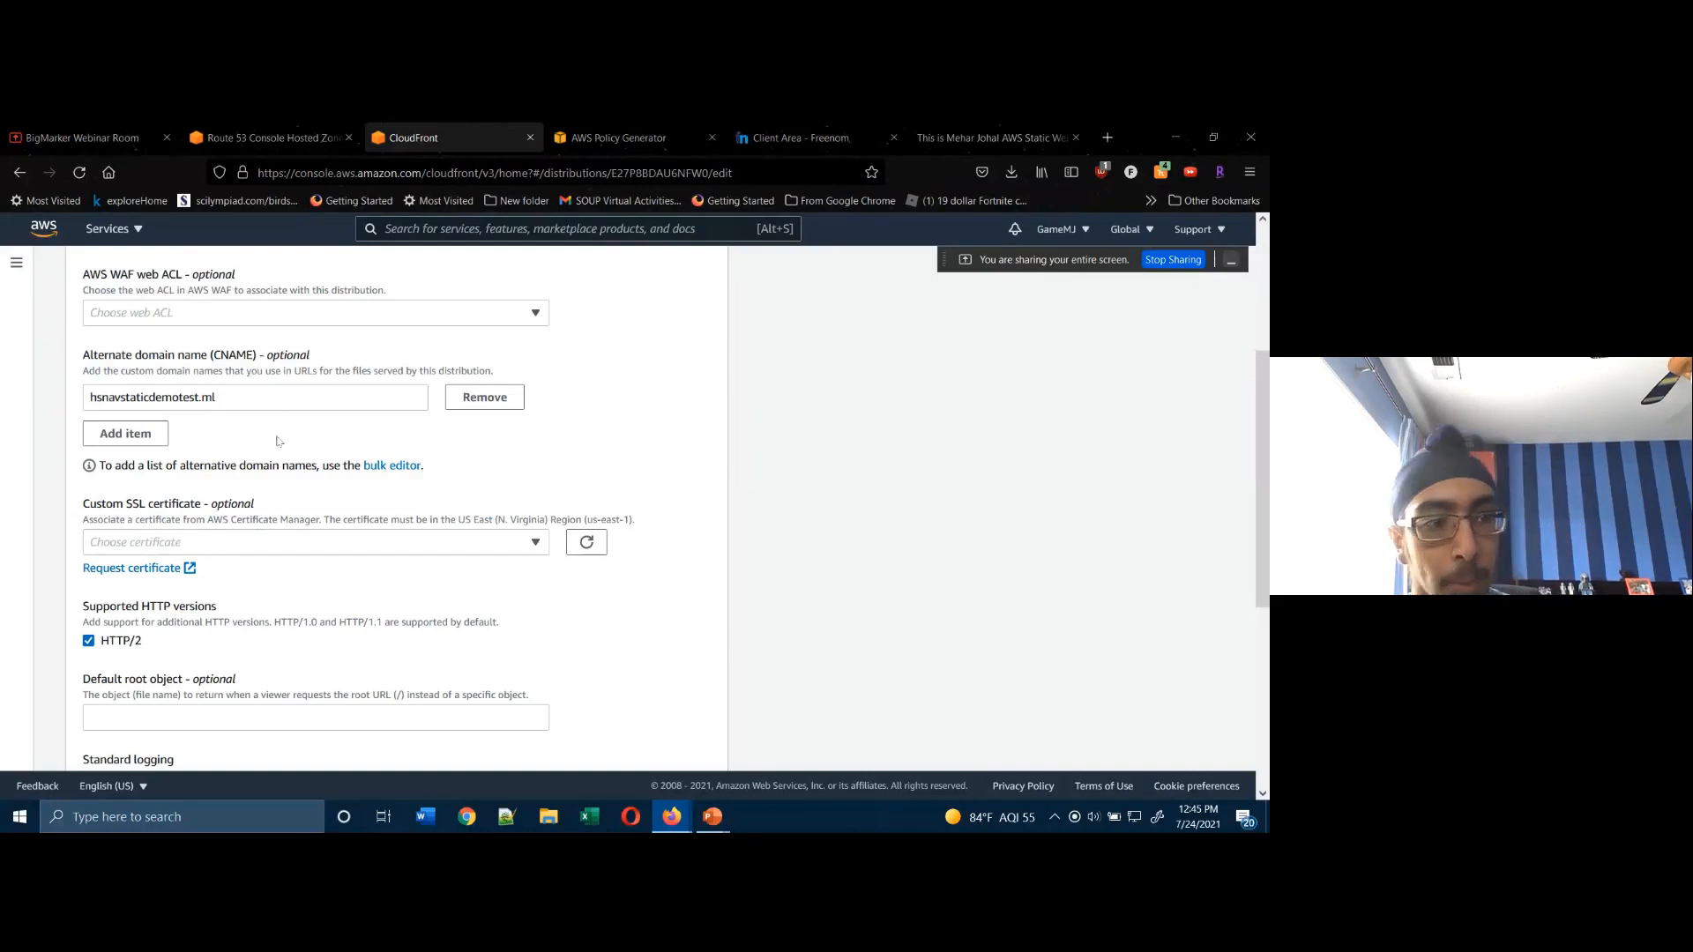
pyautogui.rightClick(174, 572)
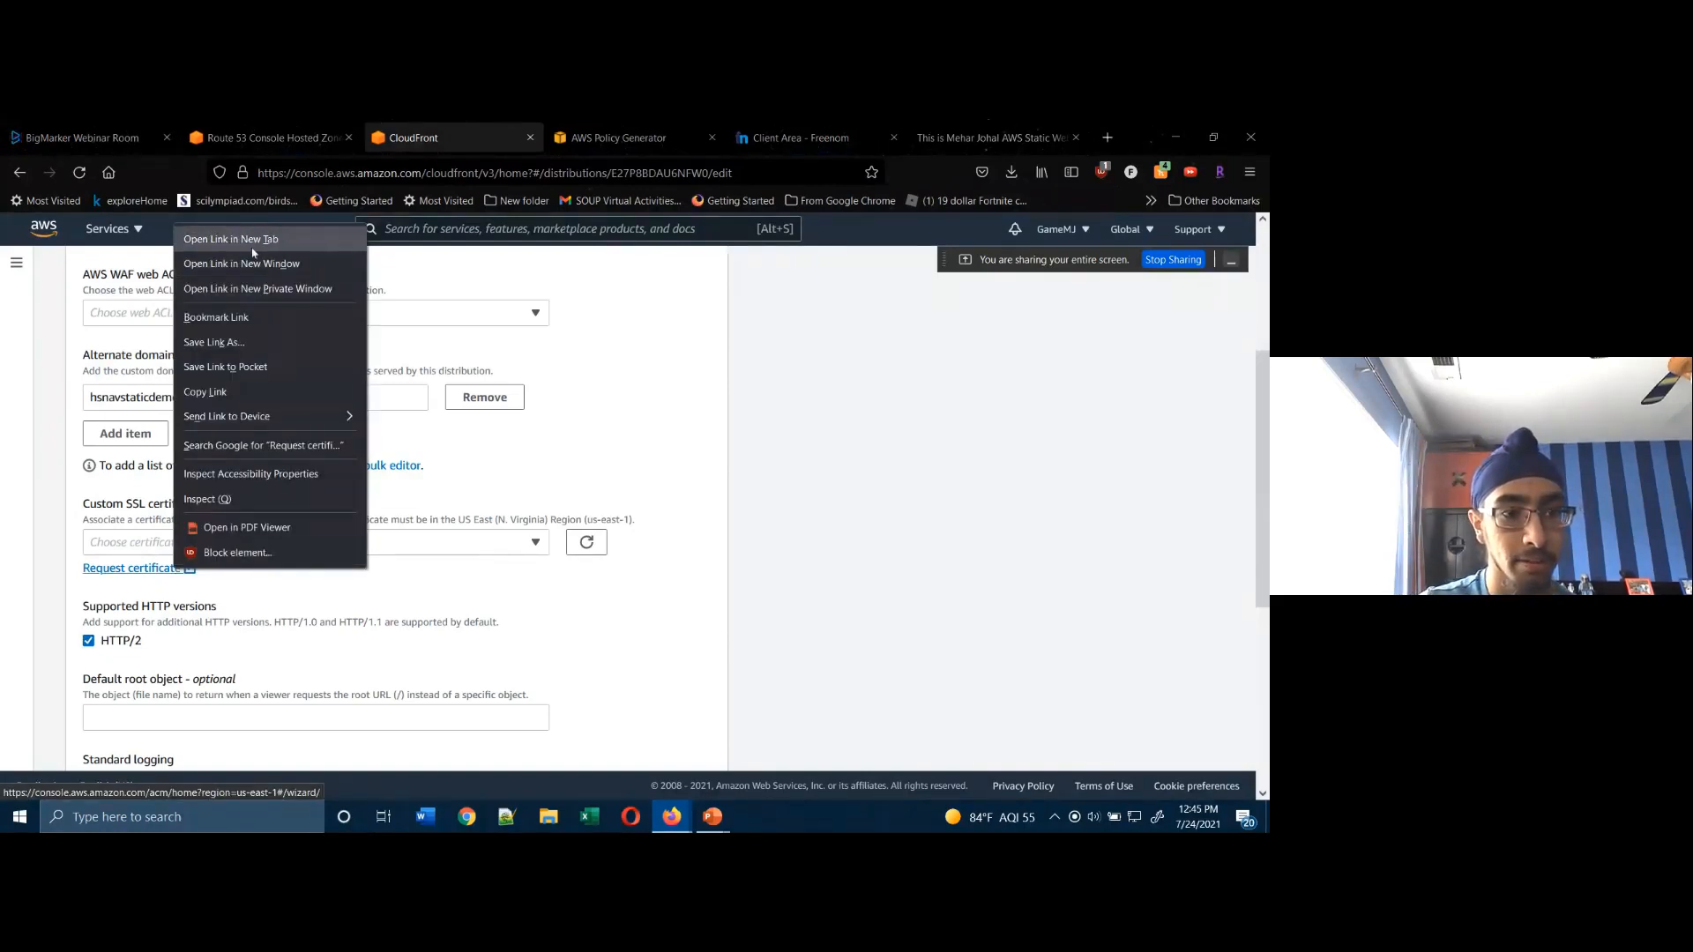
pyautogui.click(220, 232)
# Request a certificate for hsnavstaticdemotest.ml with DNS validation and no tags
pyautogui.click(537, 137)
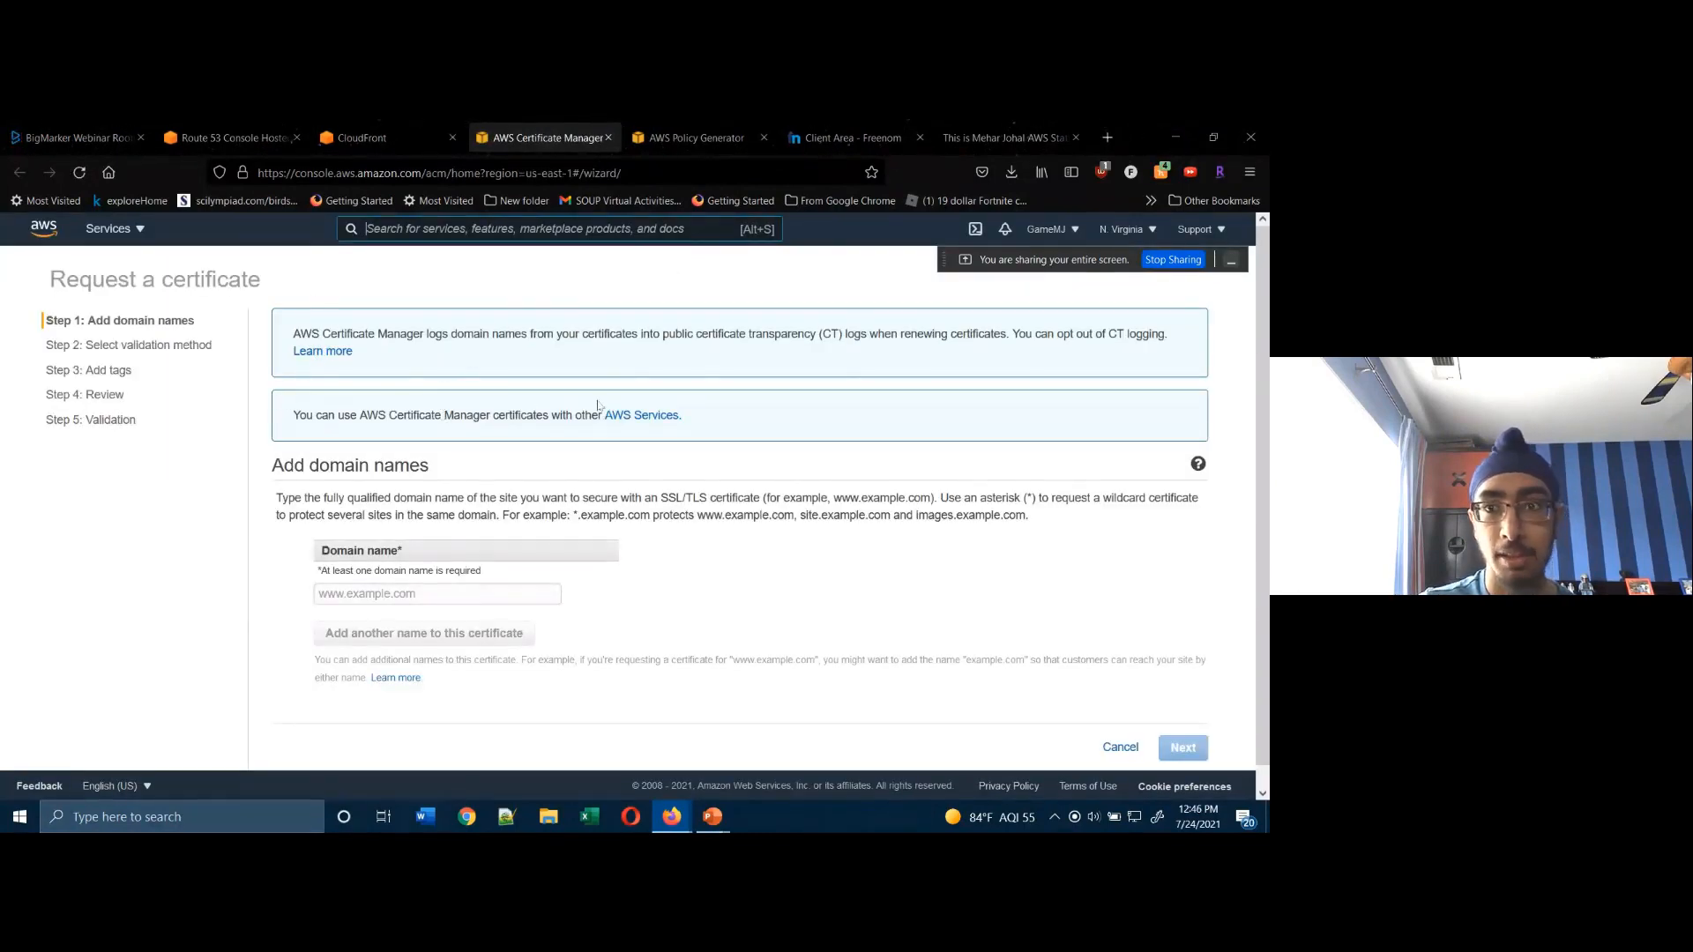
pyautogui.rightClick(412, 592)
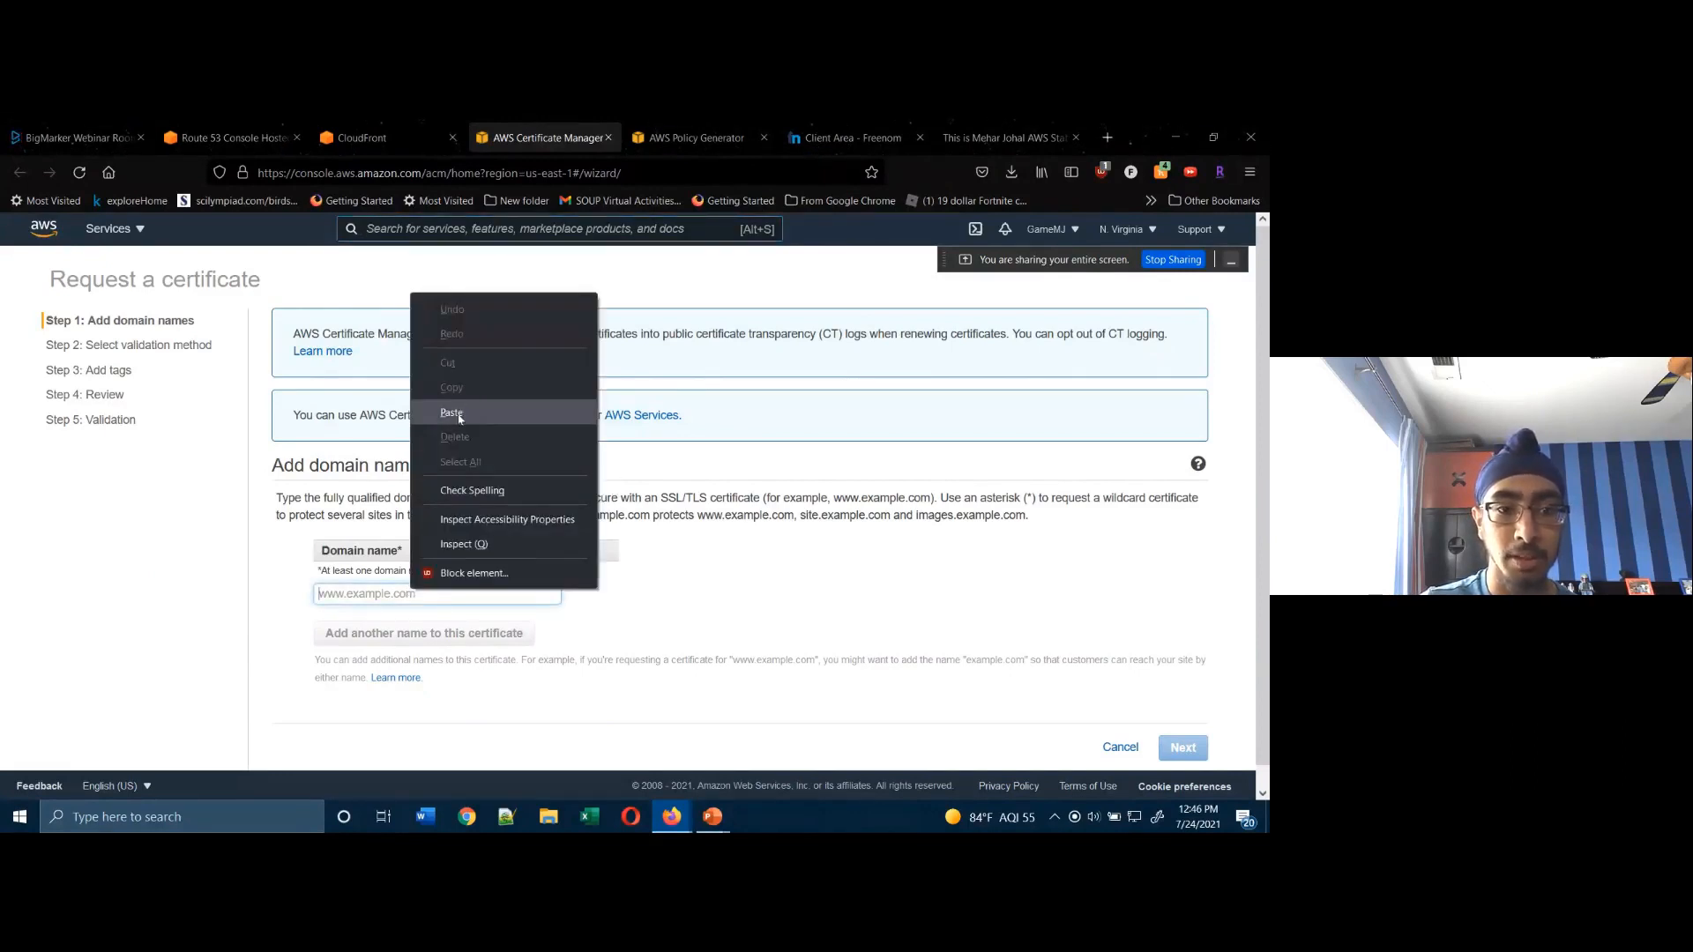
pyautogui.click(459, 413)
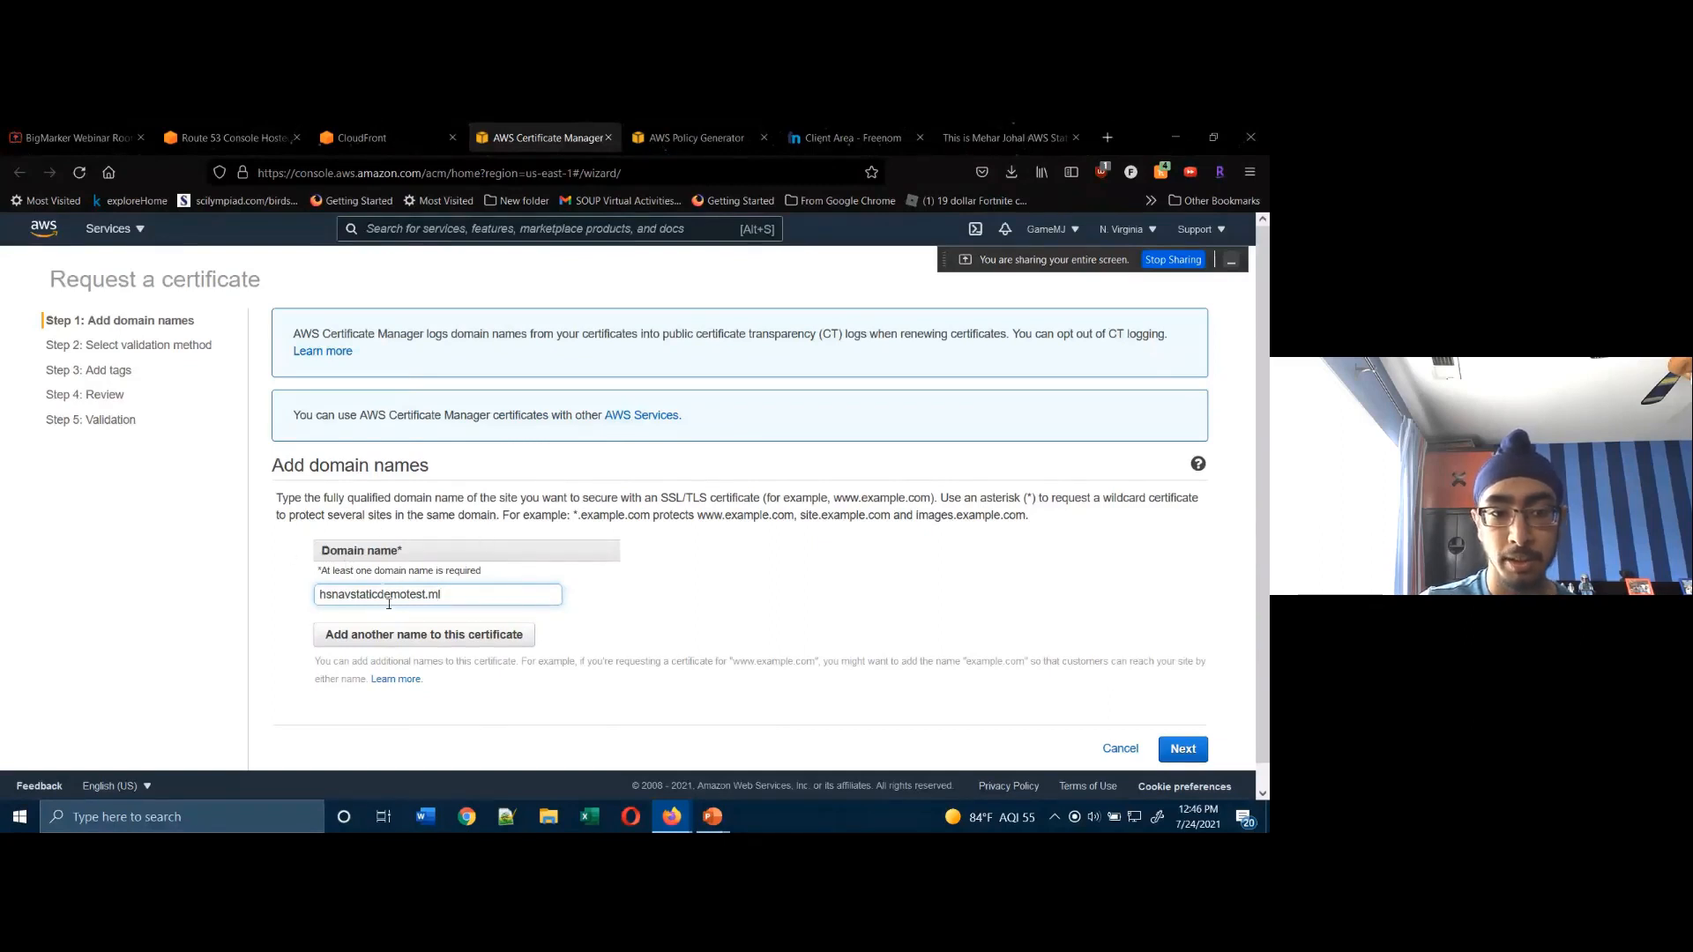
pyautogui.click(1185, 758)
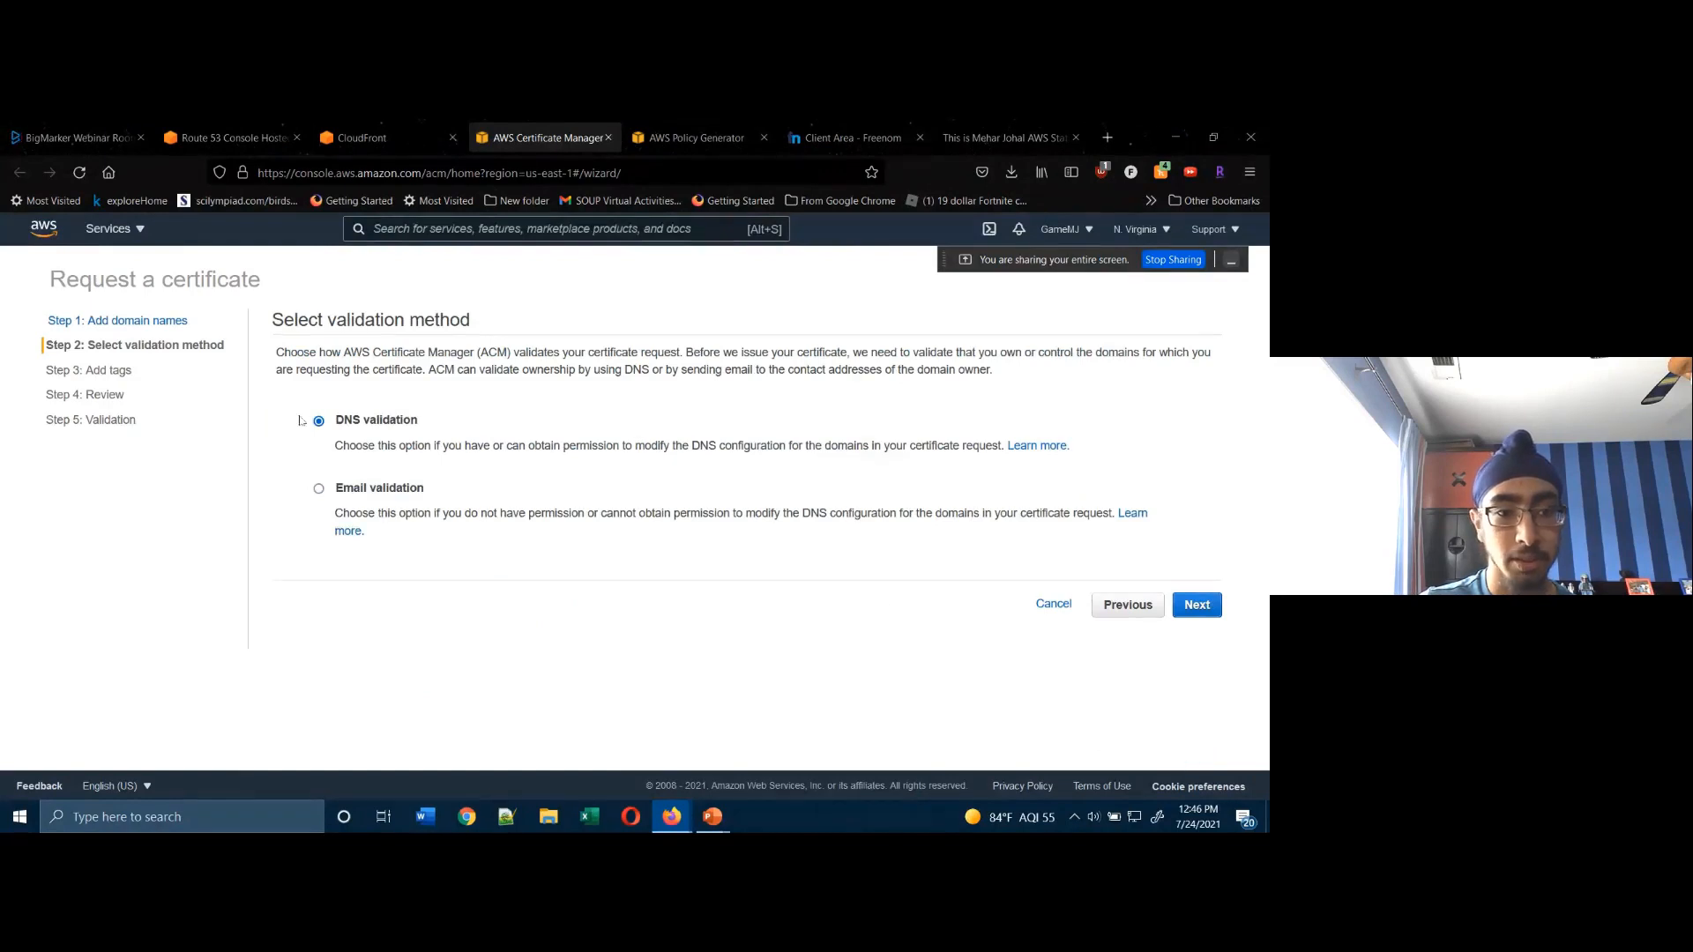
pyautogui.moveTo(326, 422); pyautogui.dragTo(746, 447)
pyautogui.click(746, 447)
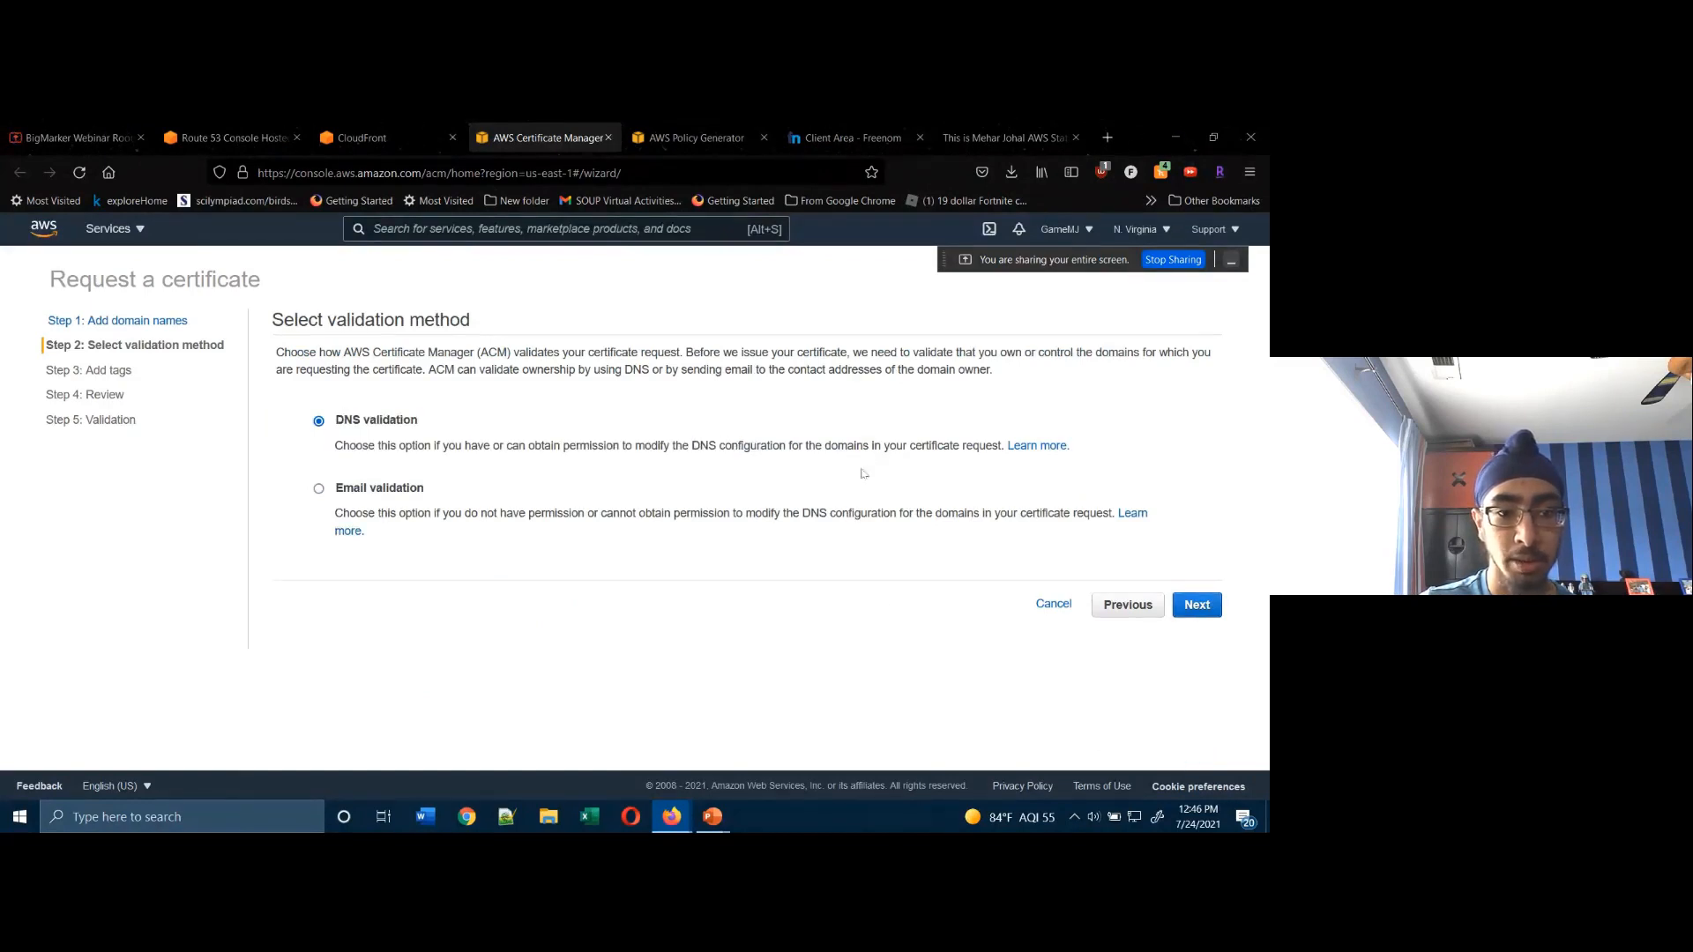
pyautogui.click(1204, 607)
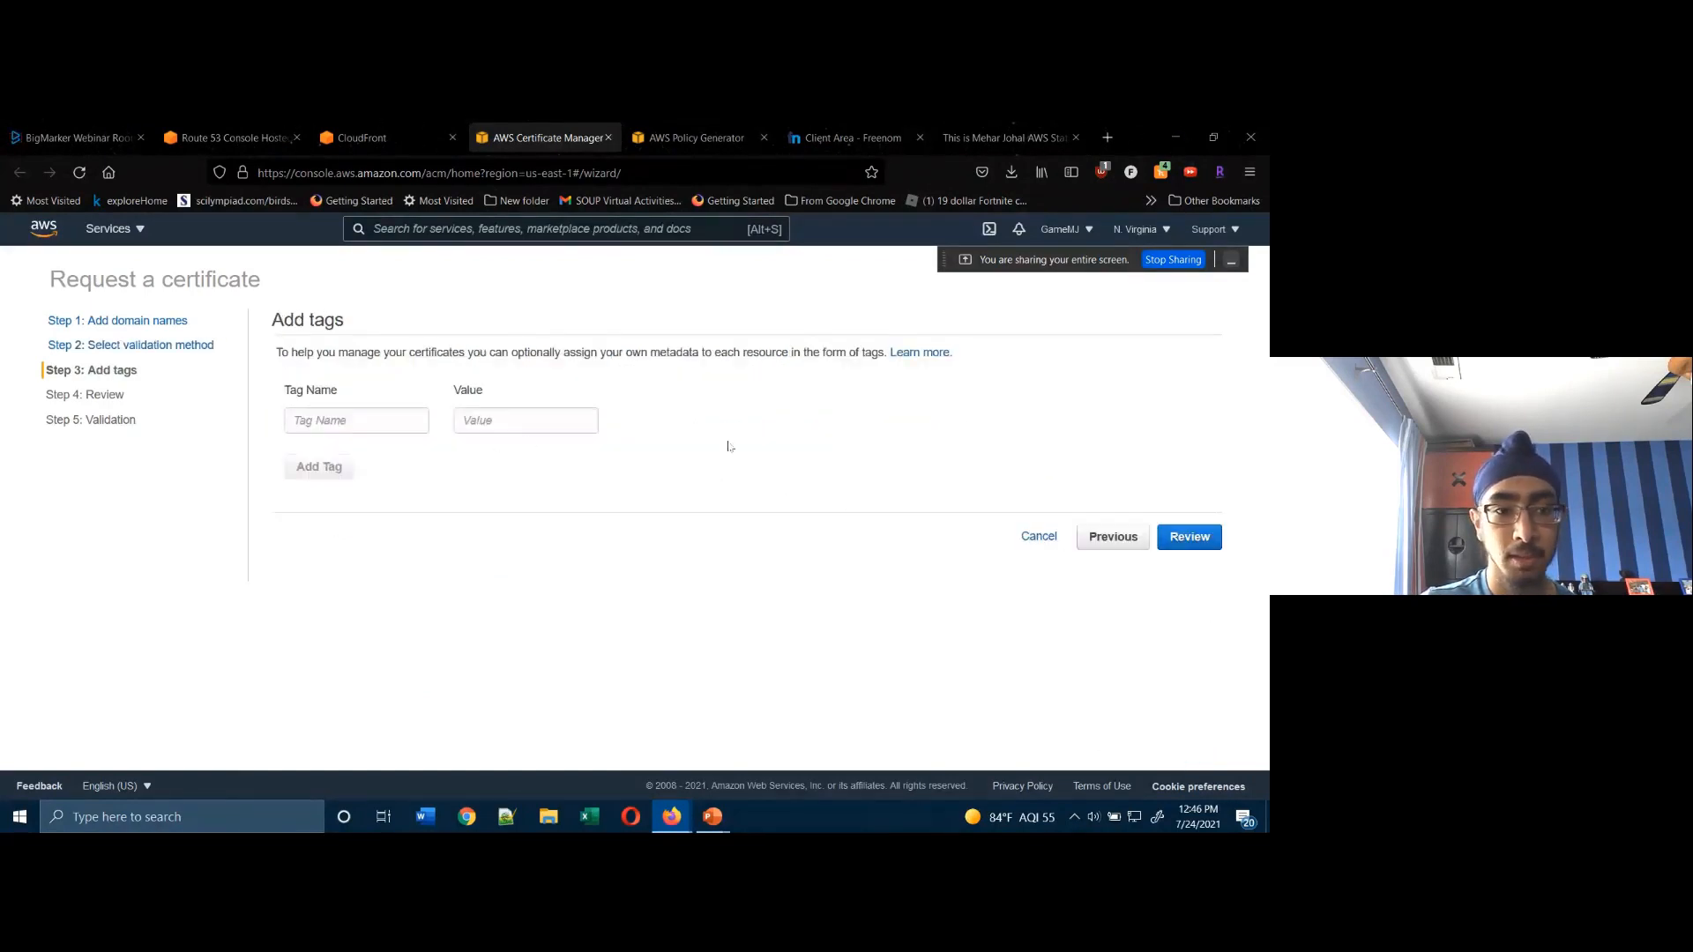
pyautogui.click(1194, 544)
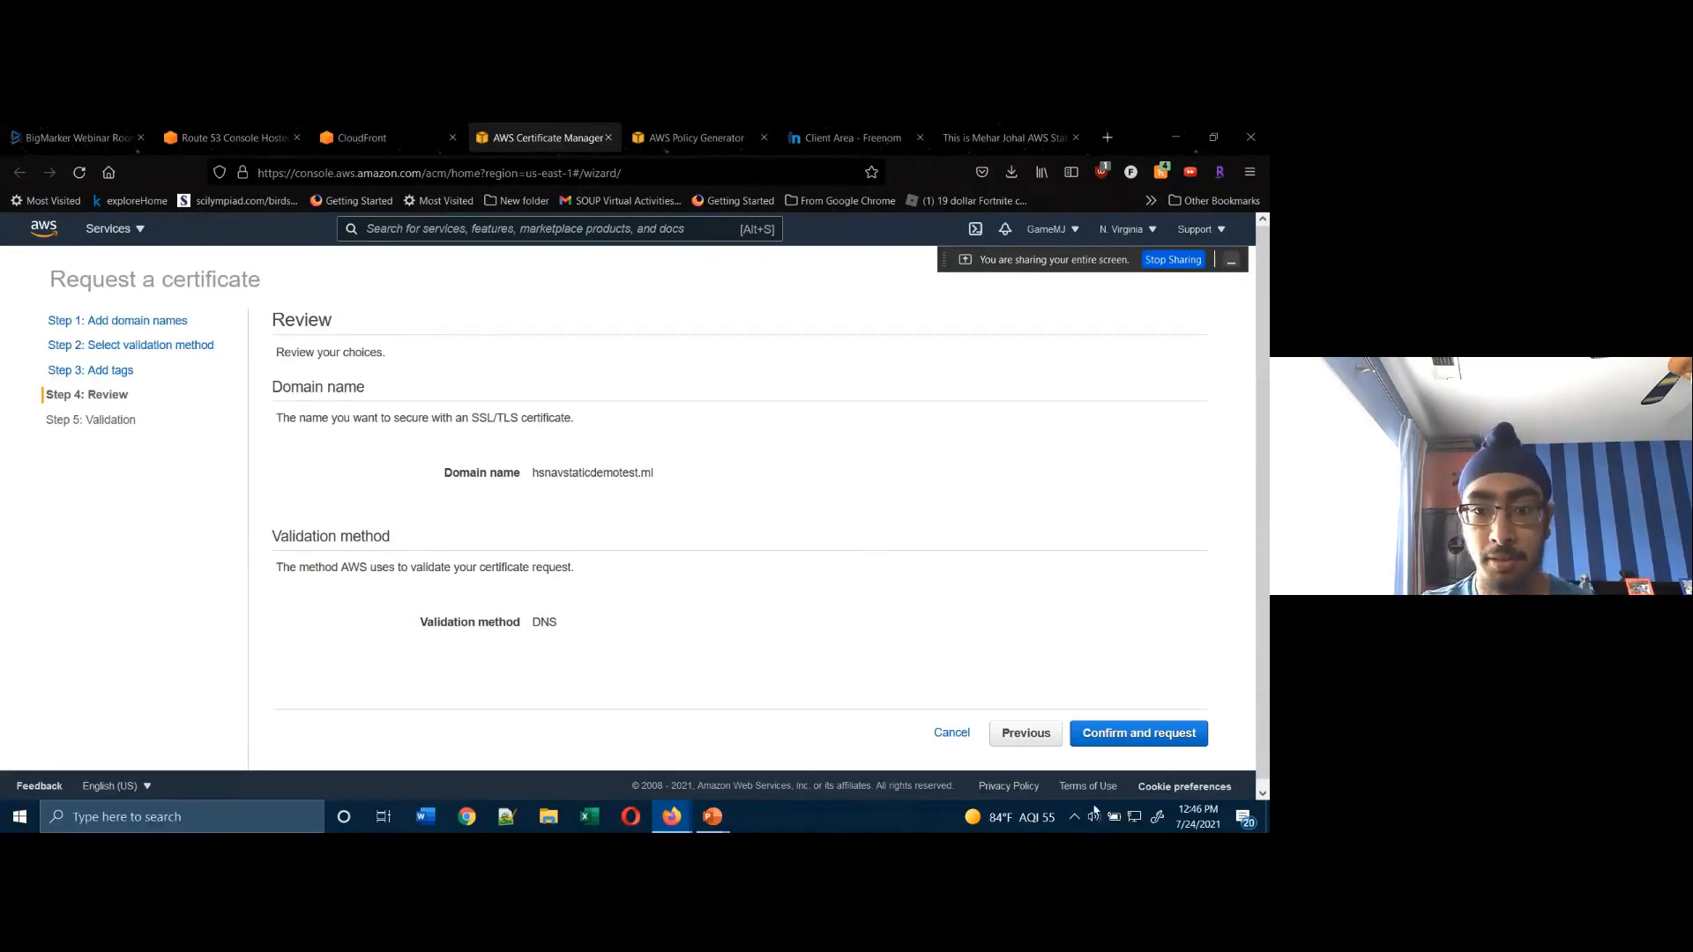
pyautogui.click(1106, 735)
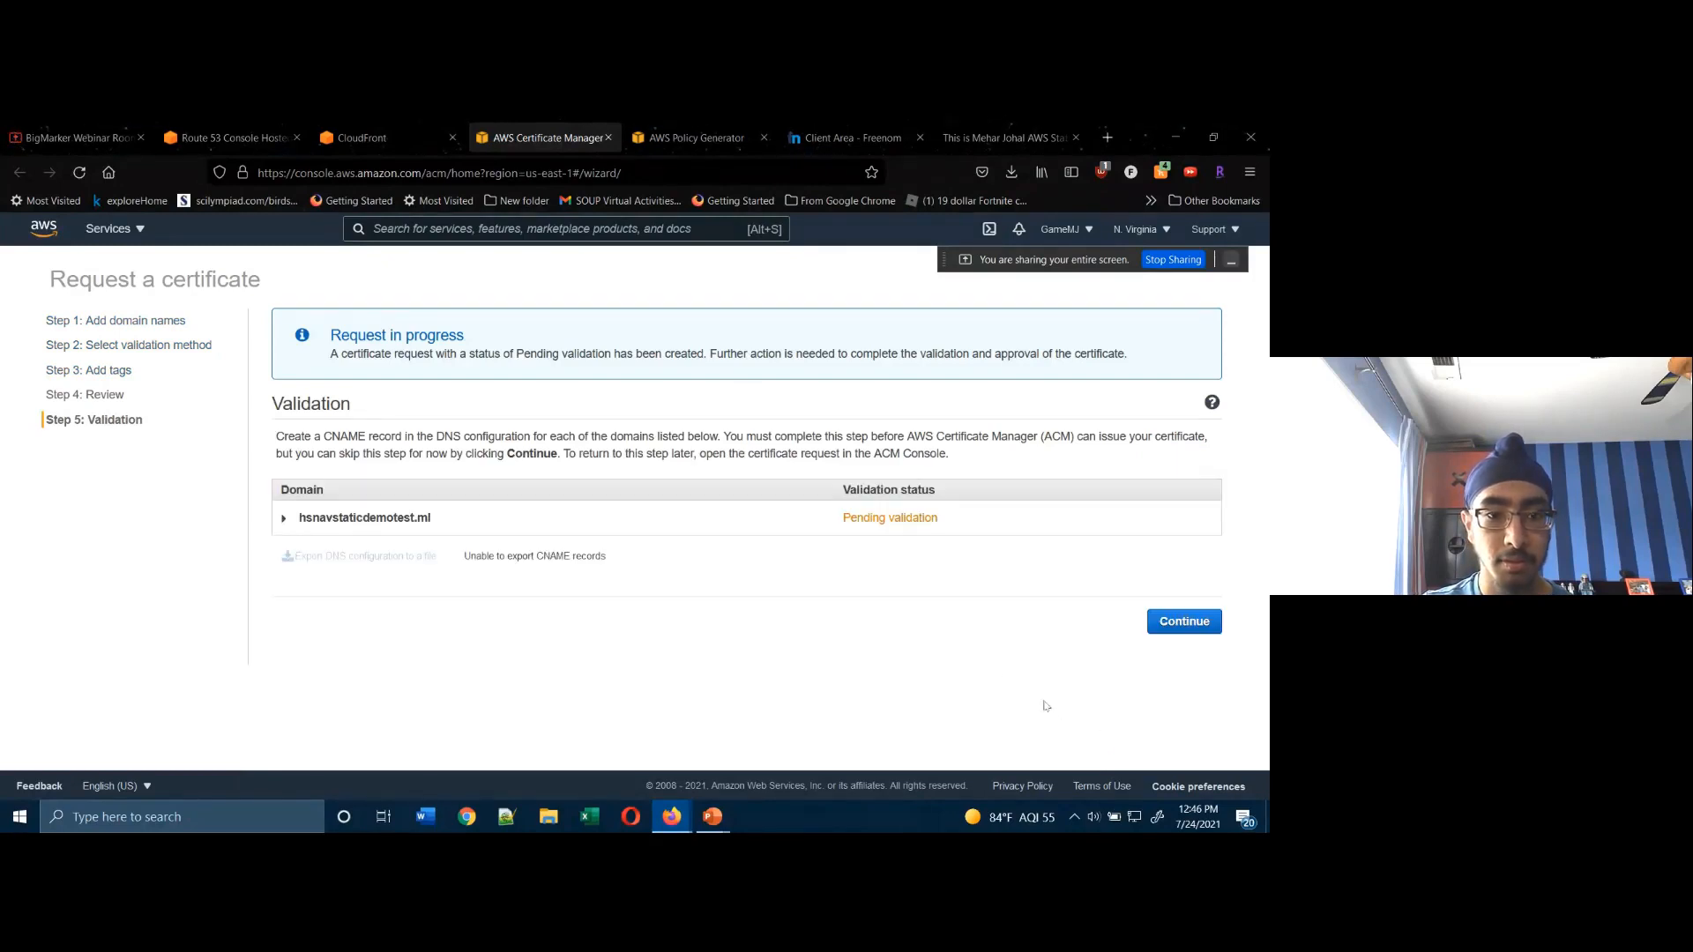
# Add hsnavstaticdemotest.ml's DNS validation CNAME record to Route 53, then continue to the certificates list
pyautogui.click(285, 519)
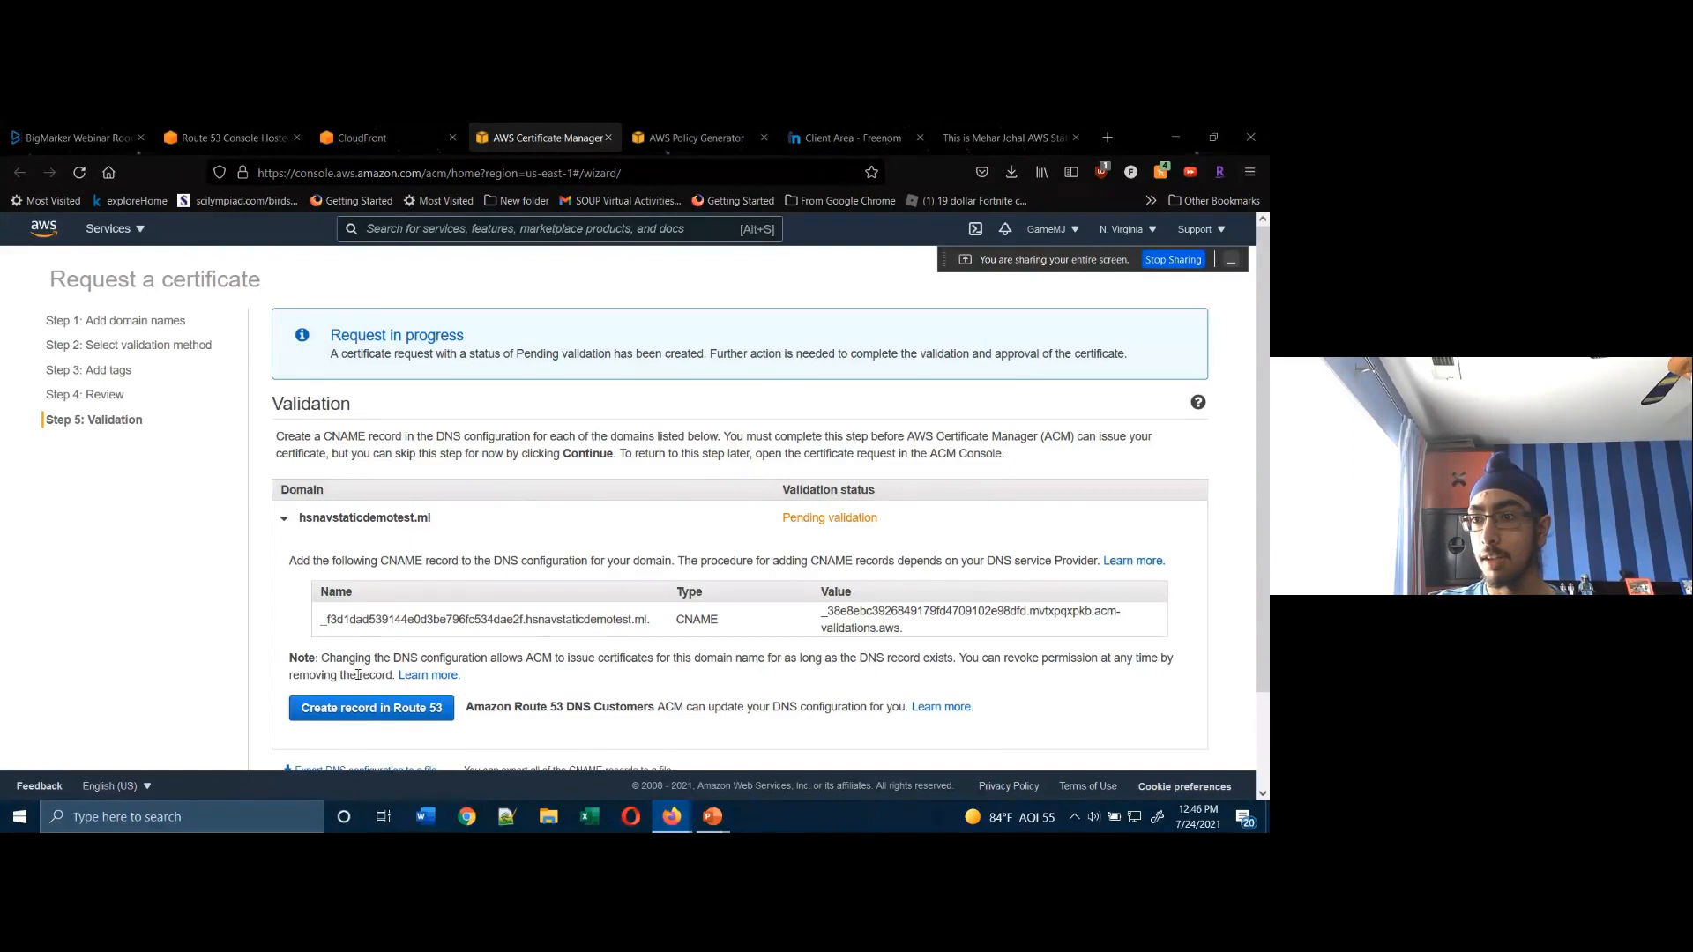
pyautogui.click(384, 718)
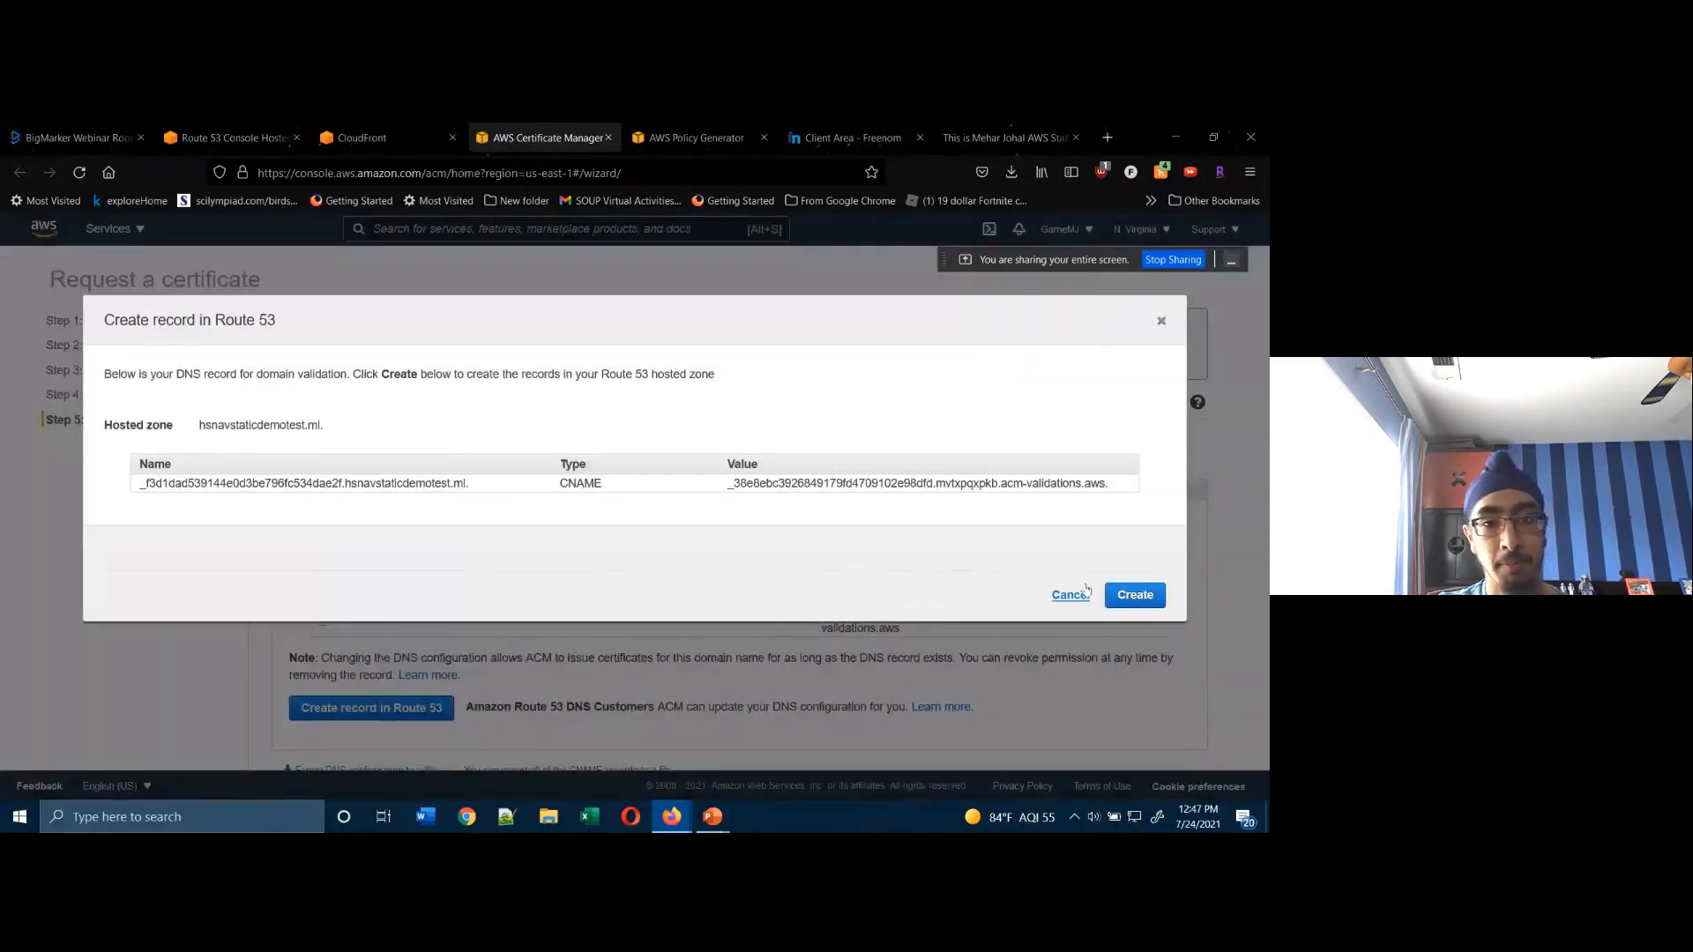
pyautogui.click(1144, 596)
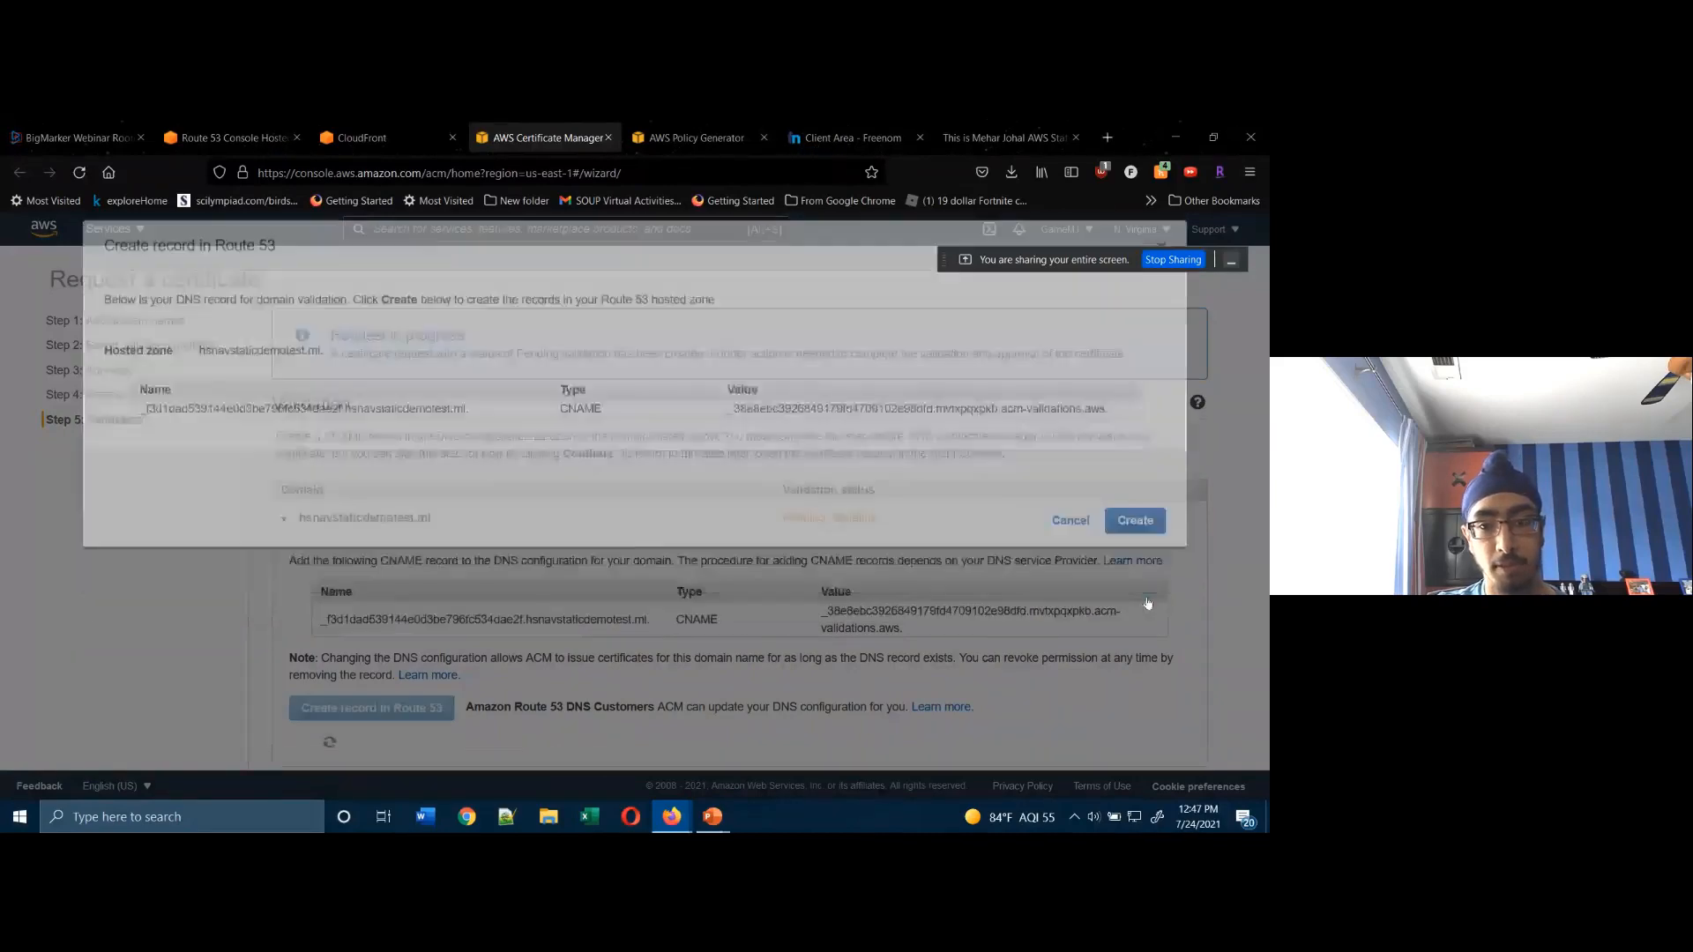
pyautogui.scroll(-3, 861, 623)
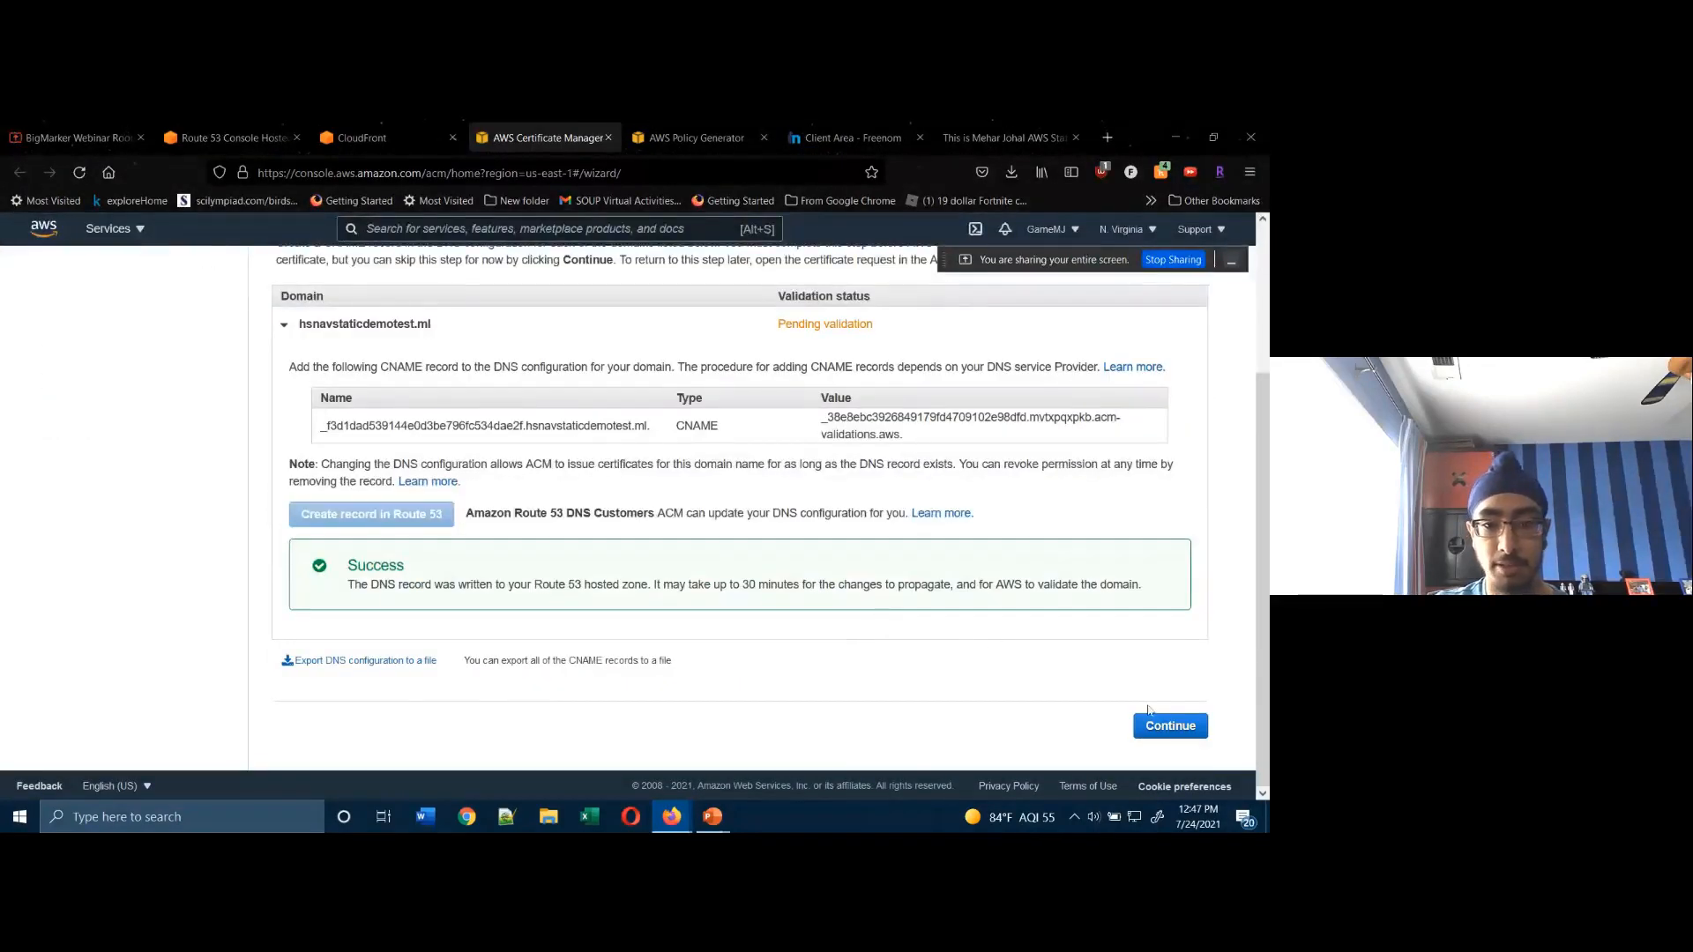
pyautogui.click(1171, 725)
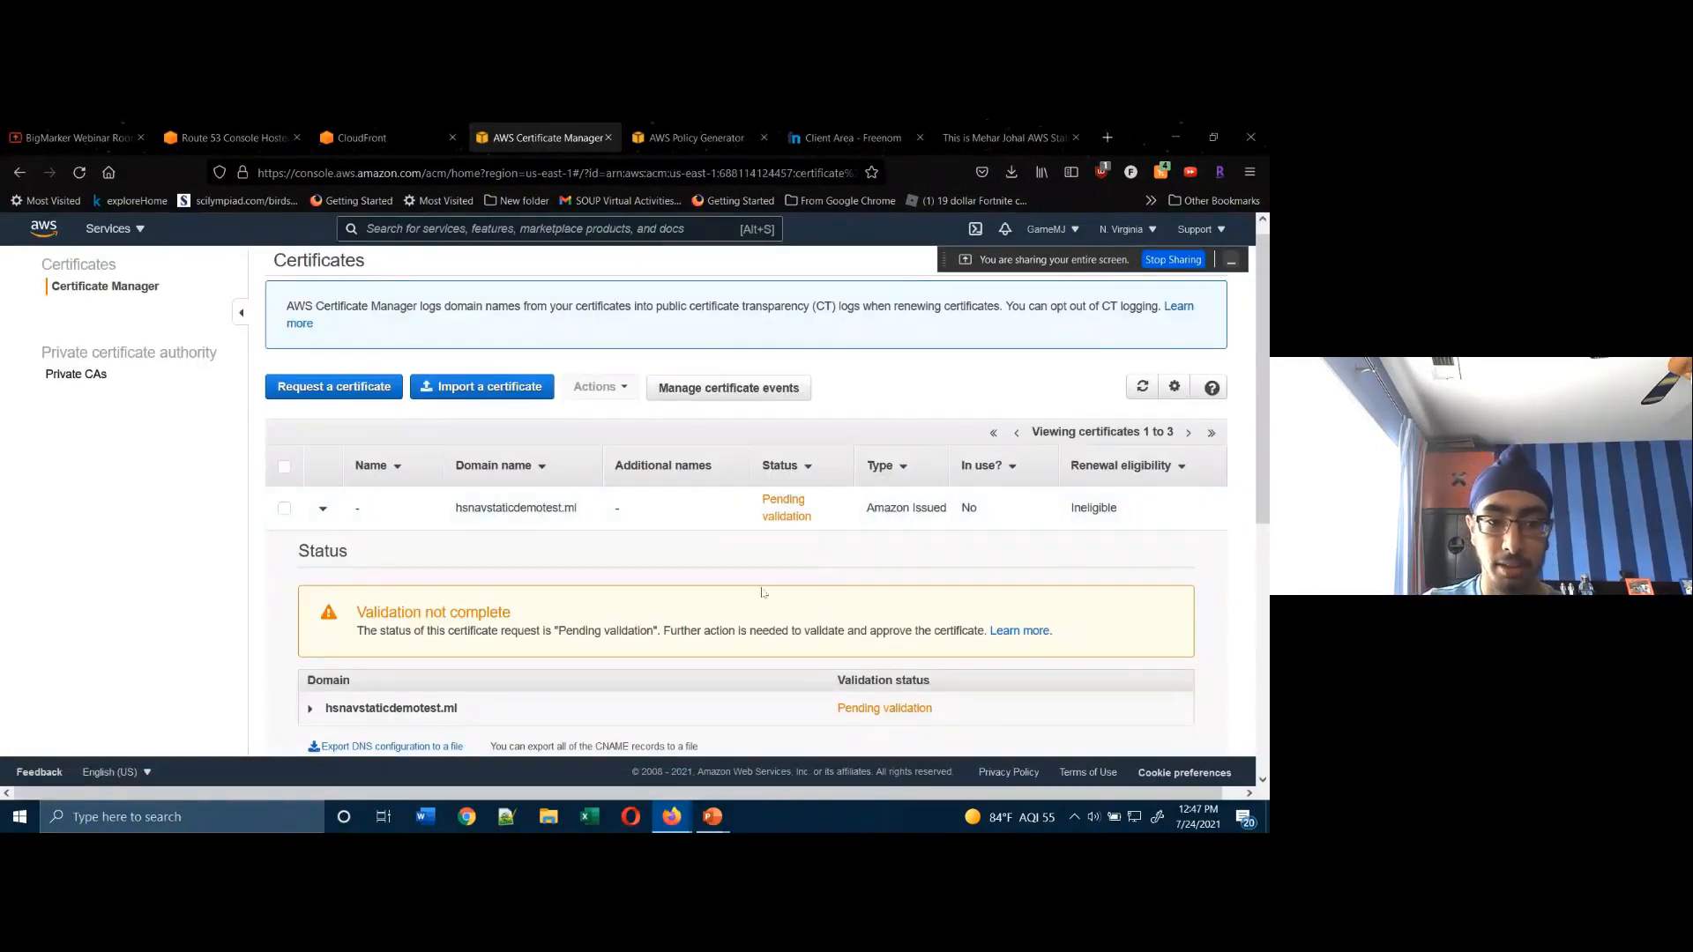
# Refresh the certificates list and delete both old hsnavdemo.tk certificates
pyautogui.click(1142, 386)
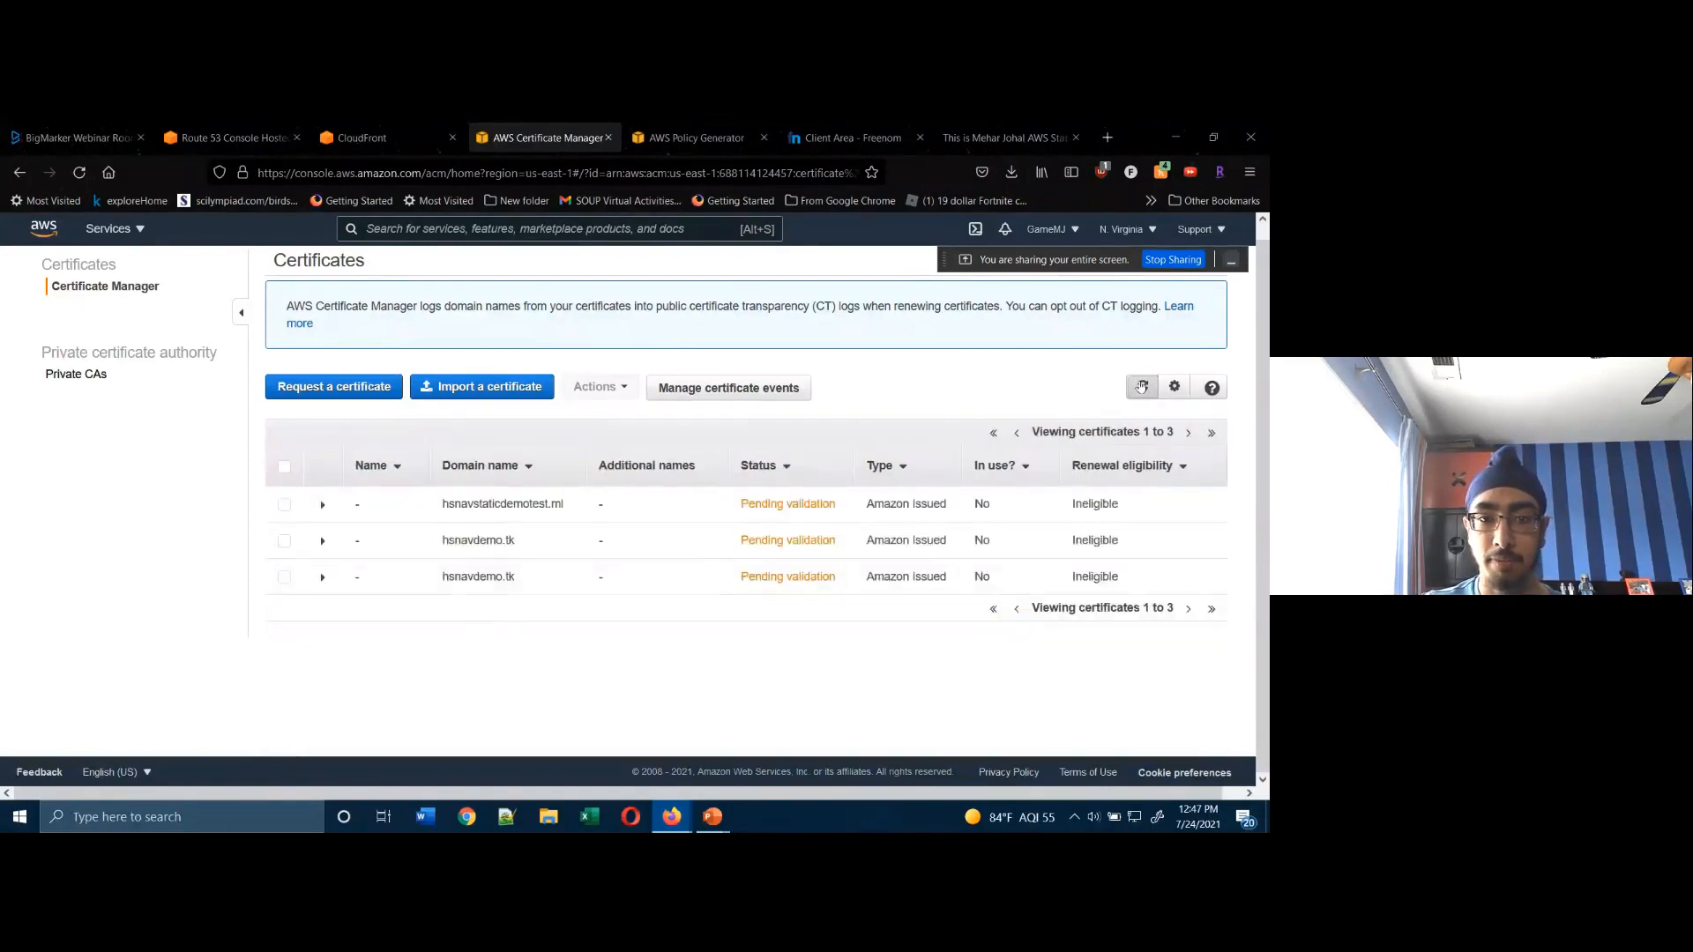
pyautogui.click(1142, 387)
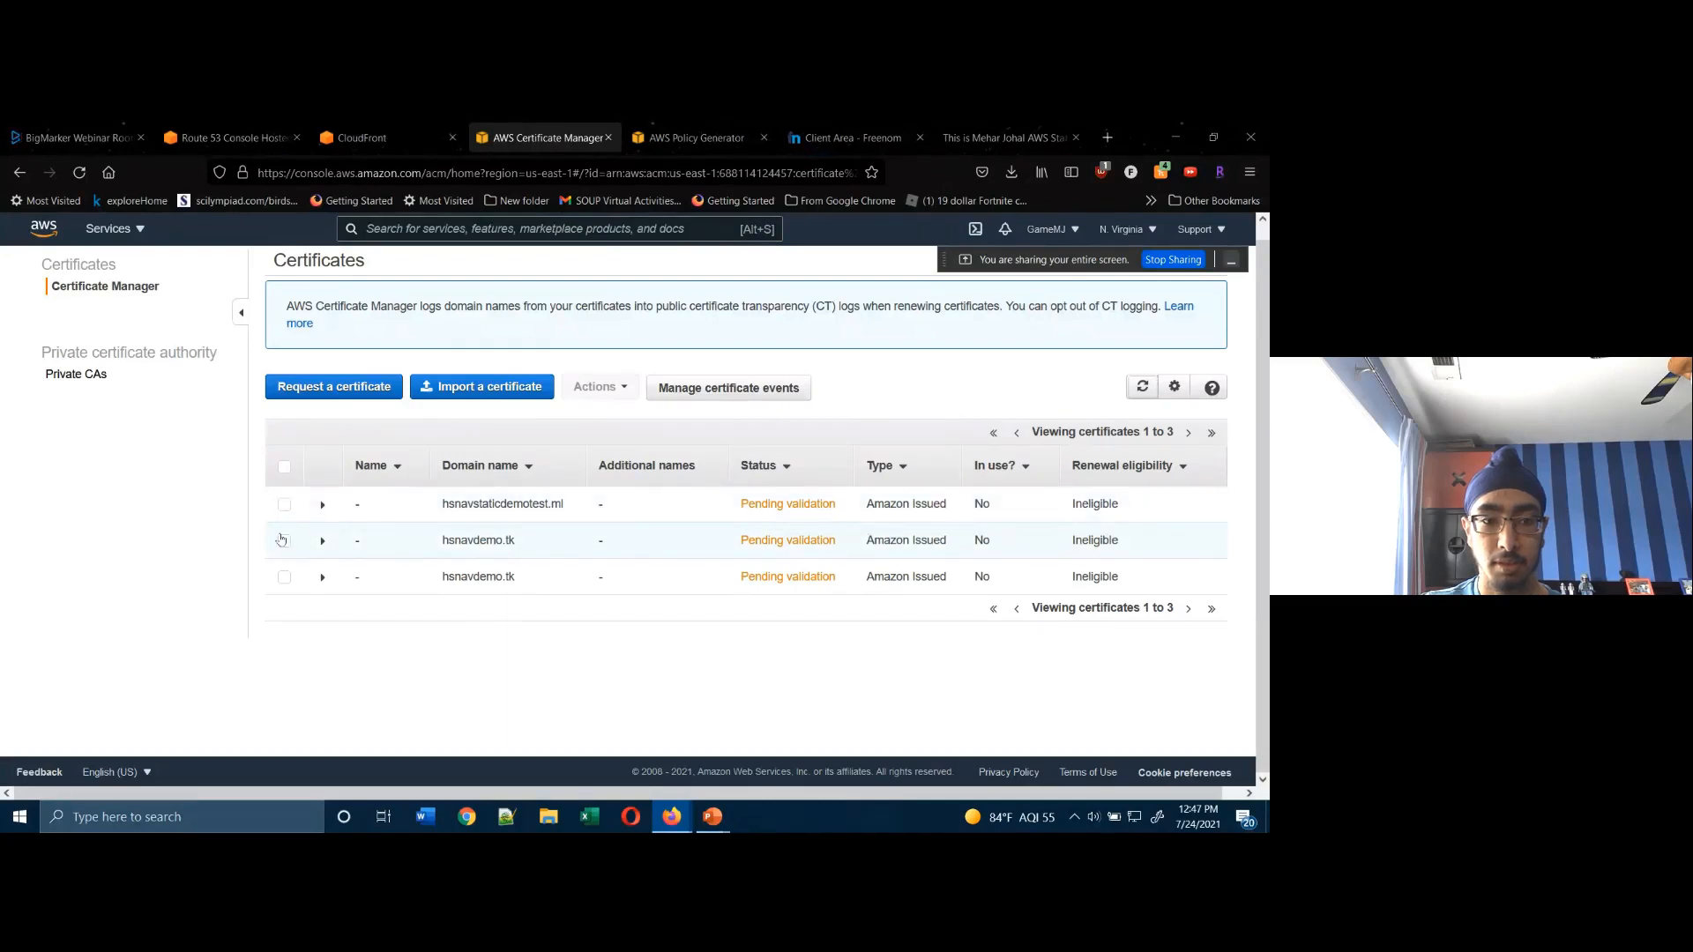
pyautogui.click(283, 540)
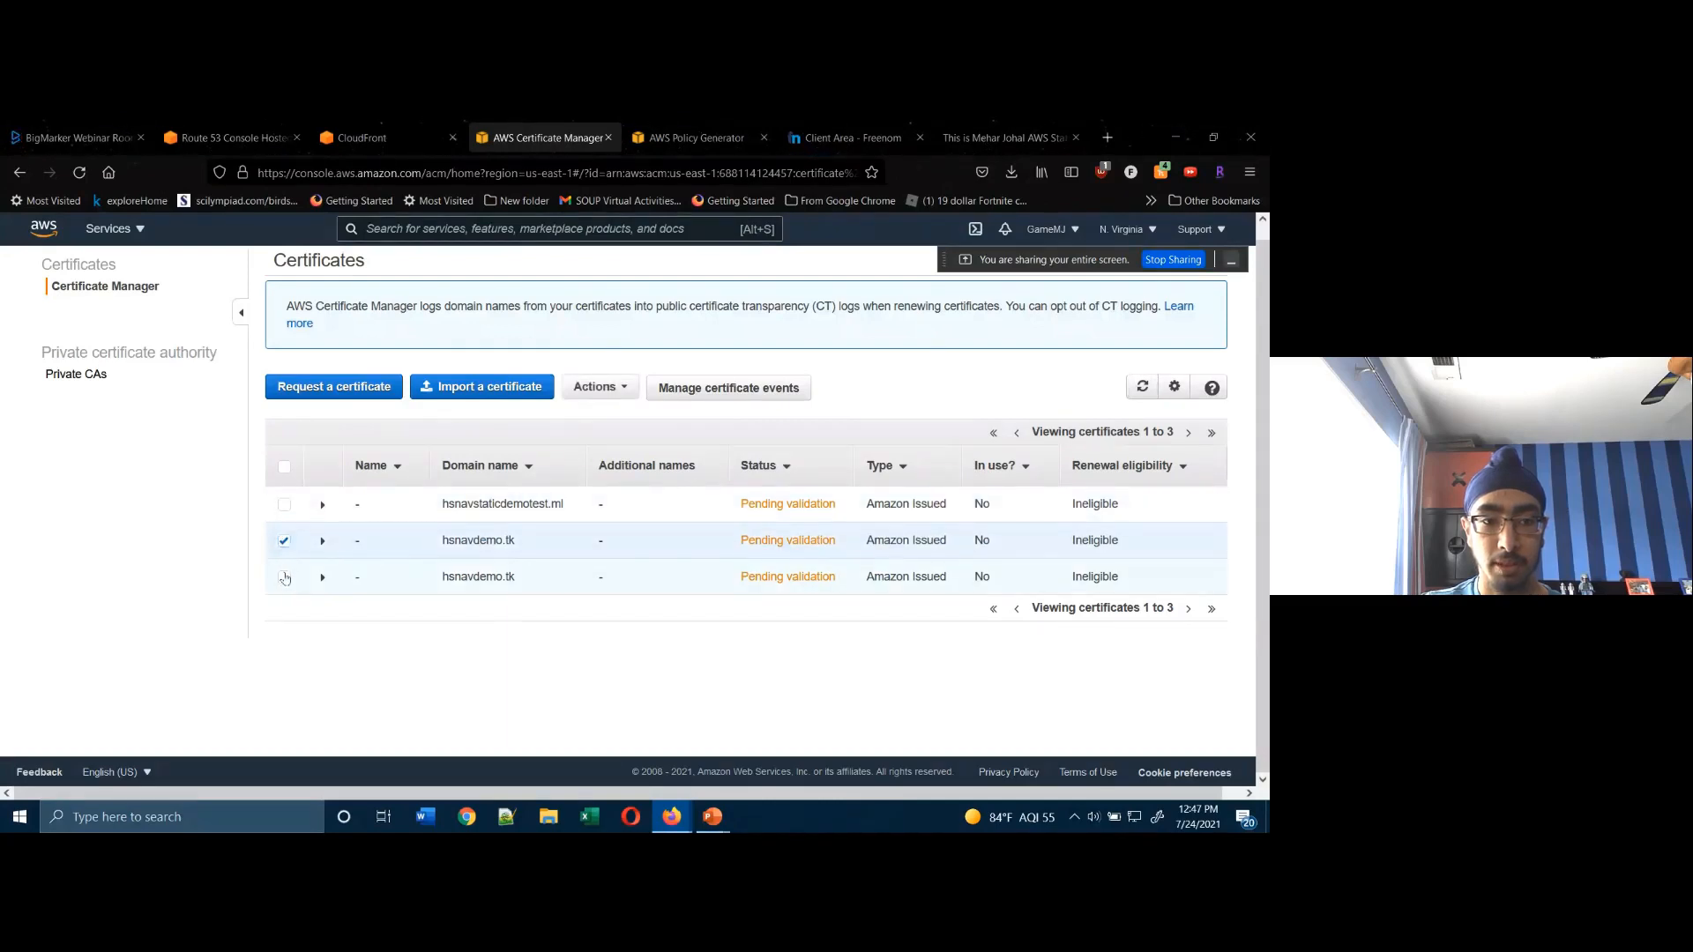
pyautogui.click(284, 578)
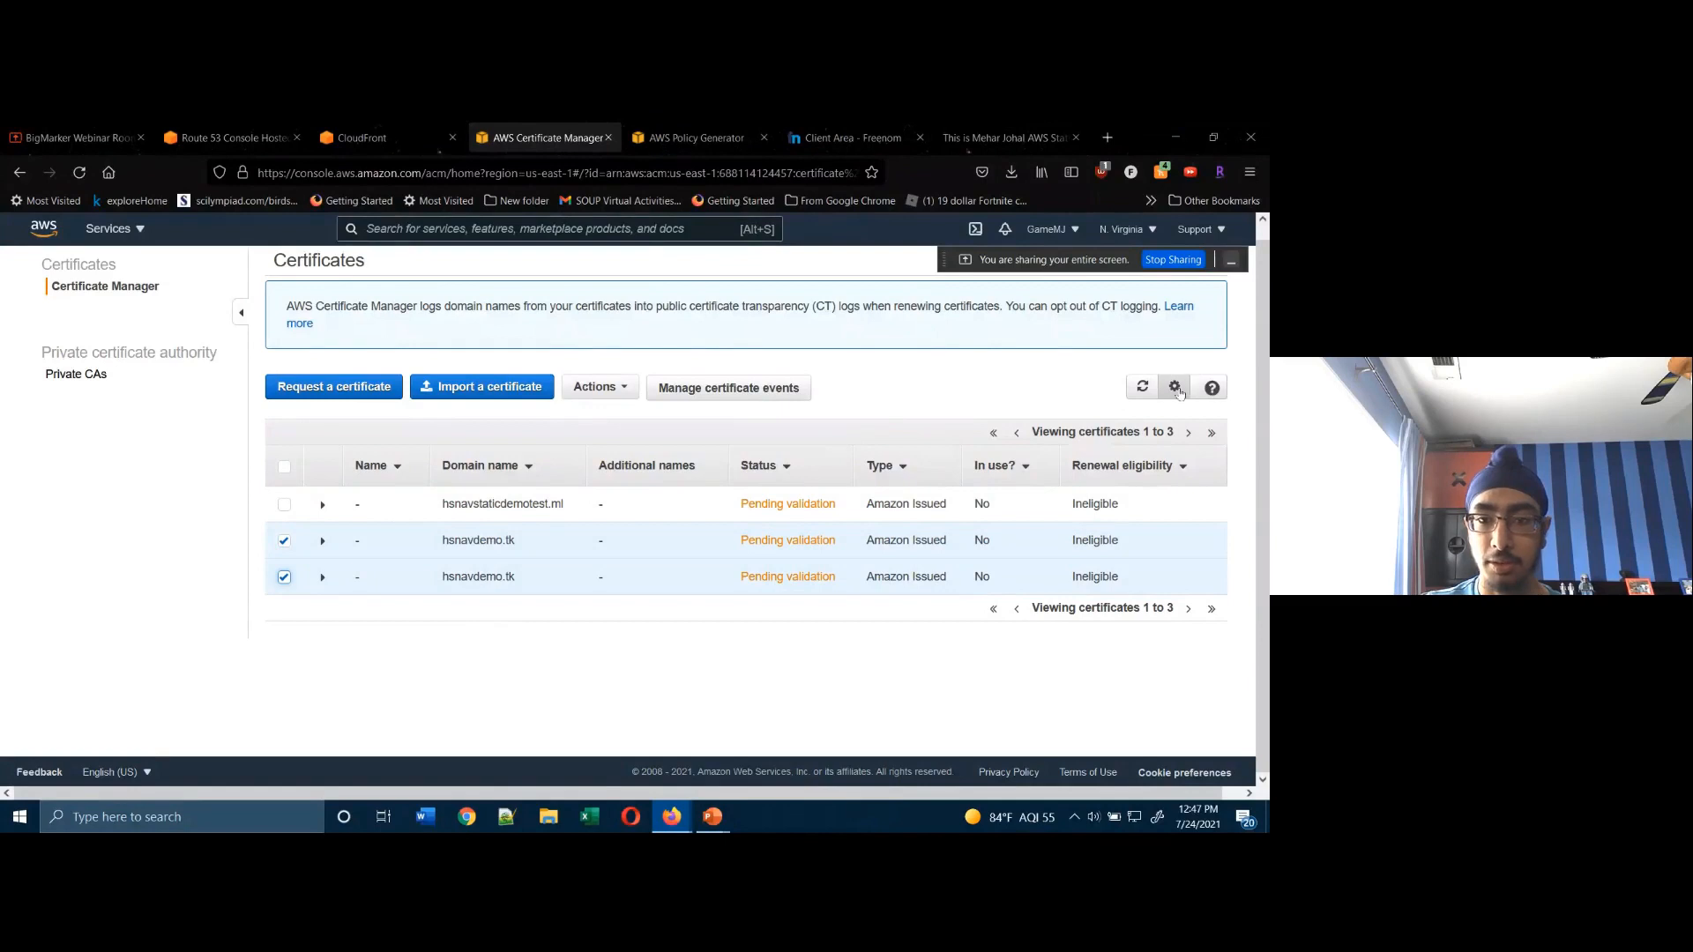
pyautogui.click(599, 386)
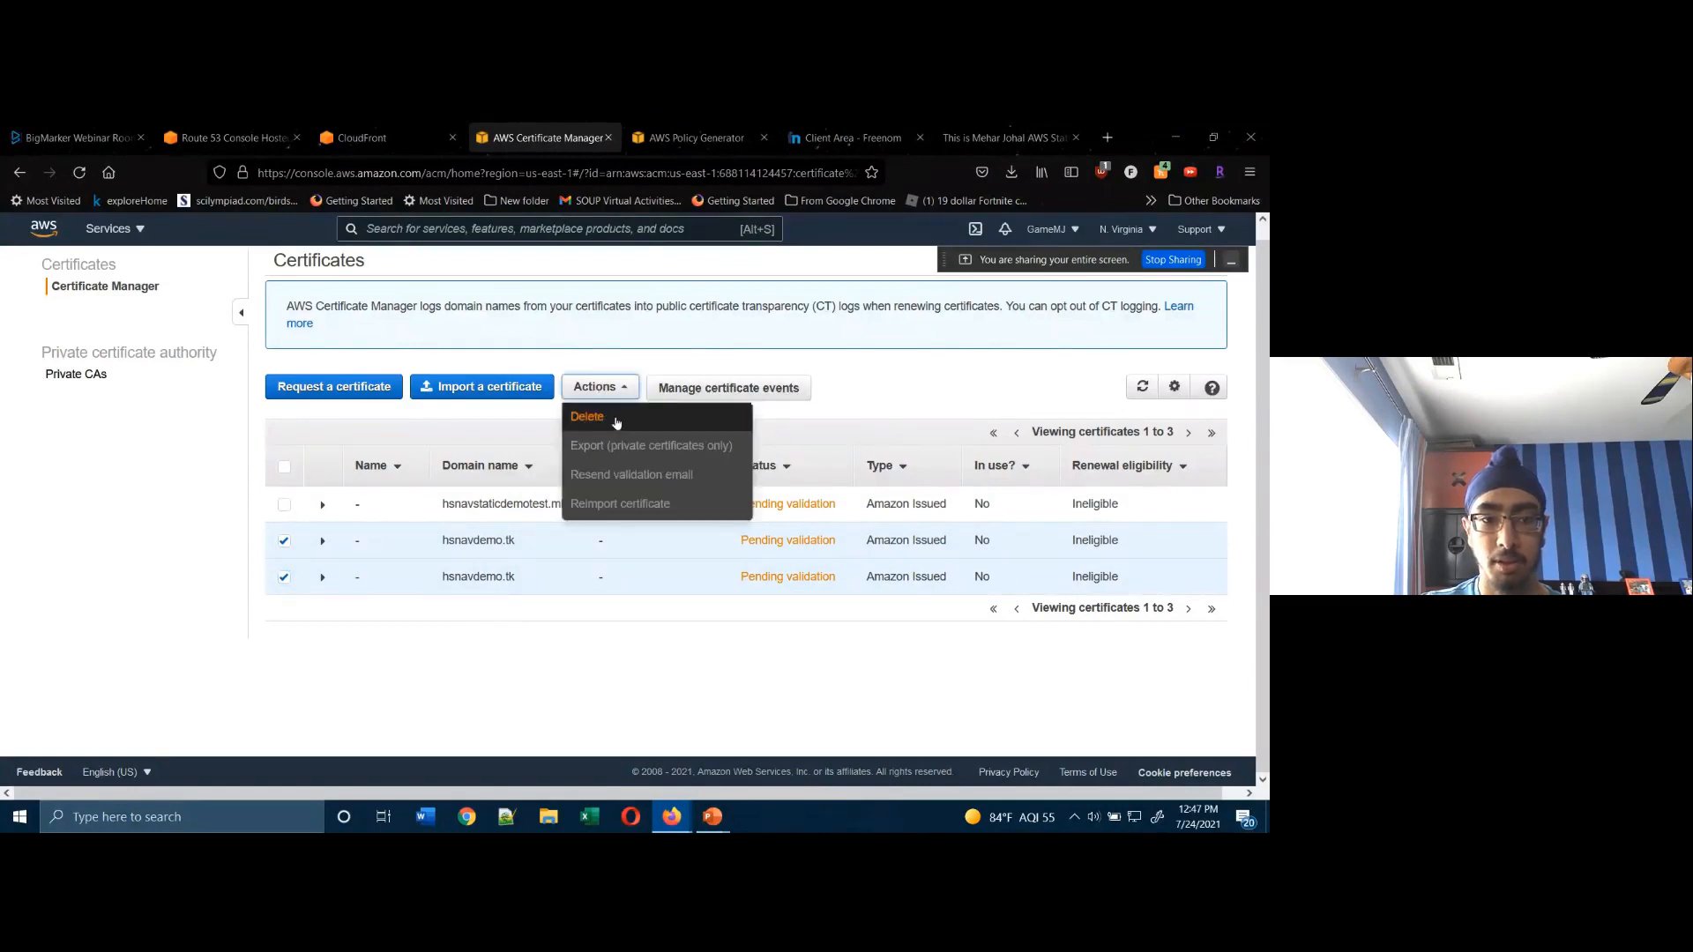
pyautogui.click(587, 416)
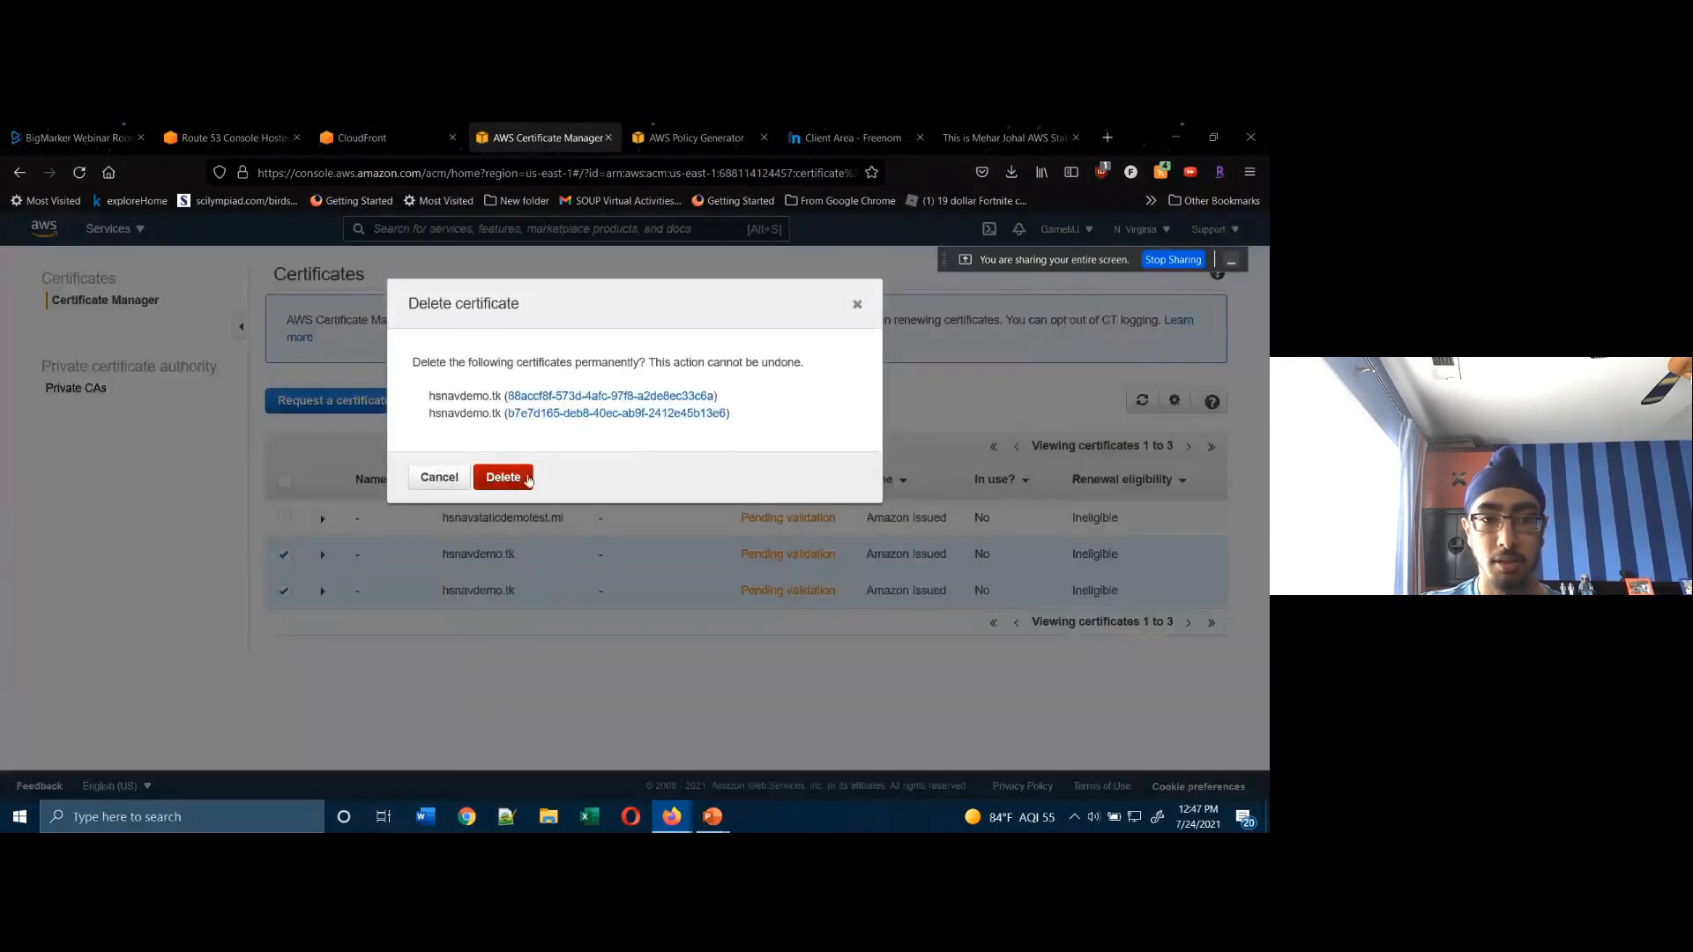
pyautogui.click(530, 477)
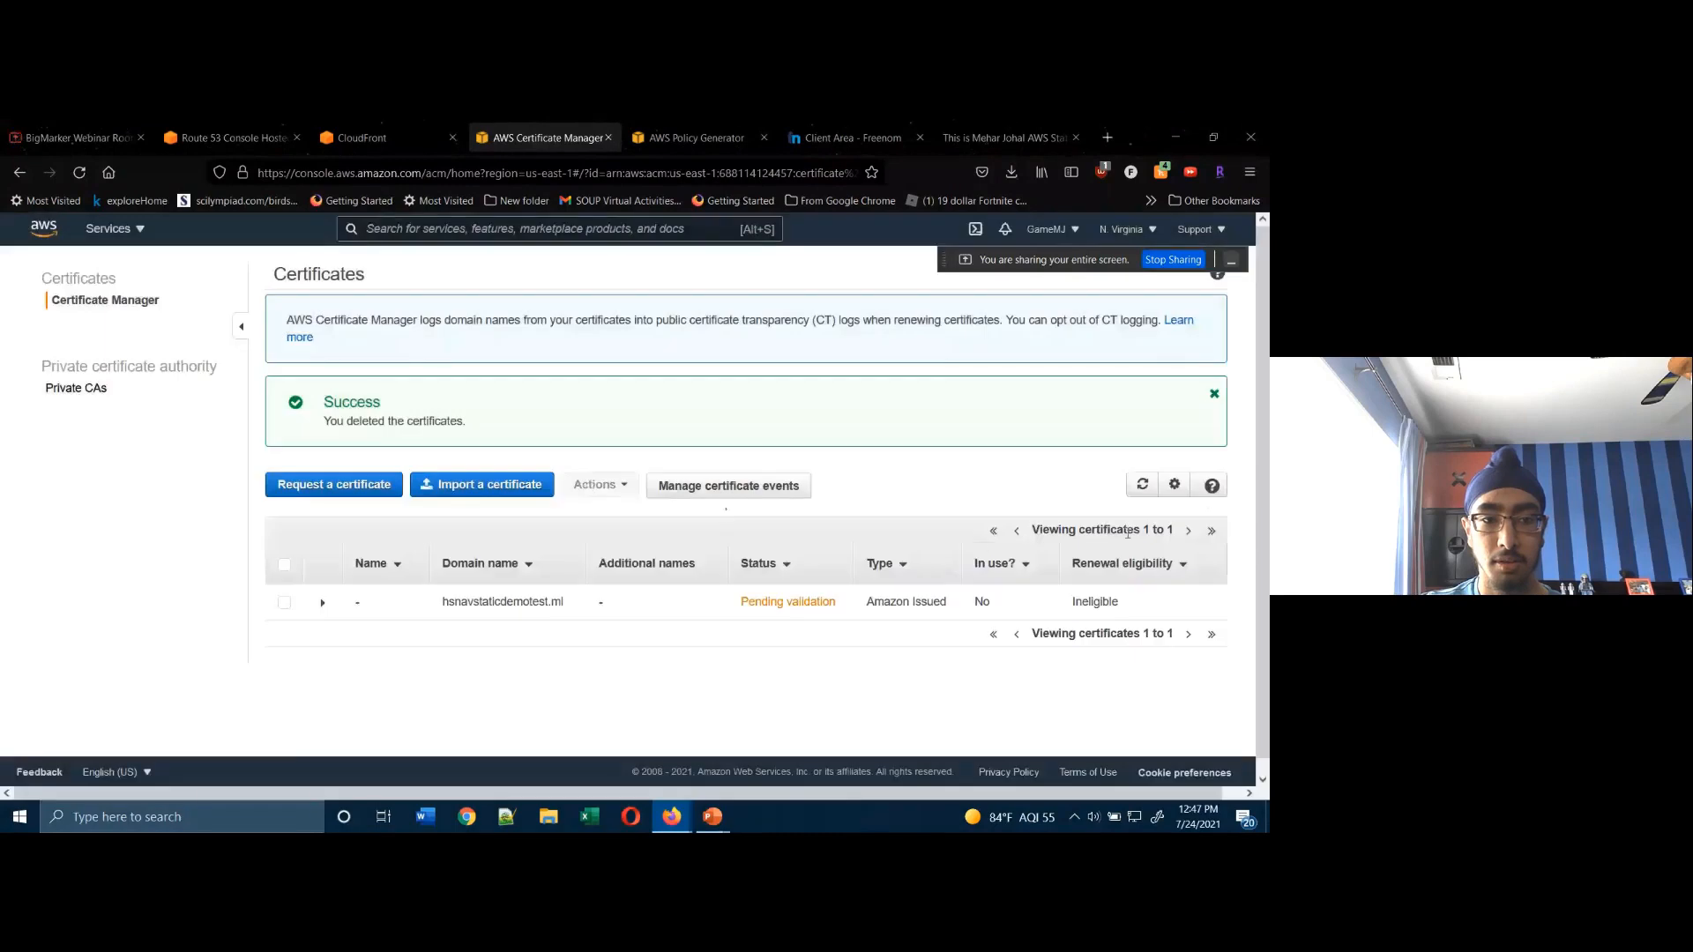
# Refresh to confirm the hsnavstaticdemotest.ml certificate is Issued, then go back to the CloudFront settings
pyautogui.click(1140, 488)
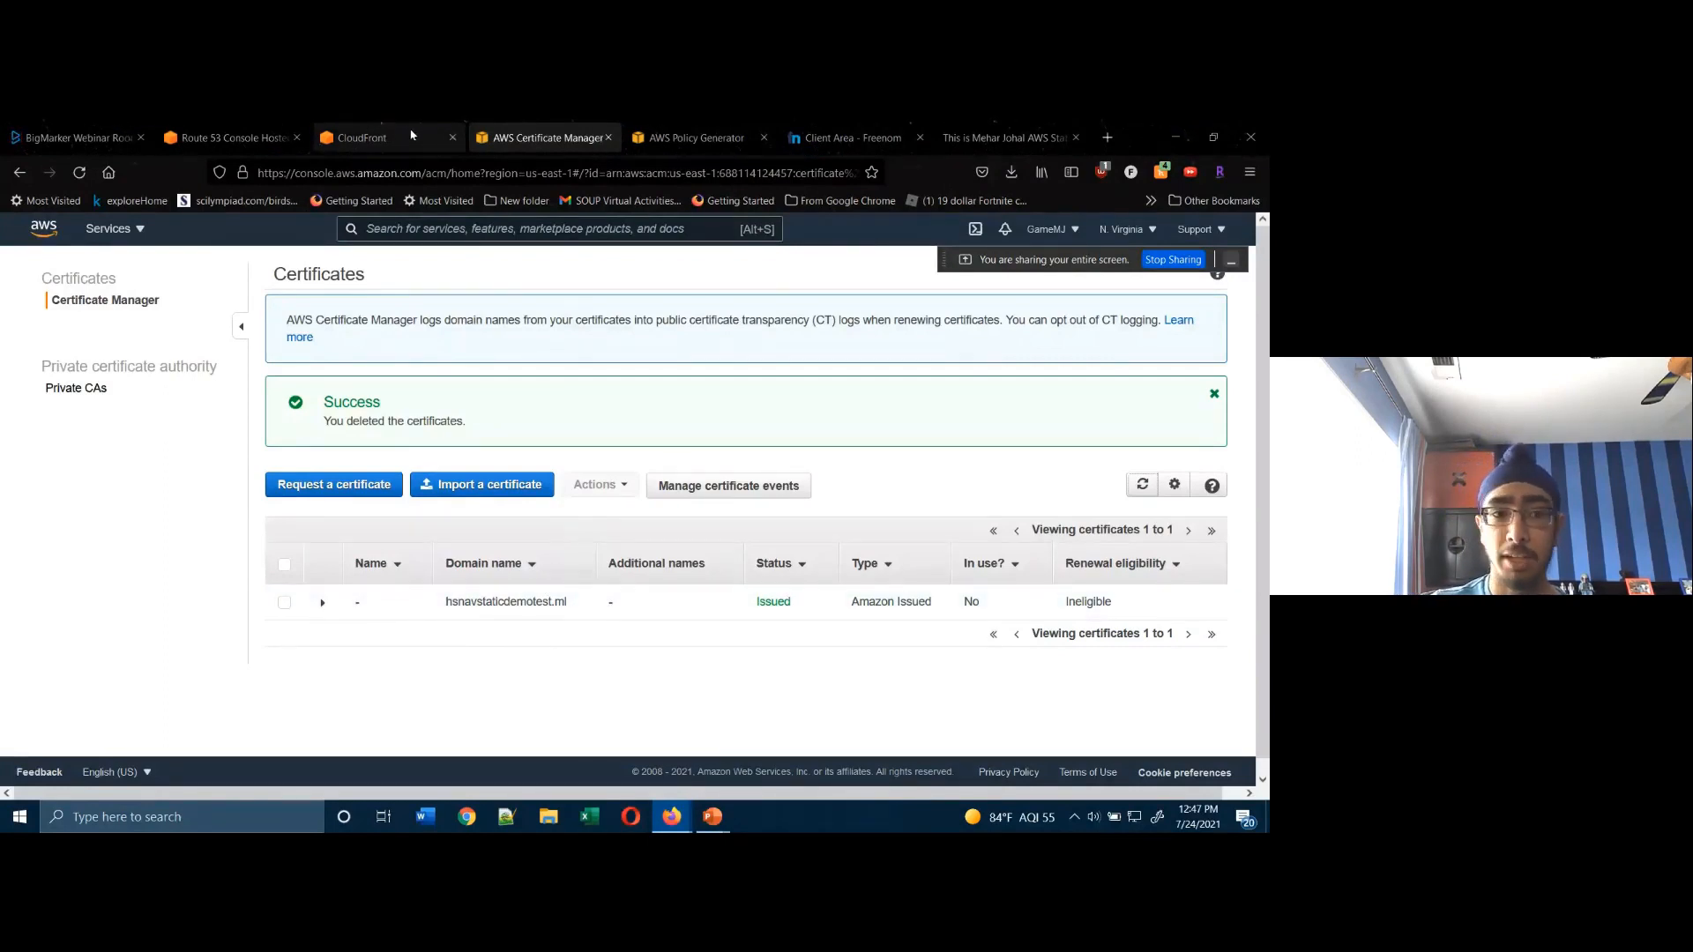
pyautogui.click(385, 145)
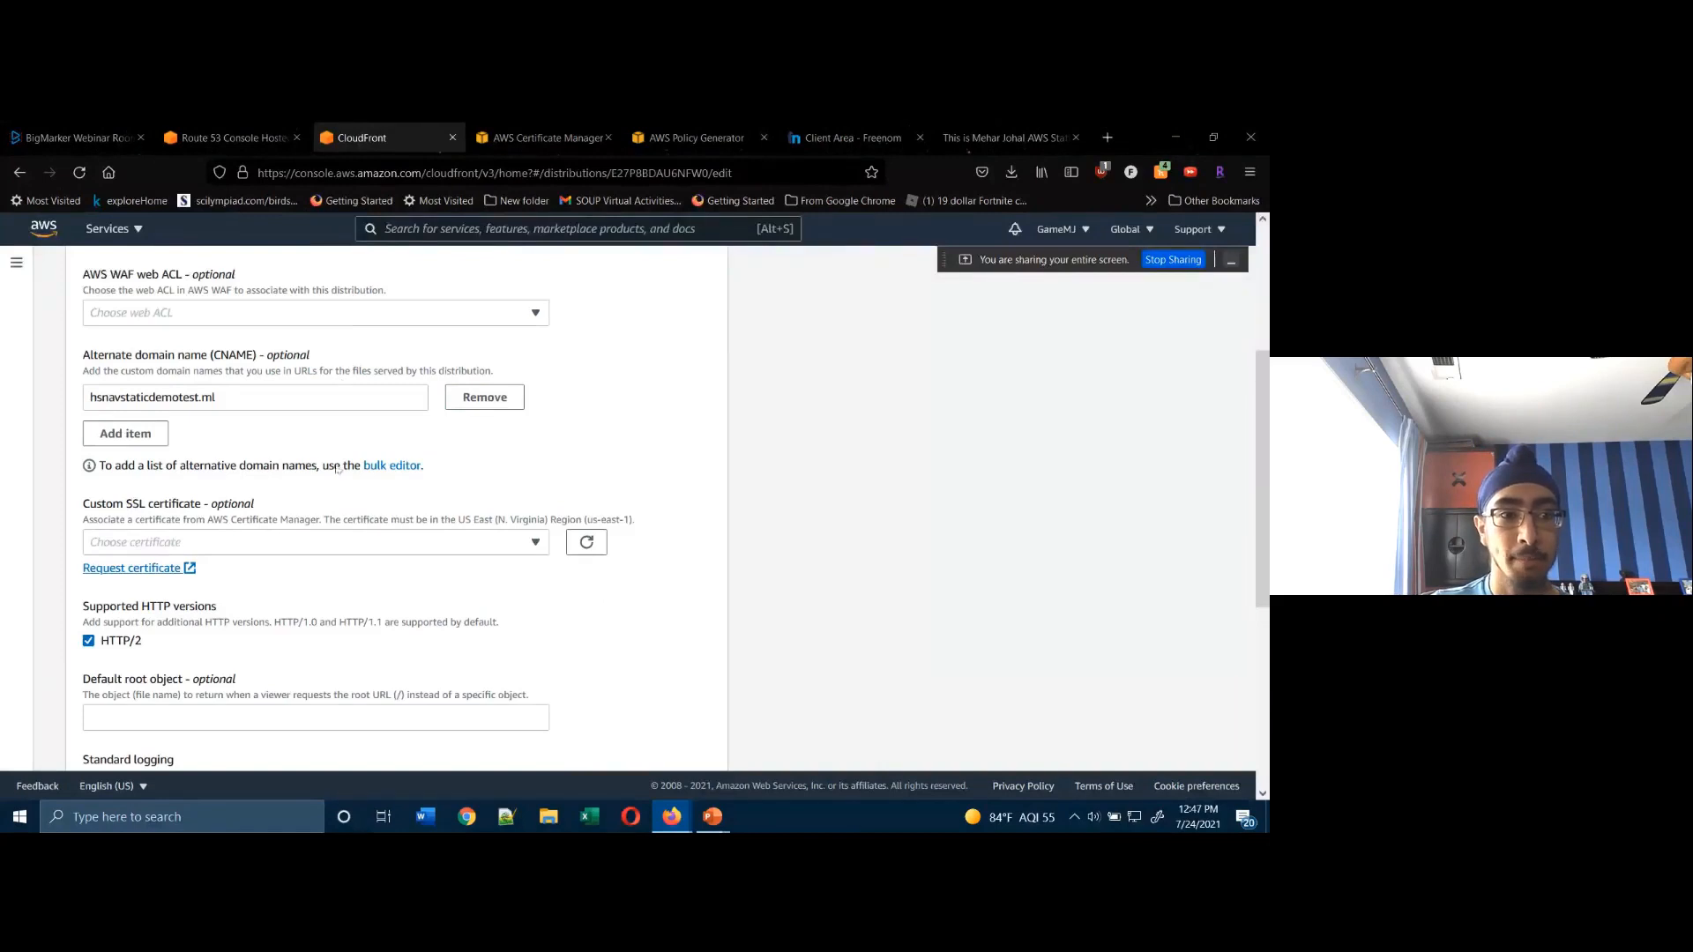
# Attach the hsnavstaticdemotest.ml custom SSL certificate to the distribution and save the settings
pyautogui.click(211, 541)
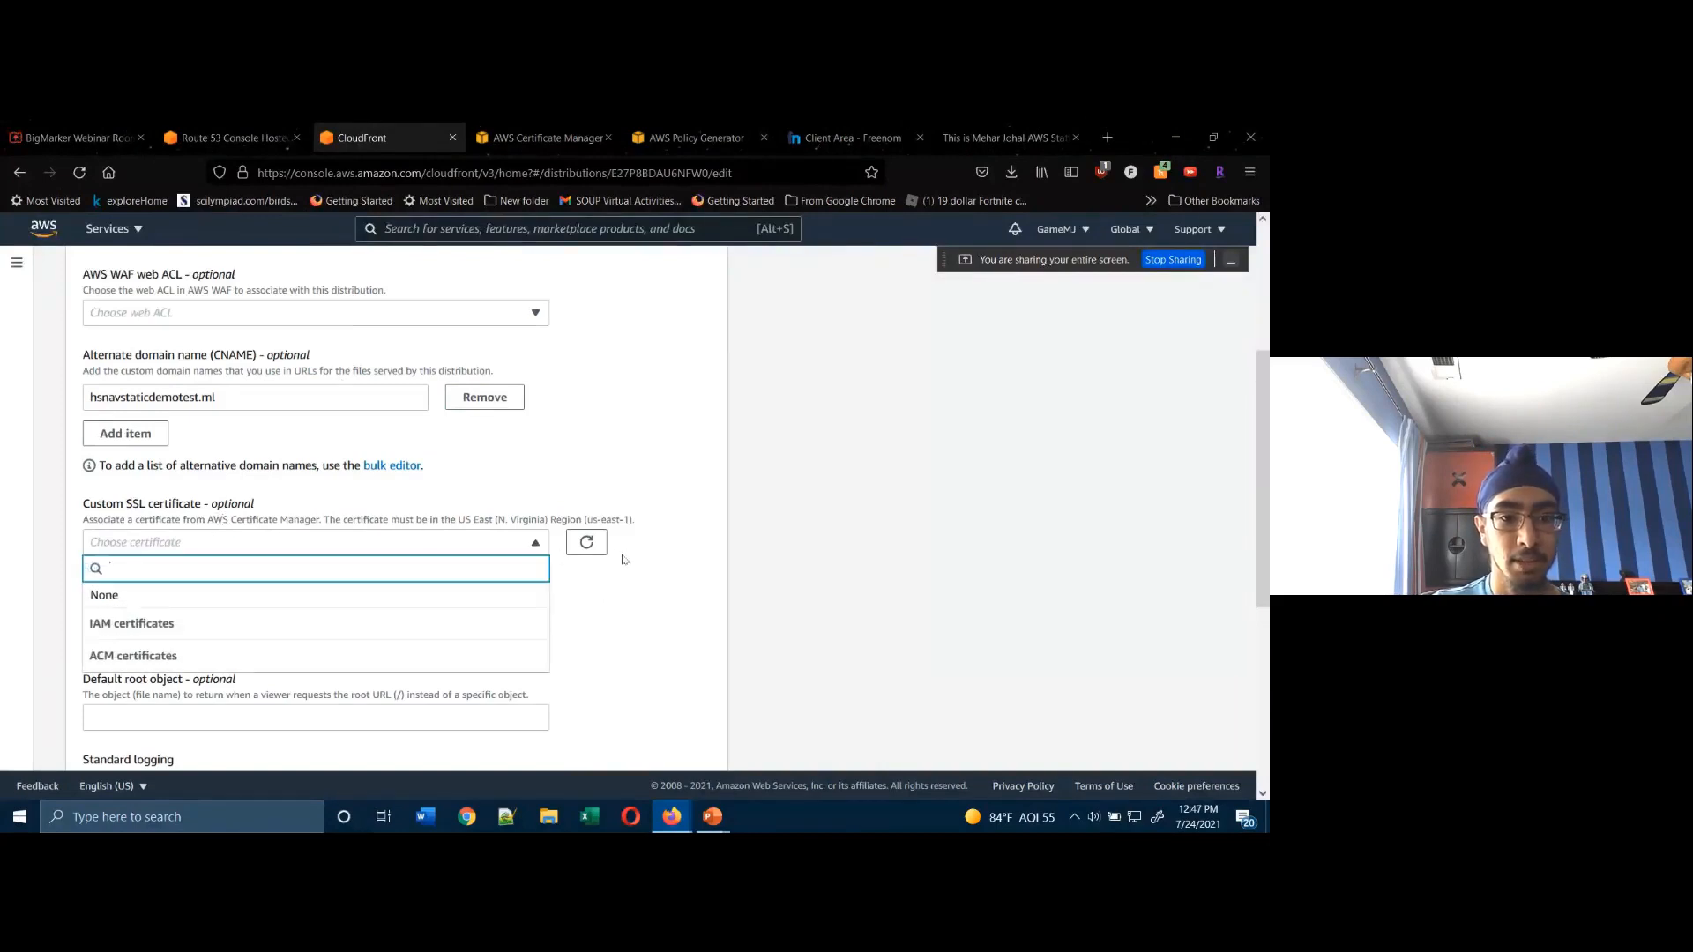
pyautogui.click(586, 541)
pyautogui.click(345, 553)
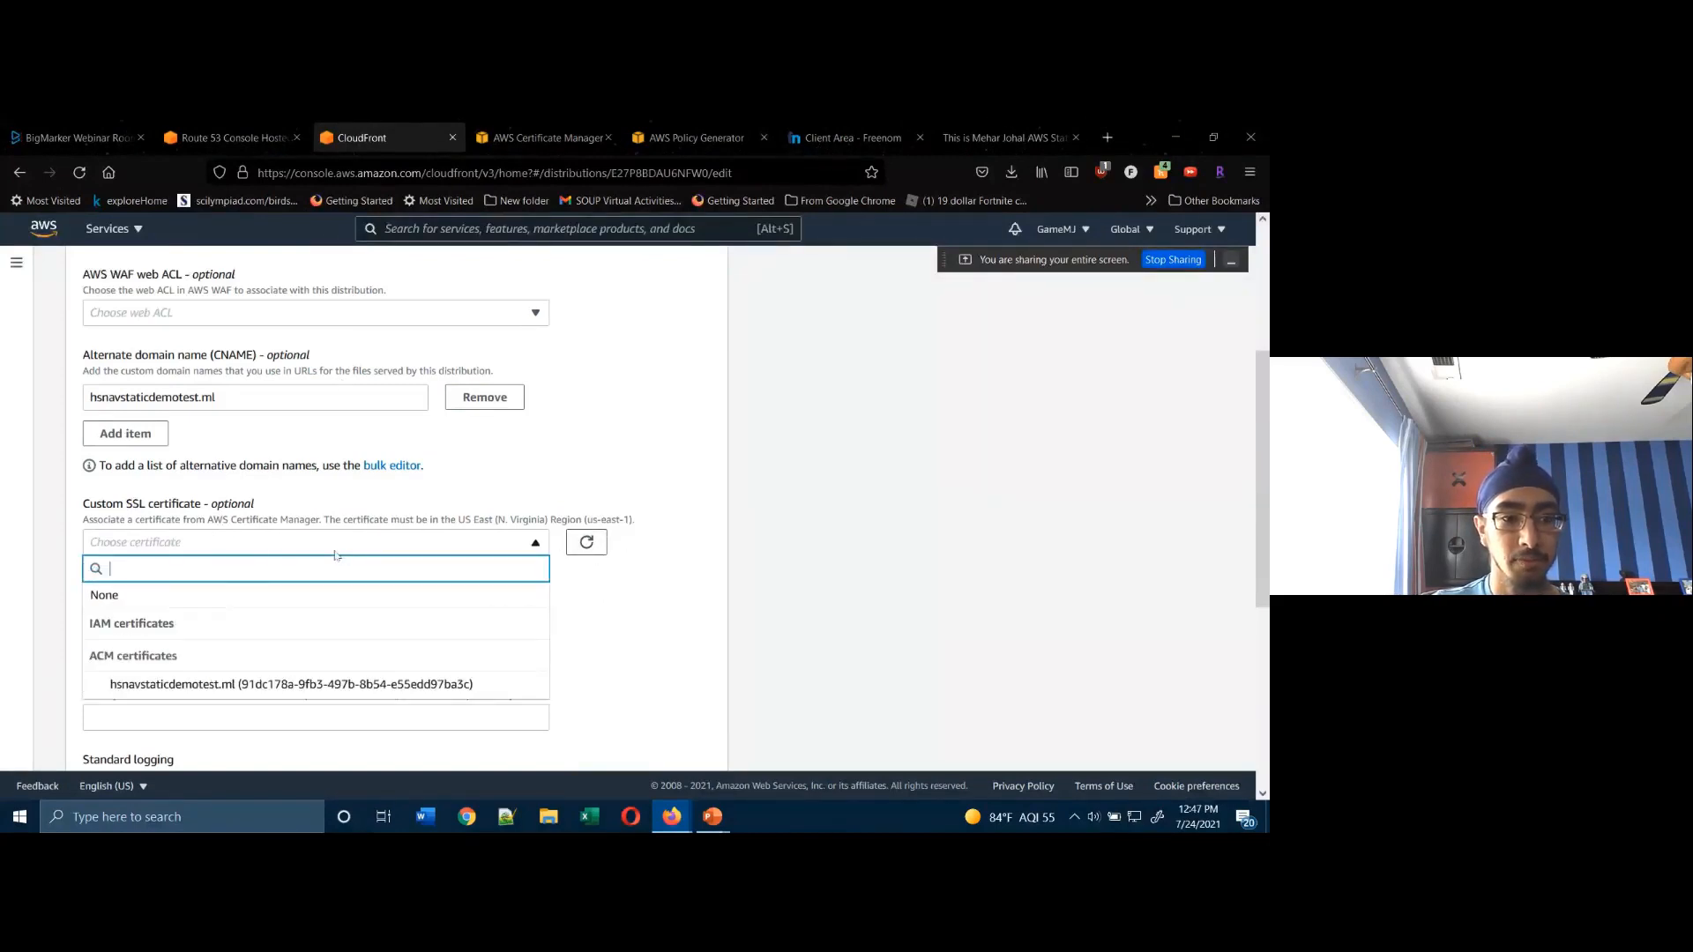
pyautogui.click(183, 688)
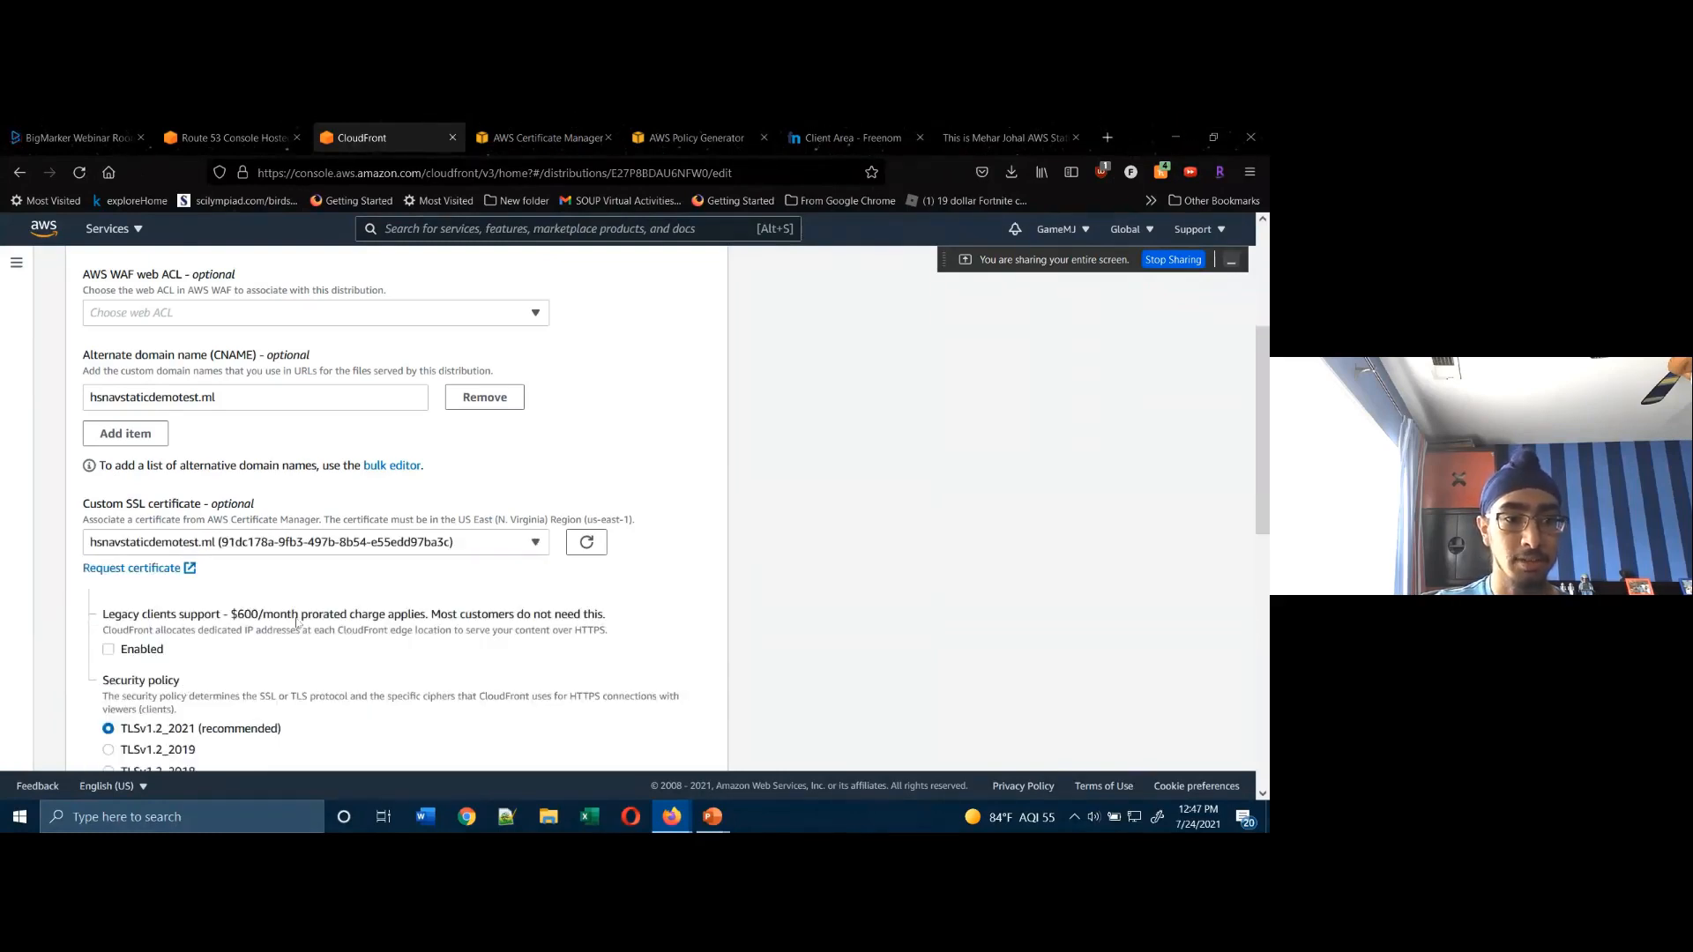
pyautogui.scroll(-10, 297, 622)
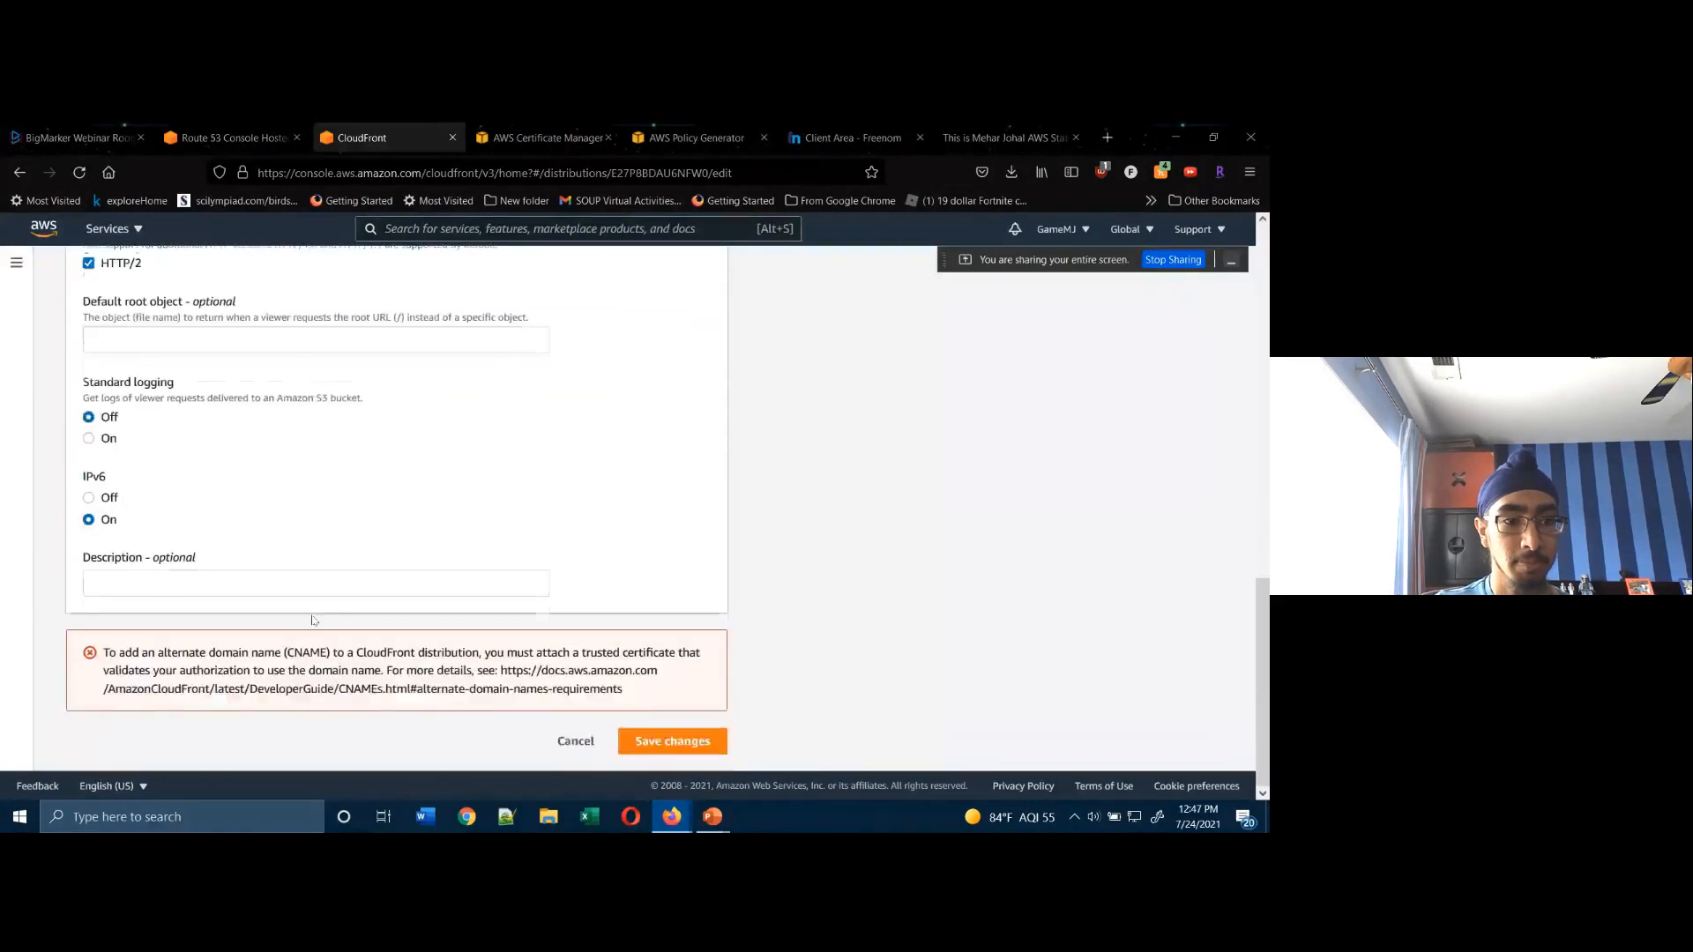
pyautogui.scroll(9, 313, 621)
pyautogui.scroll(10, 313, 621)
pyautogui.scroll(-15, 313, 621)
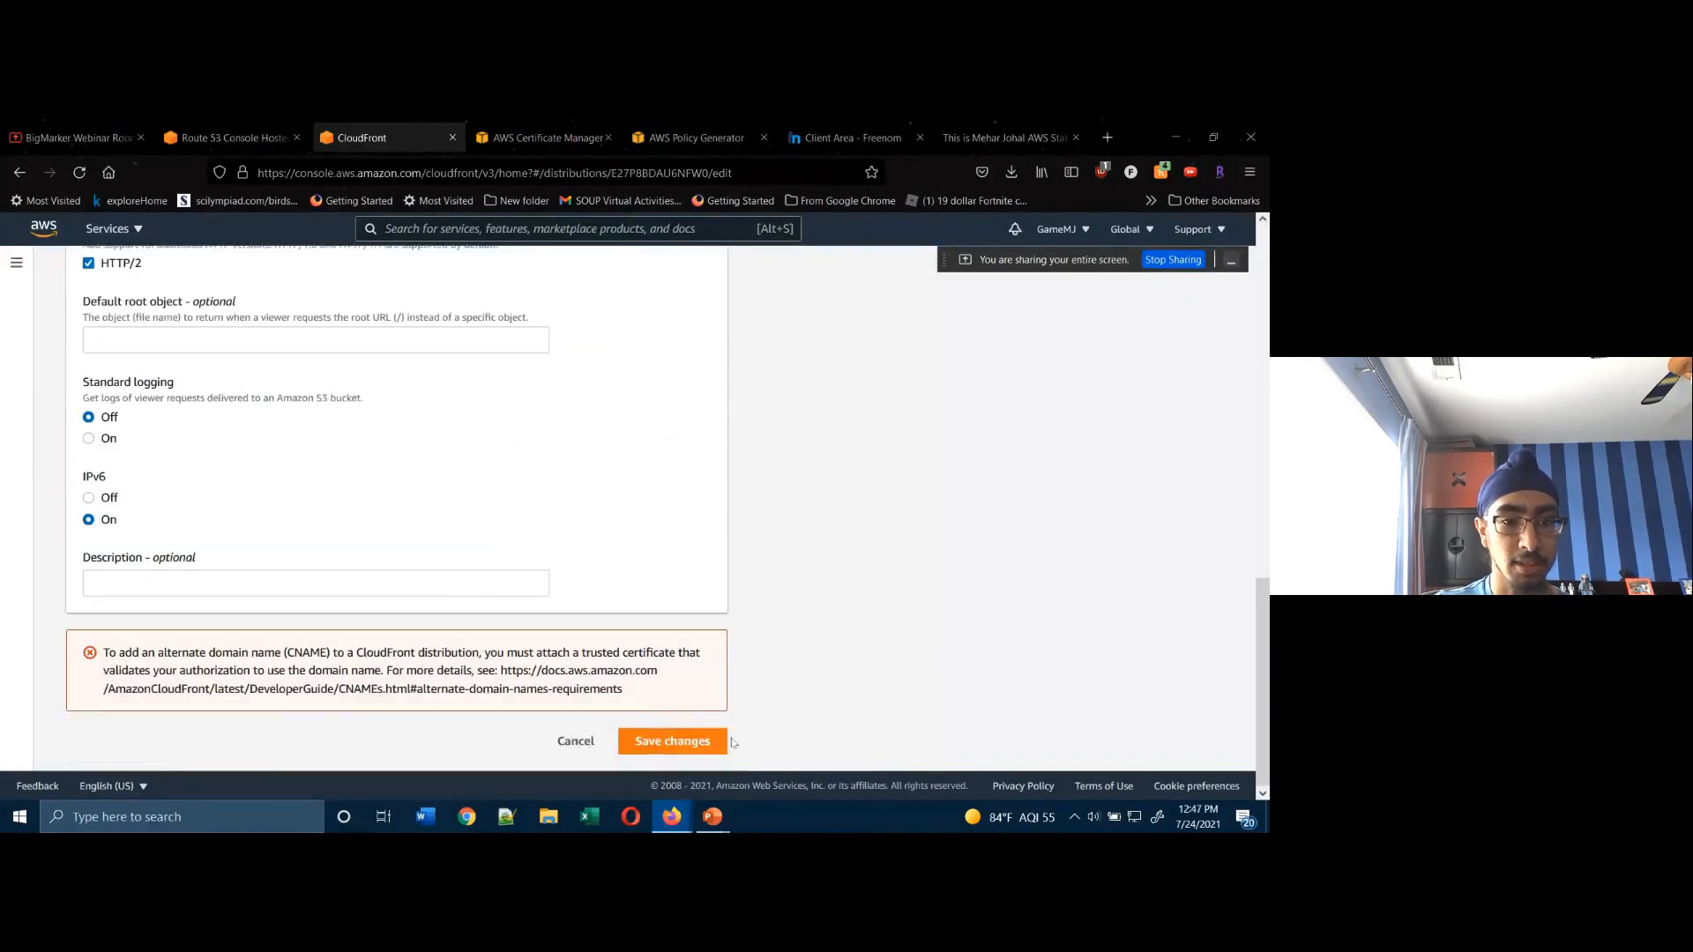
pyautogui.click(653, 750)
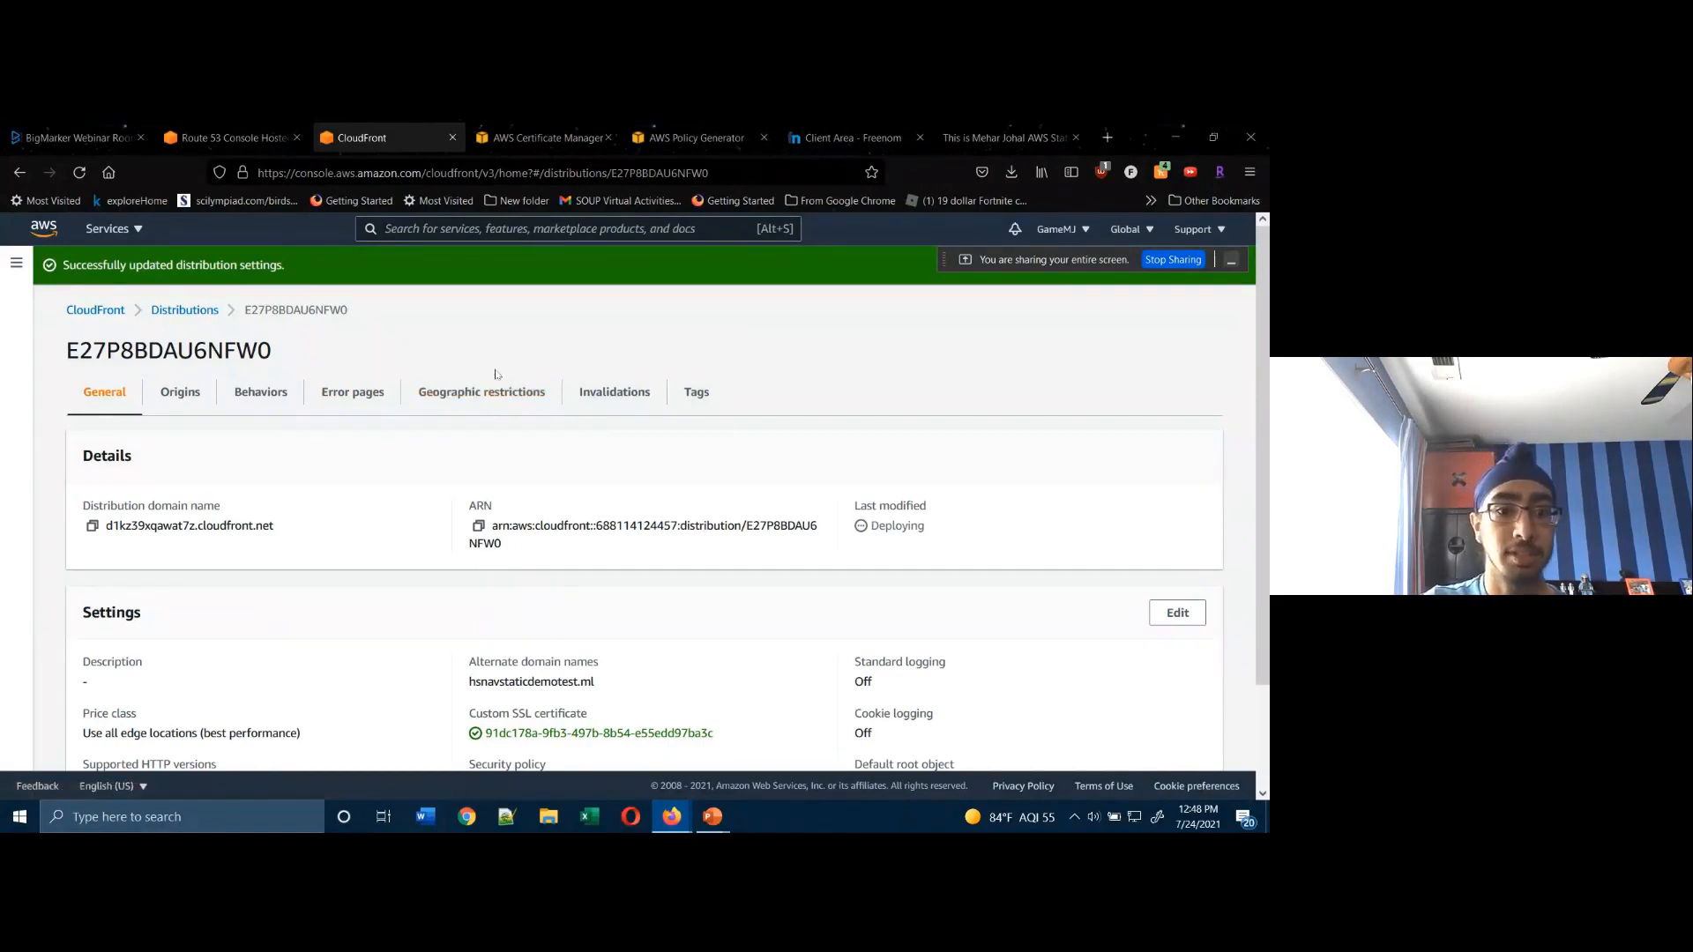
# Open the distribution's settings editor and leave it without changes
pyautogui.scroll(-3, 578, 417)
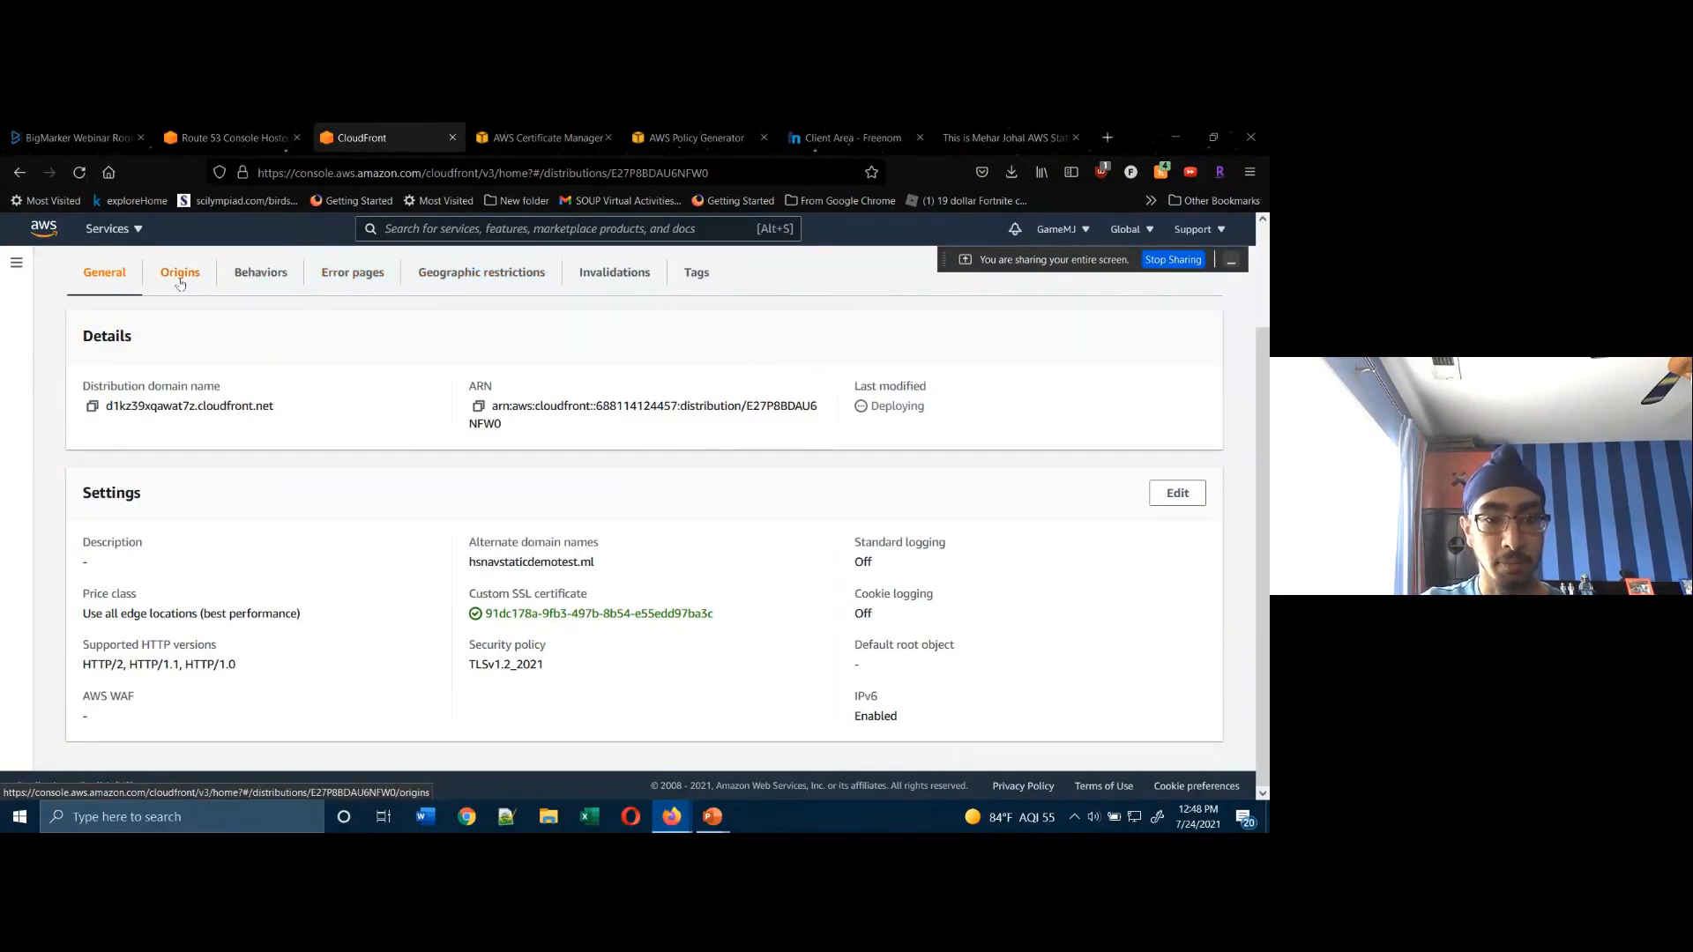
pyautogui.click(1177, 493)
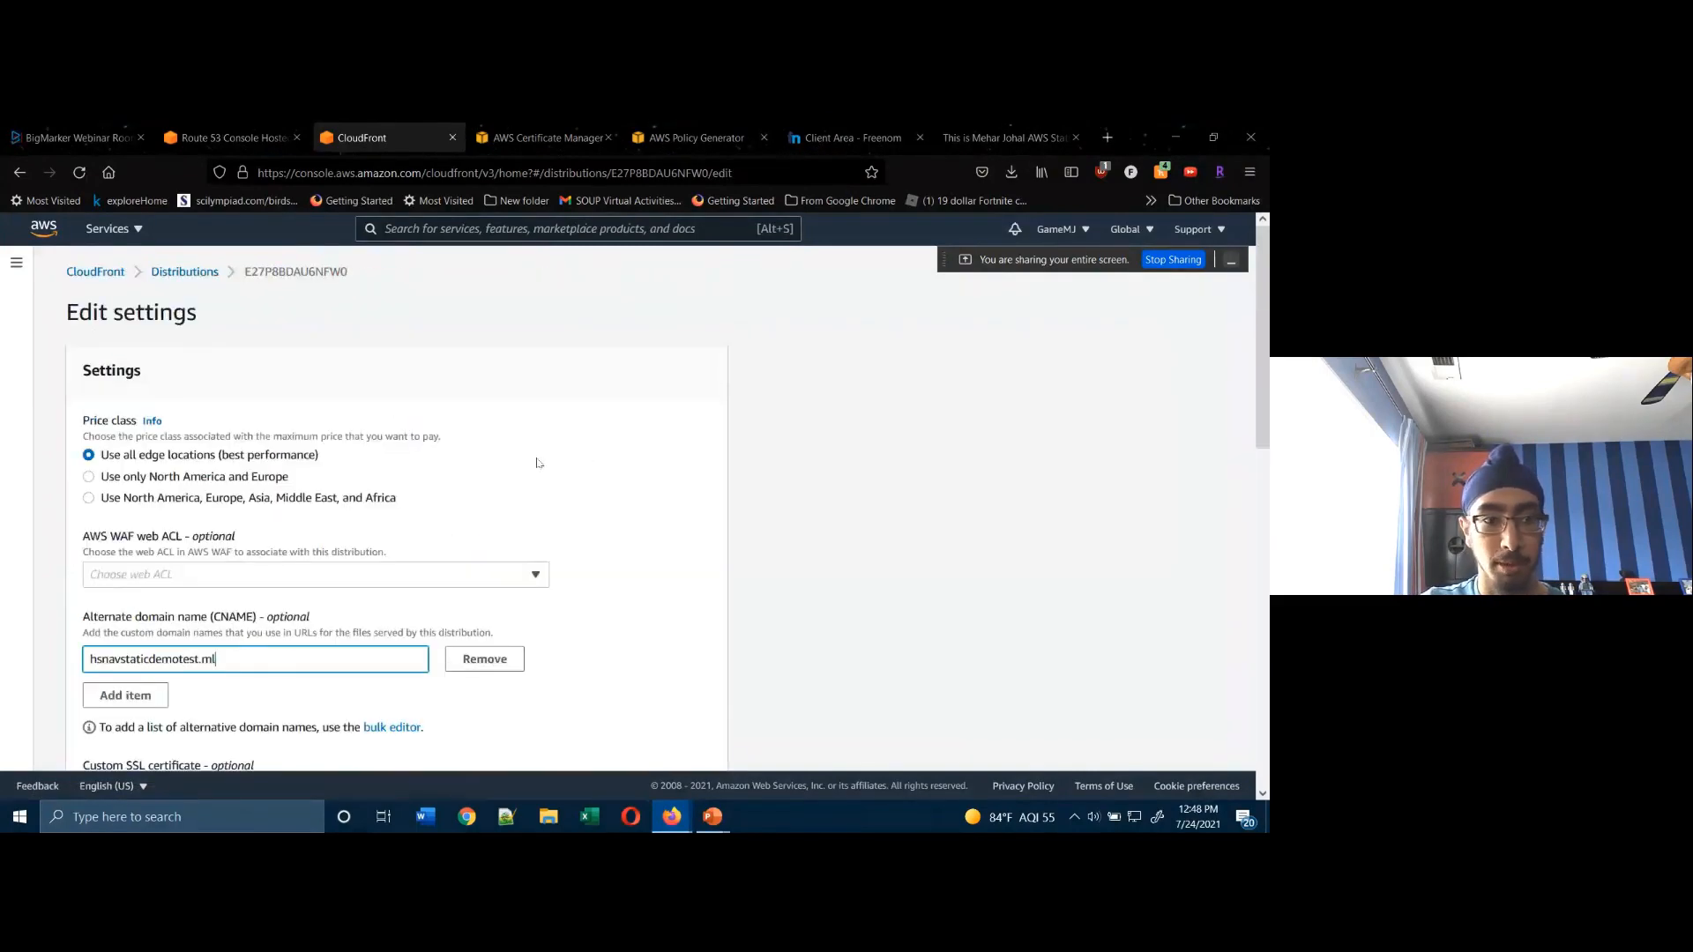
pyautogui.scroll(-15, 538, 462)
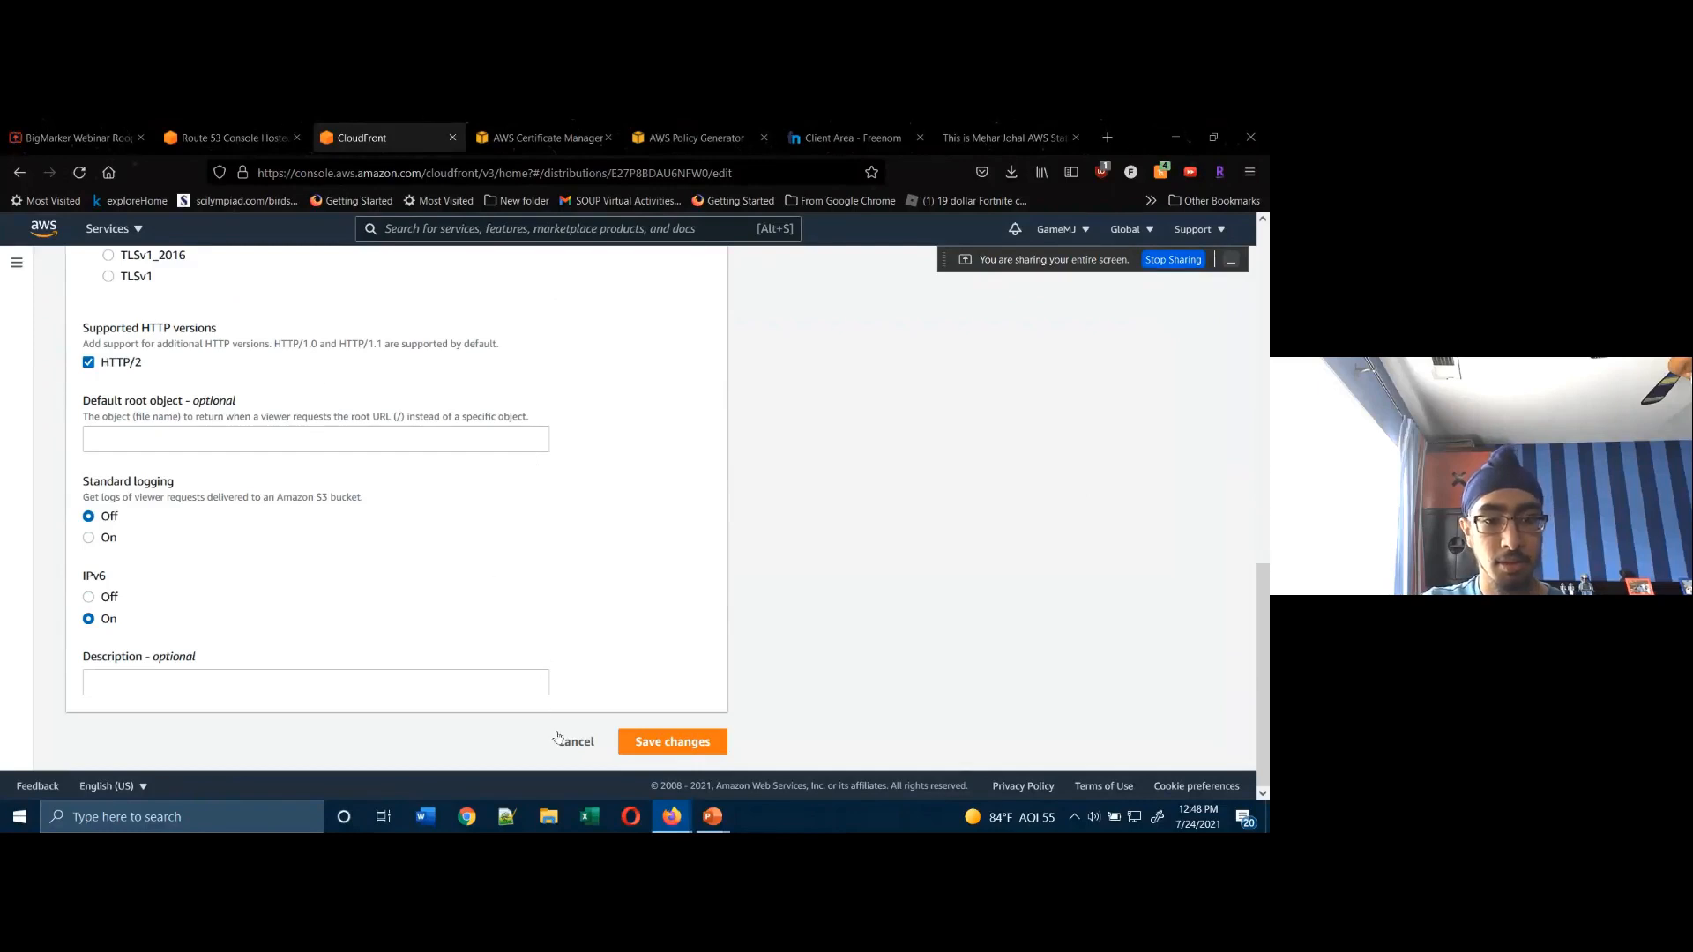
pyautogui.click(564, 741)
# Inspect the hsnavtestdemo S3 origin's edit page without changes, then view the Behaviors list
pyautogui.click(180, 354)
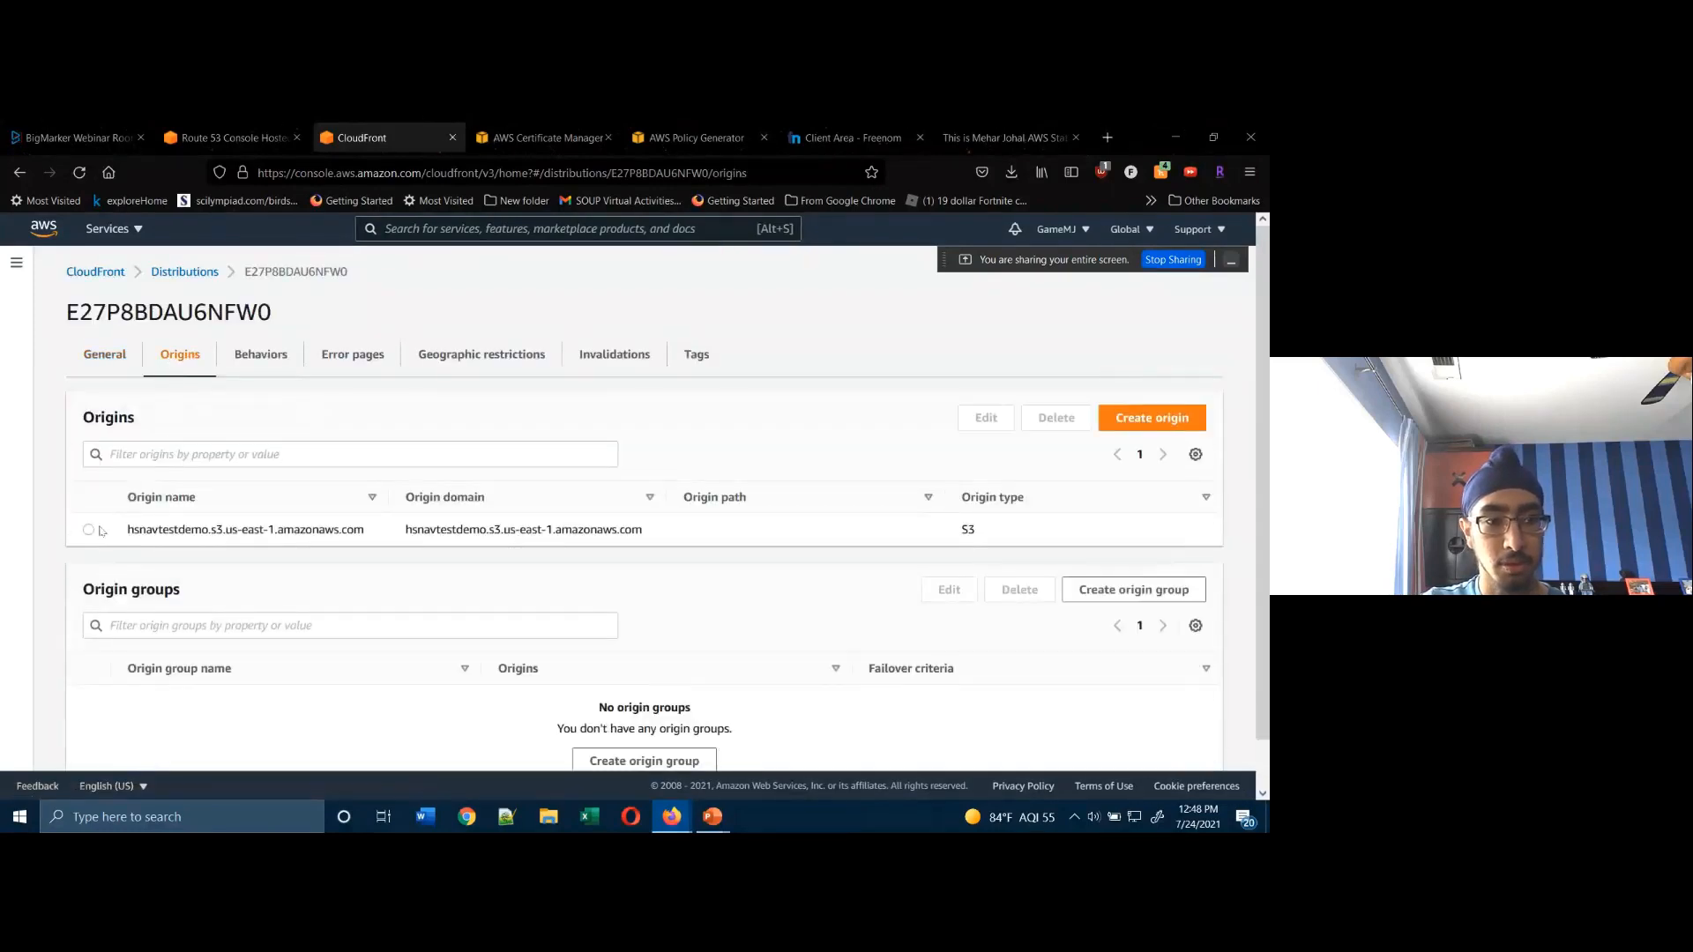
pyautogui.click(91, 530)
pyautogui.click(986, 417)
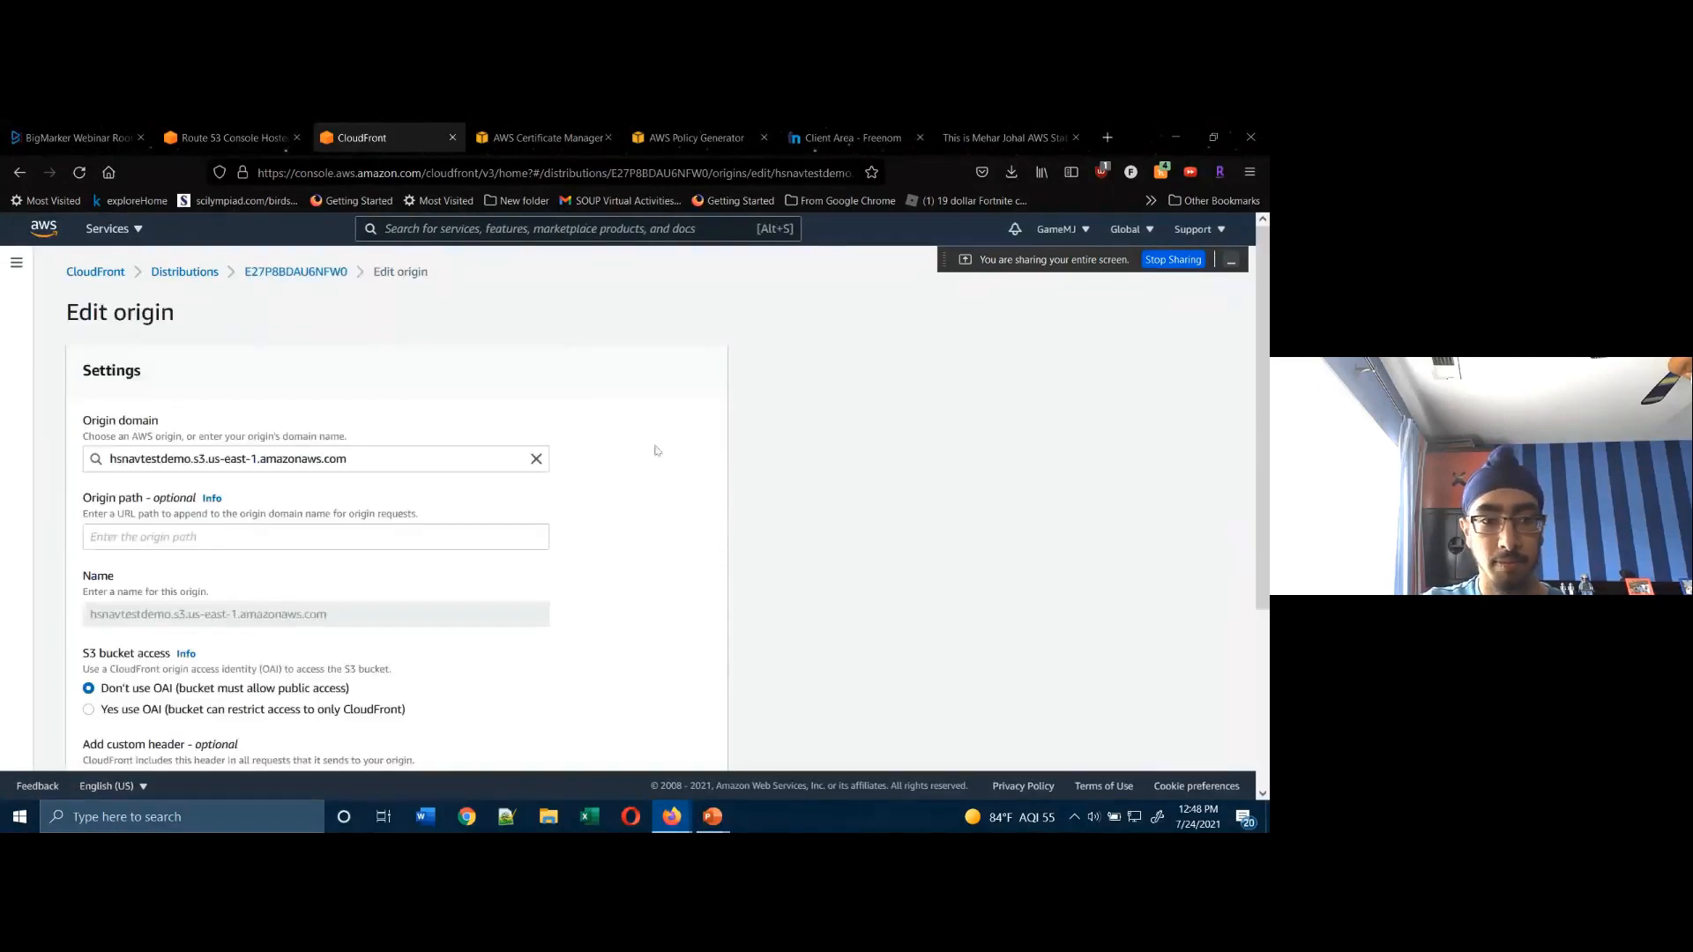
pyautogui.scroll(-5, 406, 452)
pyautogui.scroll(5, 414, 476)
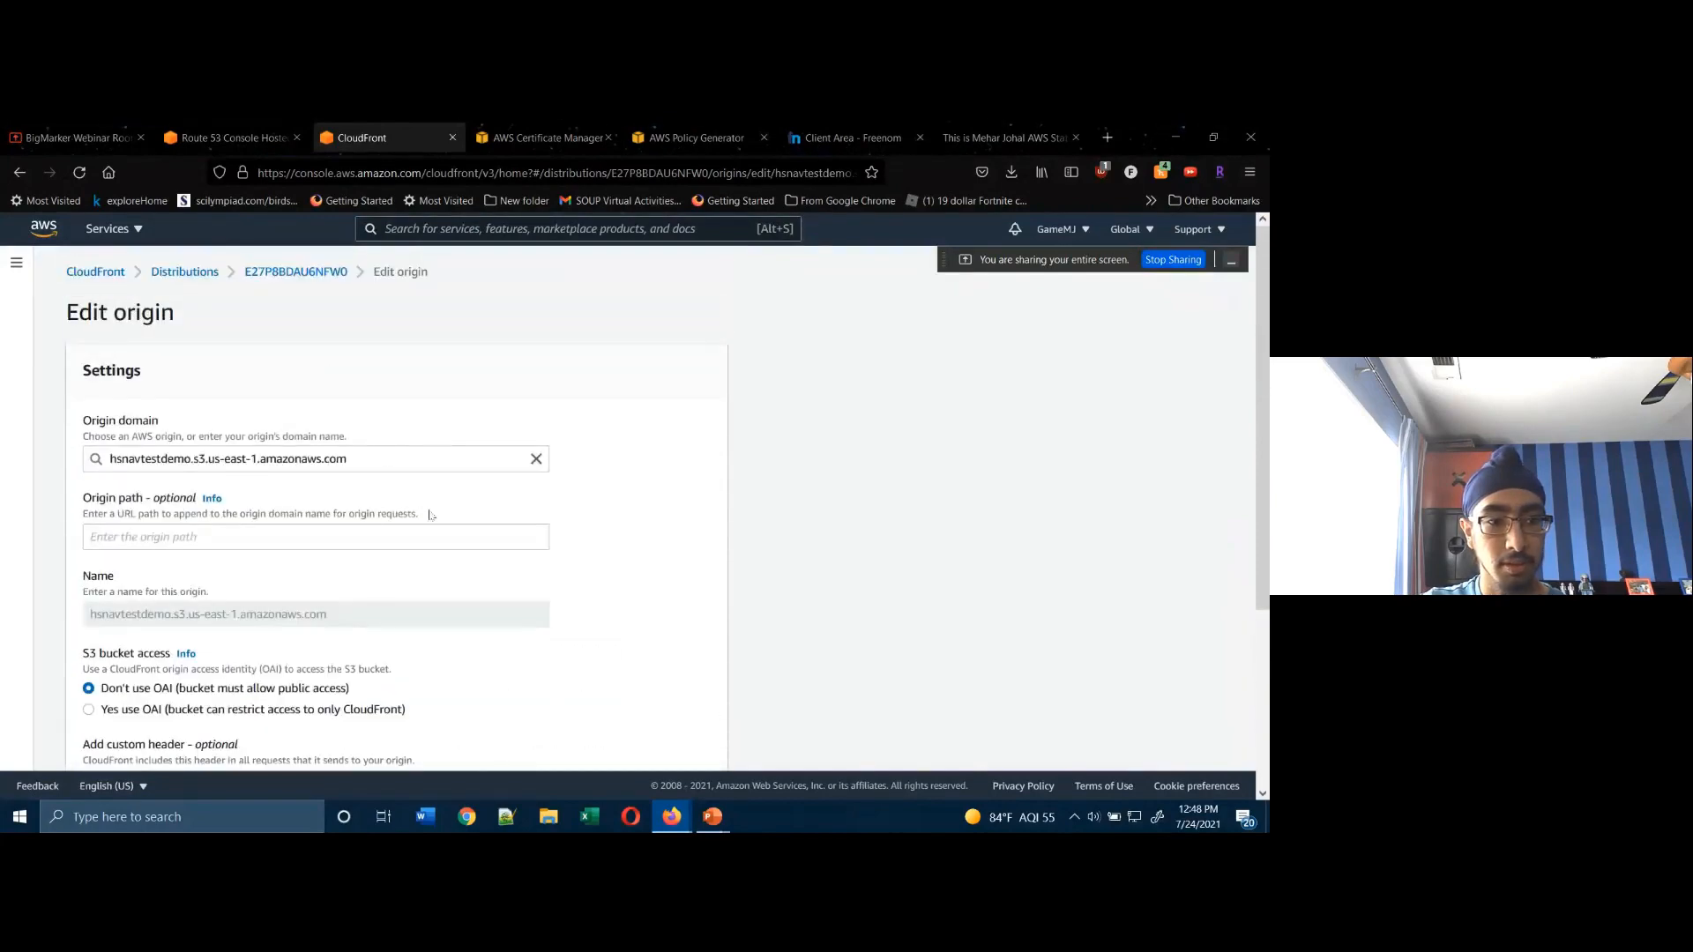
pyautogui.scroll(-5, 432, 515)
pyautogui.click(565, 740)
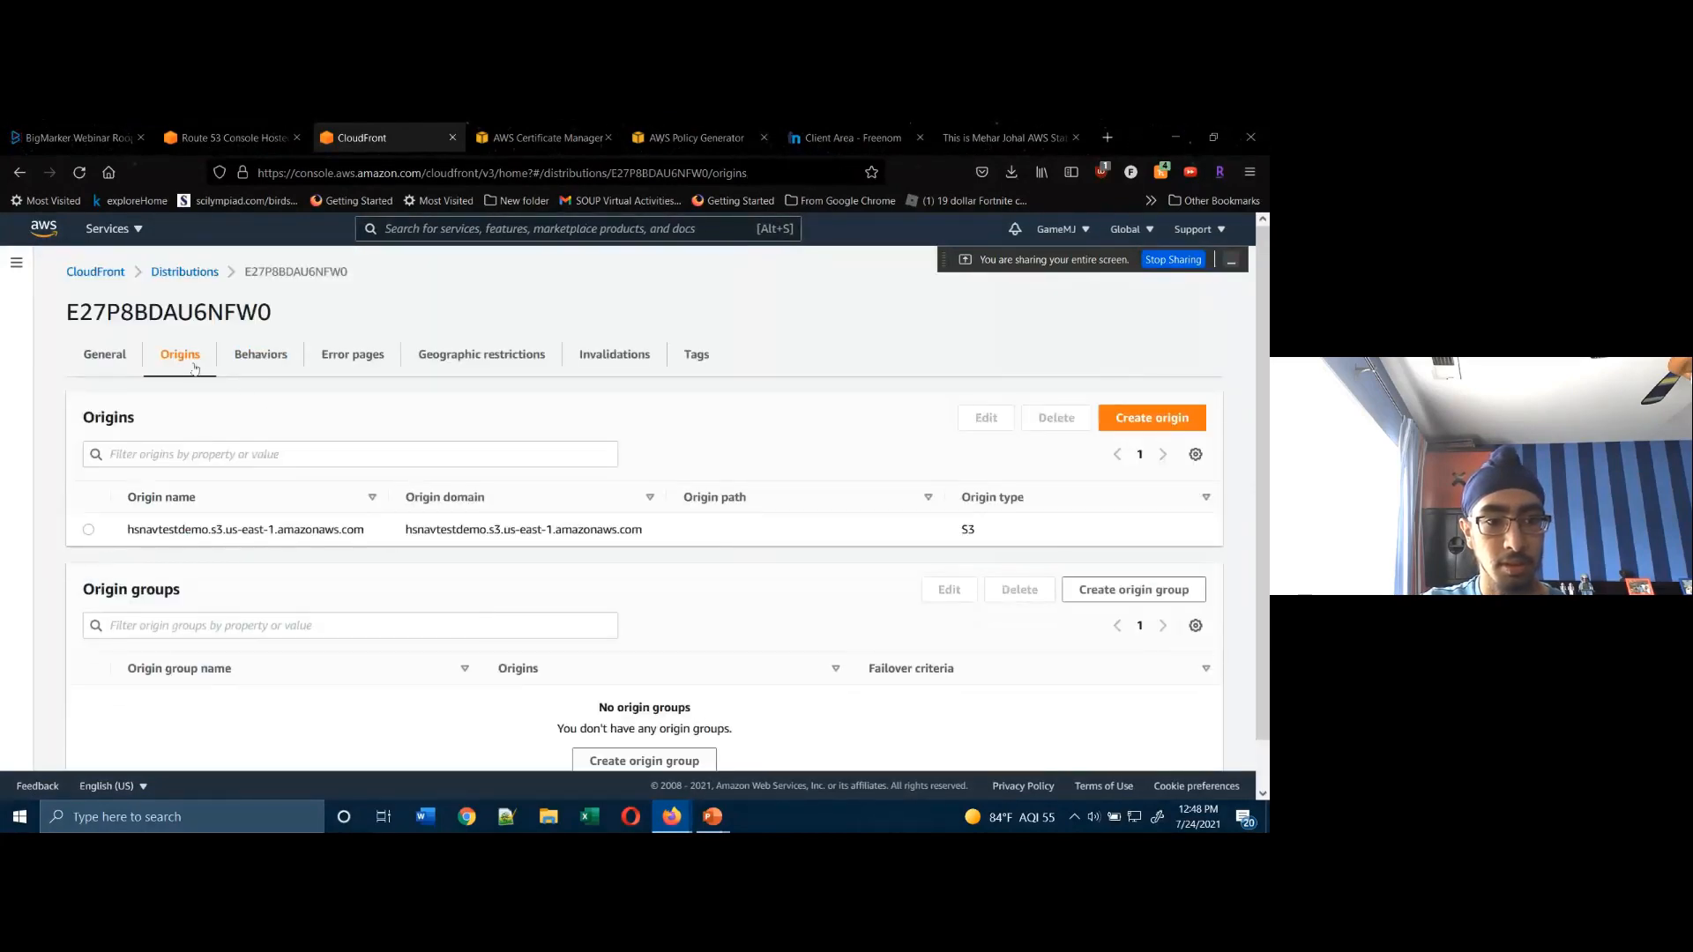
pyautogui.click(264, 356)
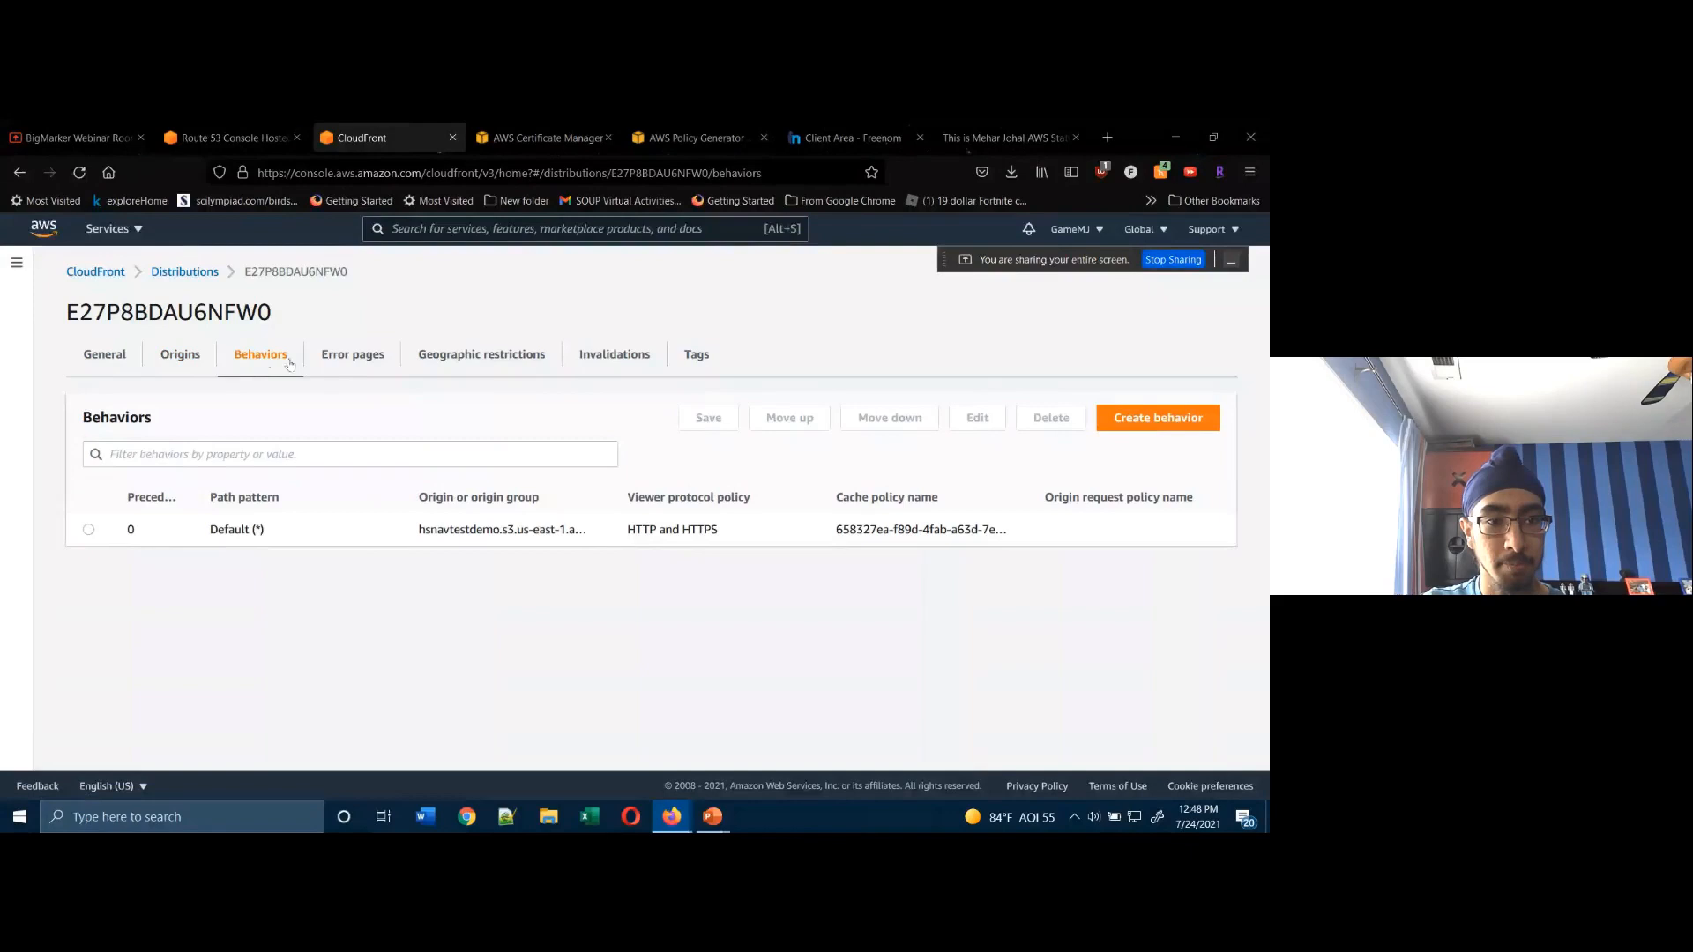
# Look at the Default (*) behavior's edit page, then return to the Behaviors list
pyautogui.click(86, 530)
pyautogui.click(977, 418)
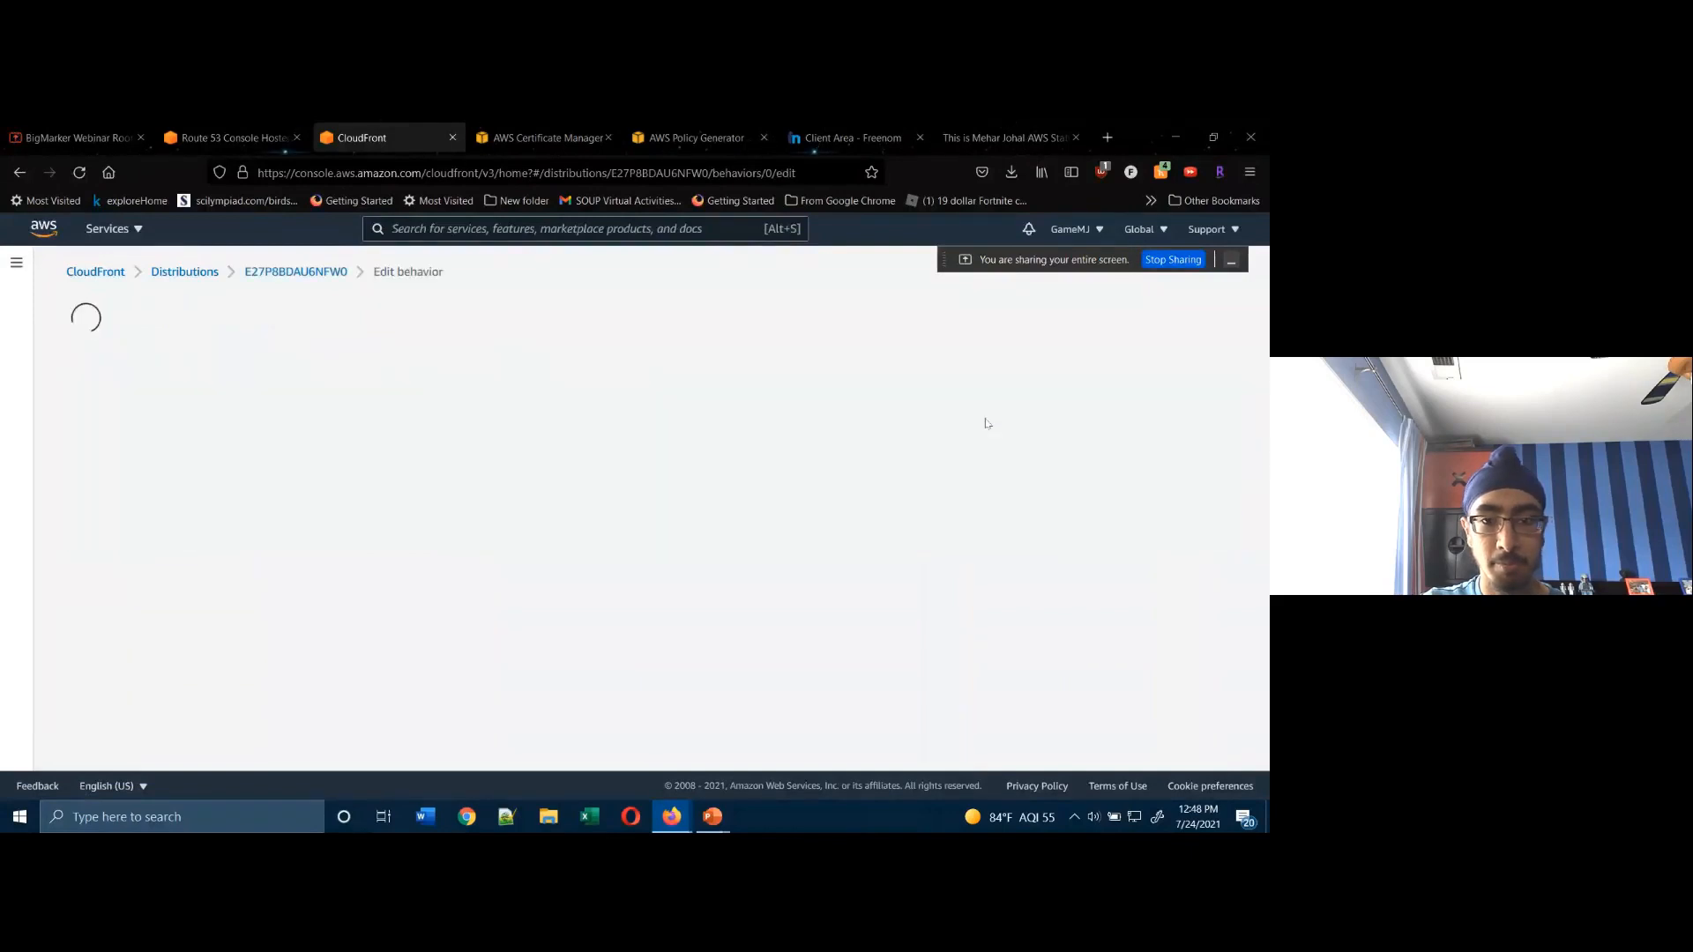
pyautogui.scroll(-4, 468, 456)
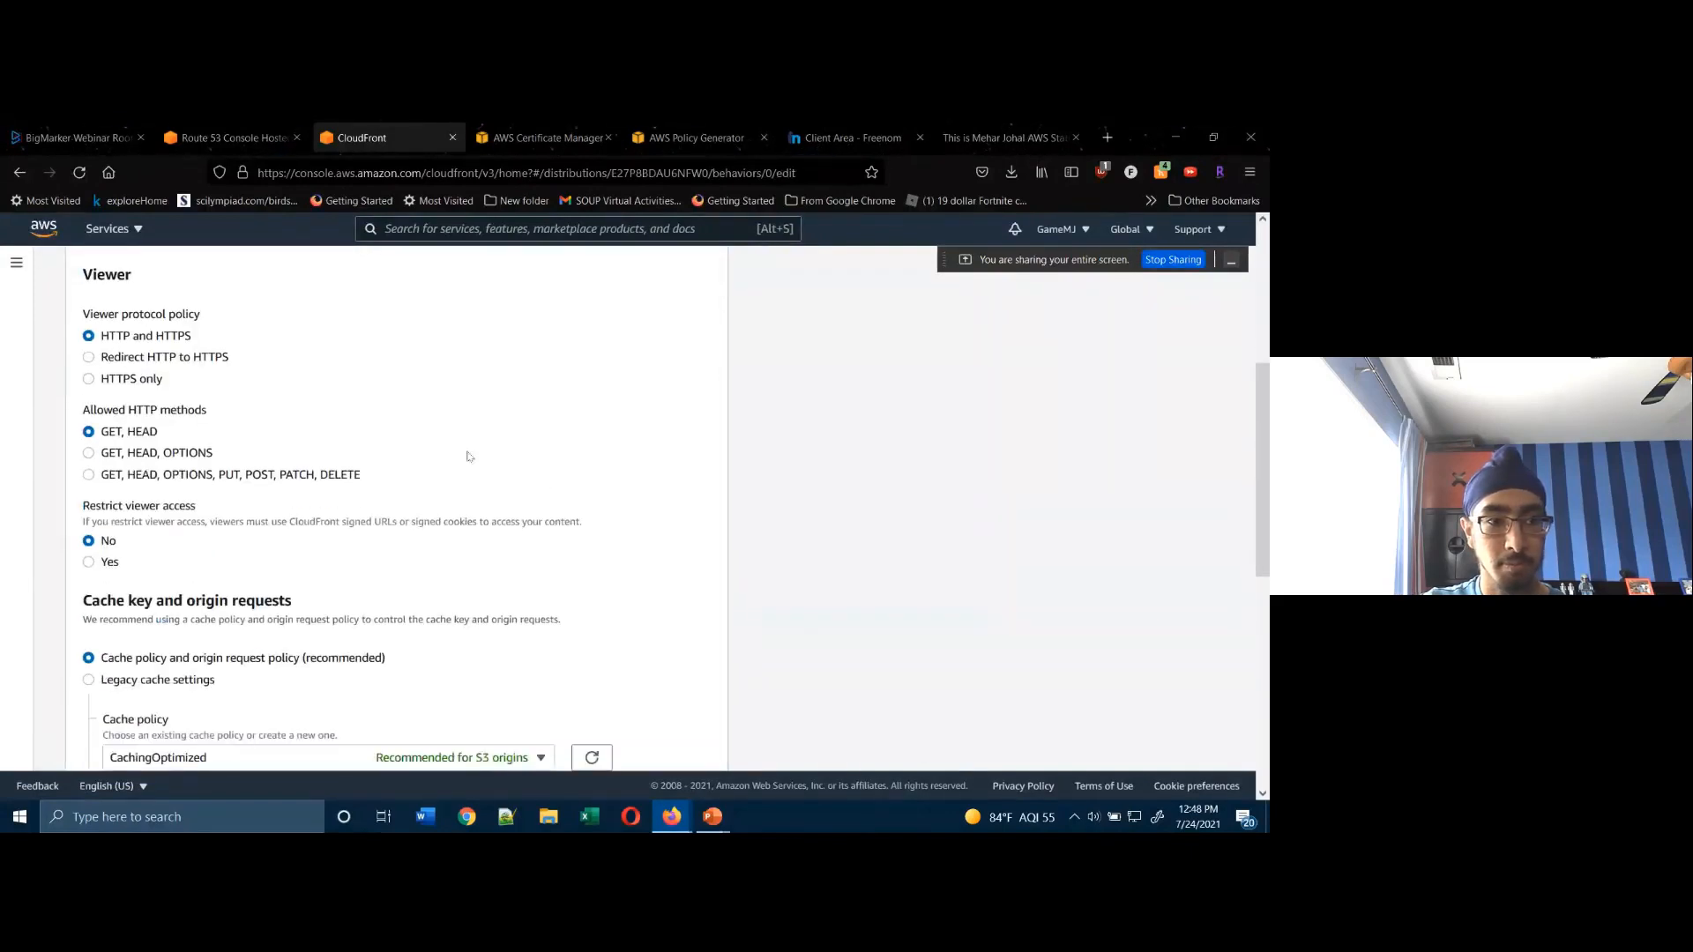
pyautogui.scroll(4, 391, 434)
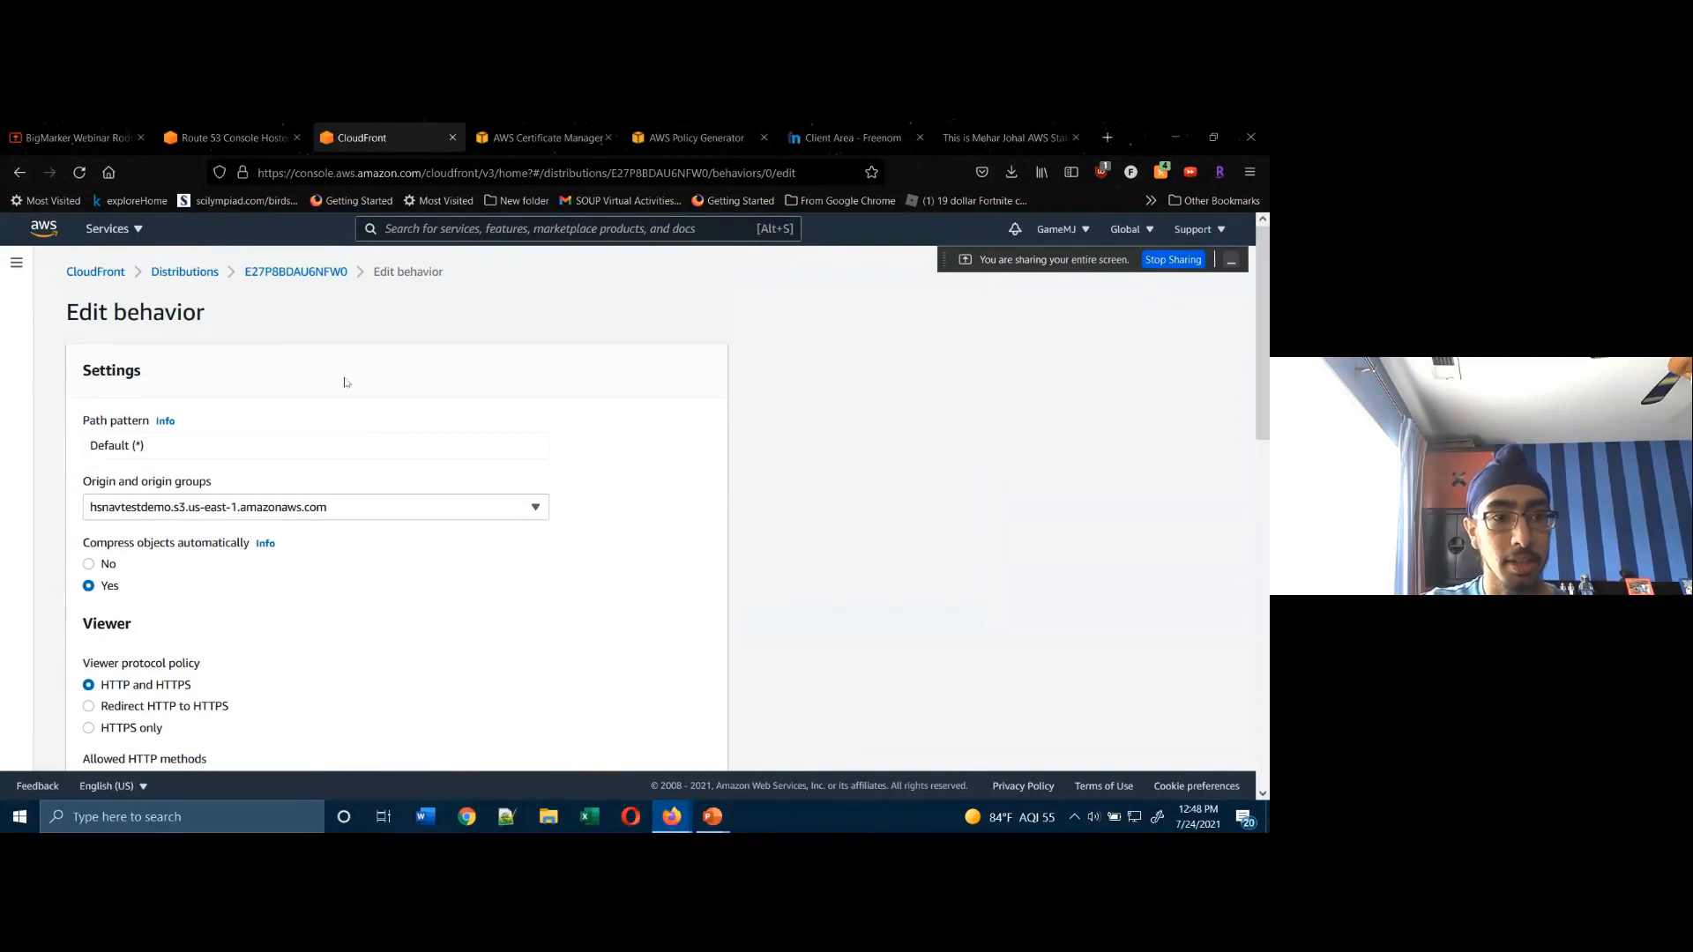
pyautogui.click(302, 271)
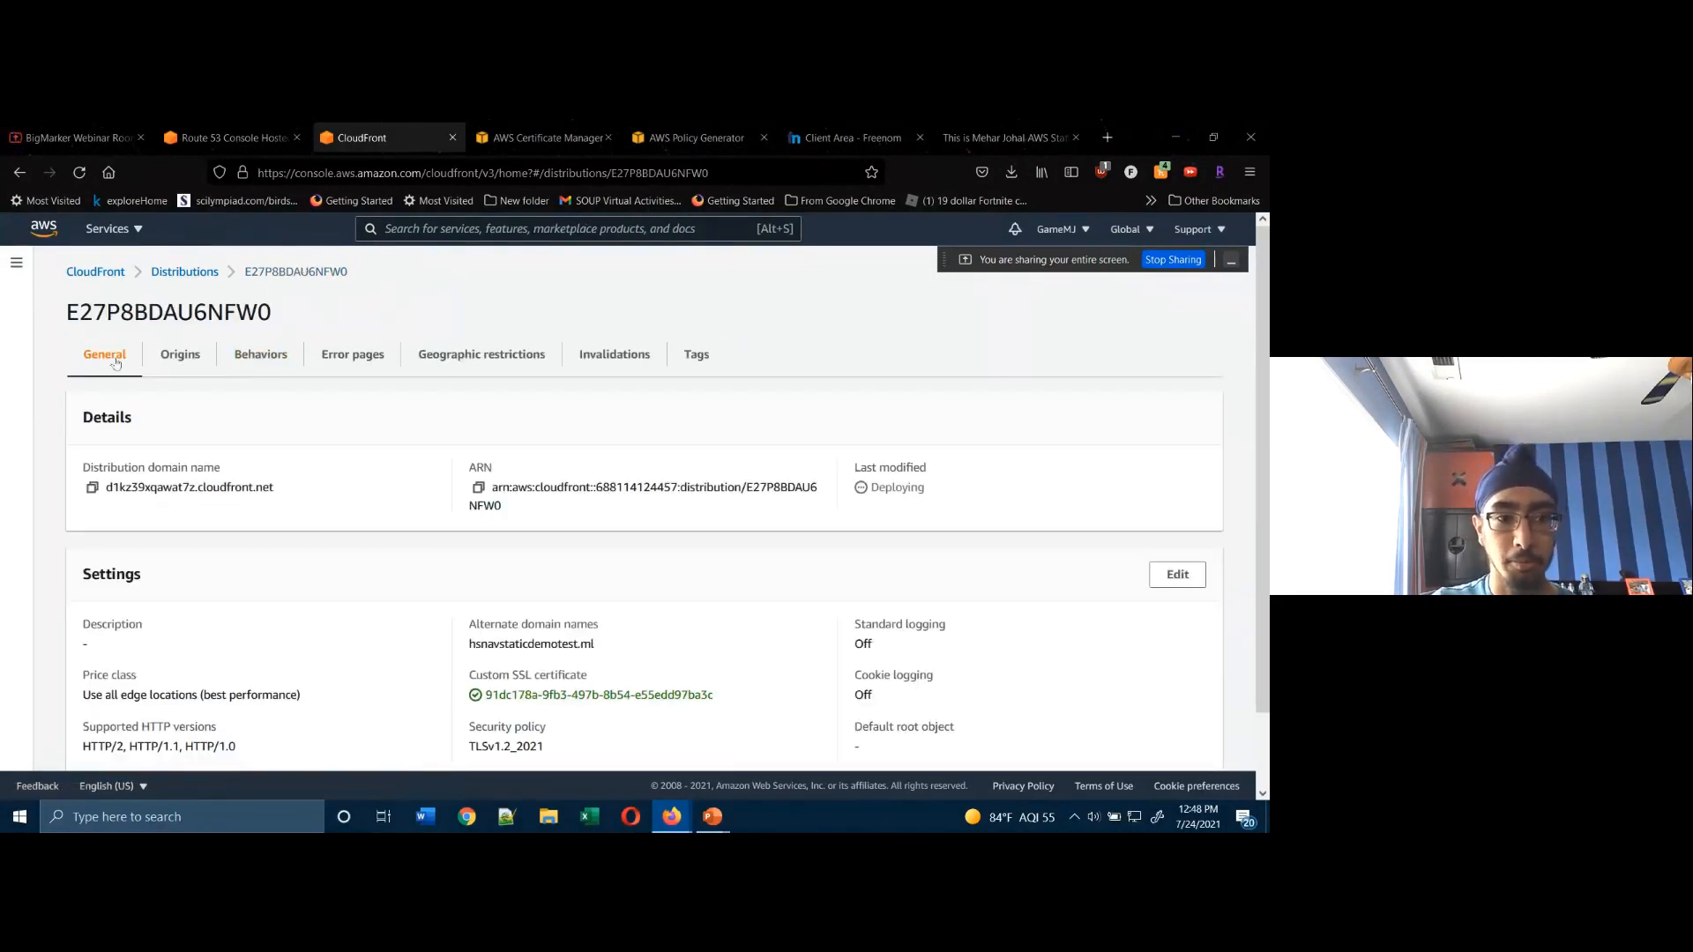
pyautogui.click(263, 360)
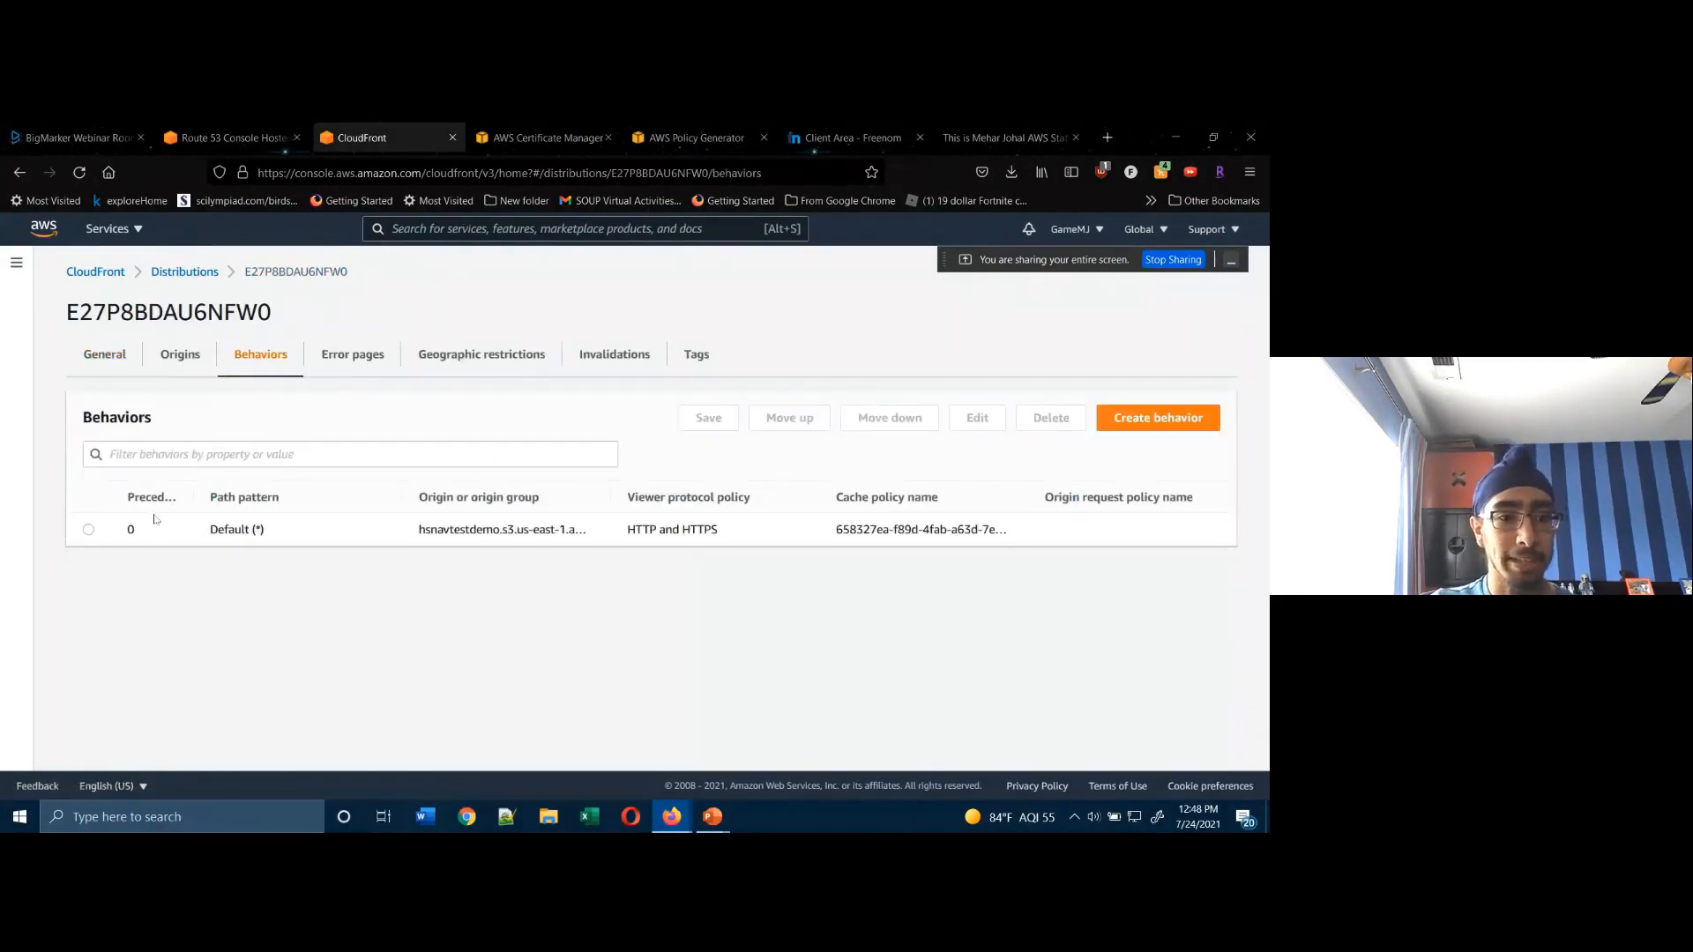
# Set the Default (*) behavior's viewer protocol policy to Redirect HTTP to HTTPS and save
pyautogui.click(88, 530)
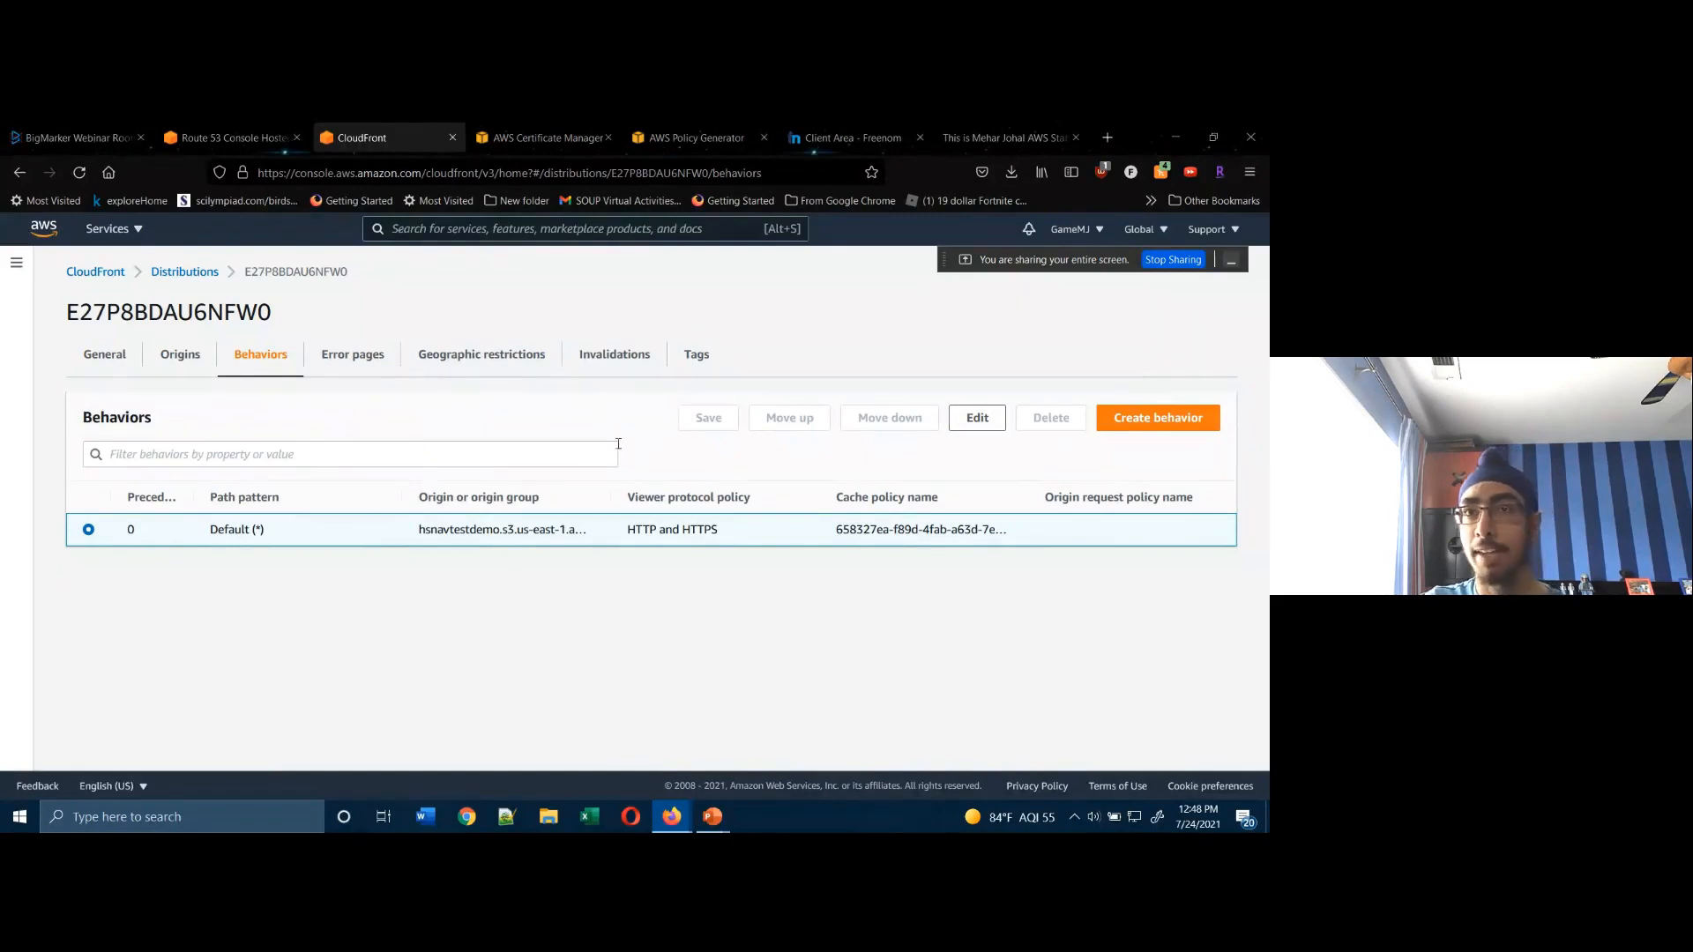
pyautogui.click(975, 420)
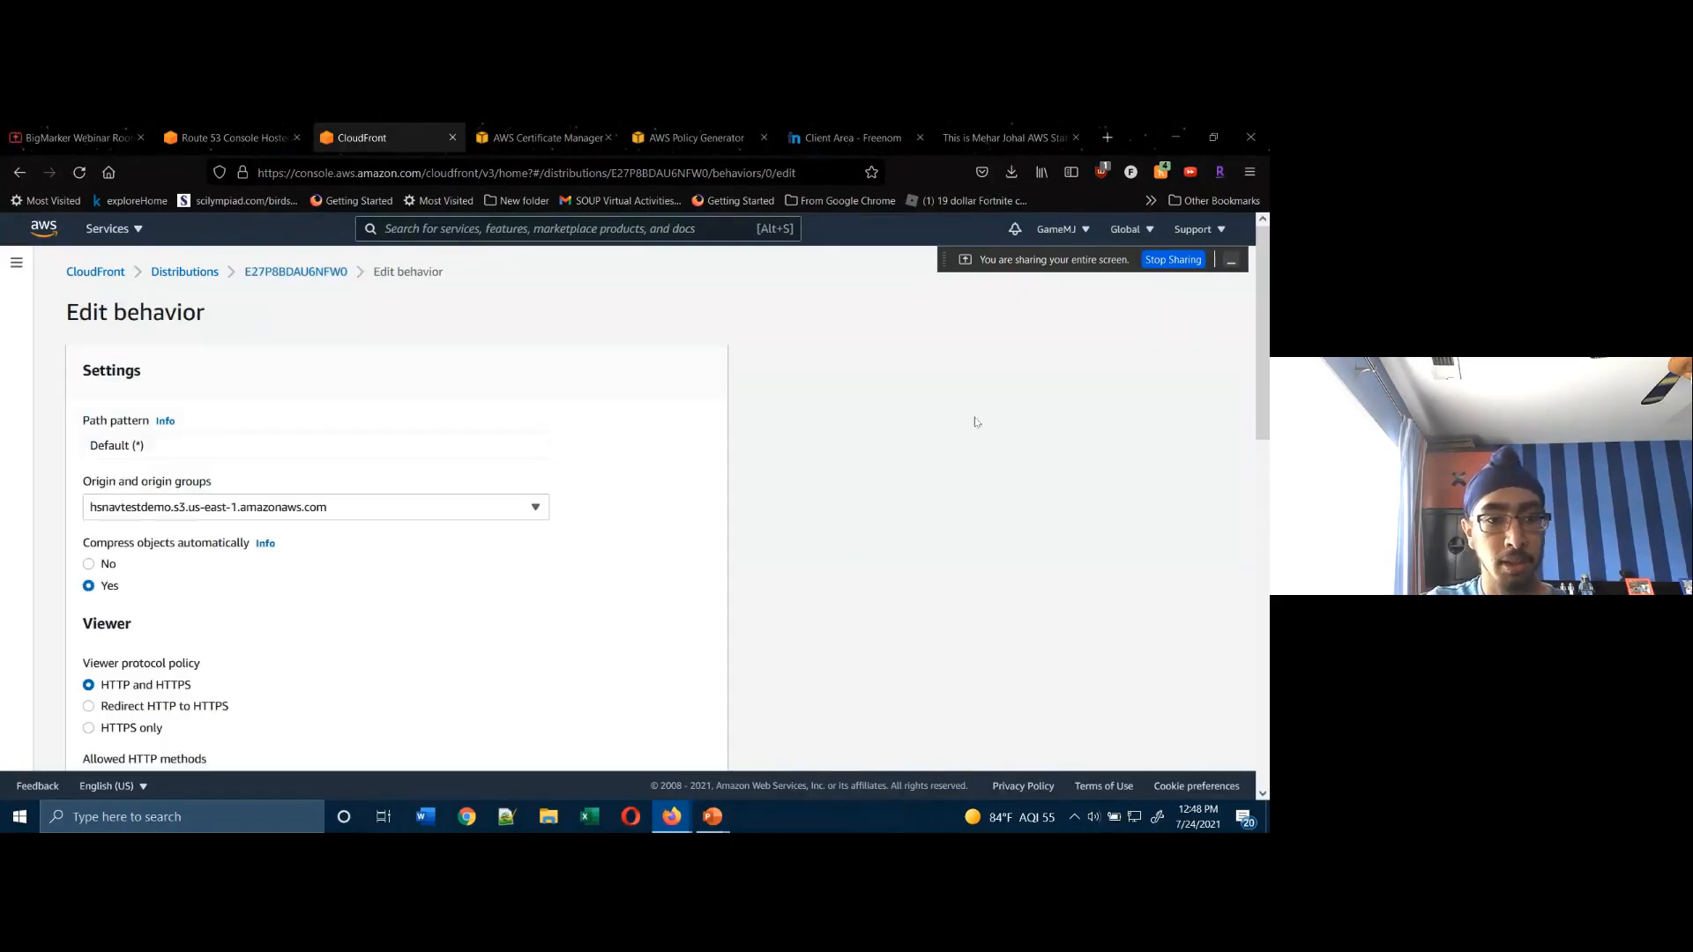
pyautogui.scroll(-8, 545, 454)
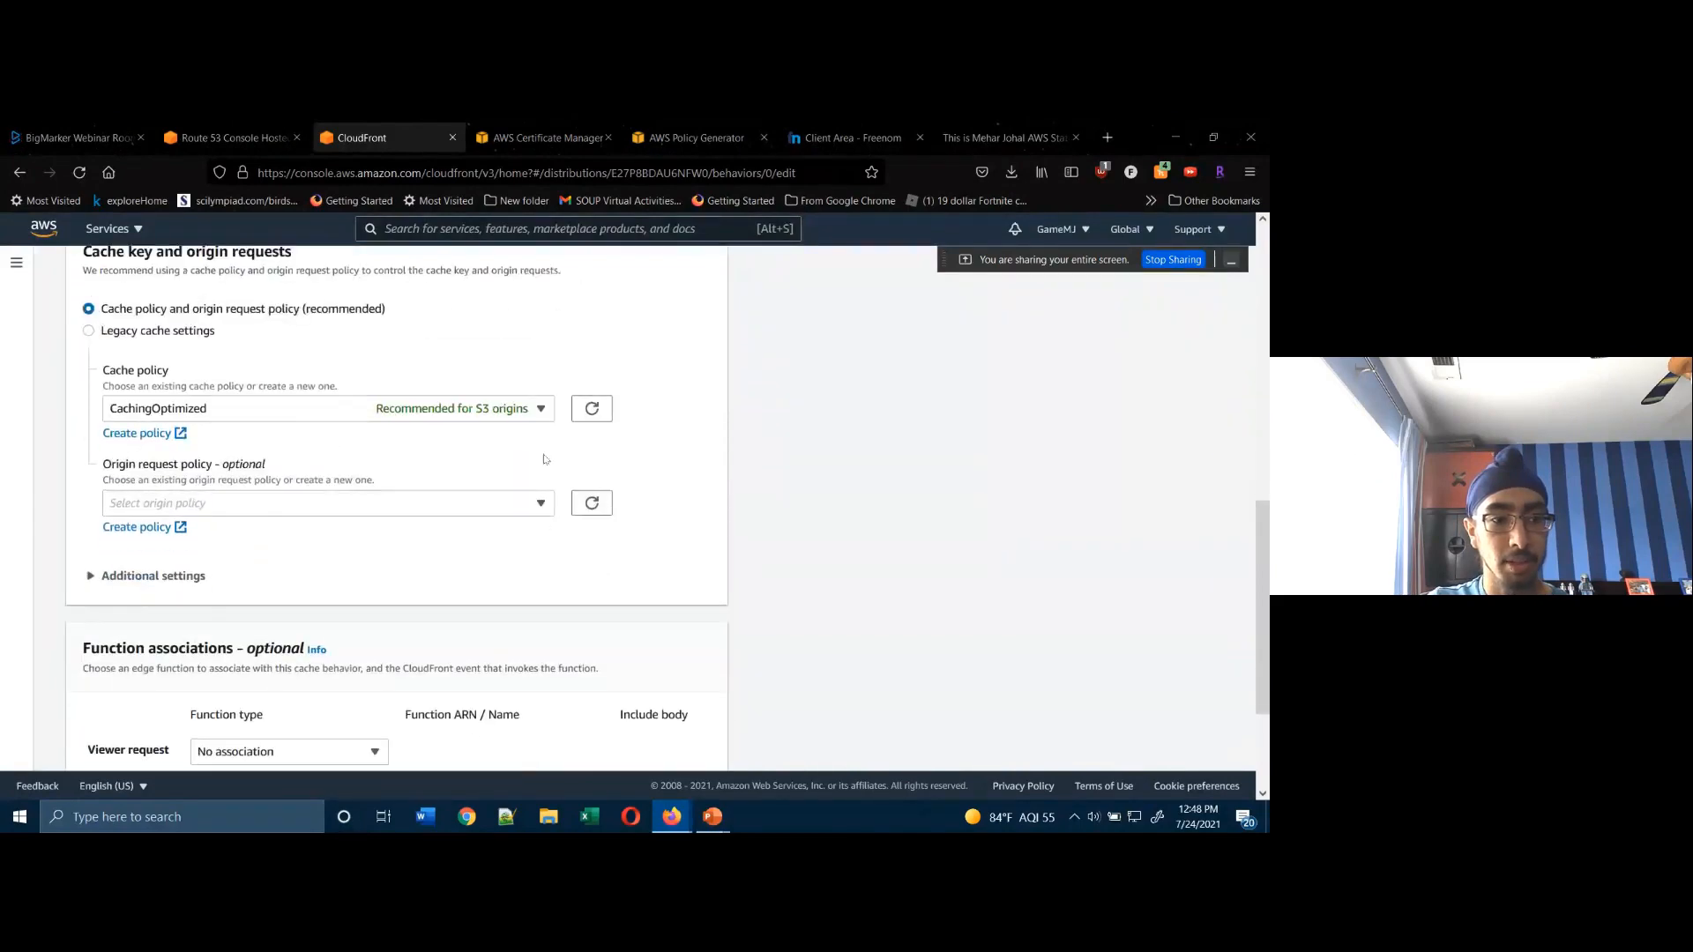
pyautogui.scroll(4, 544, 458)
pyautogui.scroll(2, 198, 517)
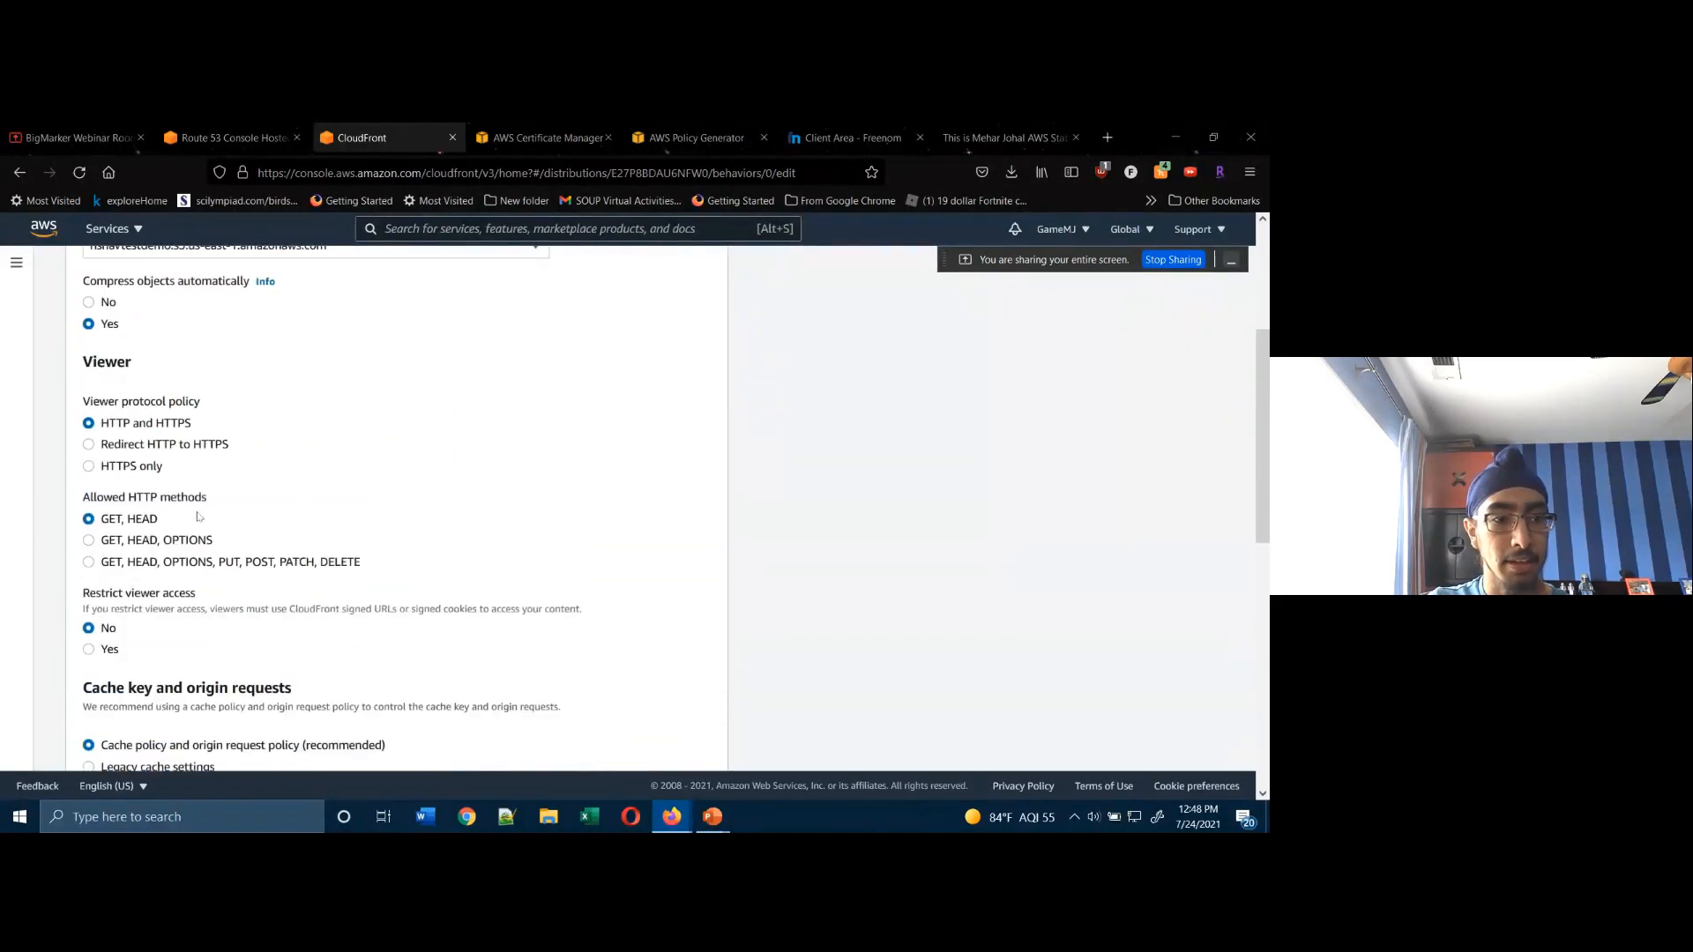
pyautogui.click(90, 446)
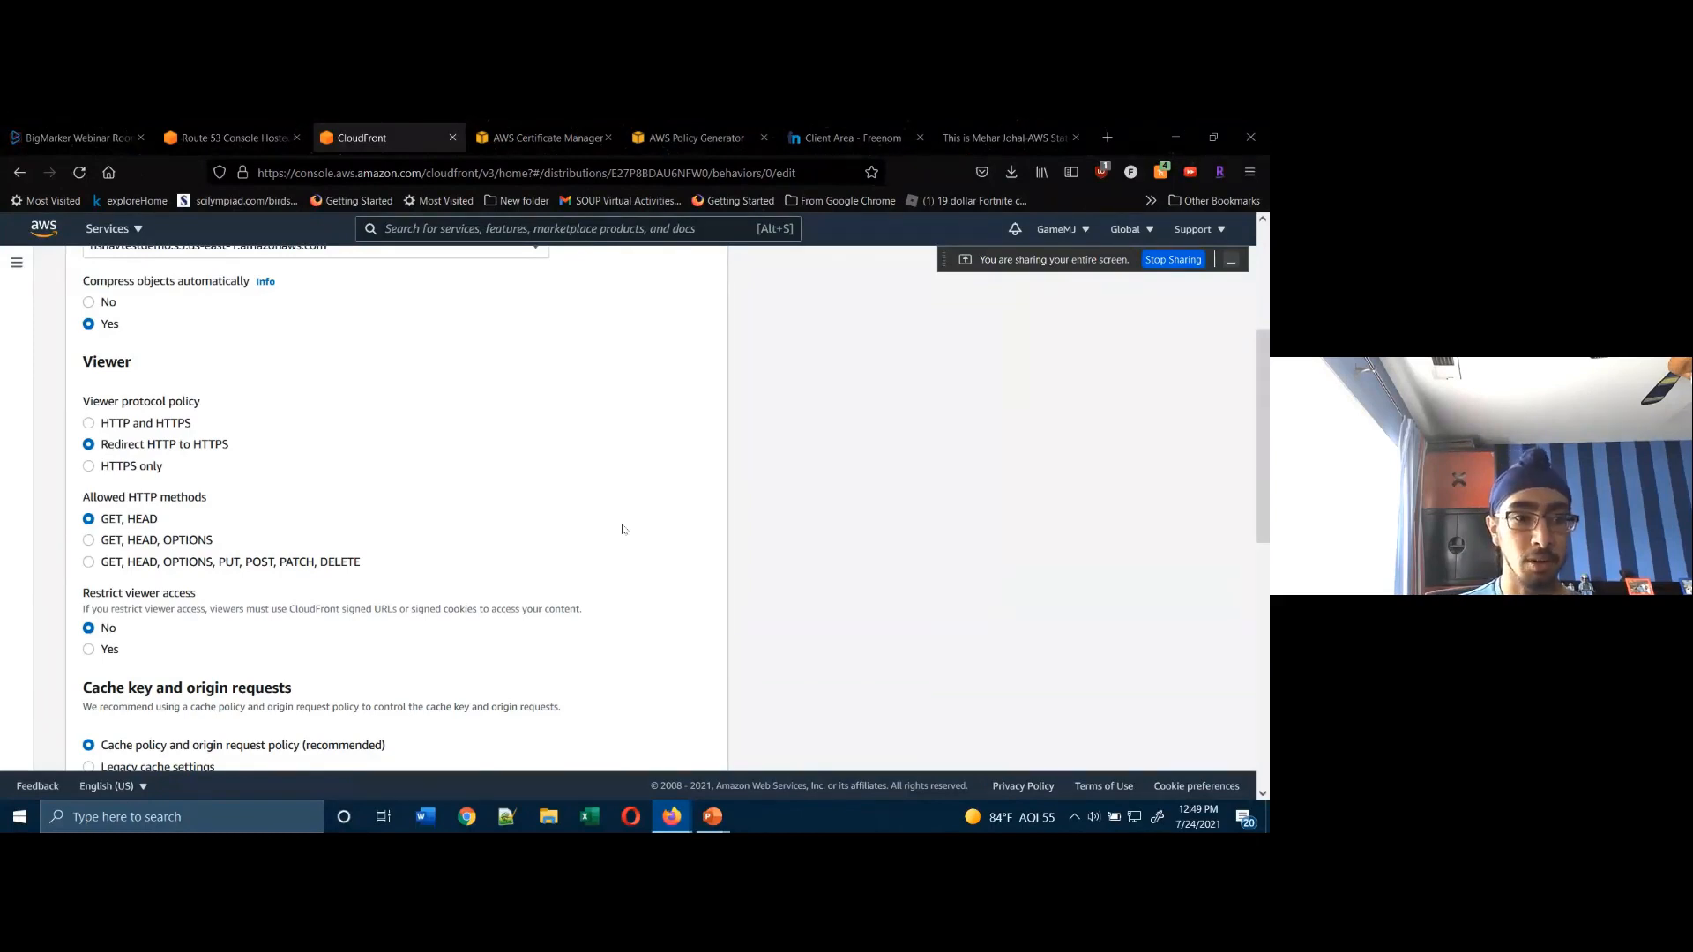
pyautogui.scroll(-10, 622, 529)
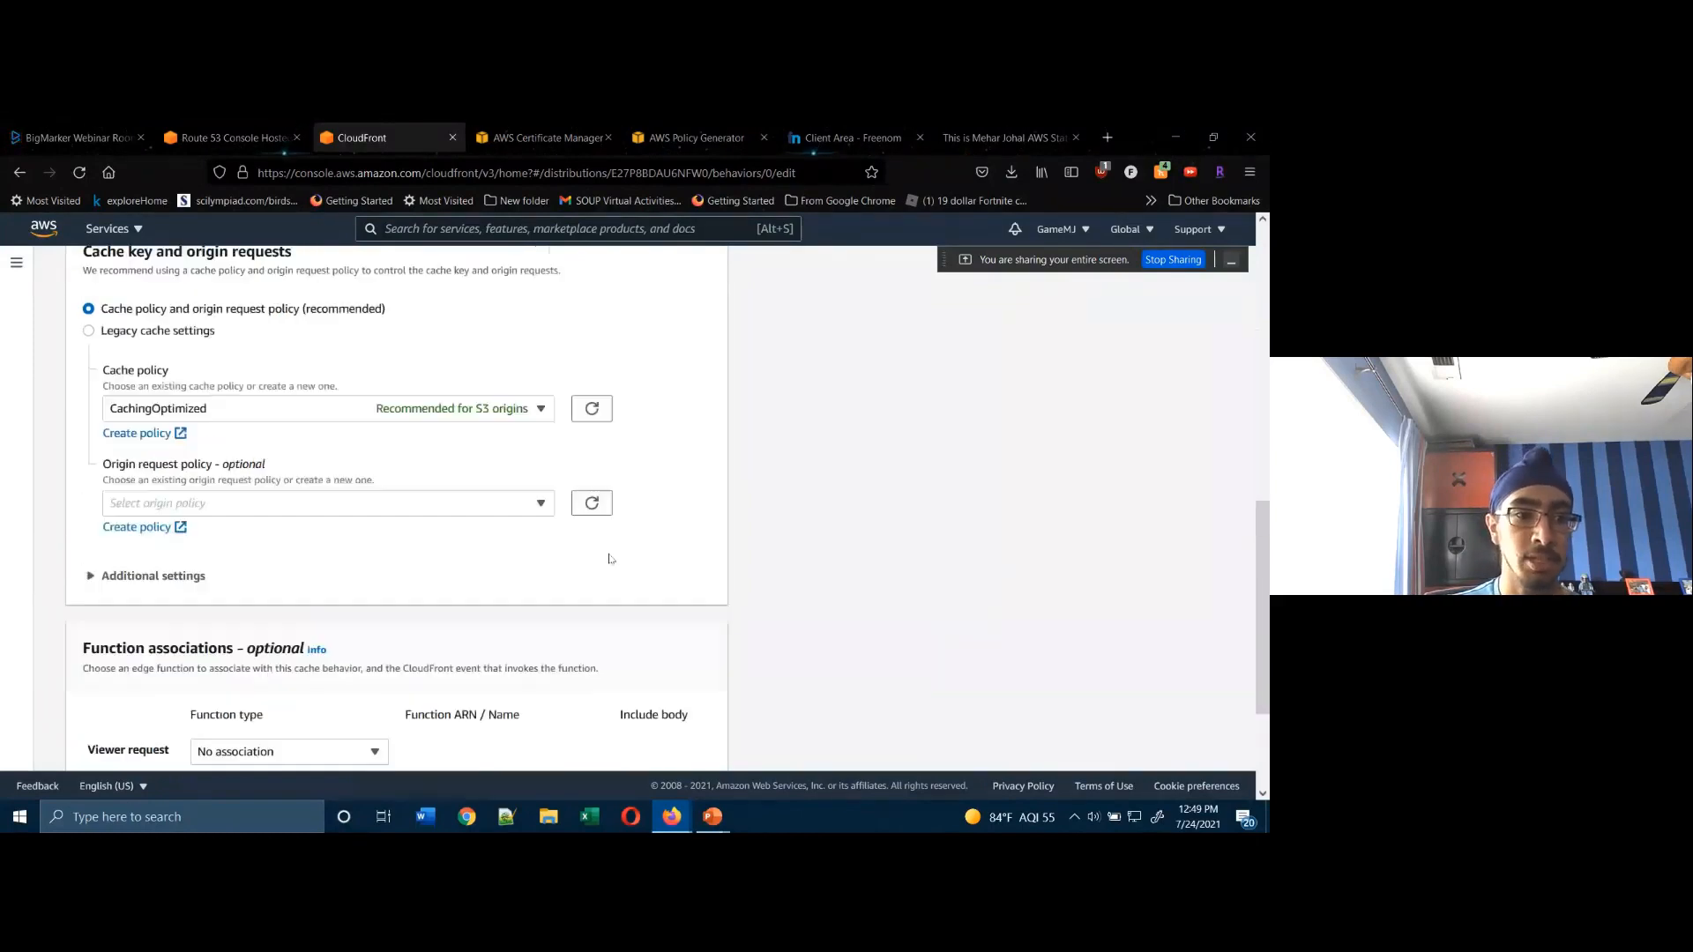
pyautogui.click(645, 745)
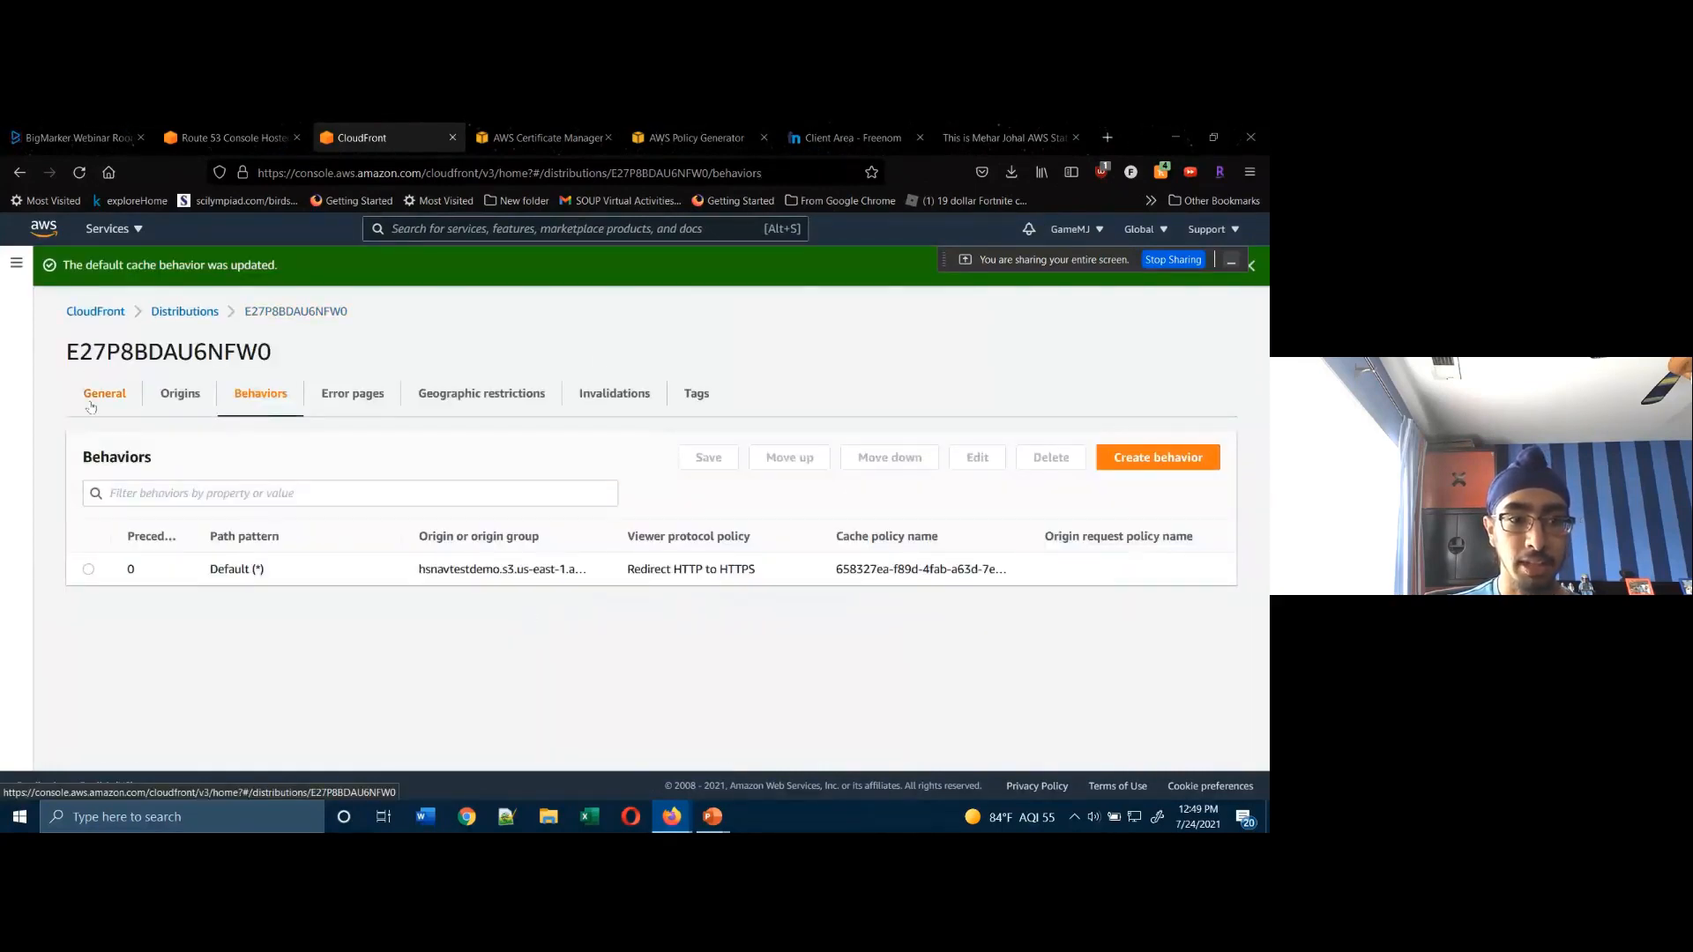
# Open the Quick create record form in the hsnavstaticdemotest.ml hosted zone, defaulting to an A record
pyautogui.click(97, 396)
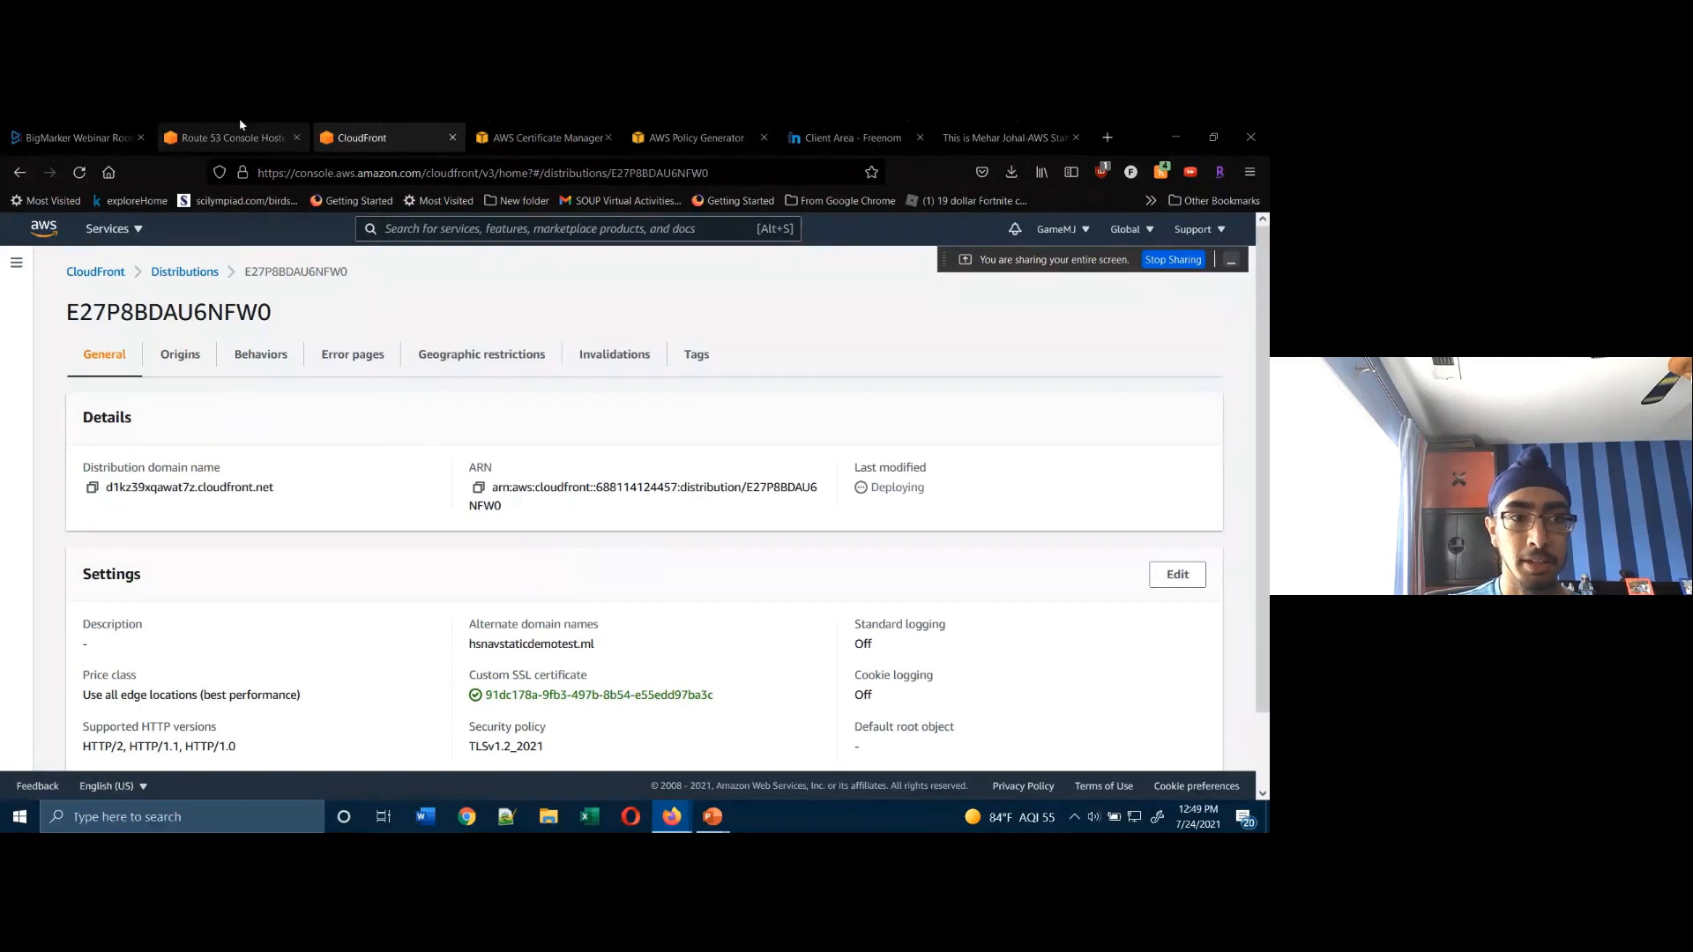
pyautogui.click(239, 133)
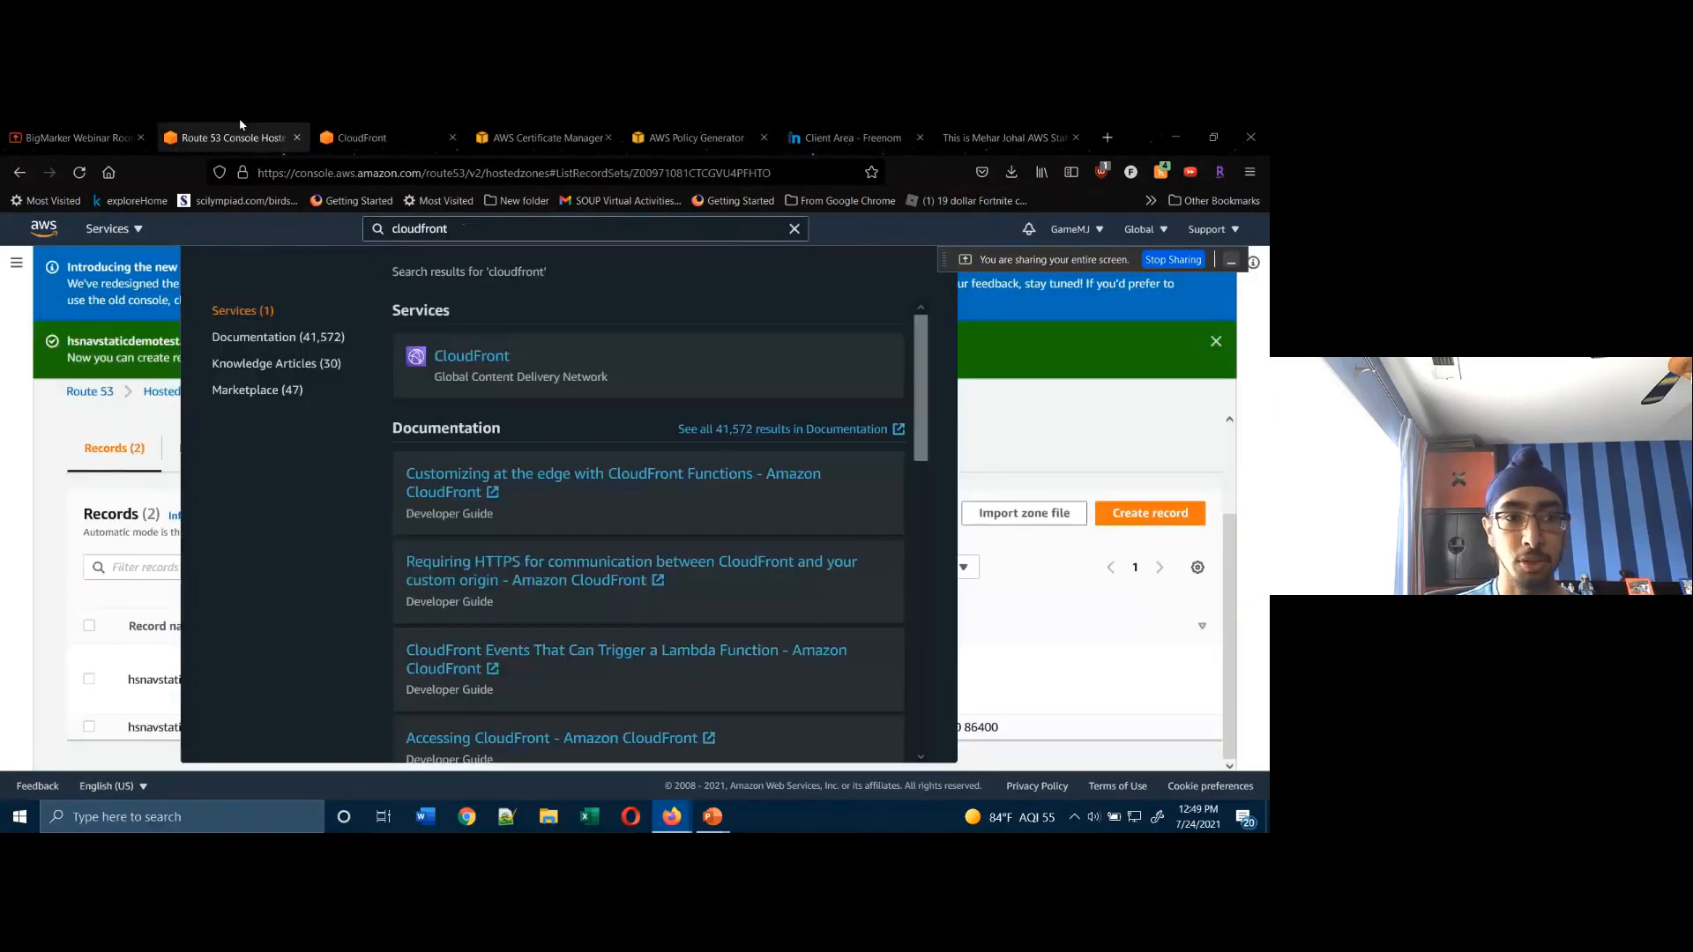
pyautogui.click(52, 427)
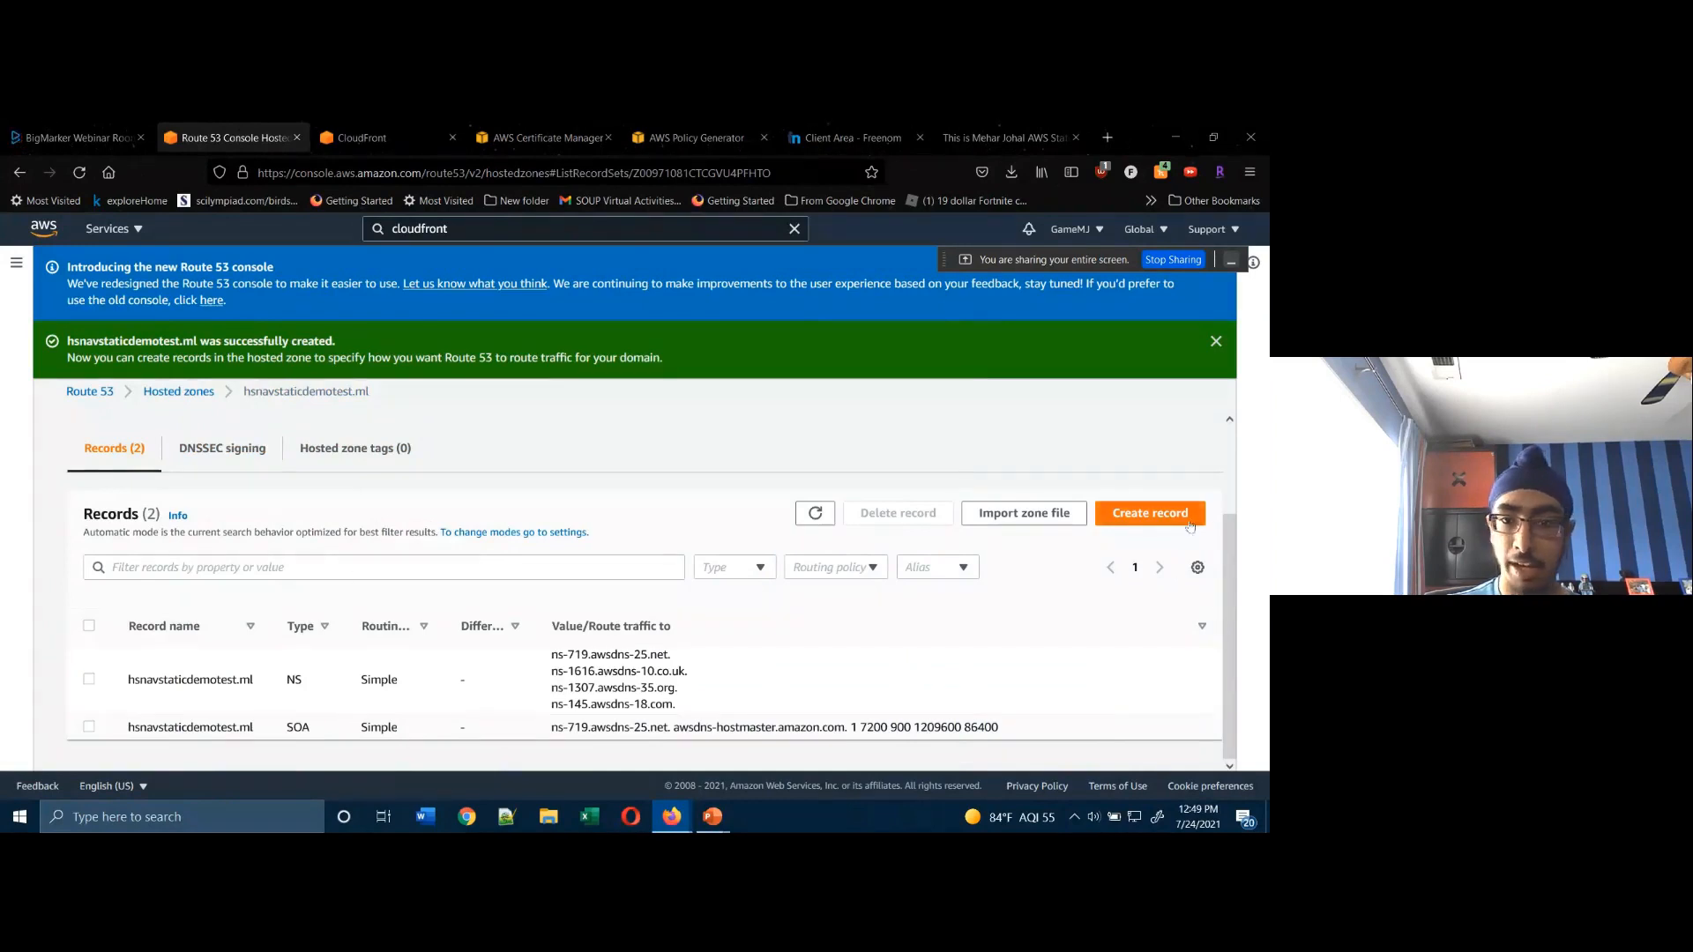
pyautogui.click(1150, 513)
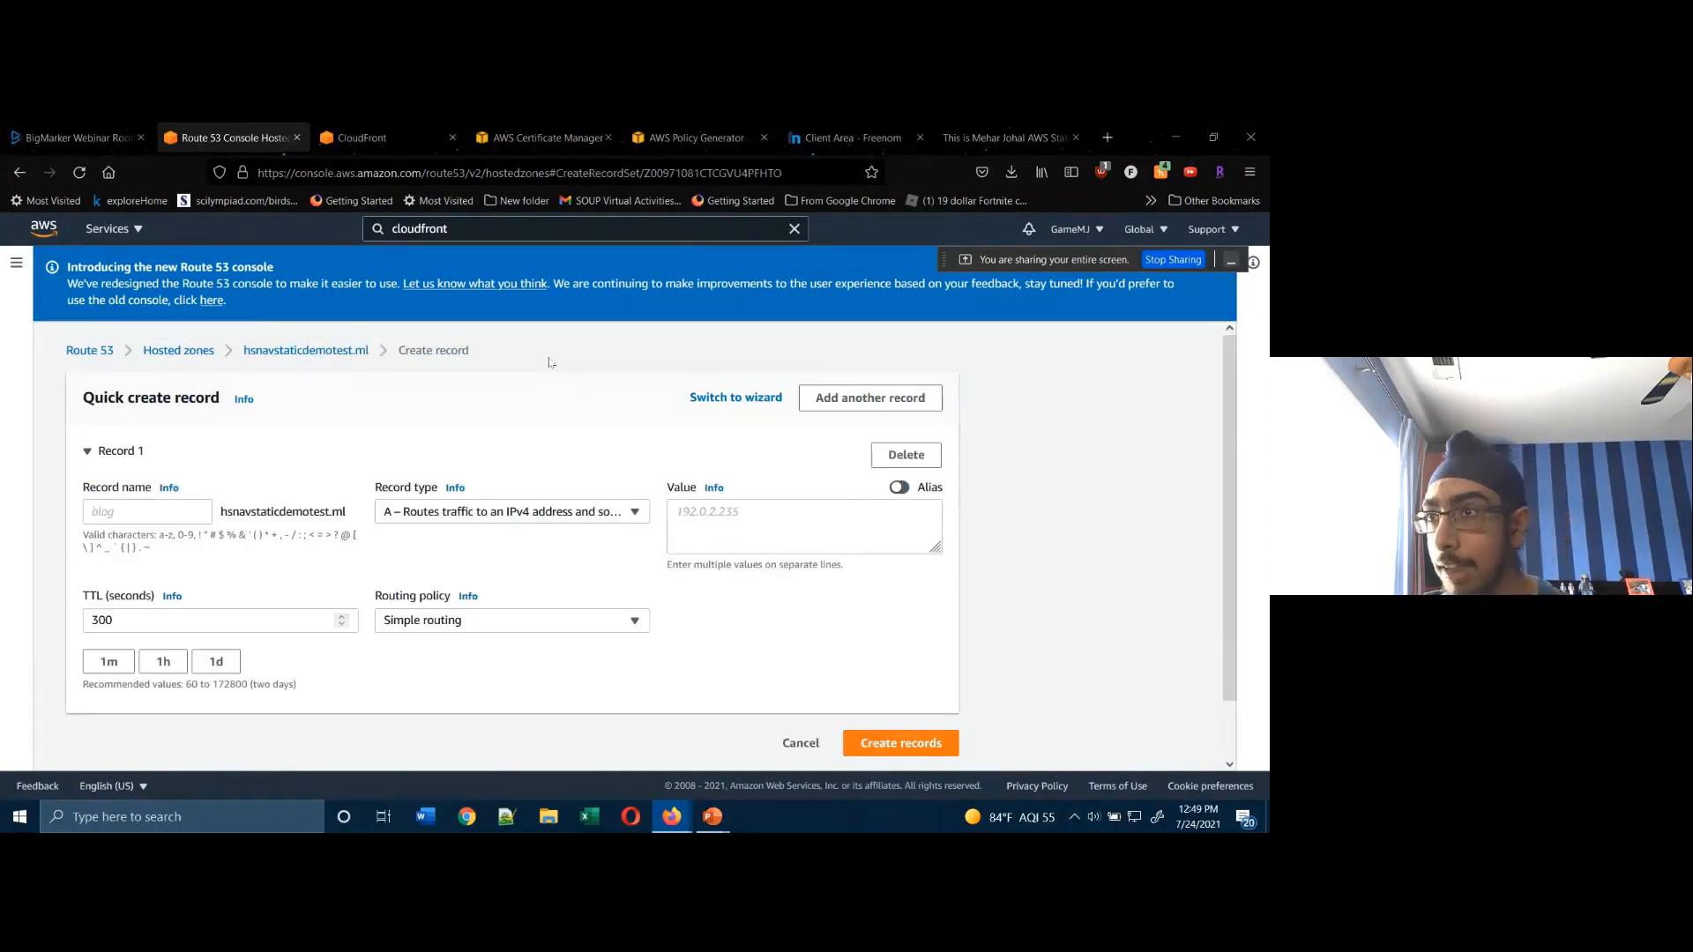
pyautogui.click(19, 172)
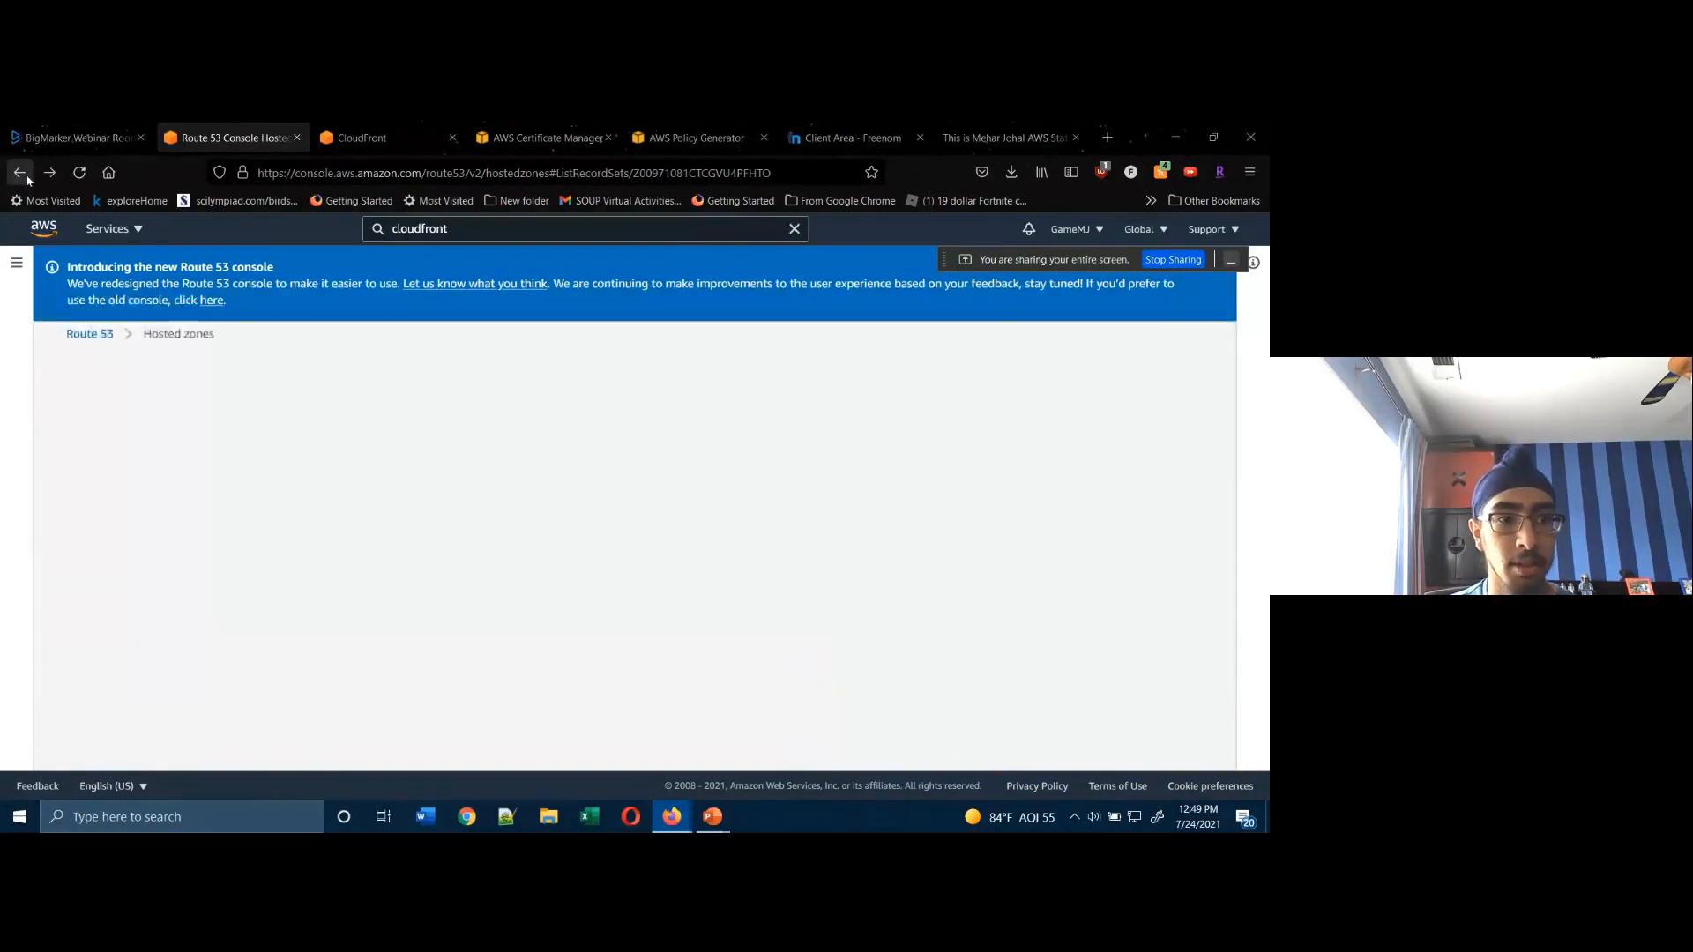
pyautogui.scroll(-1, 291, 469)
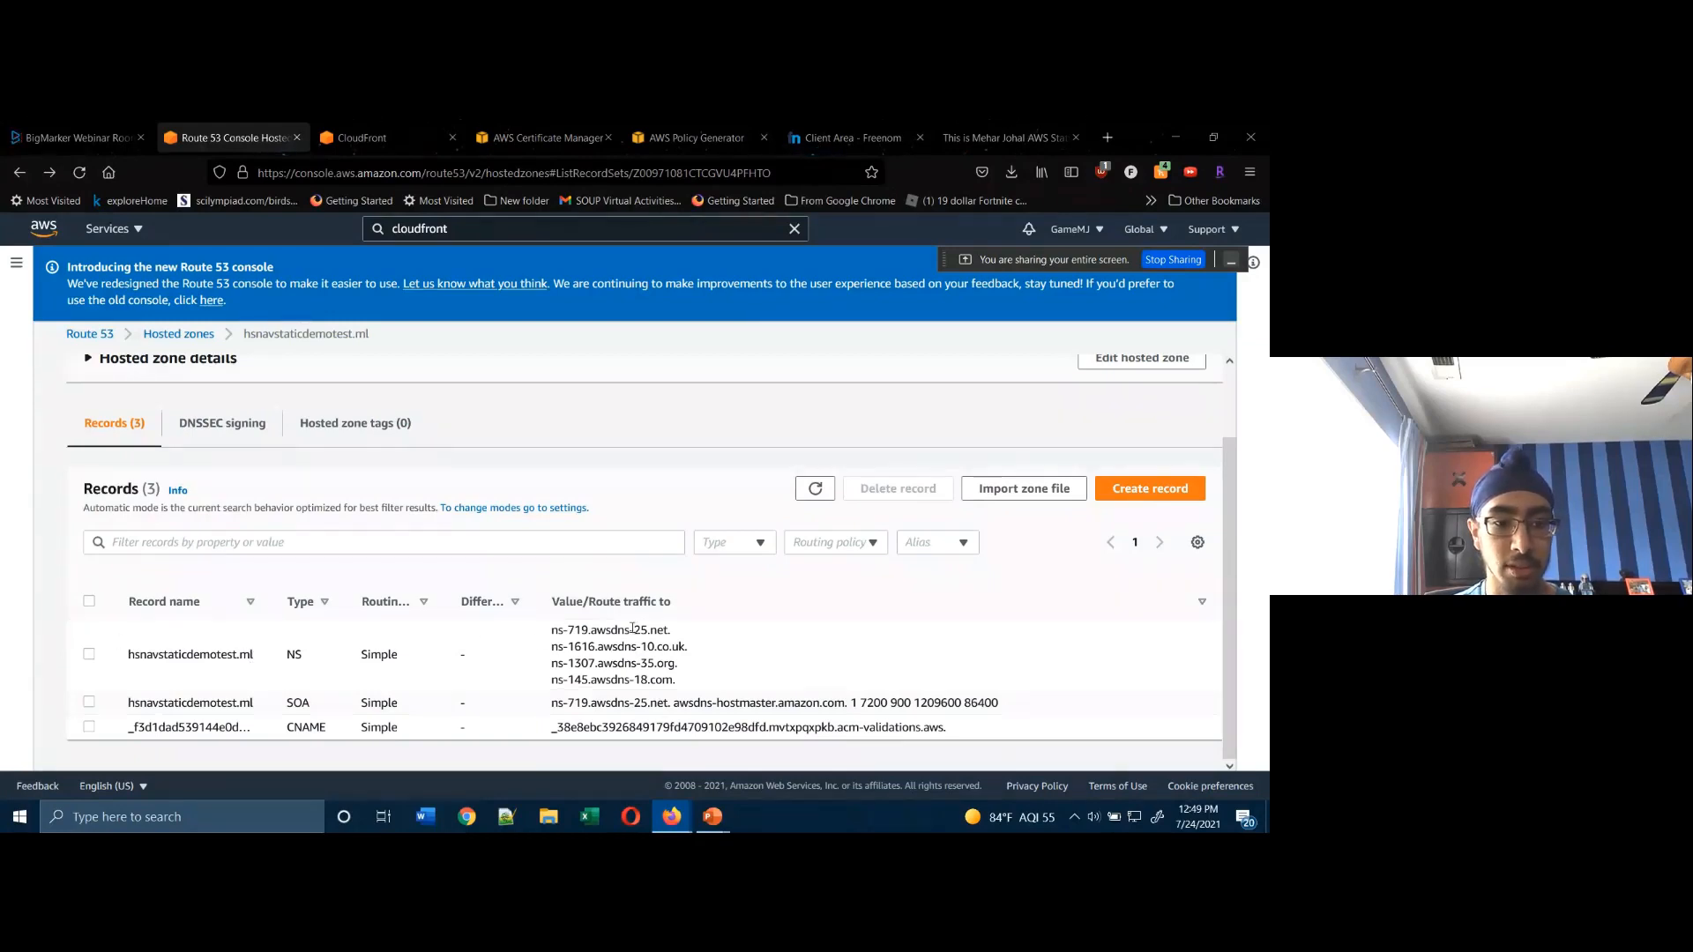
pyautogui.click(1150, 489)
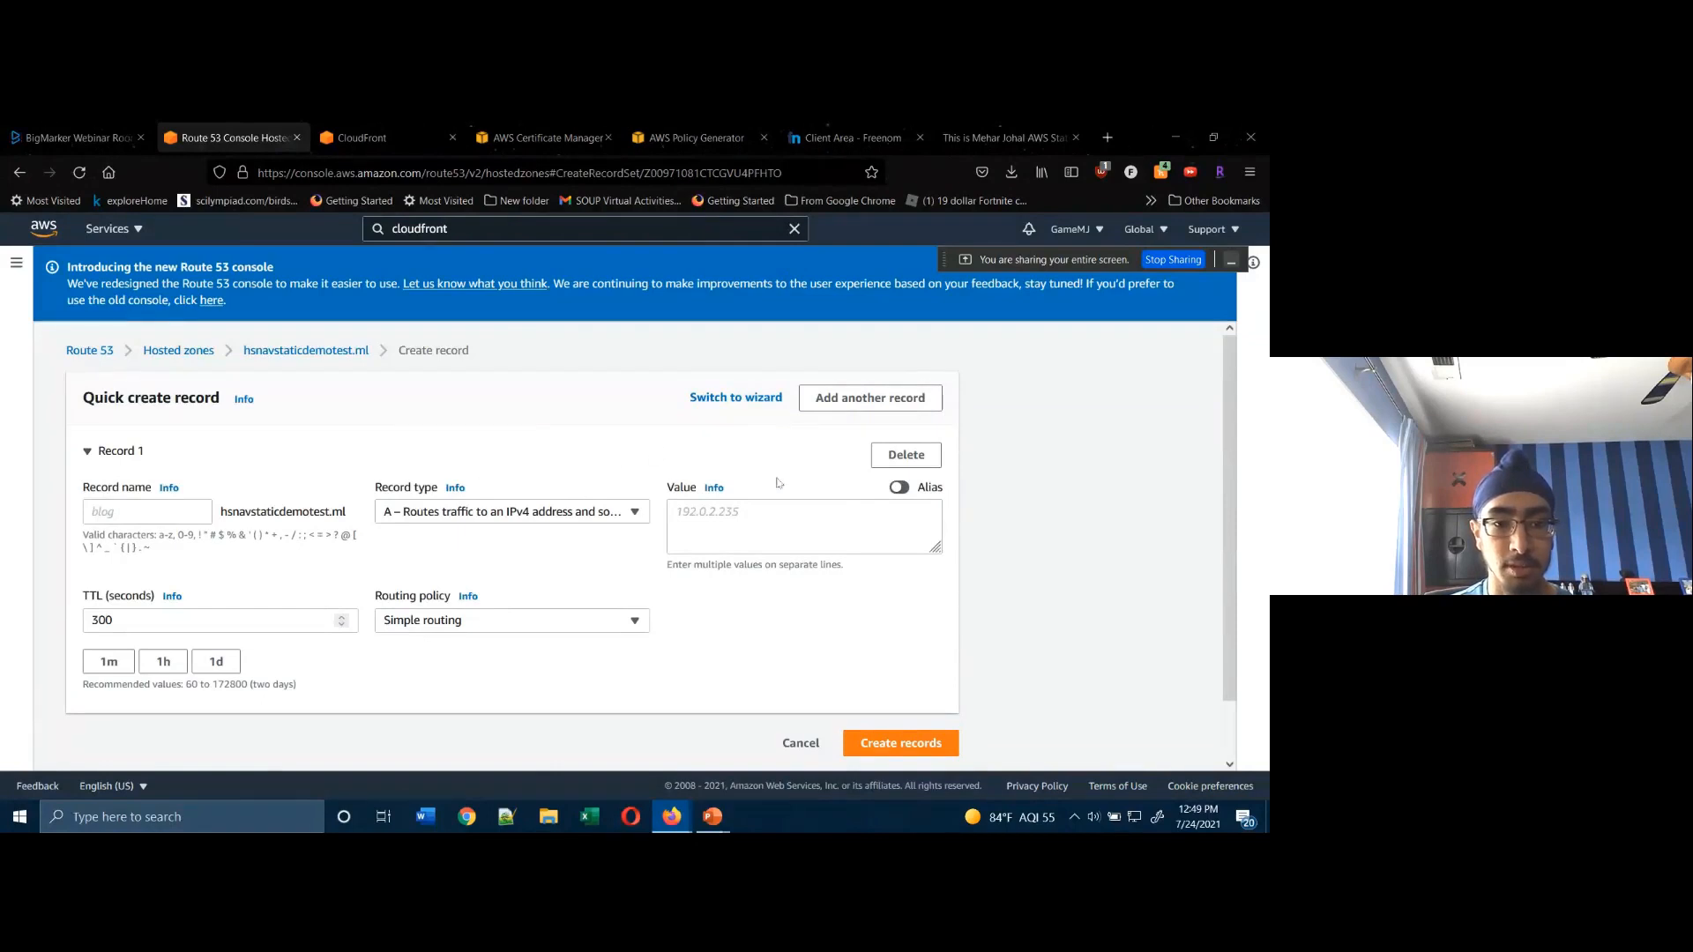
# Create an A alias record to CloudFront distribution d1kz39xqawat7z.cloudfront.net with Simple routing
pyautogui.click(904, 488)
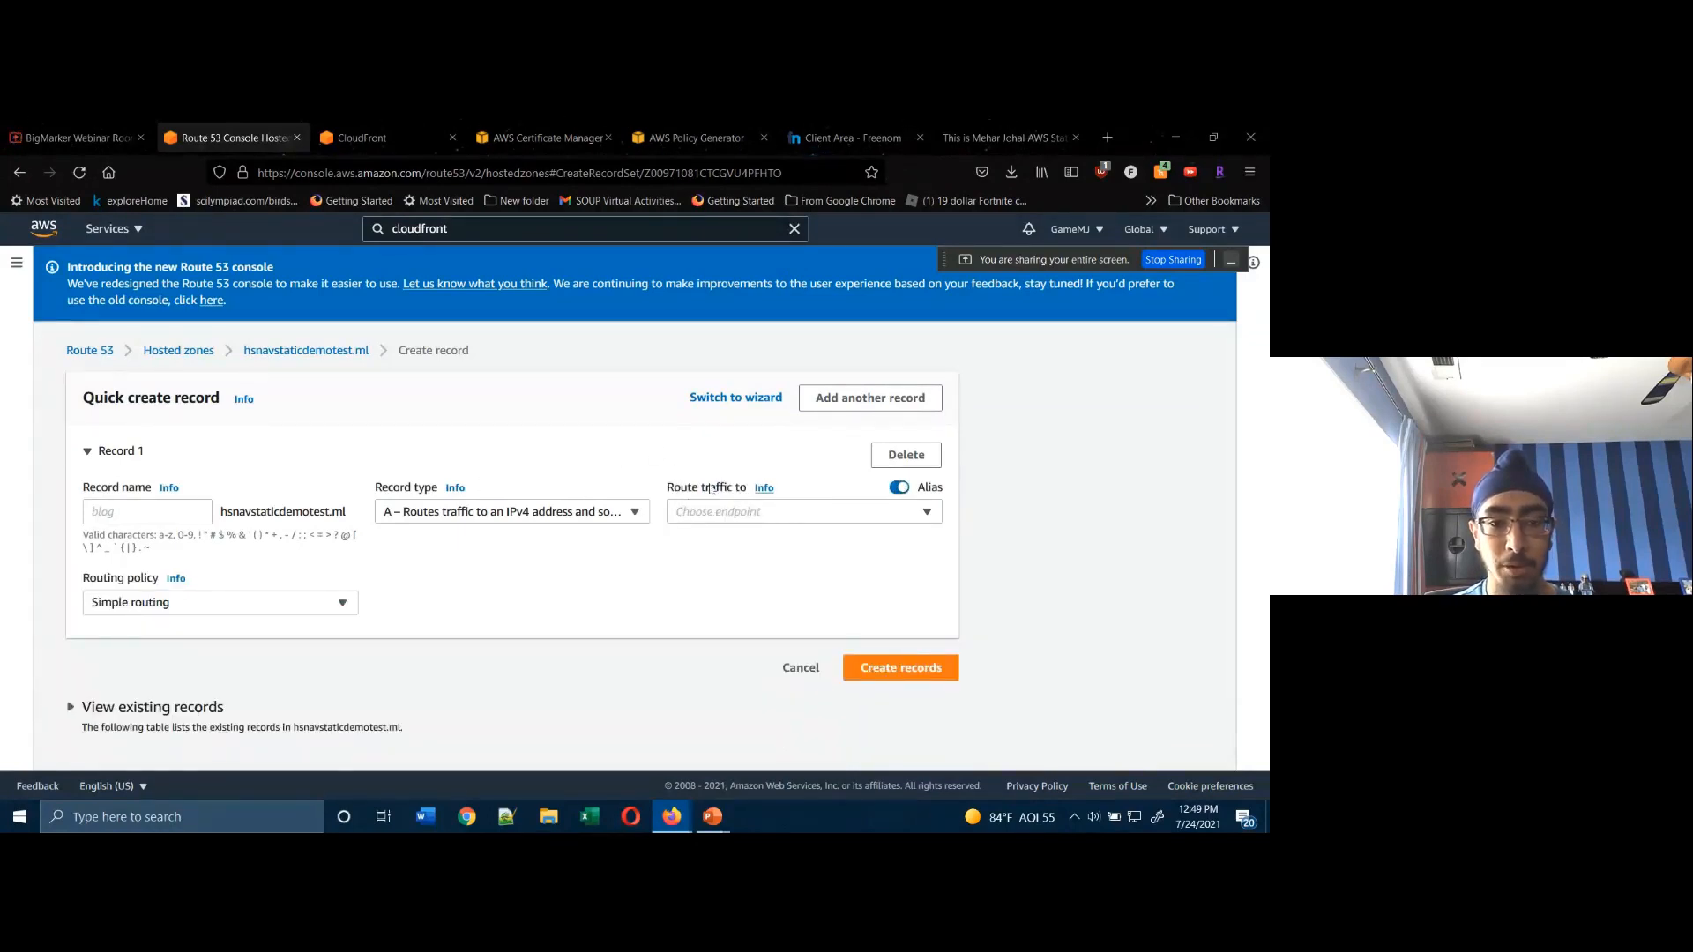
pyautogui.click(674, 516)
pyautogui.scroll(-1, 778, 609)
pyautogui.click(777, 576)
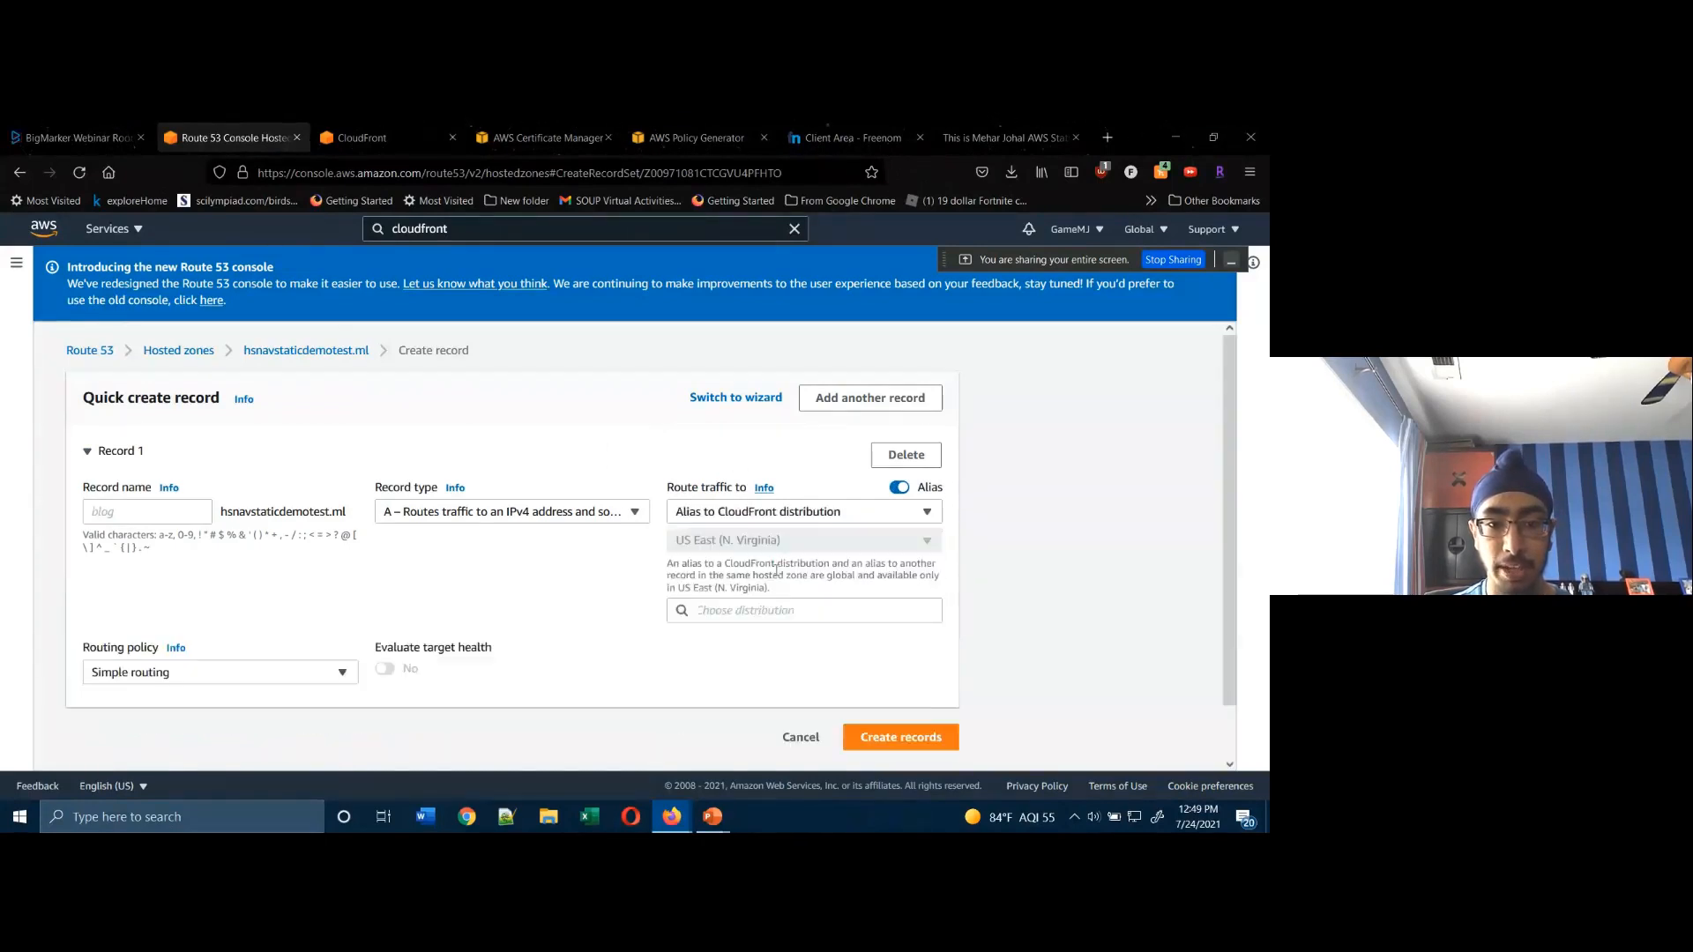
pyautogui.click(767, 610)
pyautogui.click(763, 637)
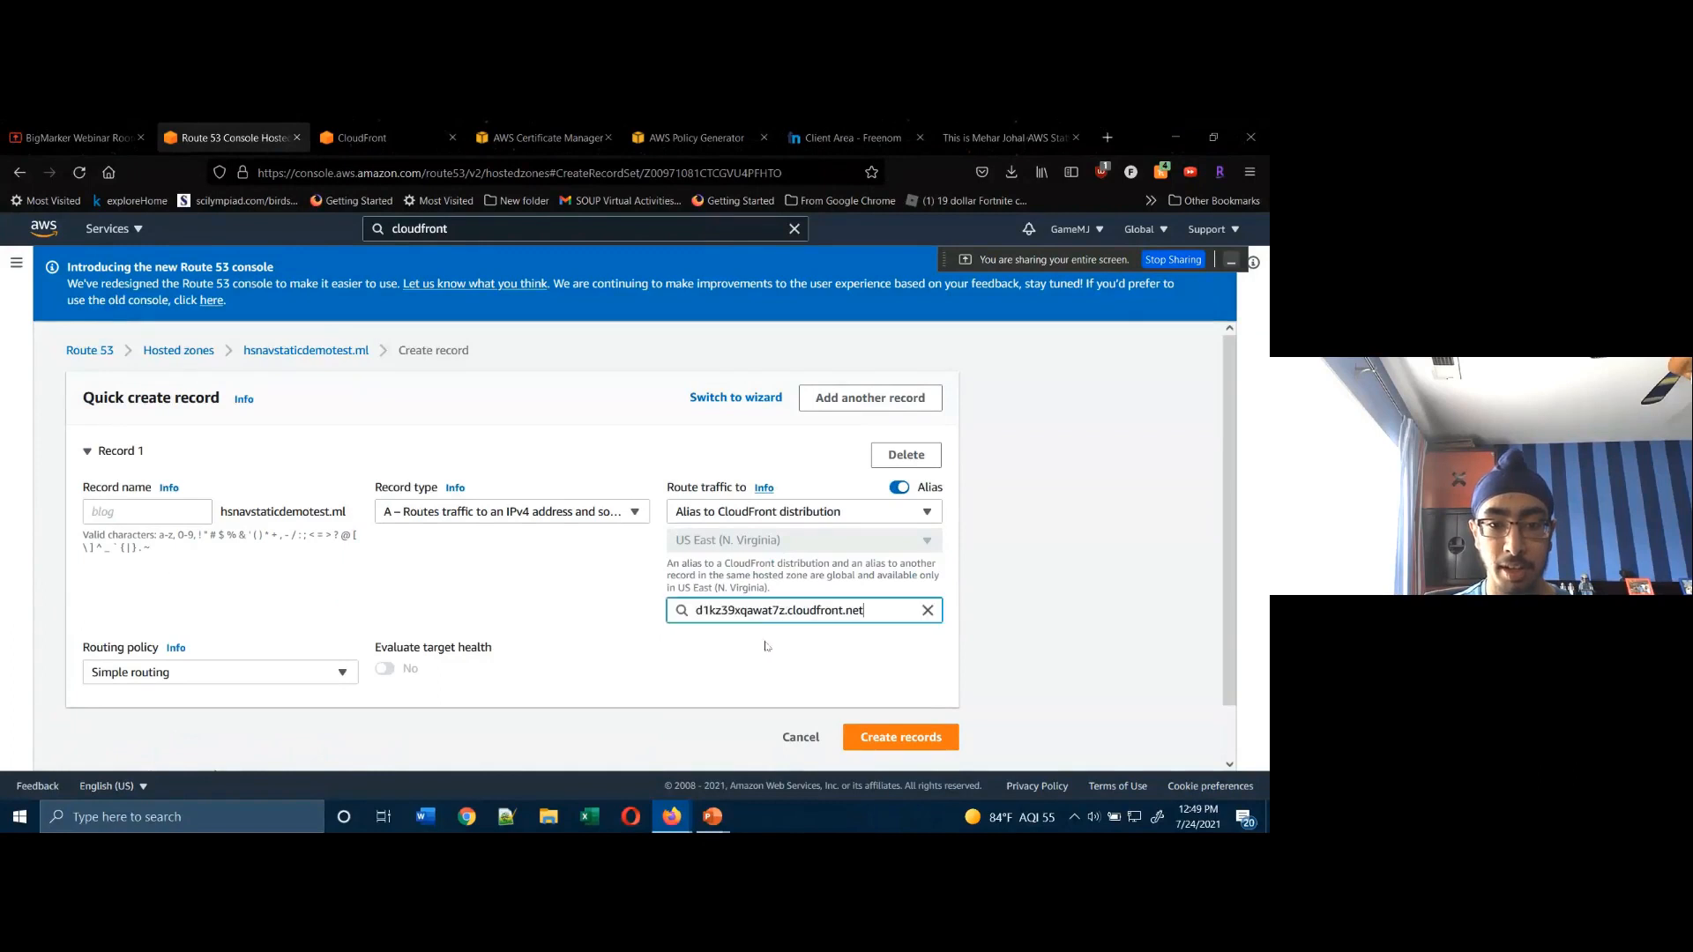
pyautogui.click(221, 672)
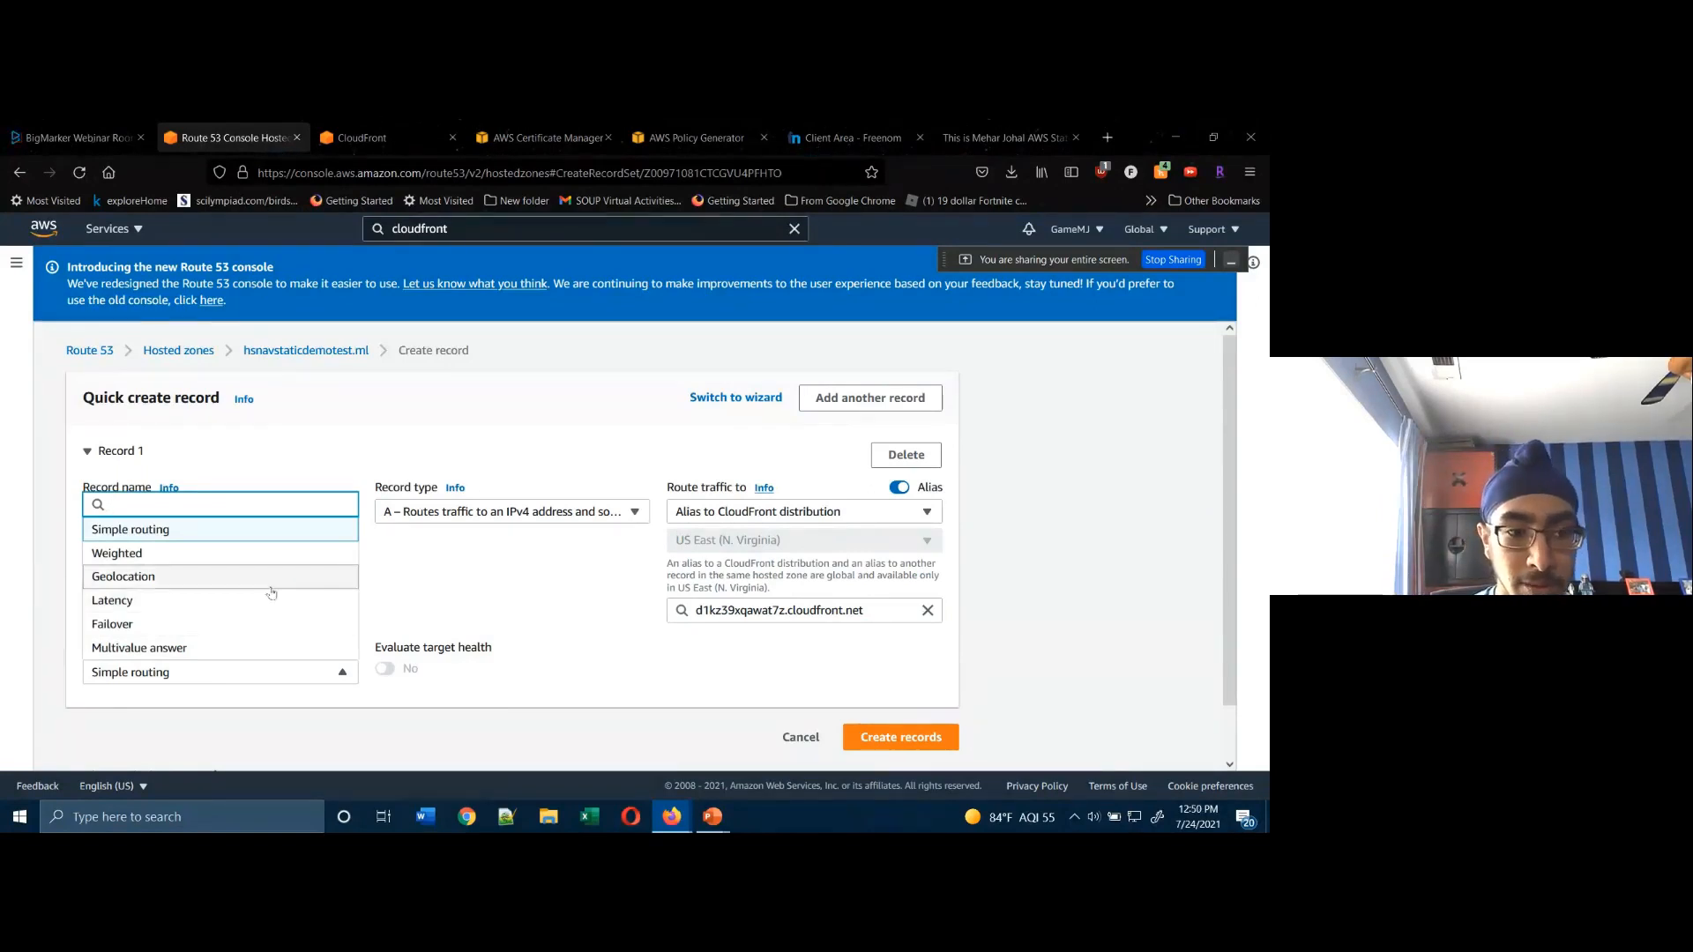
pyautogui.scroll(-1, 202, 568)
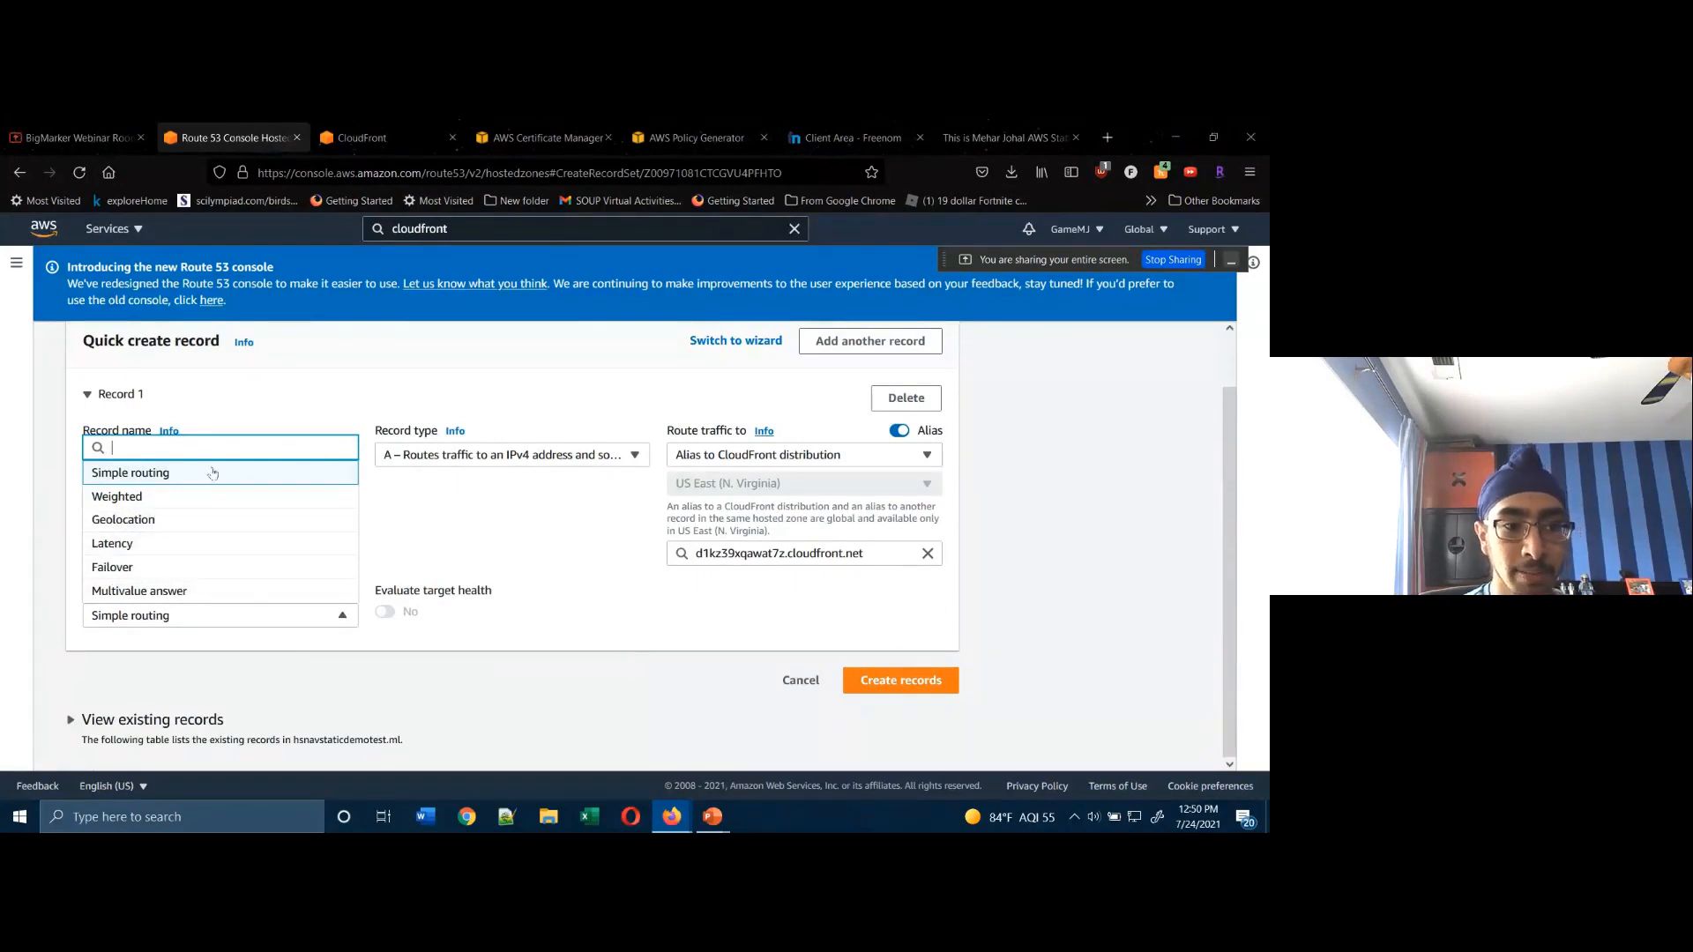
pyautogui.click(434, 542)
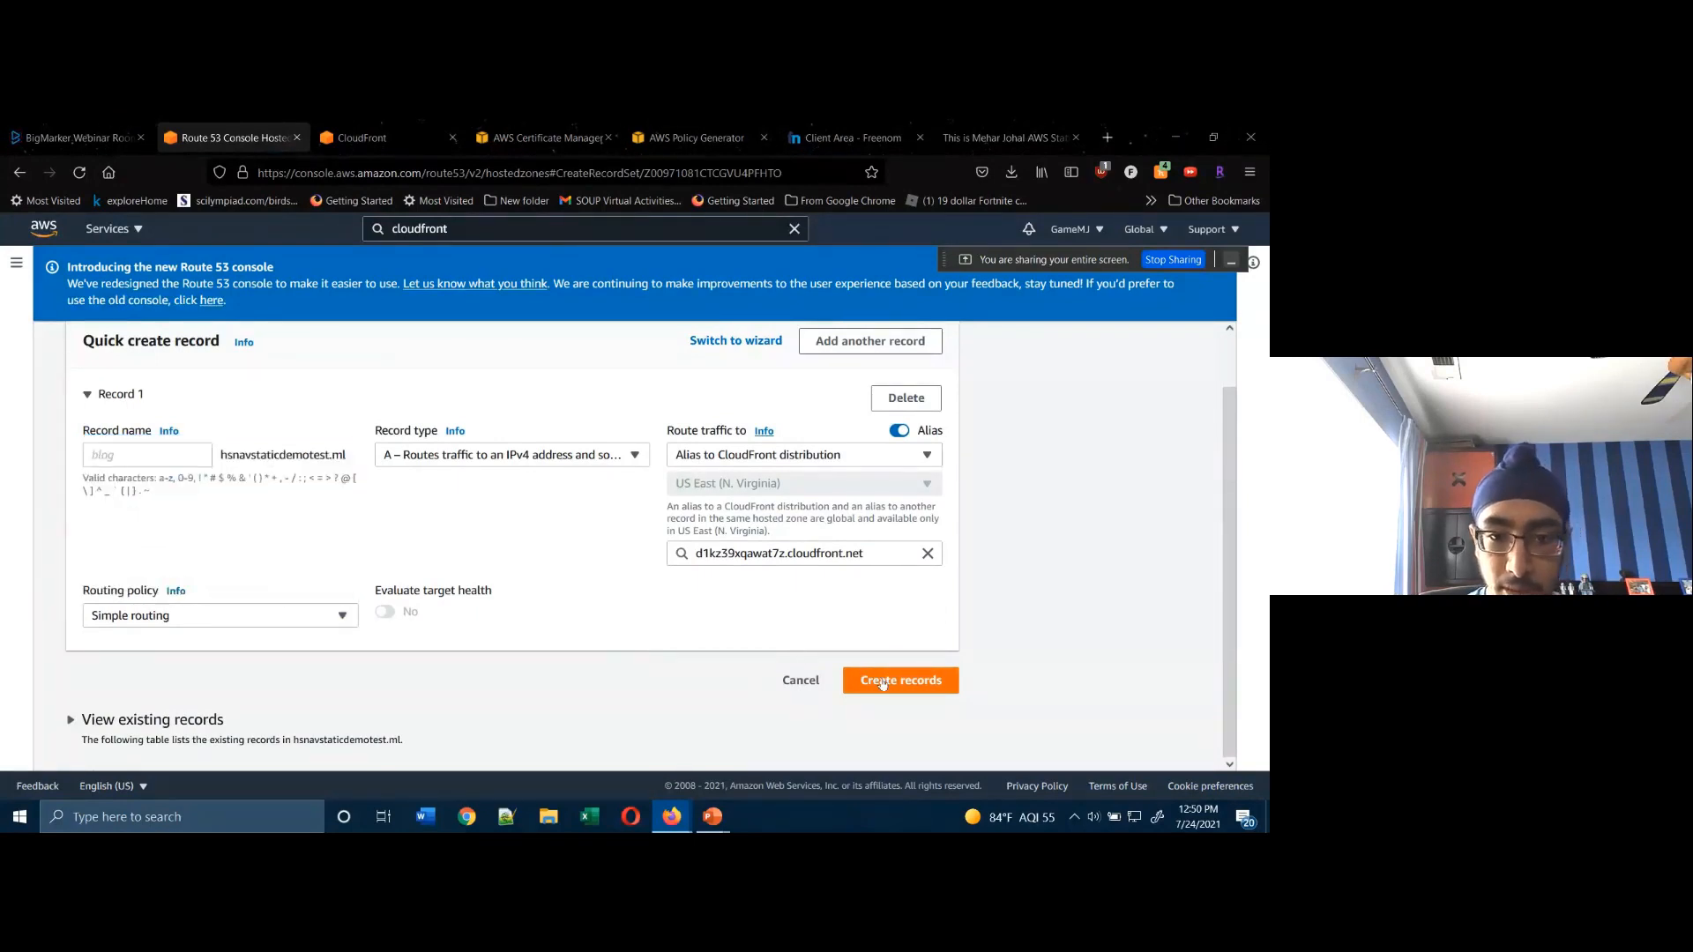
pyautogui.click(882, 682)
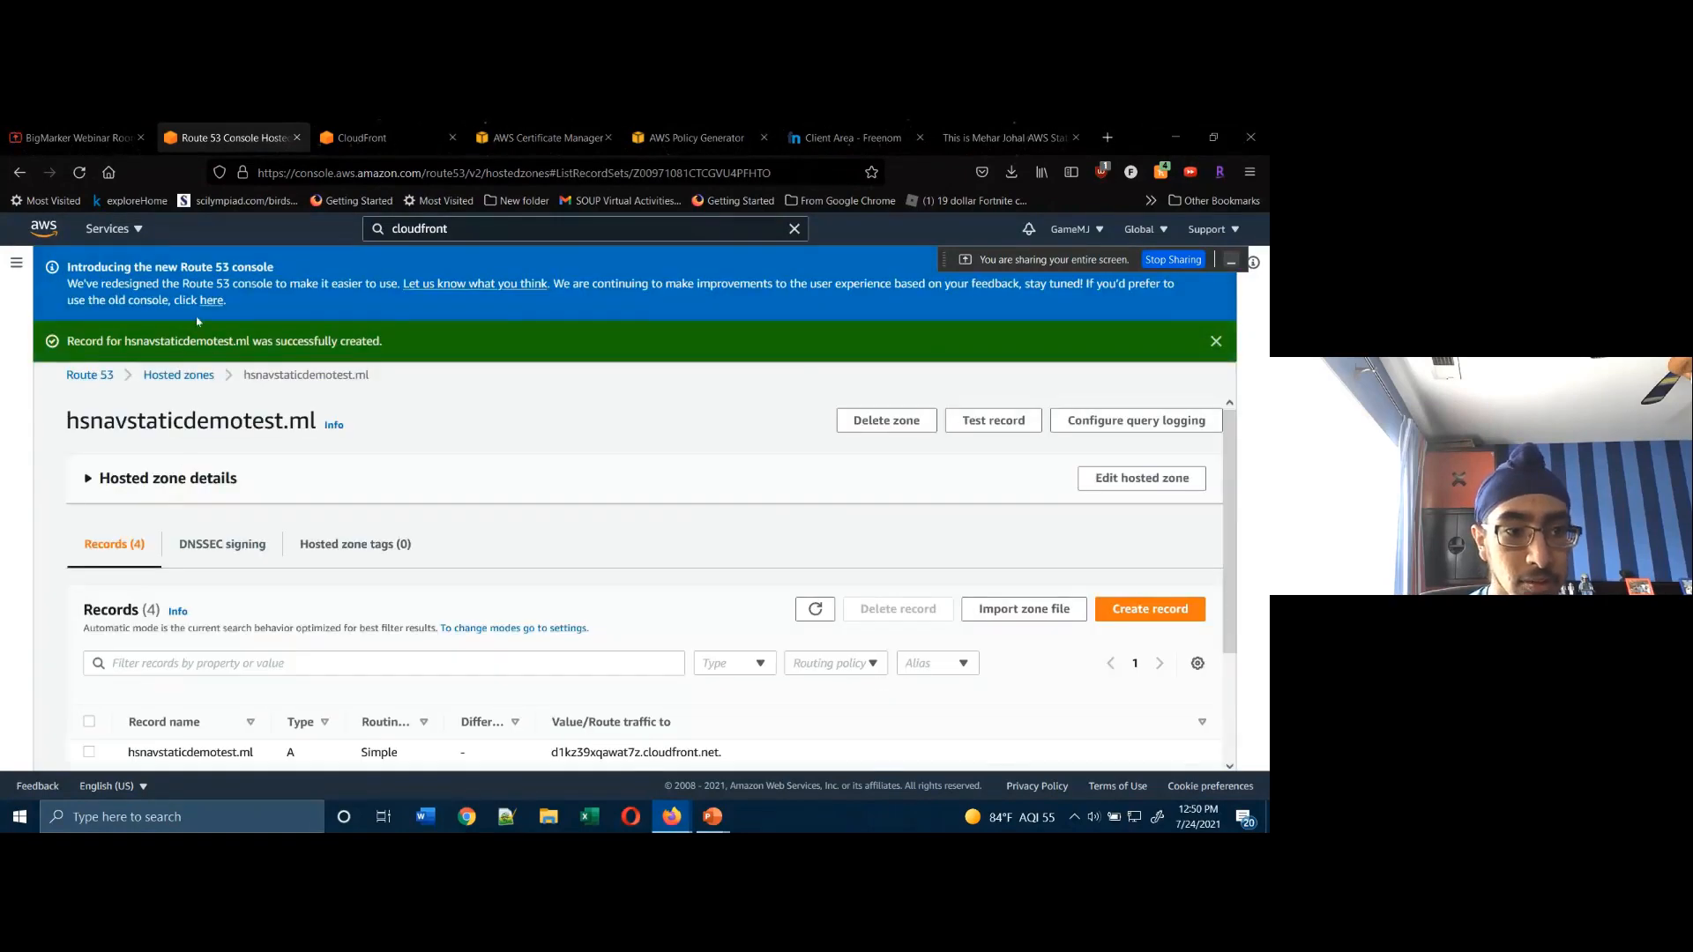
pyautogui.scroll(-3, 255, 516)
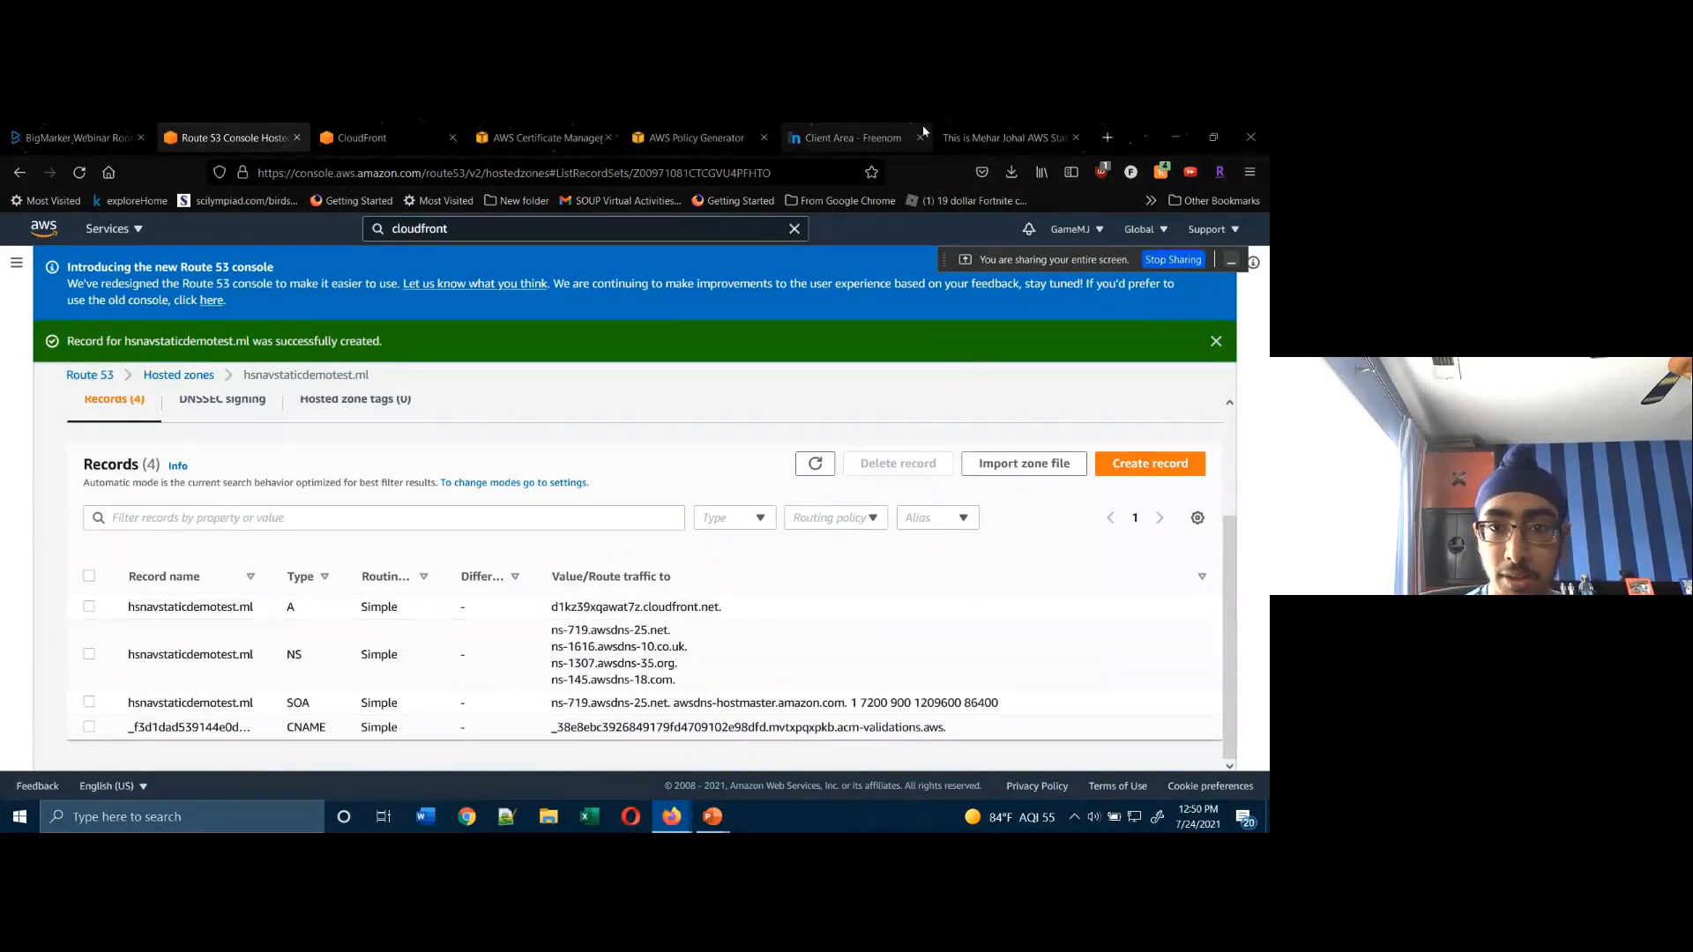
pyautogui.click(1004, 138)
# Load hsnavstaticdemotest.ml in a new tab, which returns an AccessDenied XML error
pyautogui.click(556, 165)
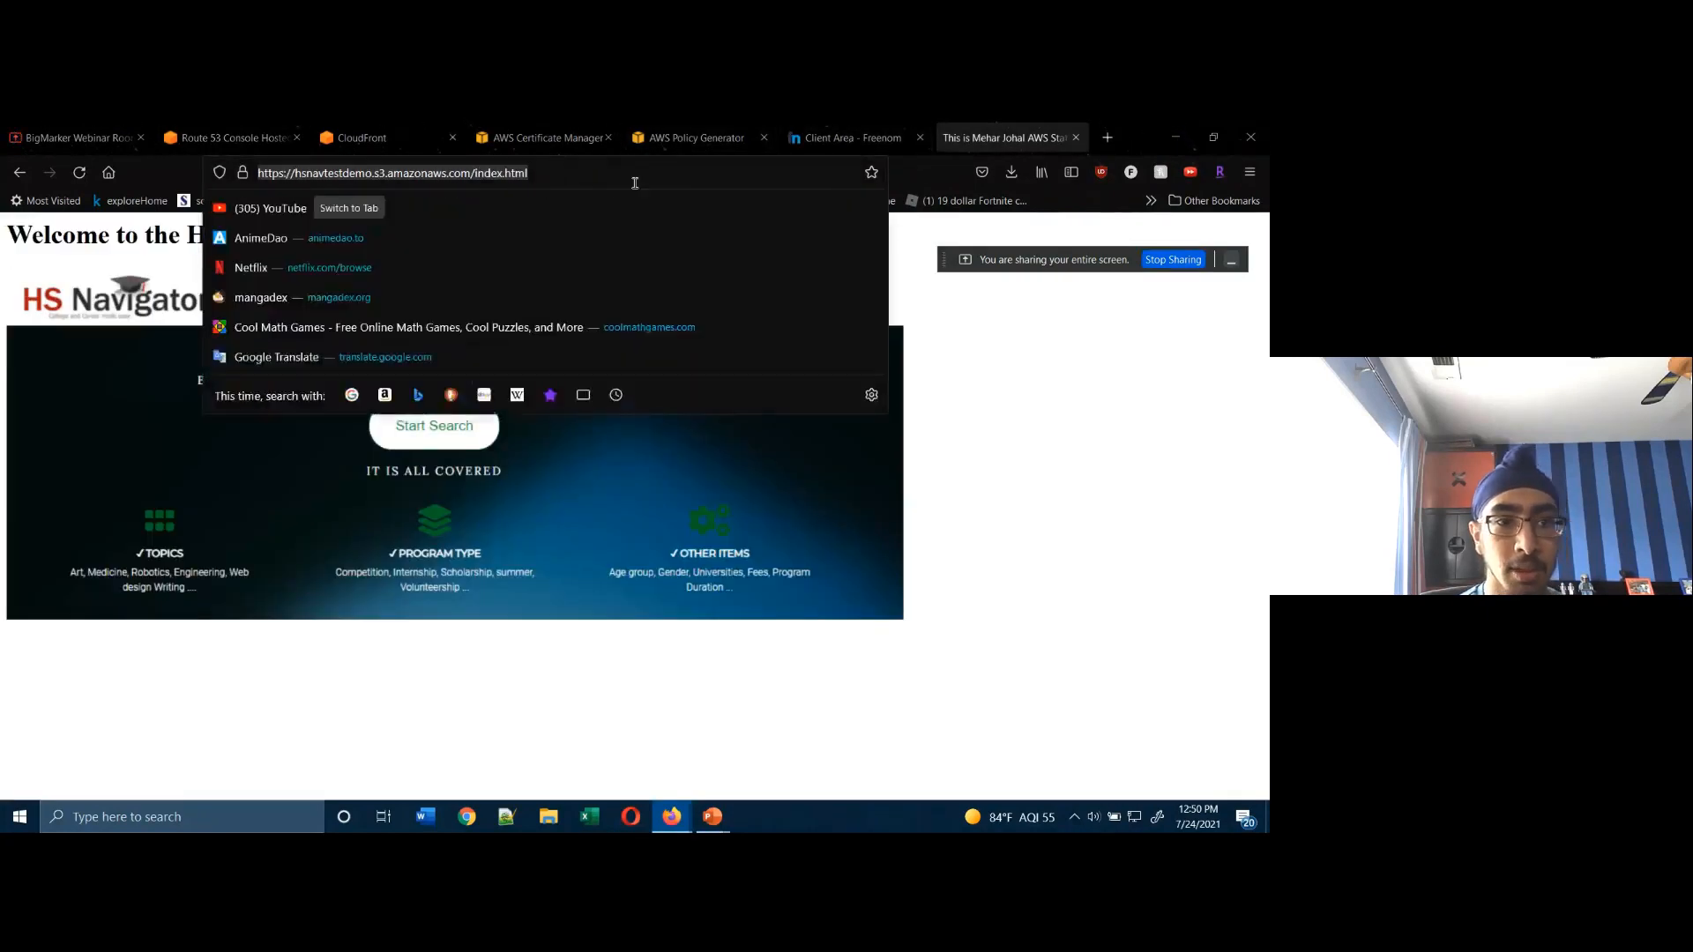
pyautogui.click(838, 137)
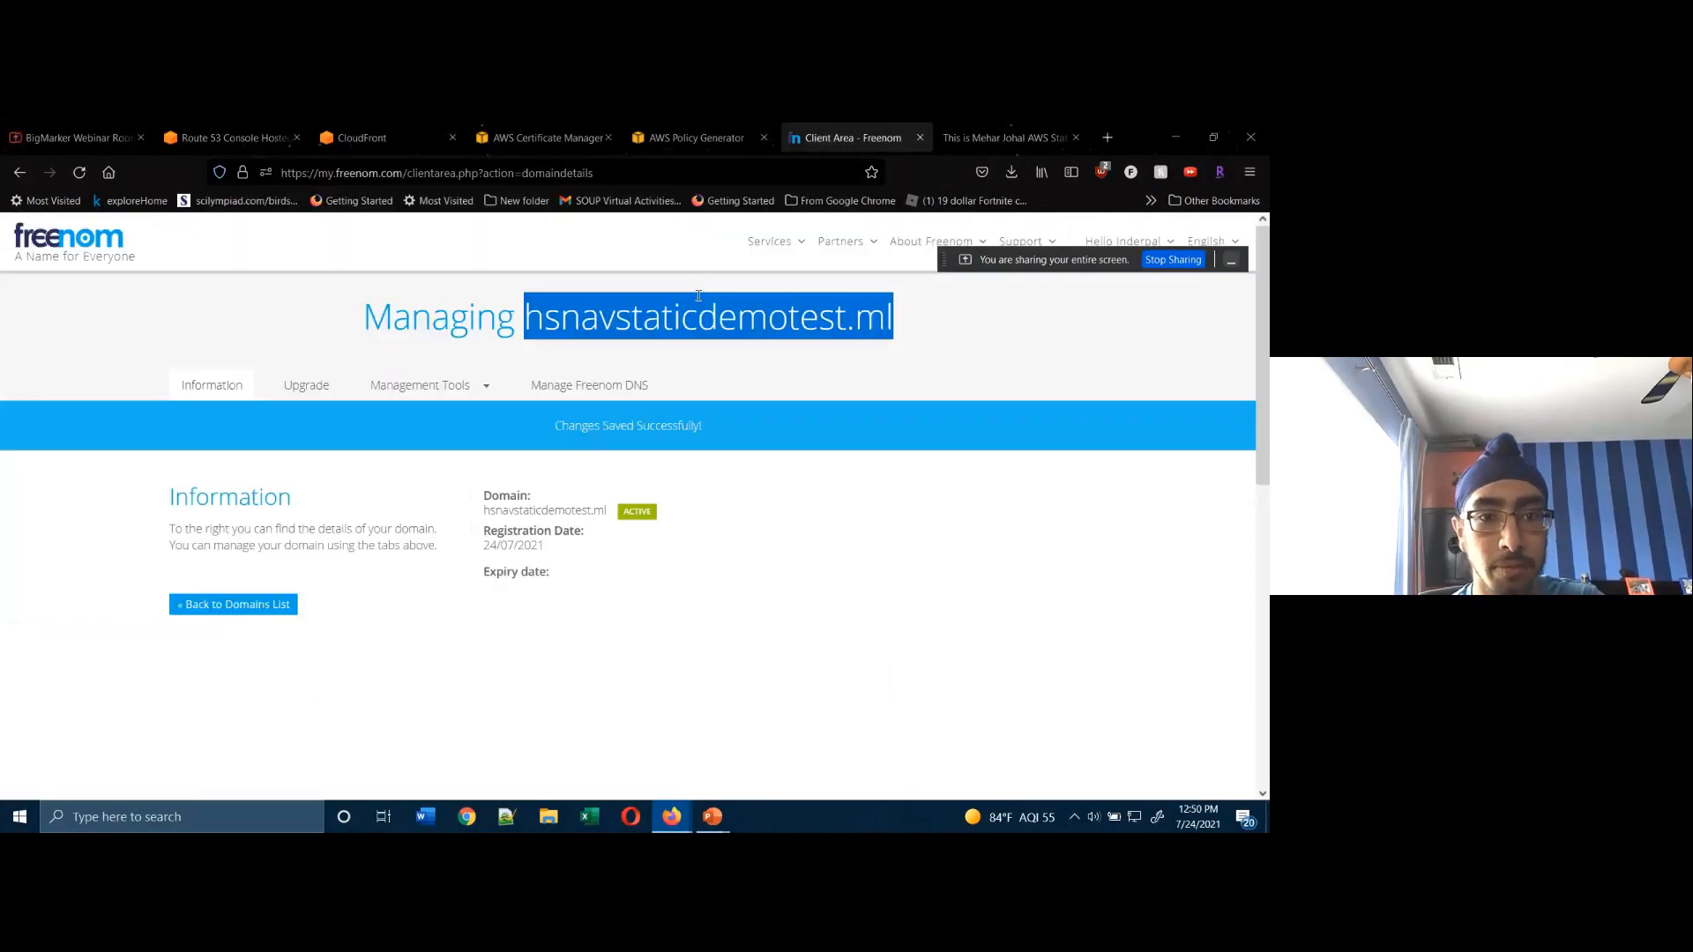
pyautogui.click(1016, 137)
pyautogui.click(1107, 138)
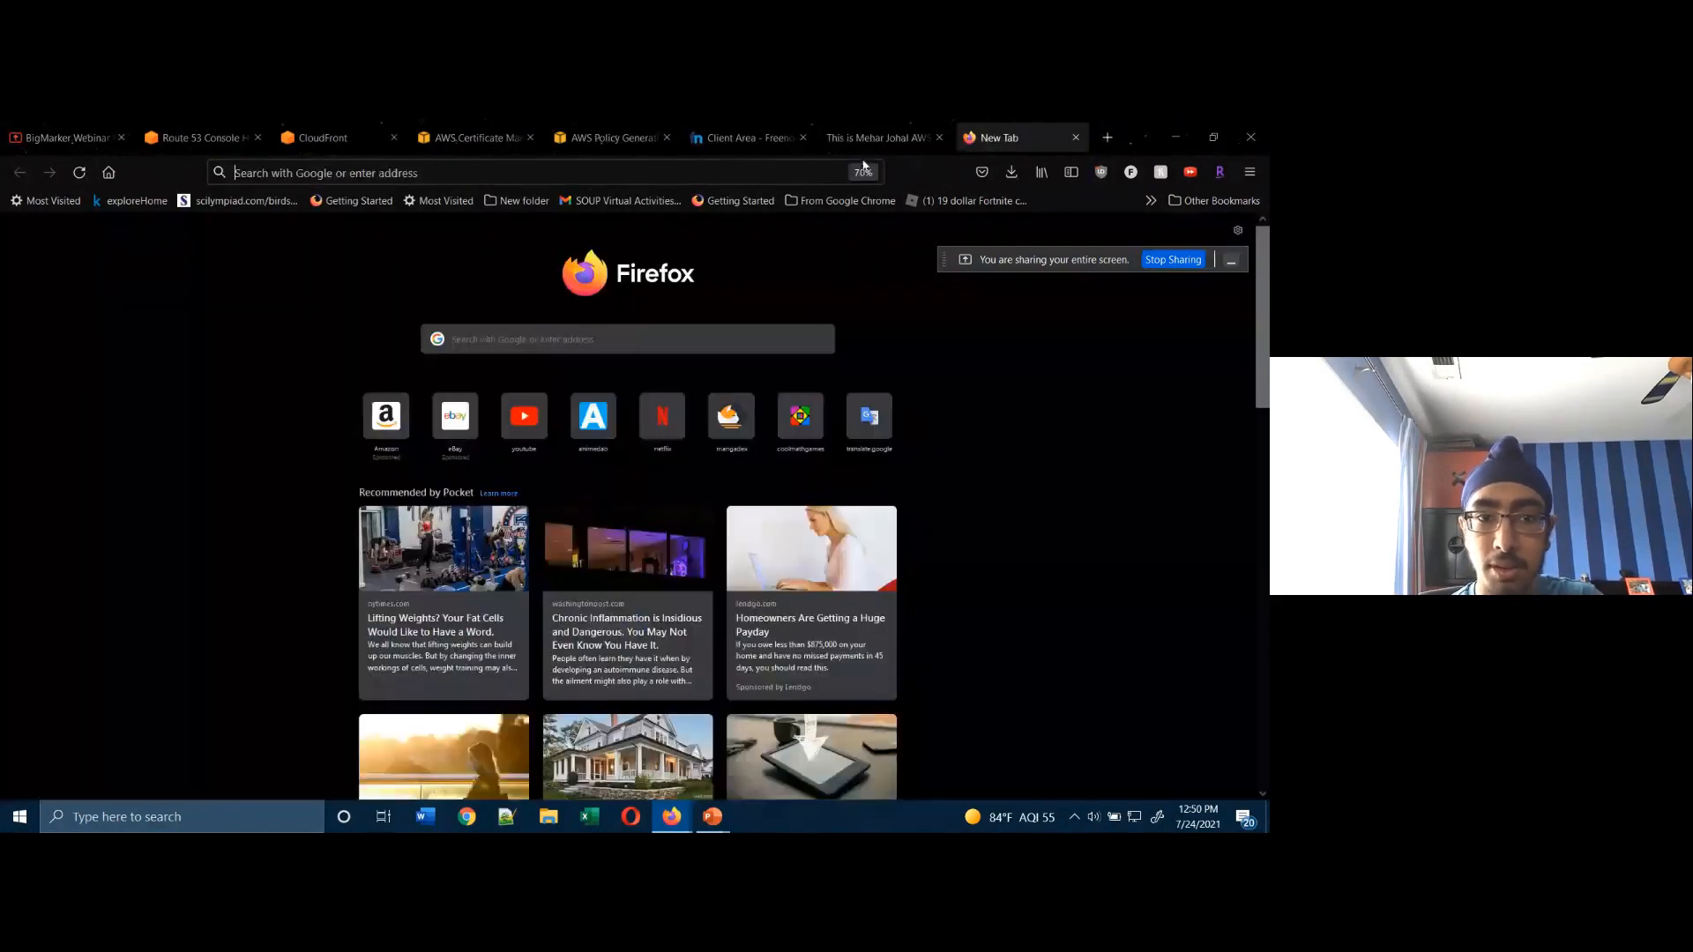
pyautogui.write('hsnavstaticdemotest.ml')
pyautogui.press('Return')
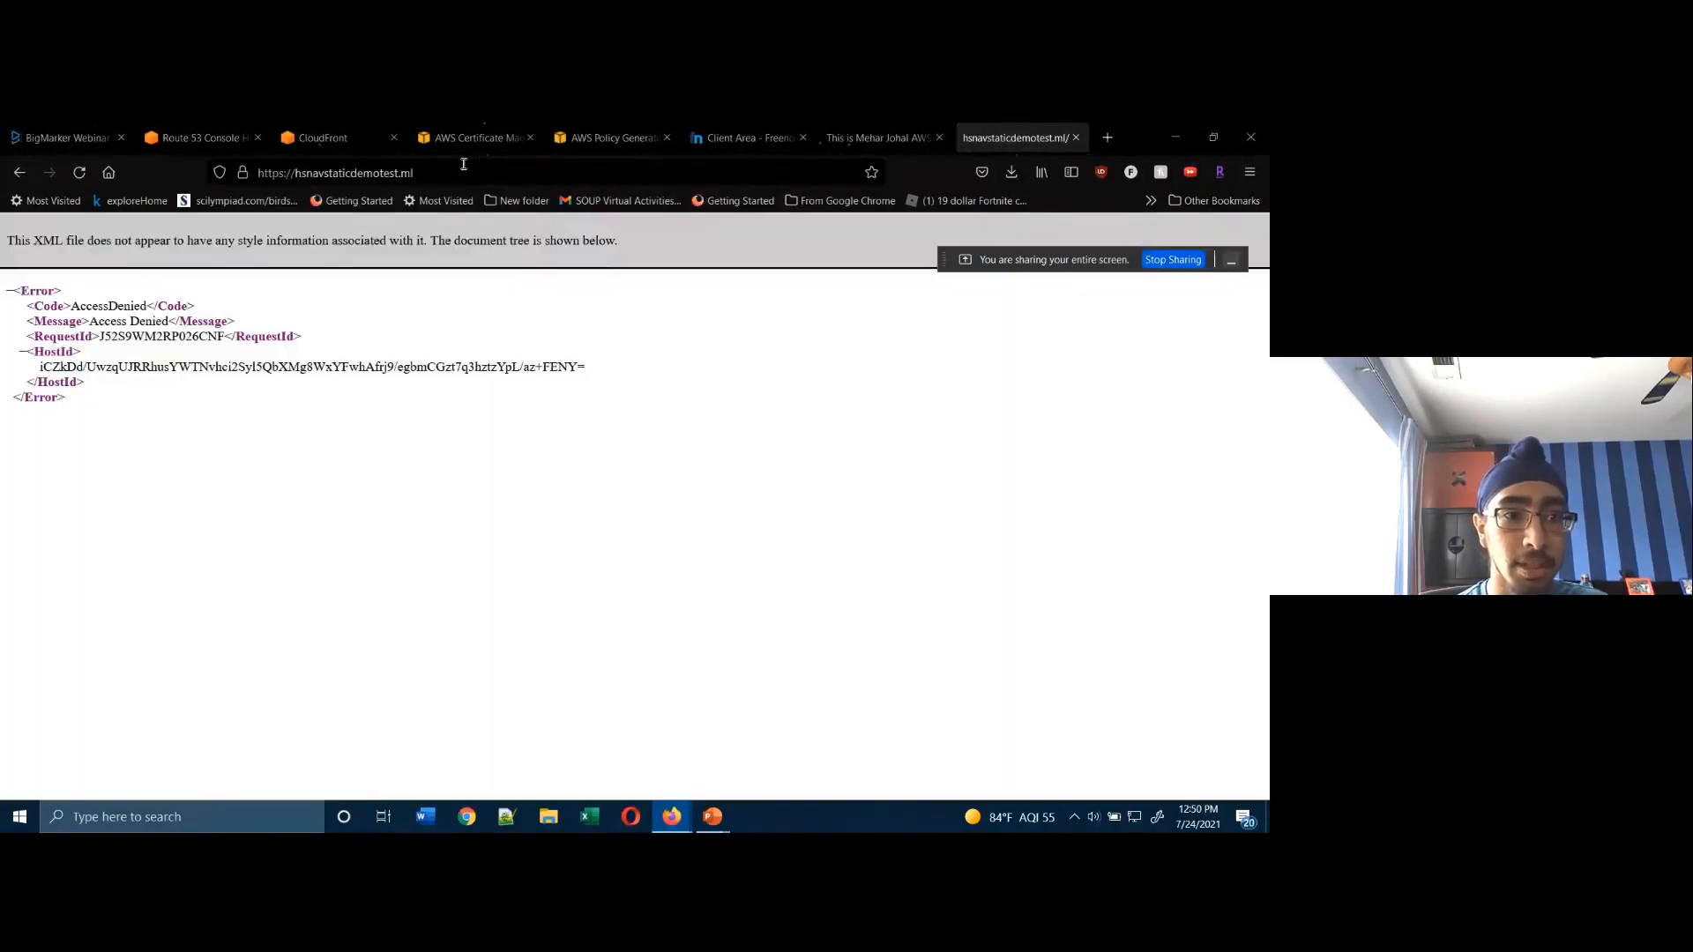
# Append index.html to the custom domain address to load the HS Navigator demo page
pyautogui.click(463, 164)
pyautogui.click(463, 164)
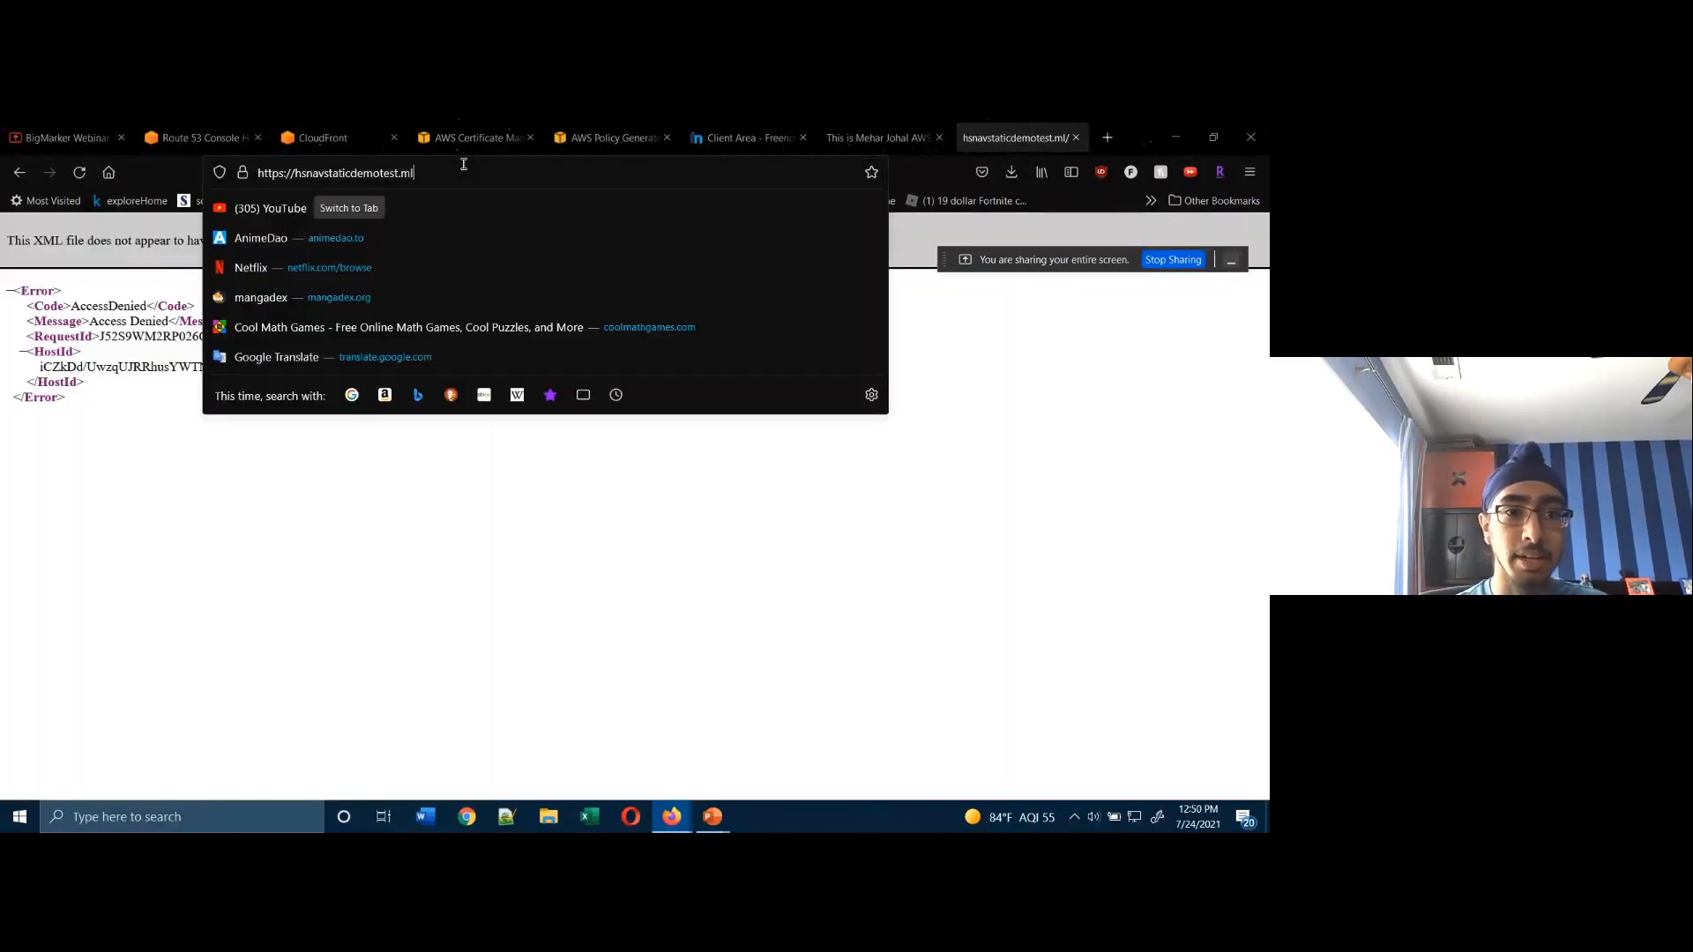
pyautogui.write('index.html')
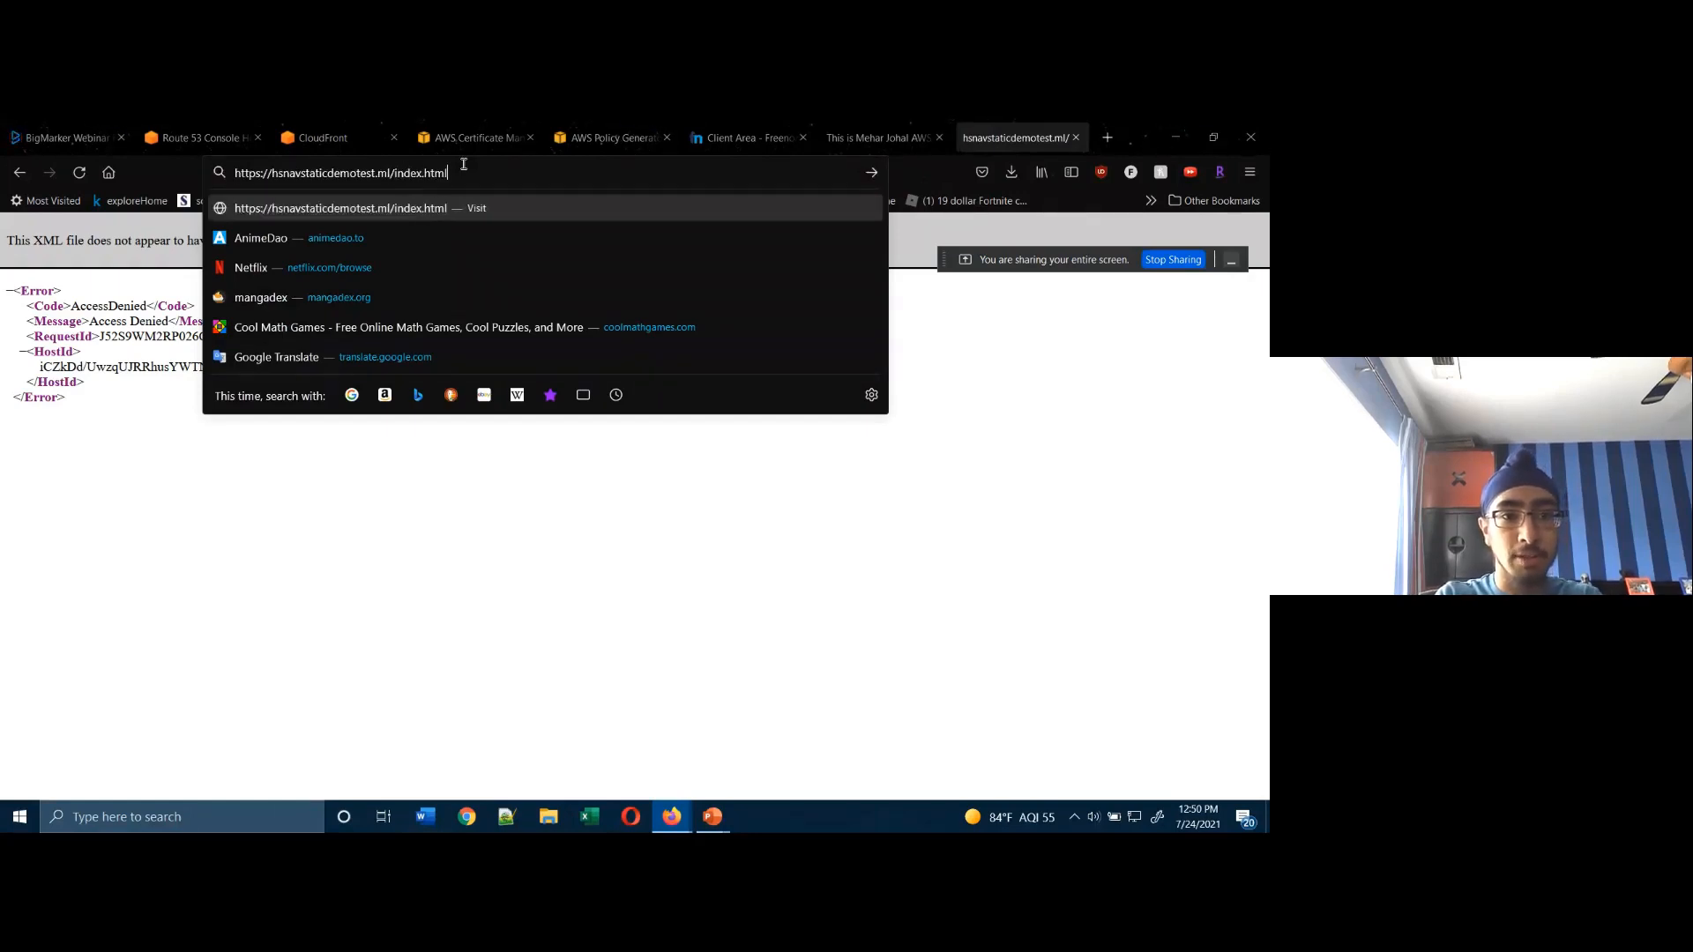
pyautogui.press('Return')
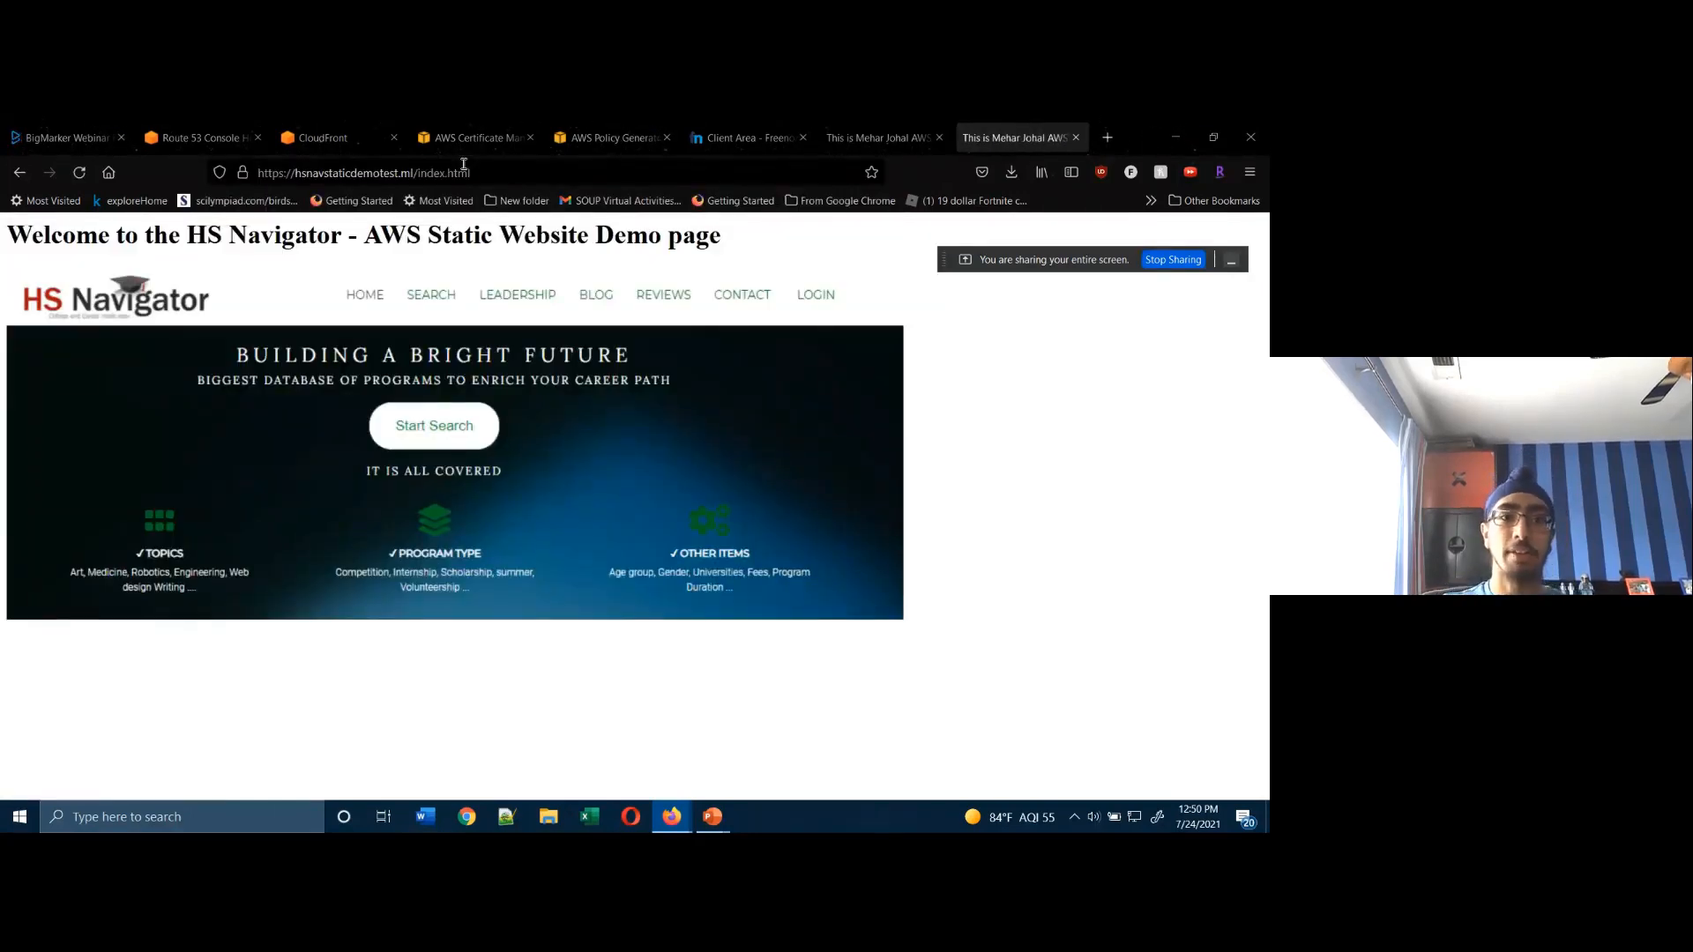
# Compare the S3 bucket address with the hsnavstaticdemotest.ml address across the two tabs
pyautogui.click(891, 135)
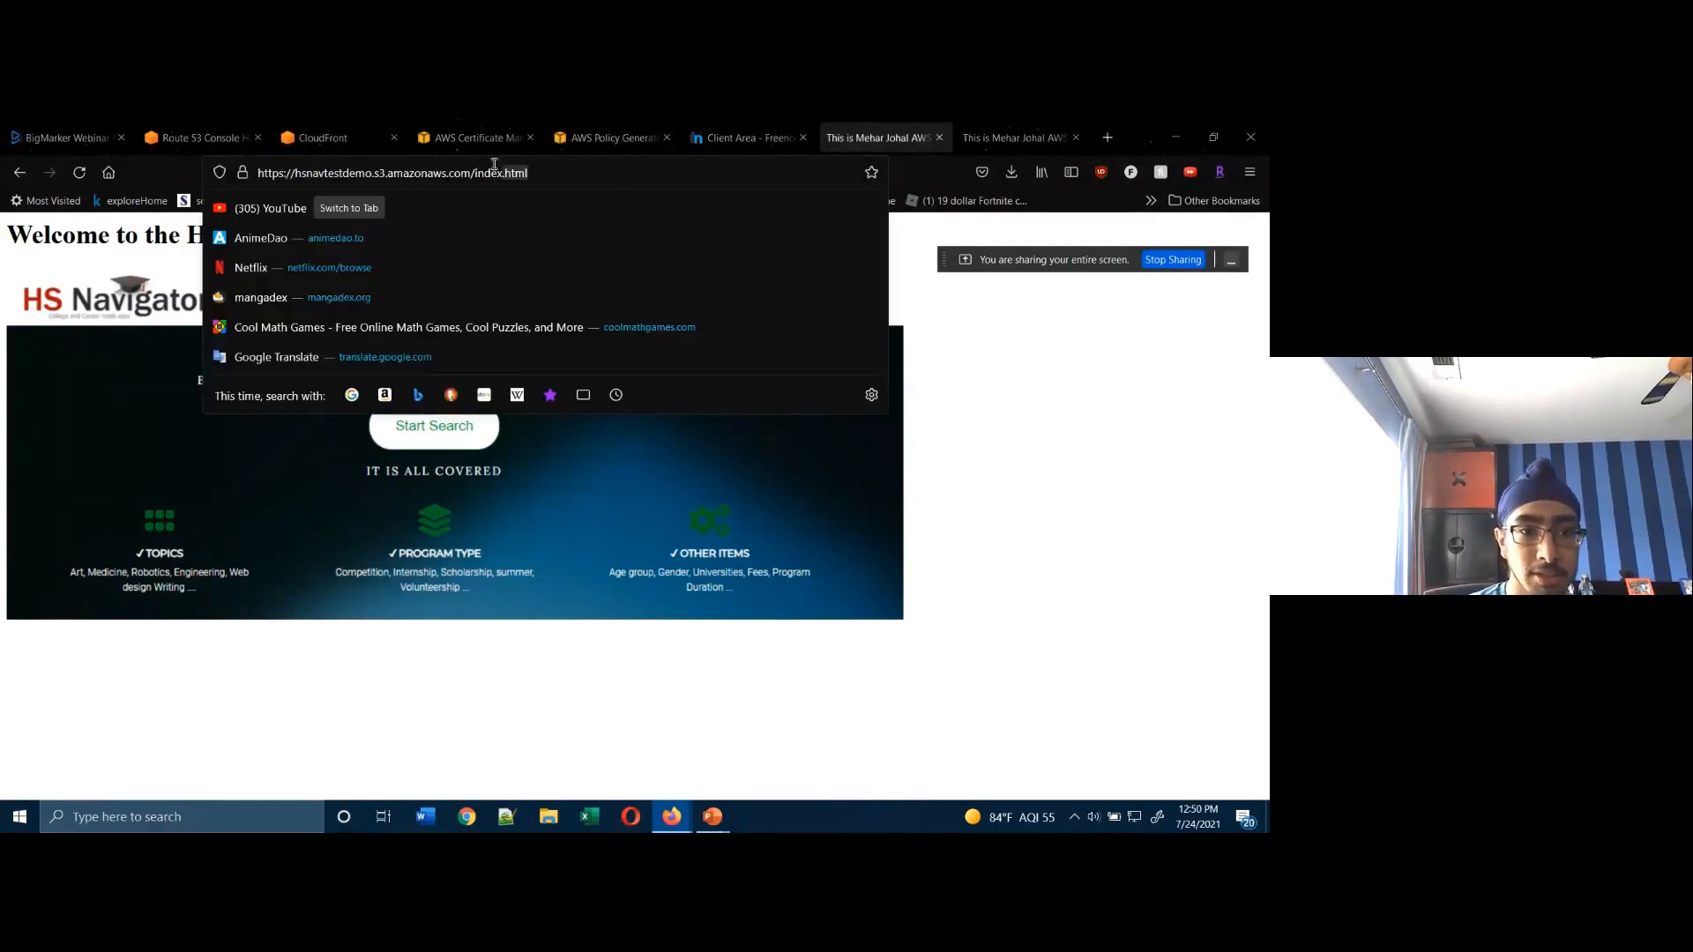
pyautogui.moveTo(492, 174); pyautogui.dragTo(420, 164)
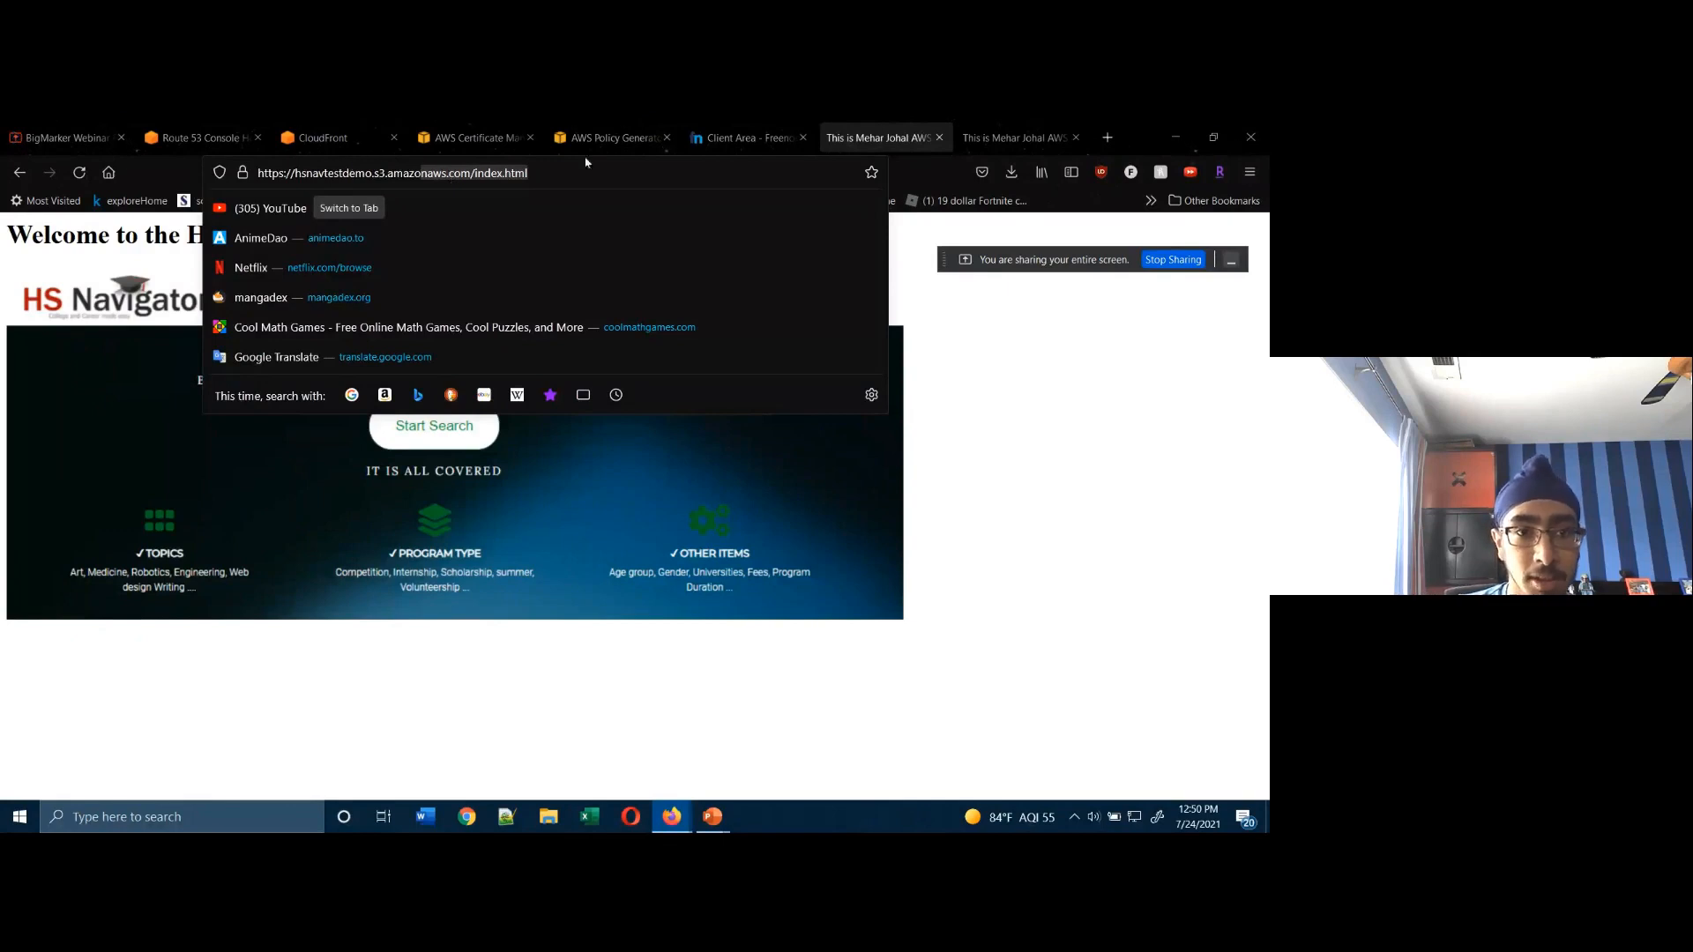
pyautogui.click(992, 125)
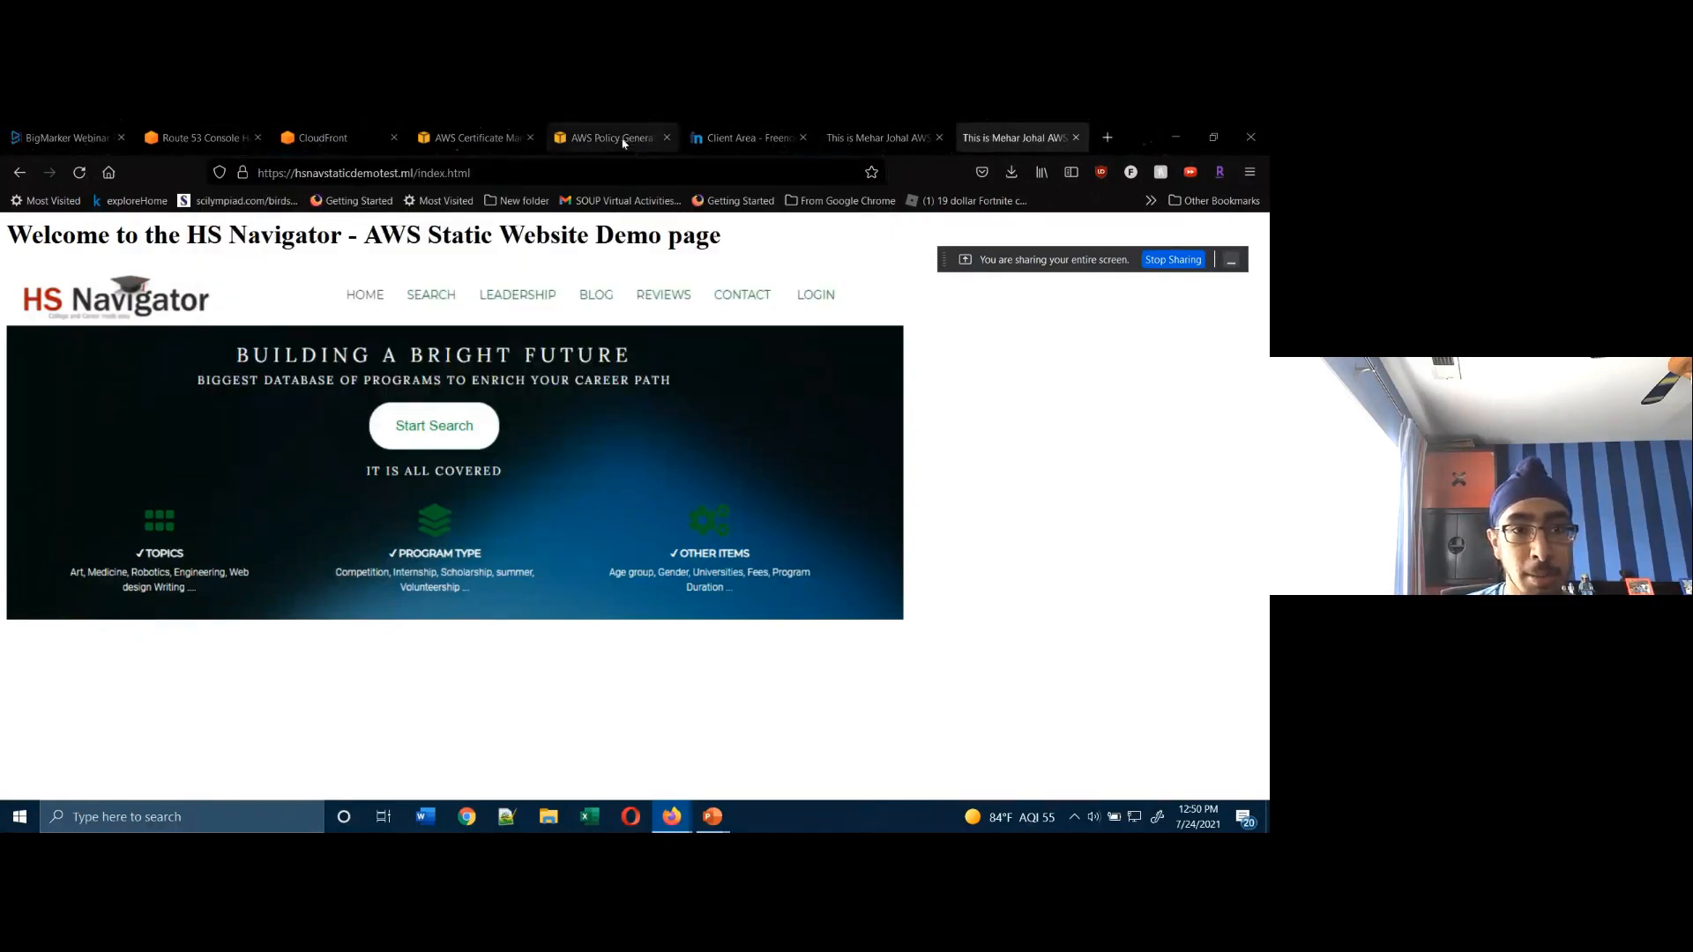
pyautogui.click(864, 129)
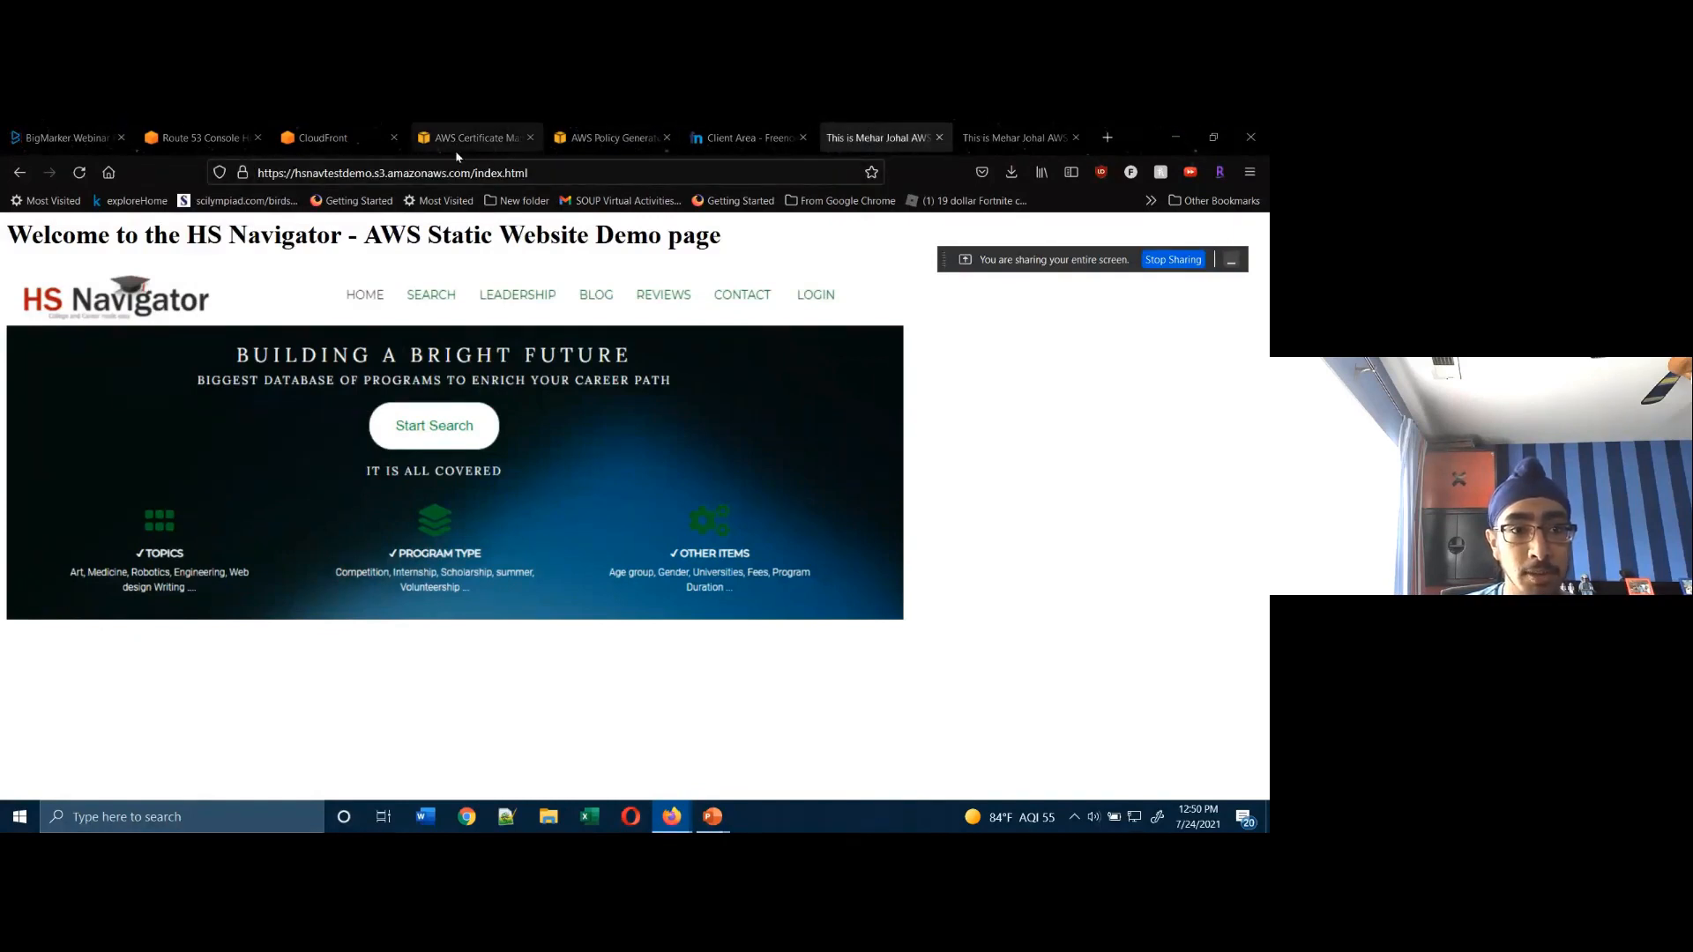
pyautogui.moveTo(289, 170); pyautogui.dragTo(456, 171)
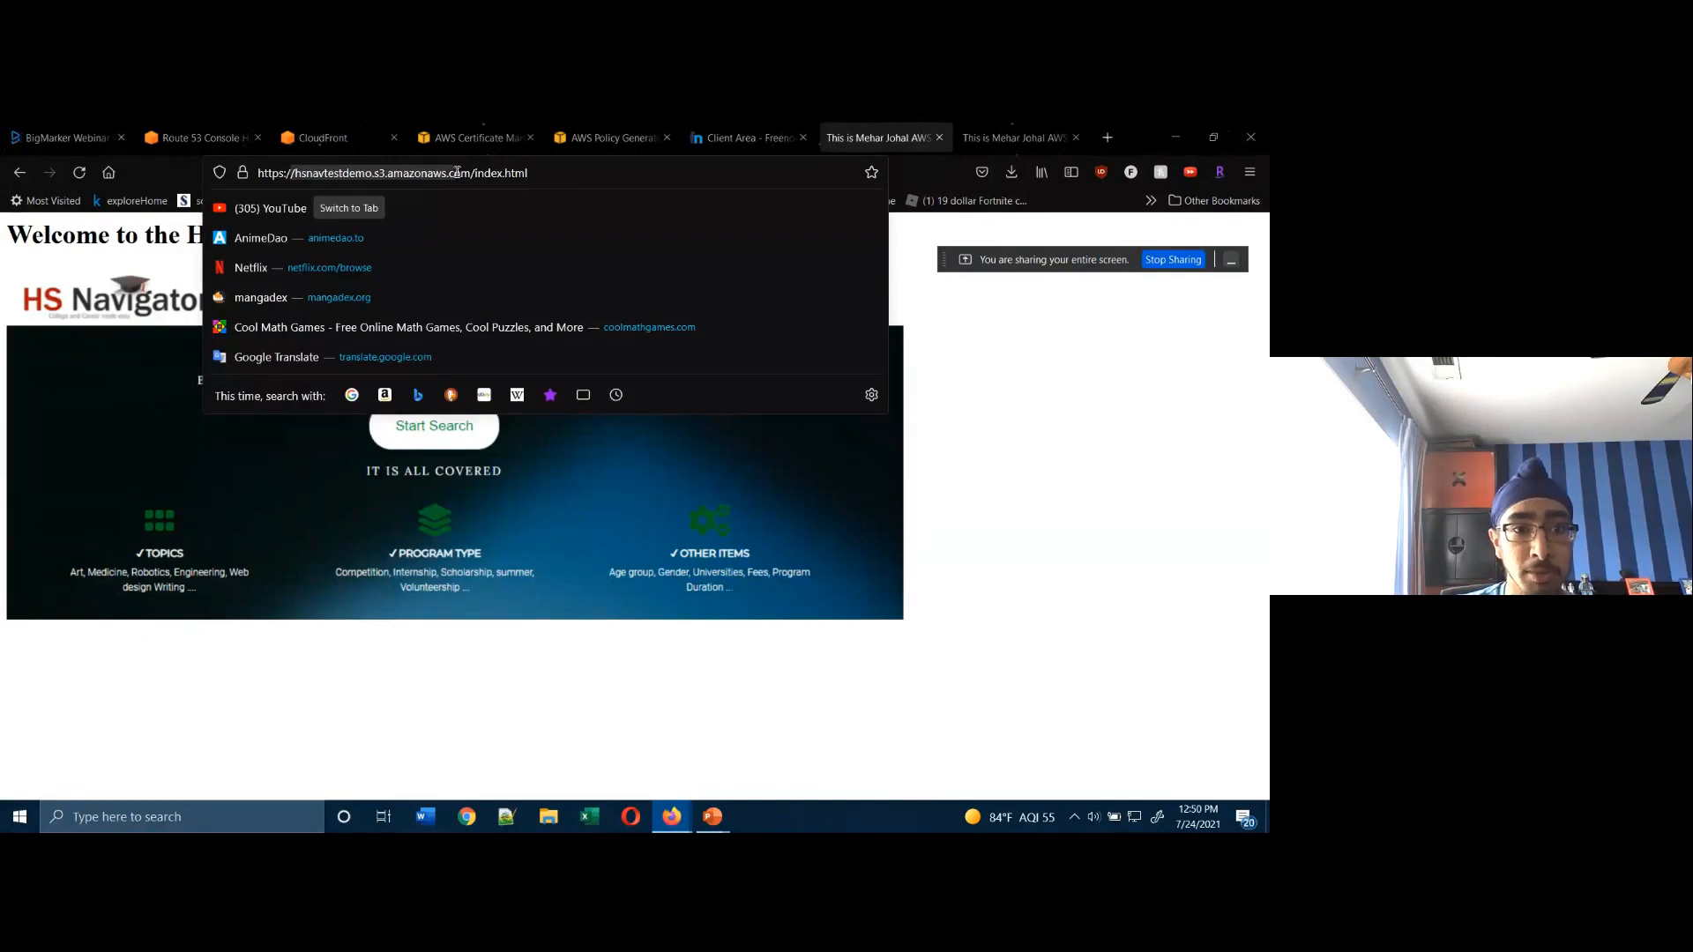
pyautogui.click(981, 132)
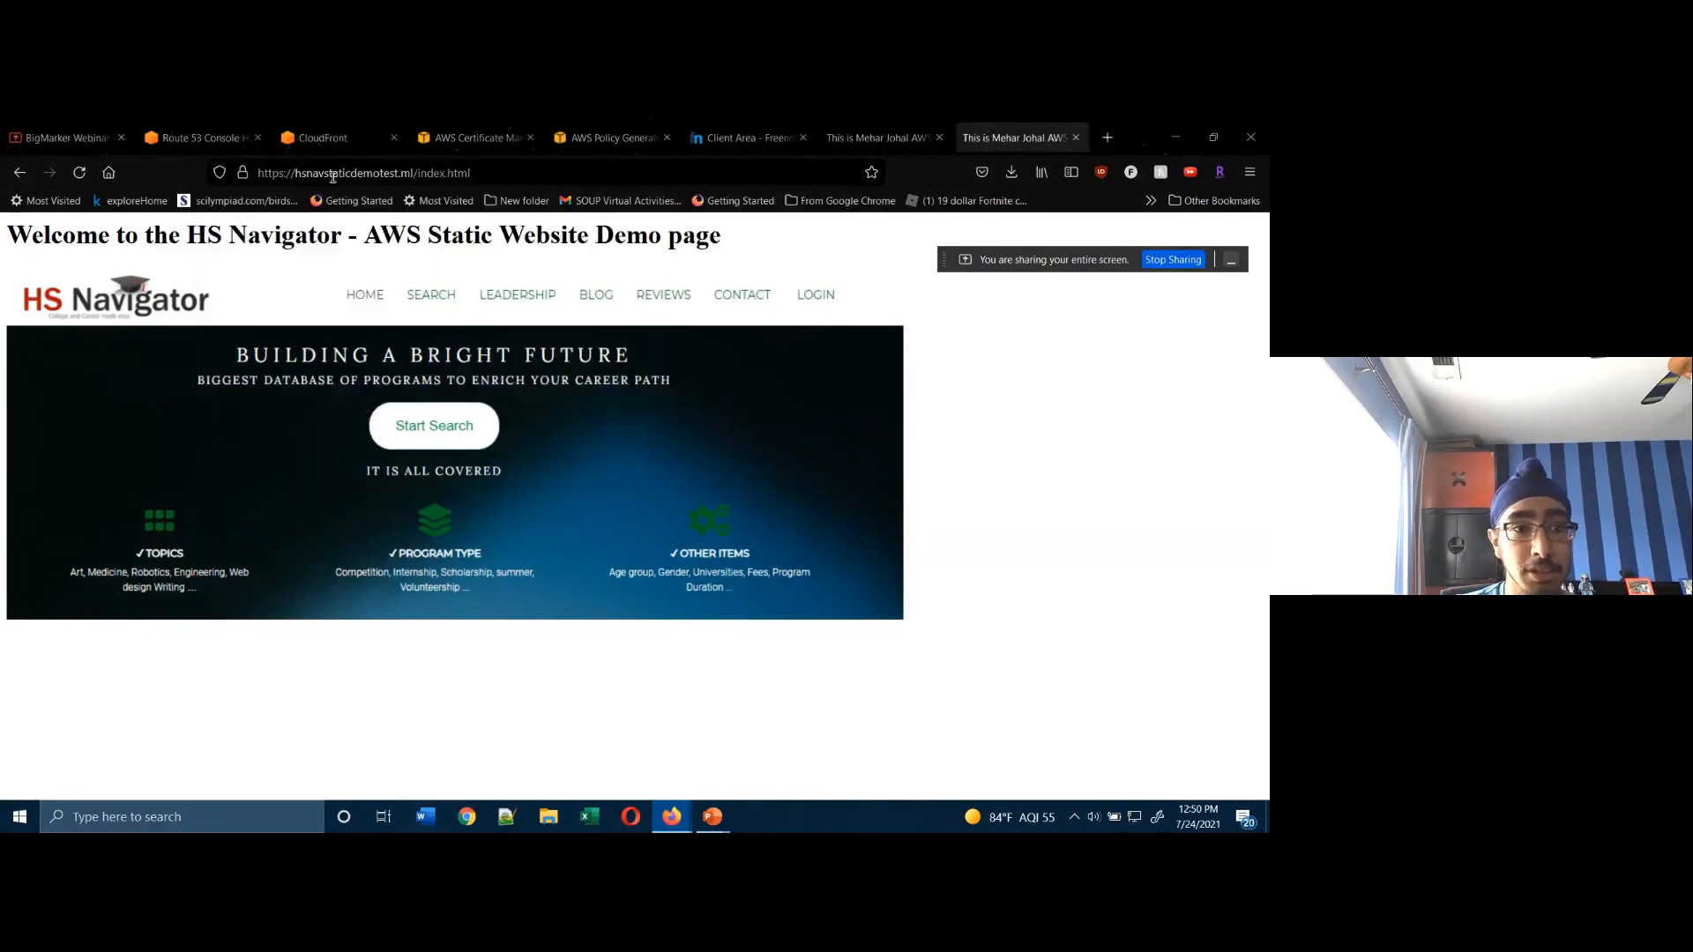
pyautogui.click(285, 174)
pyautogui.click(273, 174)
pyautogui.moveTo(299, 179); pyautogui.dragTo(257, 175)
# Confirm the S3-hosted and custom-domain pages match, then select index.html in the address
pyautogui.click(262, 575)
pyautogui.click(271, 482)
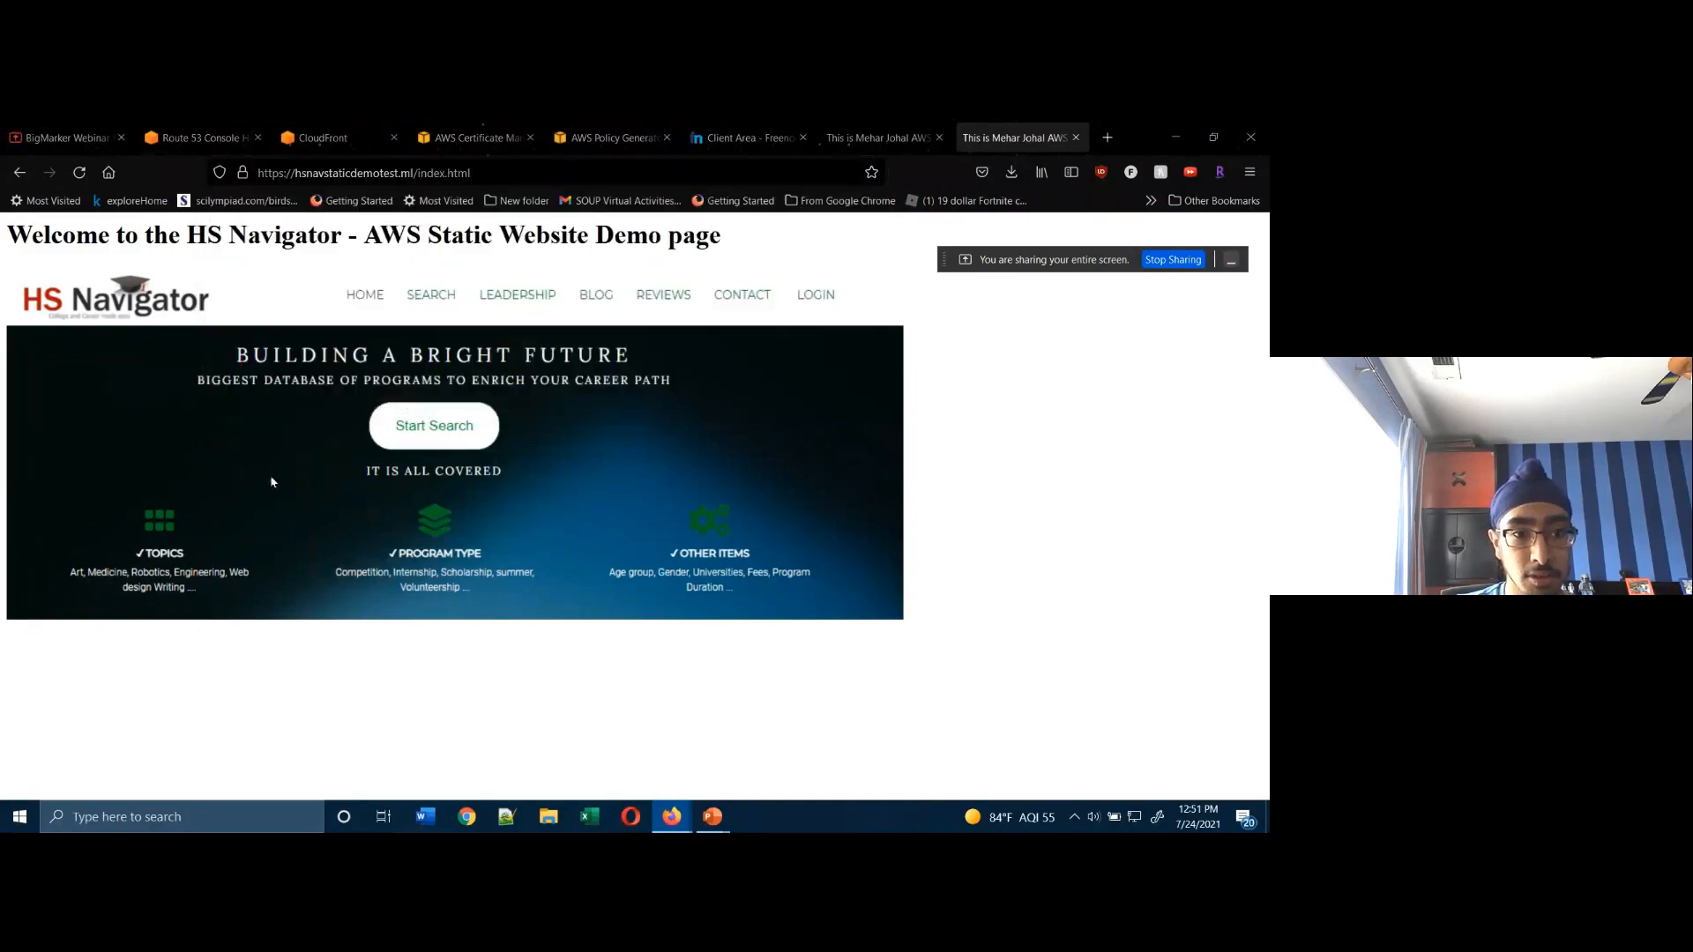
pyautogui.moveTo(247, 237); pyautogui.dragTo(524, 444)
pyautogui.click(112, 231)
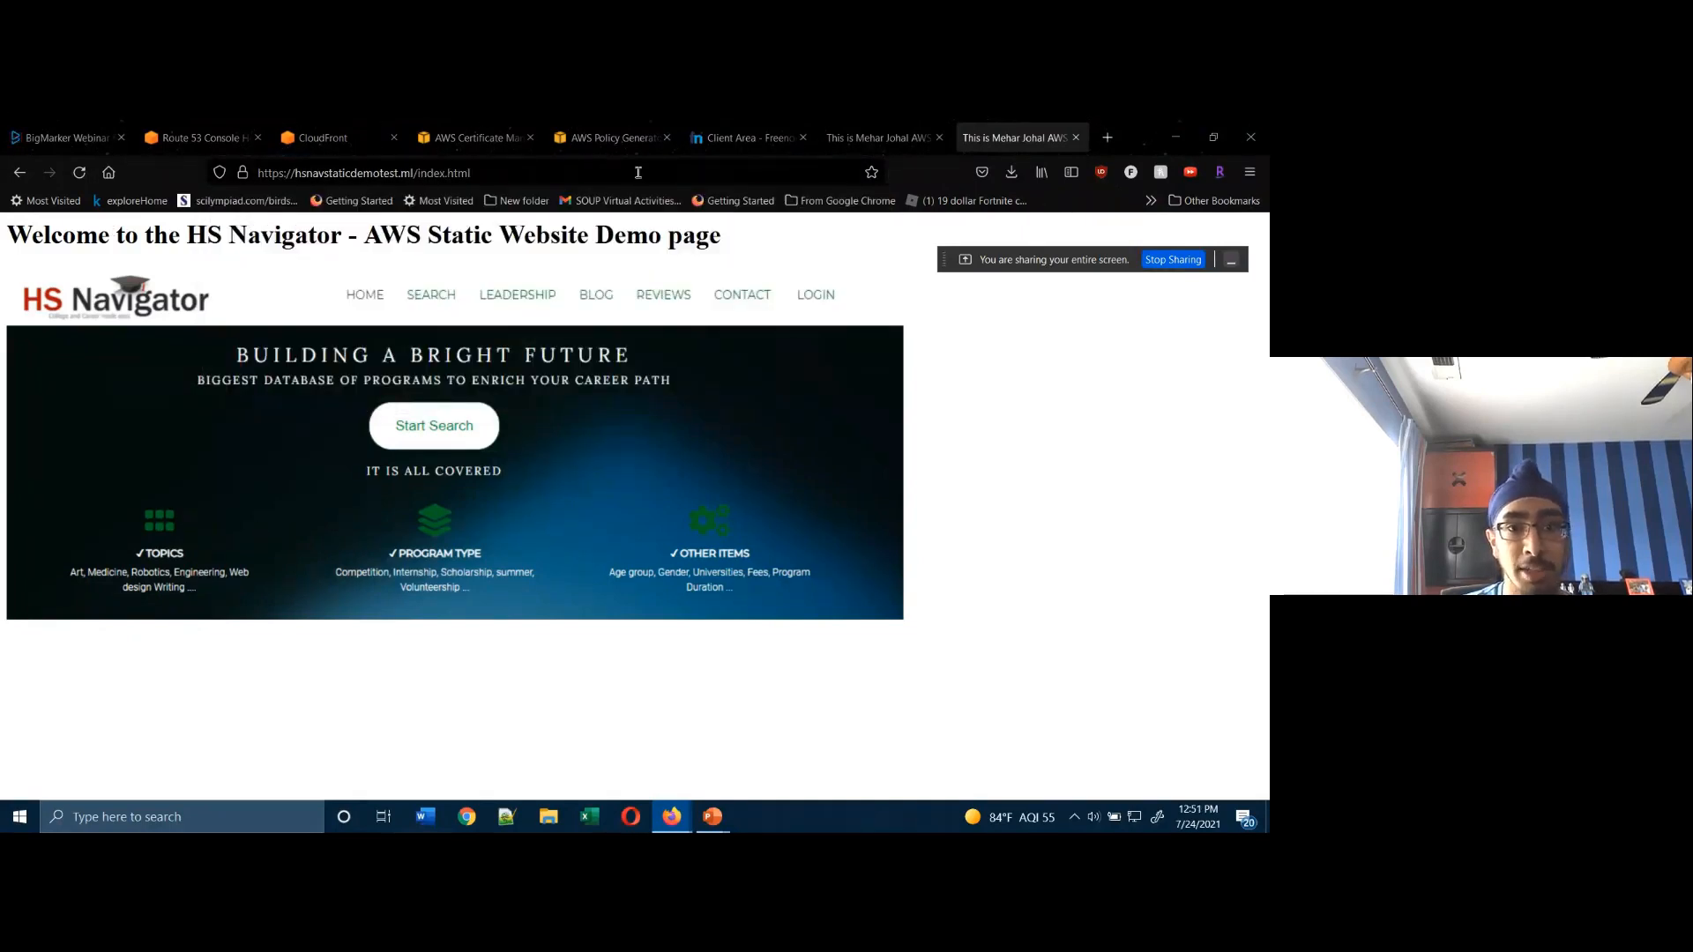
pyautogui.click(891, 127)
pyautogui.click(1008, 127)
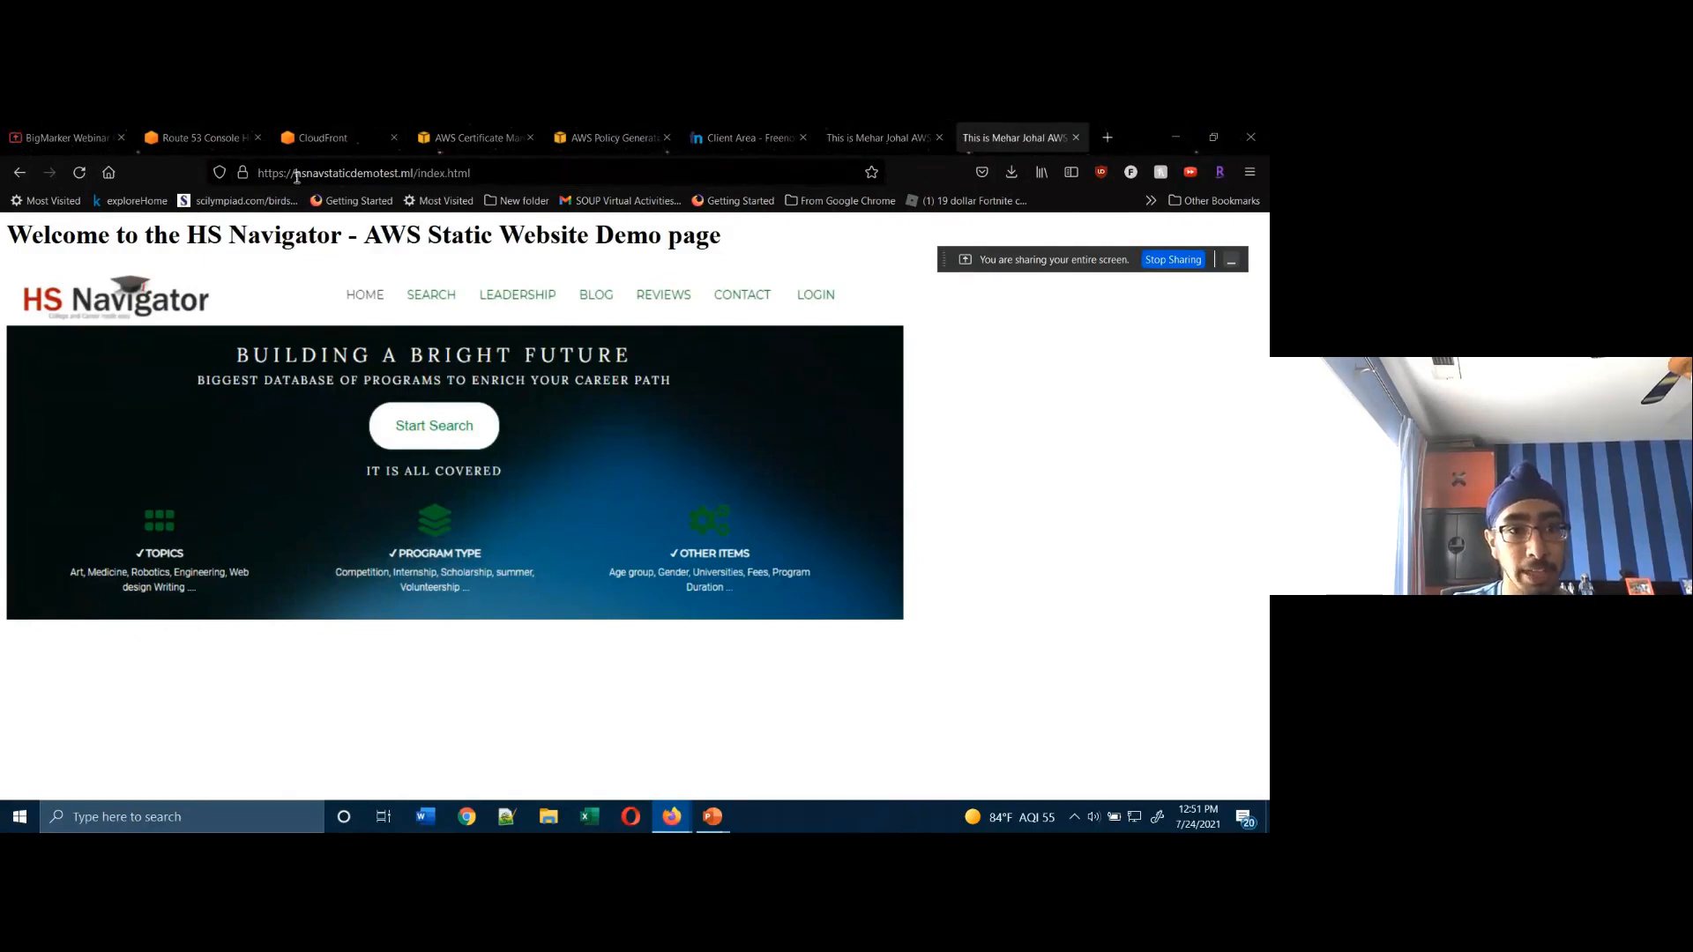
pyautogui.click(877, 138)
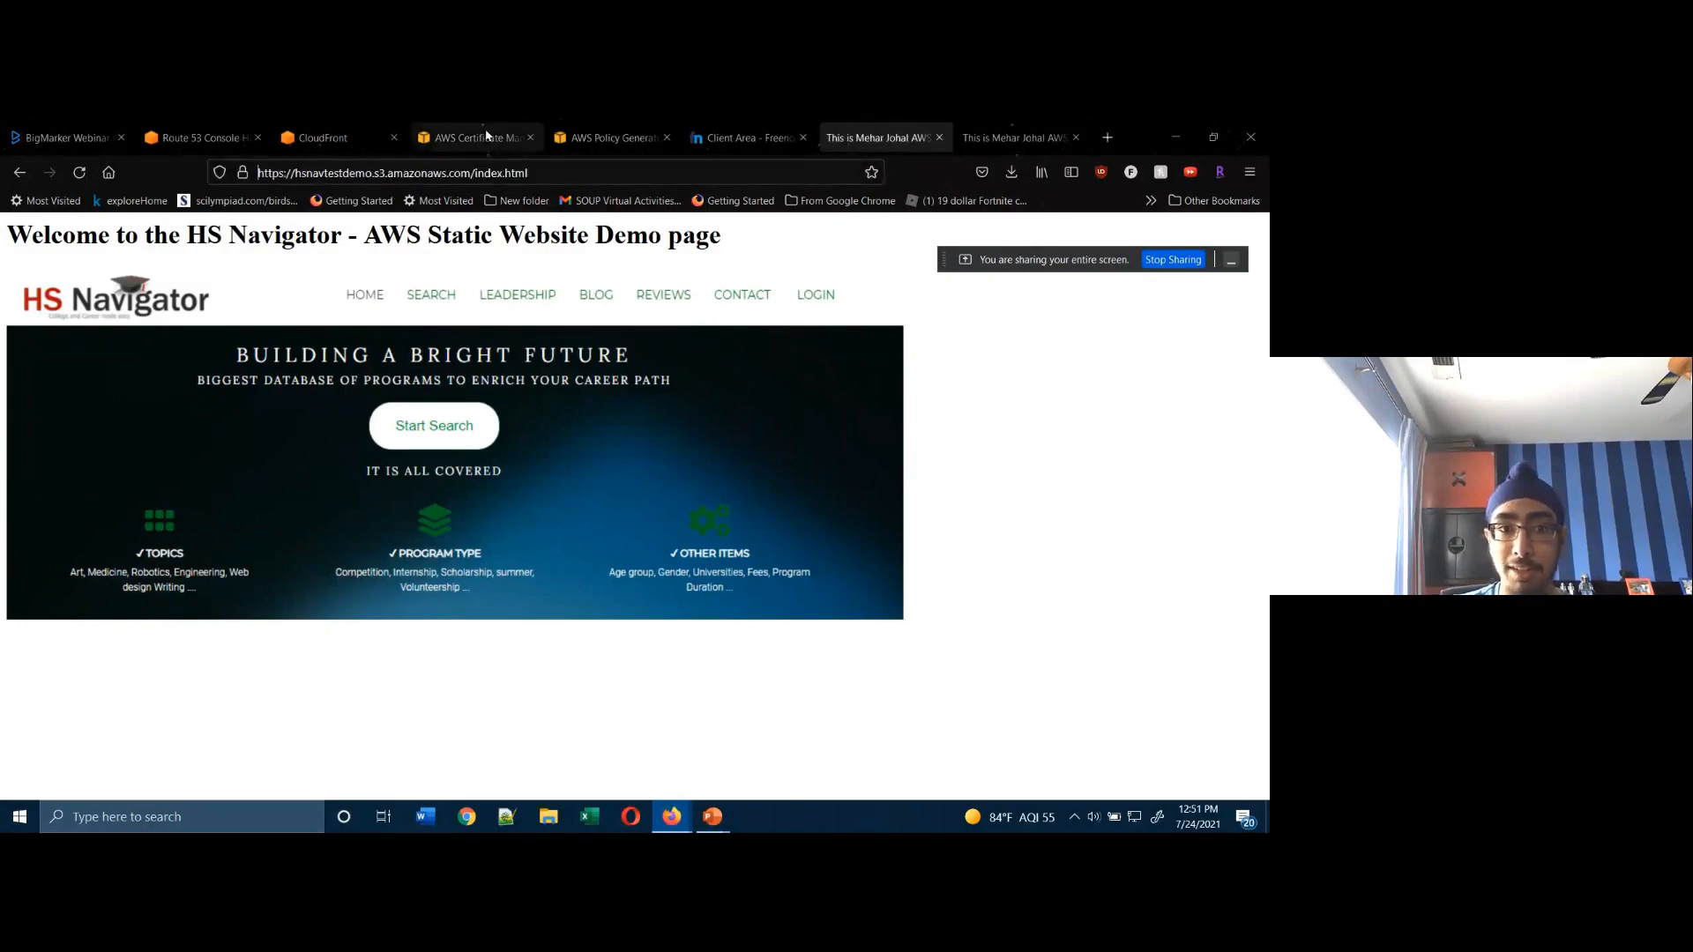
pyautogui.click(1014, 140)
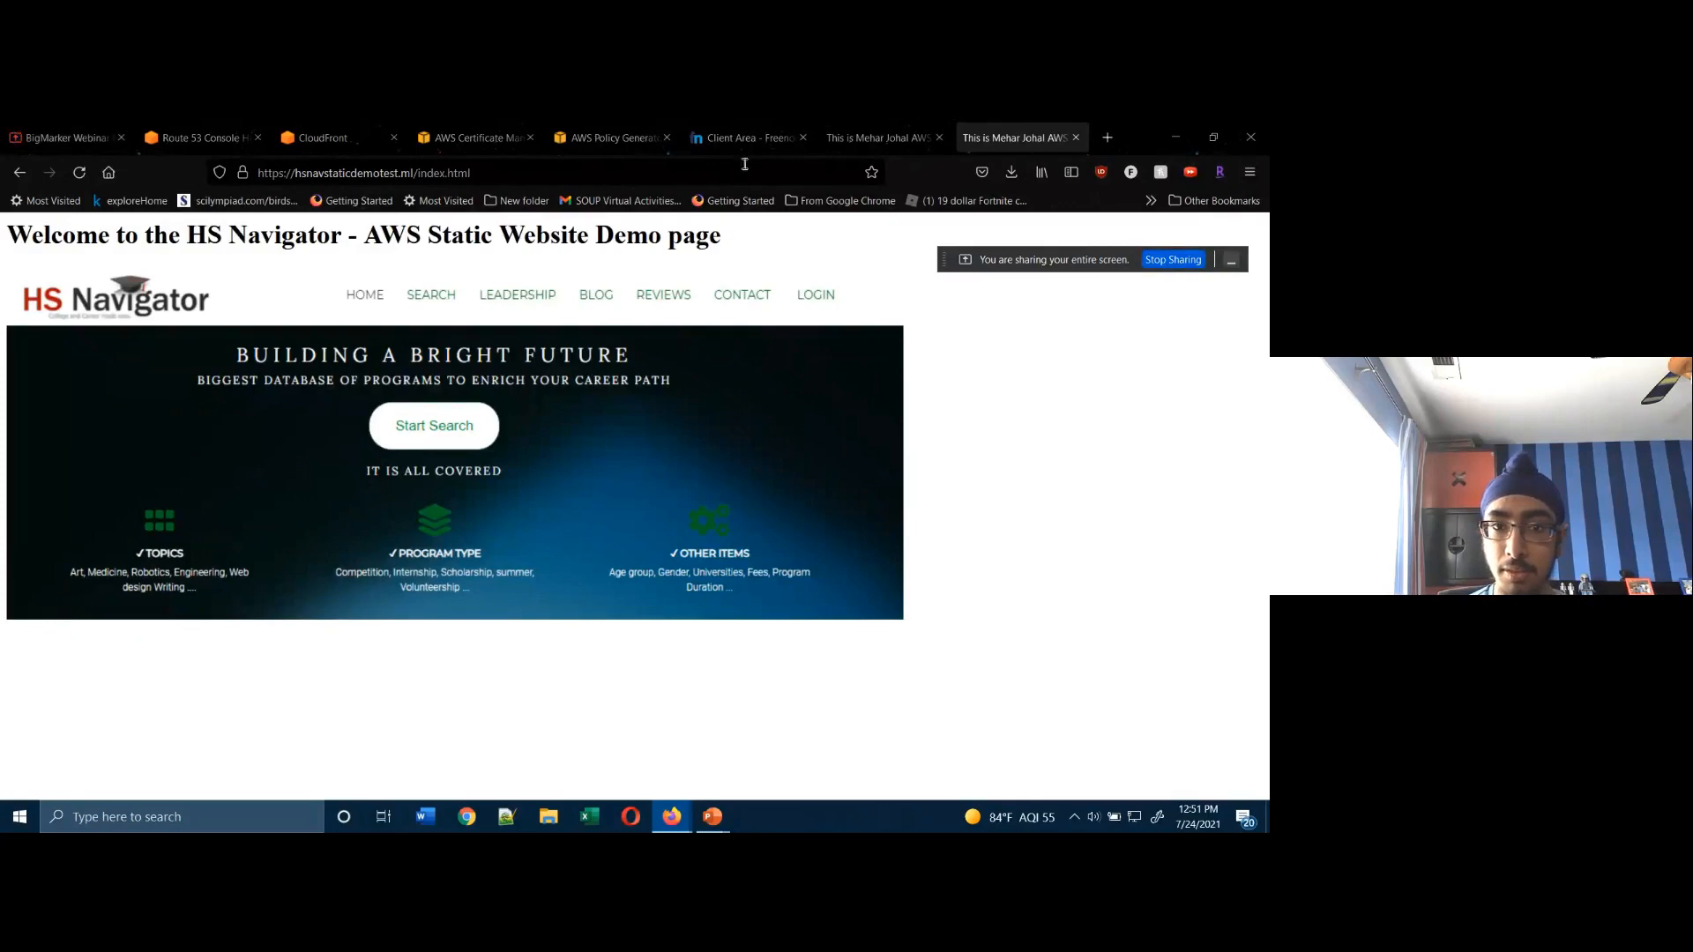
pyautogui.moveTo(472, 172); pyautogui.dragTo(420, 173)
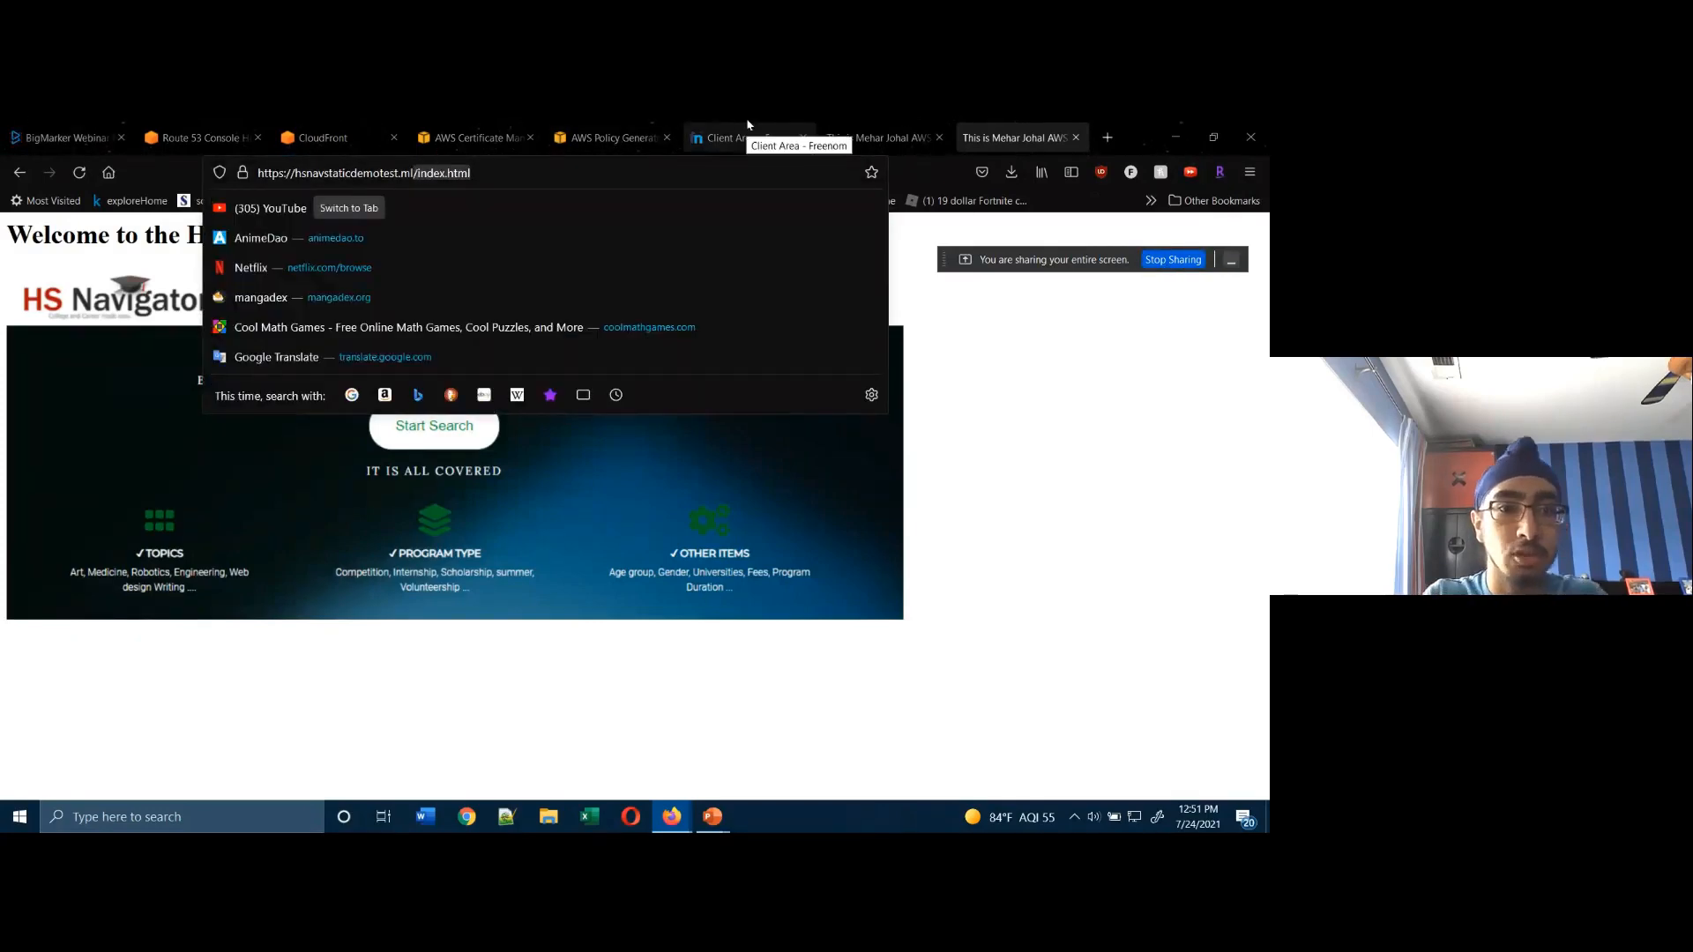
# Request made-up paths on both the custom domain and the S3 address to test missing pages
pyautogui.write('i')
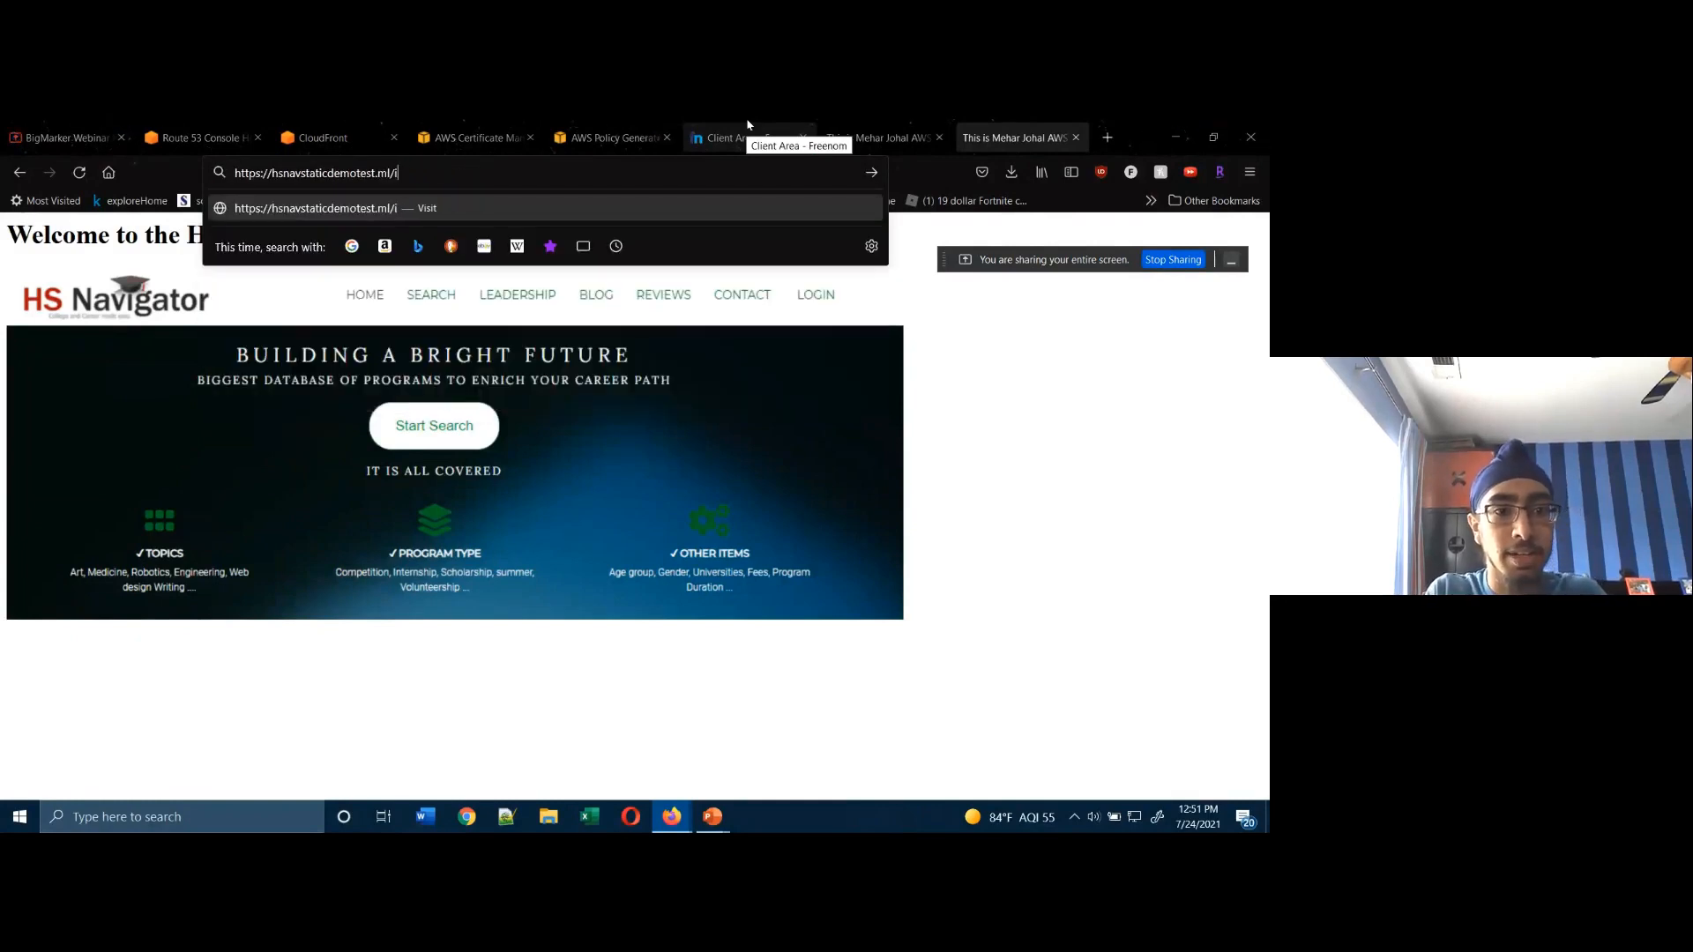
pyautogui.press('BackSpace')
pyautogui.write('asdjijsdiji')
pyautogui.press('Return')
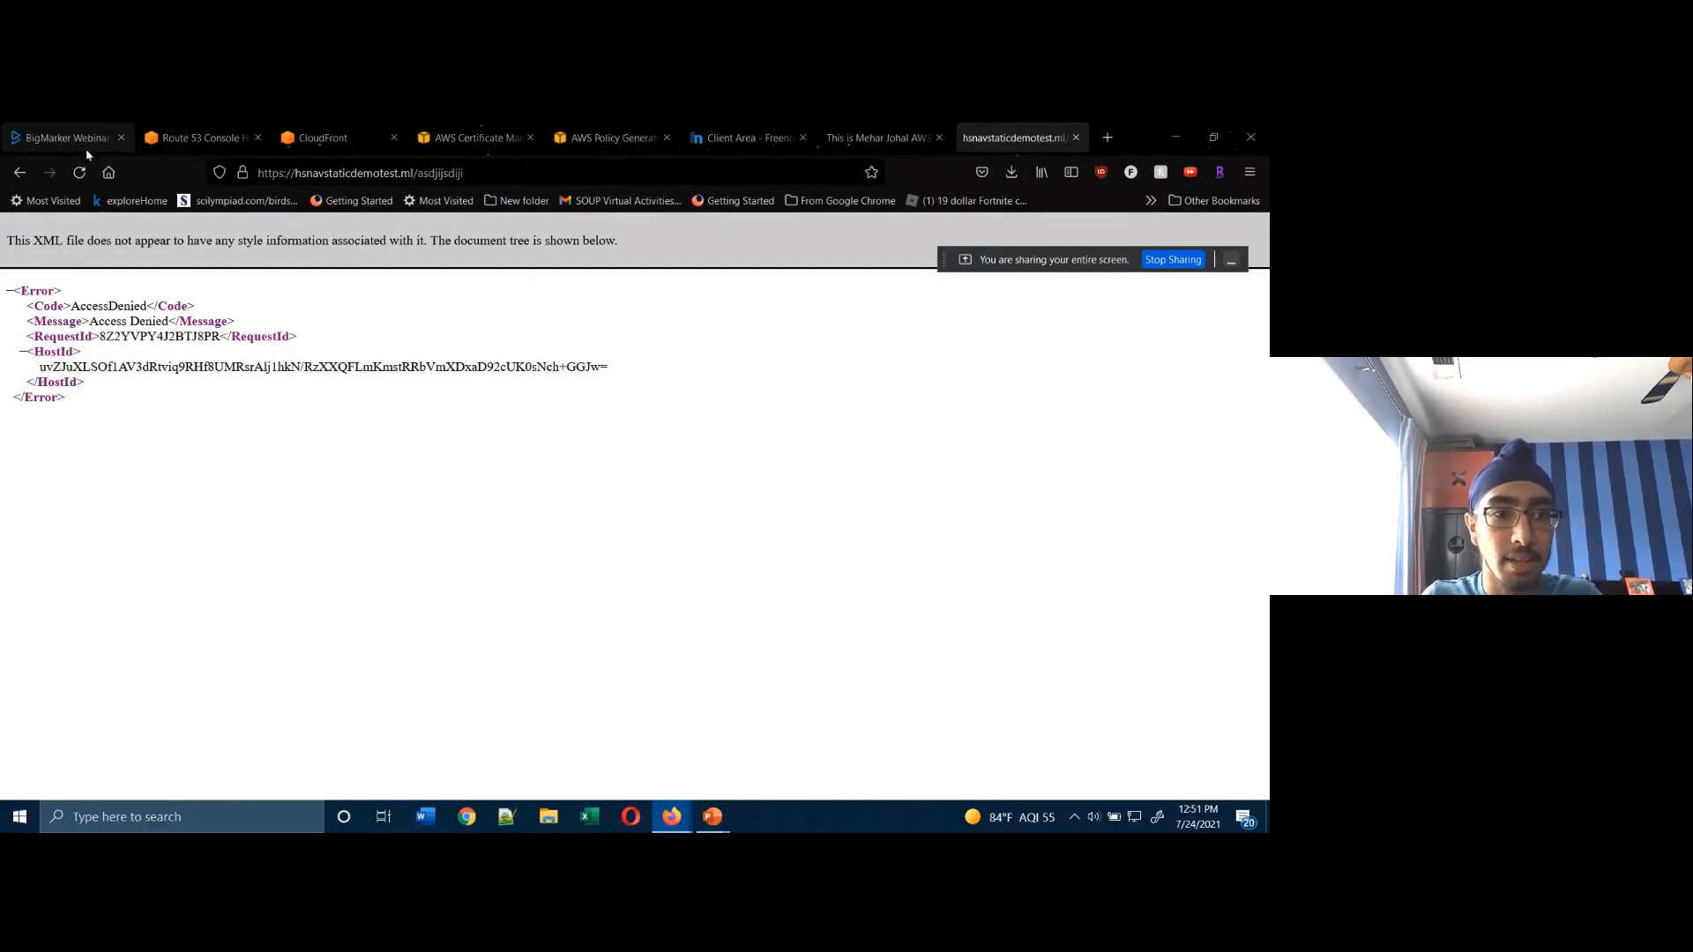
pyautogui.click(878, 137)
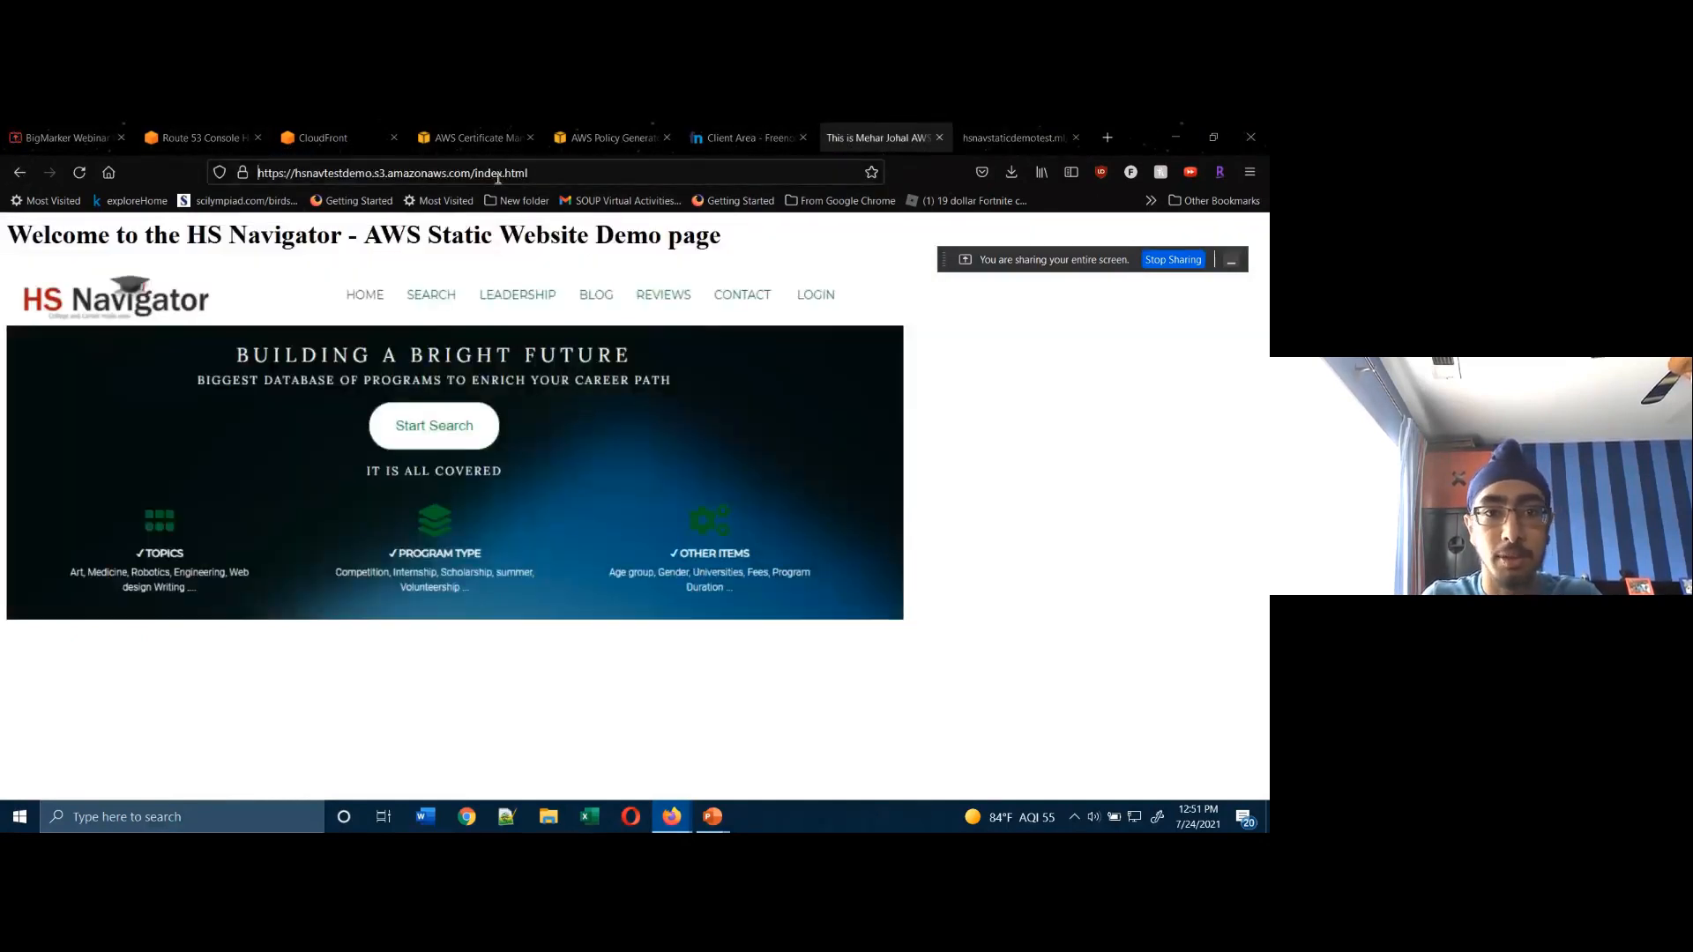
pyautogui.click(504, 174)
pyautogui.write('asfasfasf')
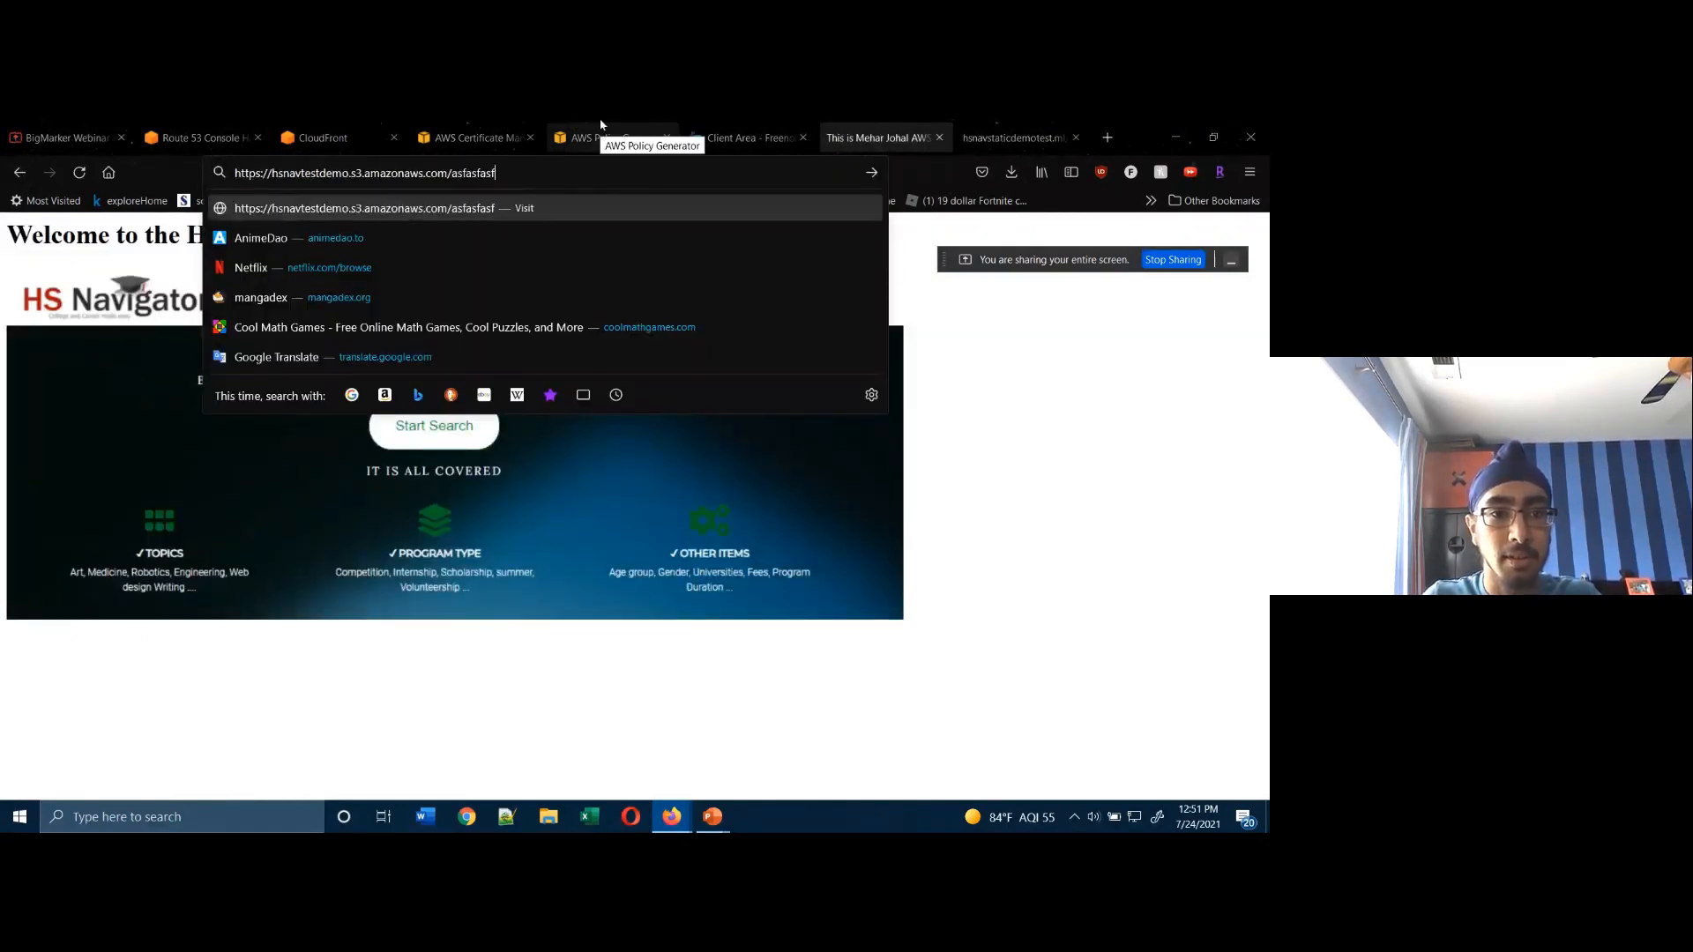
pyautogui.press('Return')
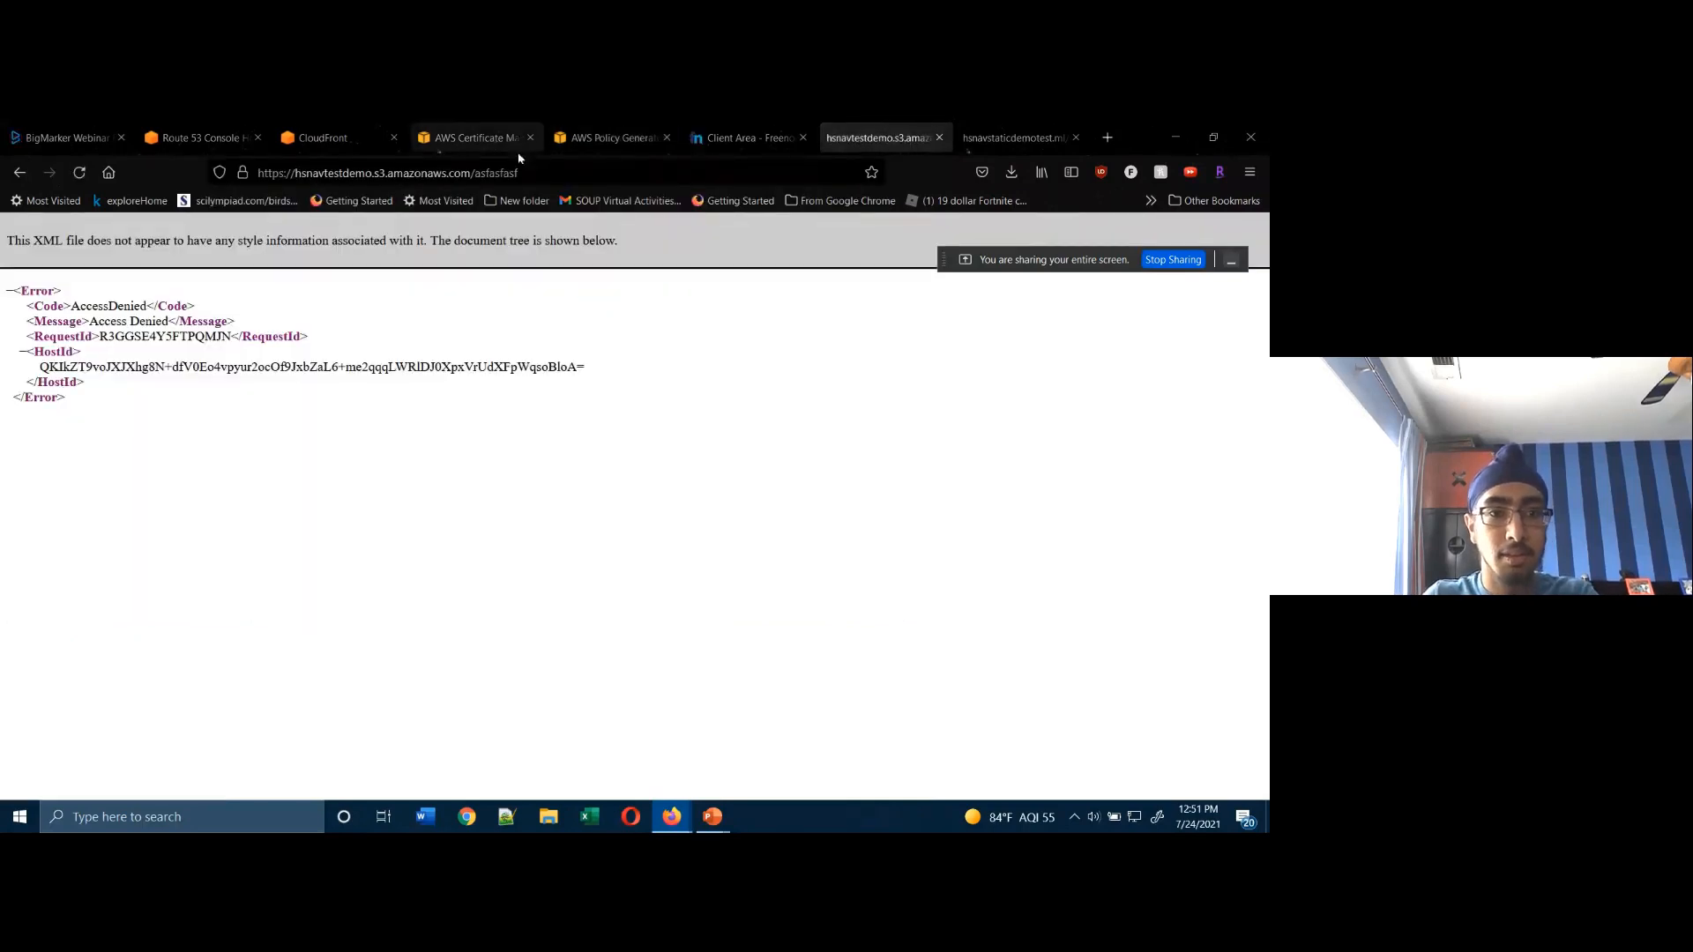
# Load error.html on hsnavstaticdemotest.ml and follow its link back to the demo home page
pyautogui.click(997, 134)
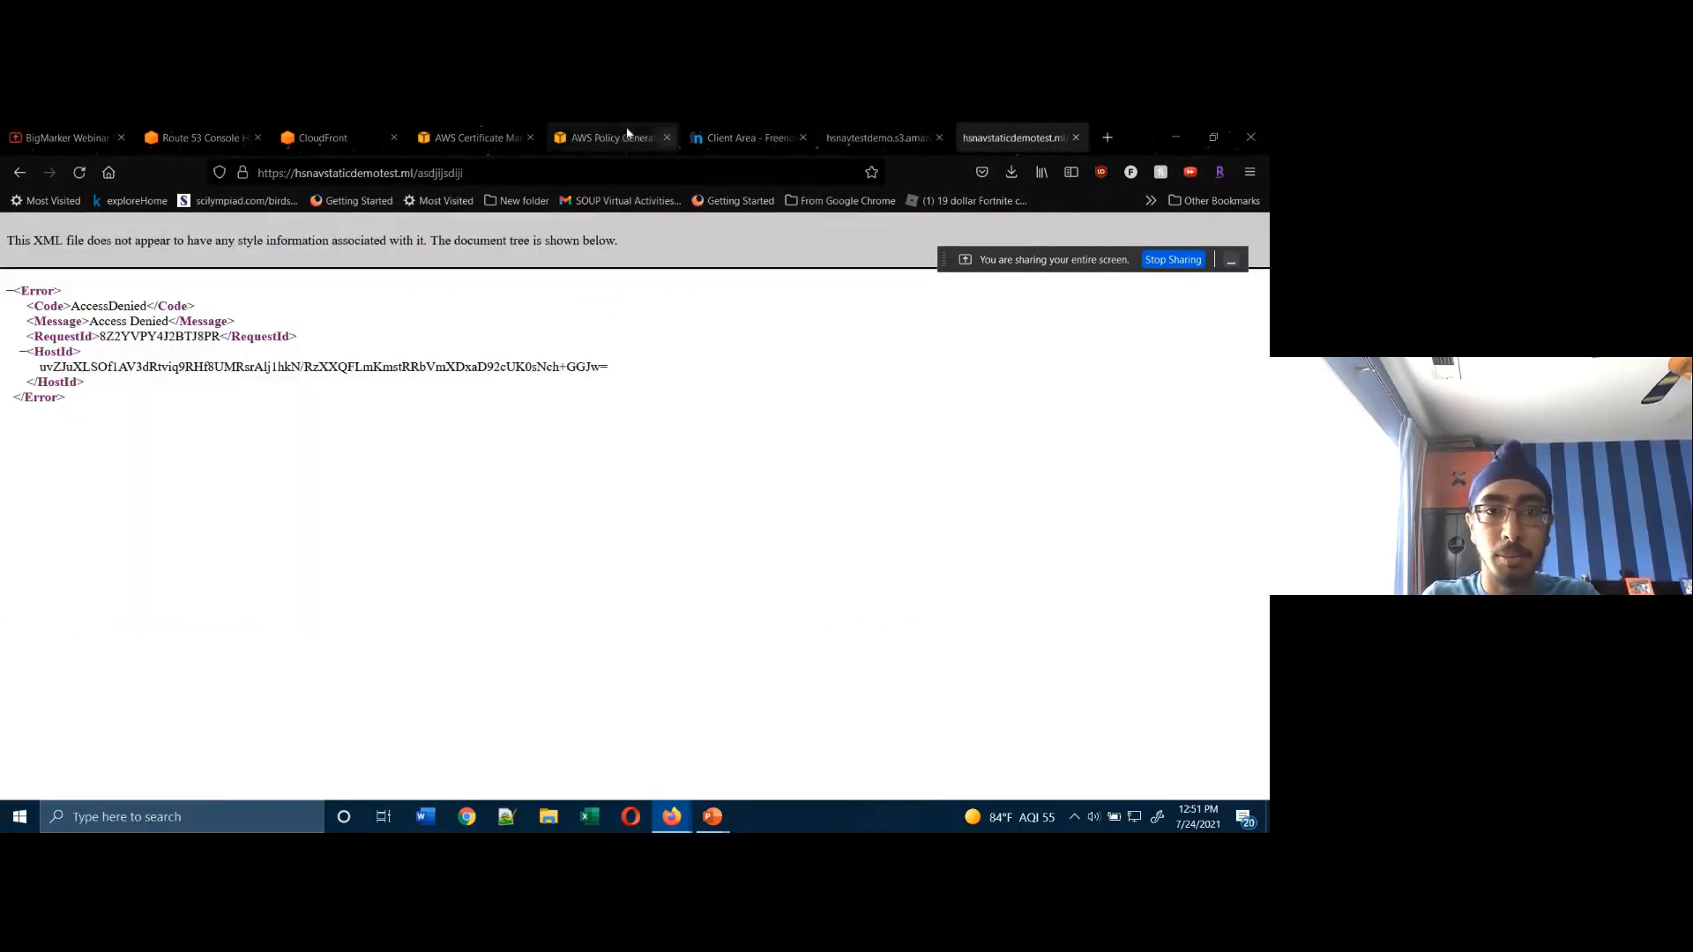
pyautogui.doubleClick(538, 167)
pyautogui.write('err')
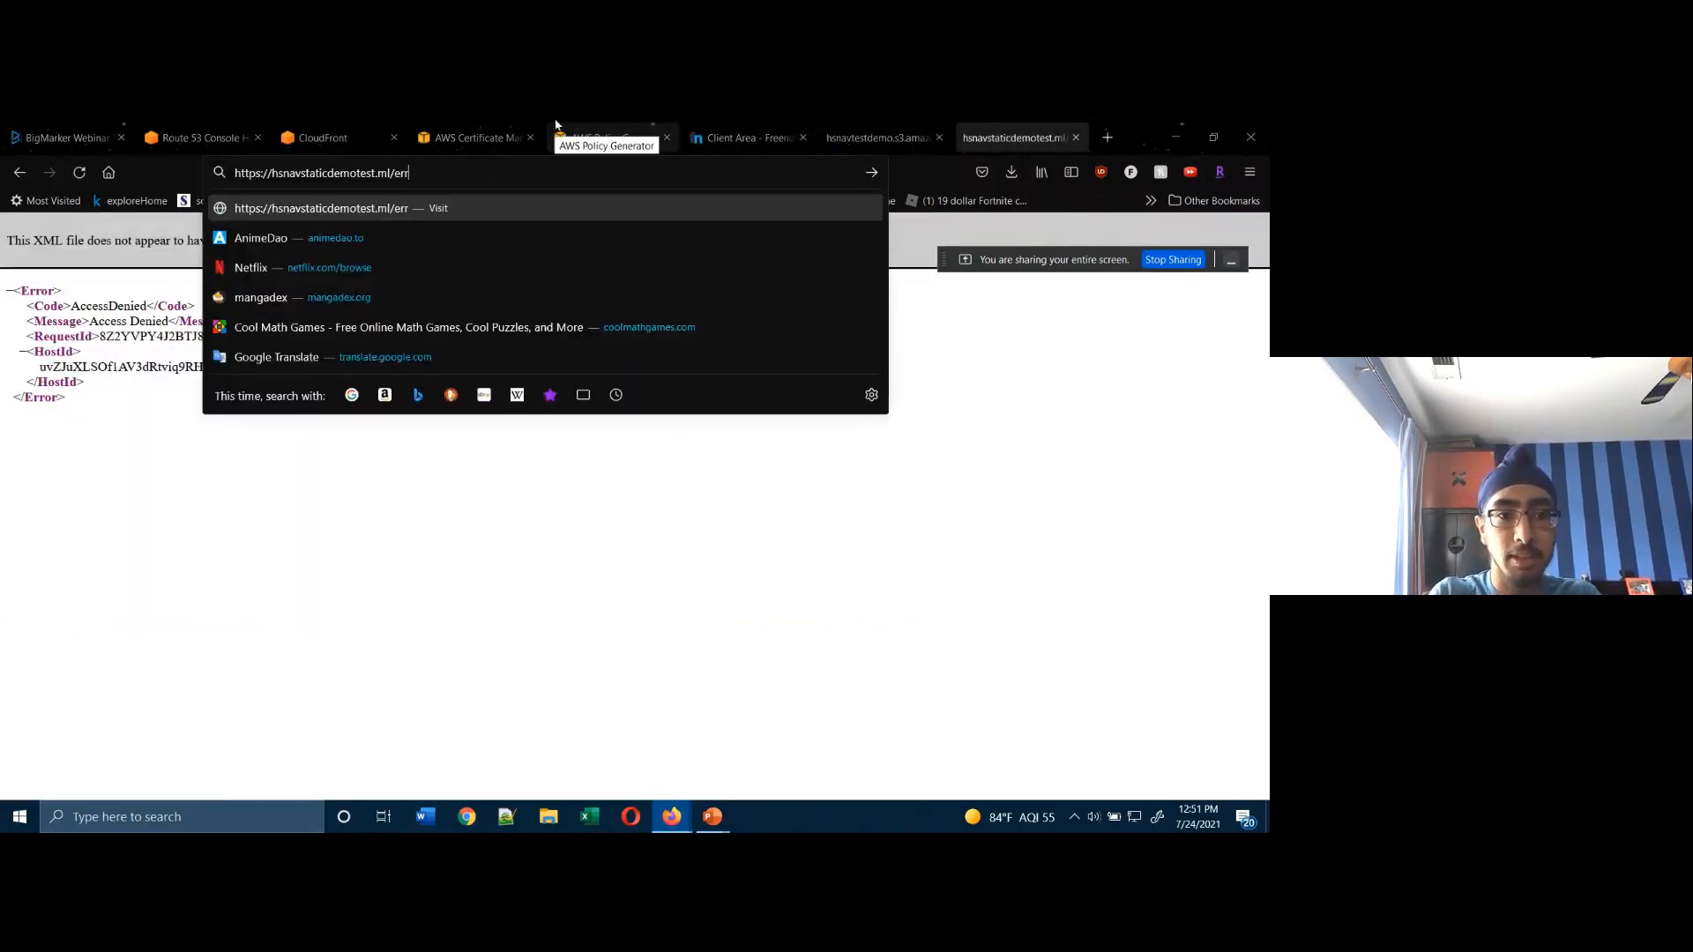
pyautogui.write('or.html')
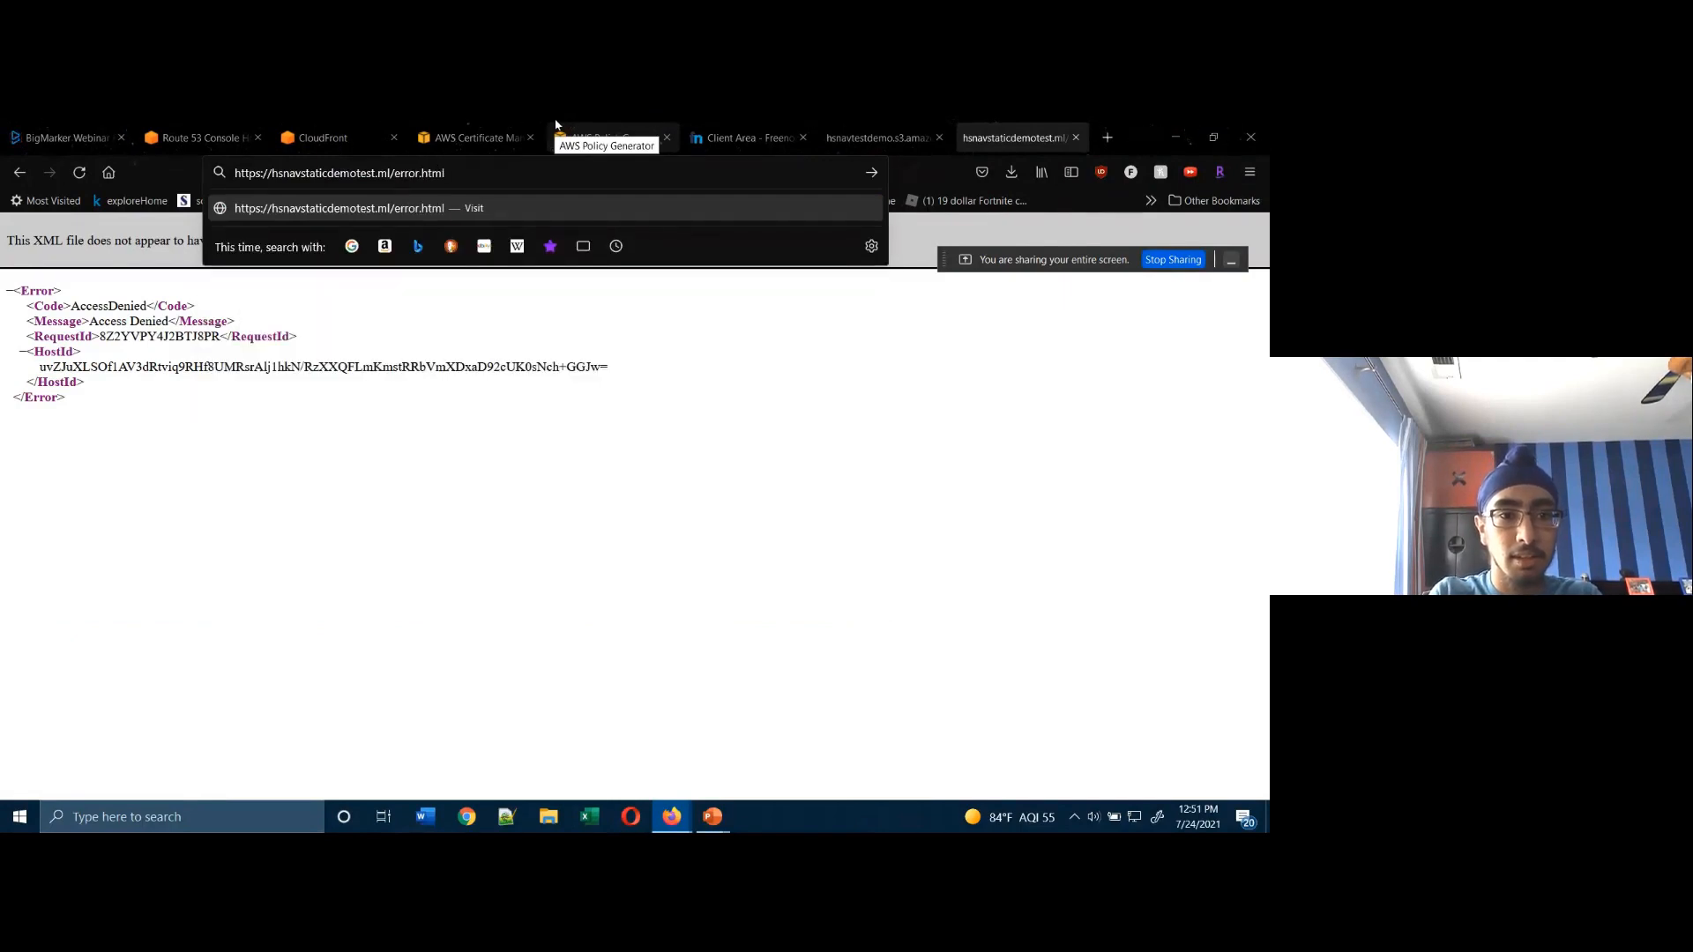
pyautogui.press('Return')
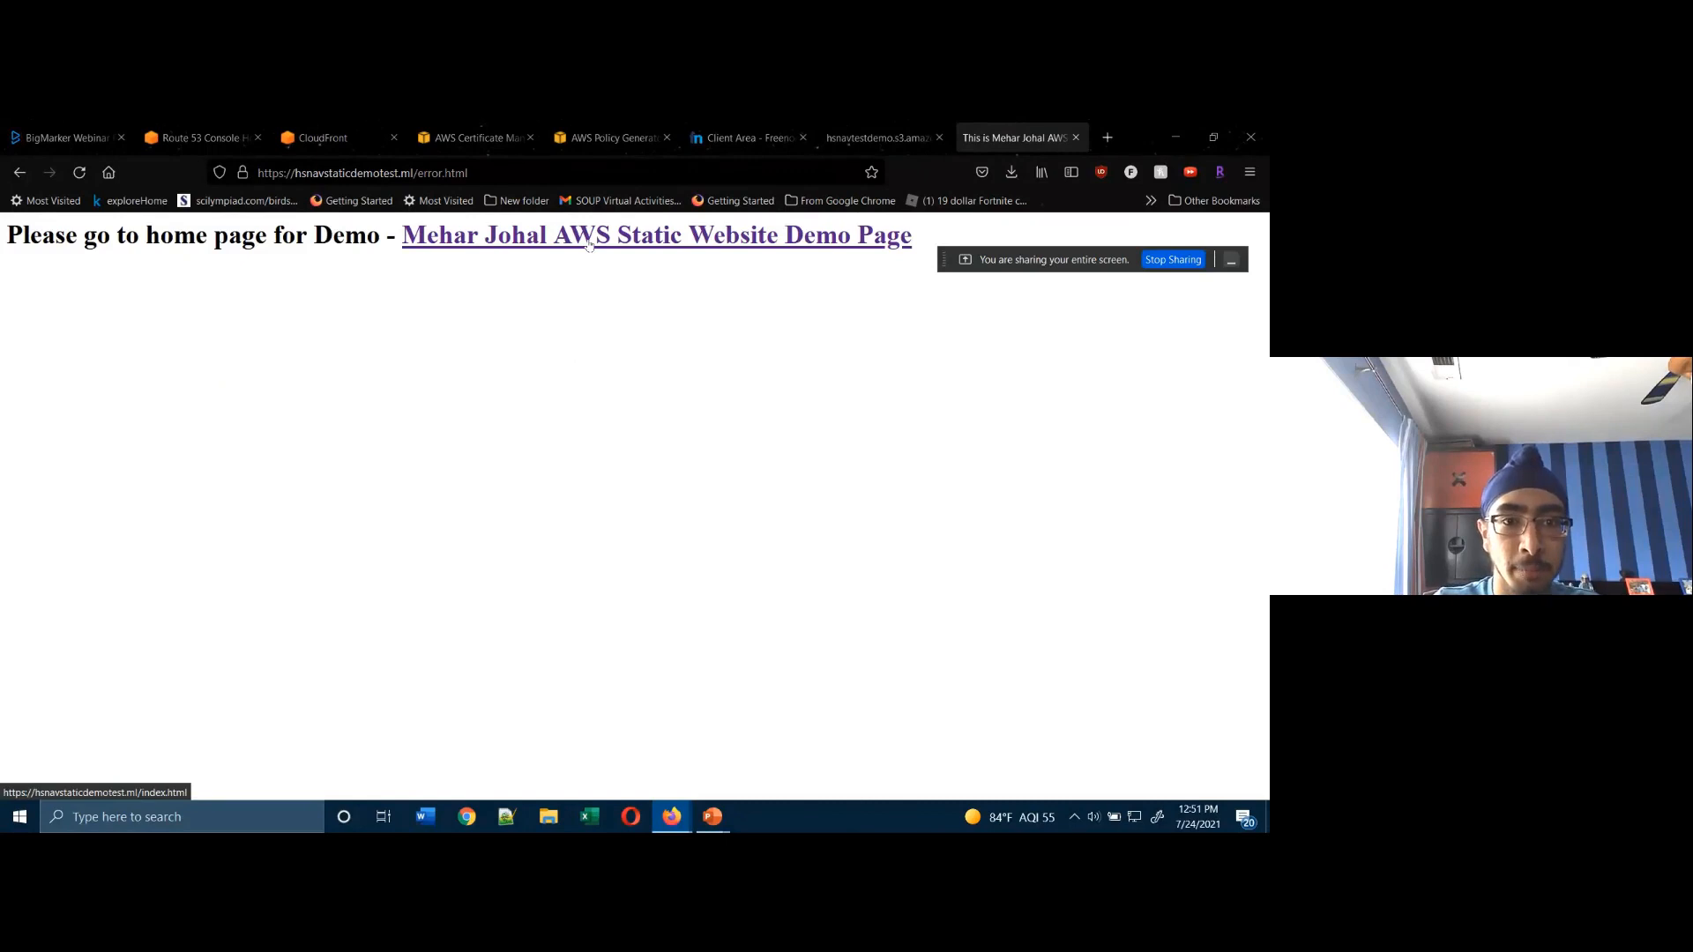
pyautogui.click(442, 239)
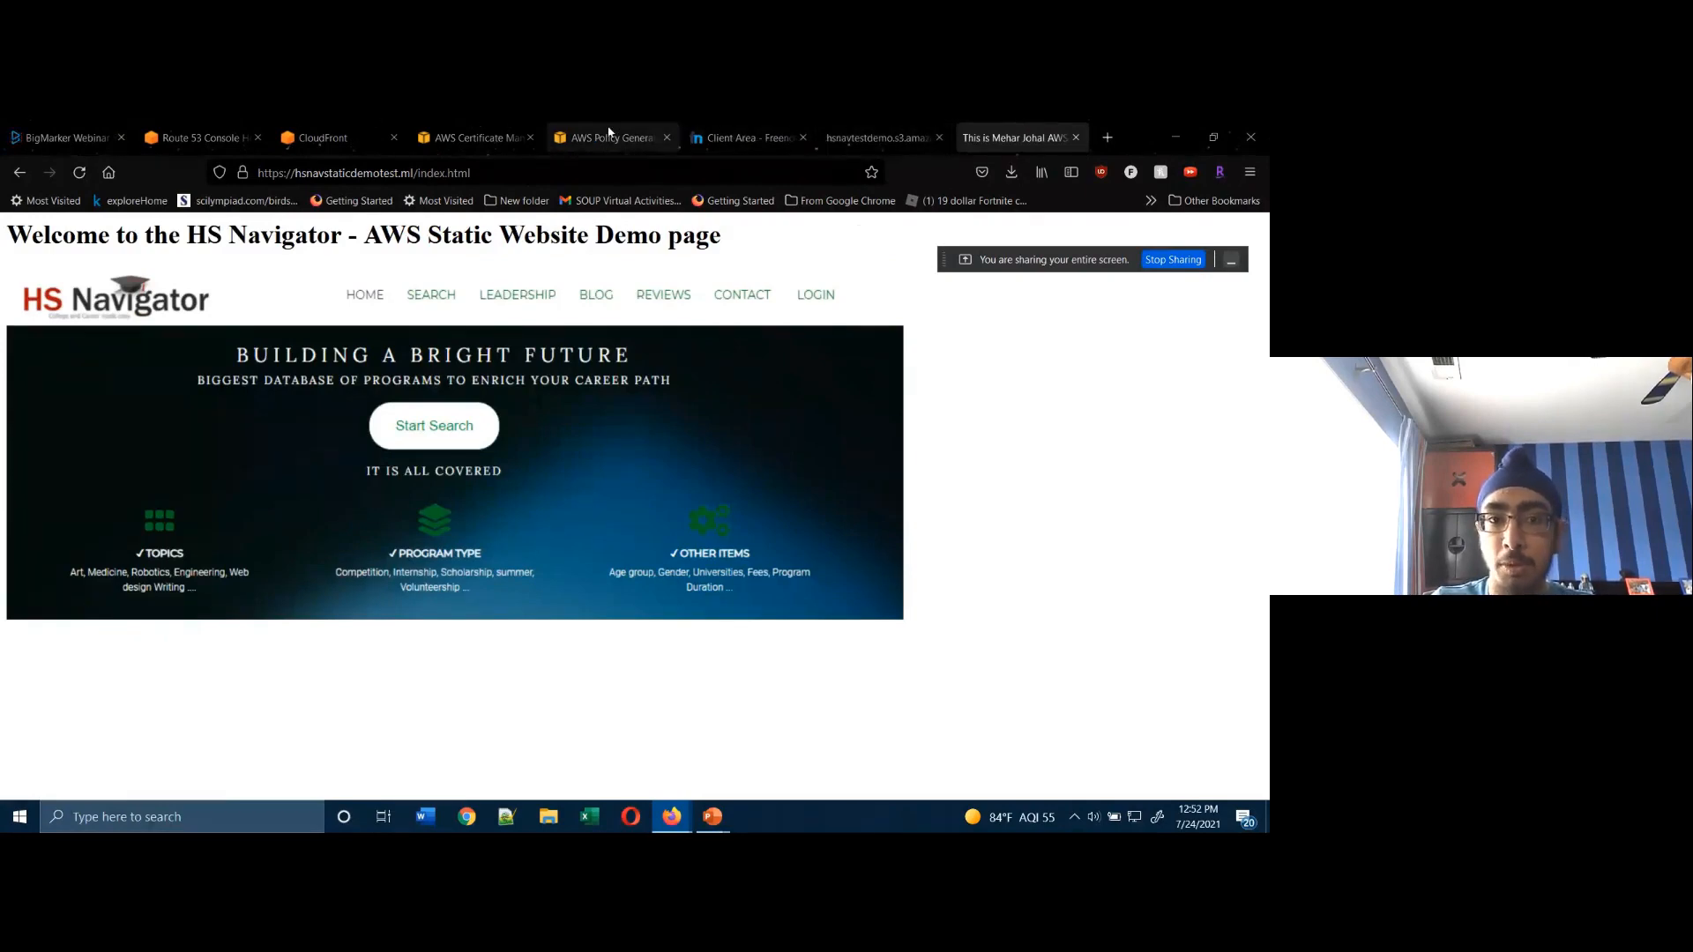
# Go to the Properties of the hsnavtestdemo S3 bucket
pyautogui.click(240, 139)
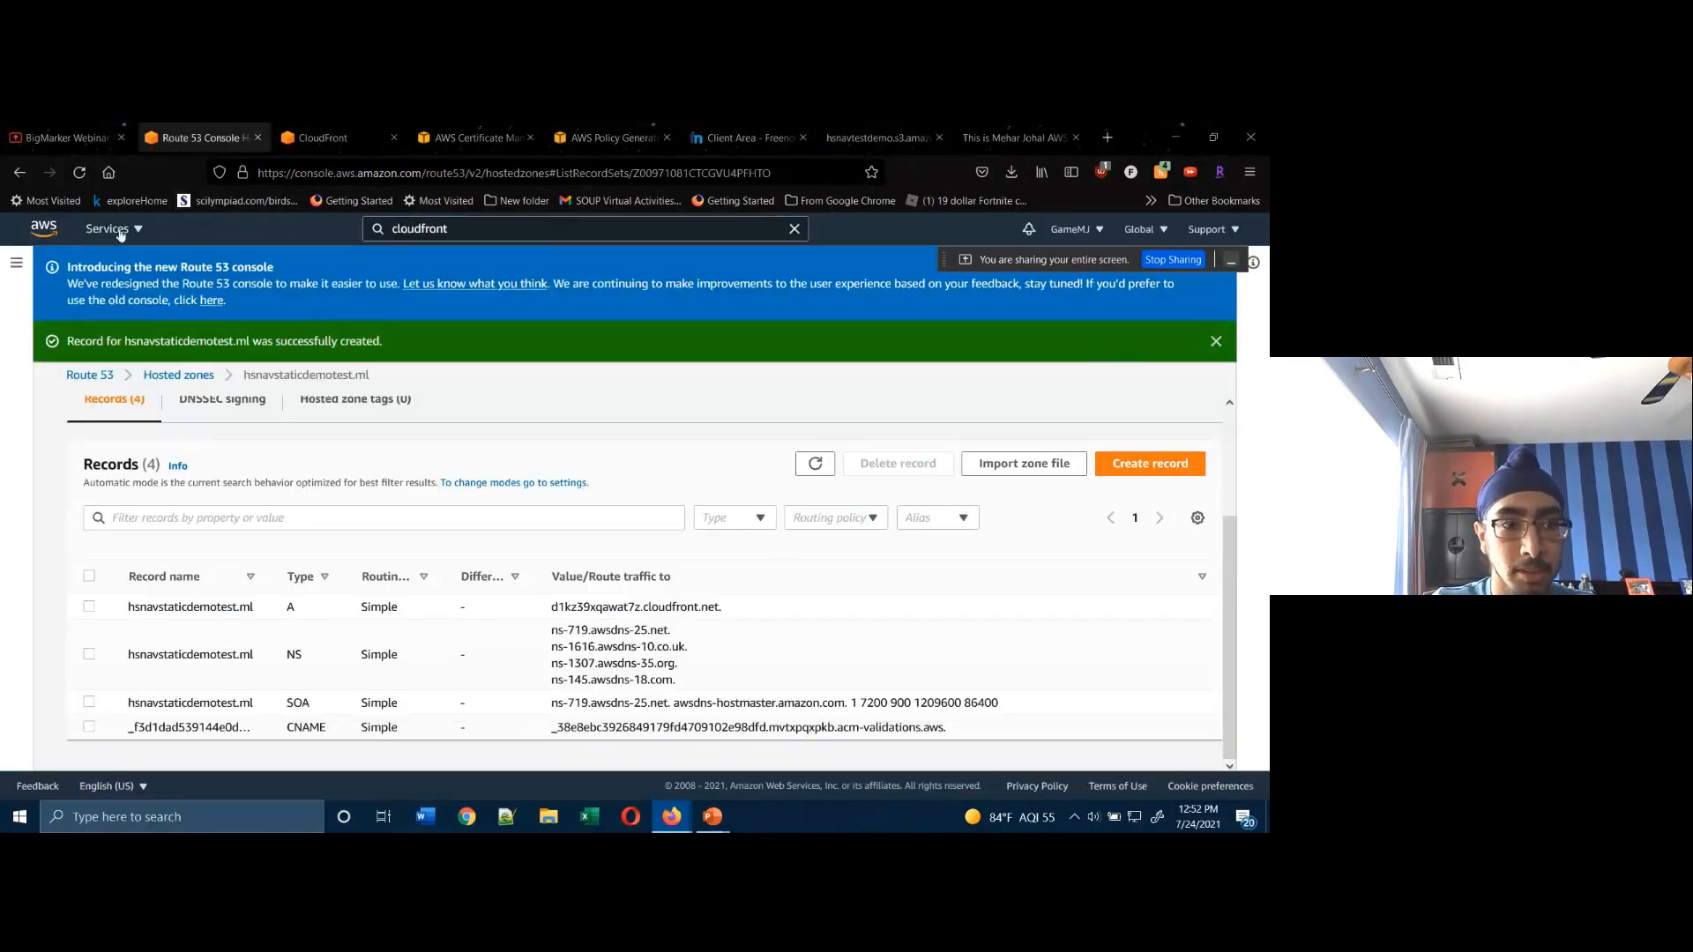
pyautogui.click(119, 230)
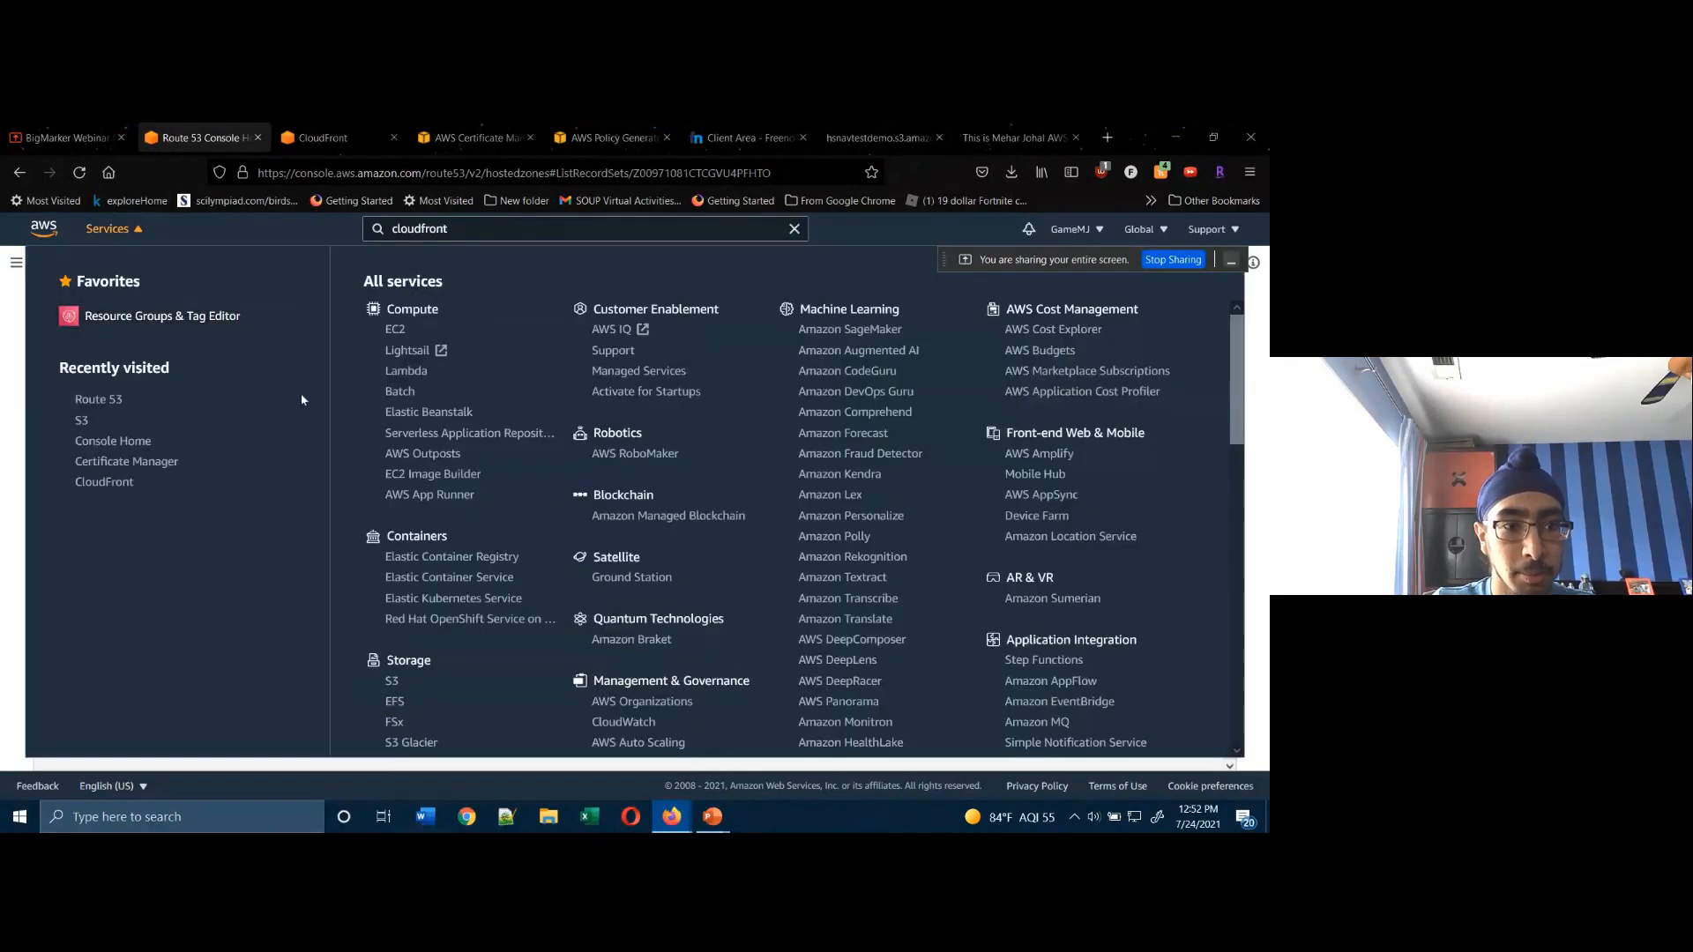
pyautogui.click(388, 682)
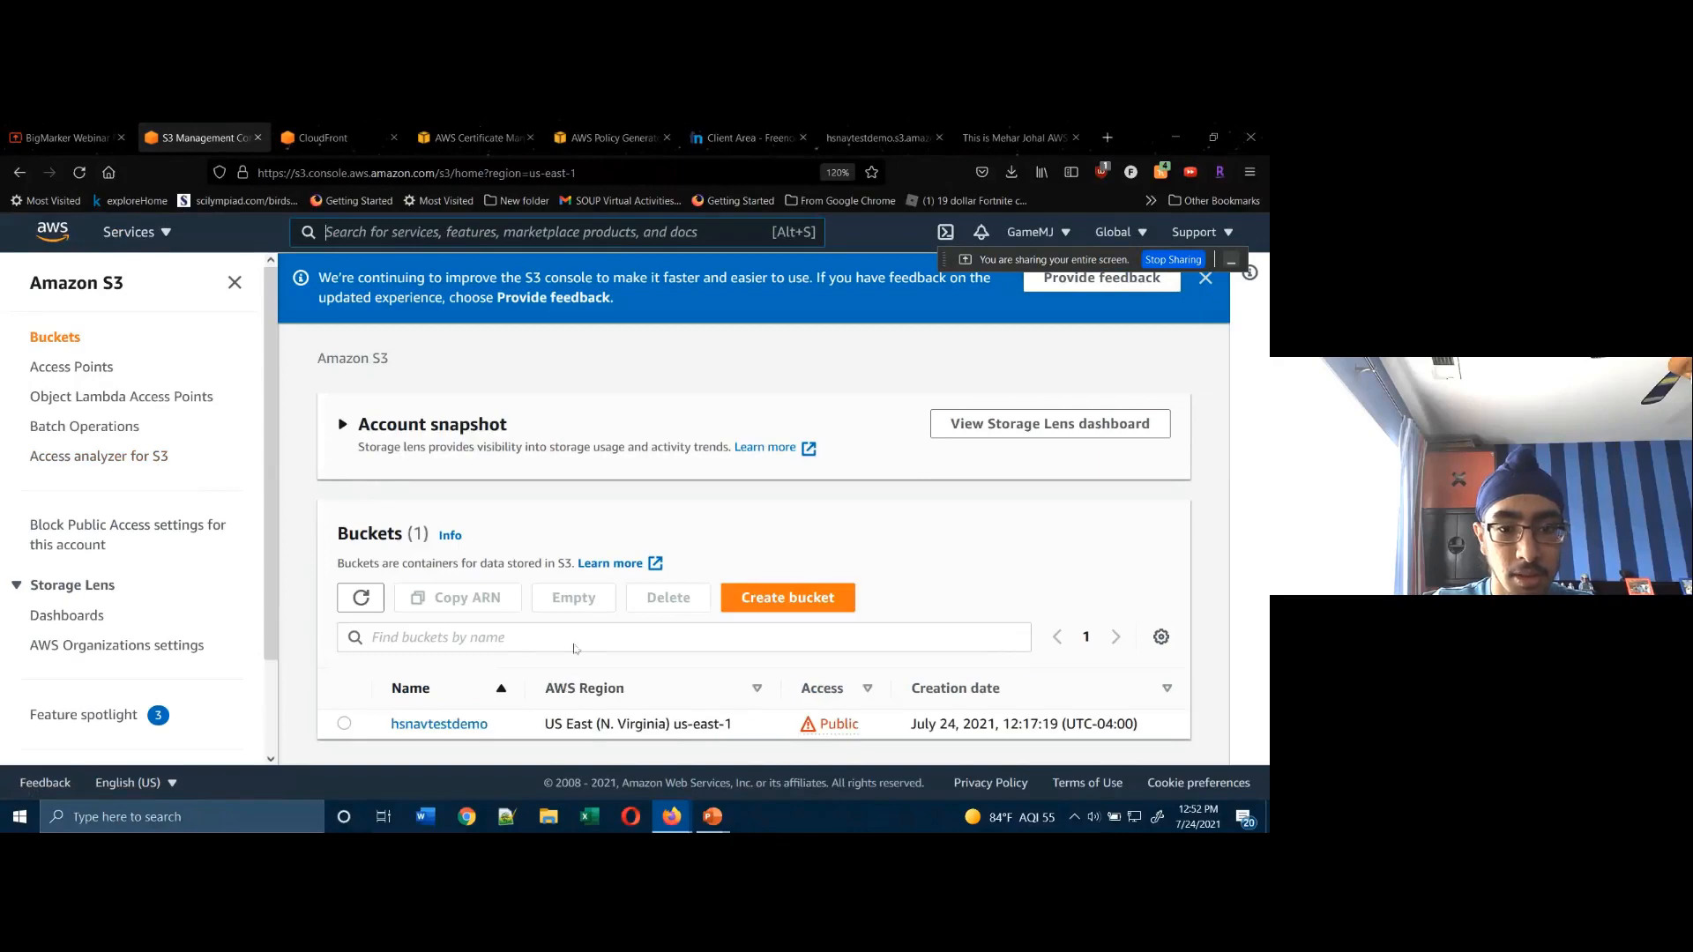
pyautogui.click(419, 718)
pyautogui.scroll(-2, 698, 549)
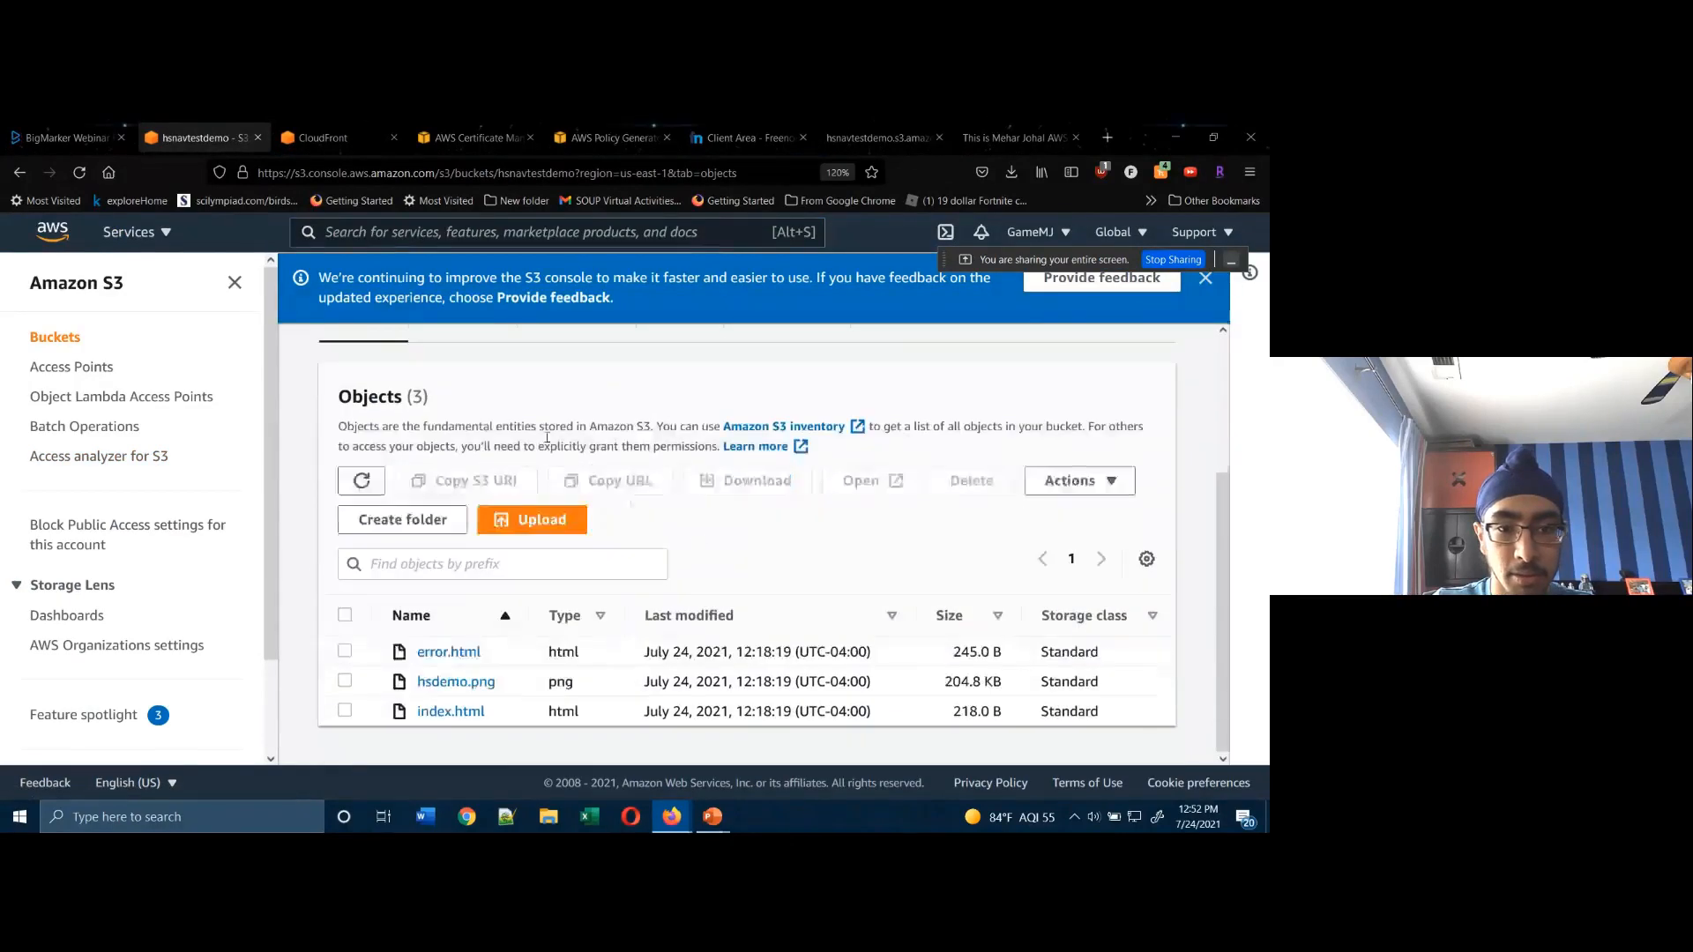
pyautogui.scroll(1, 617, 529)
pyautogui.click(462, 418)
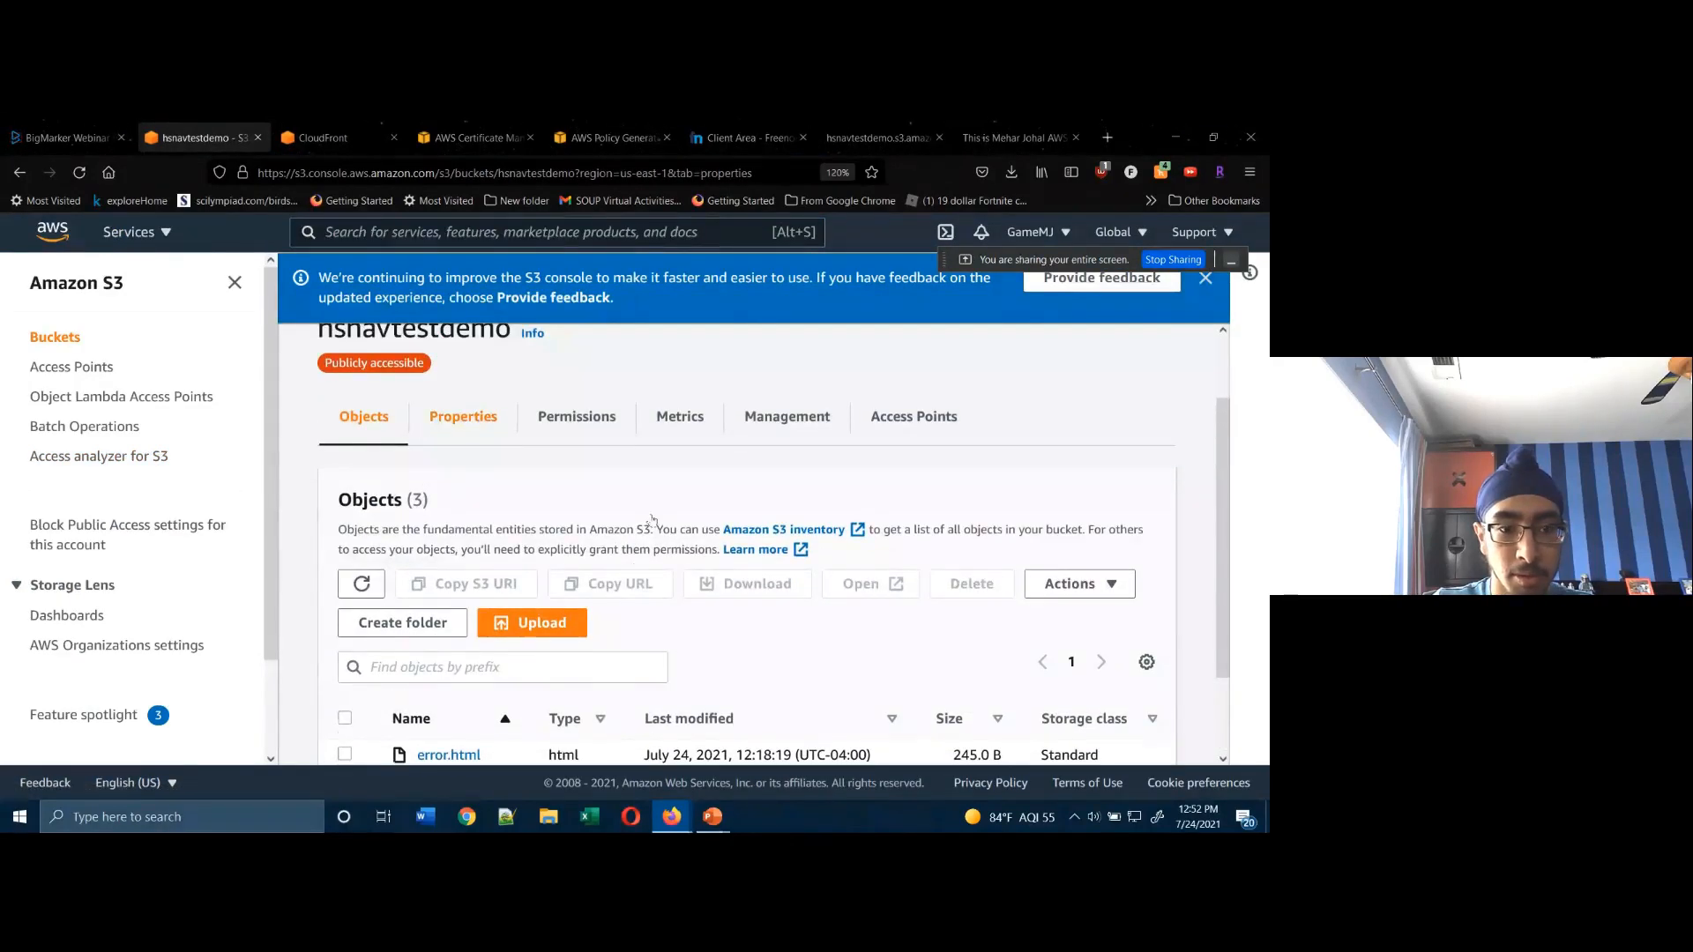
pyautogui.scroll(-15, 957, 592)
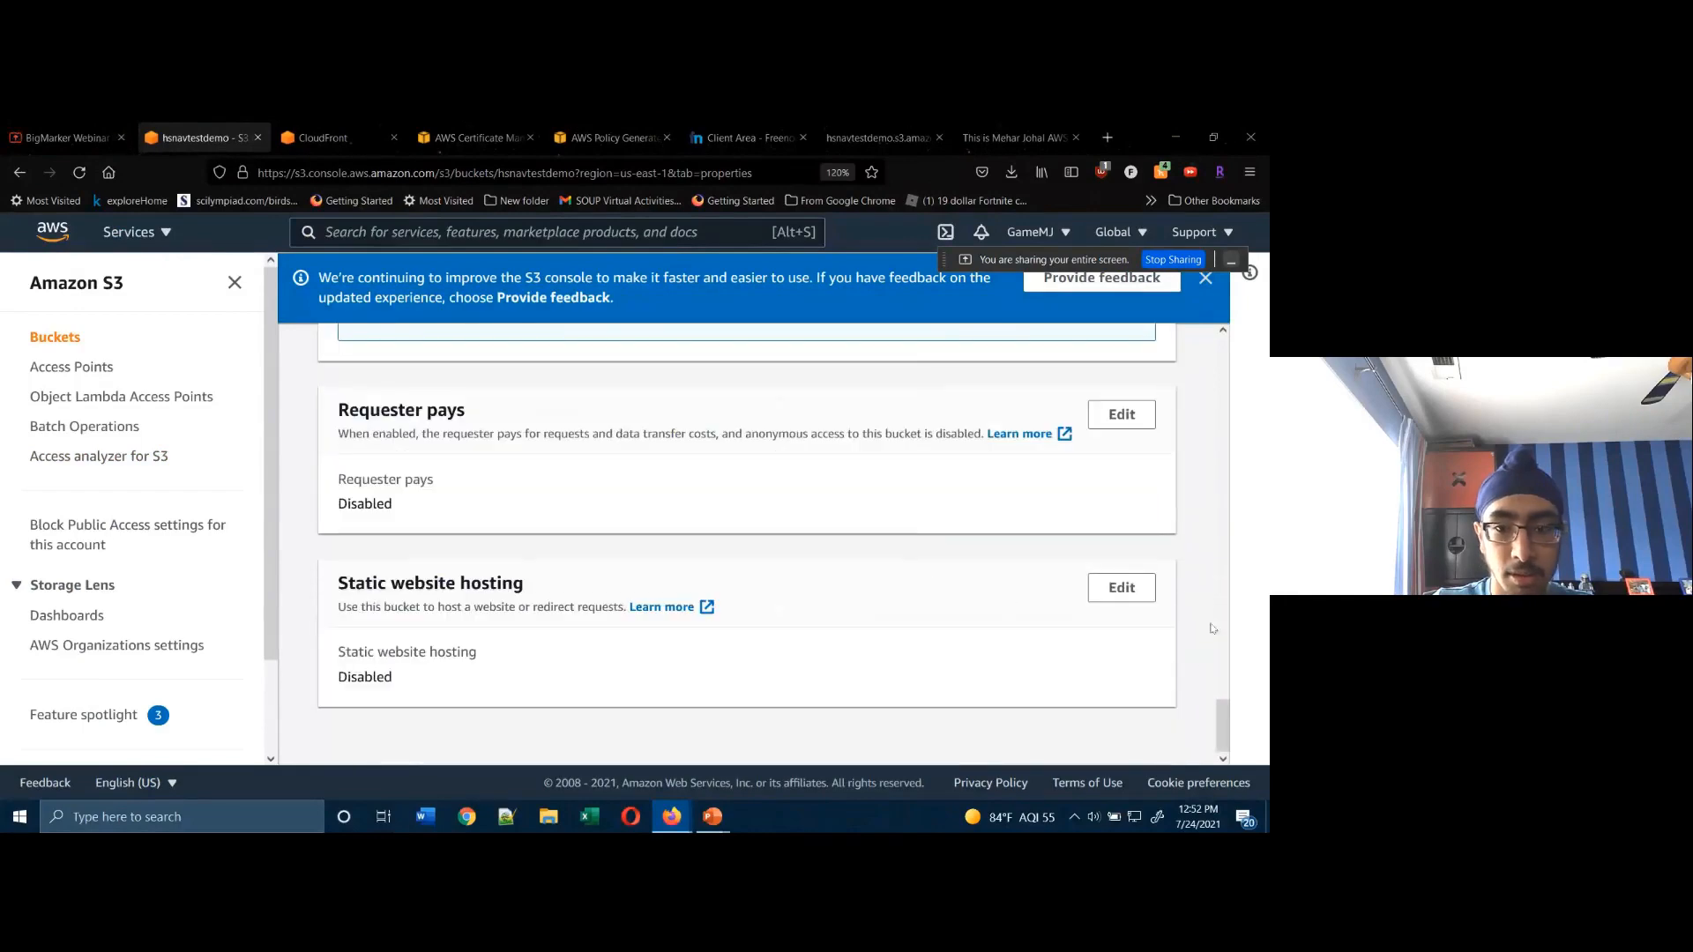
# Enable static website hosting with index.html as index document and error.html as error document
pyautogui.click(1121, 587)
pyautogui.click(344, 615)
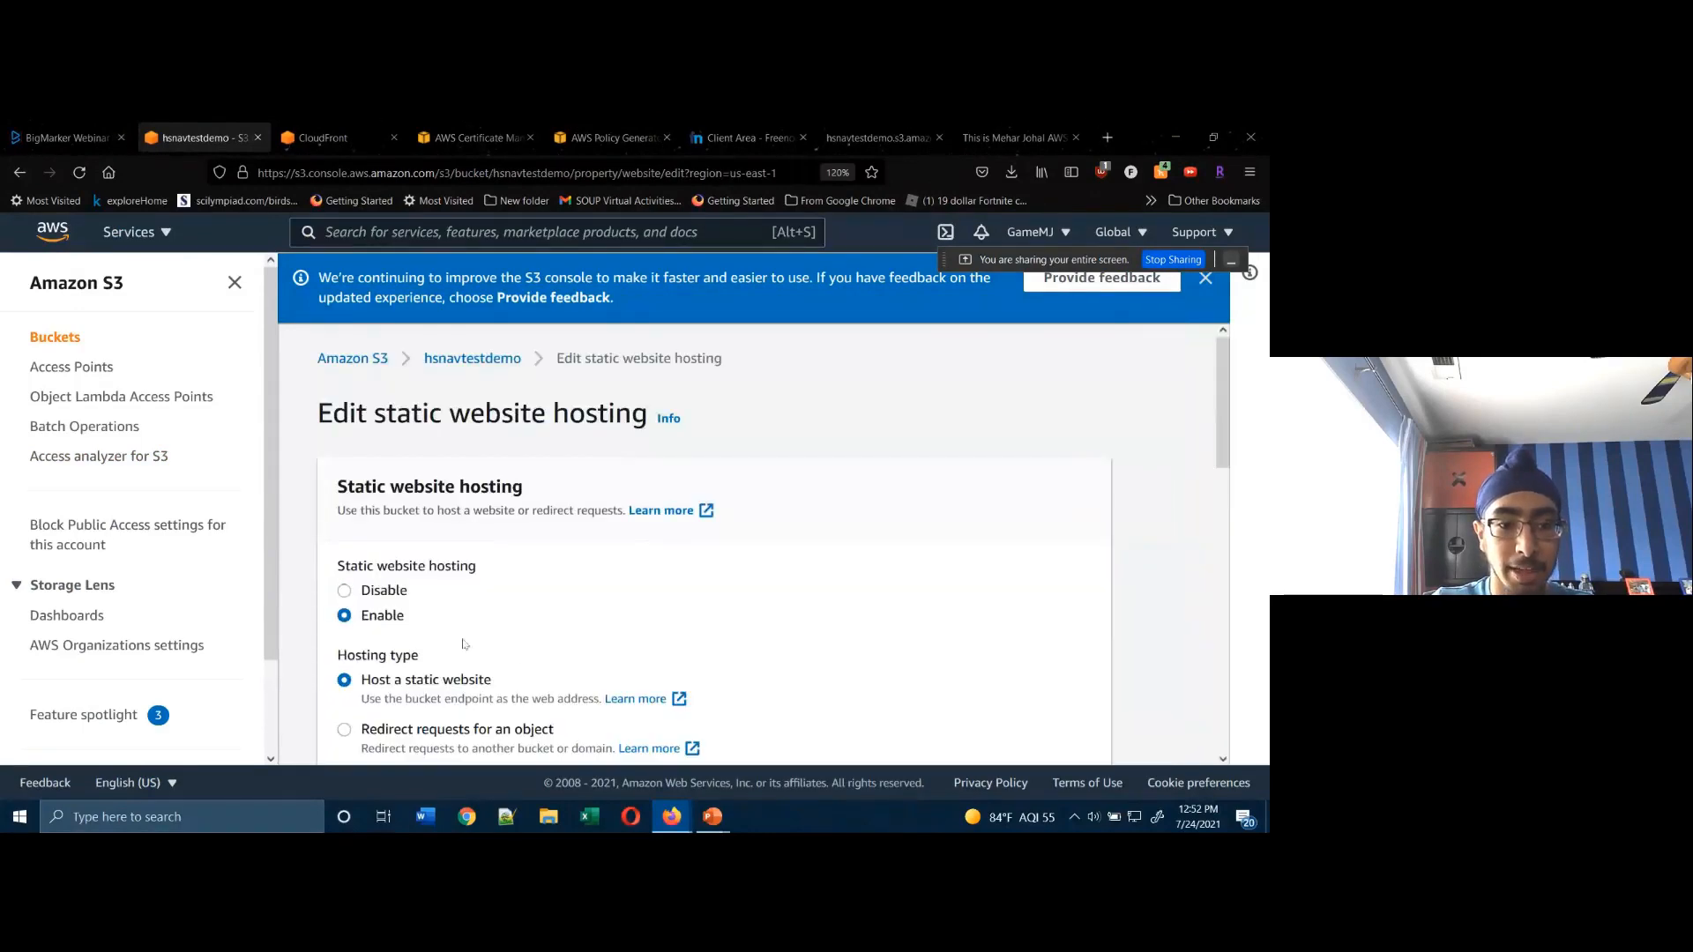
pyautogui.scroll(-8, 650, 665)
pyautogui.scroll(5, 797, 597)
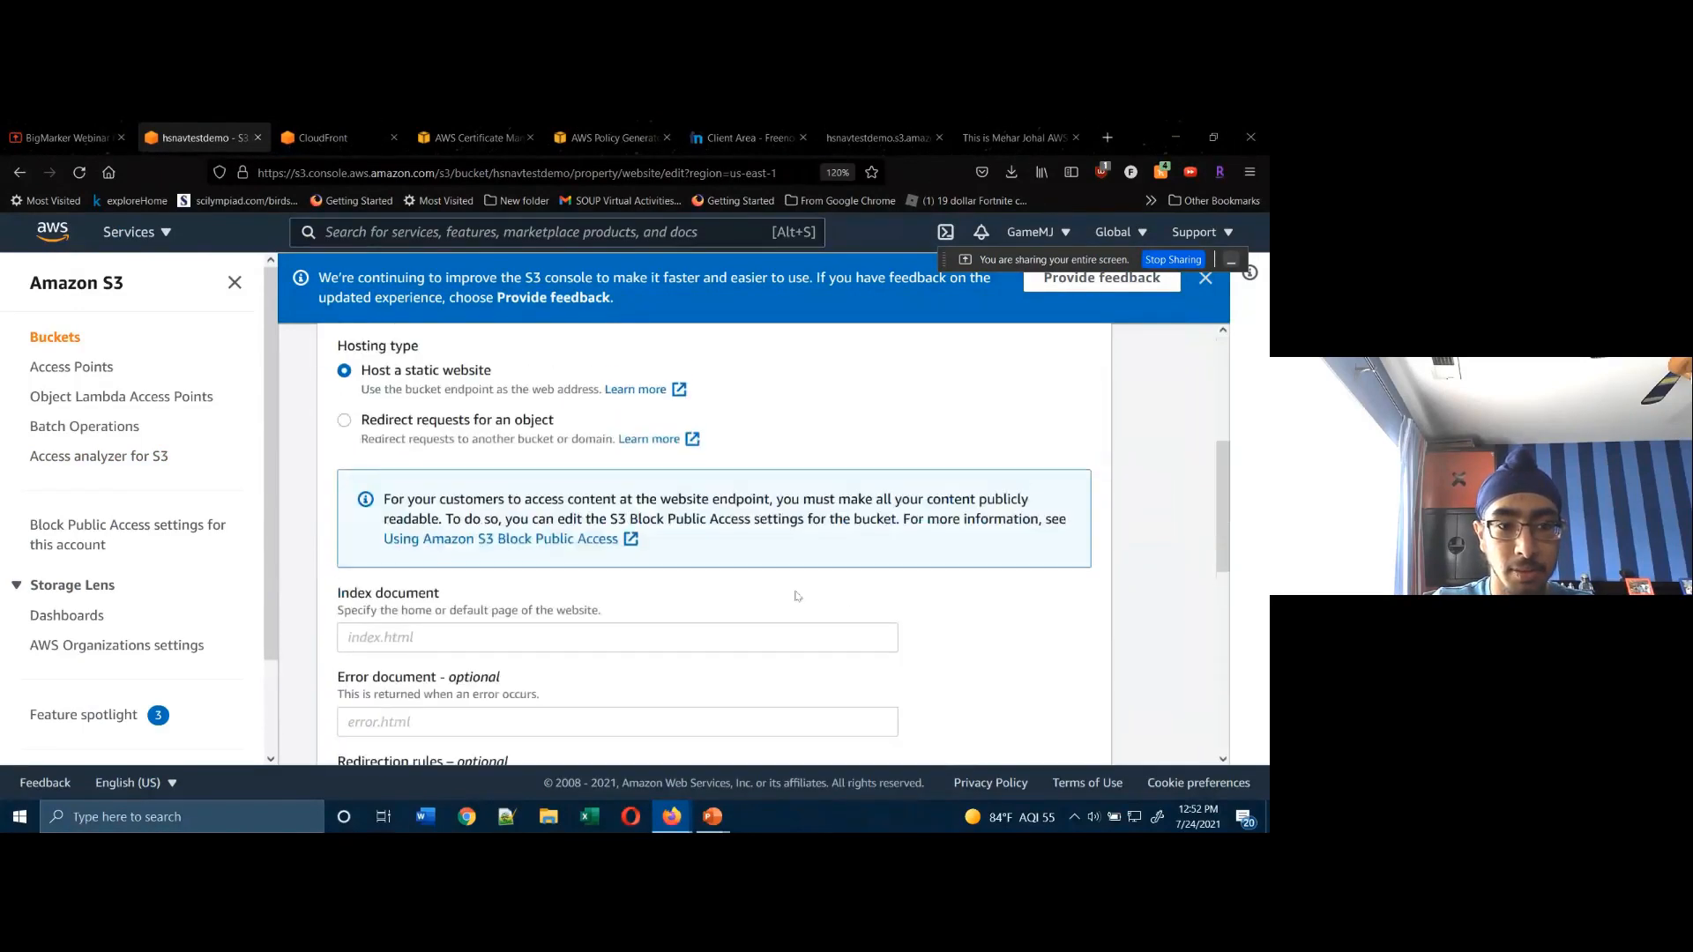
pyautogui.click(414, 639)
pyautogui.write('index.html')
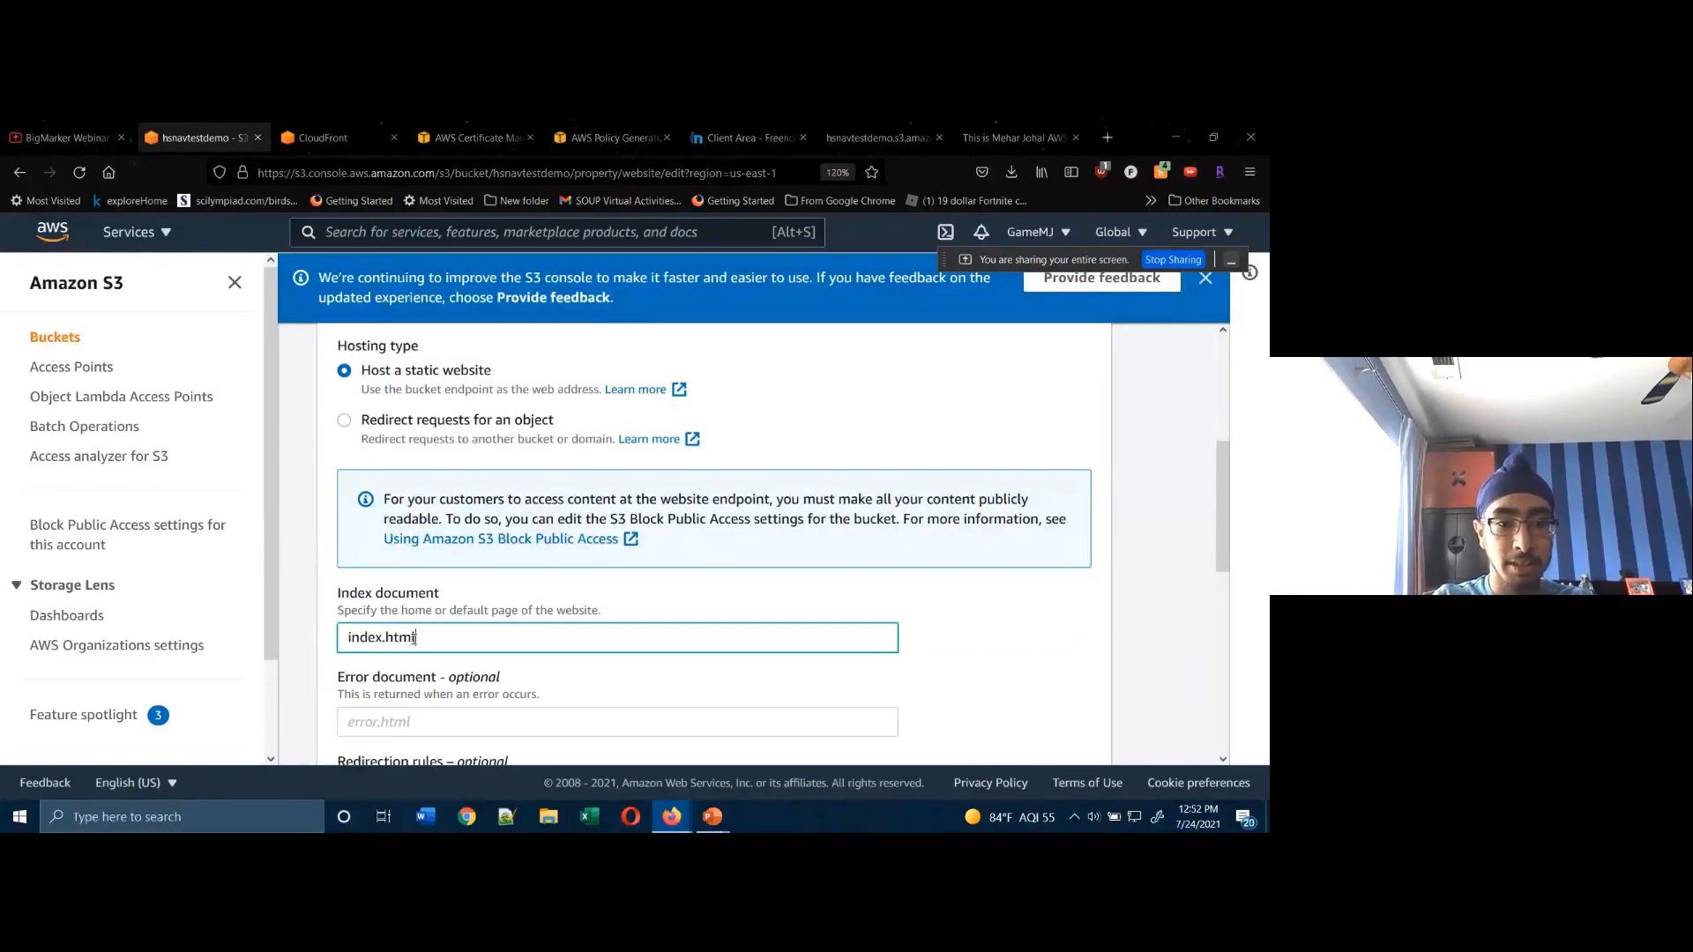
pyautogui.click(394, 715)
pyautogui.write('erro')
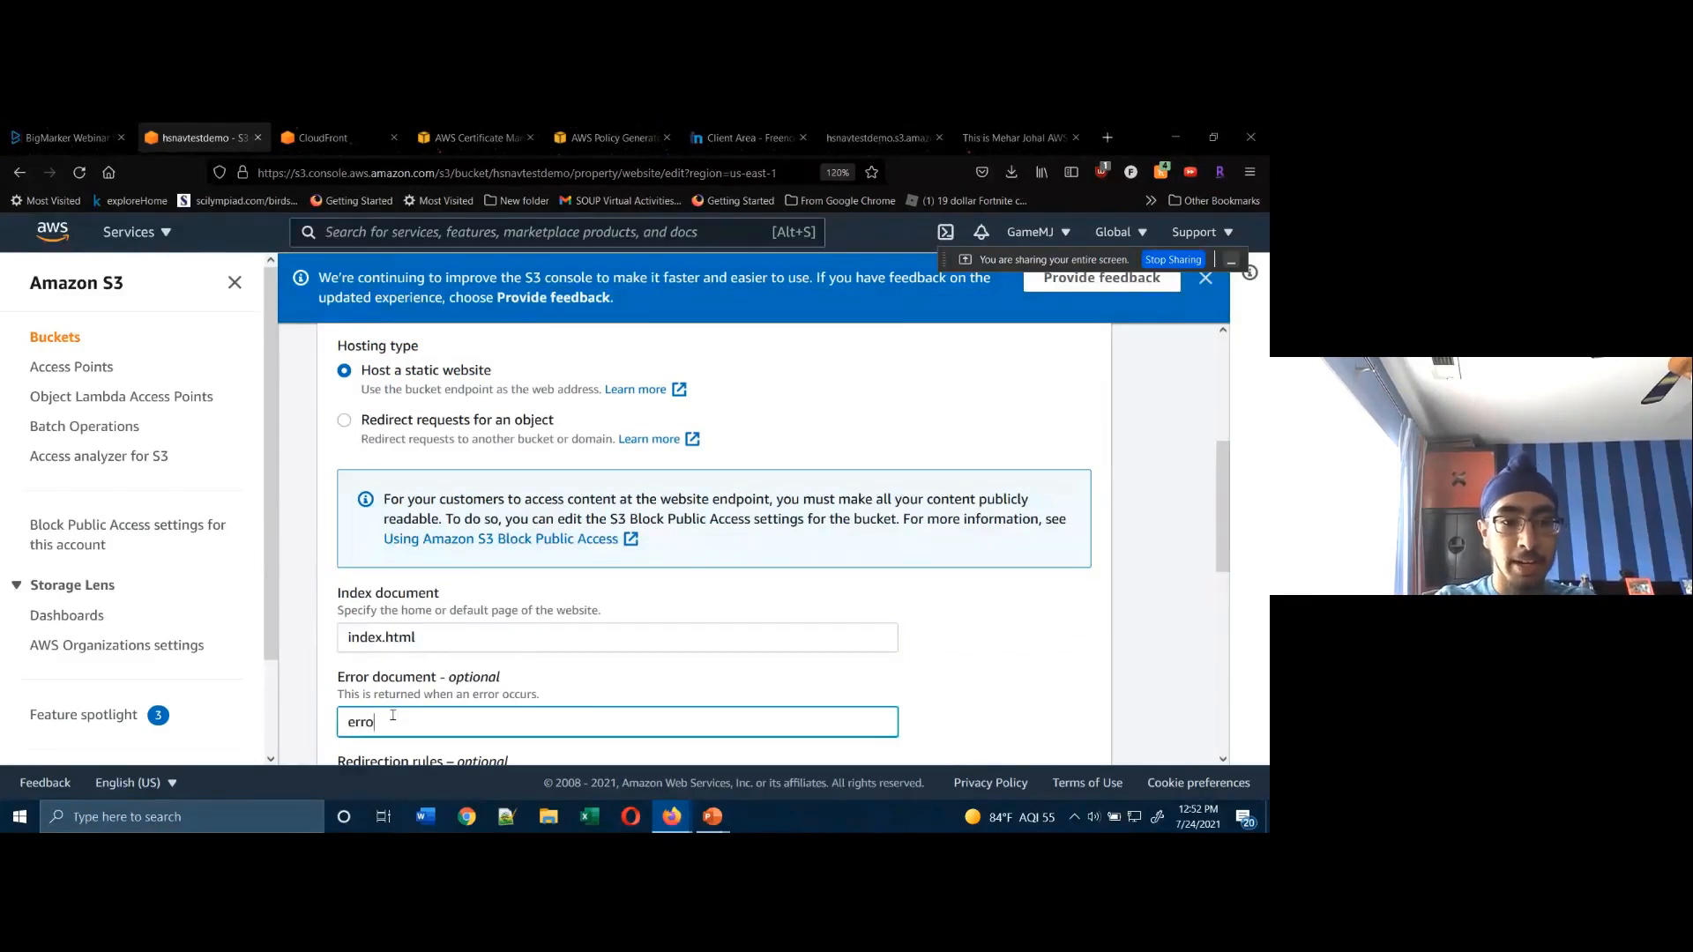
pyautogui.write('.html')
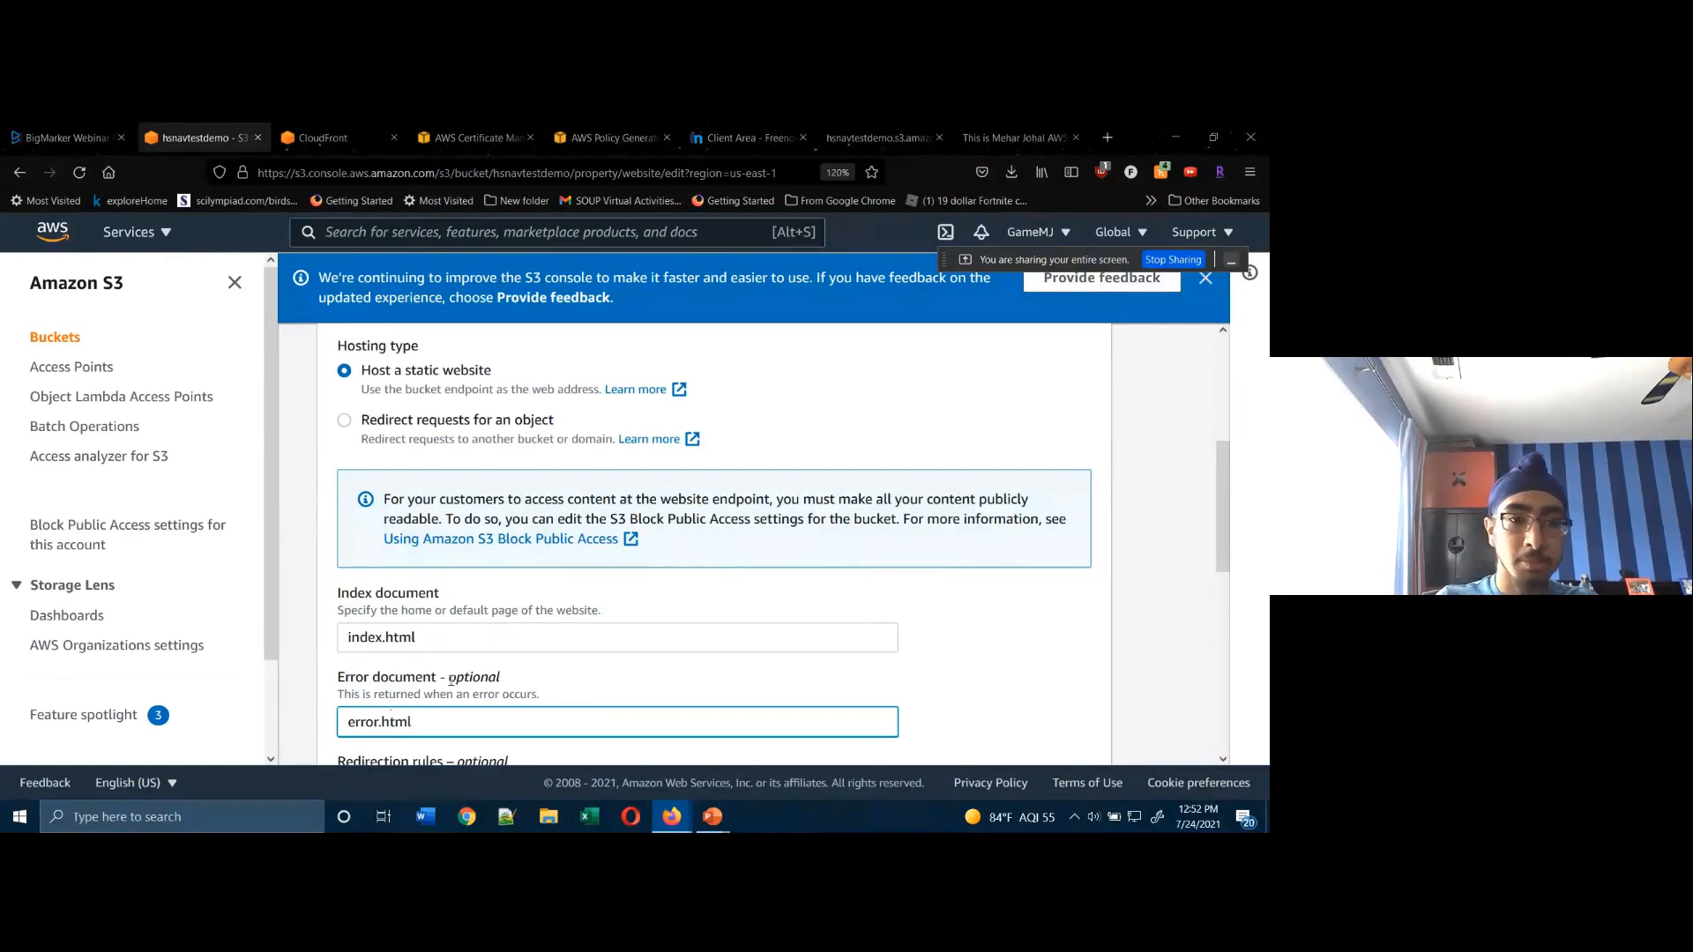
pyautogui.scroll(-6, 880, 653)
pyautogui.click(1048, 732)
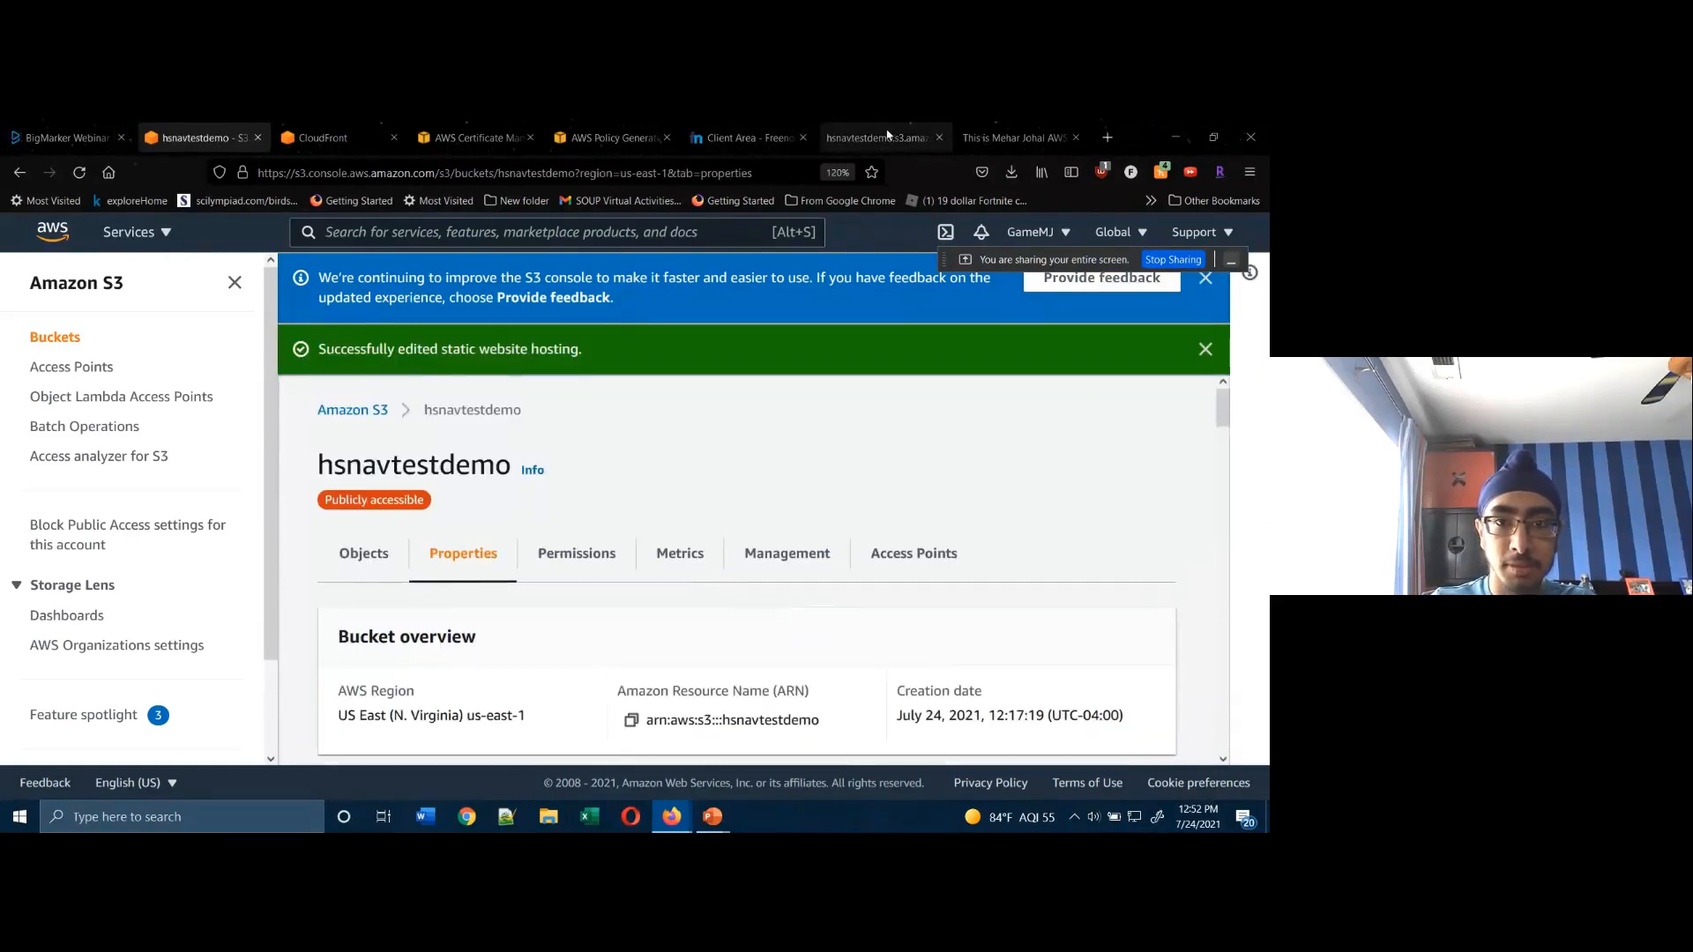
# Reload the raw bucket URL page to recheck access, then check the Freenom domain page
pyautogui.click(877, 137)
pyautogui.click(79, 172)
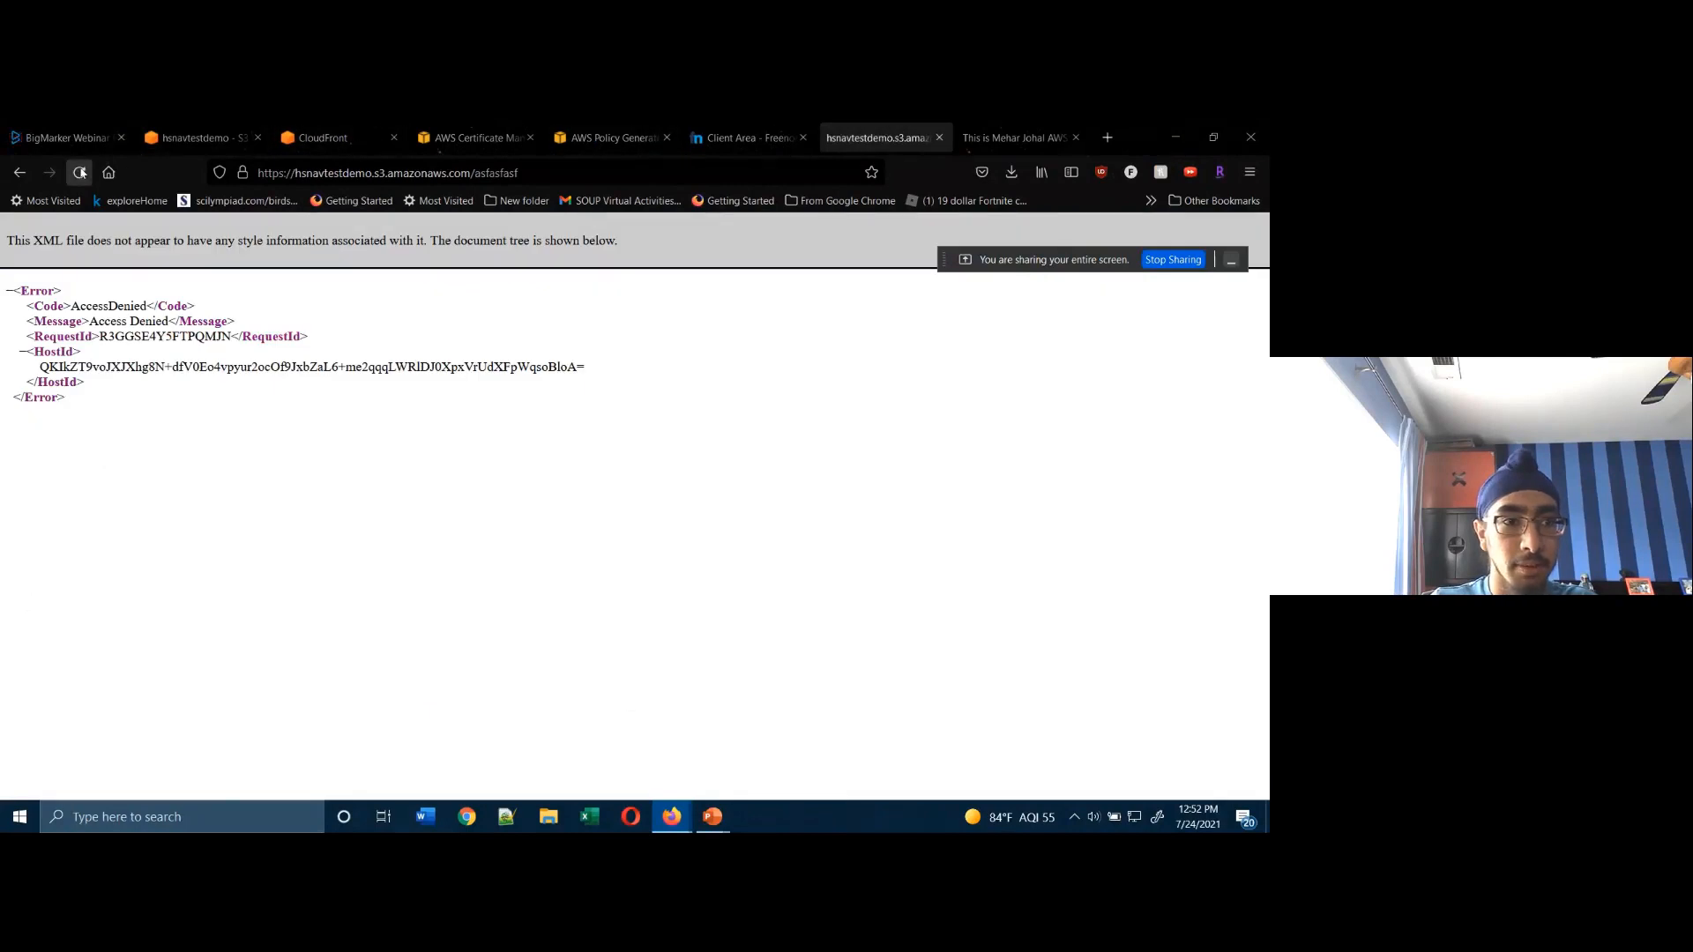
pyautogui.click(78, 172)
pyautogui.click(19, 172)
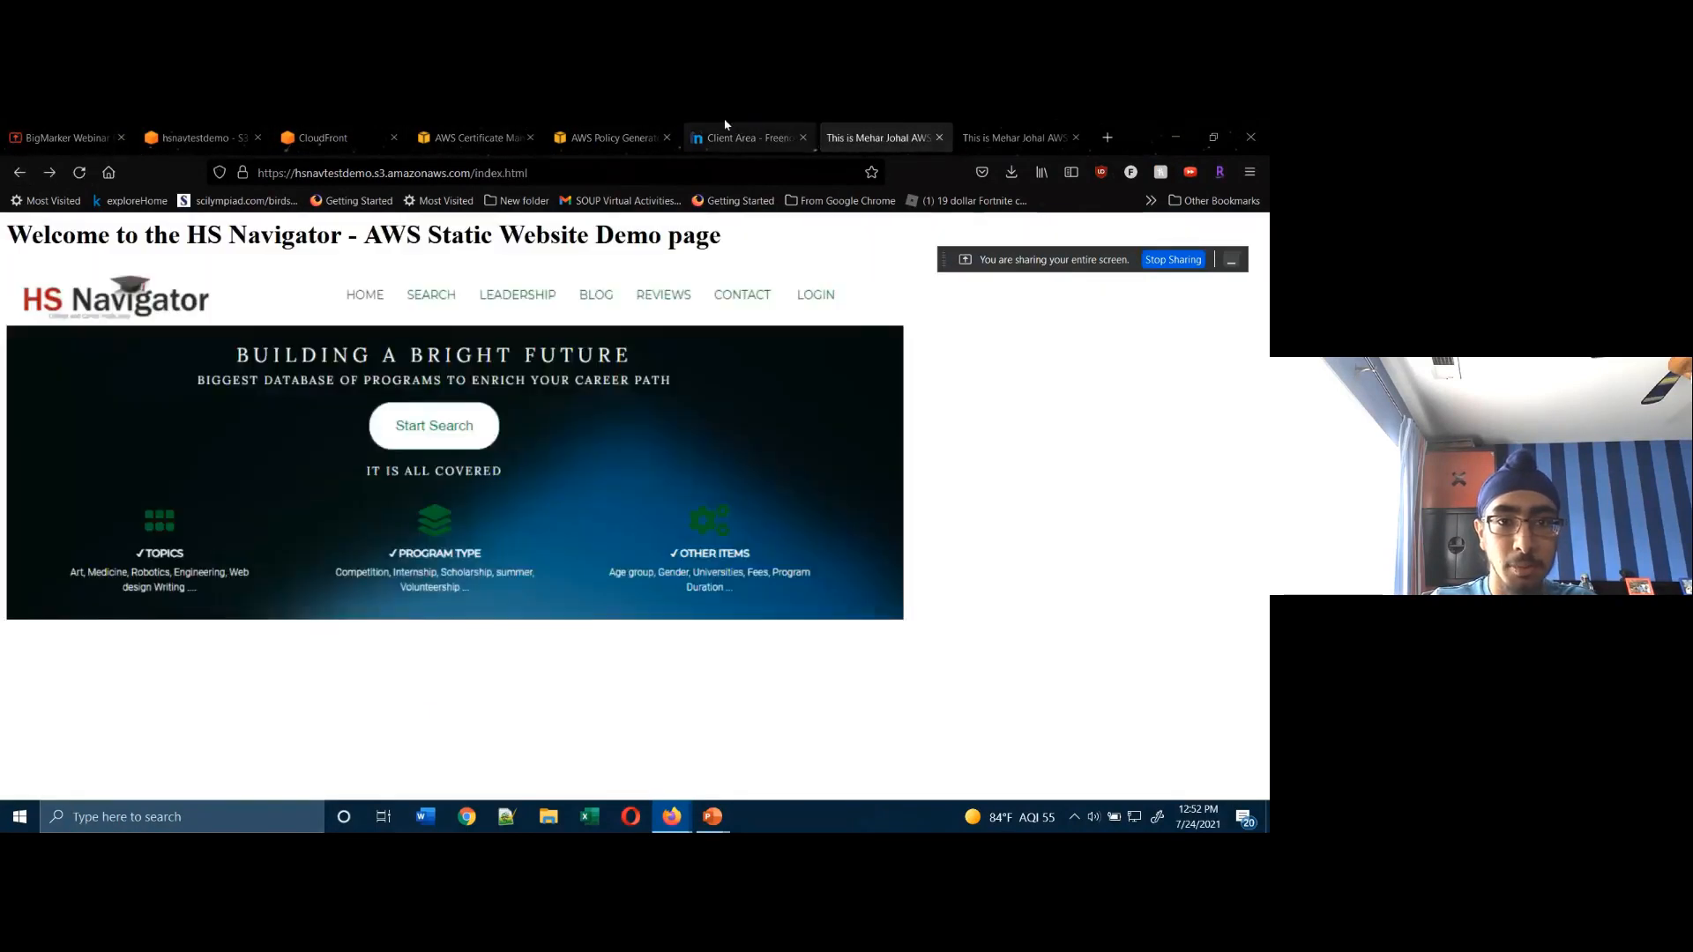
pyautogui.click(756, 128)
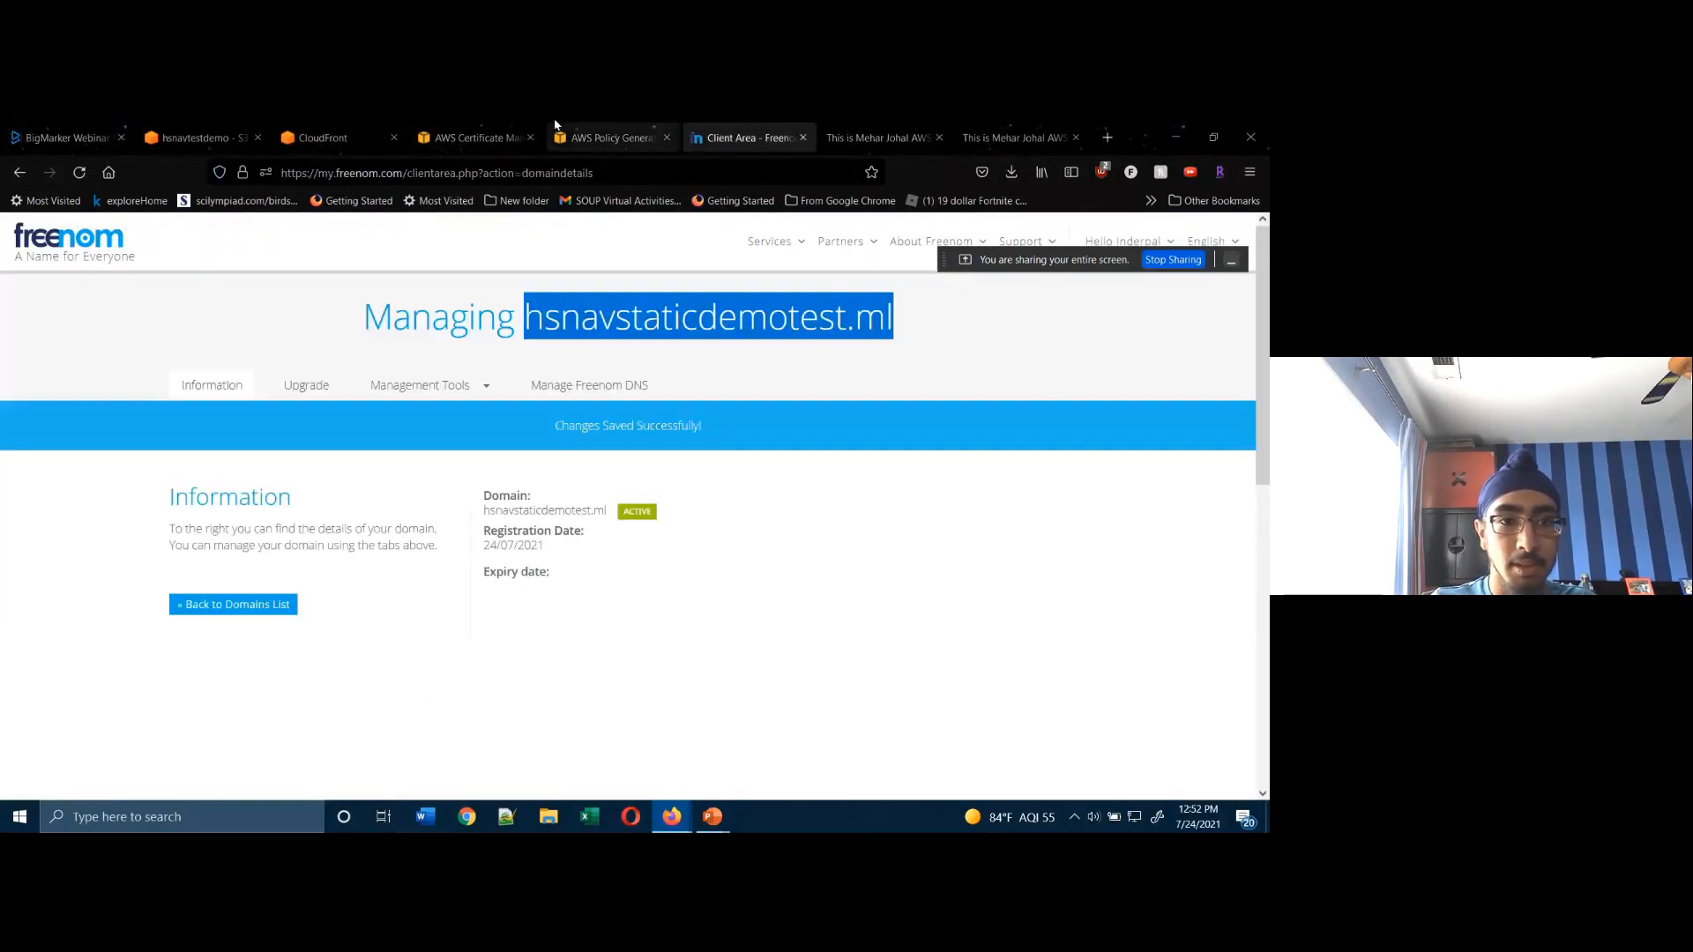
pyautogui.click(225, 125)
pyautogui.scroll(-5, 635, 484)
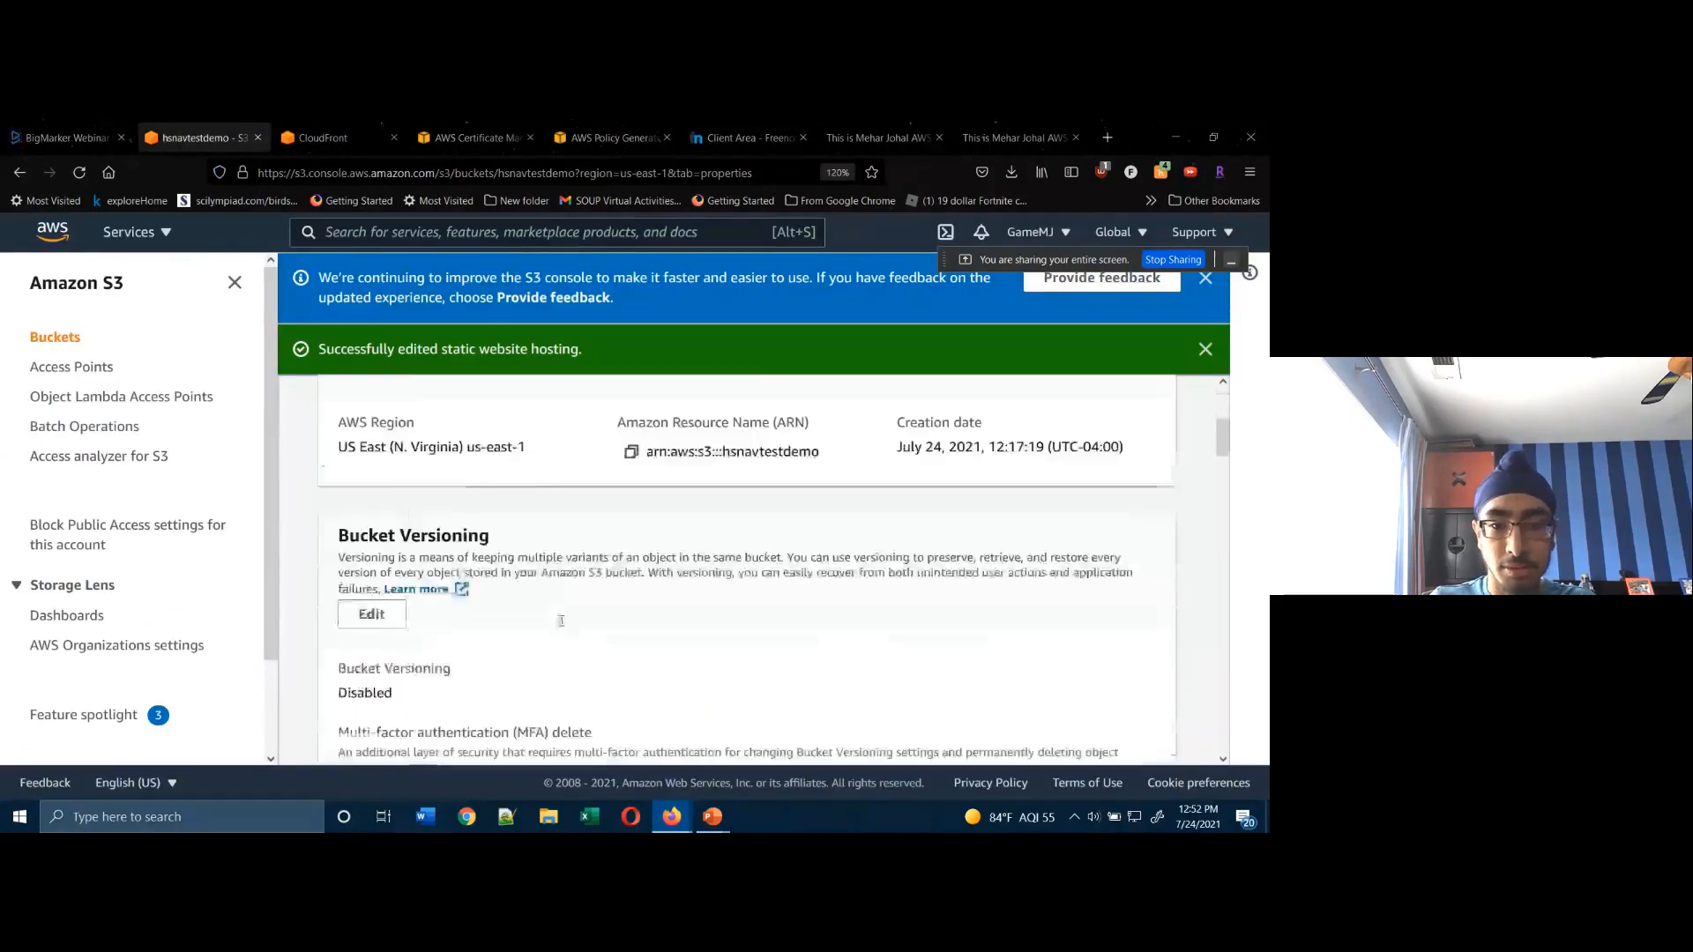
pyautogui.scroll(-15, 635, 697)
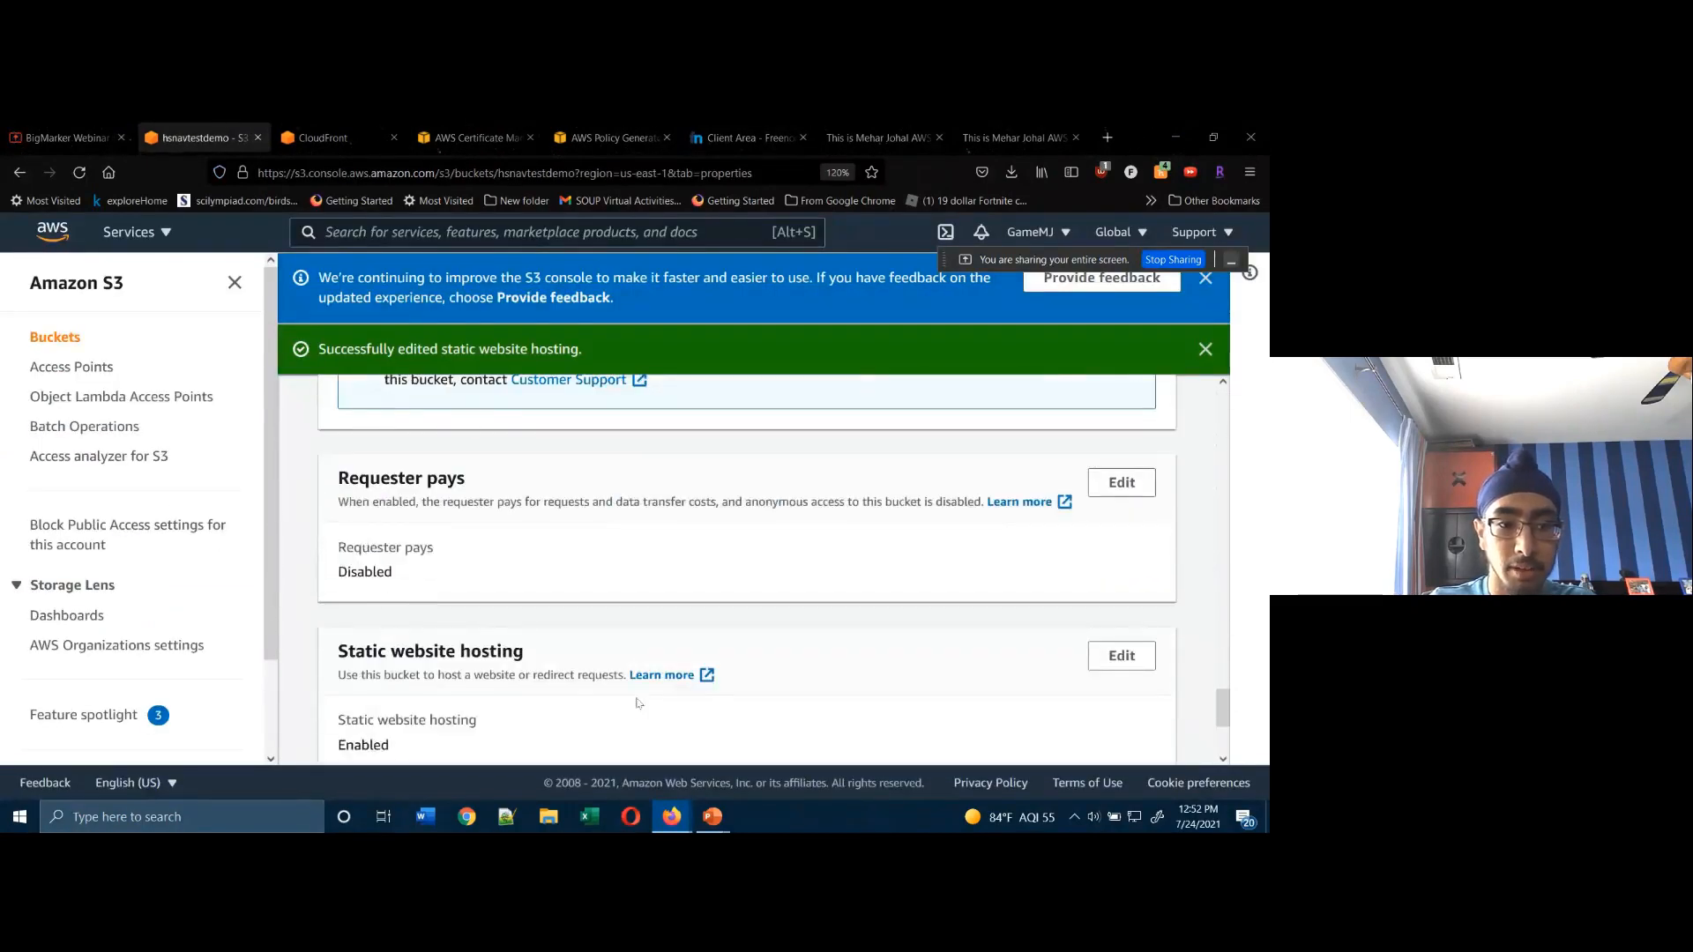
# Copy the bucket website endpoint and open it in the demo-site tab
pyautogui.click(351, 672)
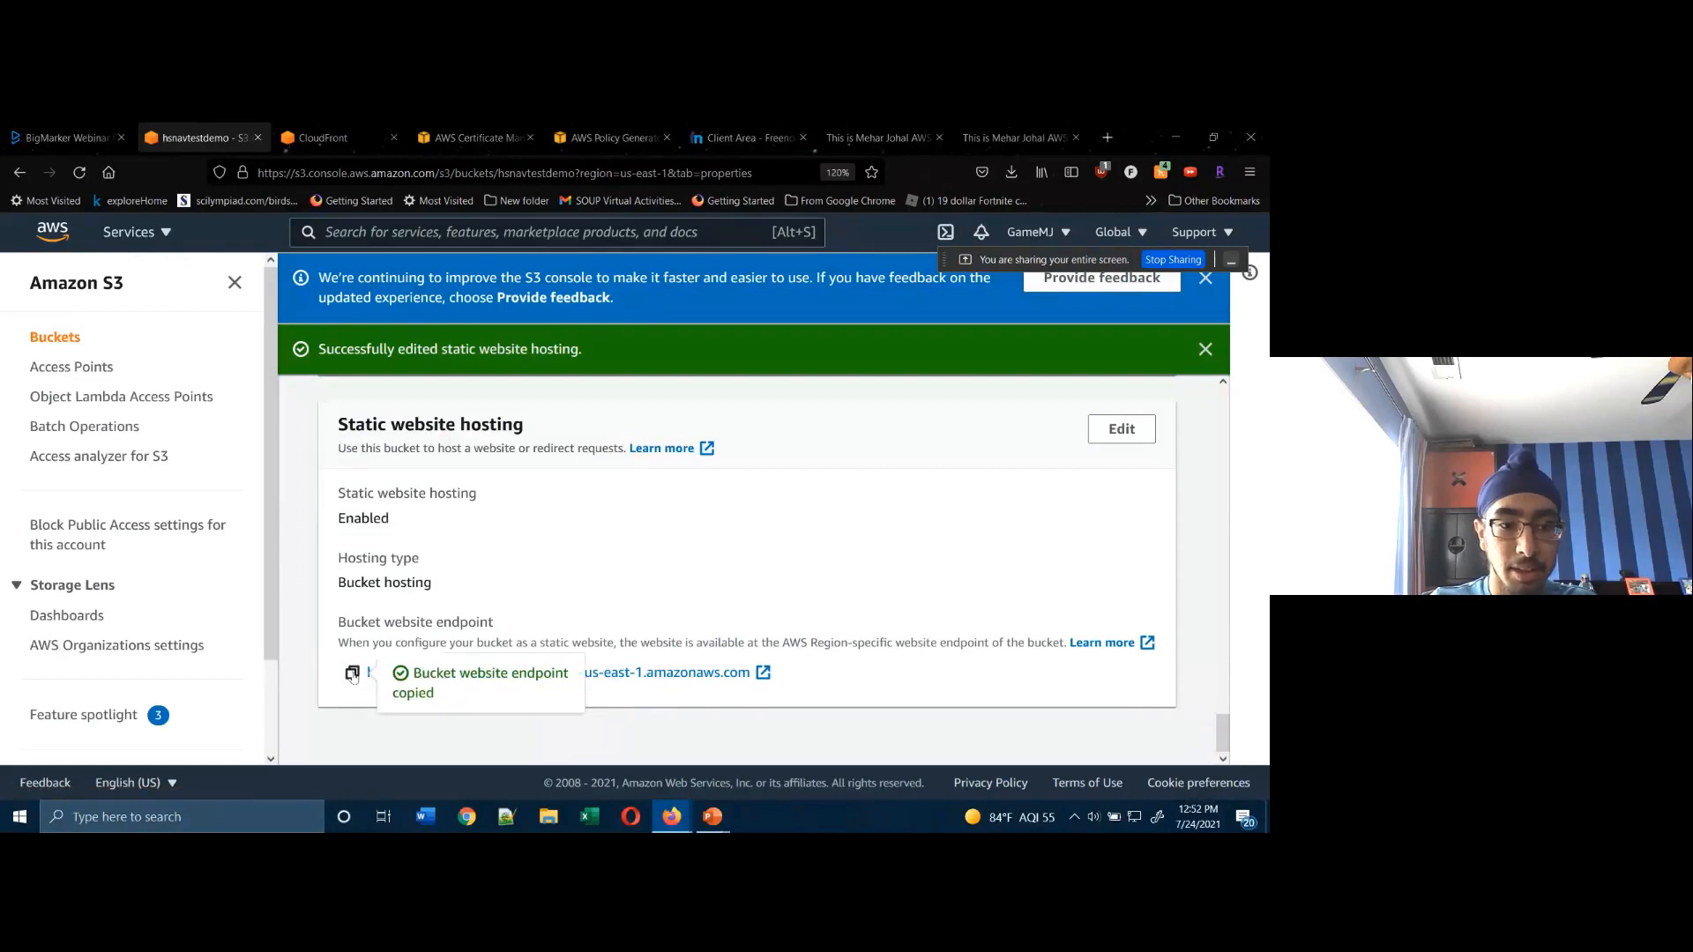
pyautogui.click(877, 138)
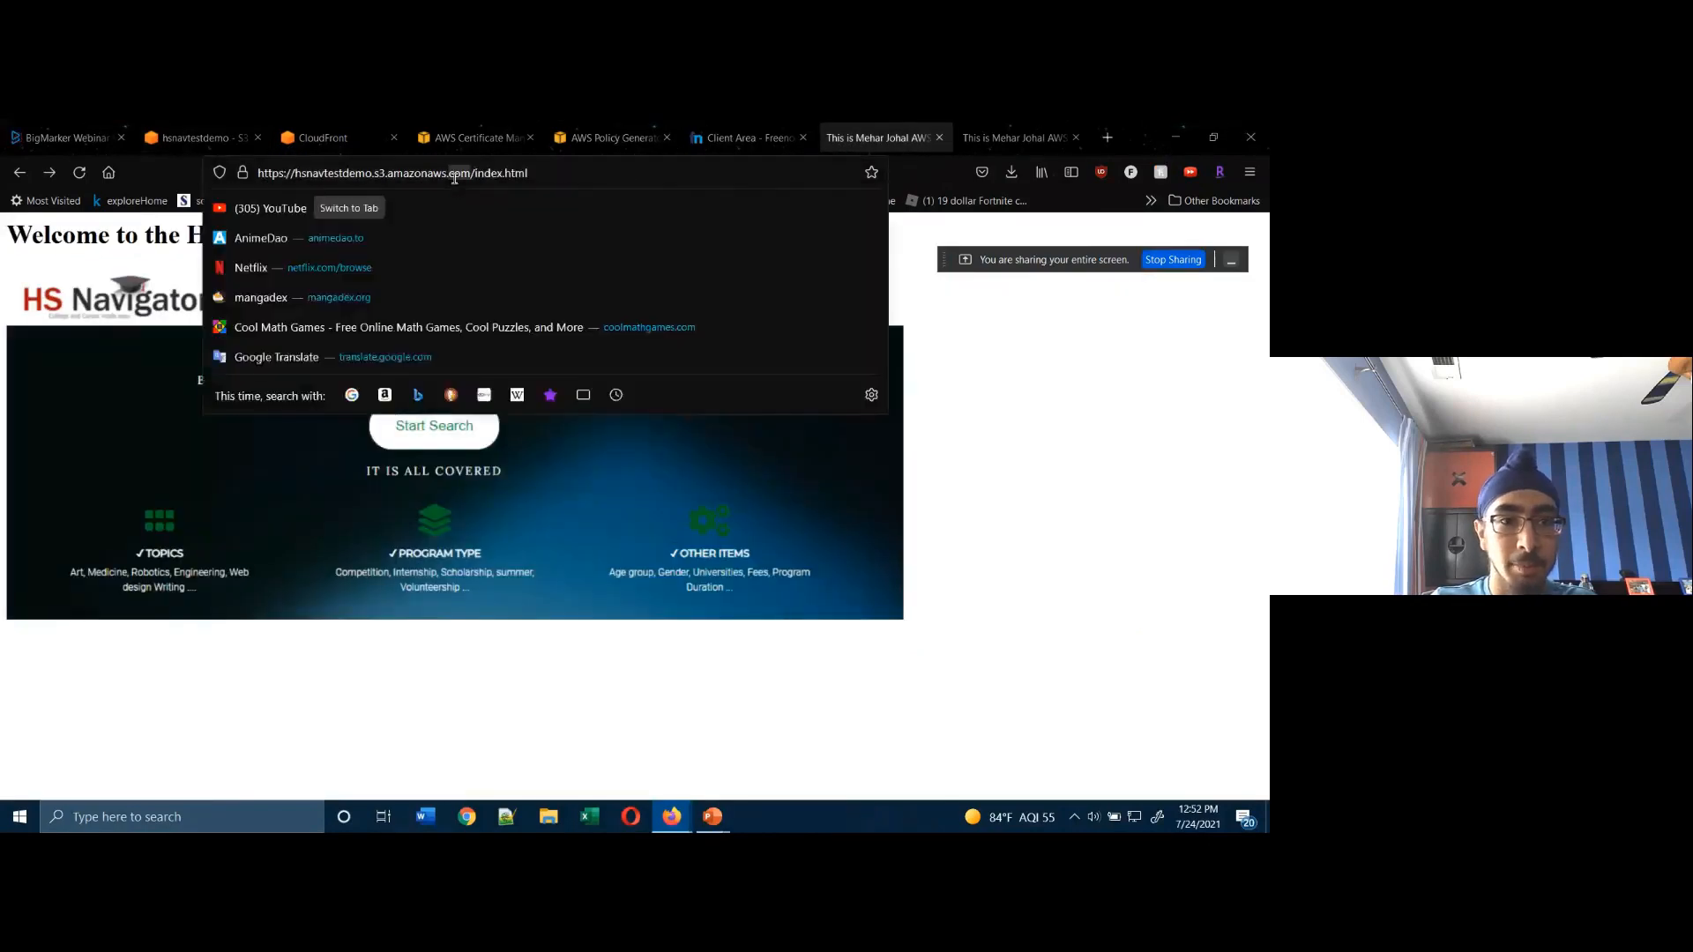
pyautogui.click(454, 174)
pyautogui.rightClick(454, 177)
pyautogui.click(492, 321)
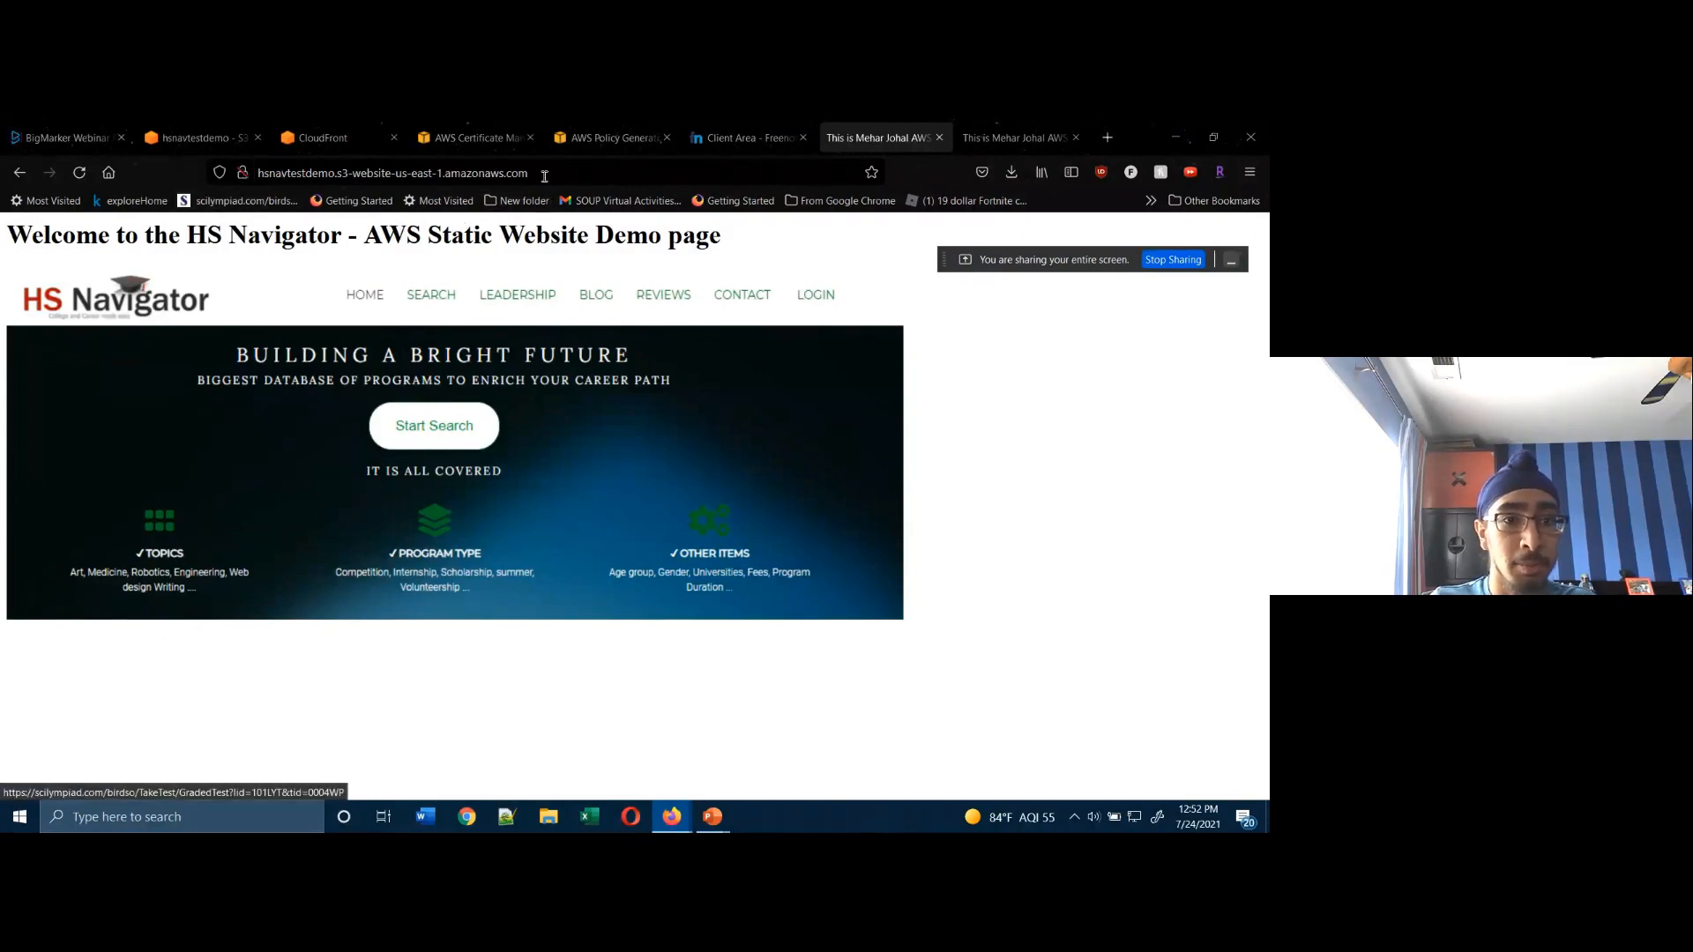
# Return to the BigMarker webinar host room and stop sharing the screen
pyautogui.click(1002, 133)
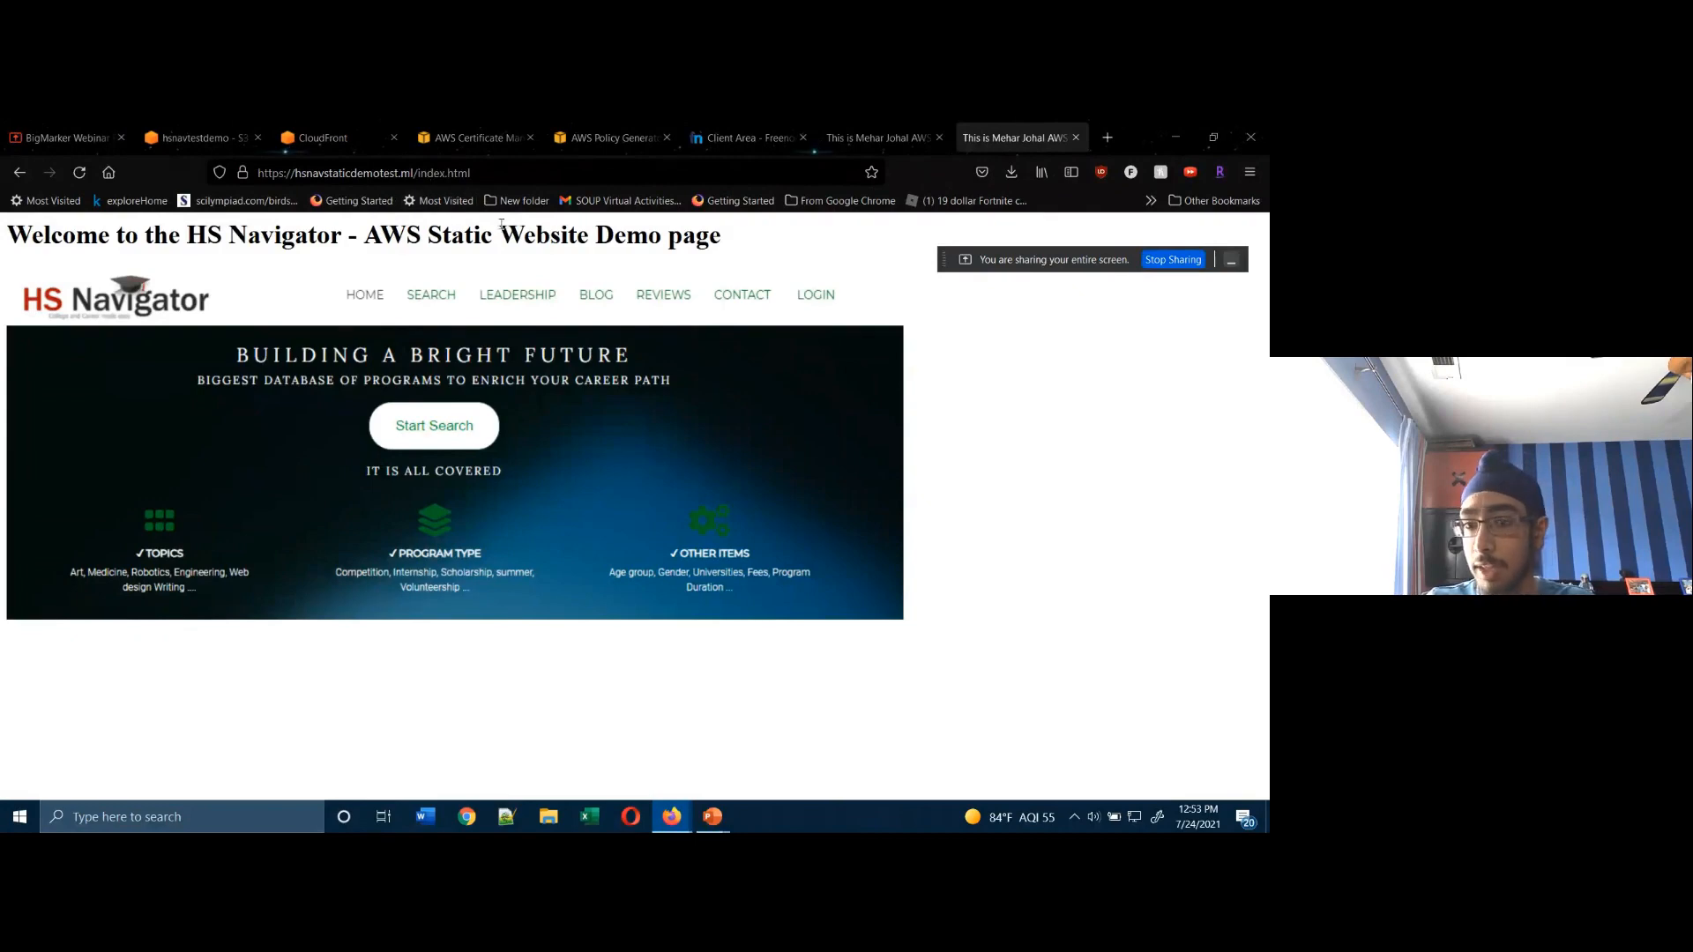
pyautogui.click(65, 132)
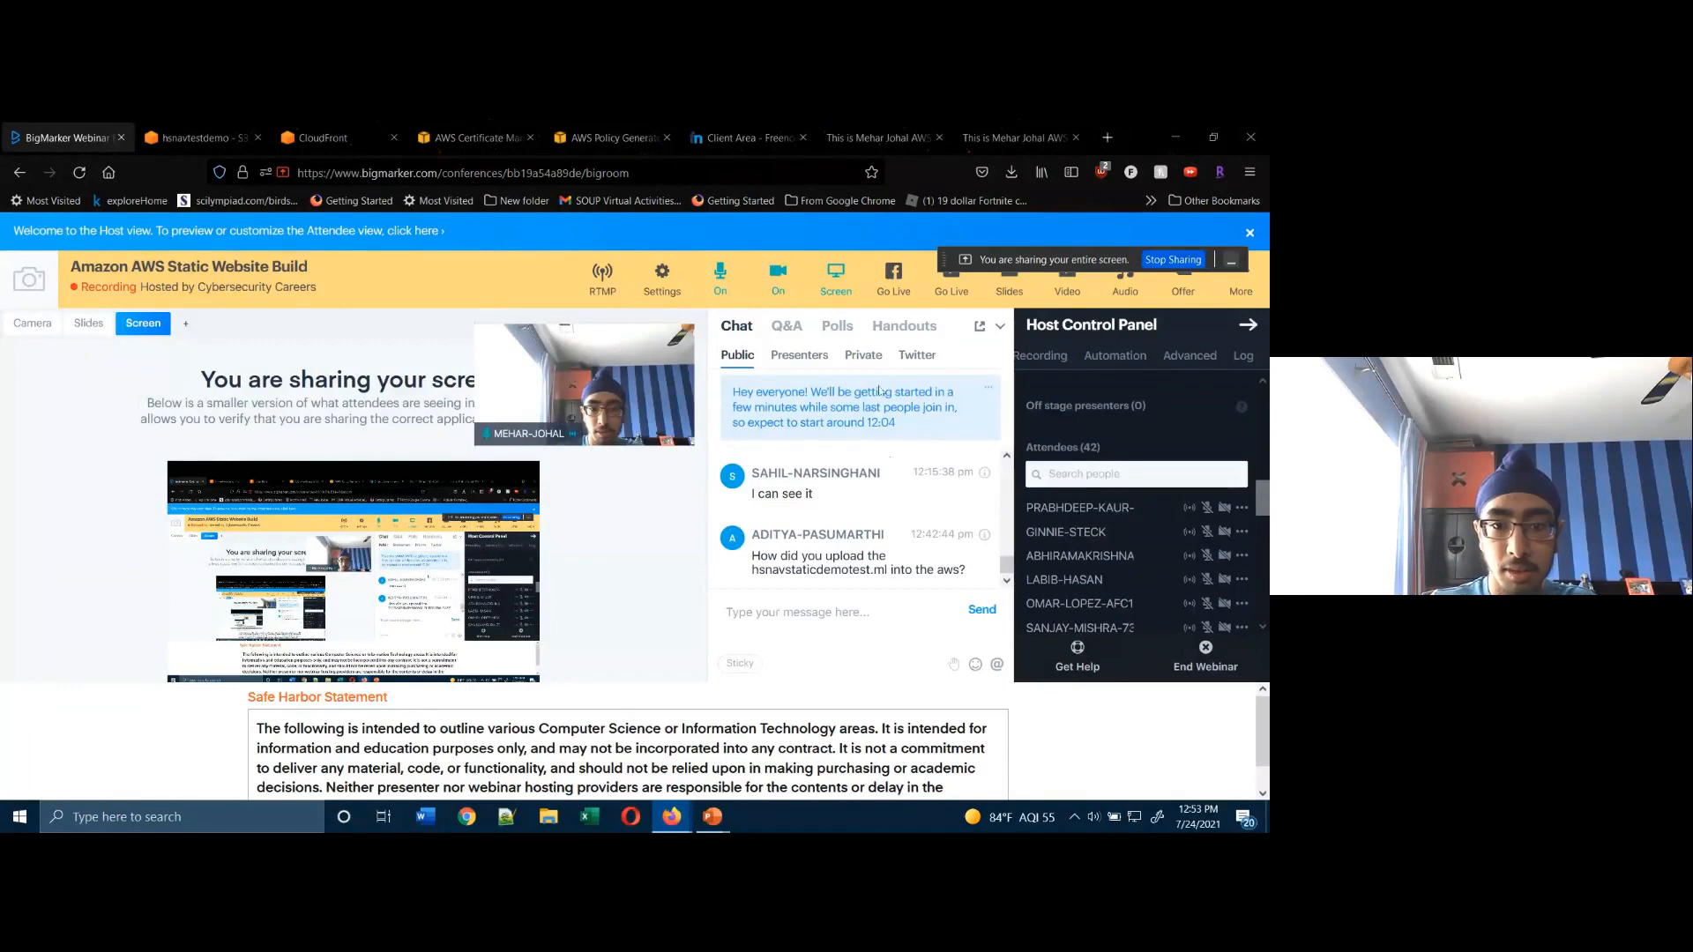
pyautogui.click(1176, 263)
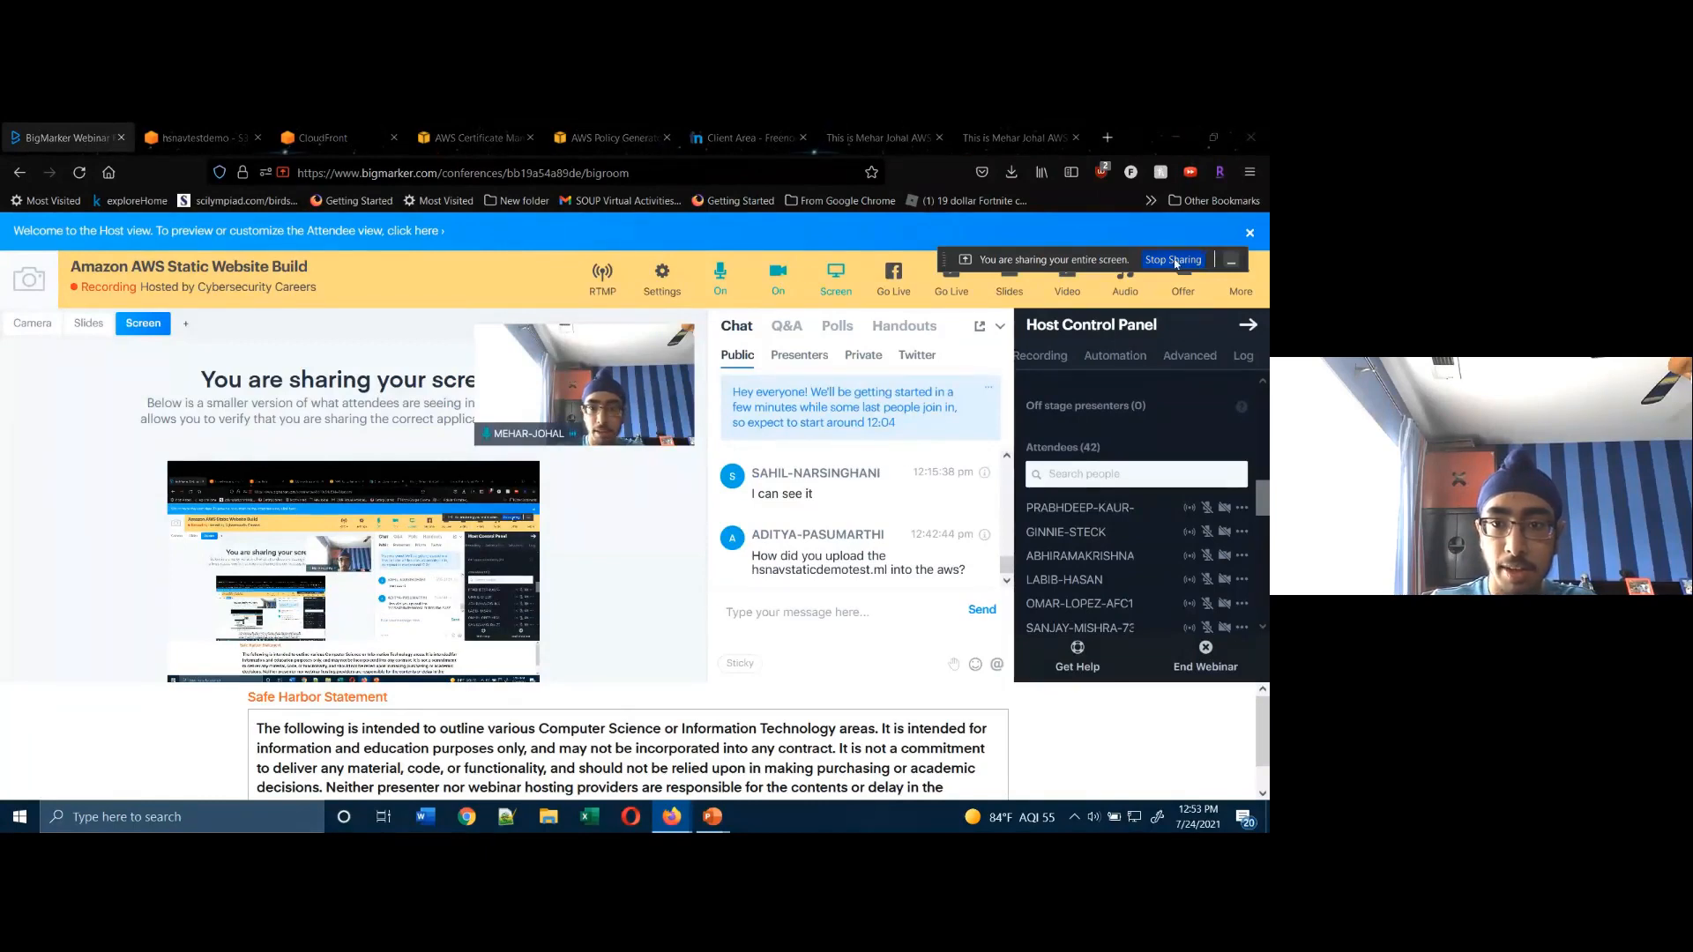